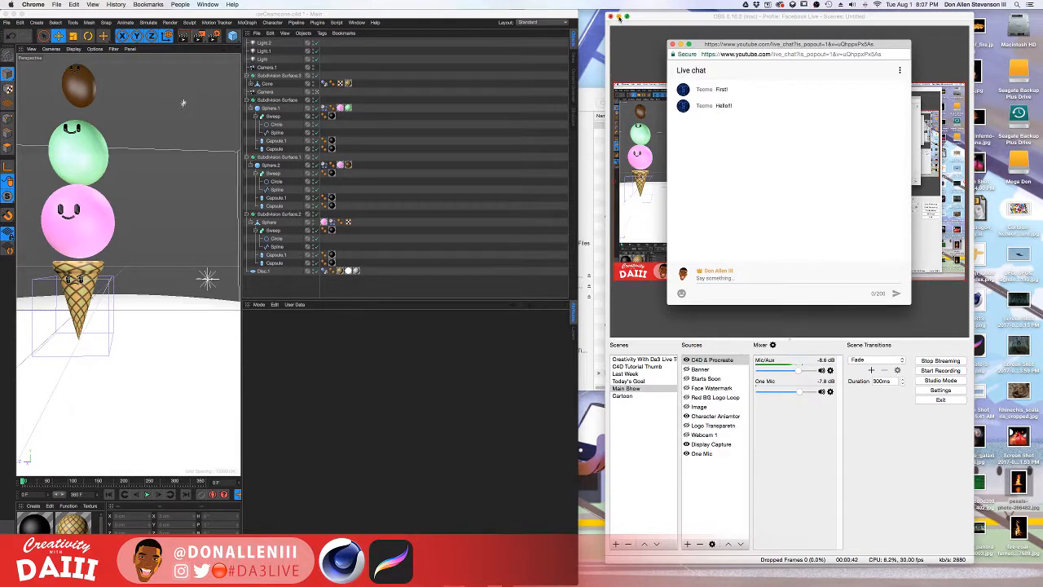
- Clear the desktop by minimizing the OBS window and closing the Live Resources folder window
left_click(621, 18)
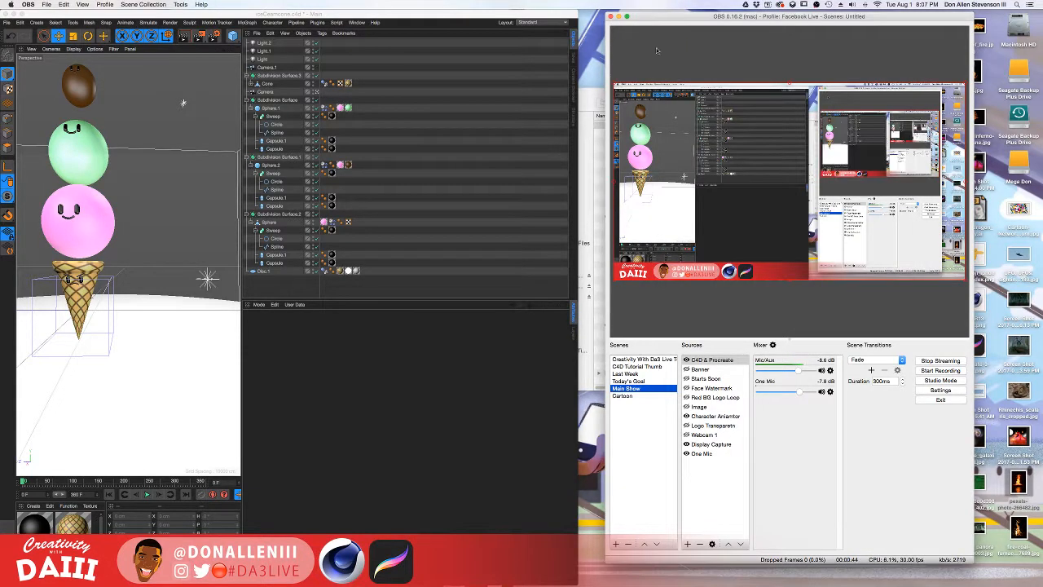
left_click(619, 16)
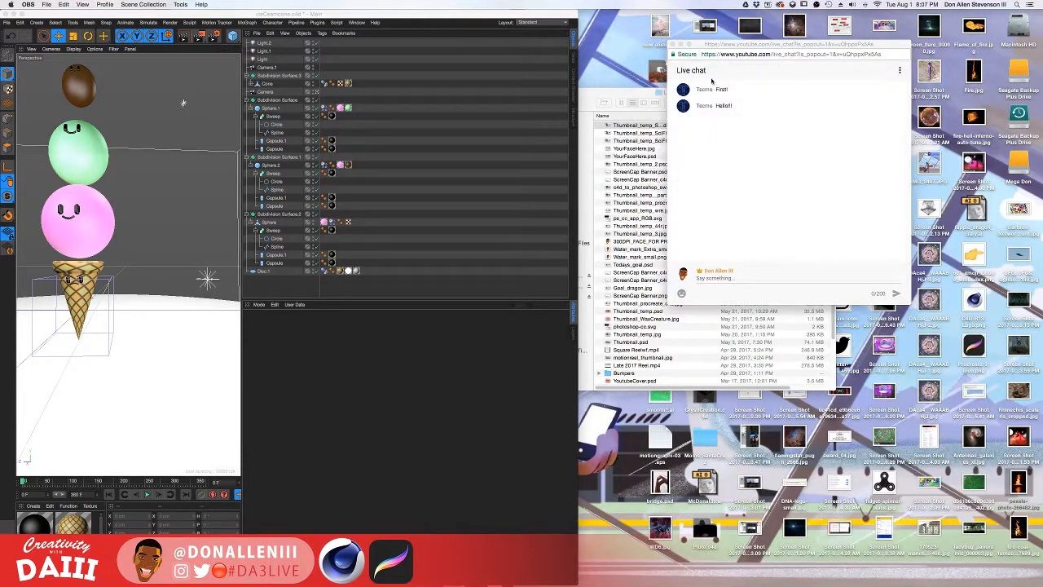
left_click_drag(705, 53, 802, 30)
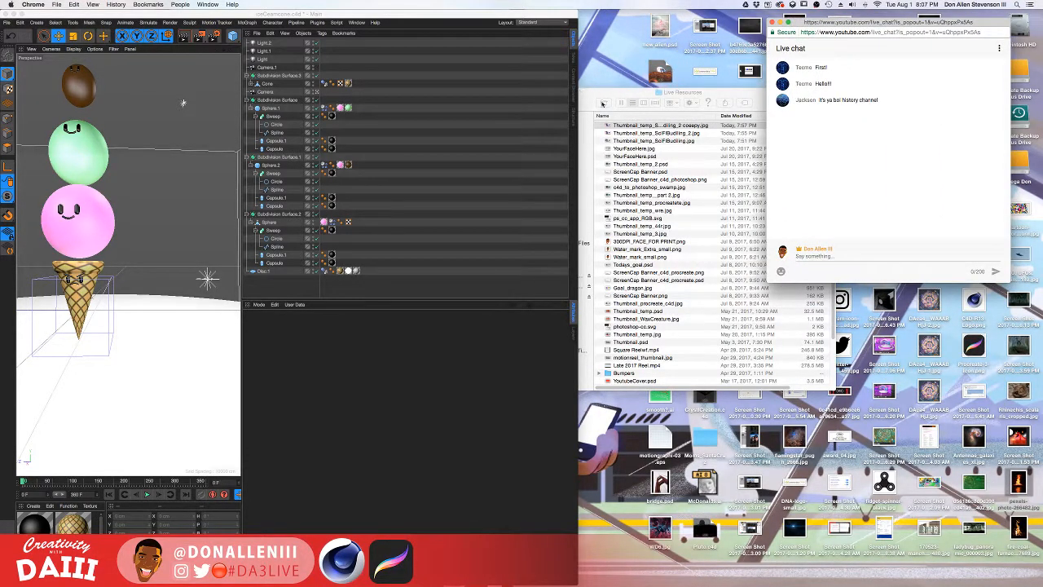
left_click(612, 96)
left_click_drag(612, 96, 676, 147)
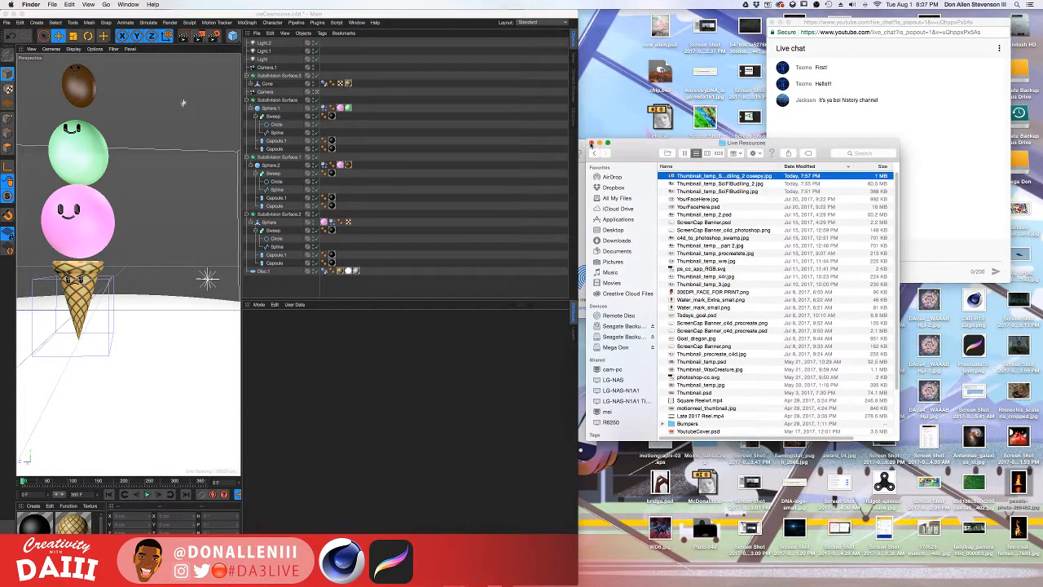
left_click(592, 143)
left_click(392, 144)
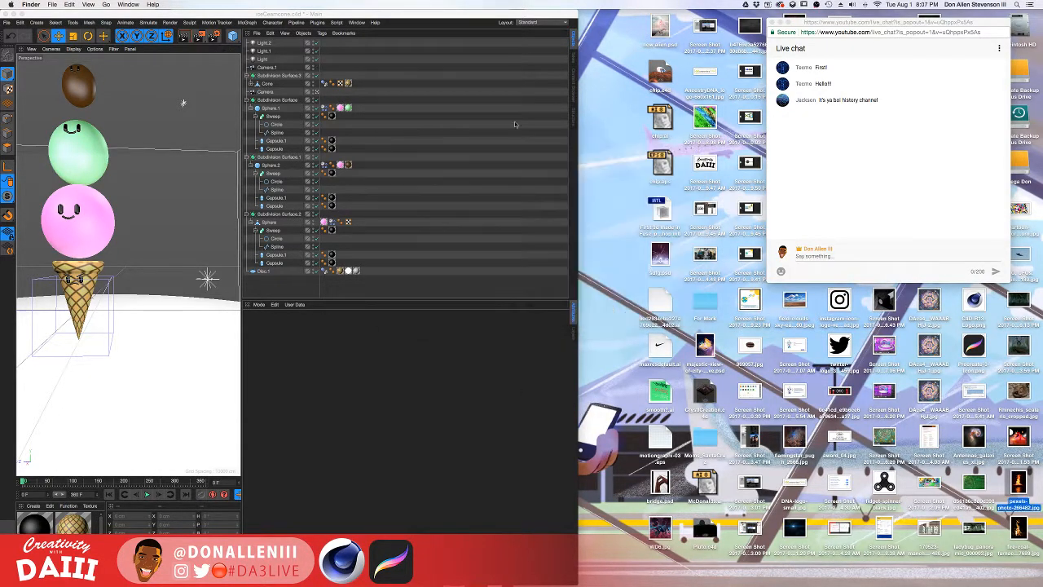
- Widen the Cinema 4D window and fit the live chat window at full screen height beside it
left_click_drag(577, 116, 810, 105)
left_click_drag(914, 22, 954, 12)
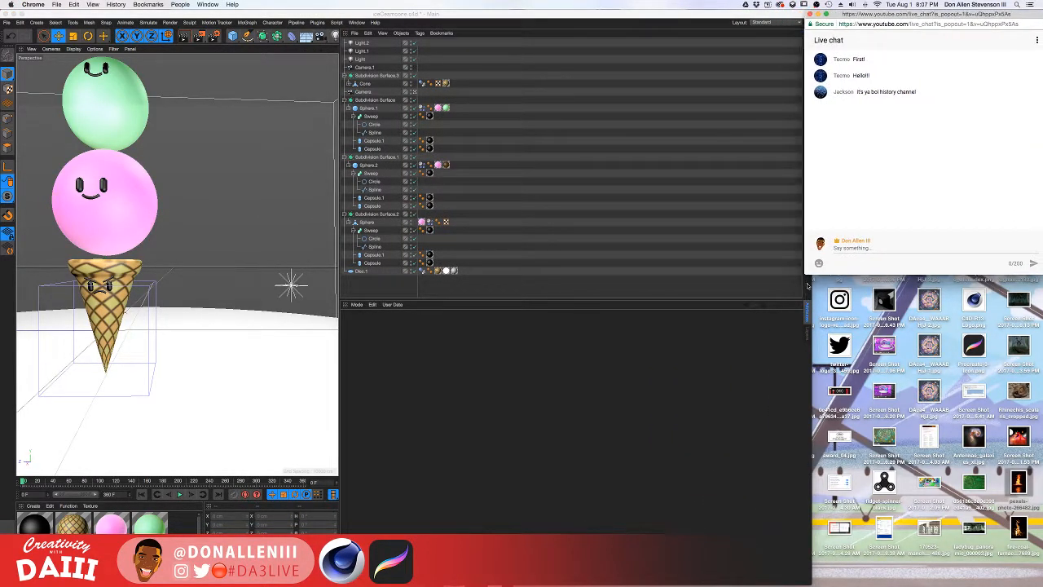
key("super+a")
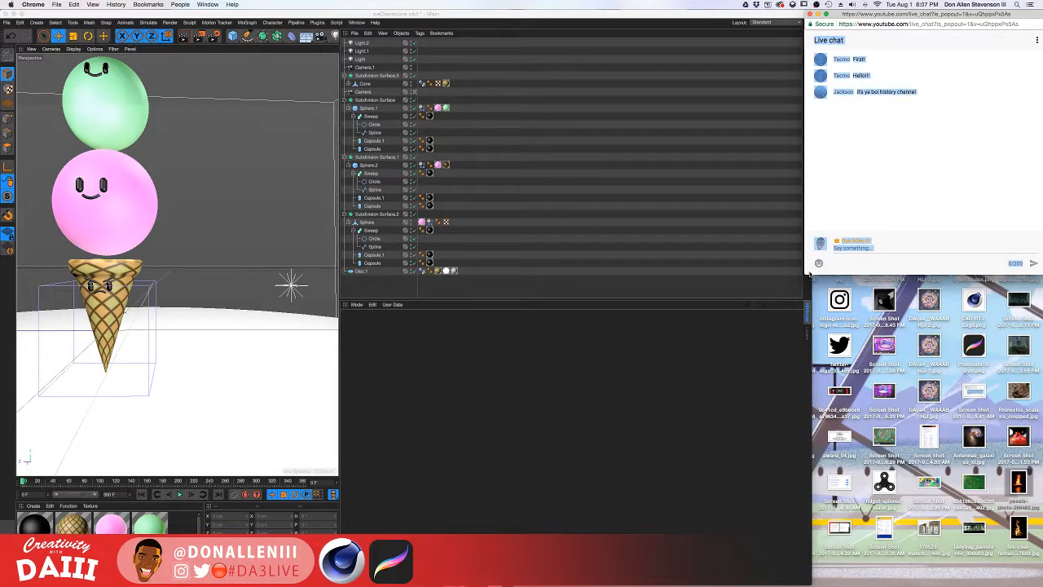
left_click_drag(813, 274, 814, 584)
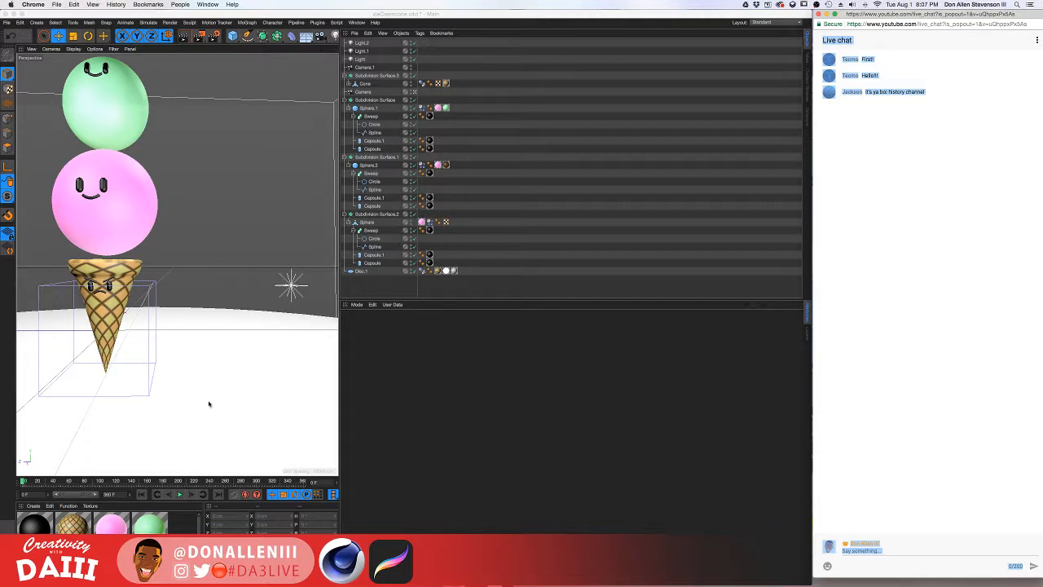
- Create a new empty Cinema 4D project and widen its perspective viewport
left_click(9, 22)
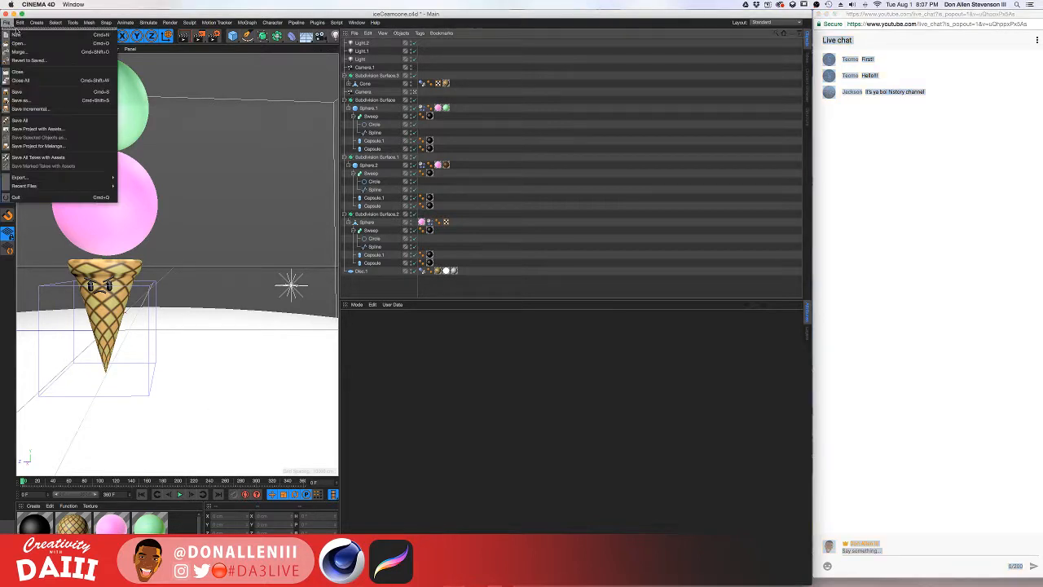
left_click(21, 34)
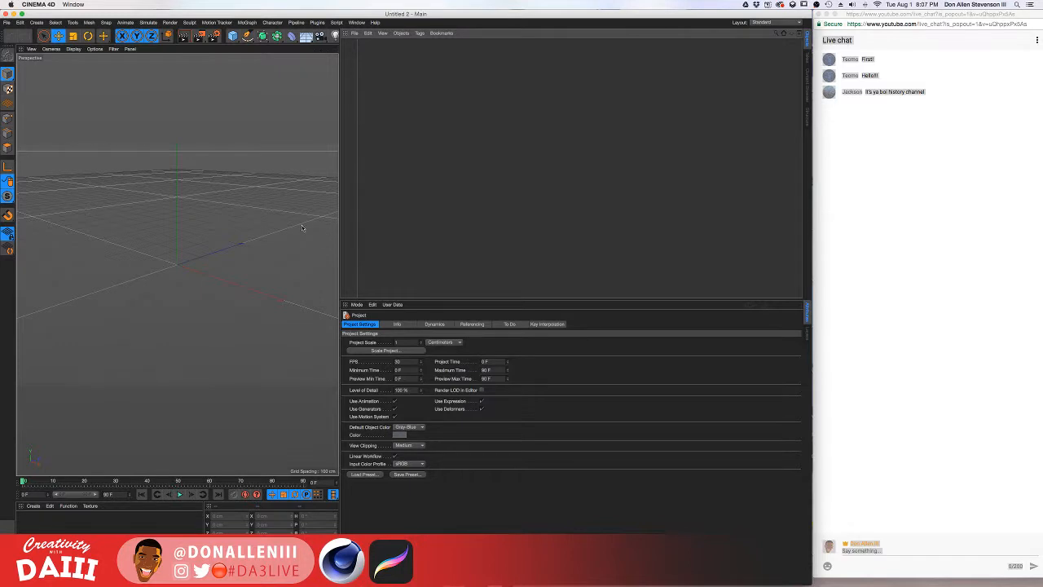
left_click_drag(339, 219, 463, 223)
left_click(889, 209)
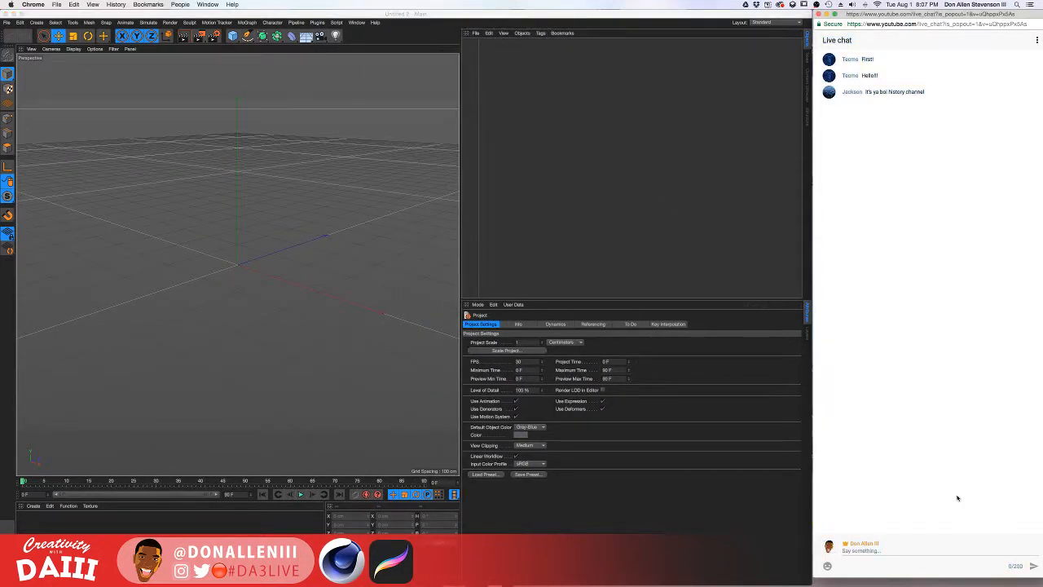
- Switch to the Chrome window with the Pinterest page on Desktop 2, then widen and reposition it
key("ctrl+Up")
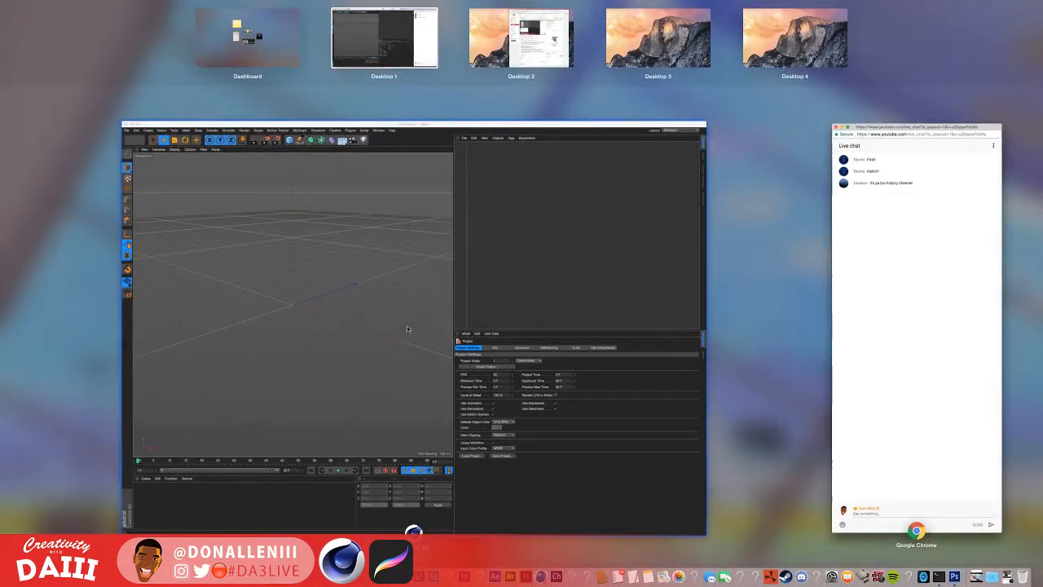
left_click(406, 325)
key("ctrl+Up")
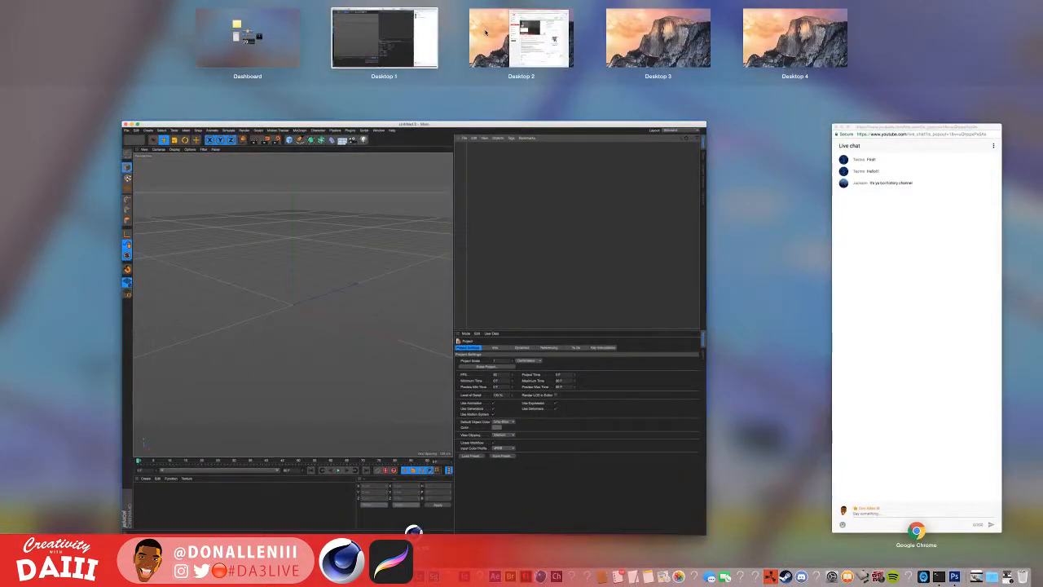
left_click(526, 38)
left_click(655, 22)
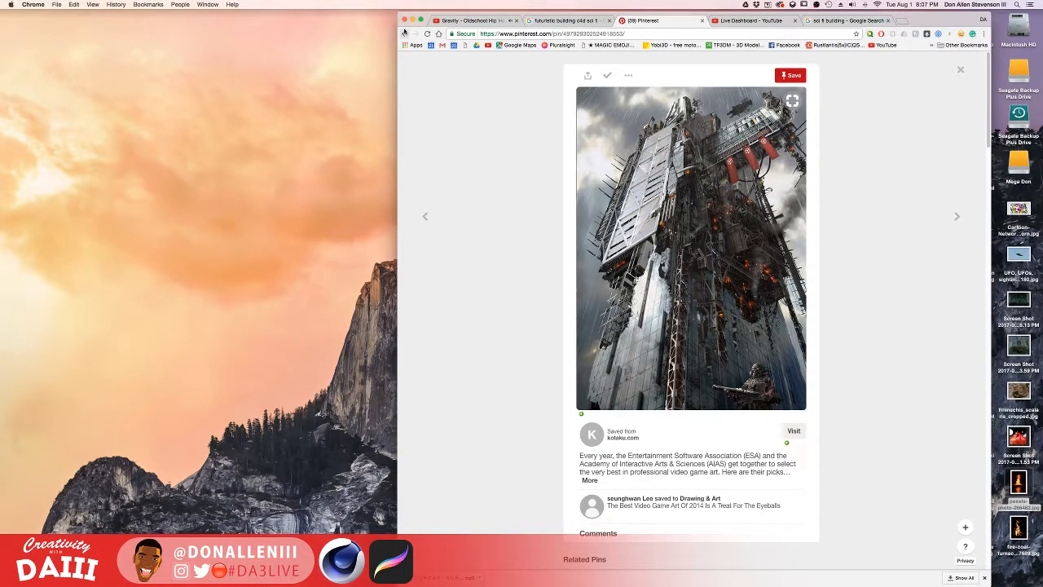
left_click_drag(396, 30, 117, 49)
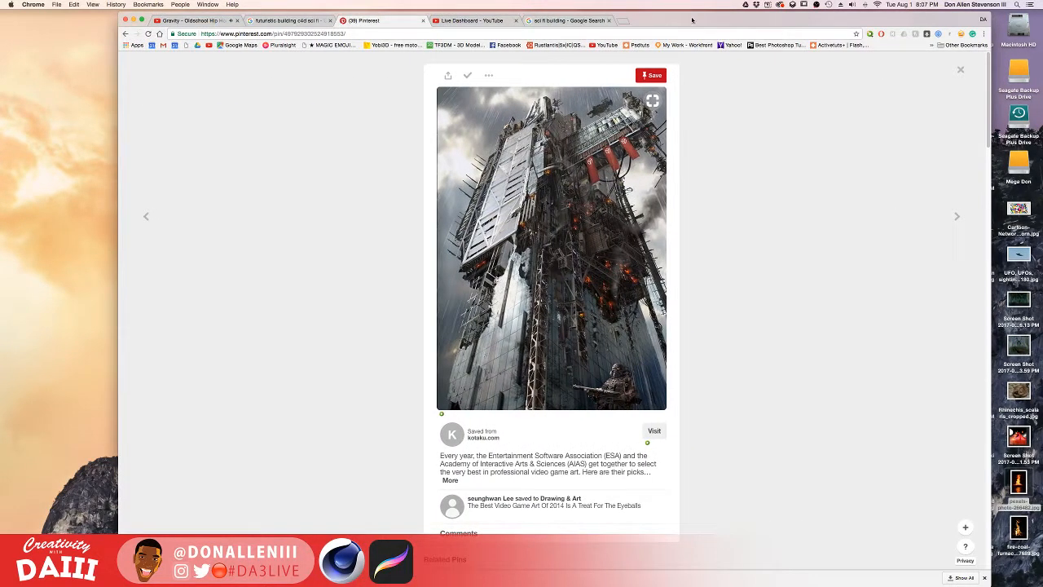
left_click_drag(691, 20, 728, 20)
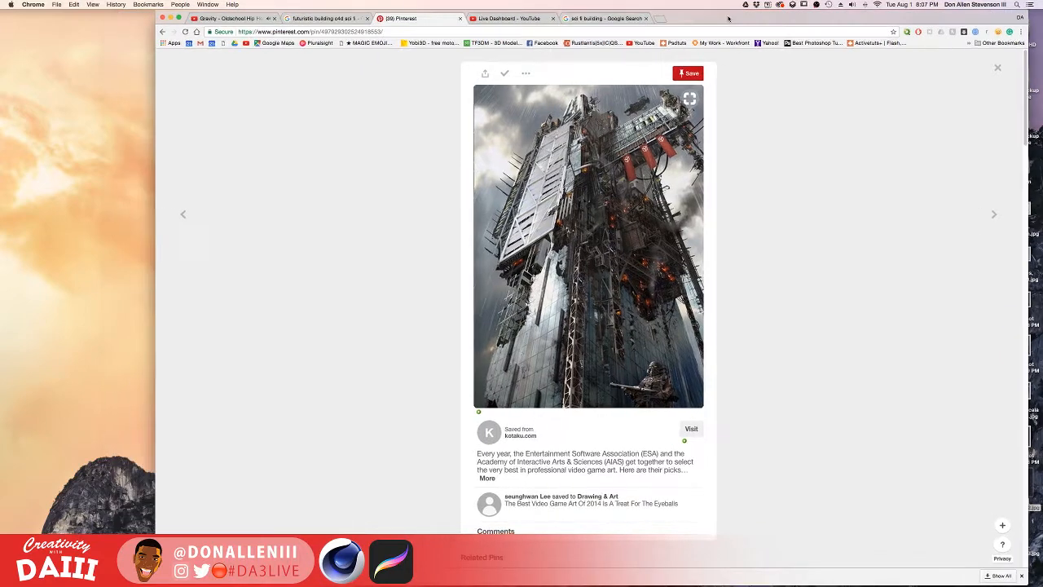
- Browse the "Sci fi building tower" pins on Pinterest for references, examining the twin towers, the memorial tower and the Megacorporation Bldg
left_click(988, 216)
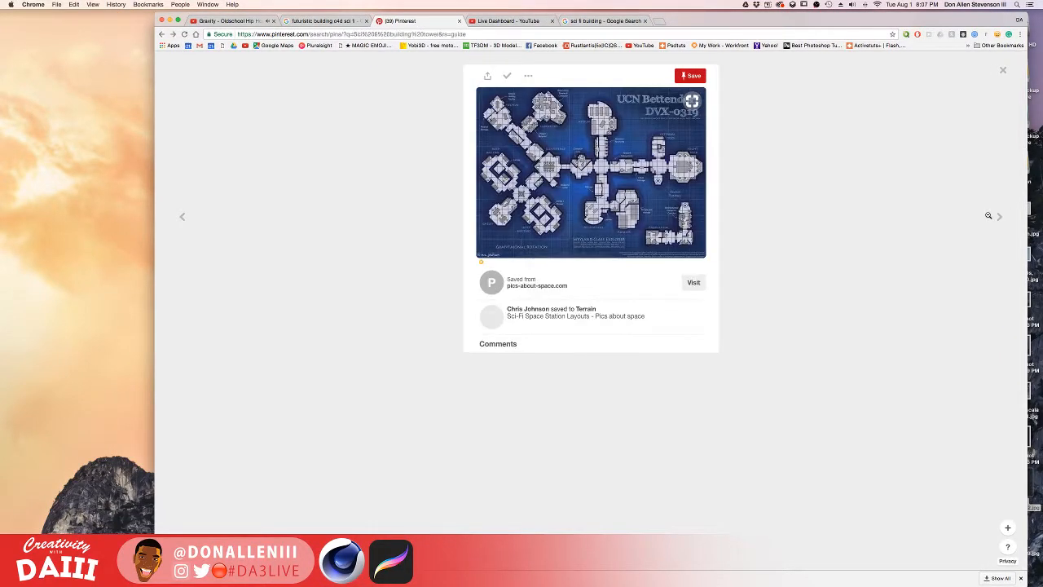
left_click(988, 216)
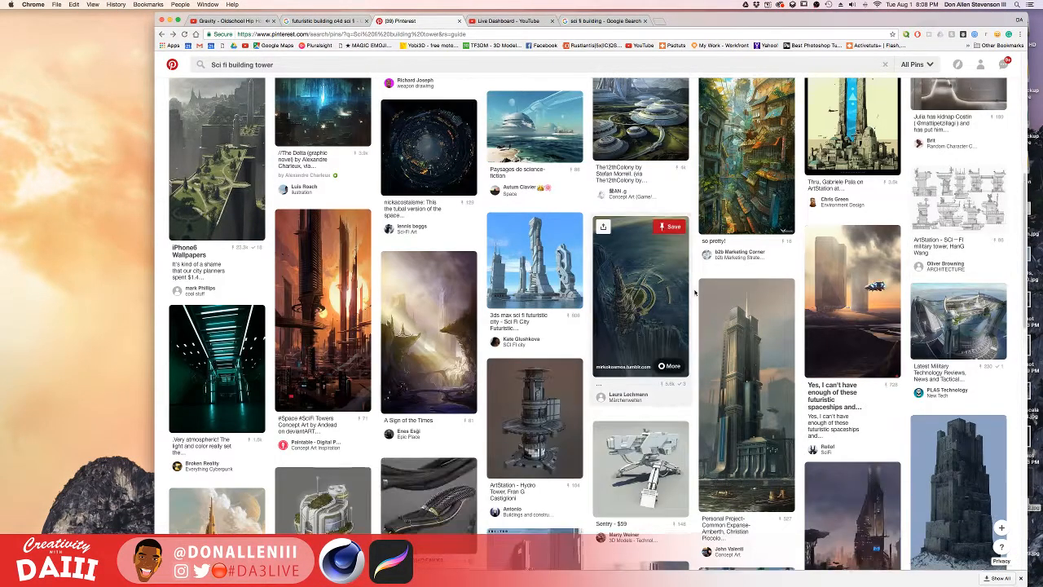
scroll(720, 361, "down", 3)
scroll(858, 321, "down", 6)
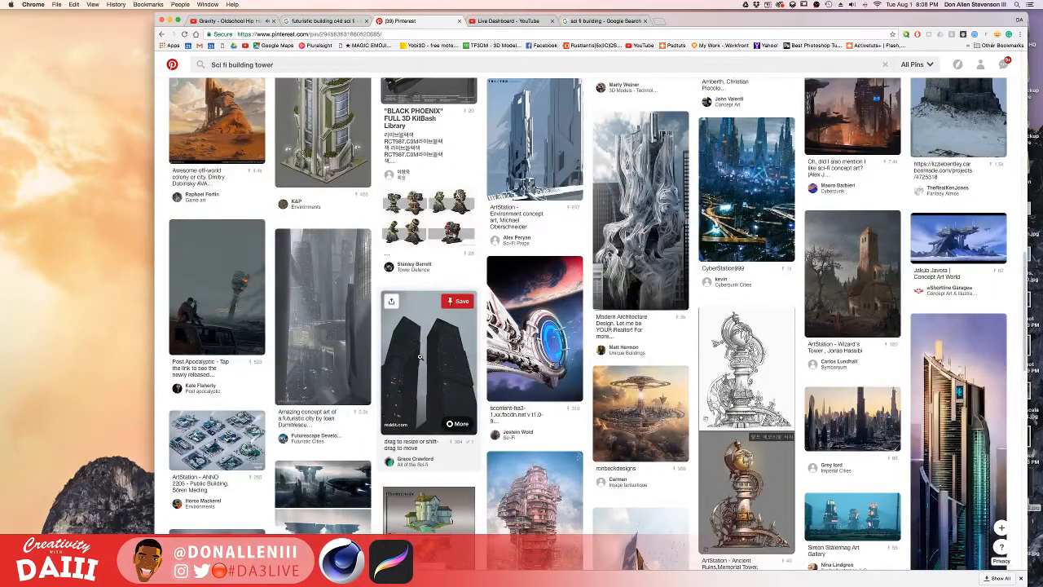
left_click(419, 356)
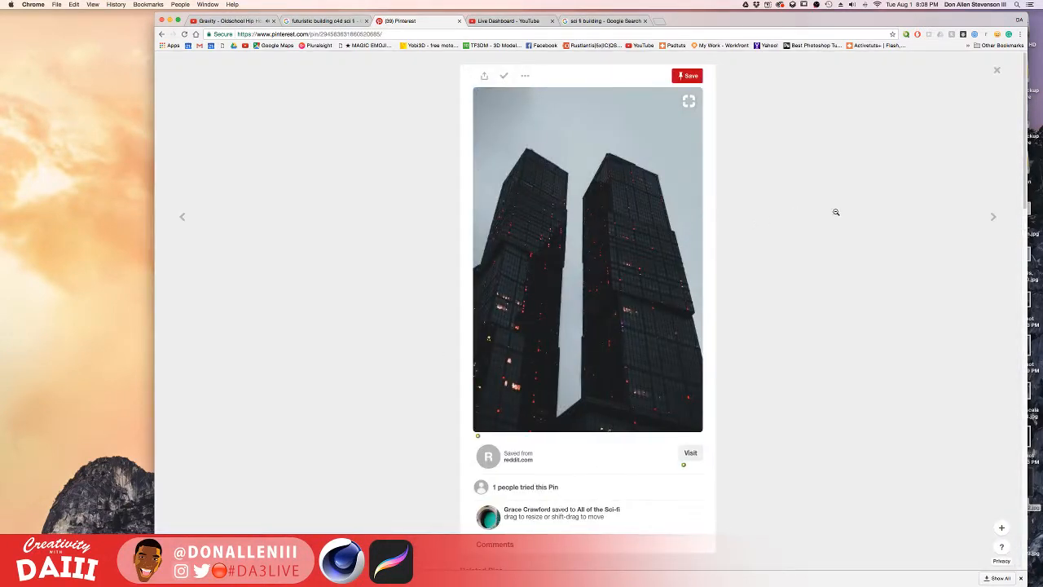
left_click(992, 219)
scroll(810, 272, "down", 3)
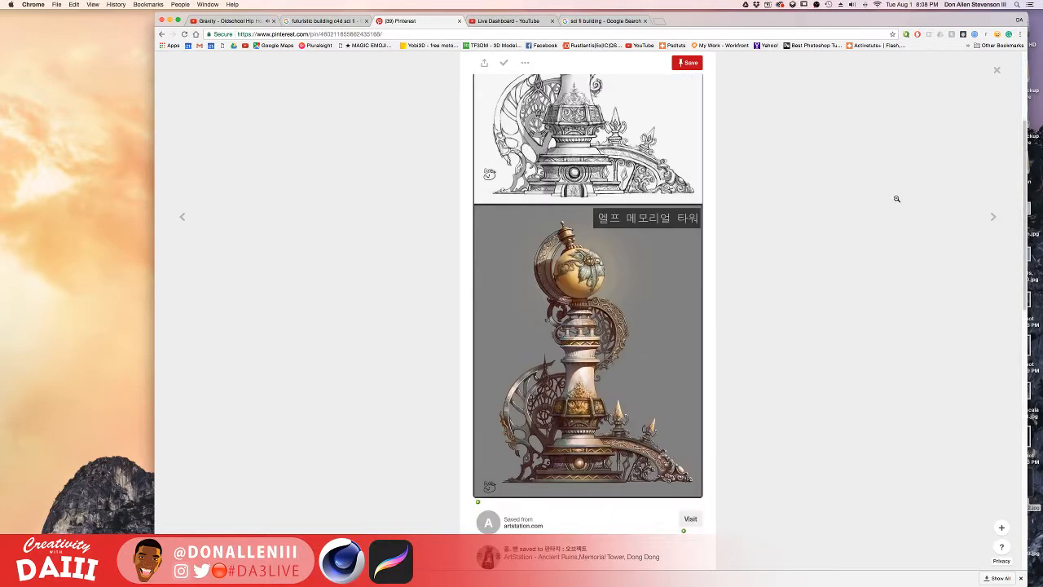
left_click(996, 70)
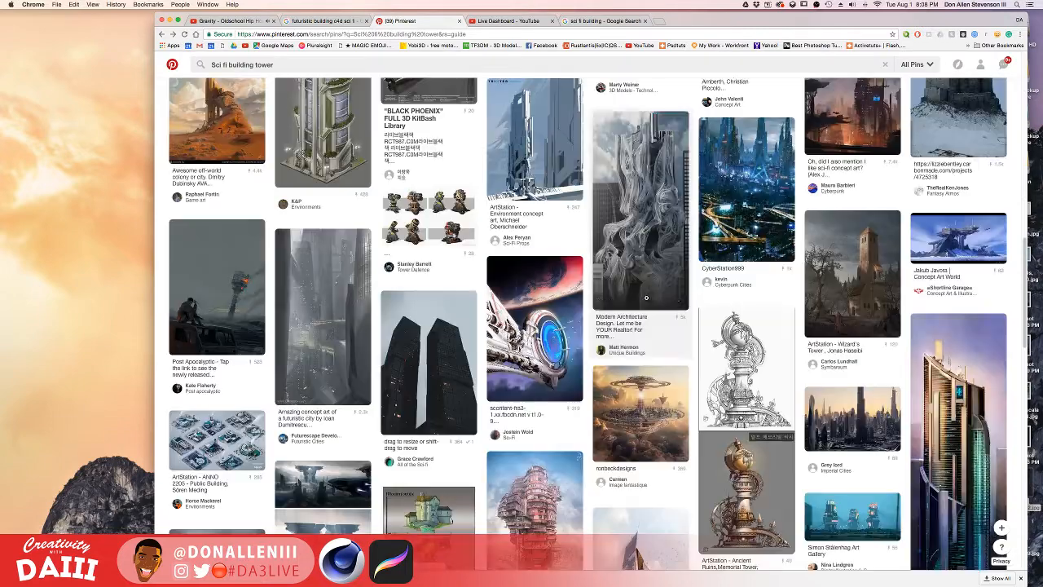
scroll(644, 326, "down", 3)
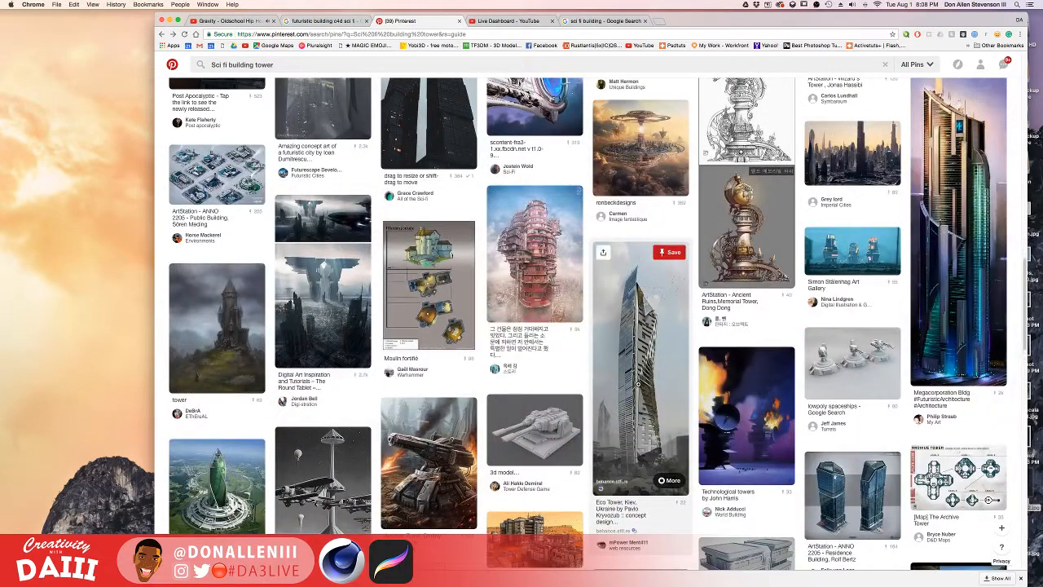
left_click(957, 244)
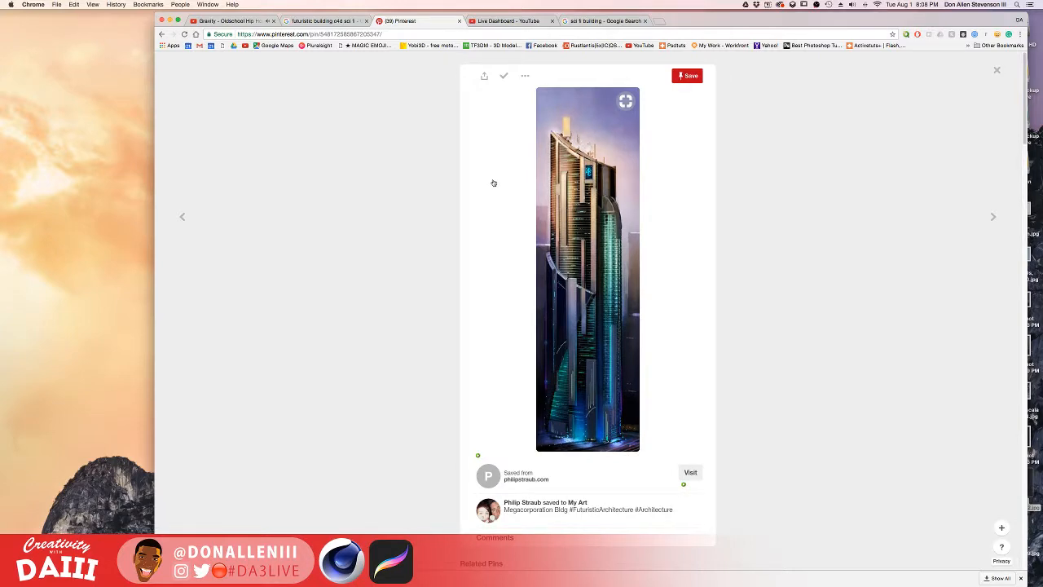
- Return to Desktop 1 and launch Illustrator to its start screen
key("ctrl+Up")
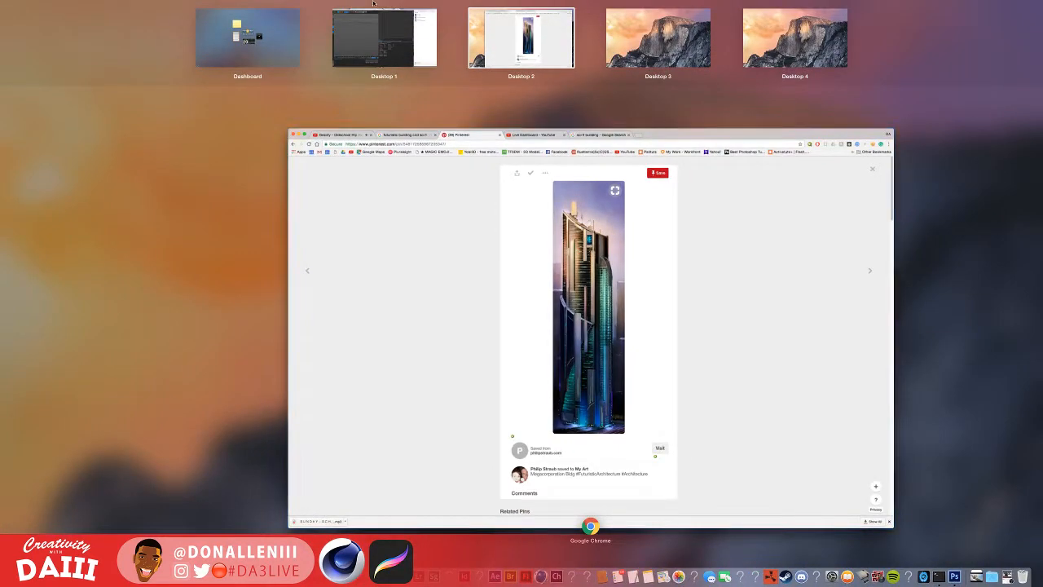
left_click(404, 33)
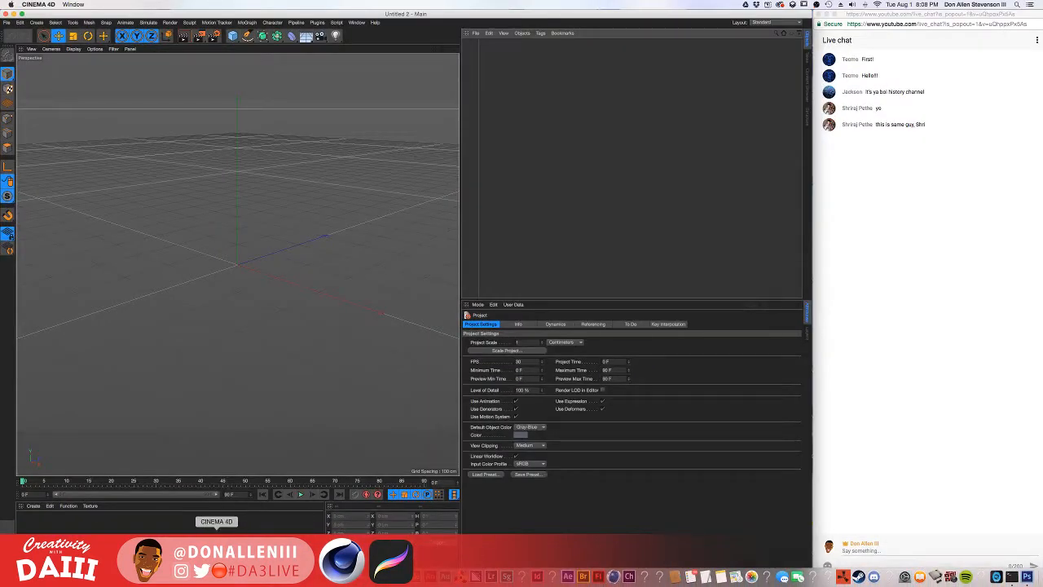
left_click(256, 564)
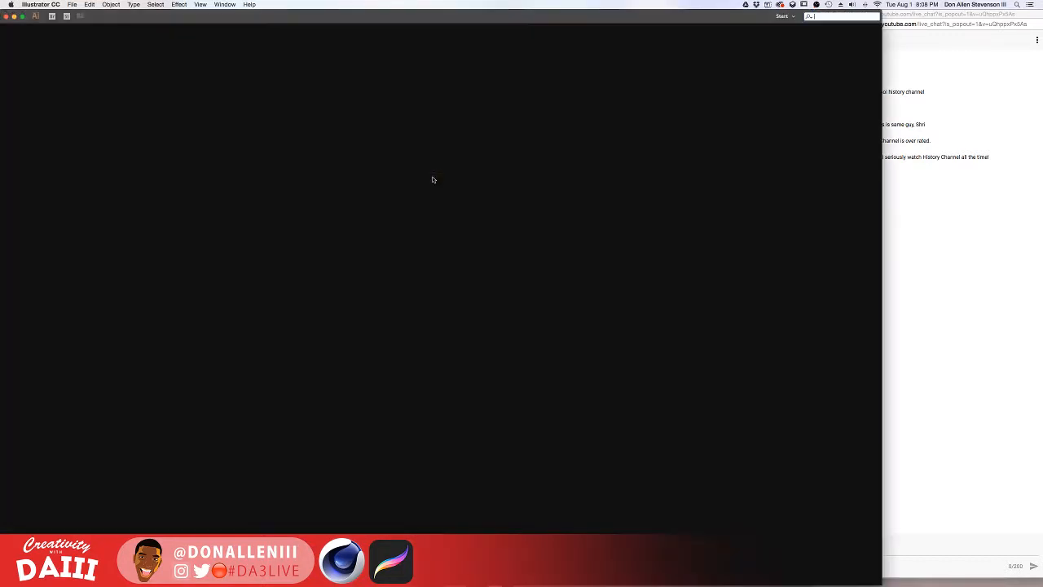
left_click(562, 276)
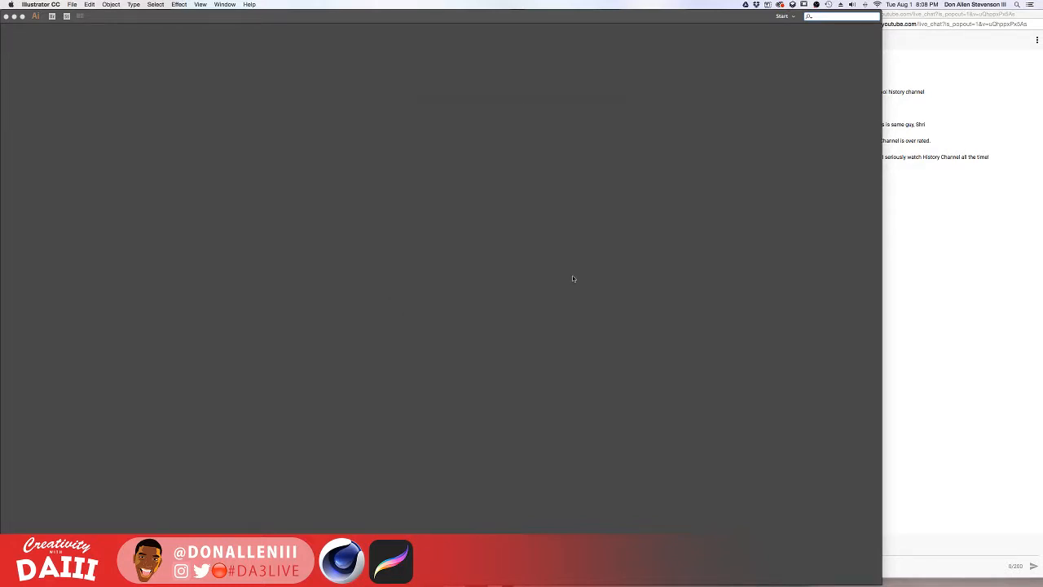
left_click(573, 278)
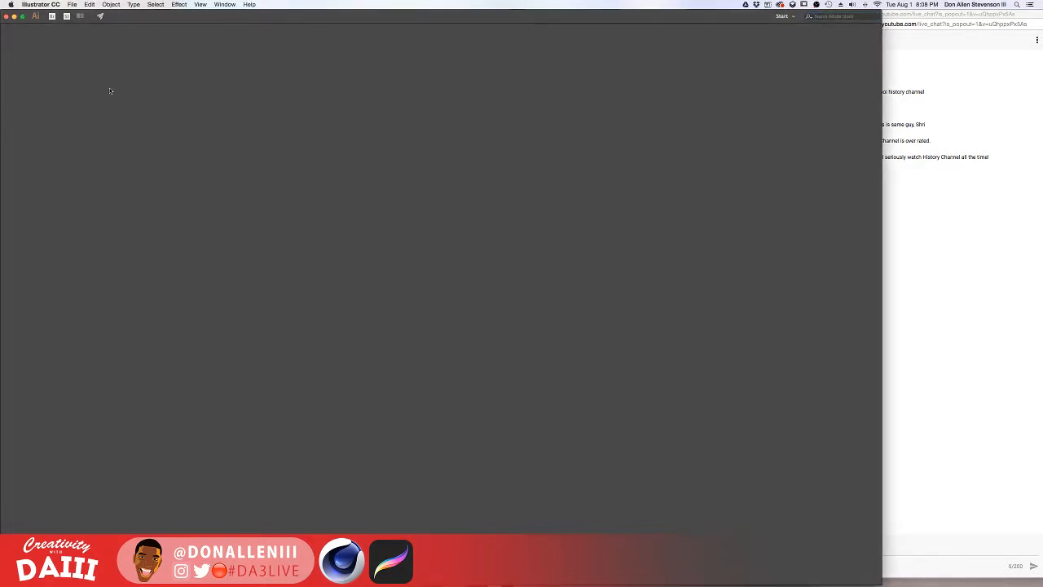
left_click(72, 4)
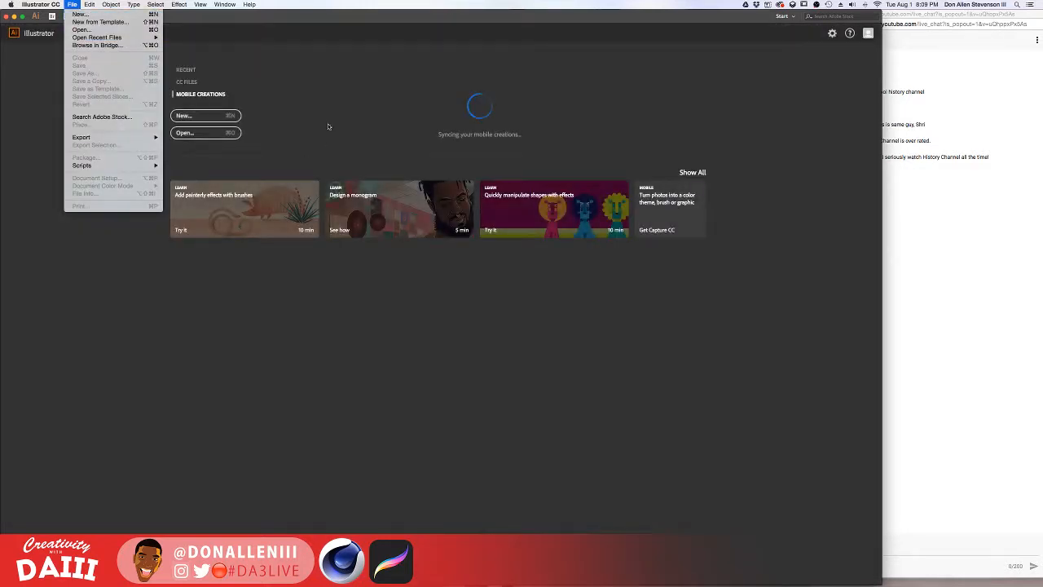
left_click(110, 347)
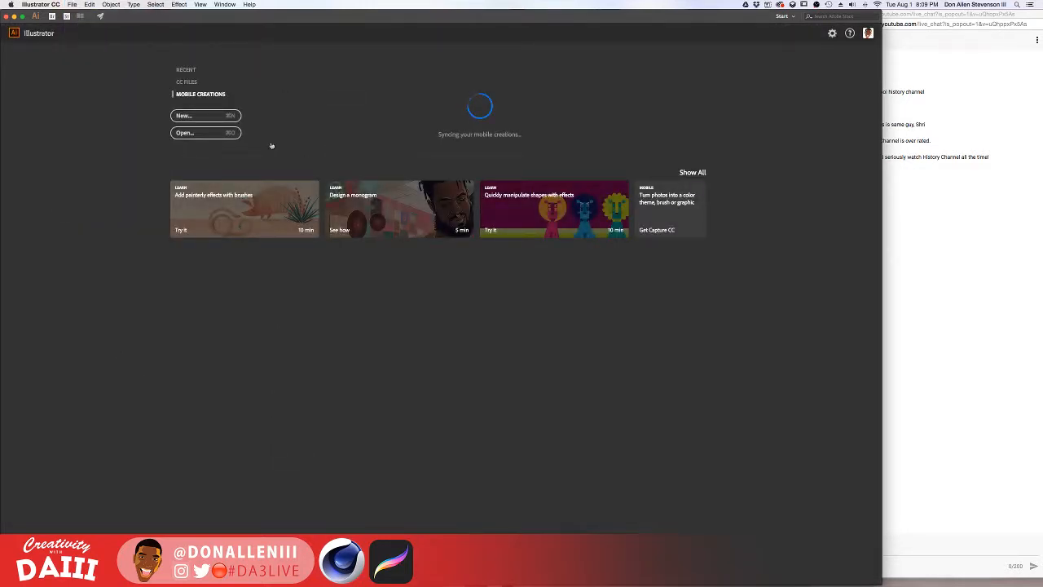
- Look through the recent files as thumbnails and the CC Files section on the Illustrator start screen
left_click(190, 82)
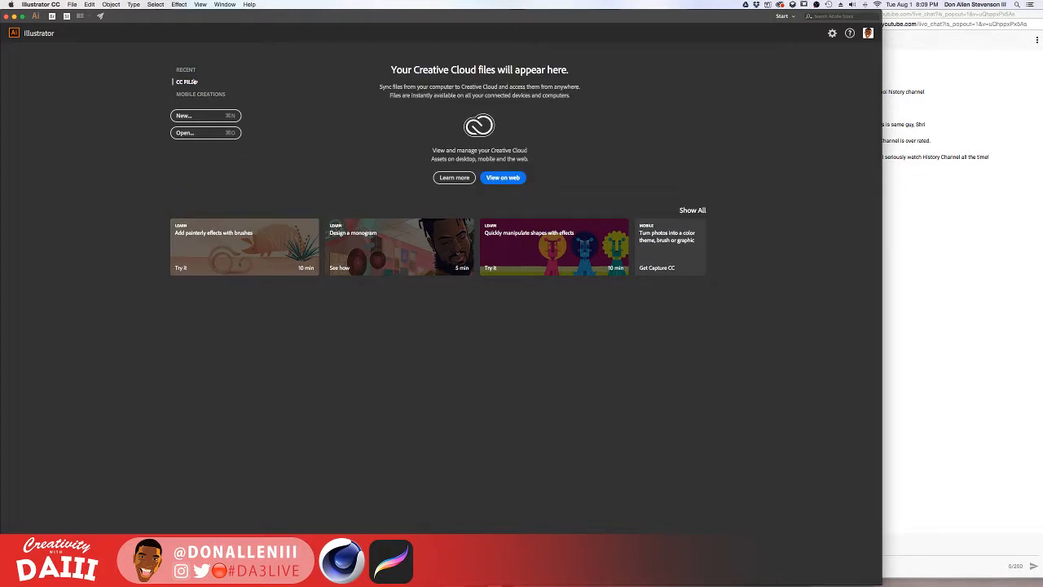
left_click(186, 70)
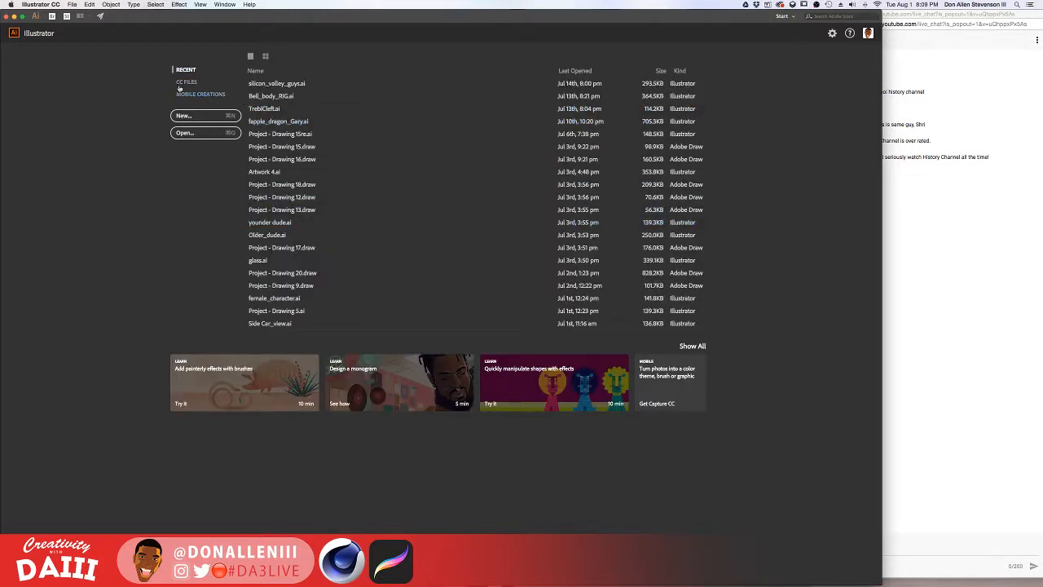
left_click(265, 56)
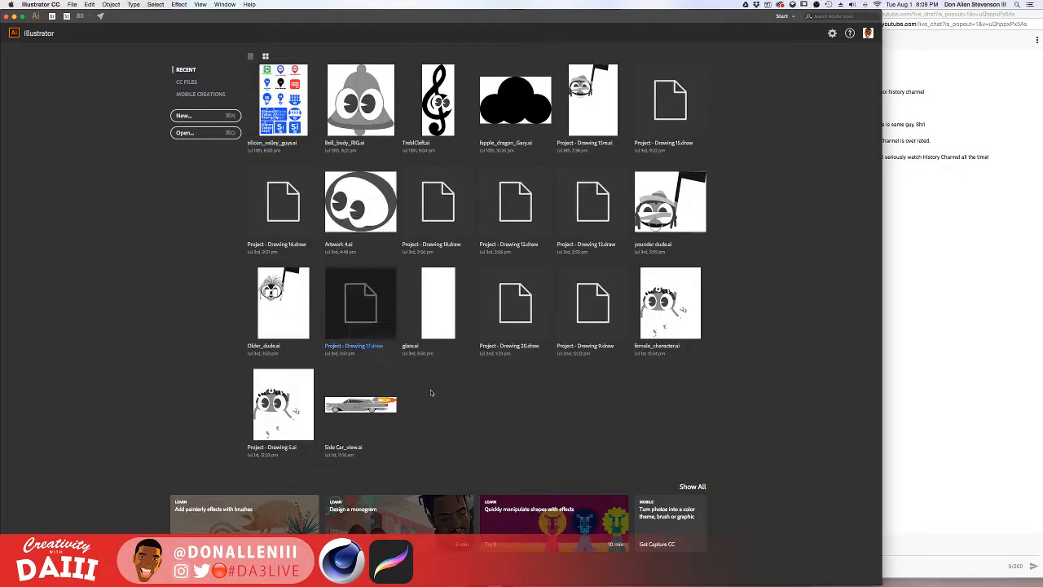
left_click(192, 84)
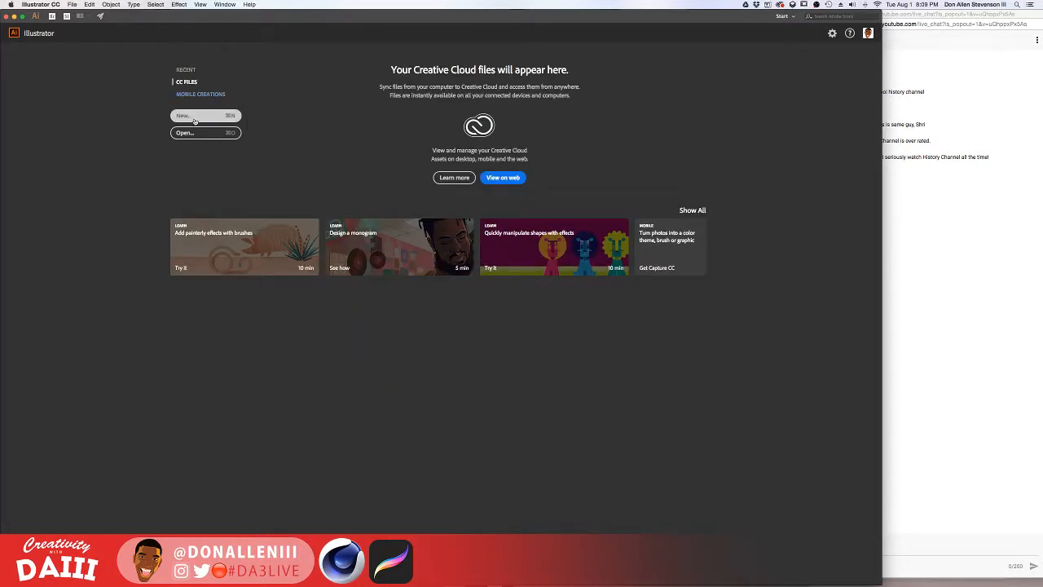
- Create a new document from the recent custom 2000 x 2000 px preset in RGB color mode
left_click(204, 115)
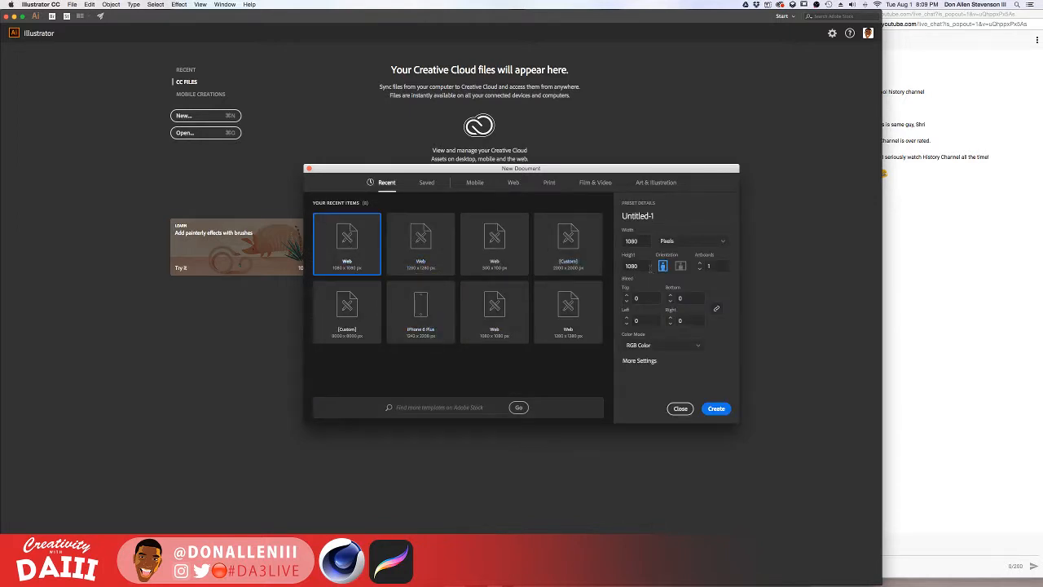
left_click(562, 247)
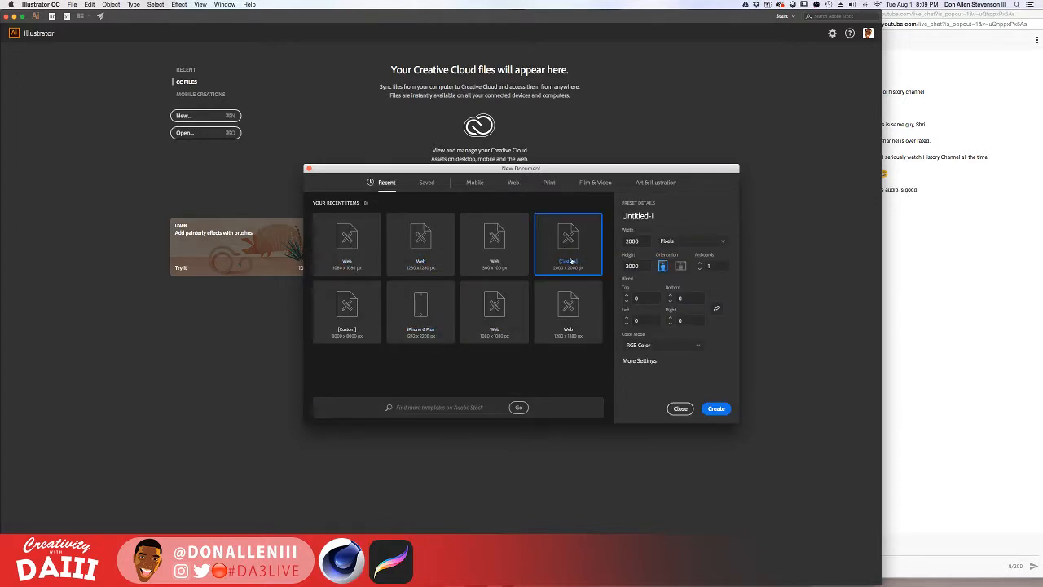
left_click(716, 408)
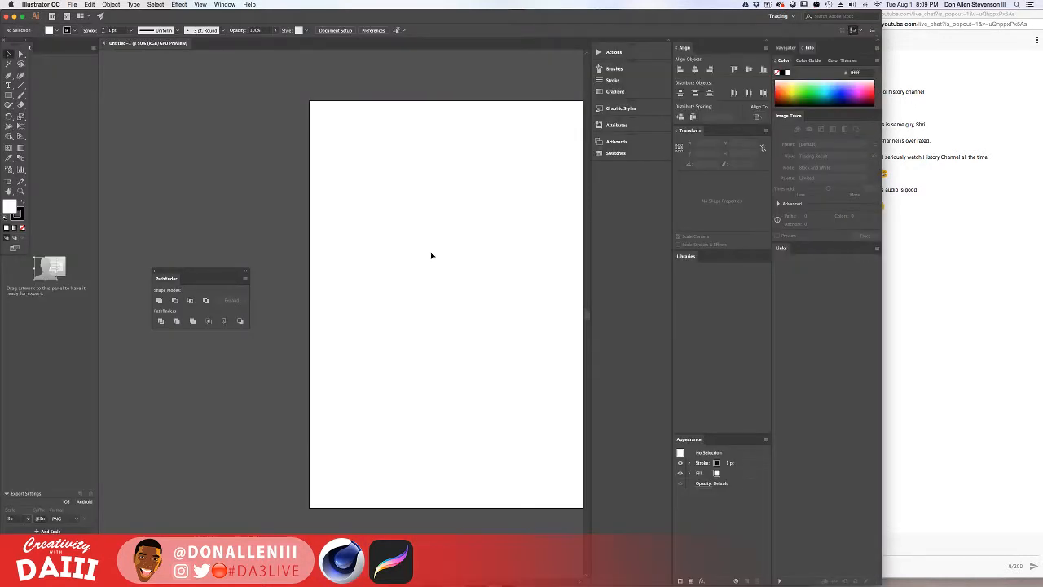
scroll(432, 255, "down", 2)
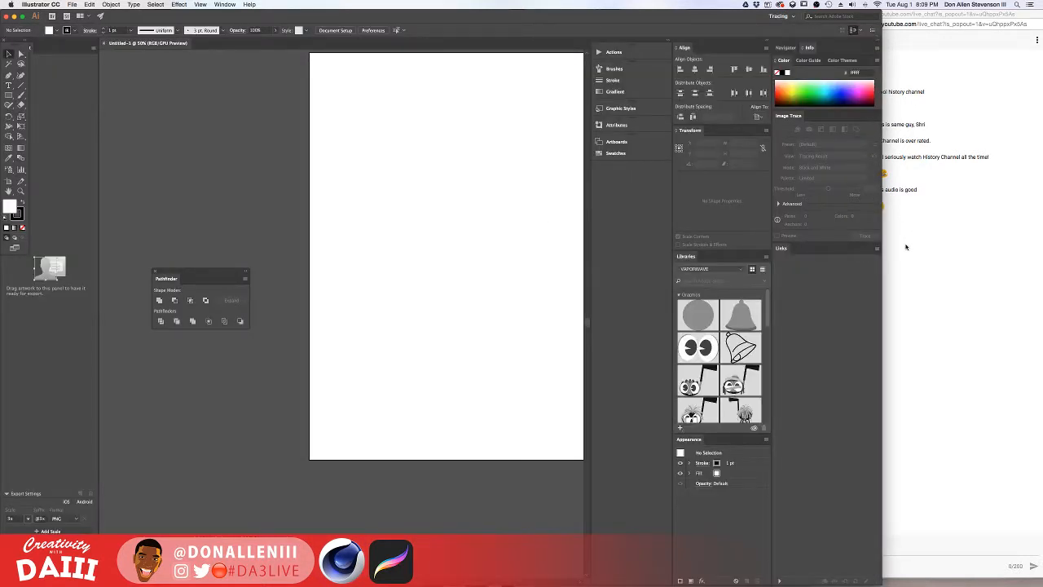
- Narrow the Illustrator window to uncover the live chat beside it, keeping the whole artboard in view
left_click_drag(881, 291, 810, 287)
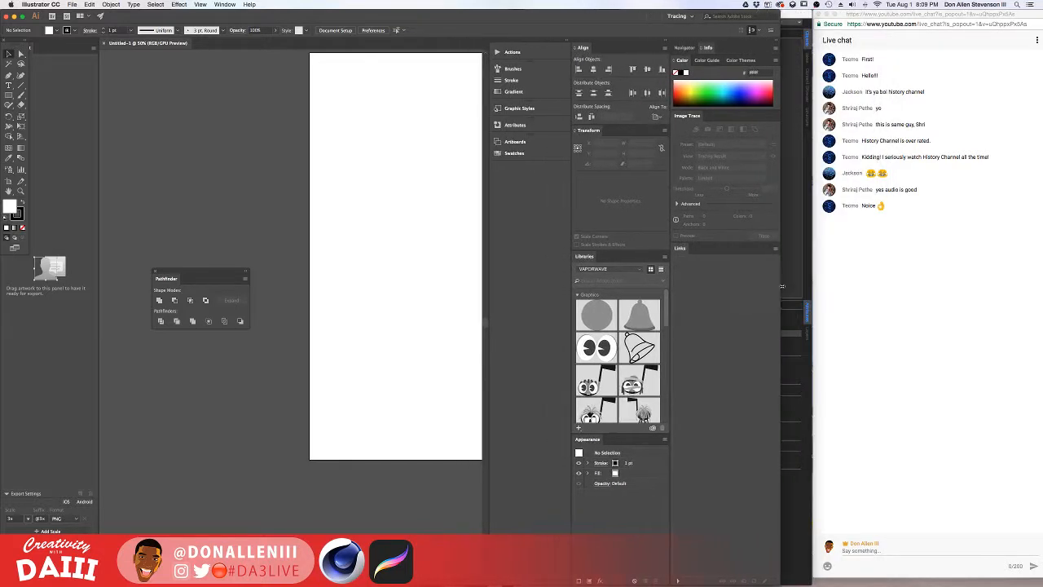
left_click_drag(356, 167, 165, 207)
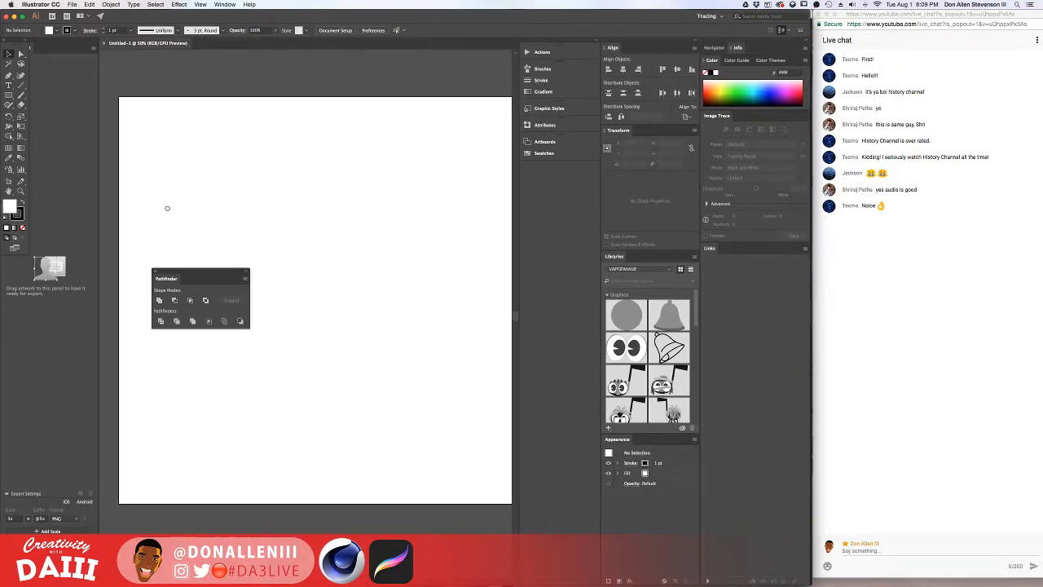
left_click_drag(340, 195, 315, 220)
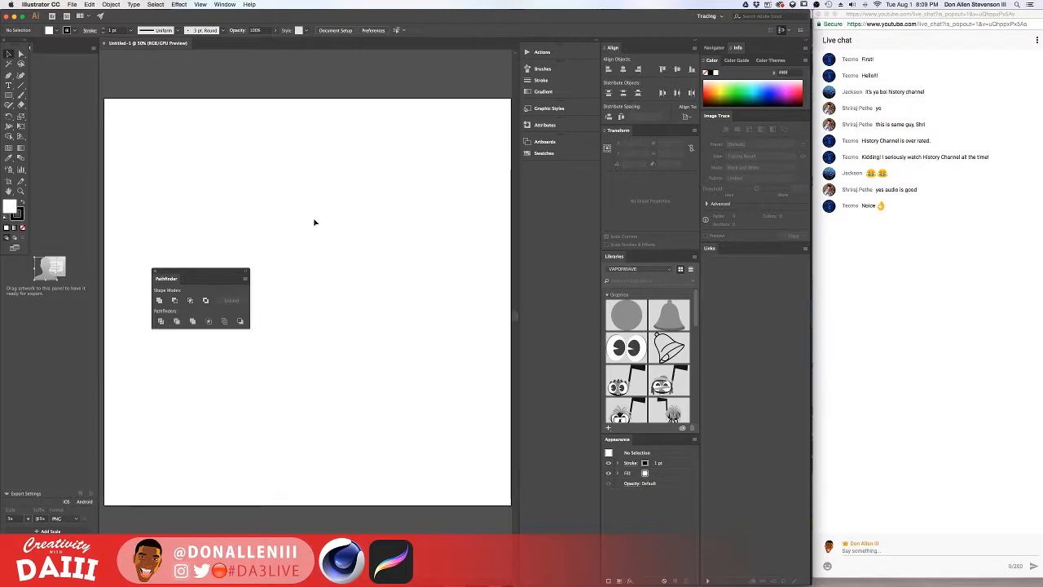
- Narrow the collapsed panel column and group the Libraries and Appearance panels with the Links panel
left_click_drag(162, 275, 65, 263)
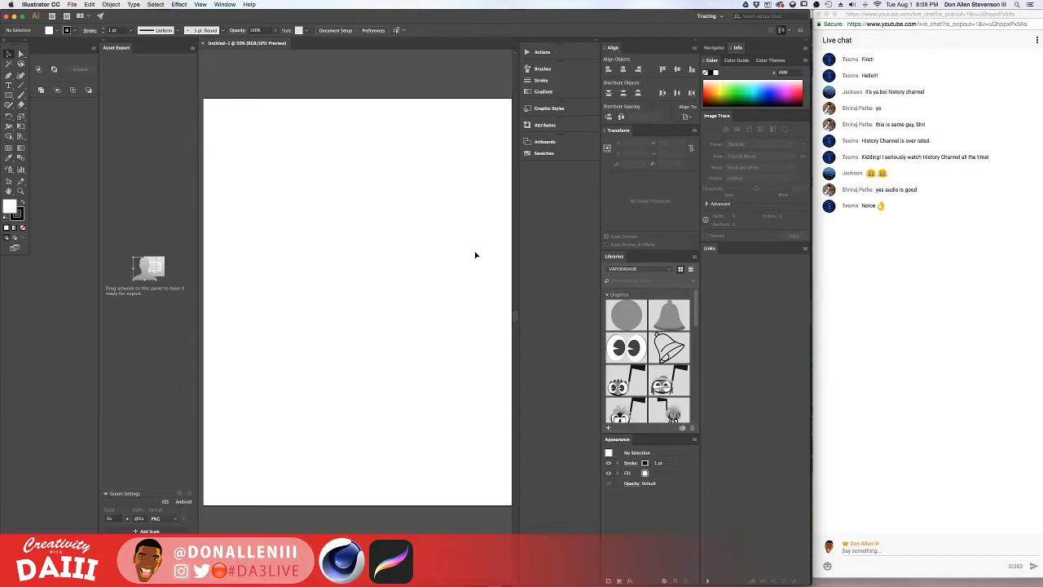
left_click_drag(517, 251, 539, 246)
left_click_drag(613, 255, 719, 256)
left_click_drag(619, 258, 693, 257)
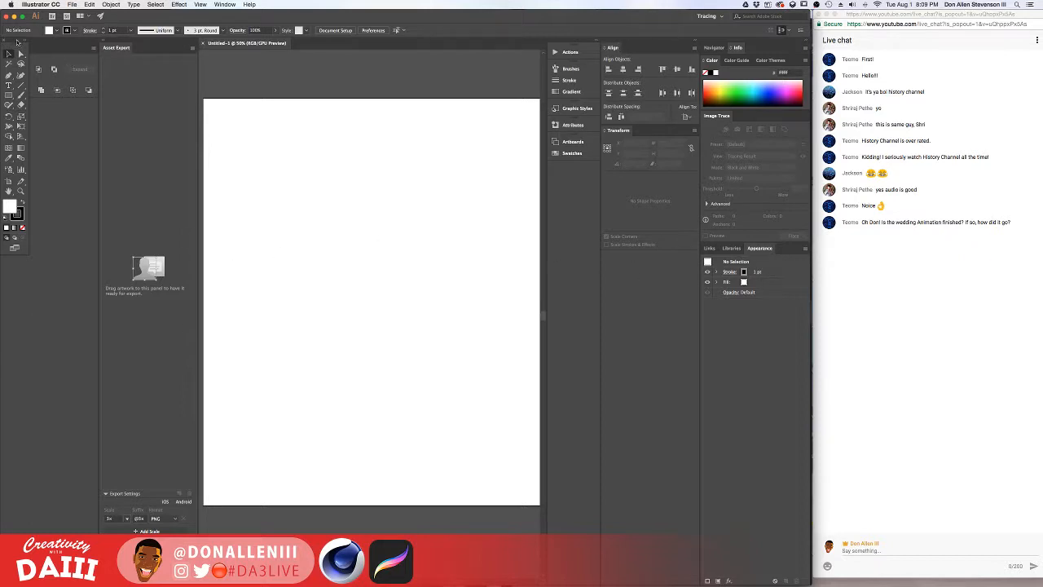
- Dock the Pathfinder panel below Transform with Asset Export beneath it, and check the grouped Libraries and Appearance panels
mouse_move(49, 53)
left_mouse_down()
mouse_move(715, 220)
mouse_move(685, 258)
left_mouse_up()
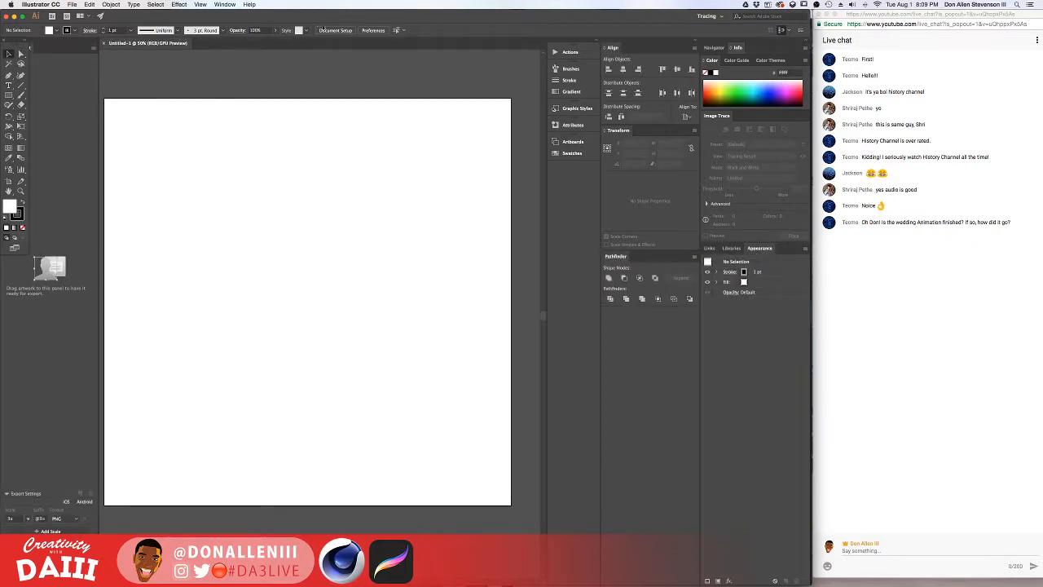
left_click_drag(72, 48, 663, 312)
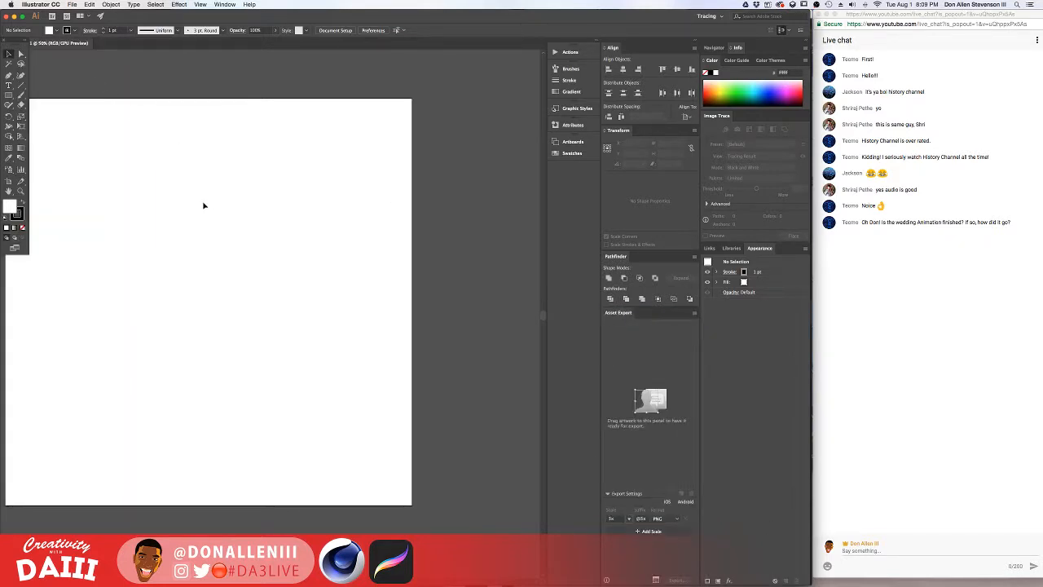
left_click_drag(203, 205, 289, 227)
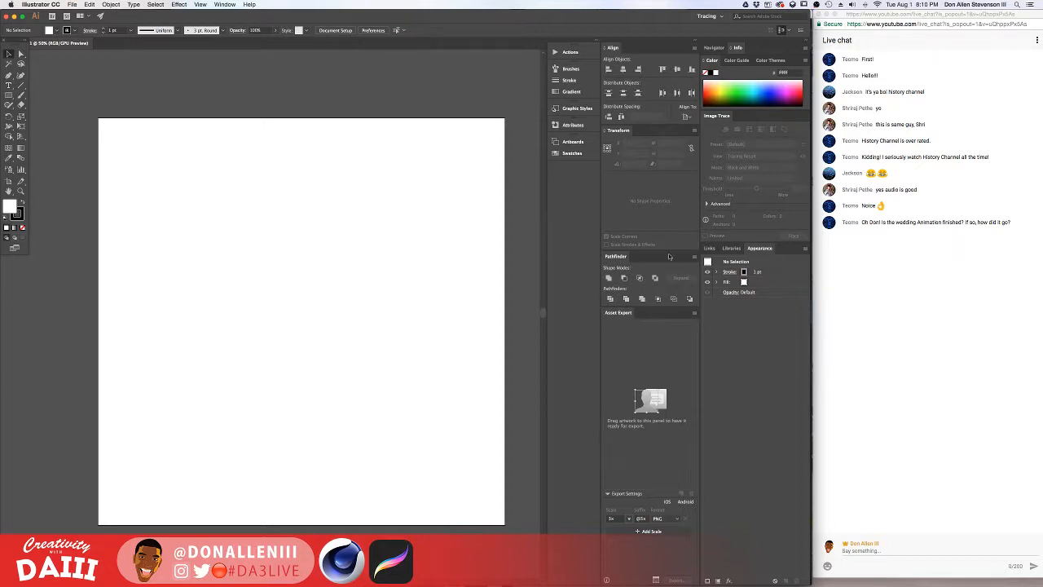
left_click(731, 248)
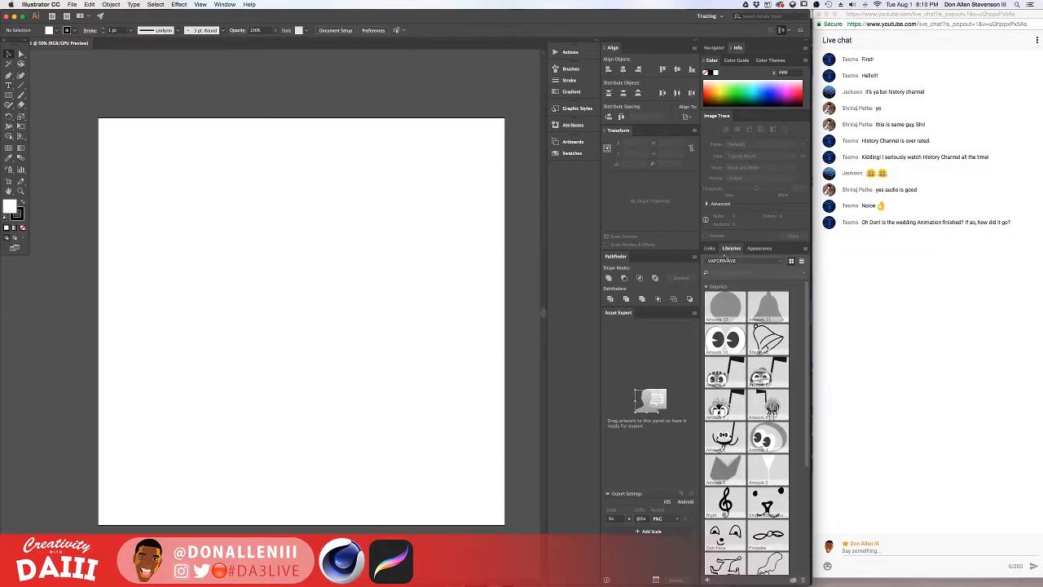
left_click(760, 247)
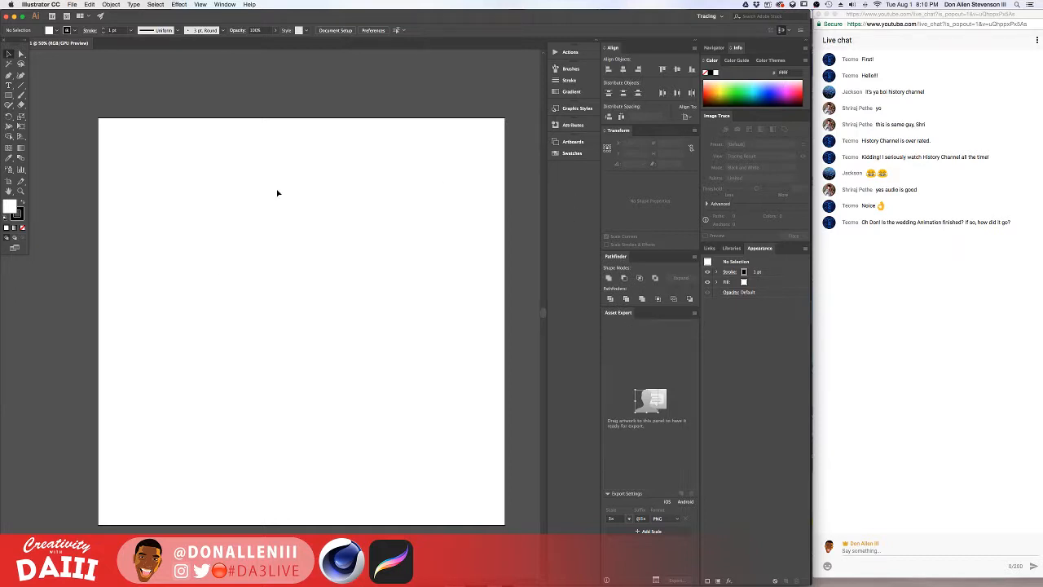
- Draw an unfilled rectangle about 438 x 378 px on the artboard and give it a 20 pt black stroke
left_click(9, 95)
left_click_drag(190, 221, 312, 321)
key("super+z")
left_click(23, 228)
left_click_drag(153, 199, 245, 277)
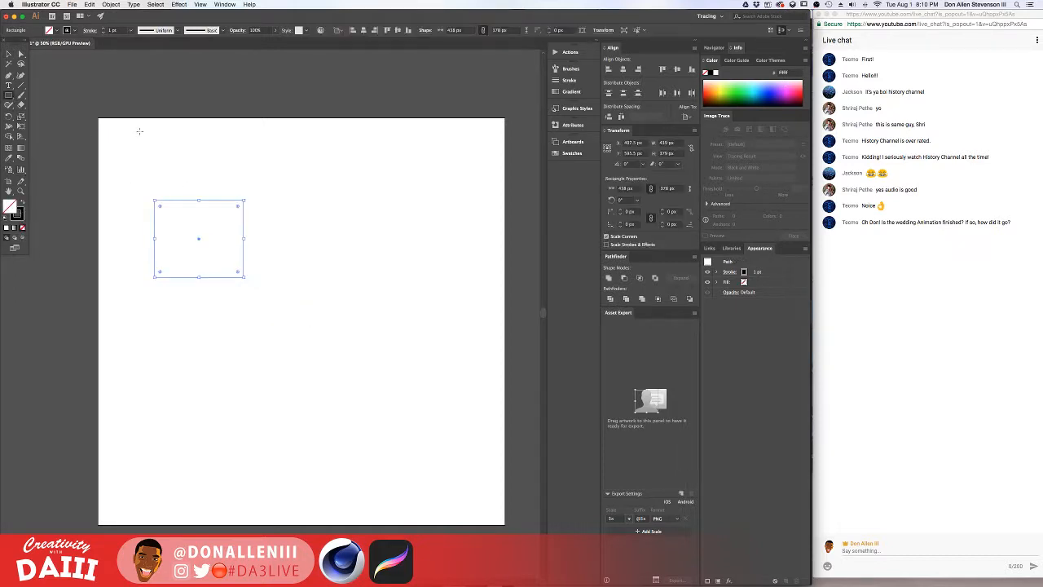
left_click(105, 29)
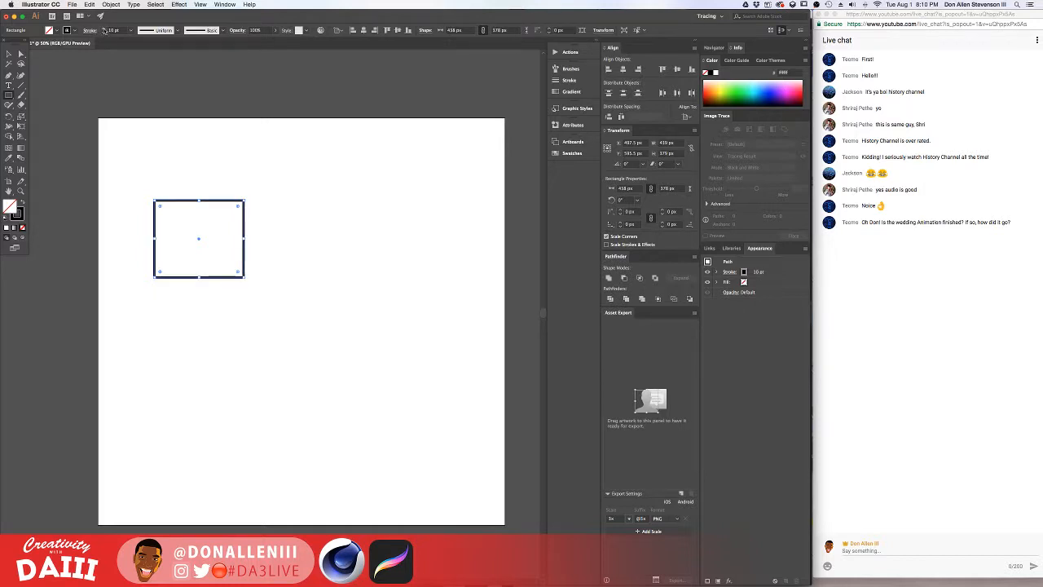
left_click(104, 28)
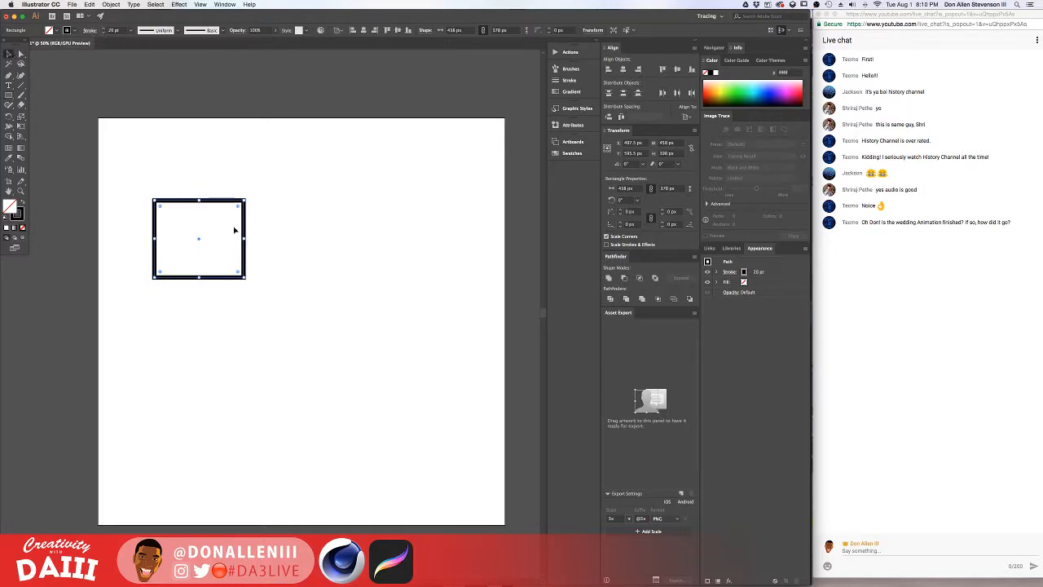
- Reshape the outlined rectangle to about 387 x 424 px and delete it from the artboard
left_click(166, 169)
left_click_drag(271, 339, 271, 338)
left_click_drag(244, 278, 234, 286)
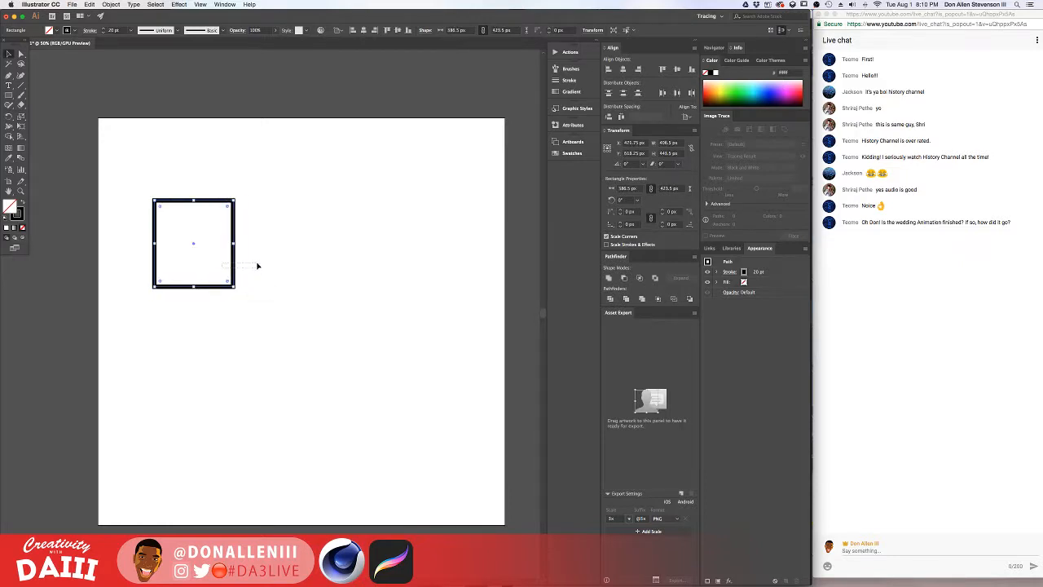
left_click_drag(143, 169, 245, 264)
key("Delete")
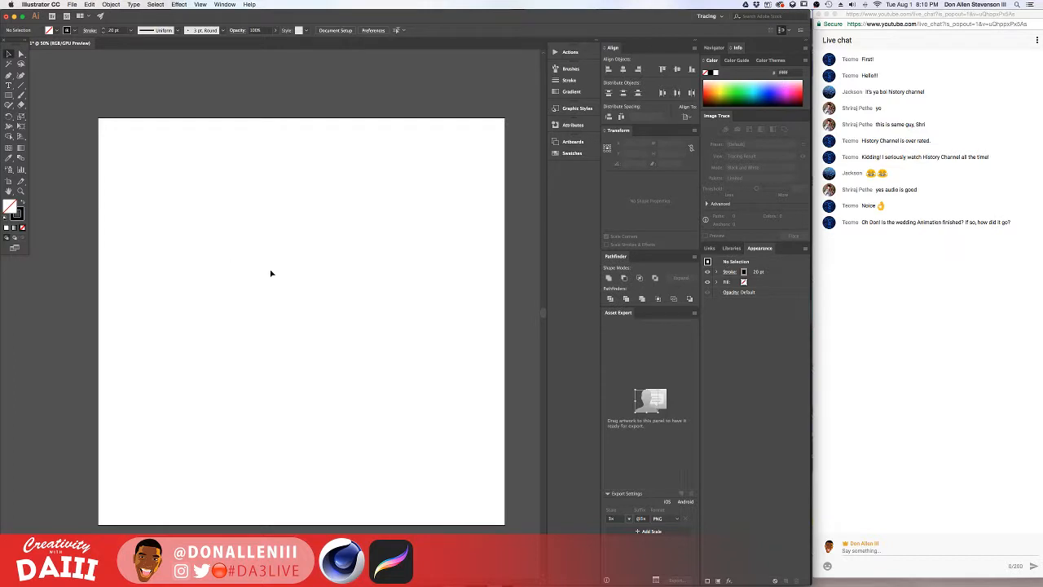
- Show the Layers panel and dock it in the same group as Links, Libraries and Appearance
left_click(226, 5)
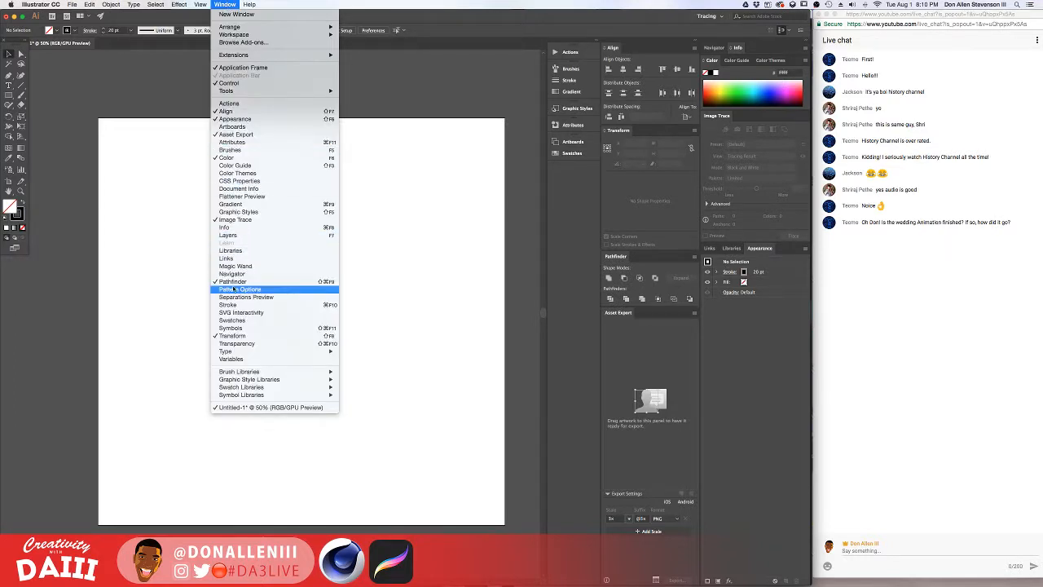
left_click(248, 237)
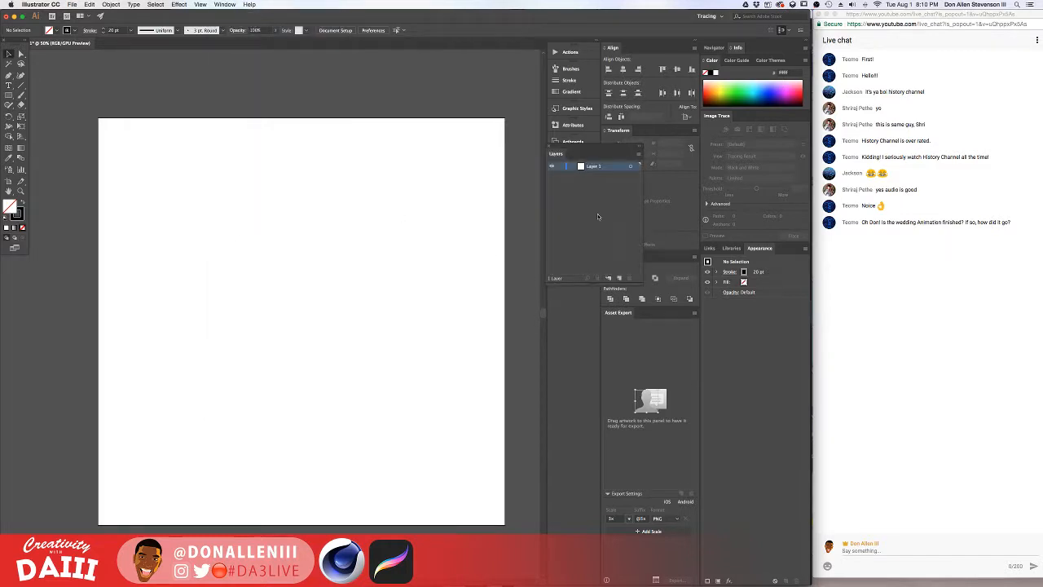
left_click_drag(545, 153, 725, 254)
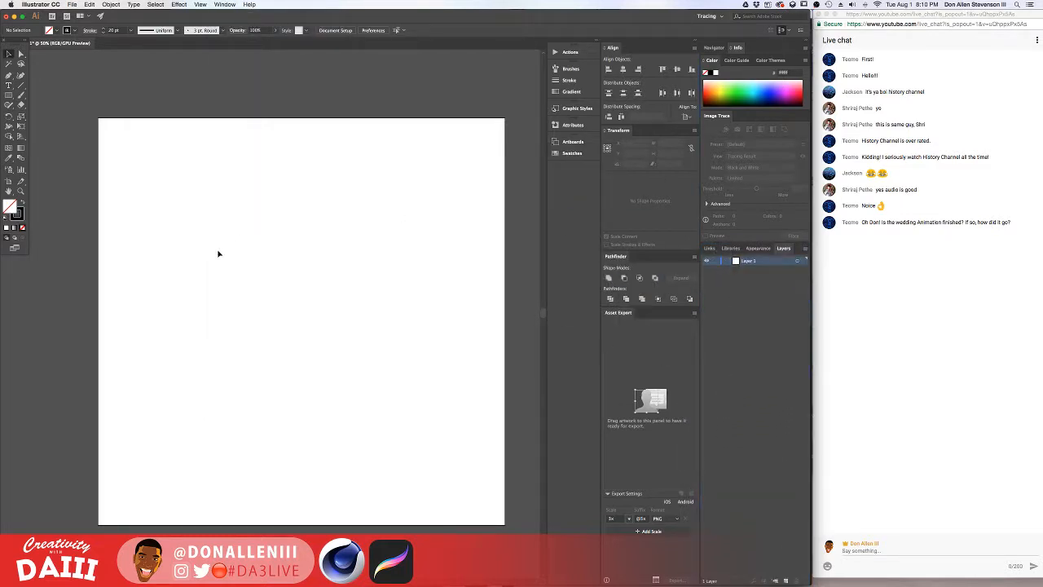
- Examine the Megacorporation Bldg reference on Pinterest in Chrome on Desktop 2, and return to Illustrator on Desktop 1
key("ctrl+Up")
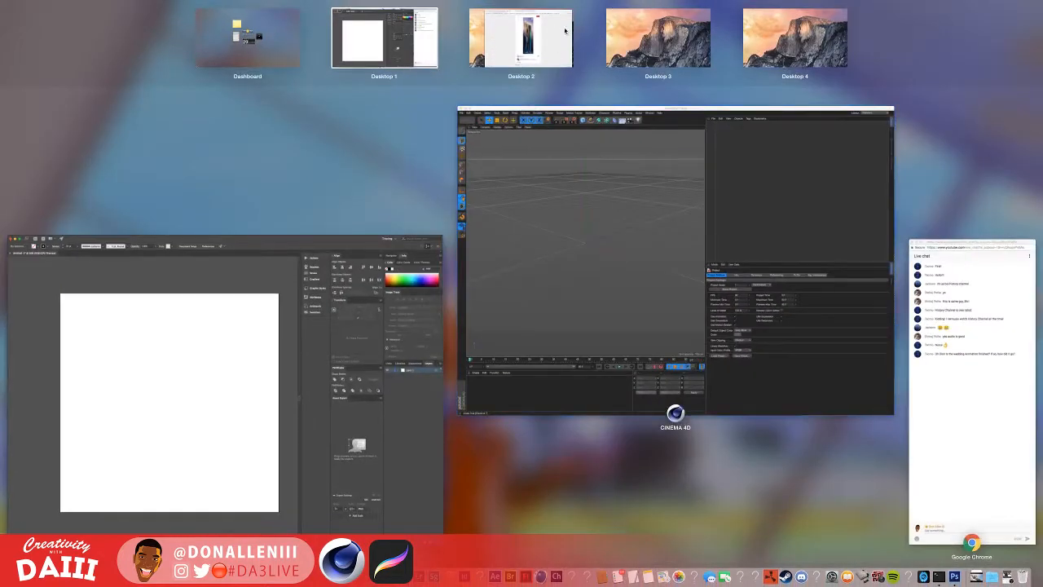
left_click(565, 30)
left_click(992, 216)
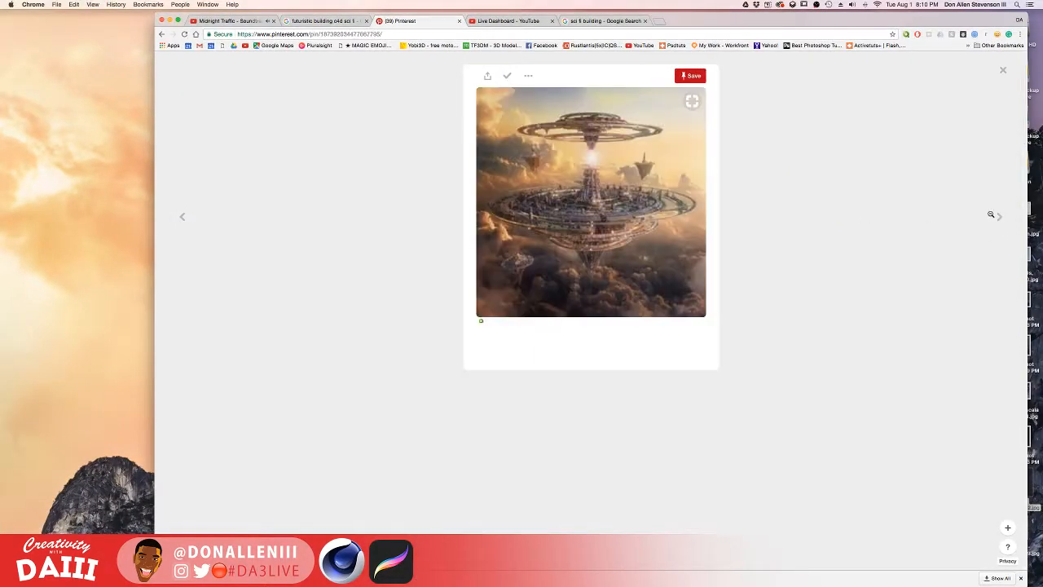
left_click(182, 218)
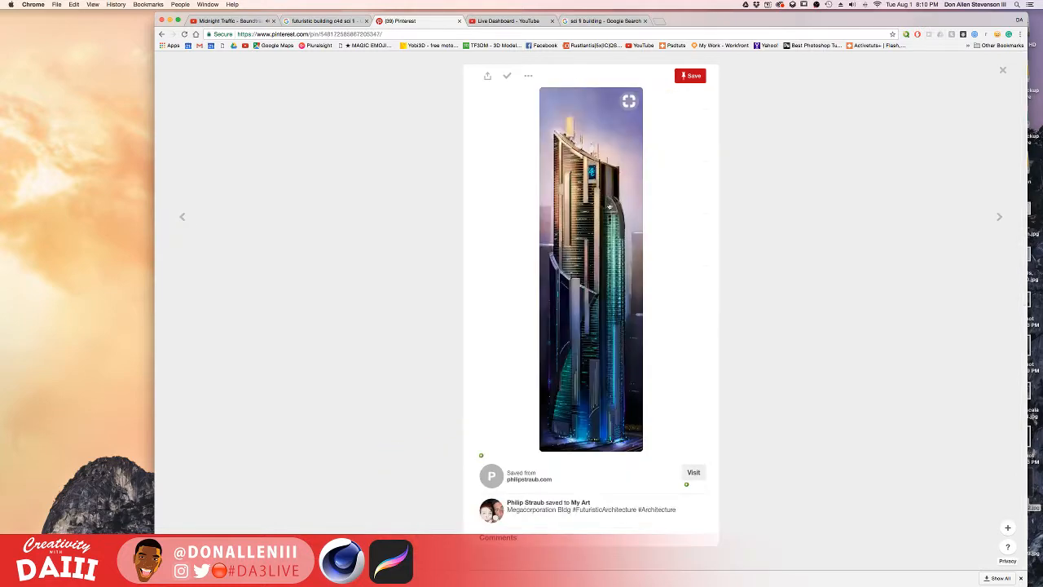
key("ctrl+Up")
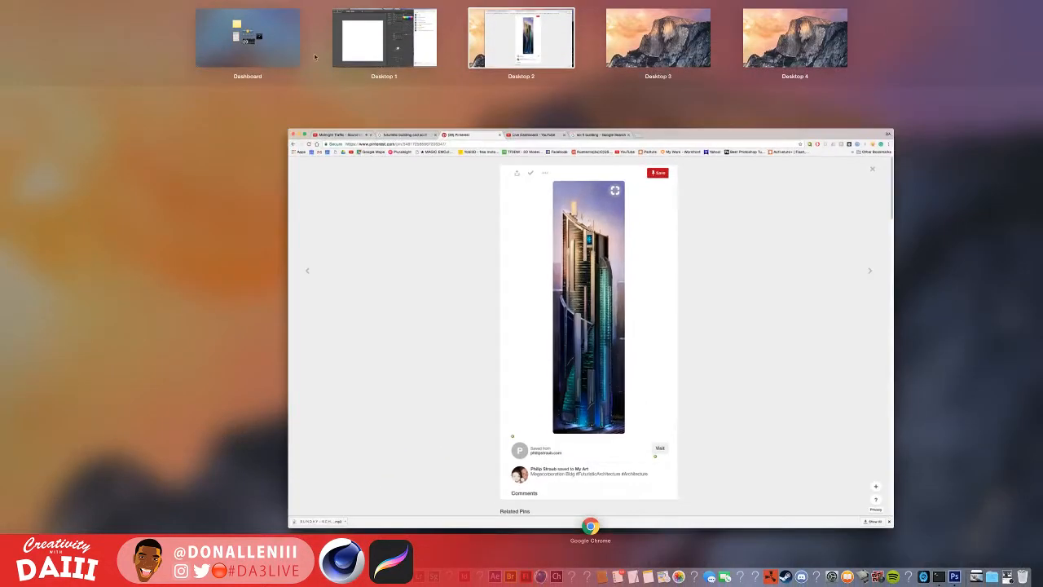
left_click(387, 35)
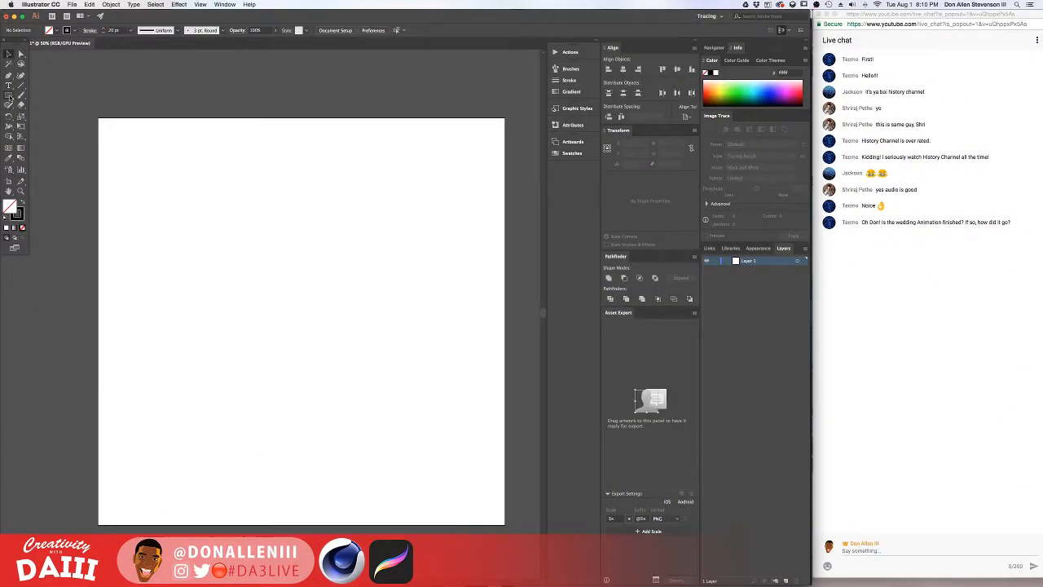
- Draw a wide rectangle about 618 x 162 px and swap its fill and stroke to make it solid black
left_click_drag(151, 193, 281, 229)
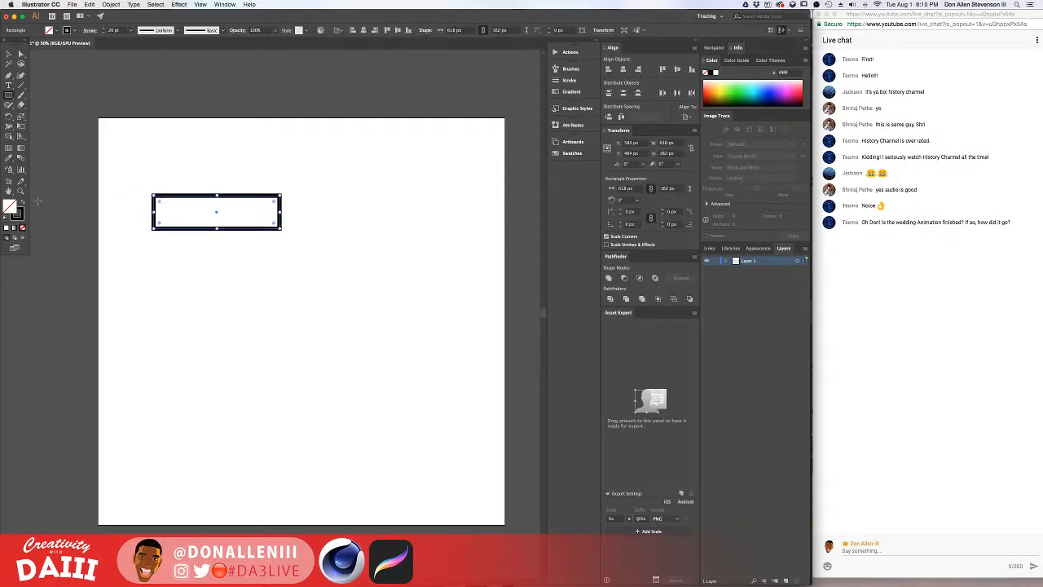
left_click(25, 203)
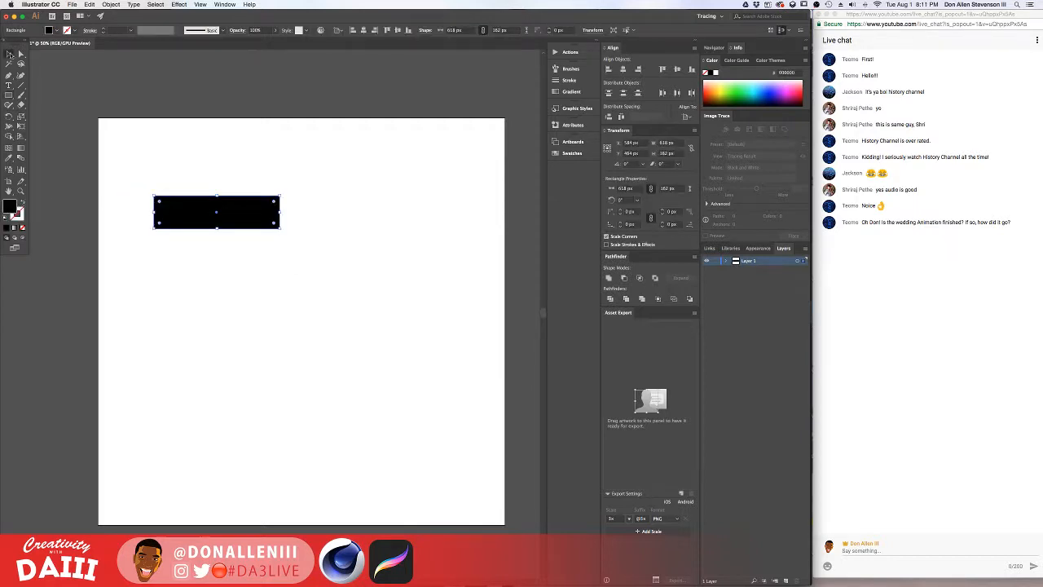
scroll(245, 220, "up", 3, "alt")
scroll(288, 232, "down", 3, "alt")
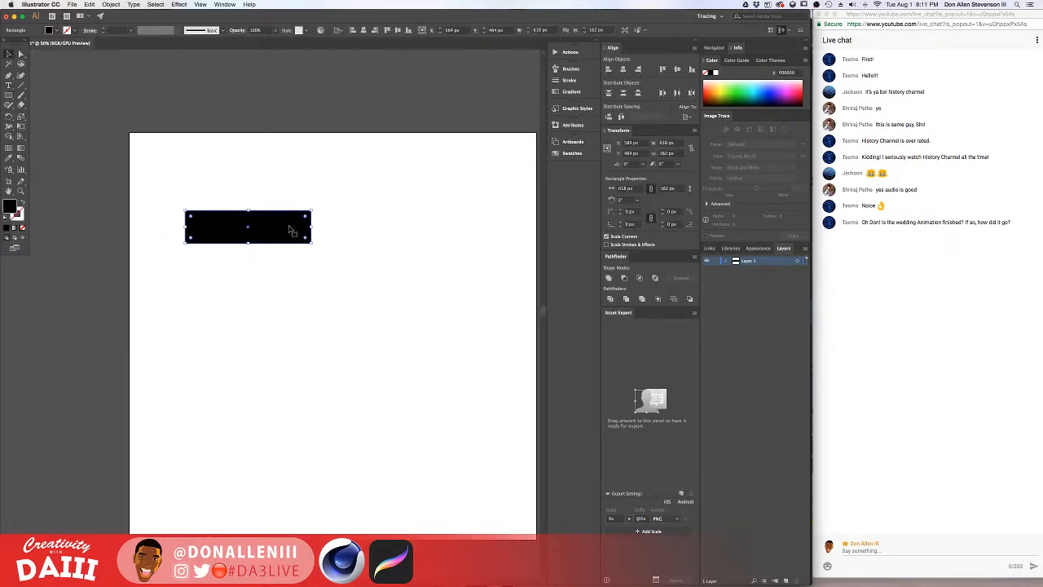
- Make the black bar about 682 x 94 px and repeat evenly spaced copies downward to form a column of eight
left_click_drag(291, 230, 249, 227)
key("super+z")
key("super+d")
key("super+d")
key("super+d")
key("super+d")
key("super+d")
key("super+d")
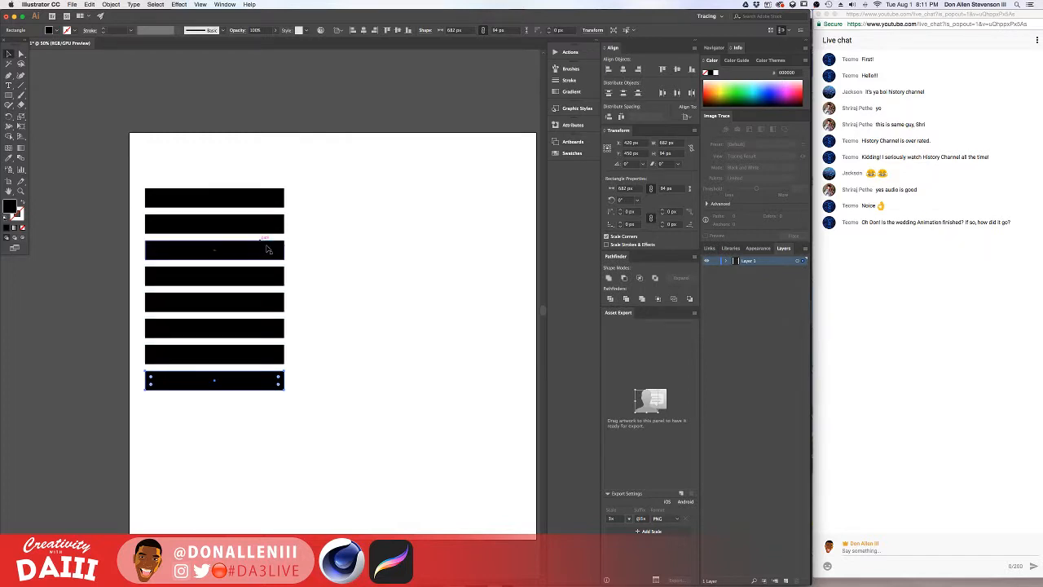
- Select the whole column of eight bars and place a level copy to its right
left_click(356, 284)
left_click_drag(129, 178, 403, 500)
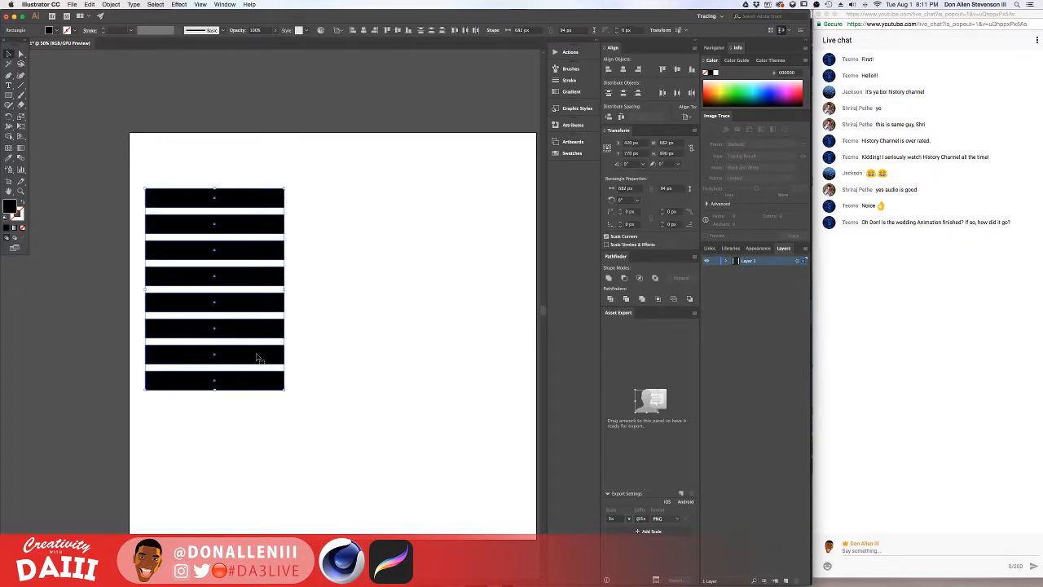
left_click_drag(256, 359, 428, 365)
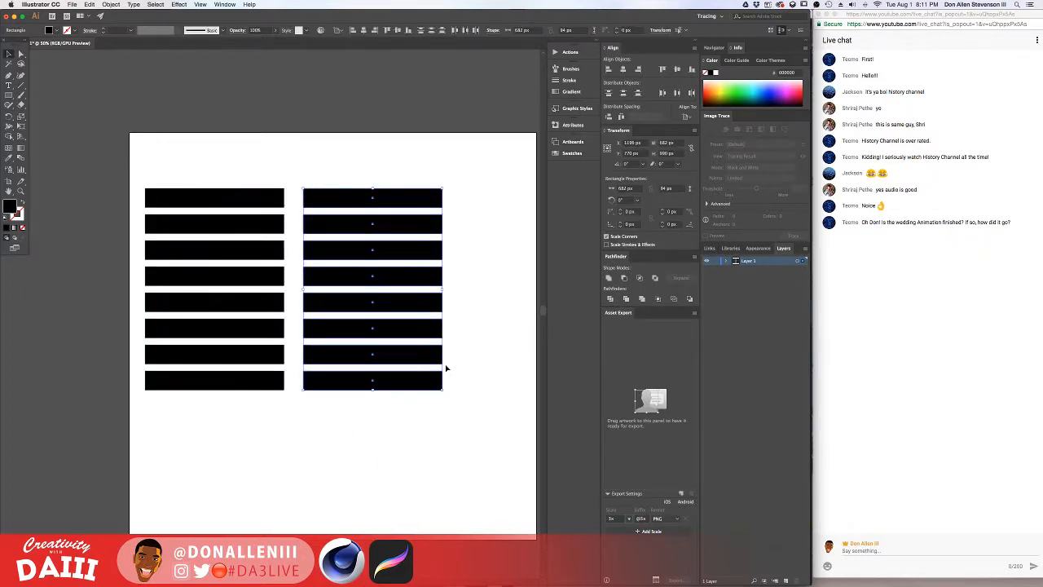
- Repeat the column duplication and move the third column of bars to the artboard's lower-right area
scroll(442, 366, "right", 3)
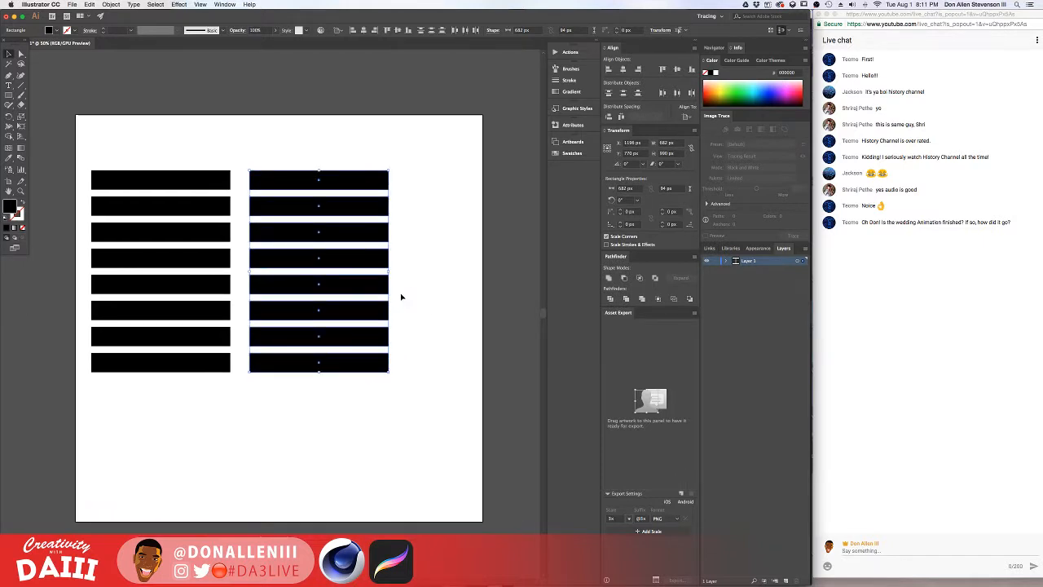
key("super+d")
left_click_drag(433, 270, 351, 484)
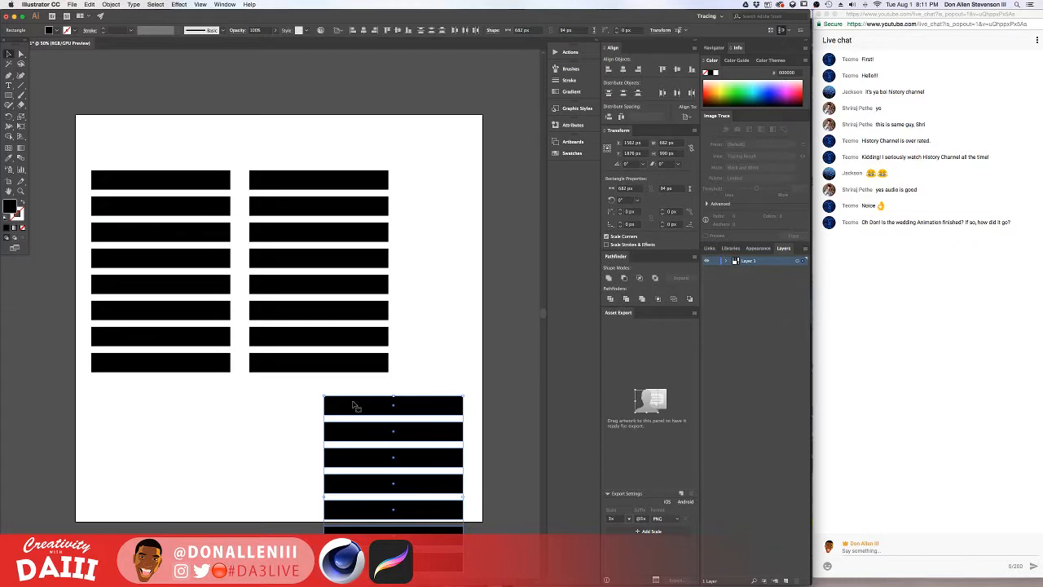
- Move the third column of bars below the others, flatten it into thin stripes and stretch it across the artboard's full width
left_click_drag(355, 406, 251, 427)
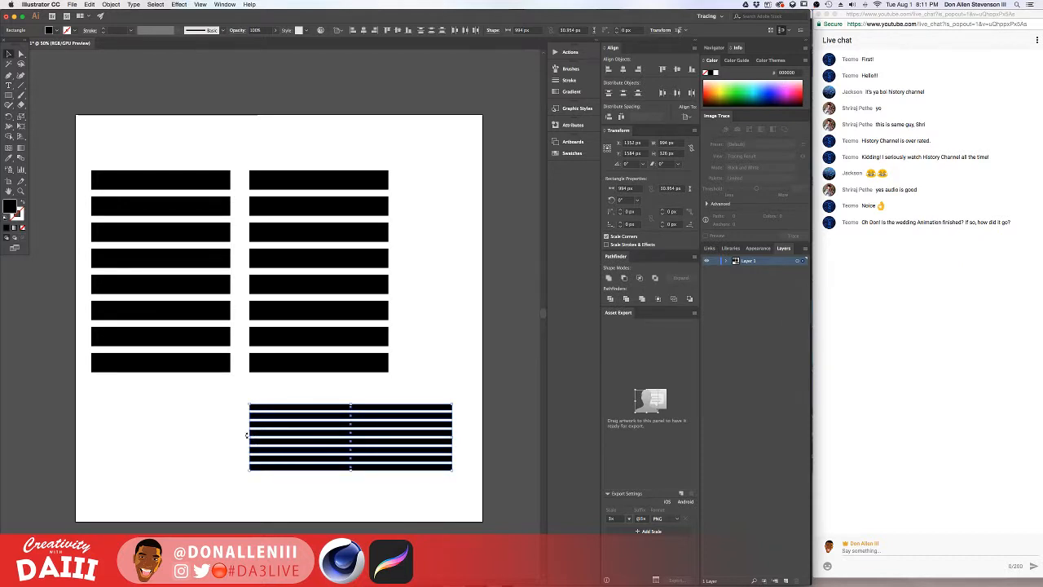
left_click_drag(249, 439, 75, 436)
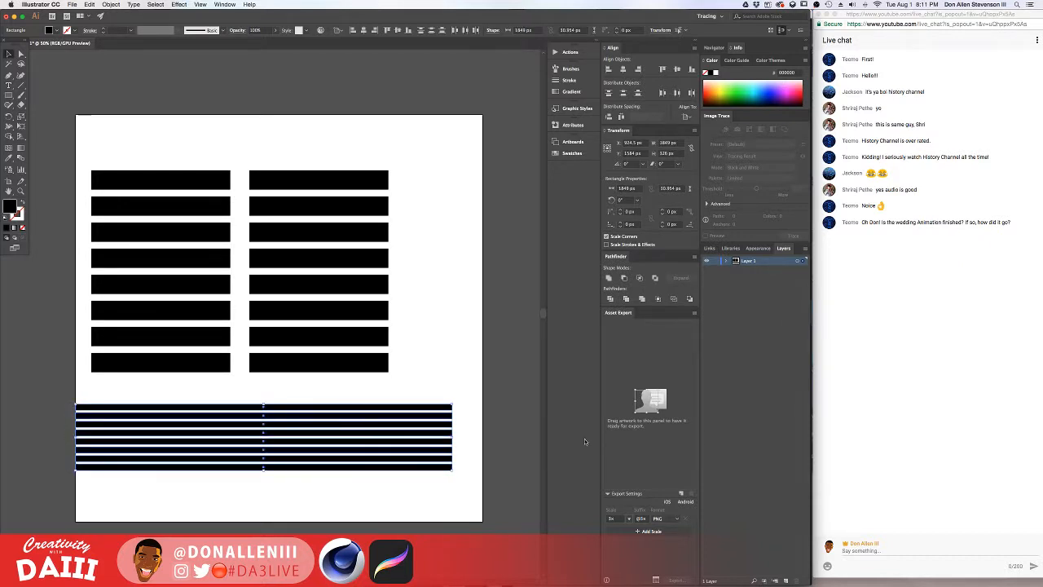
left_click_drag(454, 438, 483, 438)
left_click(488, 368)
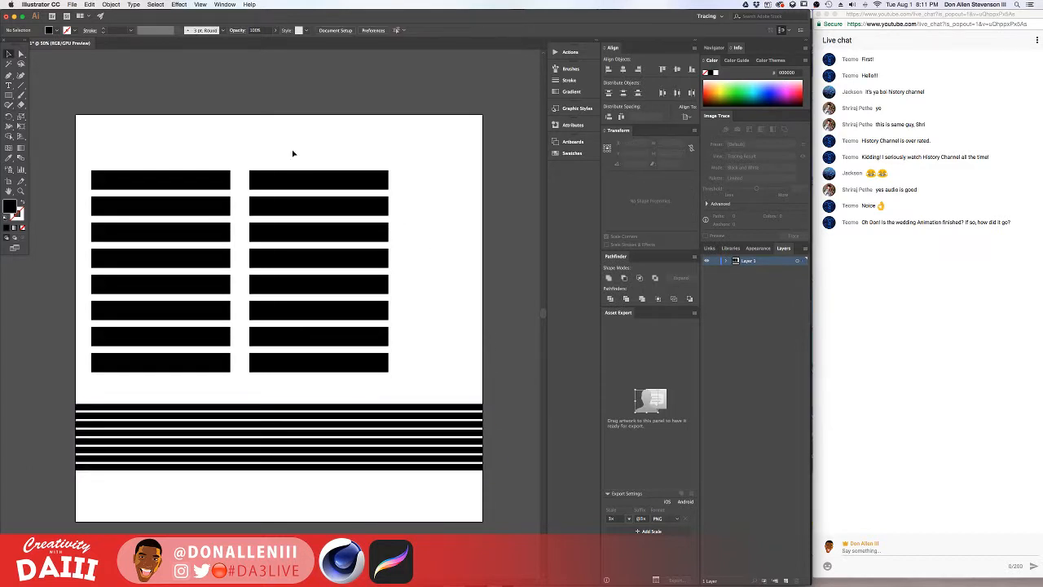
- Draw an upright rectangle about 177 x 310 px beside the second bar column and make it an unfilled black outline with a 9 pt stroke
left_click_drag(414, 302, 334, 315)
scroll(308, 316, "up", 1, "alt")
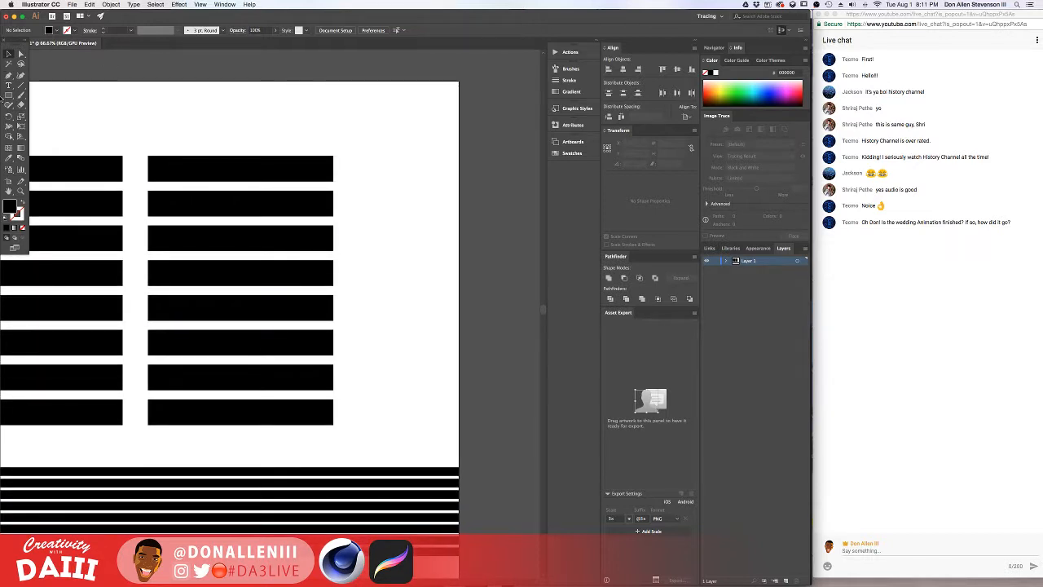
left_click_drag(372, 189, 421, 271)
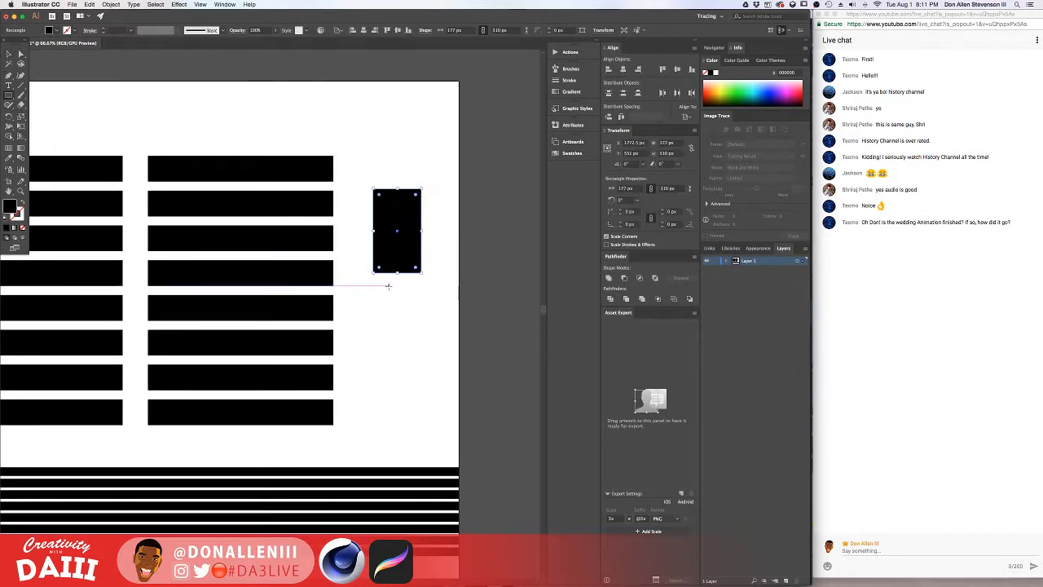
left_click(21, 204)
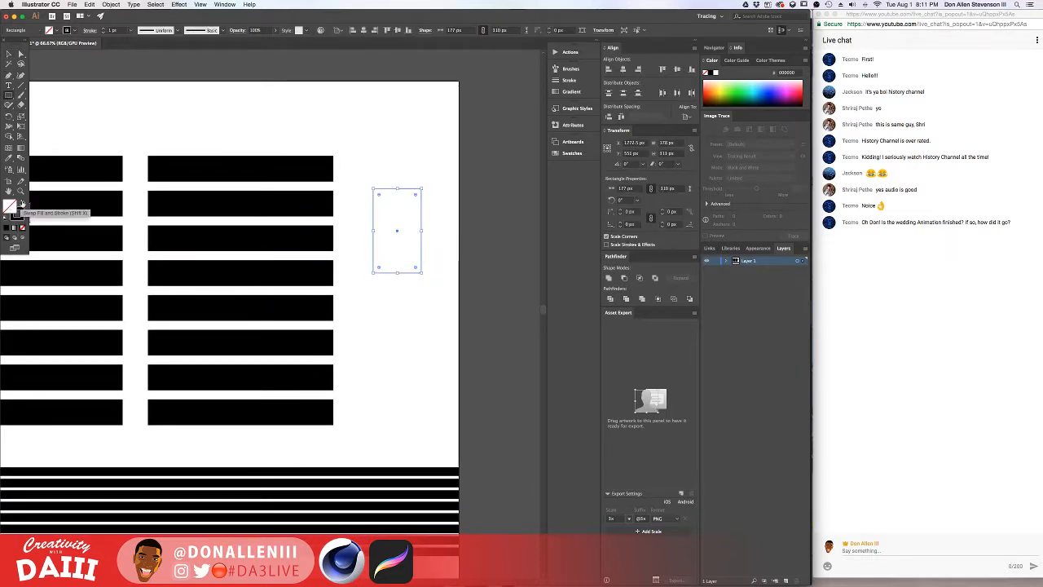
left_click(103, 30)
left_click(104, 29)
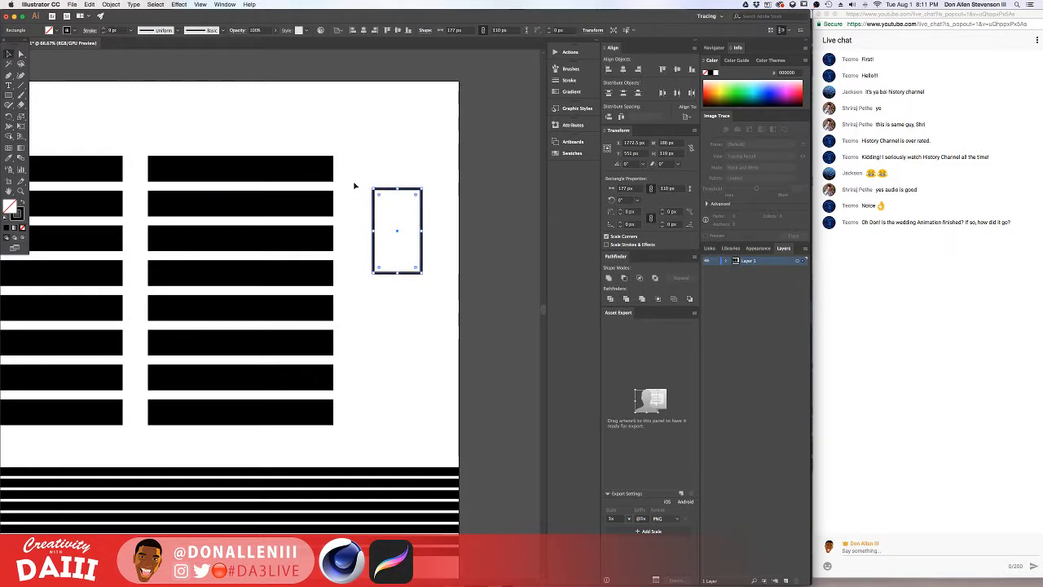
- Draw a straight diagonal with the Pen tool from the outlined rectangle's upper-left corner to its lower-right corner
left_click(442, 278)
left_click(442, 275, "super")
left_click(400, 225, "super")
left_click_drag(398, 224, 374, 260)
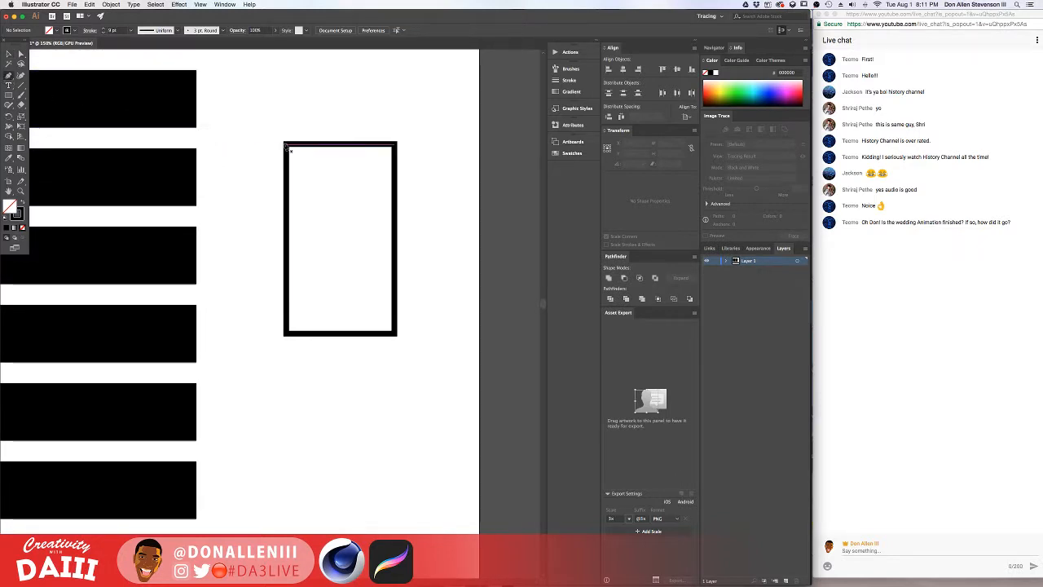
left_click_drag(285, 144, 391, 336)
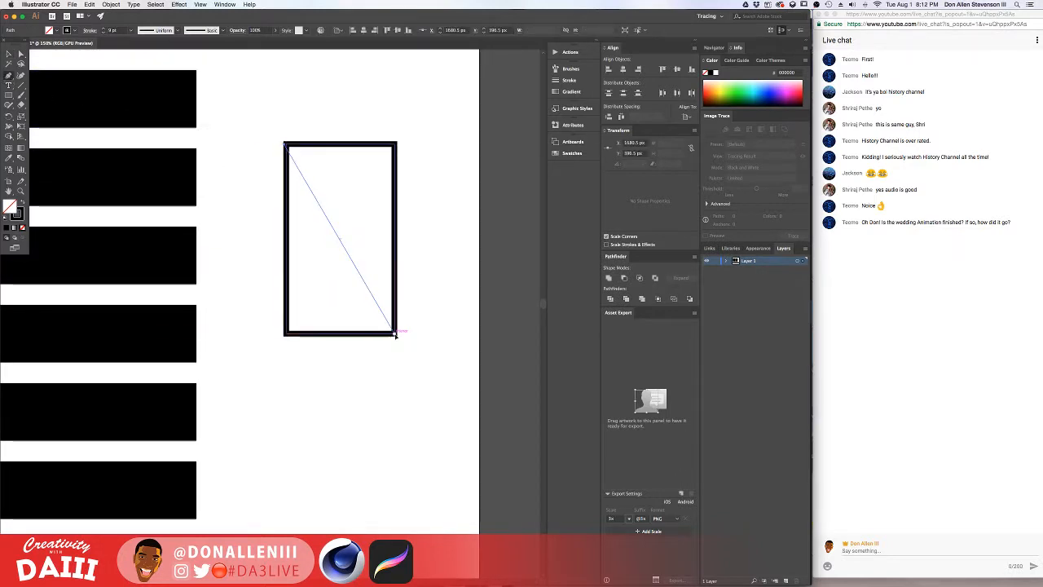
left_click(395, 333)
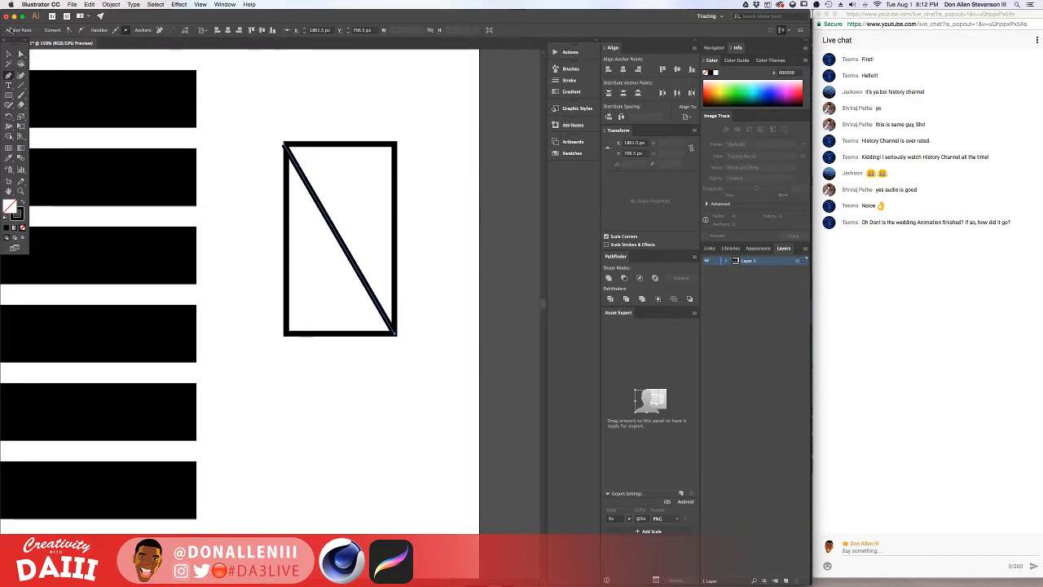
- Shift the diagonal line so its upper end sits inside the upper-left corner of the rectangular frame
key("v")
left_click(185, 93)
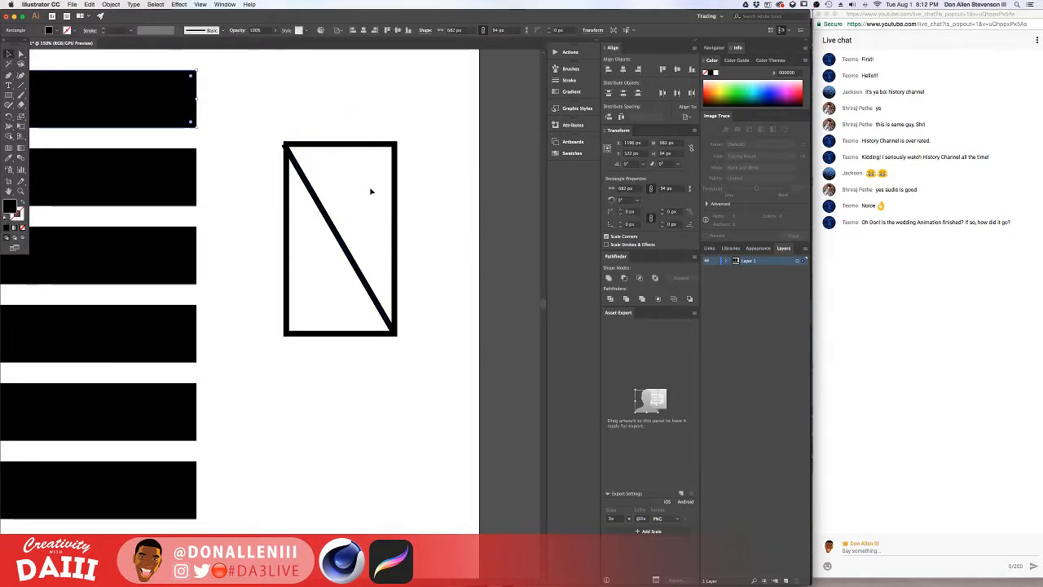
left_click(286, 146)
left_click(288, 153)
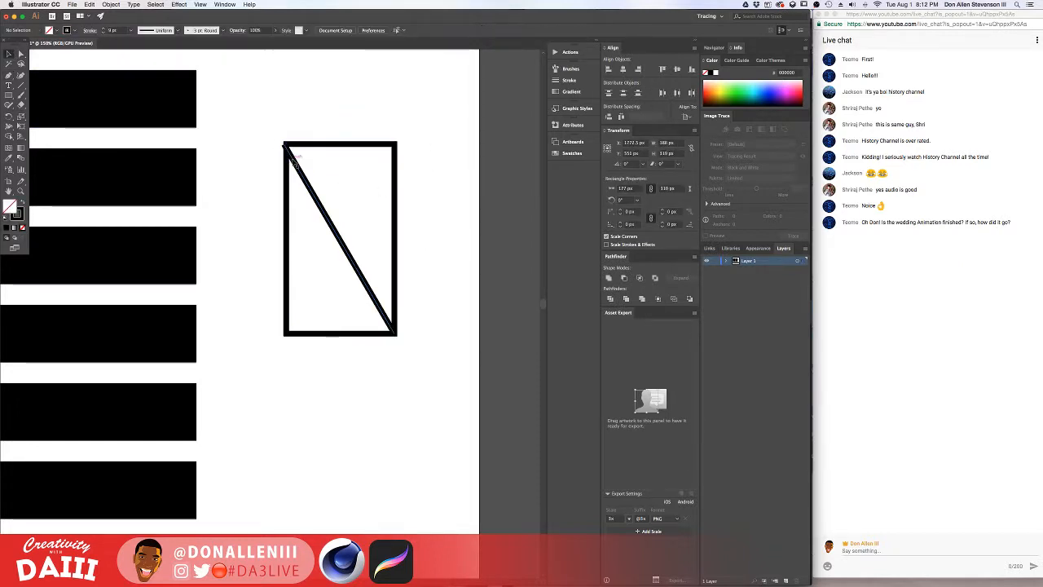
left_click(286, 149)
left_click(284, 147)
scroll(285, 147, "up", 5, "alt")
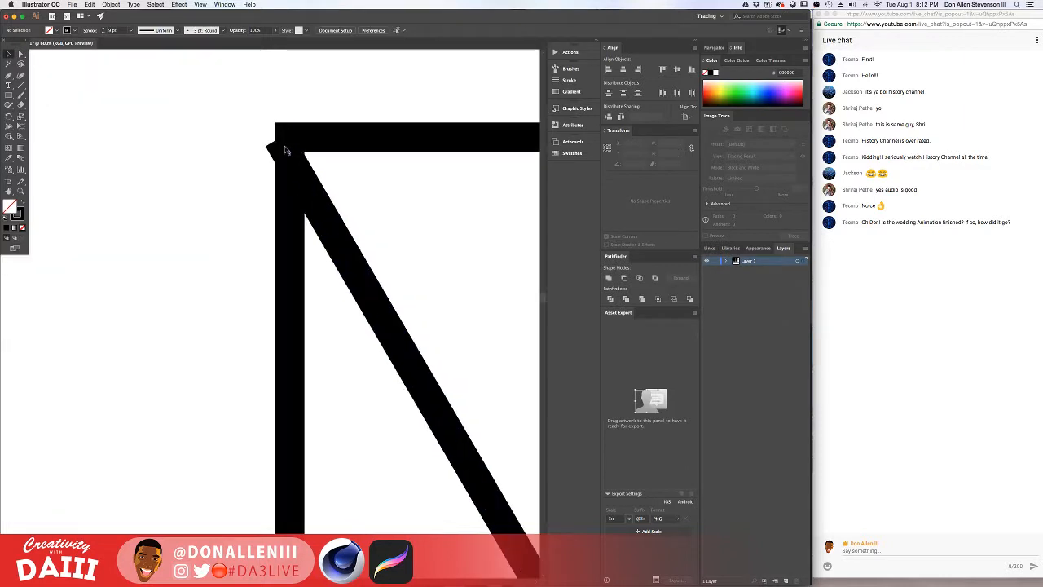
left_click(281, 144)
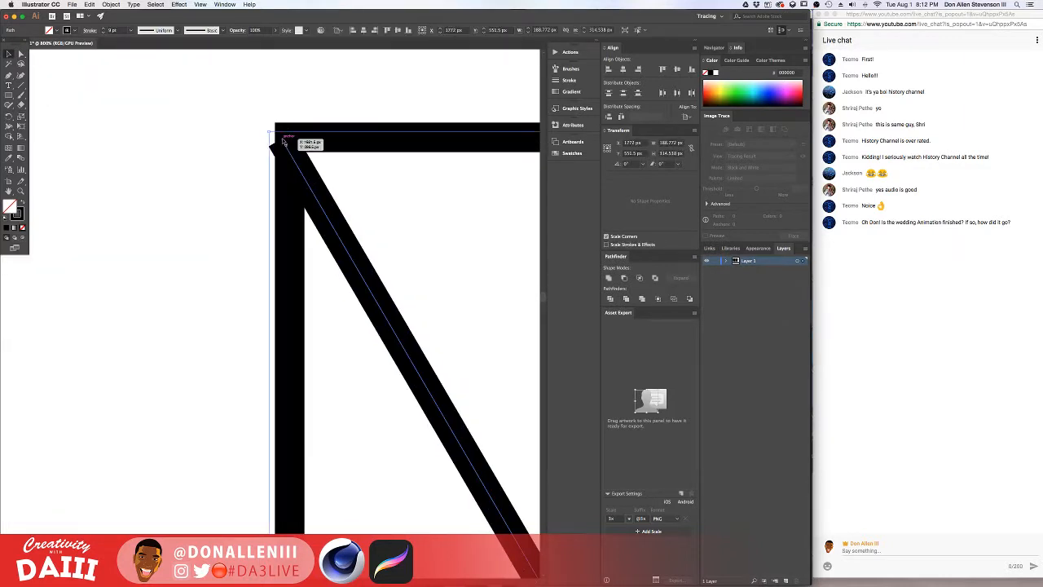
scroll(285, 145, "down", 5, "alt")
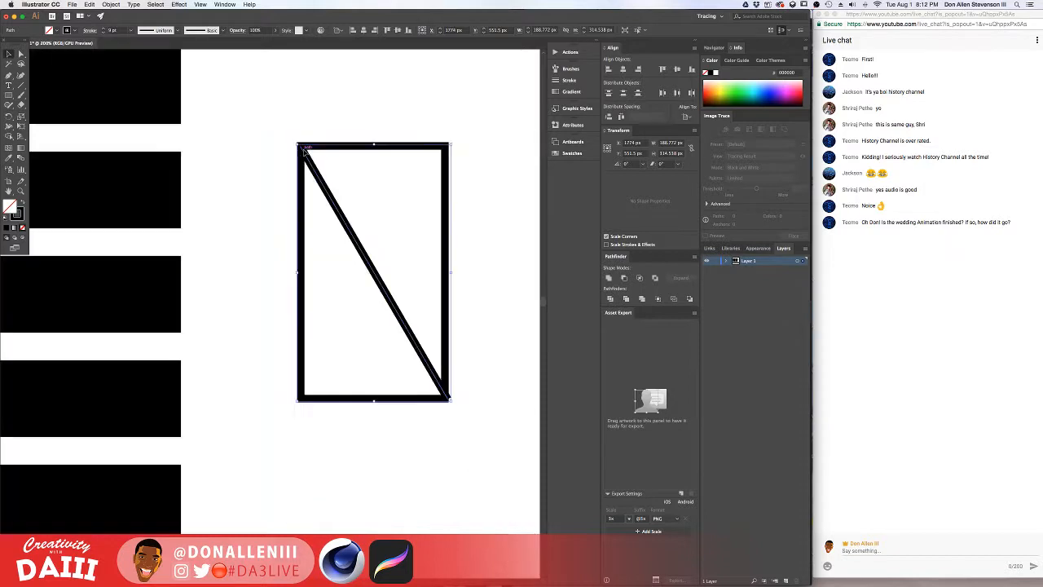
scroll(304, 151, "down", 3, "alt")
scroll(336, 201, "up", 3, "alt")
left_click(467, 249)
scroll(419, 372, "up", 2, "alt")
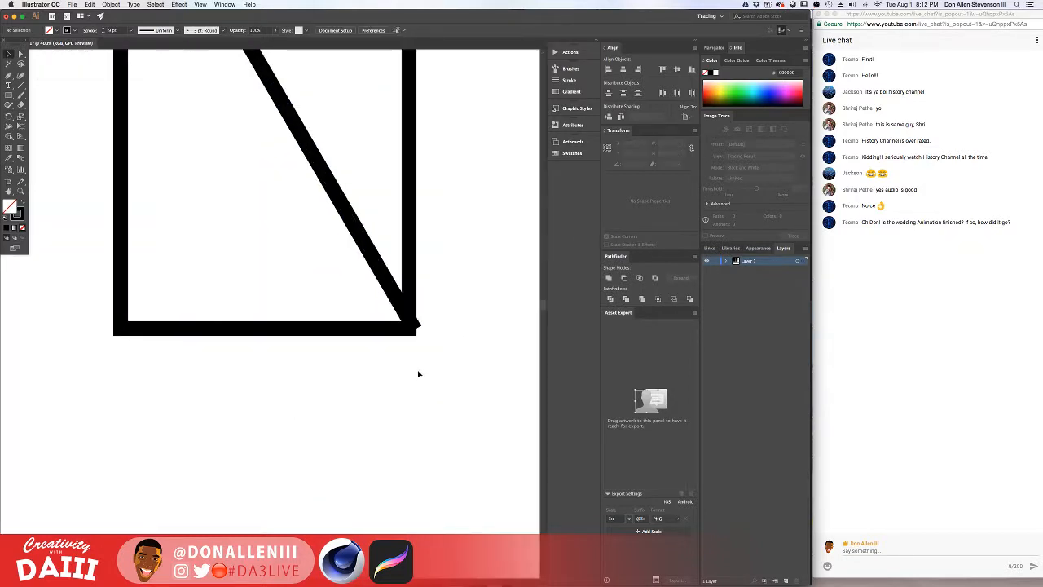
- Move the diagonal's lower anchor point inward so its end stays within the frame's lower-right corner
left_click(414, 328)
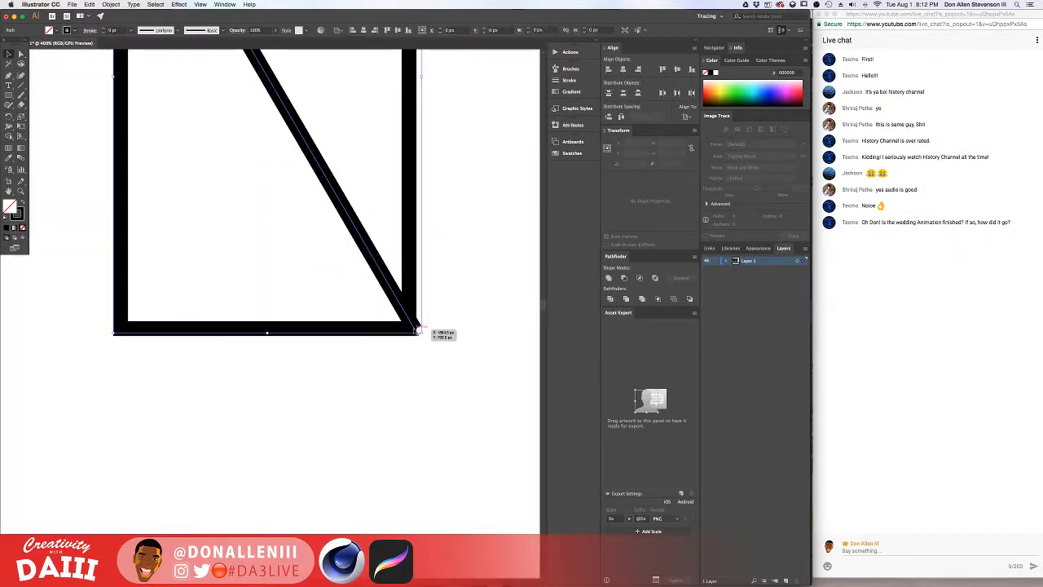
left_click(21, 54)
left_click(436, 325)
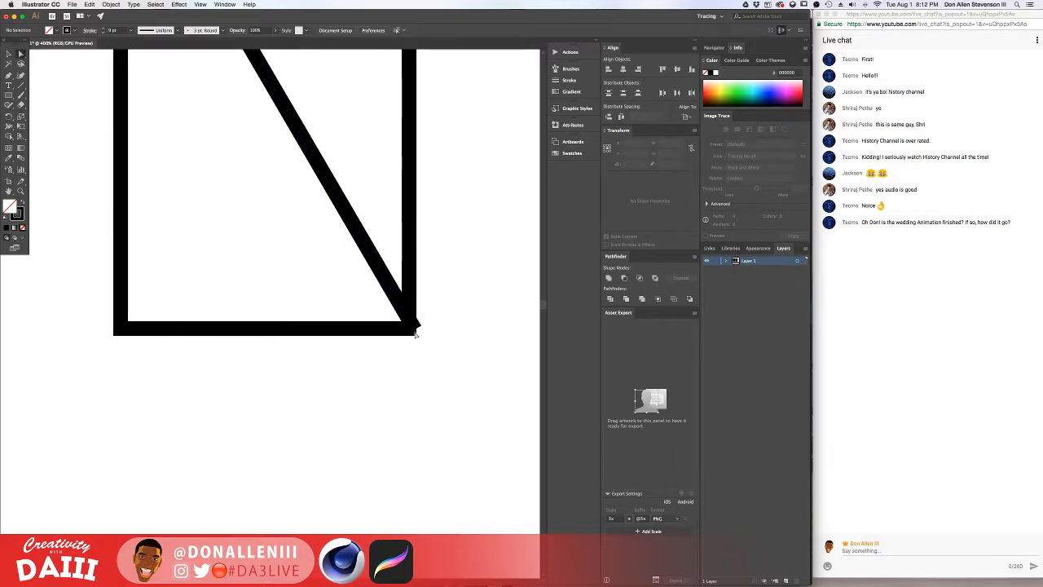
left_click_drag(415, 328, 410, 328)
left_click_drag(363, 156, 475, 477)
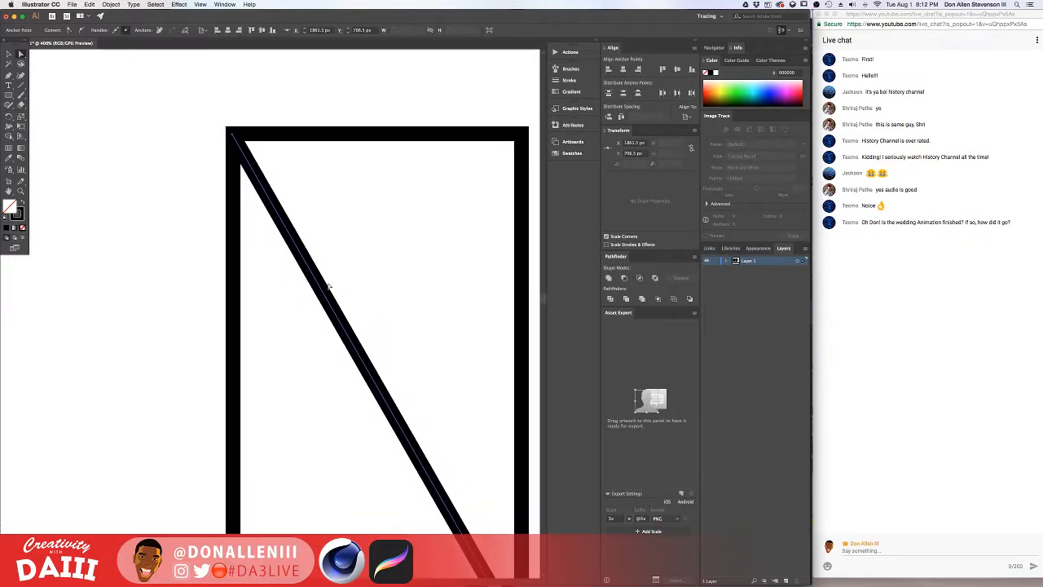
left_click(233, 135)
left_click(251, 116)
scroll(278, 205, "down", 10, "alt")
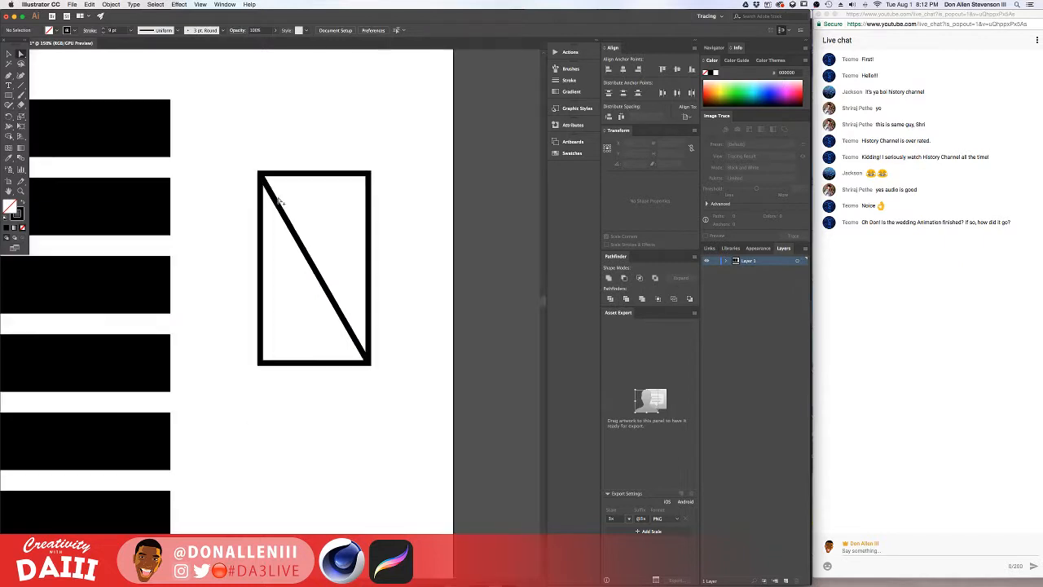
- Place the diagonal window level with the top of the second bar column and repeat copies downward to form a column of three
left_click_drag(284, 241, 333, 120)
left_click(387, 208)
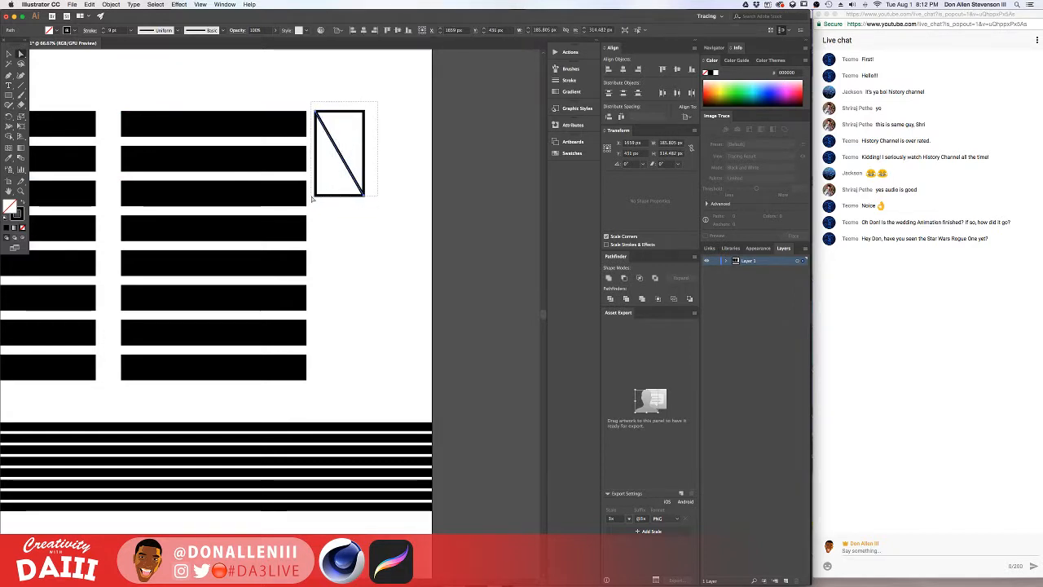
left_click_drag(311, 199, 339, 241)
key("super+d")
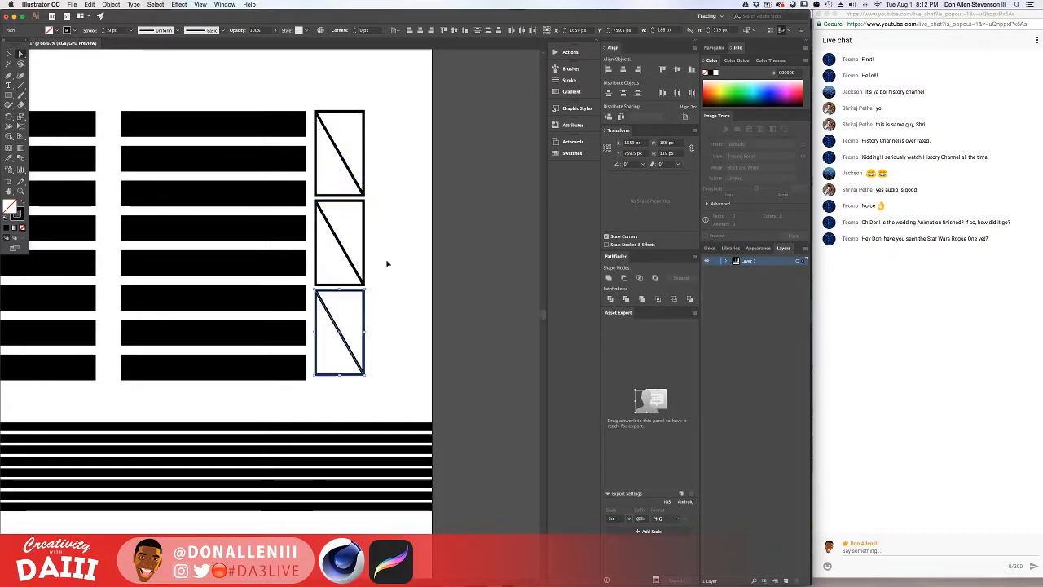
- Select the column of three diagonal windows and place a level copy to its right
left_click_drag(388, 410, 312, 95)
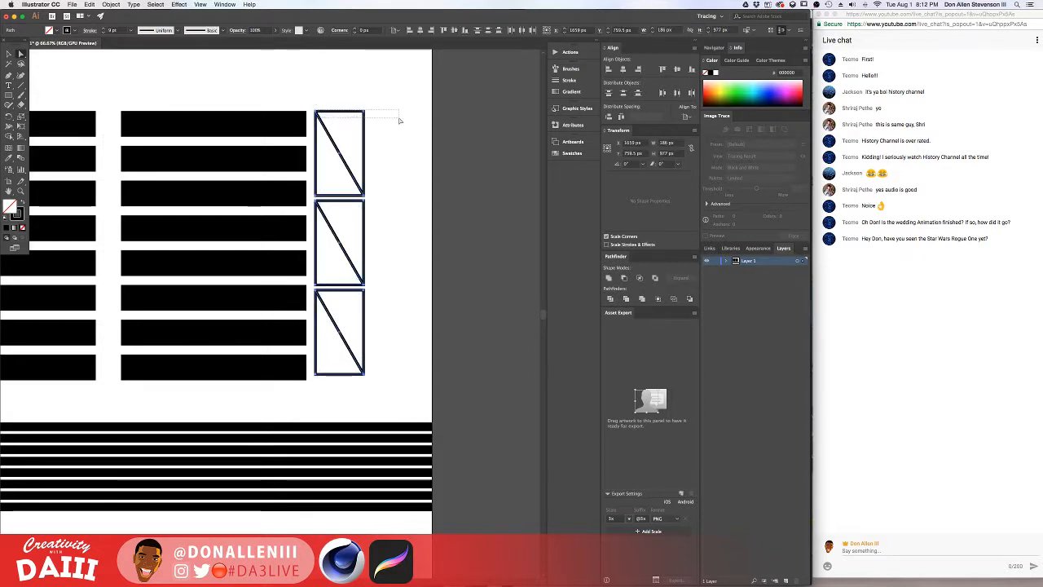
left_click_drag(400, 121, 399, 121)
left_click_drag(331, 113, 310, 396)
key("super+z")
left_click_drag(317, 261, 374, 260, "alt")
scroll(429, 277, "down", 4, "alt")
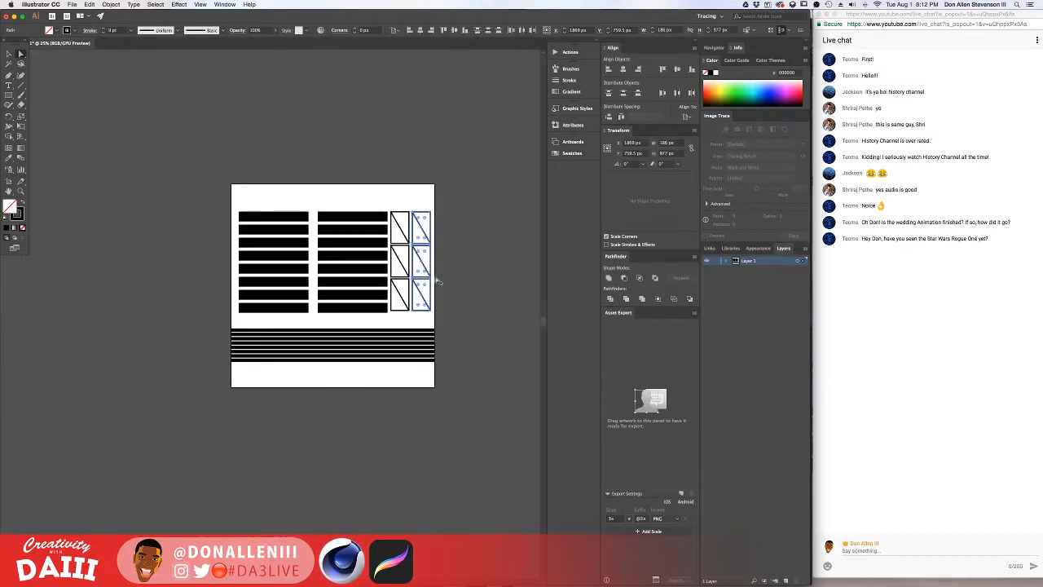
left_click(377, 173)
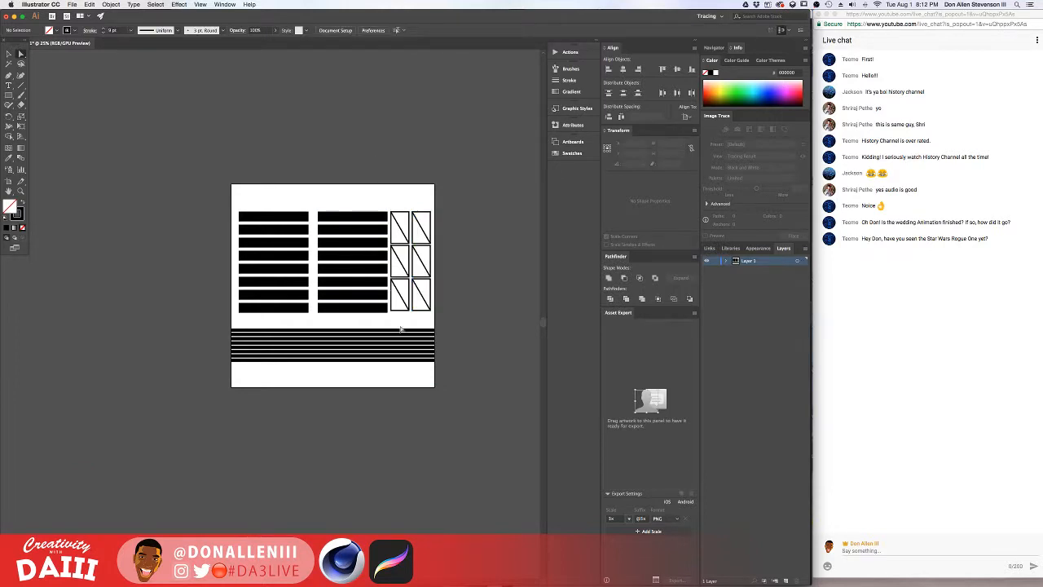
- Copy the lower-right diagonal window to below the stripes and scale the copy down to about 94 x 157 px
scroll(400, 329, "up", 3, "alt")
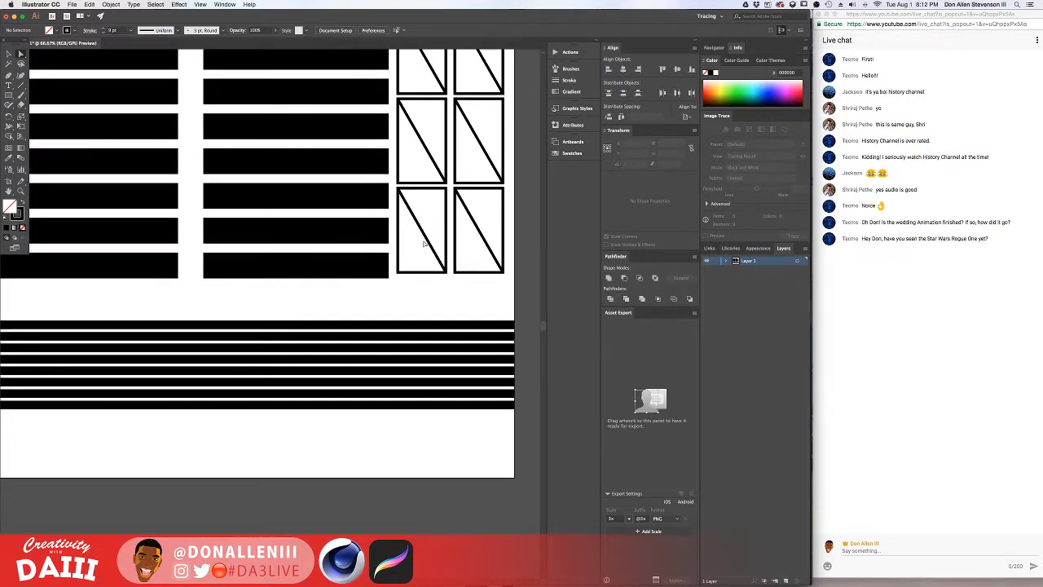
scroll(554, 194, "up", 1, "alt")
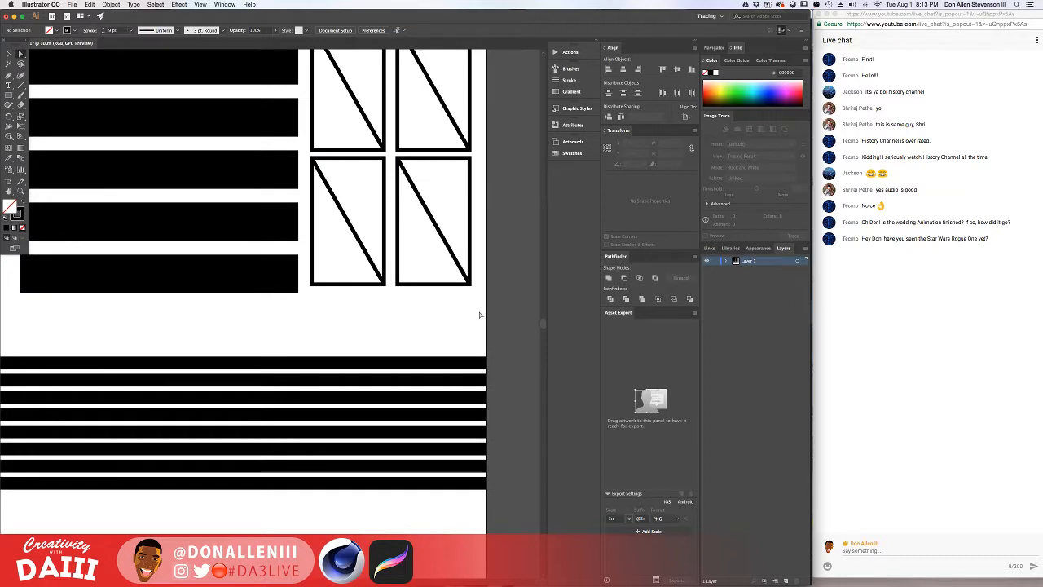
left_click(422, 193)
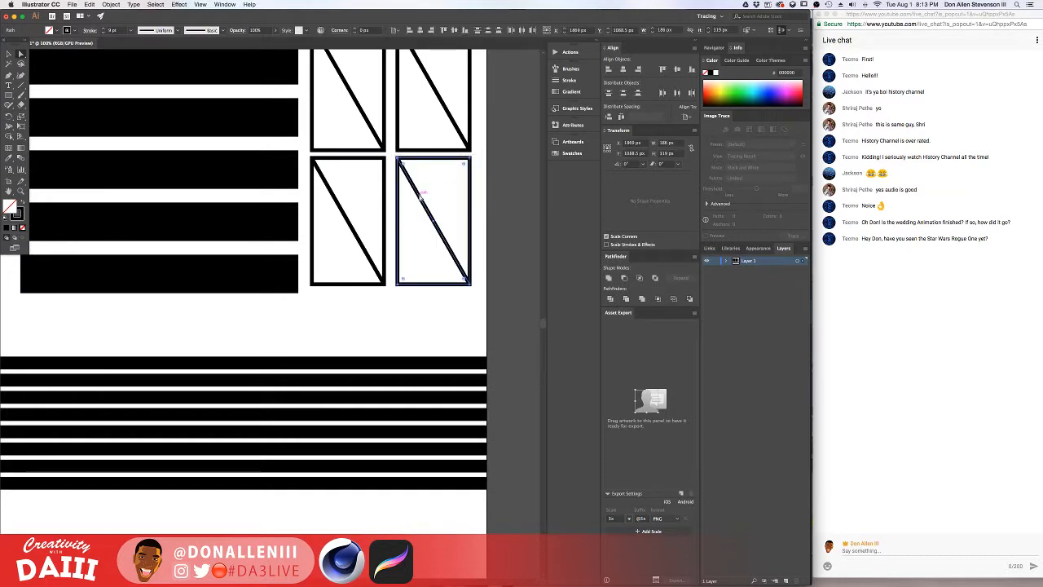
left_click_drag(405, 176, 385, 519)
scroll(342, 284, "down", 5)
scroll(414, 296, "right", 1)
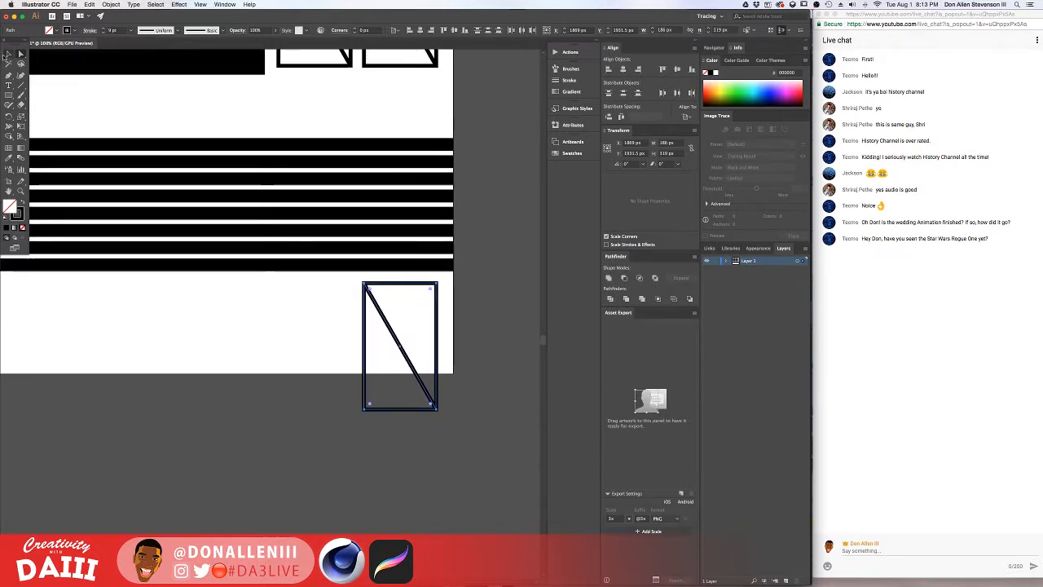
left_click_drag(431, 415, 398, 346)
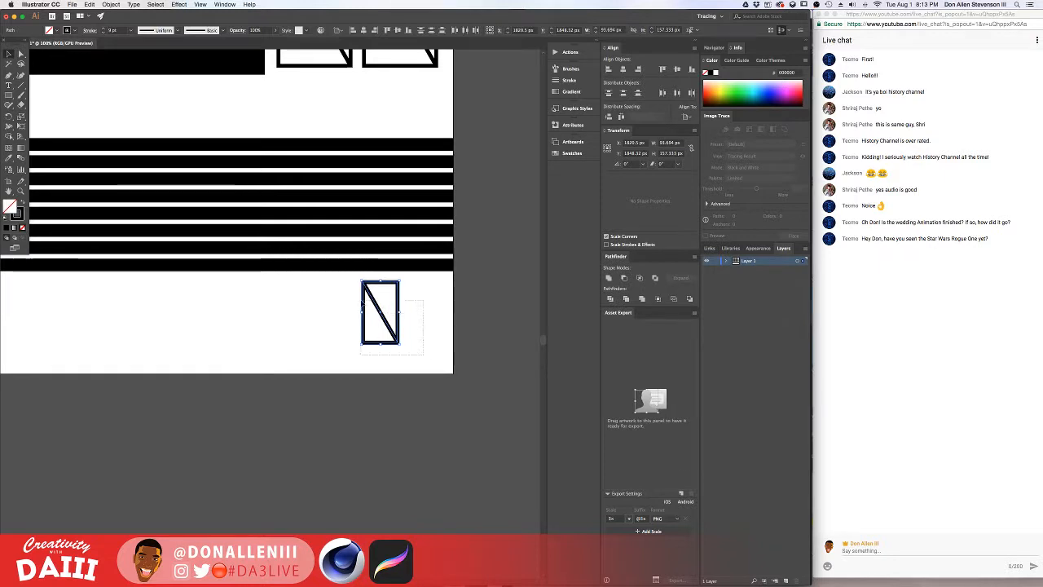
- Align the small window near the artboard's right edge and repeat evenly spaced copies leftward to make three
left_click_drag(367, 287, 405, 287)
left_click(369, 284)
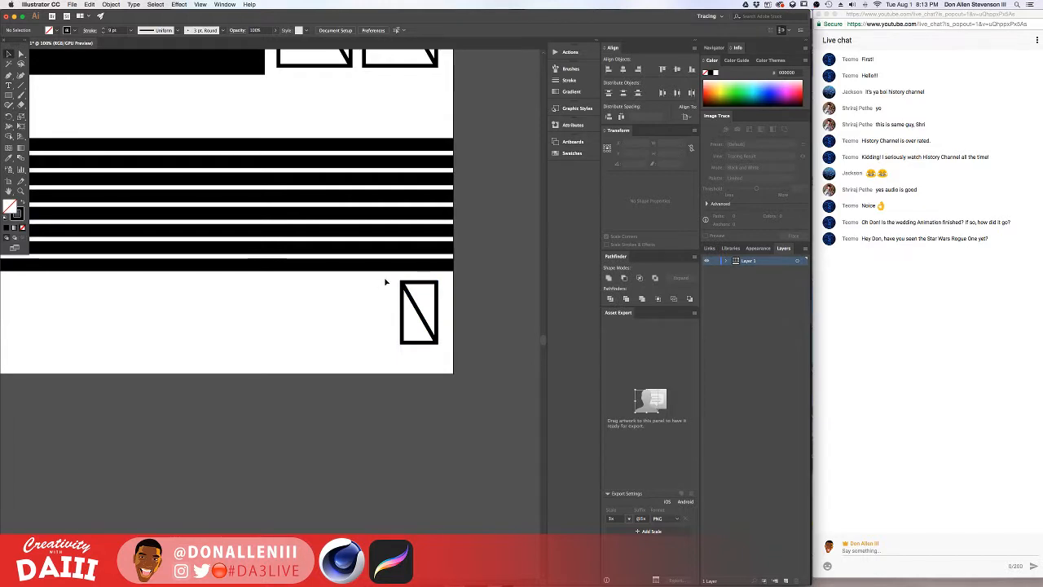
left_click_drag(434, 342, 347, 343)
key("ctrl+d")
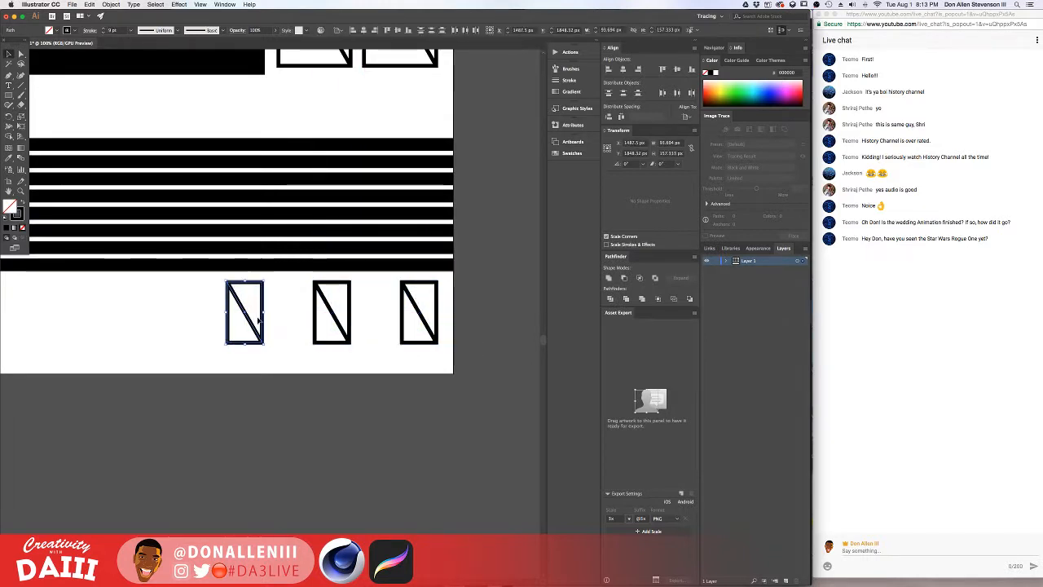
- Delete the two leftmost small diagonal windows below the stripes, keeping only the one near the artboard's right edge
scroll(280, 329, "down", 2, "alt")
left_click_drag(282, 333, 473, 383)
scroll(338, 272, "right", 5)
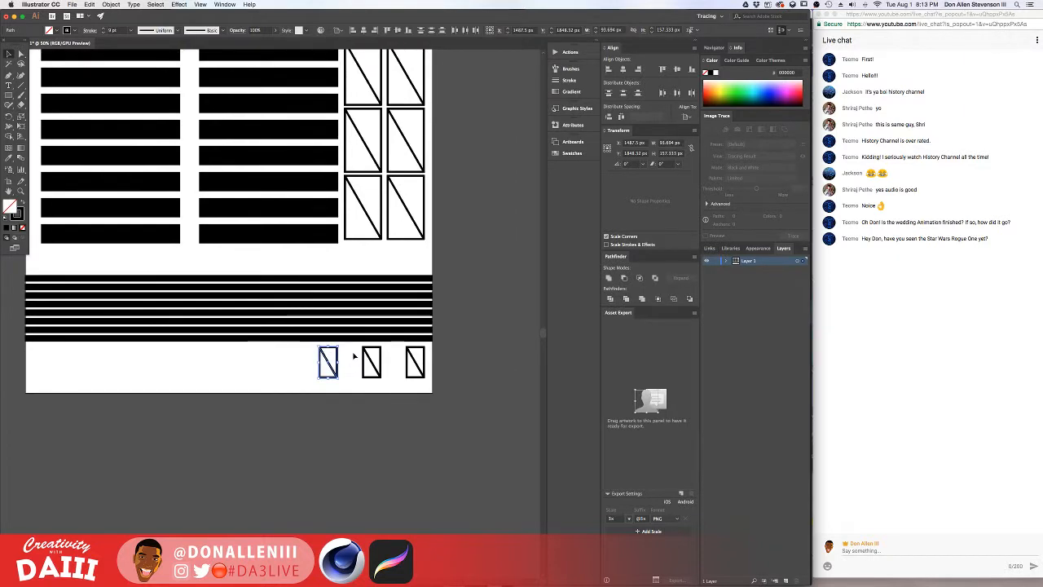
scroll(338, 272, "up", 3)
scroll(338, 272, "left", 1)
left_click(393, 420)
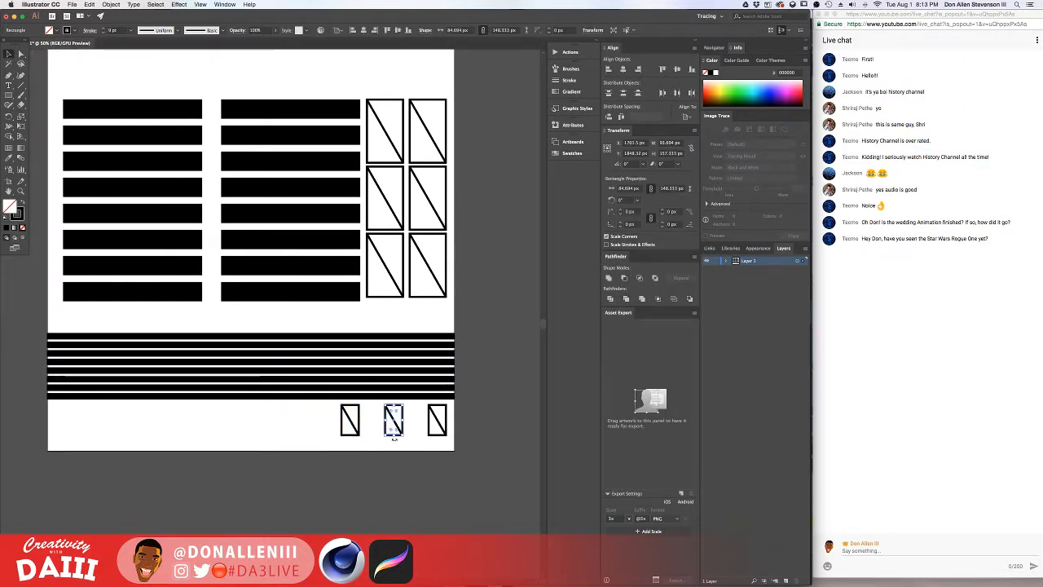
left_click(403, 445)
left_click_drag(344, 413, 342, 411)
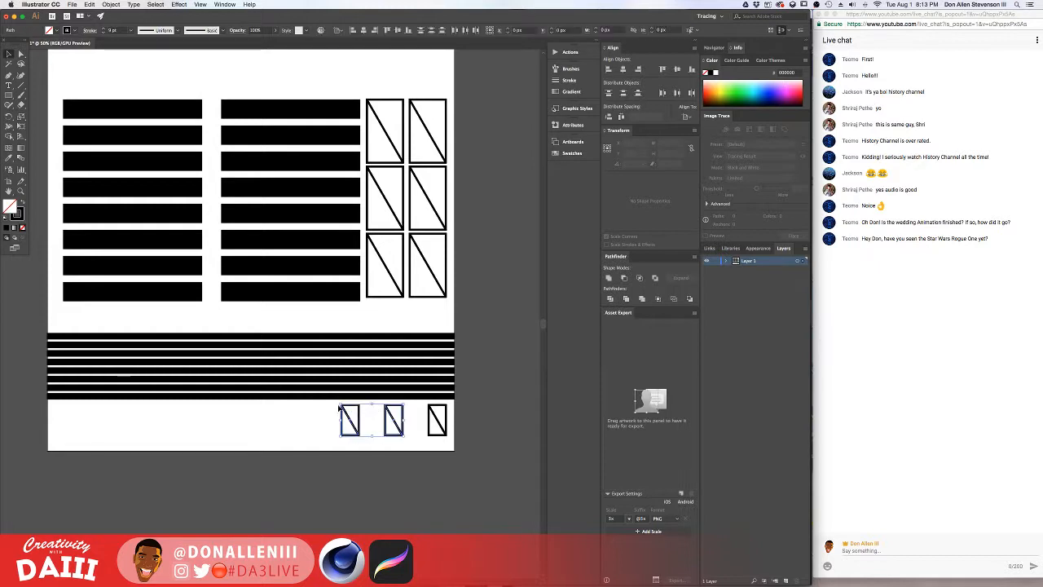
key("Delete")
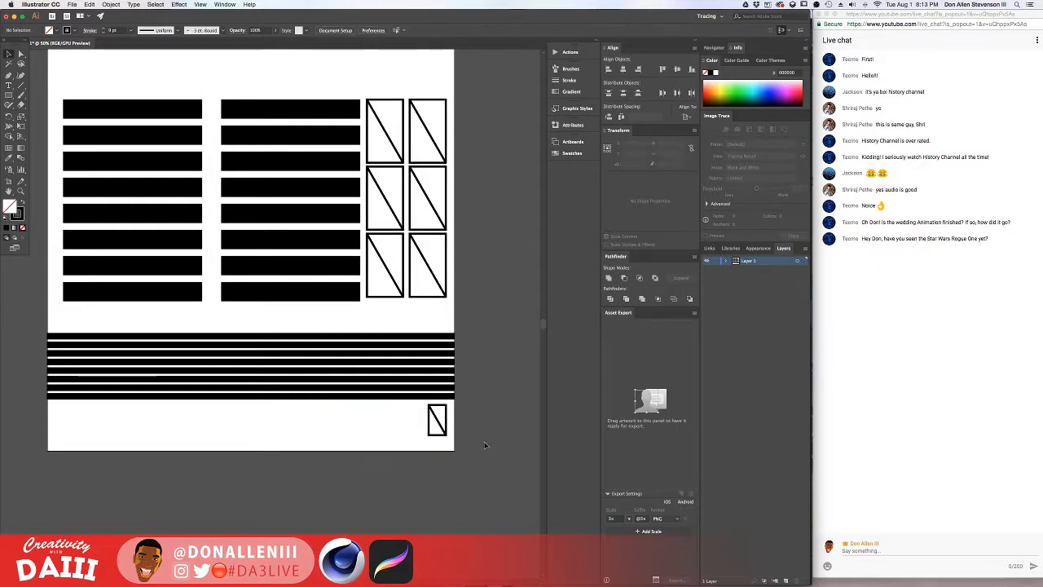
- Copy the remaining small window a wider distance to the left and repeat the copy to form an evenly spaced row of eight
left_click(424, 407)
left_click_drag(425, 407, 385, 414, "alt")
key("super+d")
key("super+d")
key("super+d")
key("super+d")
key("super+d")
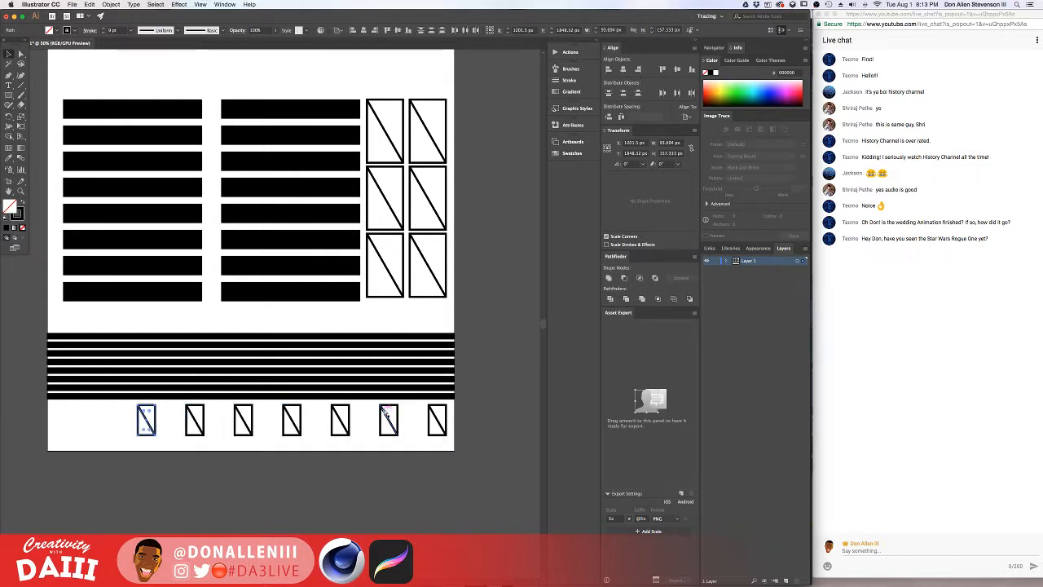
key("super+d")
scroll(489, 310, "left", 3)
scroll(489, 310, "up", 2)
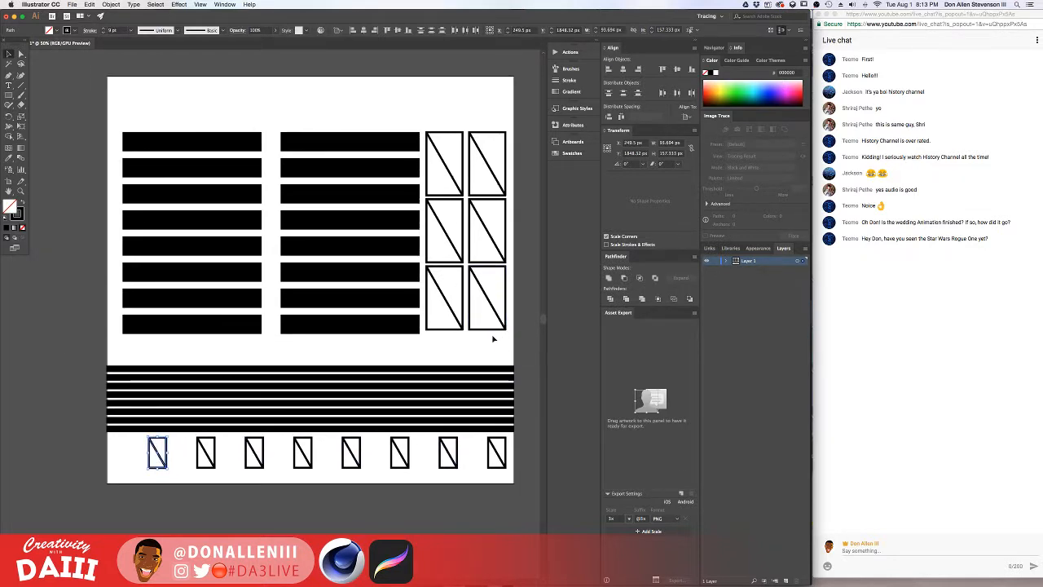
left_click(180, 471)
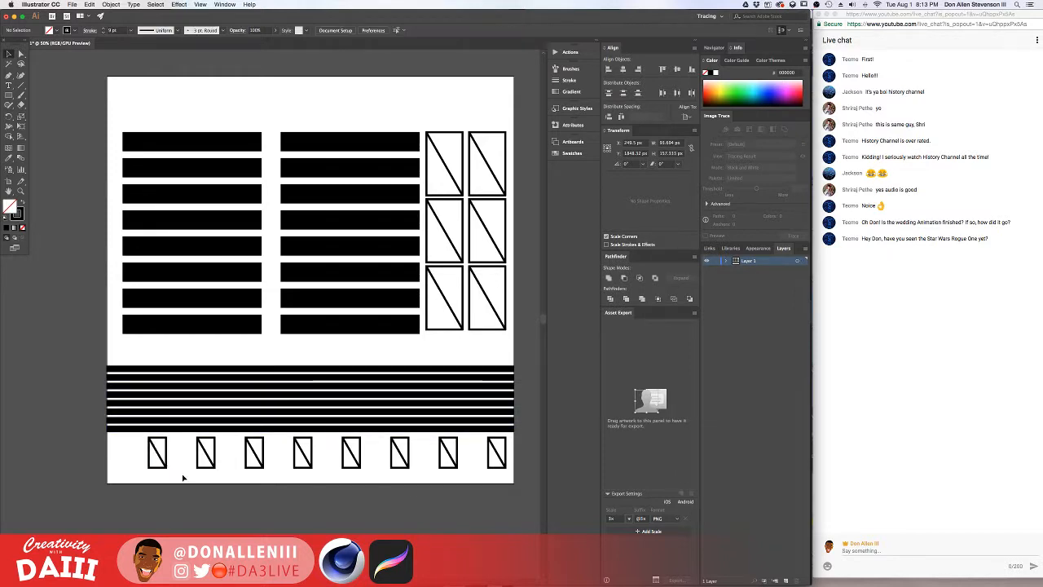
- Fully round the outer upper-right corner of the top bar in the second bar column
scroll(305, 338, "up", 2)
scroll(305, 337, "right", 2)
left_click(291, 200)
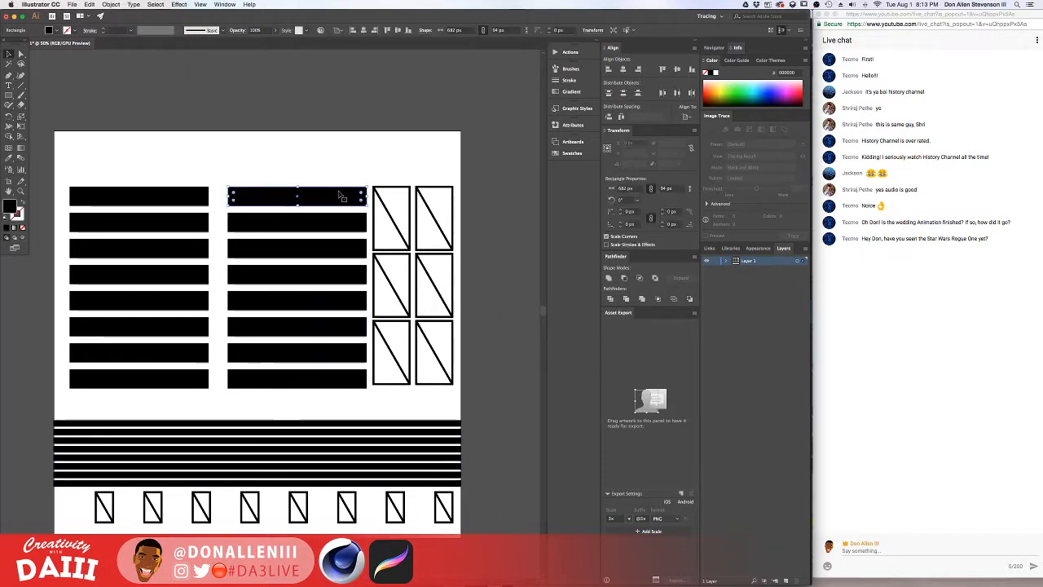
left_click(277, 120)
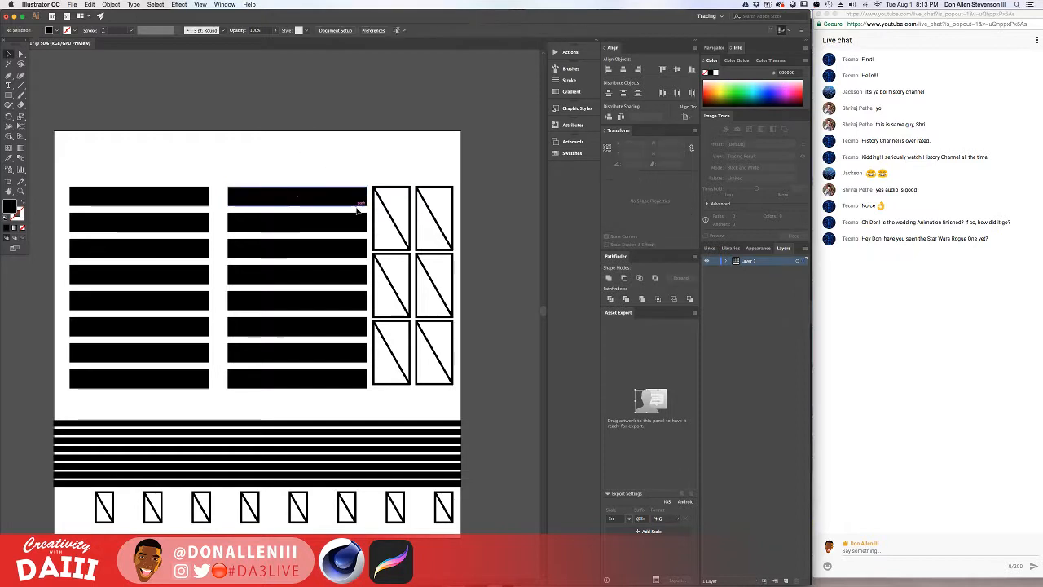
left_click(364, 193)
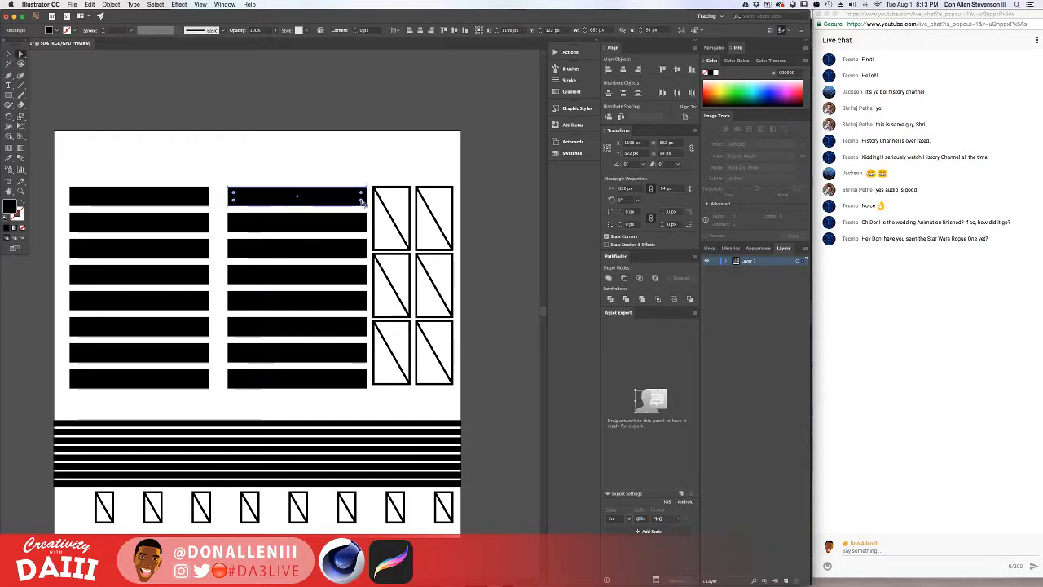
scroll(367, 195, "up", 3, "alt")
left_click(246, 153)
scroll(253, 155, "down", 2, "alt")
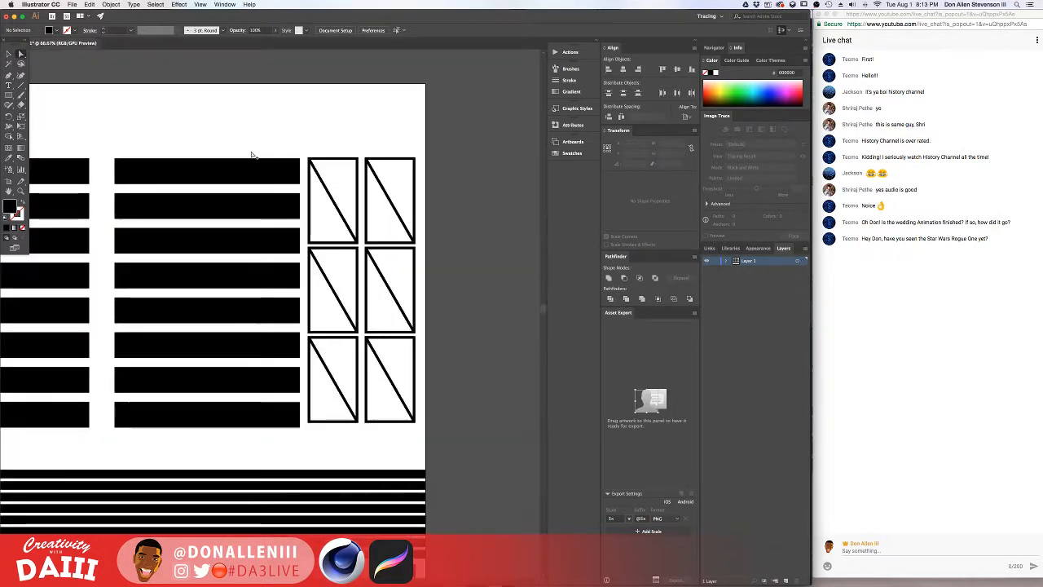
left_click(297, 163)
left_click(299, 161)
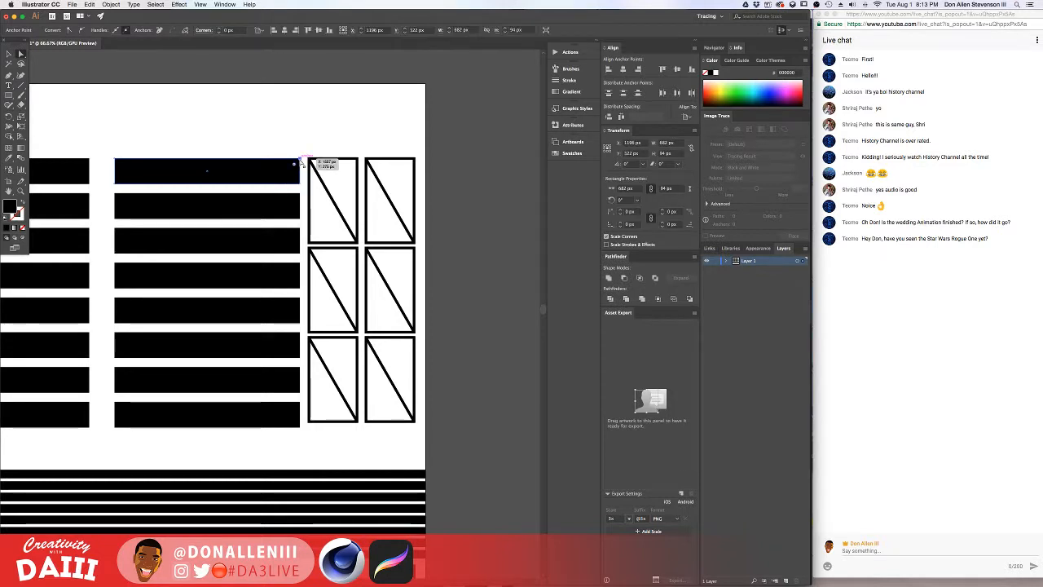
left_click_drag(294, 165, 243, 208)
left_click(228, 140)
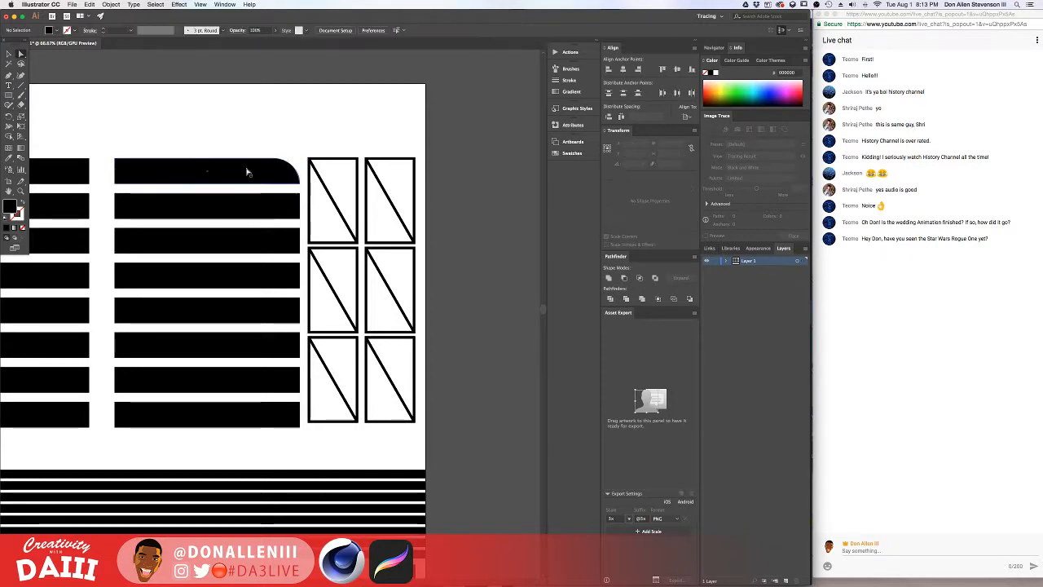
- Round the outer upper-left corner of the top bar in the first bar column to 94 px
left_click_drag(224, 151, 471, 179)
left_click(201, 204)
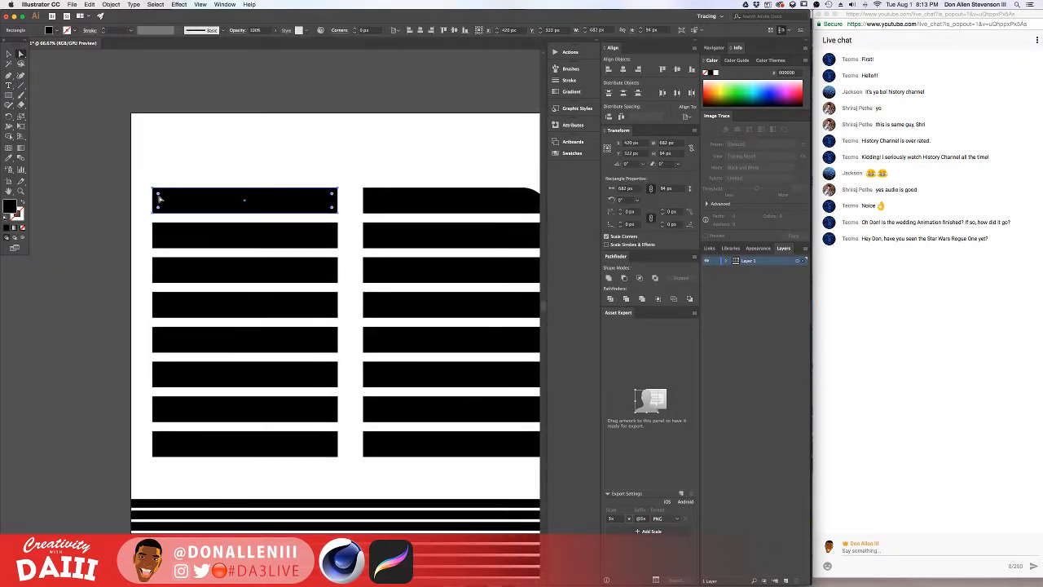
left_click_drag(164, 200, 217, 170)
key("ctrl+z")
left_click(170, 183)
left_click(158, 205)
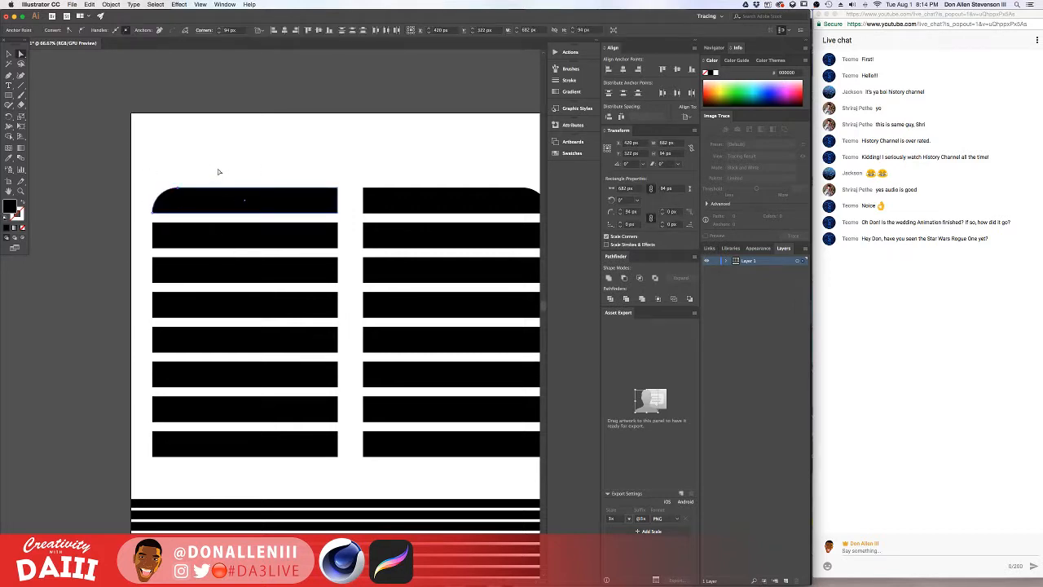
left_click(217, 170)
- Delete the second to fifth horizontal stripes to open a gap between the top stripe and the lower three
key("ctrl+minus")
scroll(383, 286, "down", 3)
scroll(383, 285, "right", 2)
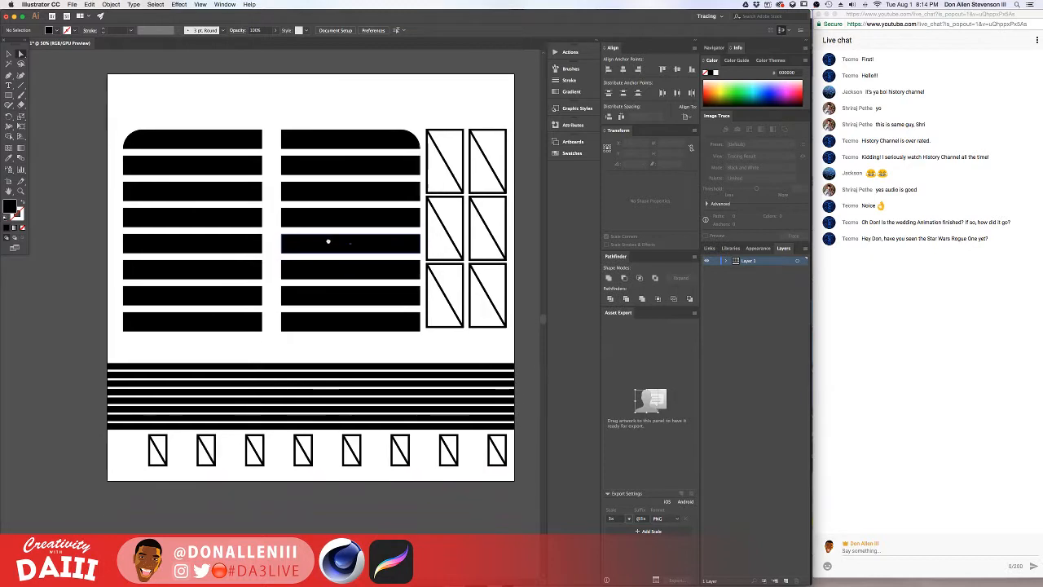
key("ctrl+minus")
key("ctrl+plus")
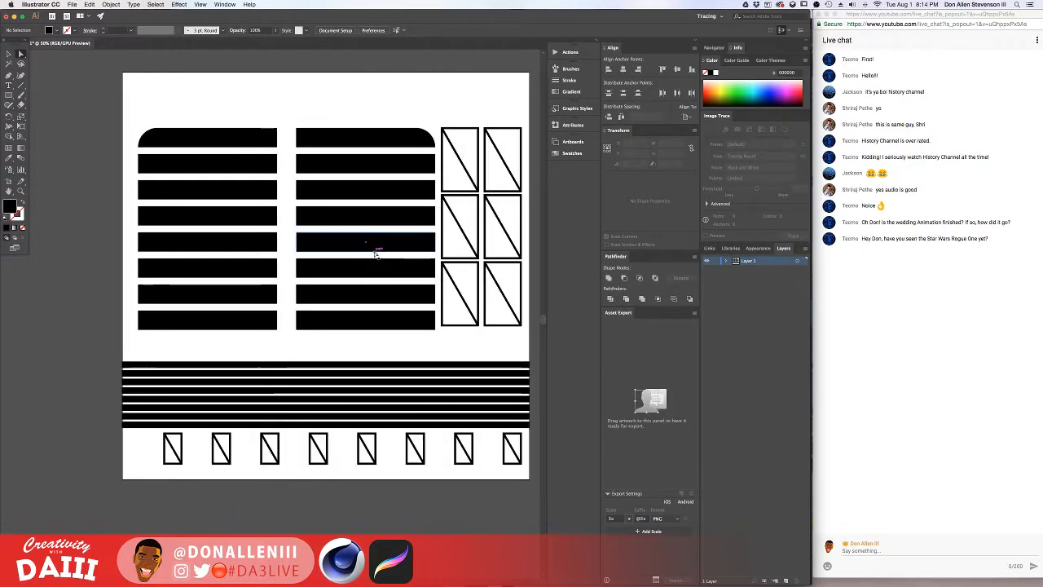
left_click(359, 399)
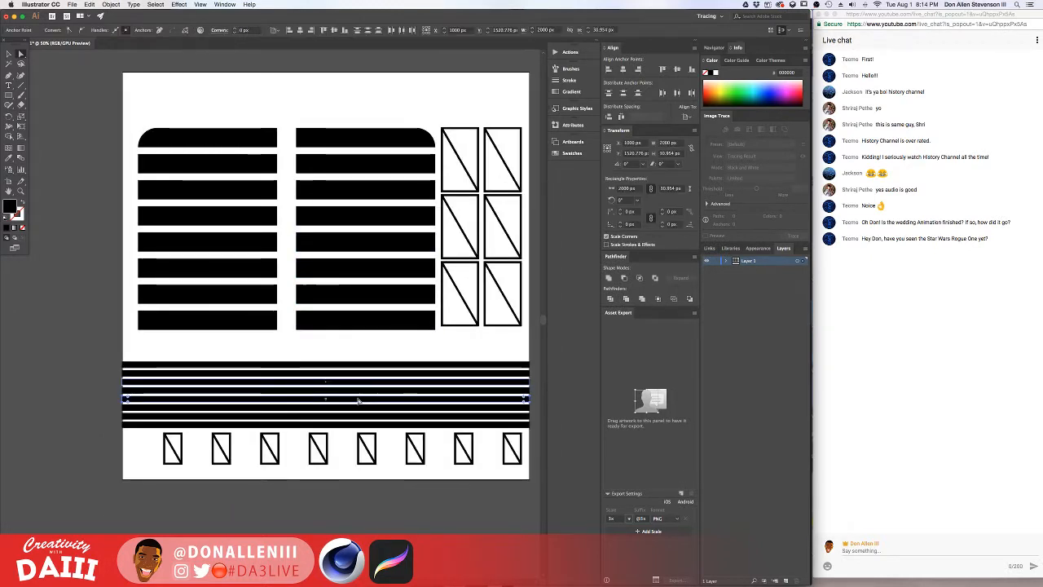
left_click_drag(357, 401, 354, 393)
key("Delete")
left_click(358, 374)
key("Delete")
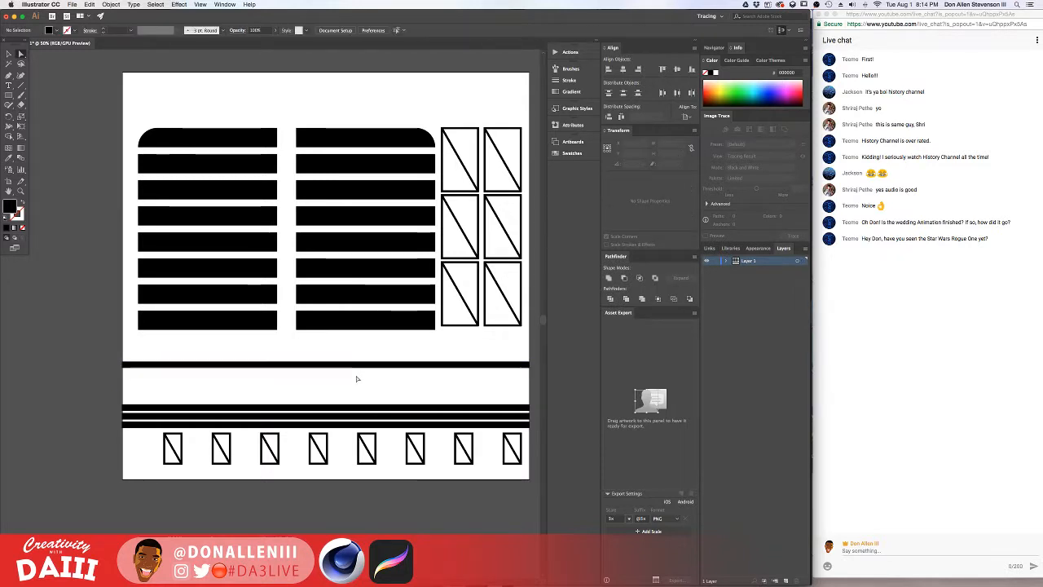
- Draw a black 45 x 45 px square near the left end of the gap between the stripes
key("super+equal")
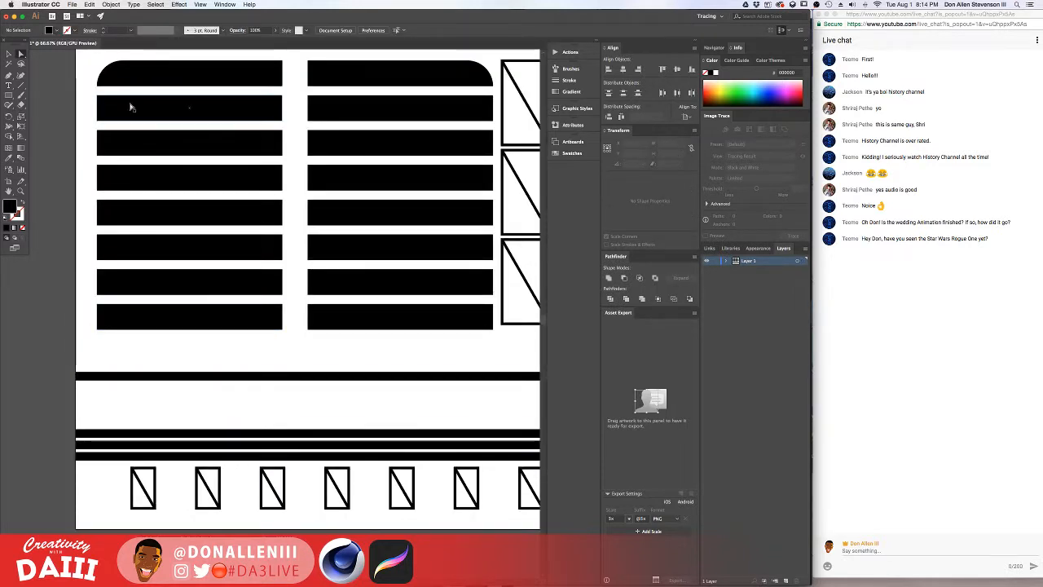
left_click(10, 95)
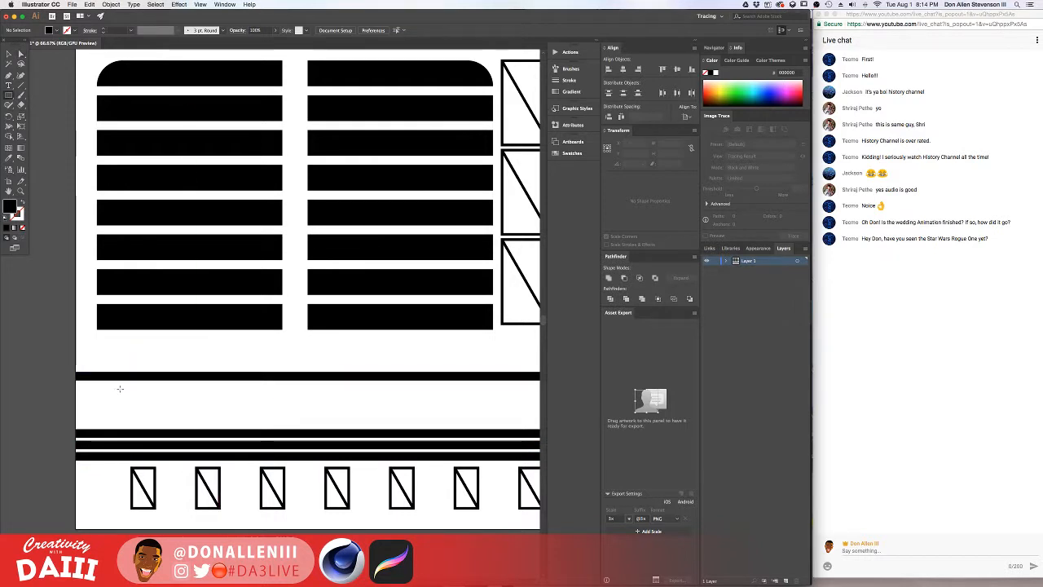
left_click_drag(123, 403, 124, 402)
key("super+equal")
key("super+equal")
key("super+equal")
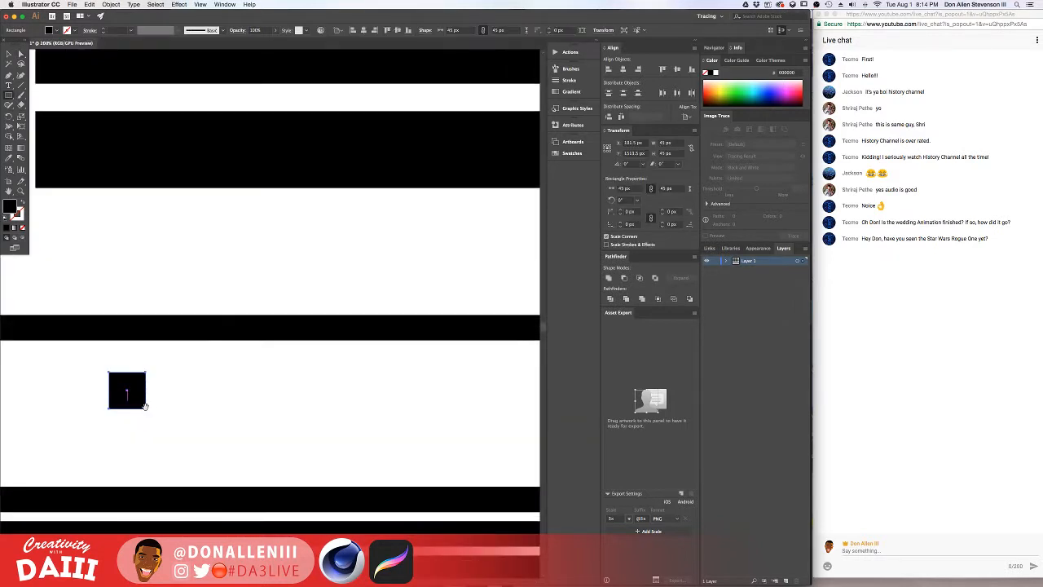
- Copy the square so a second one touches its lower-right corner, and delete the extra square beside the first
left_click(25, 54)
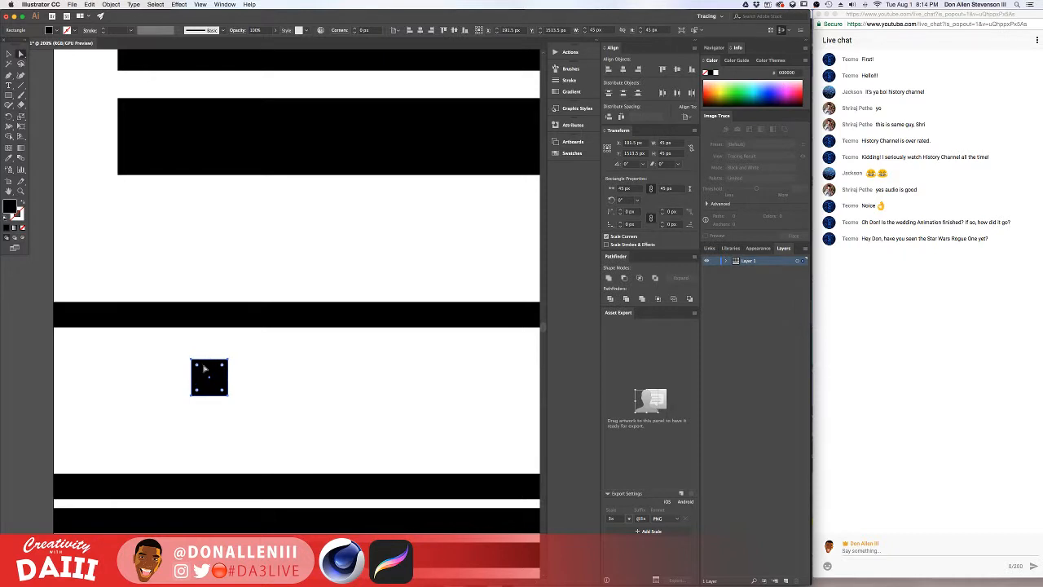
left_click_drag(205, 368, 258, 405)
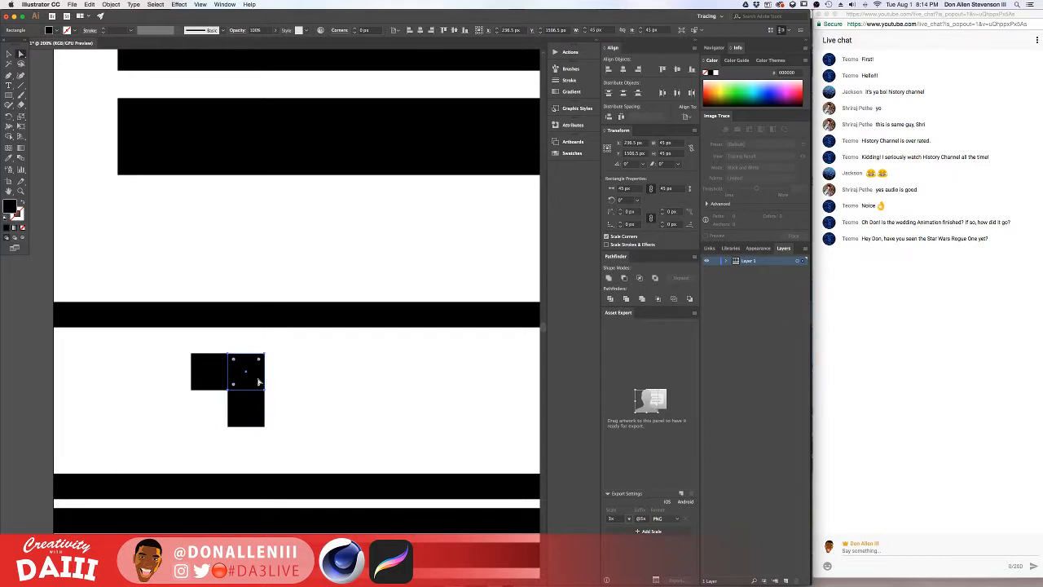
key("Delete")
left_click(256, 397)
key("super+shift+a")
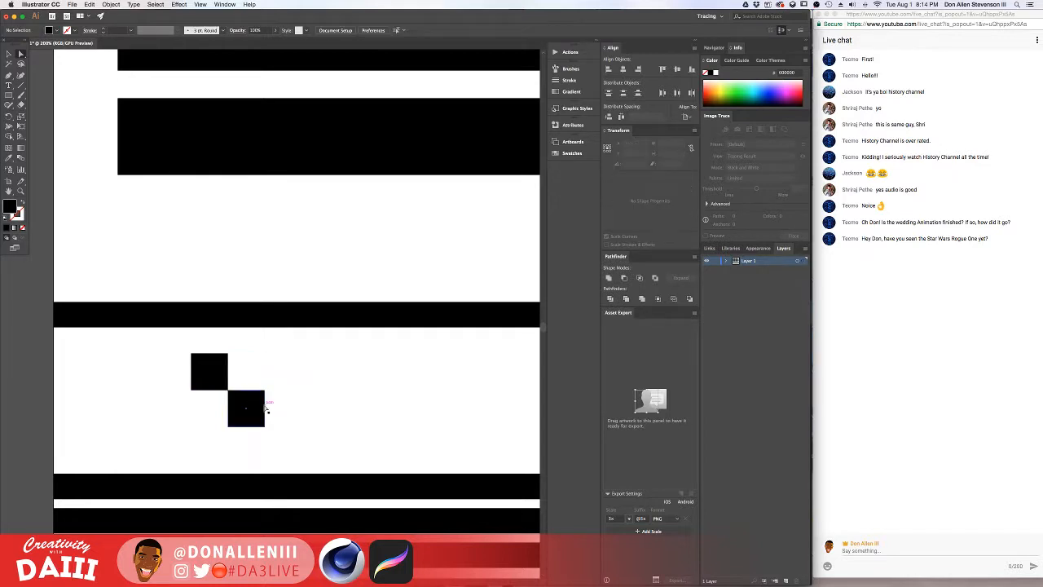
- Select the diagonal pair of squares and place a copy directly to its right, forming a four-square checker pattern
left_click_drag(248, 403, 254, 403)
left_click(249, 379)
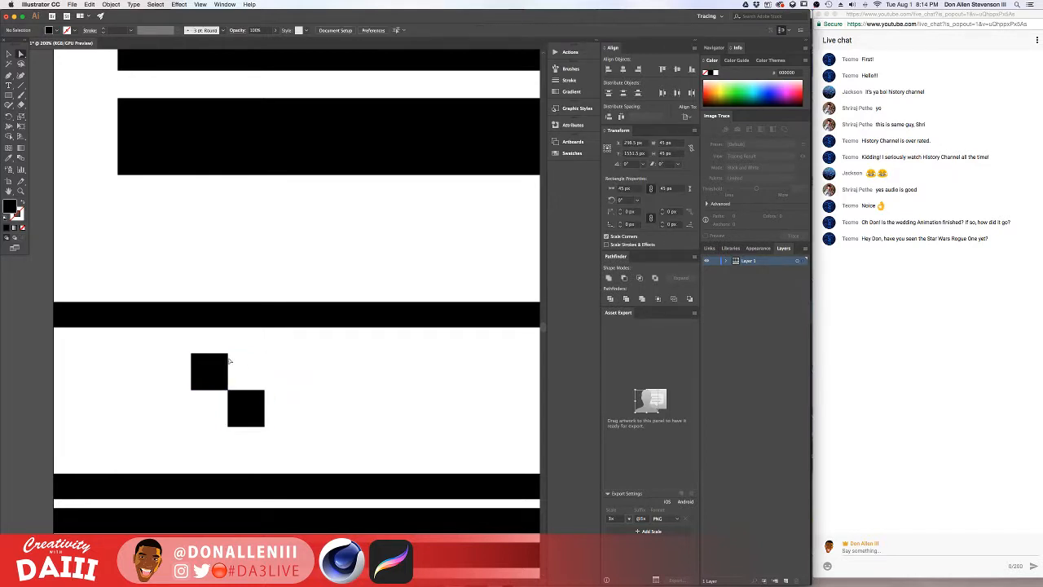
left_click_drag(301, 455, 301, 456)
left_click_drag(251, 400, 336, 428)
- Copy the four-square checker pattern level to the right and repeat it evenly along the gap to make four groups
scroll(391, 415, "down", 3, "alt")
scroll(308, 380, "right", 5)
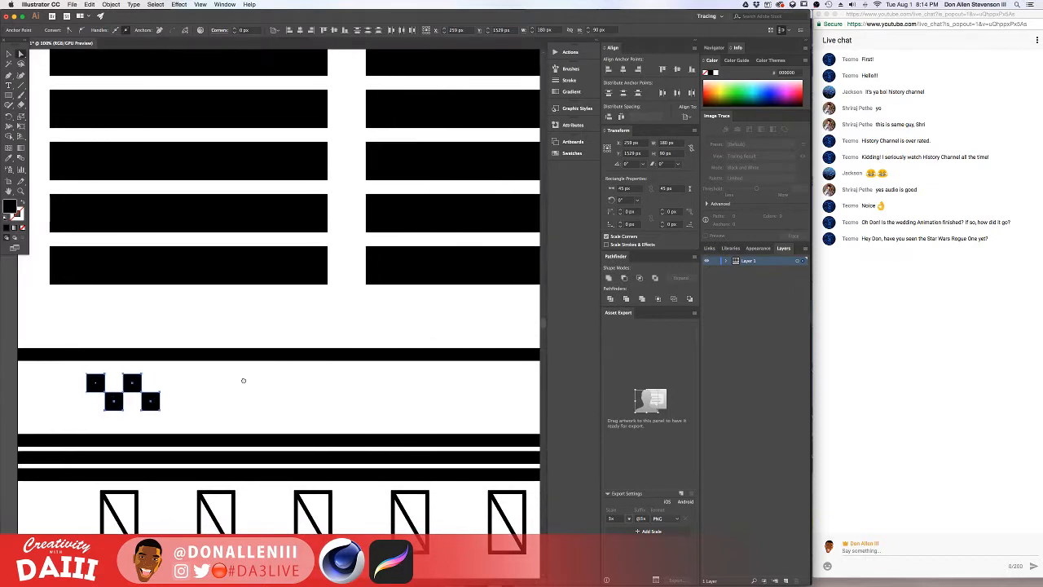
left_click_drag(171, 398, 331, 412)
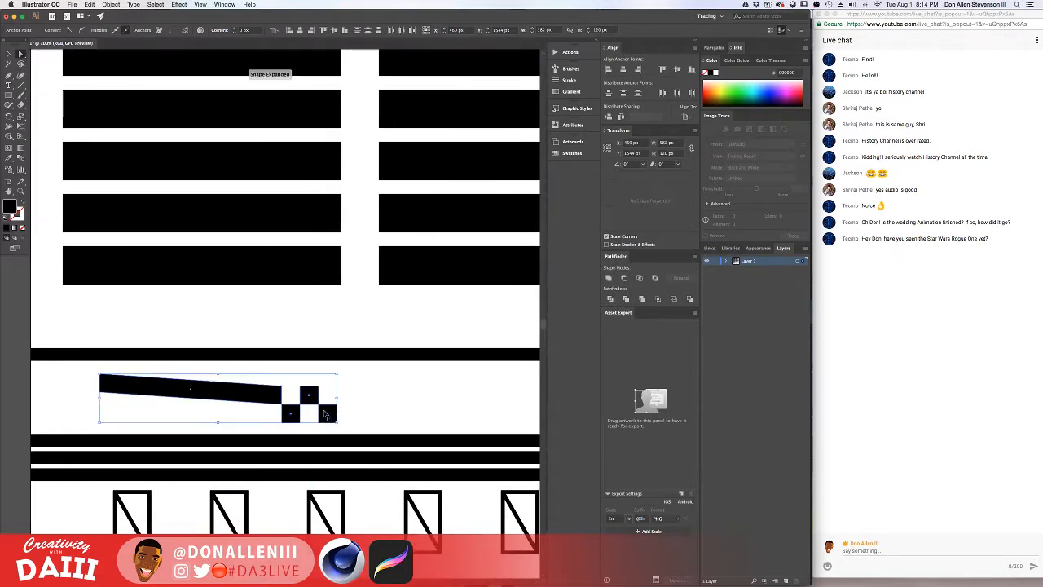
key("super+z")
left_click_drag(88, 369, 343, 403)
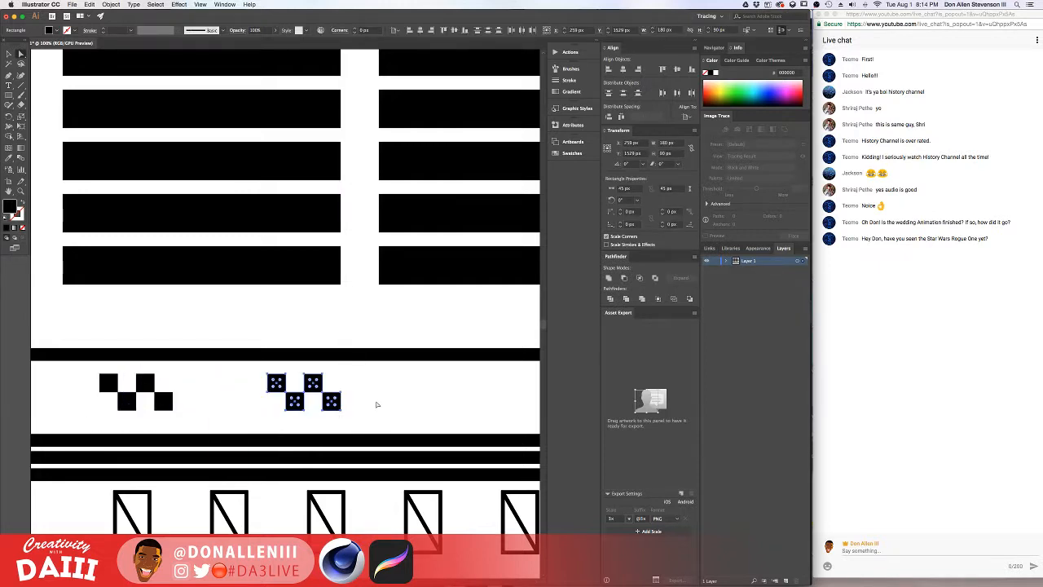
scroll(378, 404, "down", 2, "alt")
left_click_drag(424, 392, 260, 380)
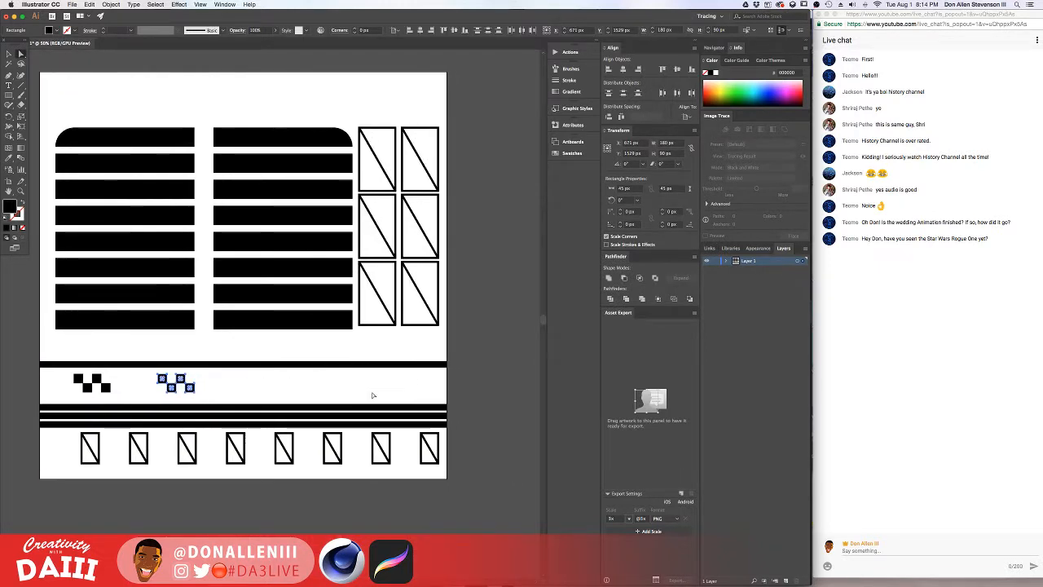
key("ctrl+d")
key("ctrl+d")
left_click(400, 389)
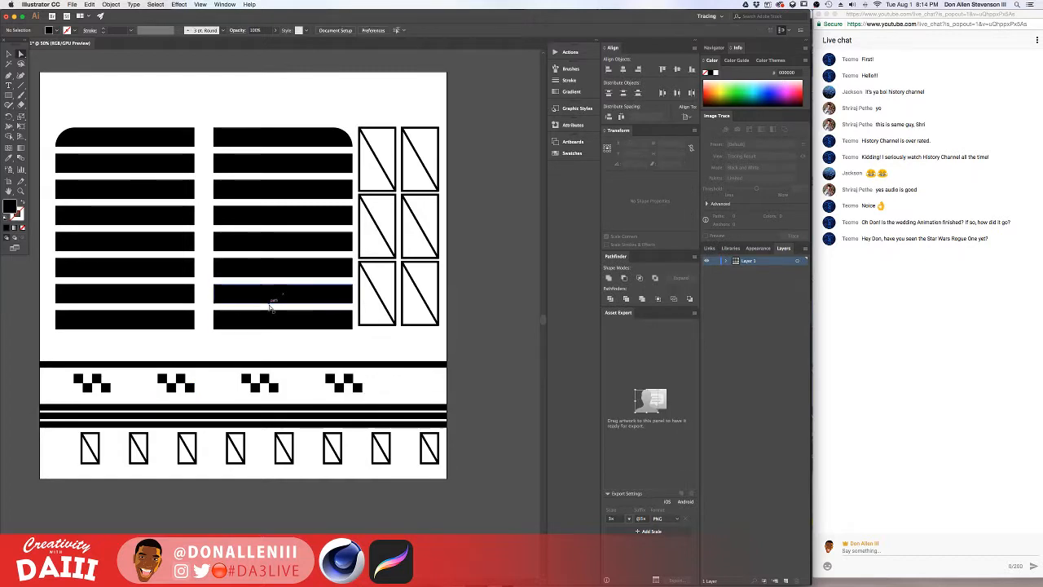
- Draw a thin black vertical rectangle about 8 x 175 px above the first column's rounded top bar
left_click_drag(272, 298, 350, 400)
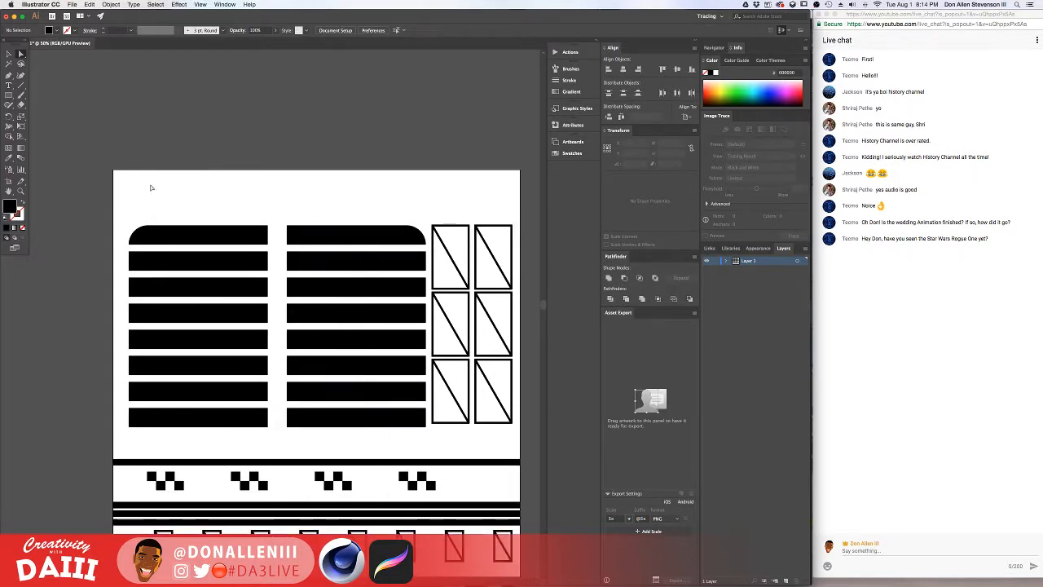
left_click_drag(151, 191, 226, 213)
scroll(226, 215, "up", 1, "alt")
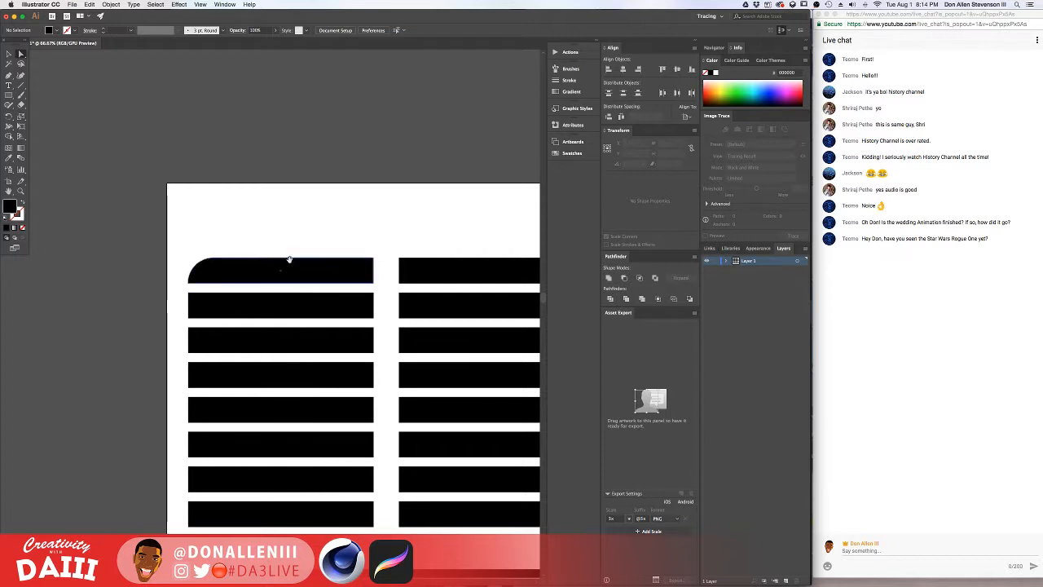
left_click_drag(288, 259, 256, 242)
scroll(210, 252, "up", 1, "alt")
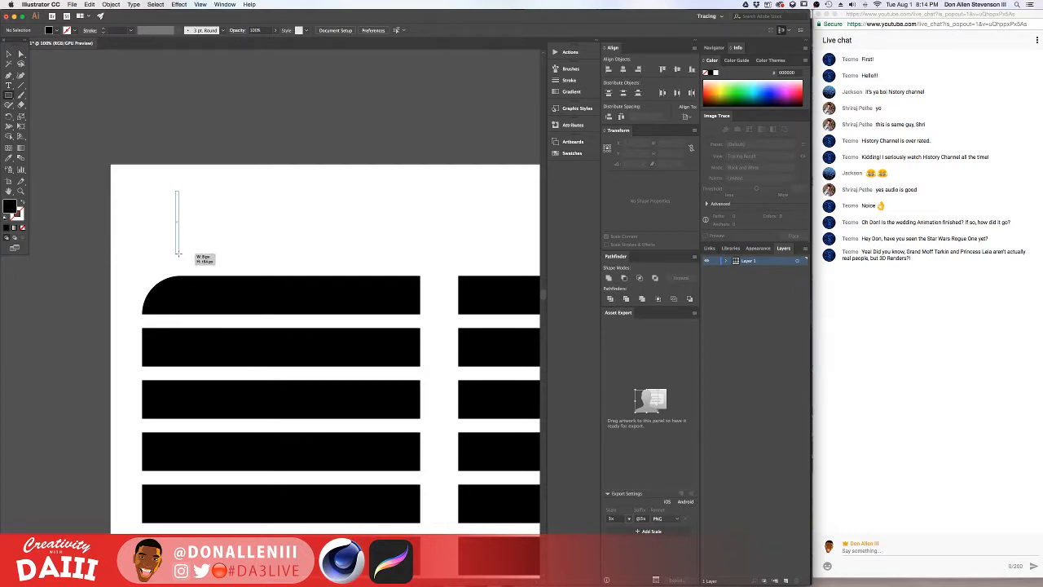
left_click_drag(177, 255, 177, 260)
key("v")
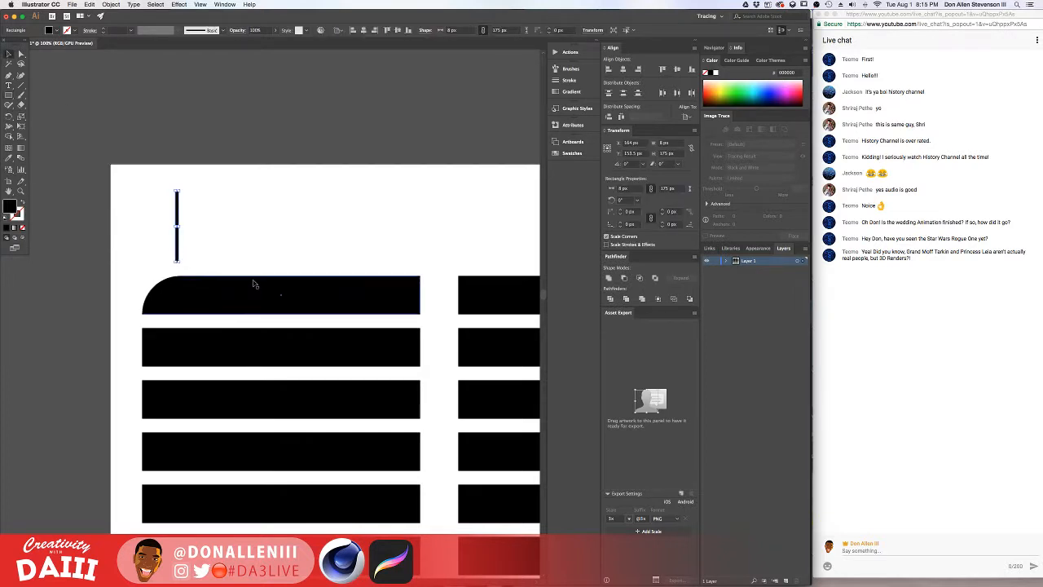
- Copy the thin vertical line to the right and repeat it evenly across the top, making a row of 15 lines
scroll(193, 215, "up", 1, "alt")
left_click_drag(170, 210, 244, 217, "alt")
key("ctrl+d")
key("ctrl+d")
key("ctrl+d")
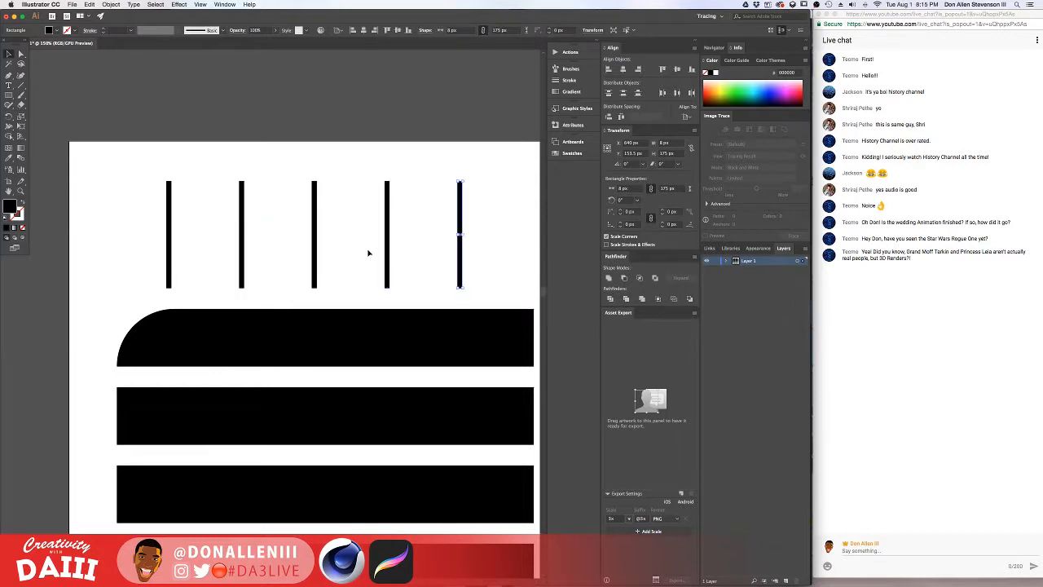
scroll(368, 252, "down", 2, "alt")
left_click_drag(524, 252, 290, 228)
scroll(290, 228, "down", 1, "alt")
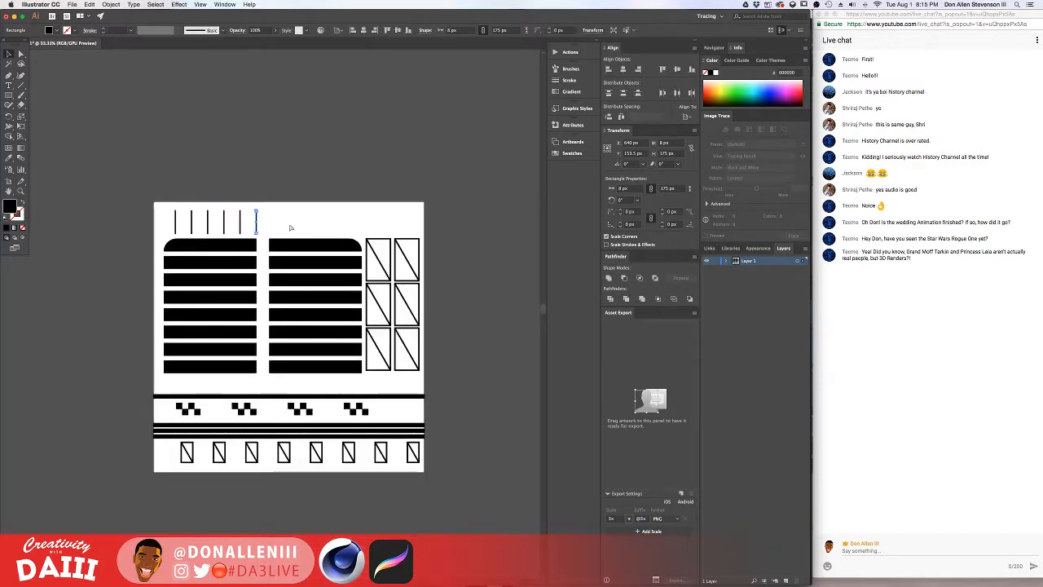
left_click(459, 233)
left_click_drag(301, 277, 345, 248)
scroll(339, 296, "up", 1, "alt")
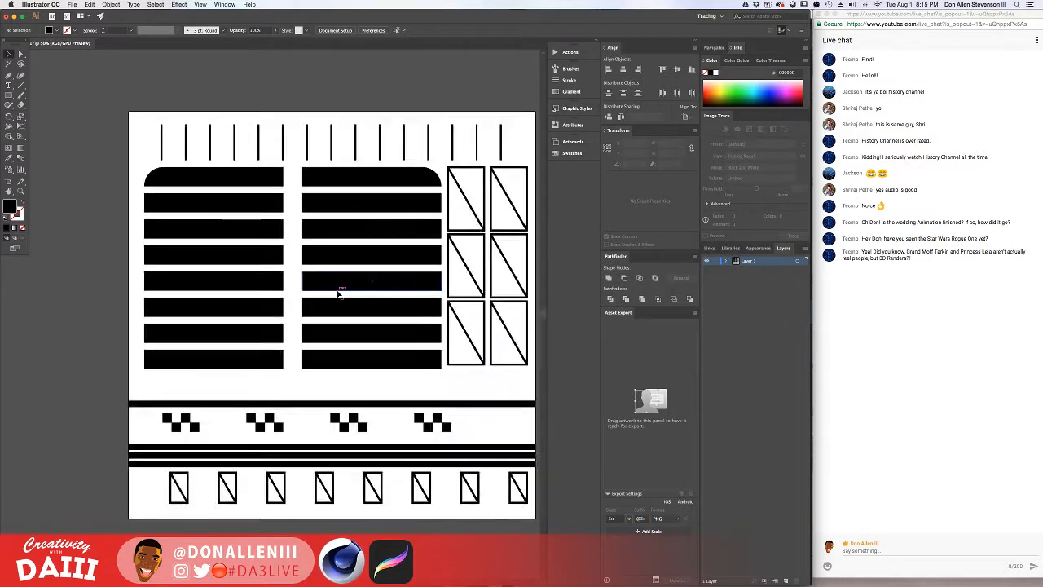
scroll(340, 294, "up", 2, "alt")
scroll(298, 310, "down", 2, "alt")
scroll(285, 308, "up", 1, "alt")
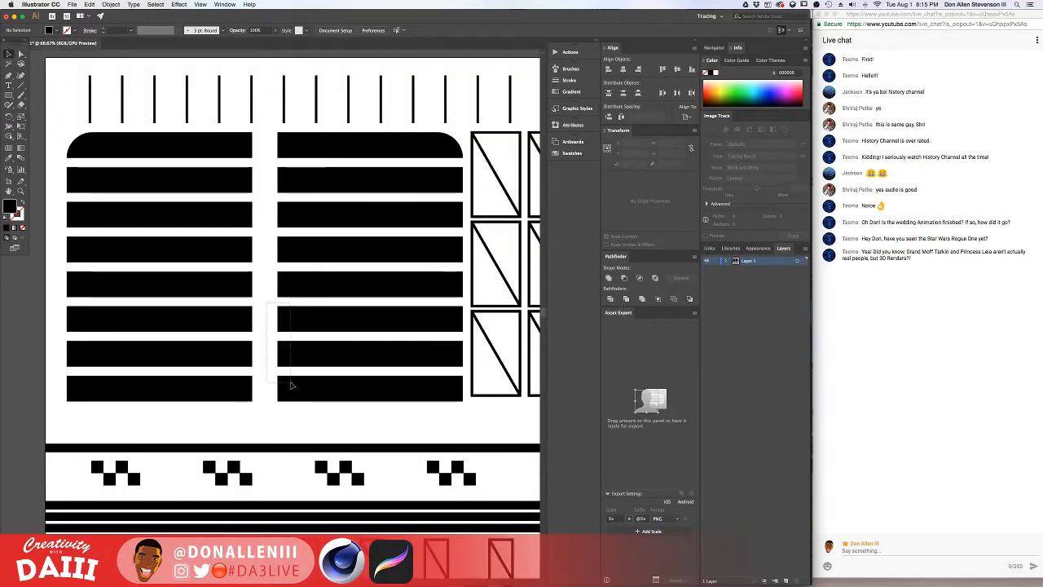
left_click_drag(291, 386, 298, 417)
left_click(20, 54)
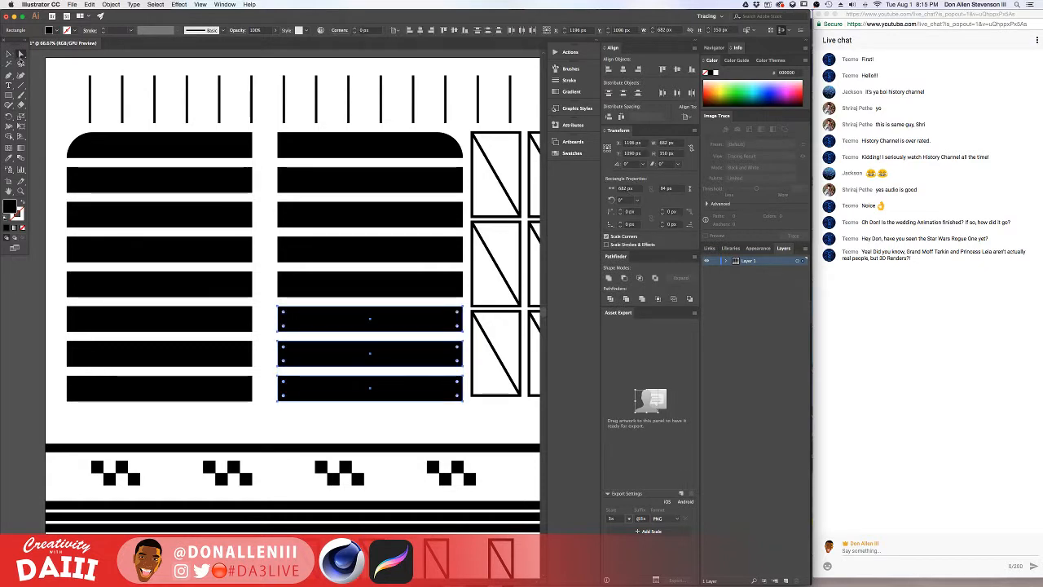
left_click_drag(279, 342, 339, 343)
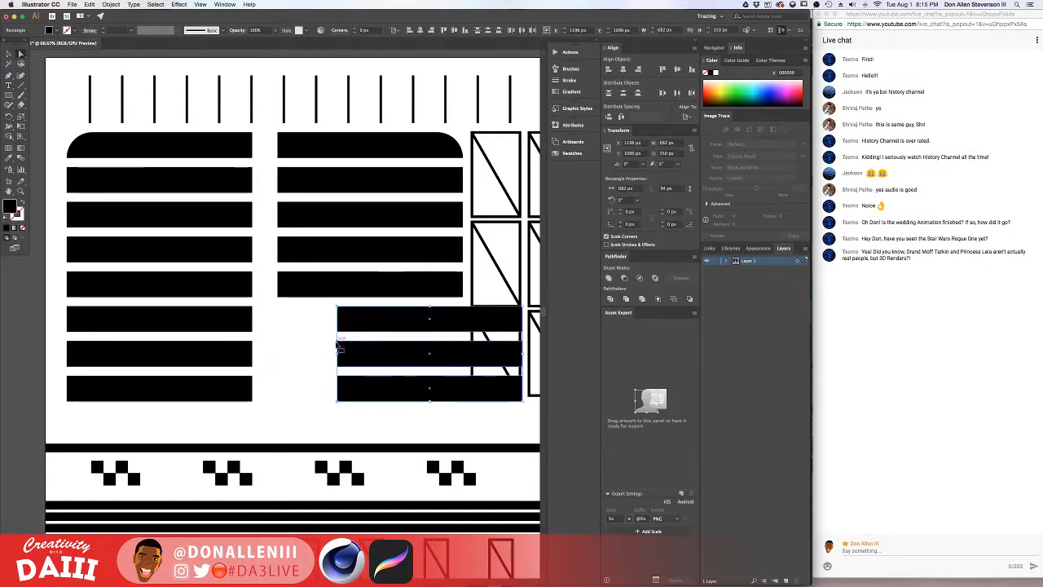
key("super+z")
- Shorten the second column's three lowest bars to 372 px wide by shifting only their left edges to the right
left_click(335, 414)
left_click_drag(269, 308, 268, 307)
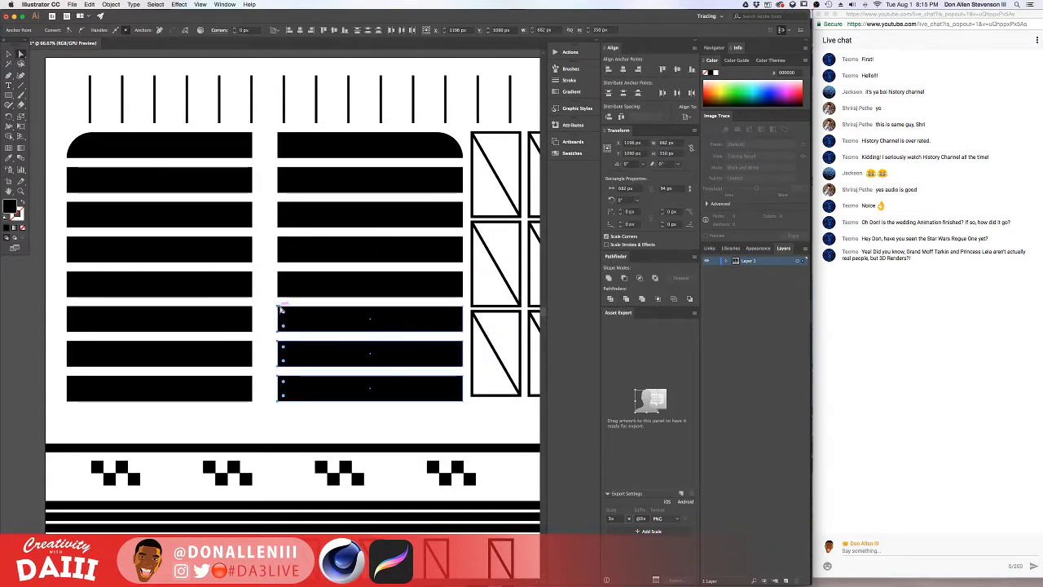
left_click(8, 54)
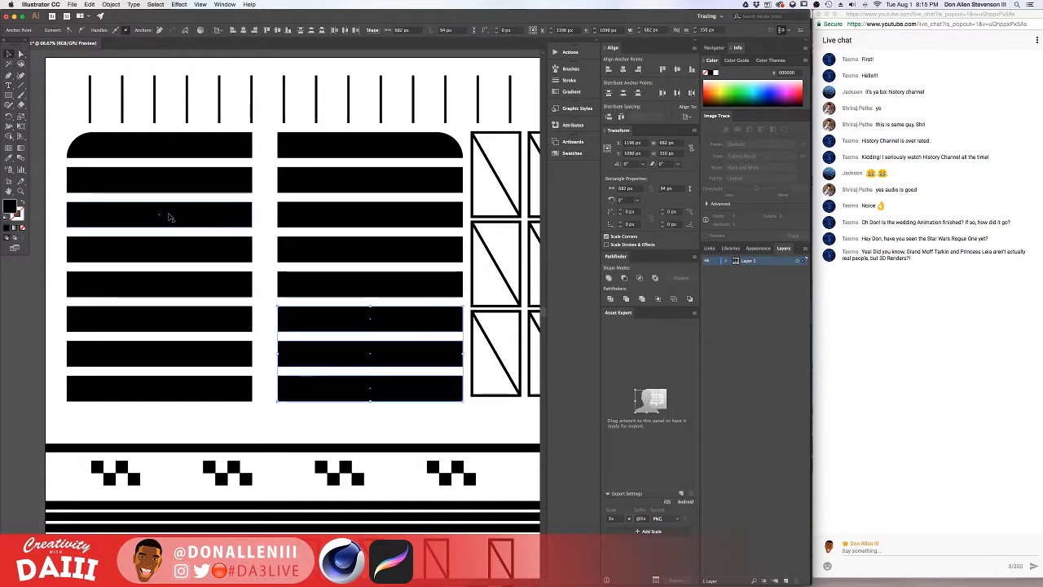
key("shift+Right")
key("shift+Right")
key("shift+Right")
key("shift+Right")
key("shift+Right")
key("shift+Right")
key("shift+Right")
key("shift+Right")
key("shift+Right")
key("shift+Right")
key("shift+Right")
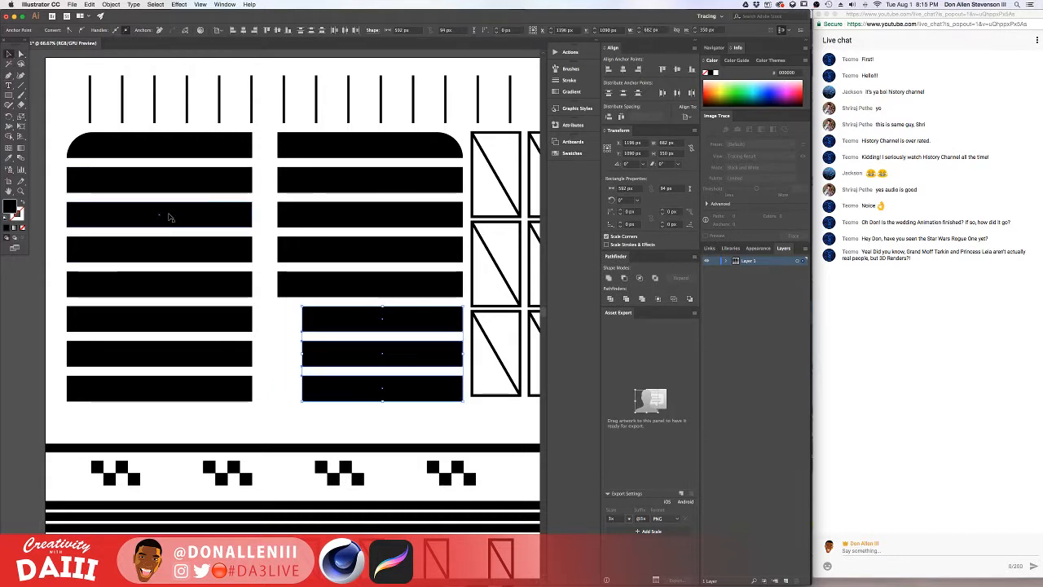
key("shift+Right")
key("shift+Right")
key("shift+Right")
key("shift+Right")
key("shift+Right")
key("shift+Right")
key("shift+Right")
key("shift+Right")
key("shift+Right")
key("shift+Right")
key("shift+Right")
key("shift+Right")
key("shift+Right")
key("shift+Right")
key("shift+Right")
key("shift+Right")
key("shift+Right")
key("shift+Right")
key("shift+Right")
key("shift+Right")
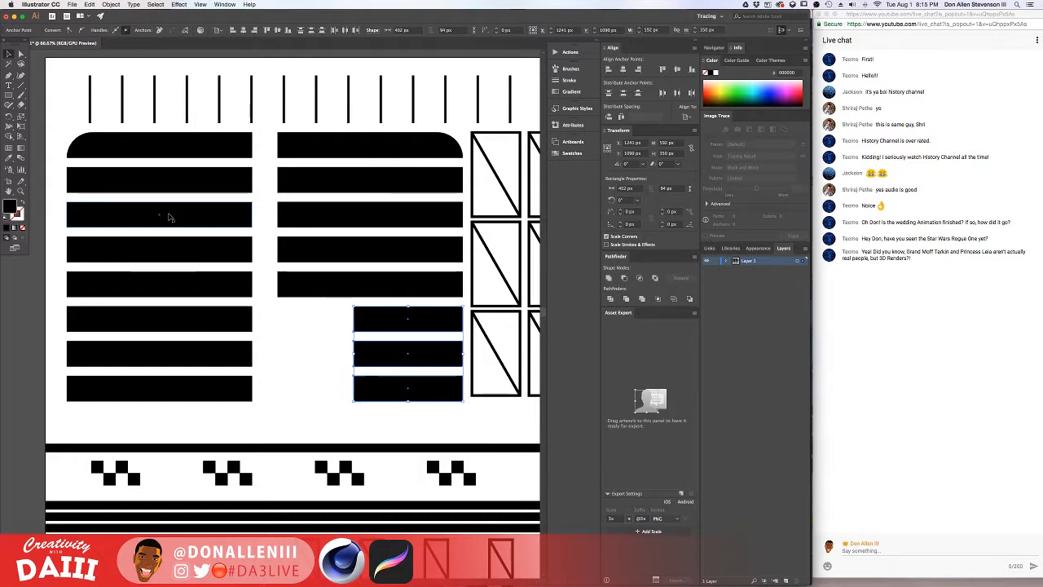
left_click(298, 342)
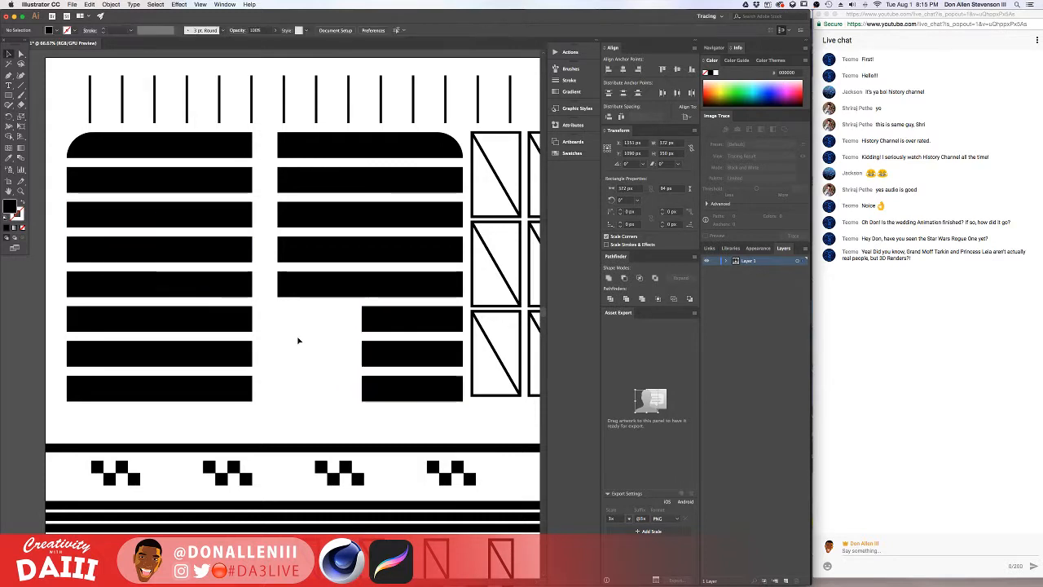
left_click(324, 288)
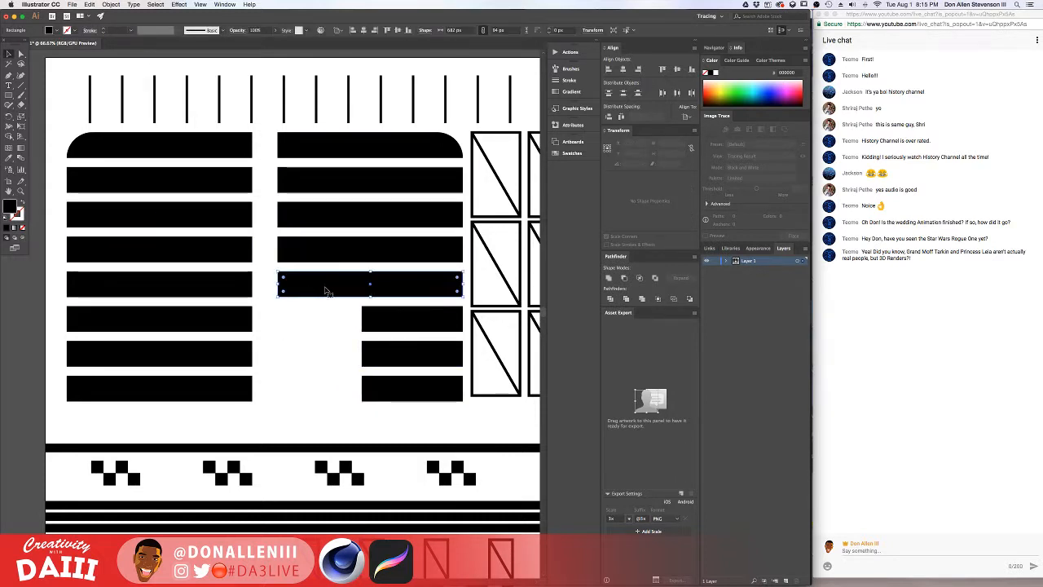
left_click_drag(405, 329, 414, 326)
key("super+z")
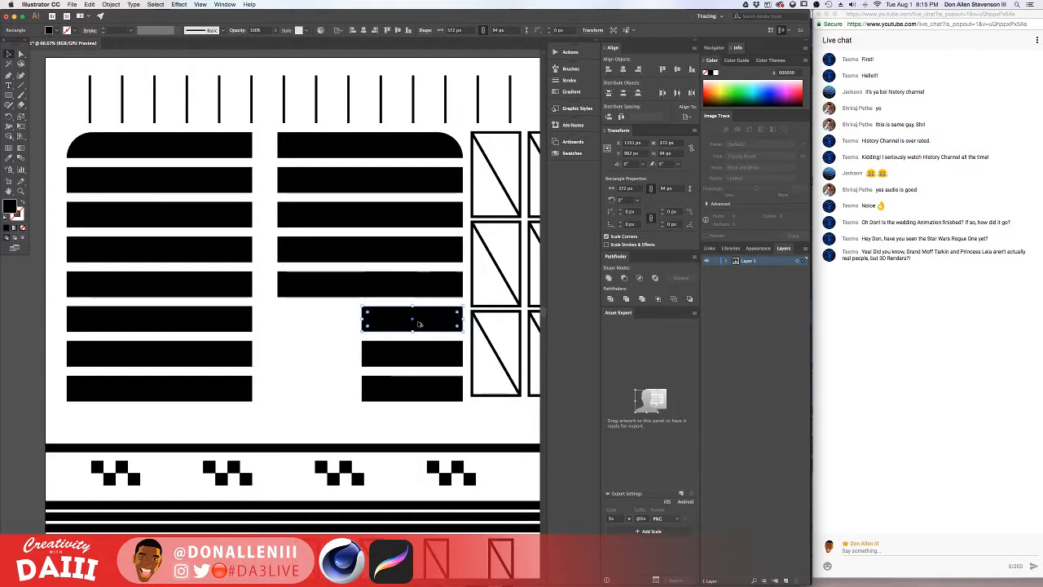
left_click(354, 323)
left_click(434, 321)
left_click(354, 322)
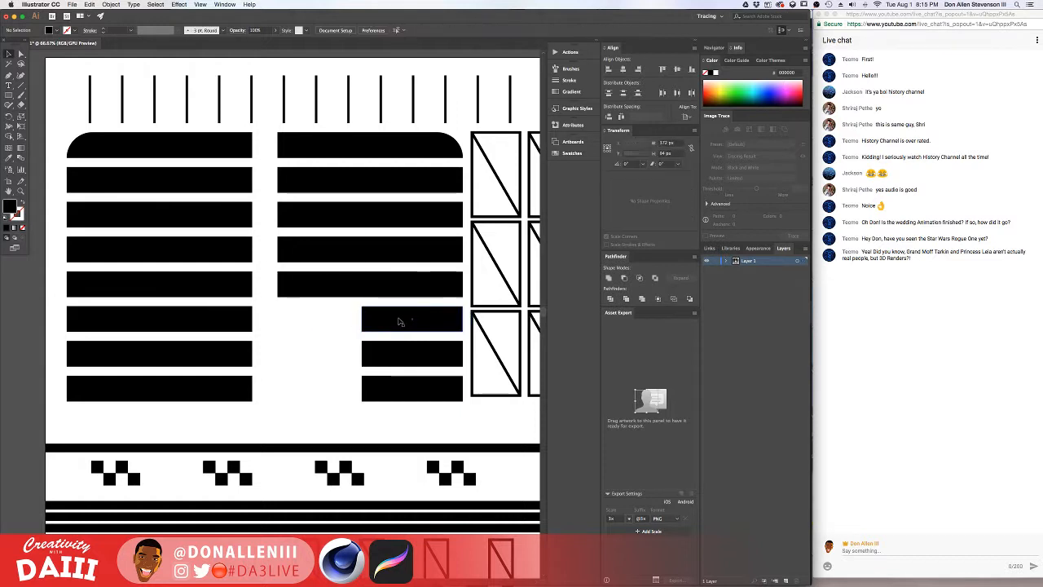
- Copy the upper short bar into the gap on its left and resize the copy into a block about 294 x 350 px
left_click(453, 321)
left_click_drag(453, 321, 347, 321)
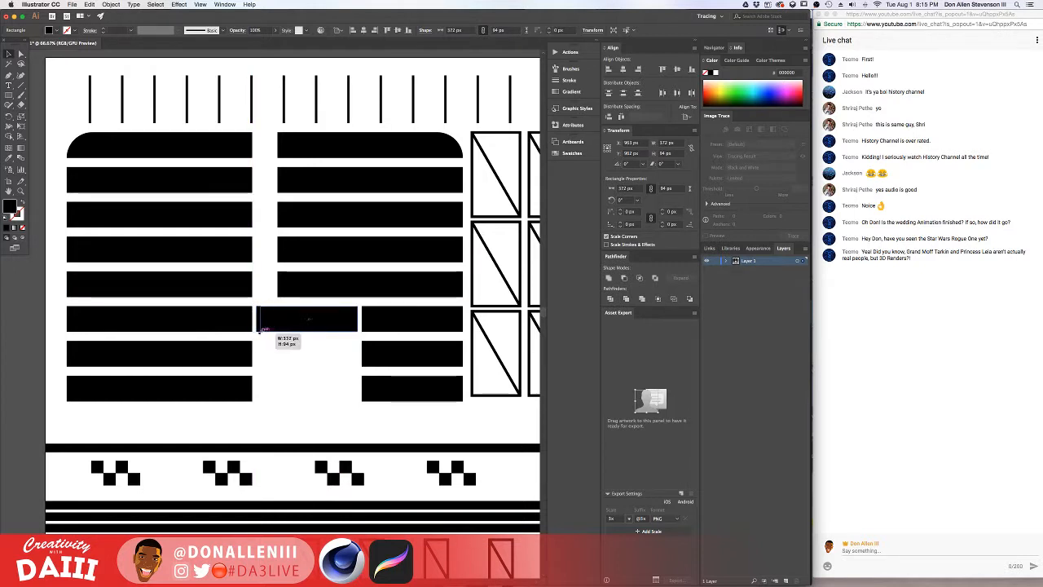
left_click_drag(259, 330, 278, 332)
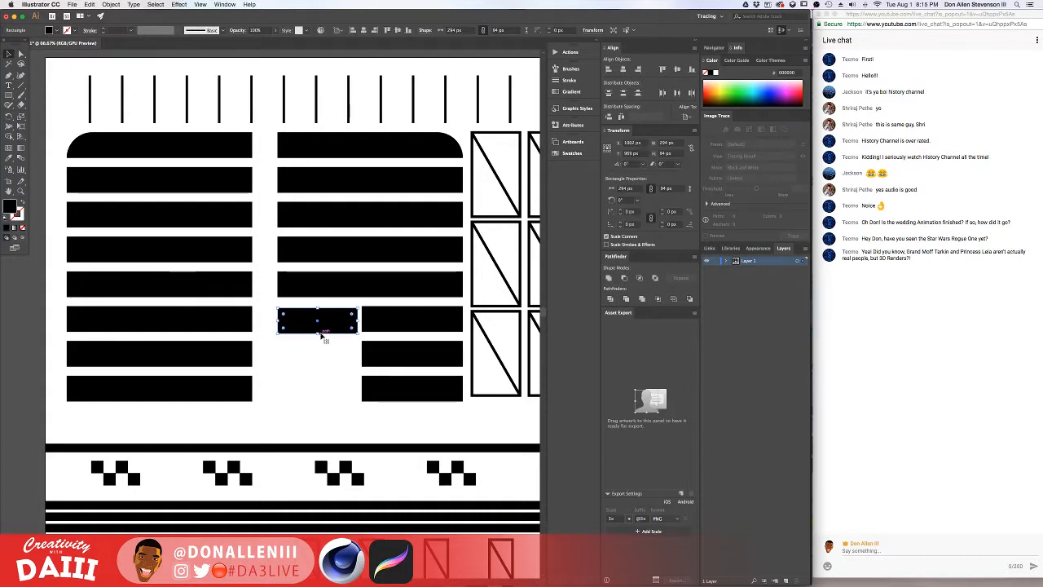
left_click_drag(317, 331, 319, 401)
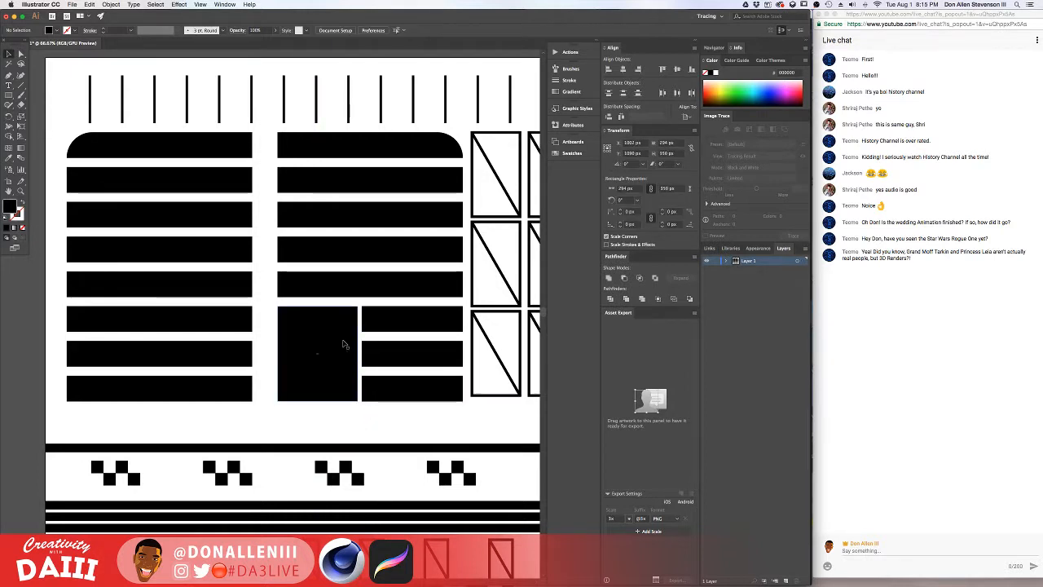
left_click_drag(350, 316, 286, 415)
key("super+z")
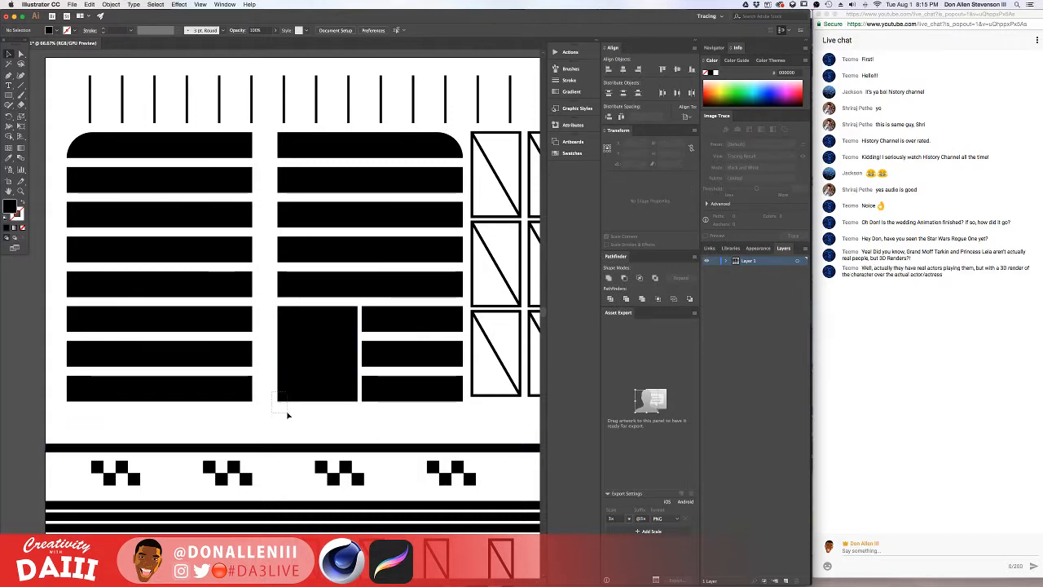
left_click_drag(357, 417, 326, 232)
key("super+z")
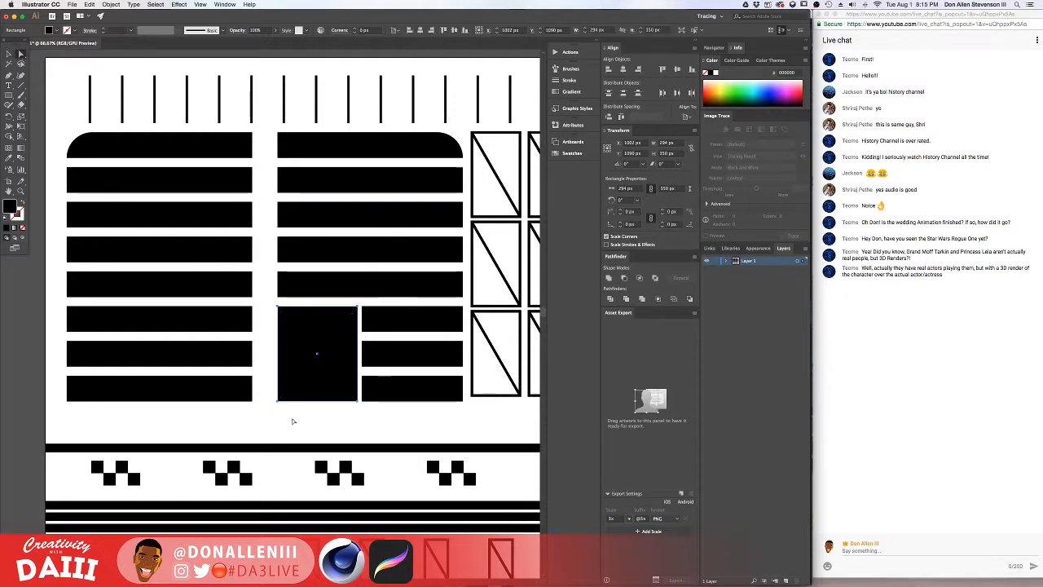
- Round the black block's two bottom corners to a 147 px radius, making a U shape
left_click(293, 421)
left_click_drag(323, 419, 270, 137)
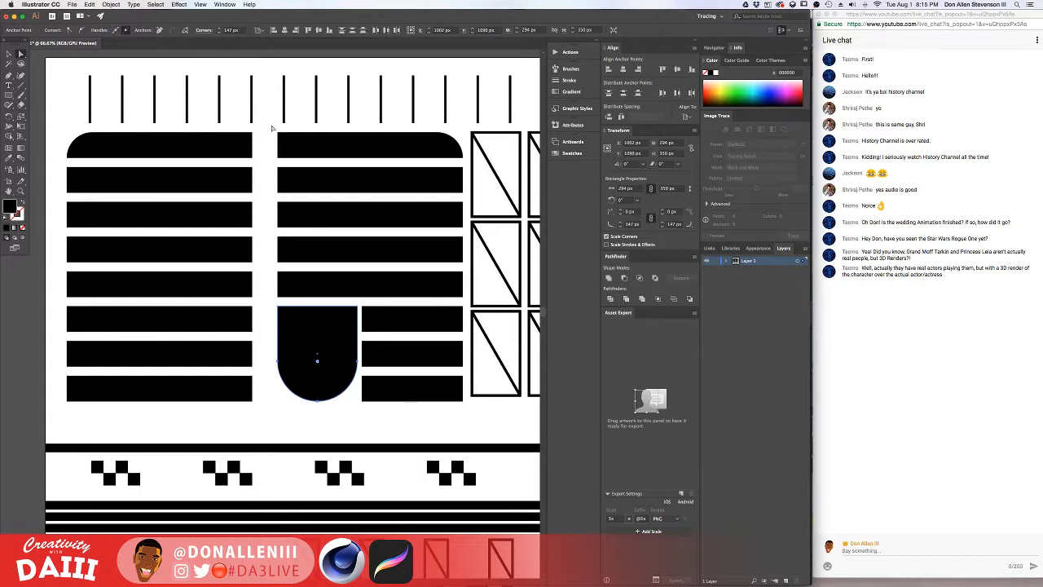
left_click(345, 429)
- Examine the whole artboard to judge how the rounded block fits into the window pattern
scroll(334, 421, "down", 2, "alt")
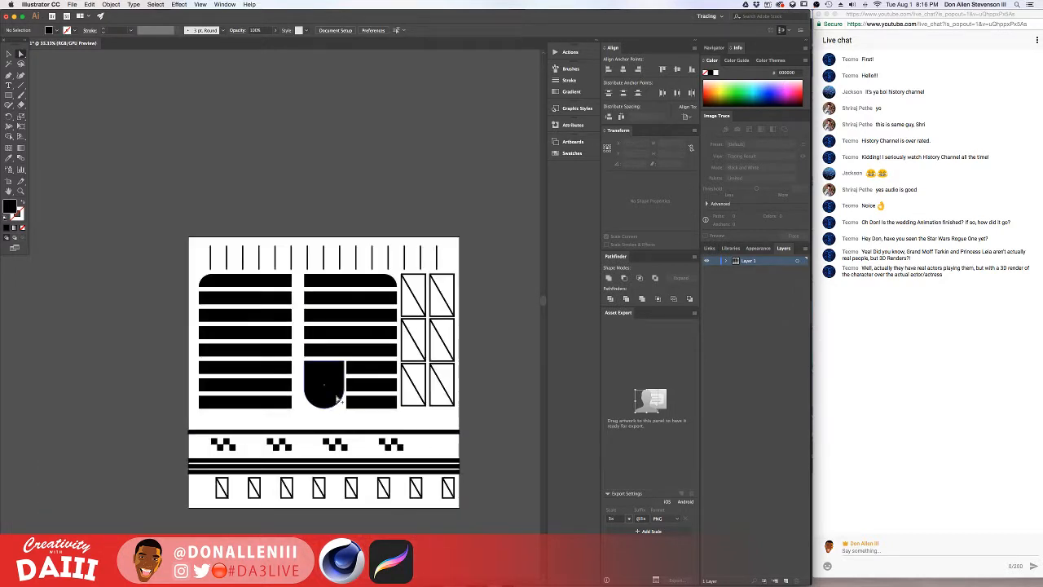
left_click_drag(358, 365, 298, 350)
scroll(299, 349, "up", 1, "alt")
scroll(299, 350, "up", 1, "alt")
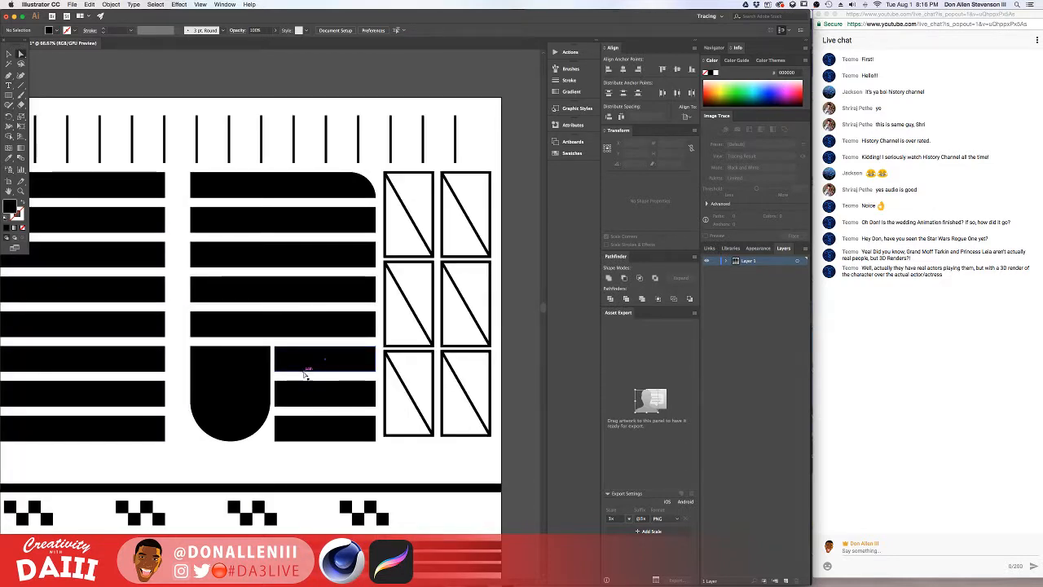
scroll(304, 372, "down", 2)
scroll(304, 371, "down", 1, "alt")
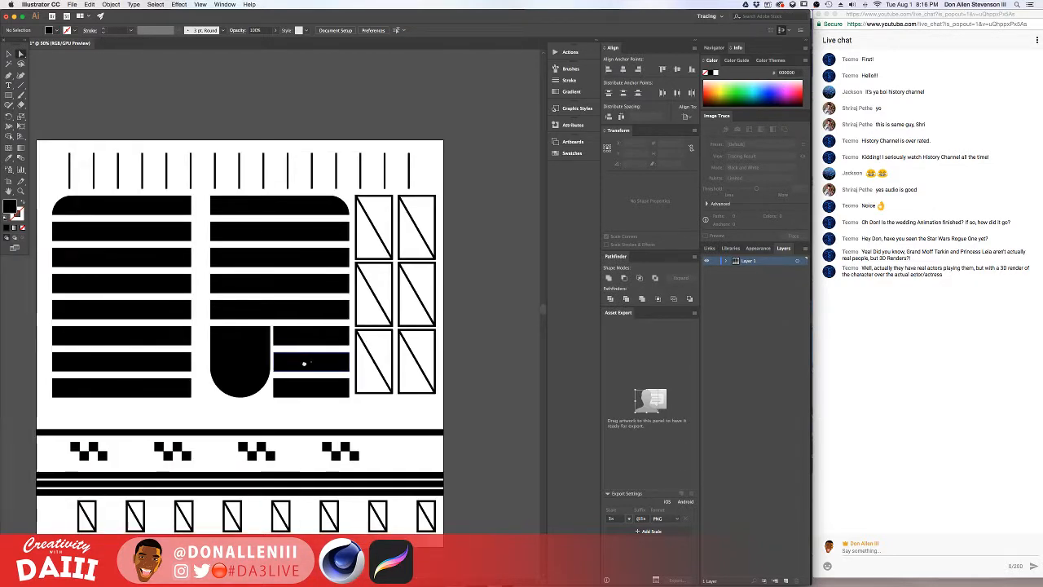
left_click_drag(304, 363, 366, 356)
scroll(344, 368, "up", 1, "alt")
scroll(346, 370, "down", 2, "alt")
scroll(370, 357, "up", 1, "alt")
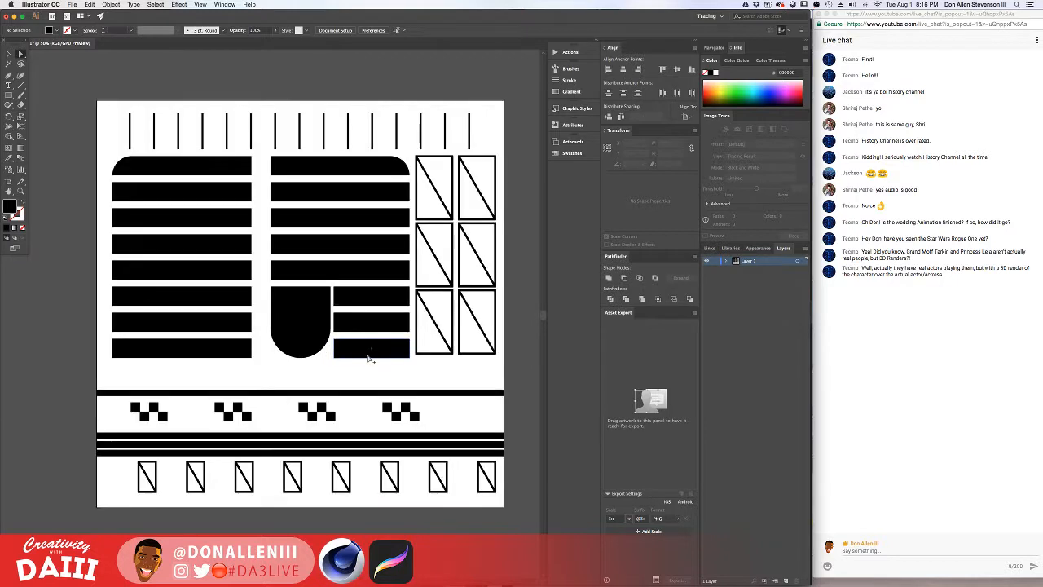
- Narrow the three short bars beside the rounded block to about 303 px by moving their left edges to the right
scroll(366, 356, "up", 2, "alt")
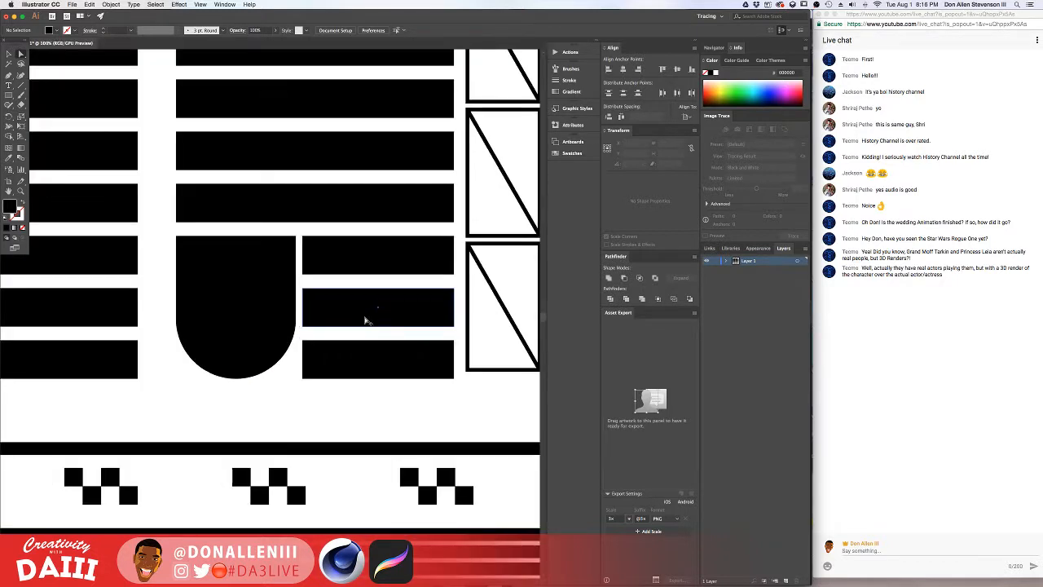
left_click(313, 311)
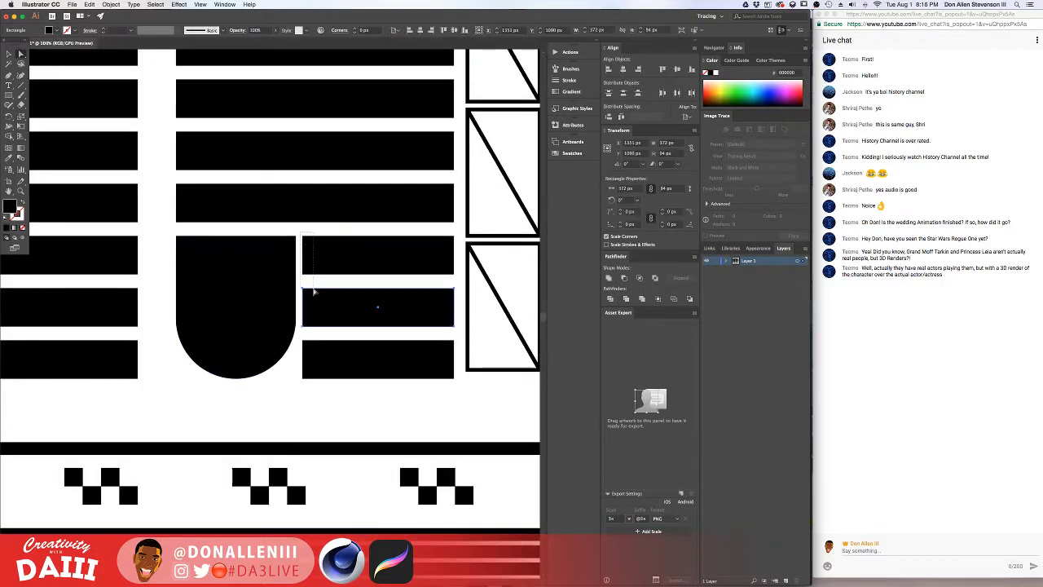
left_click_drag(320, 408, 312, 396)
left_click(311, 398)
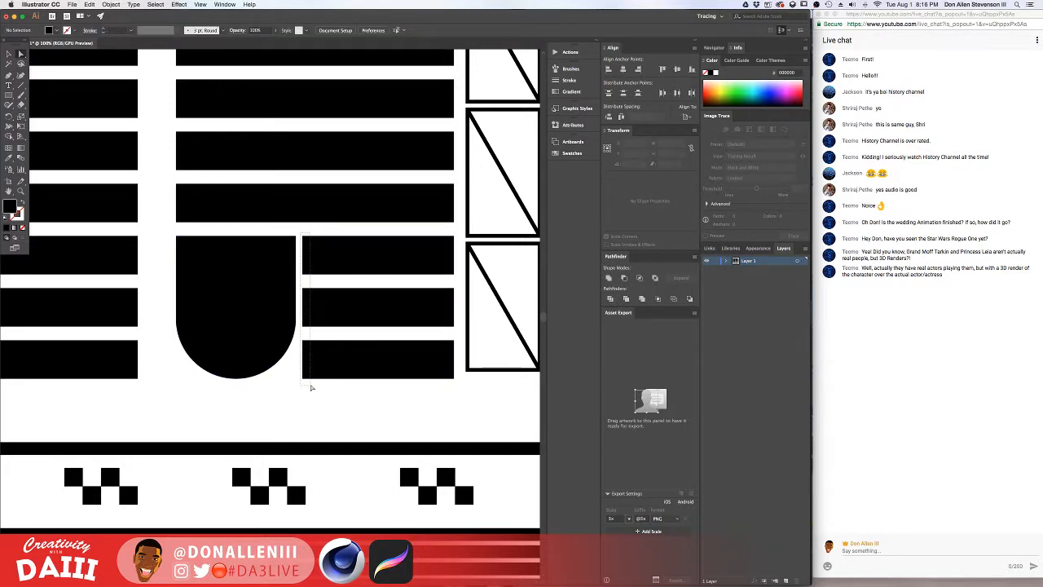
left_click_drag(311, 387, 331, 380)
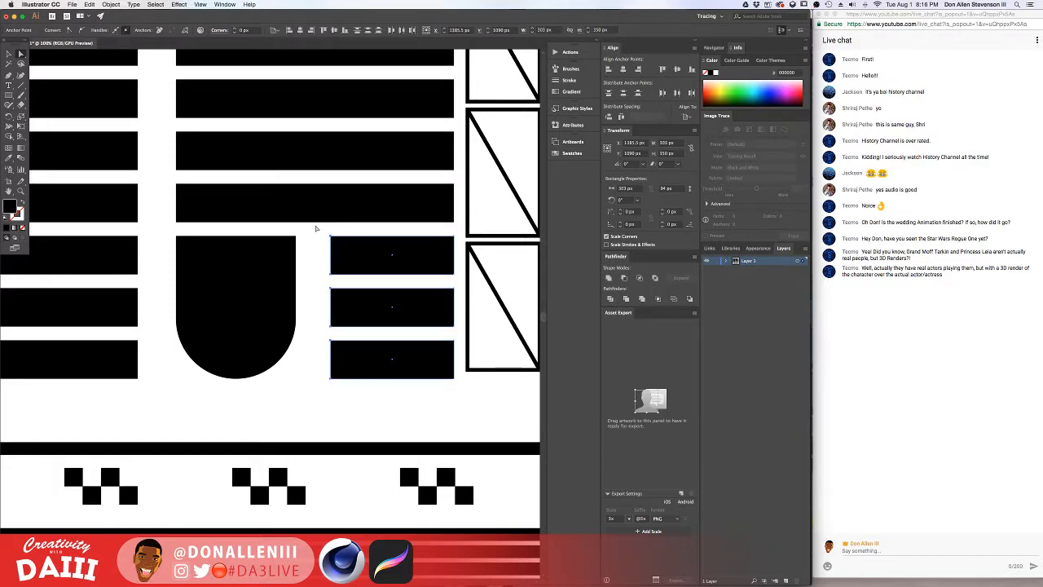
- Copy the three short bars to the left and narrow the copies to about 39 px, between the rounded block and the originals
left_click(318, 230)
left_click_drag(464, 397, 465, 396)
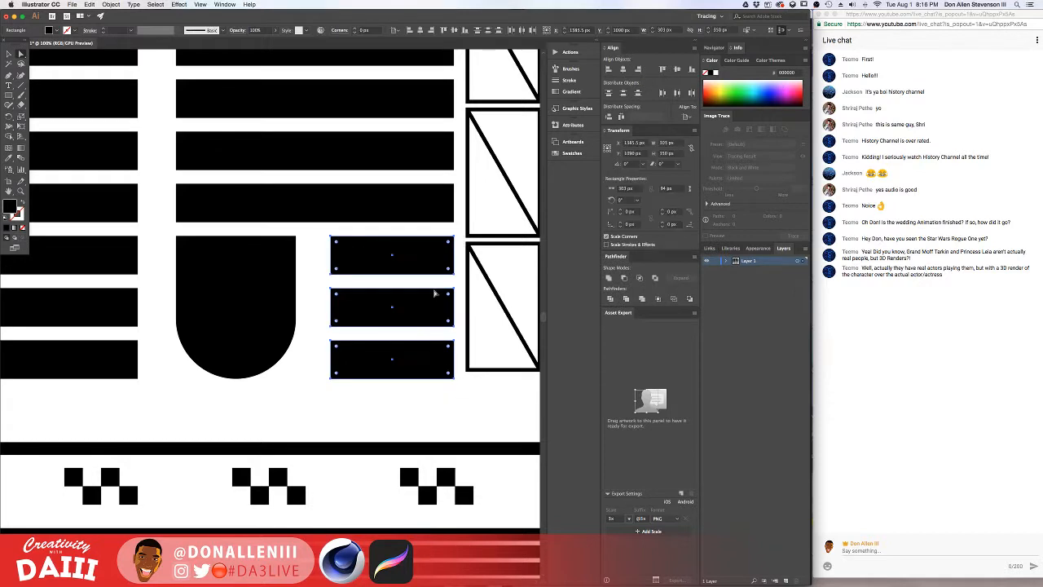
left_click_drag(427, 266, 216, 252)
key("super+z")
left_click(8, 52)
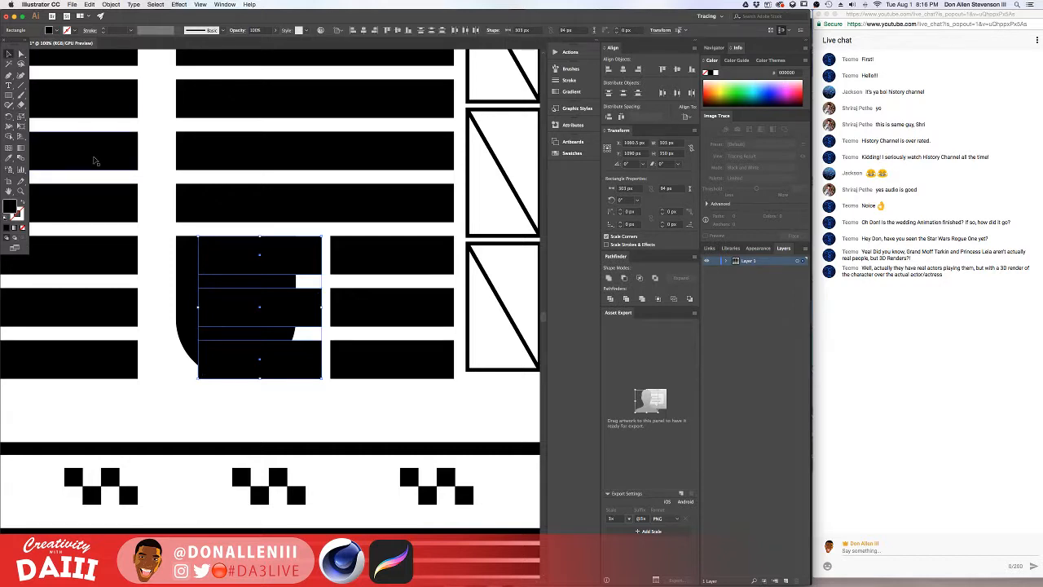
left_click_drag(198, 306, 328, 324)
left_click(353, 391)
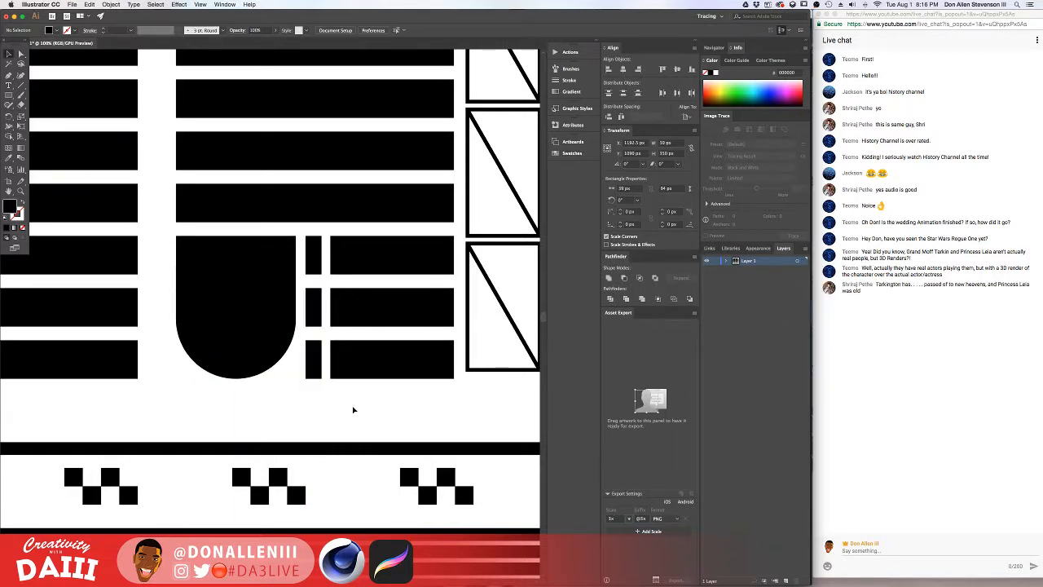
key("super+0")
scroll(326, 326, "up", 2)
scroll(326, 326, "right", 2)
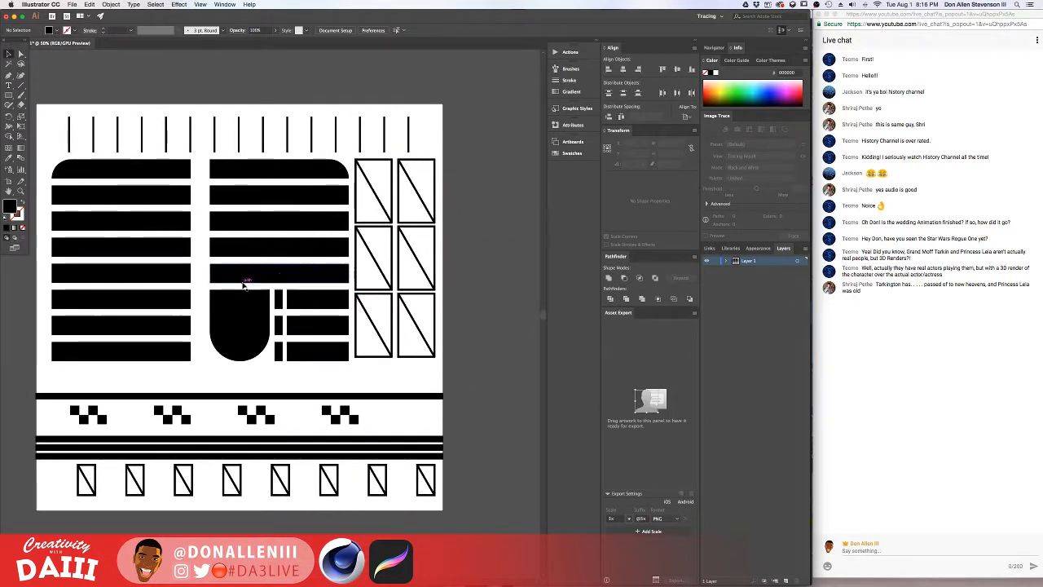
scroll(281, 322, "left", 2)
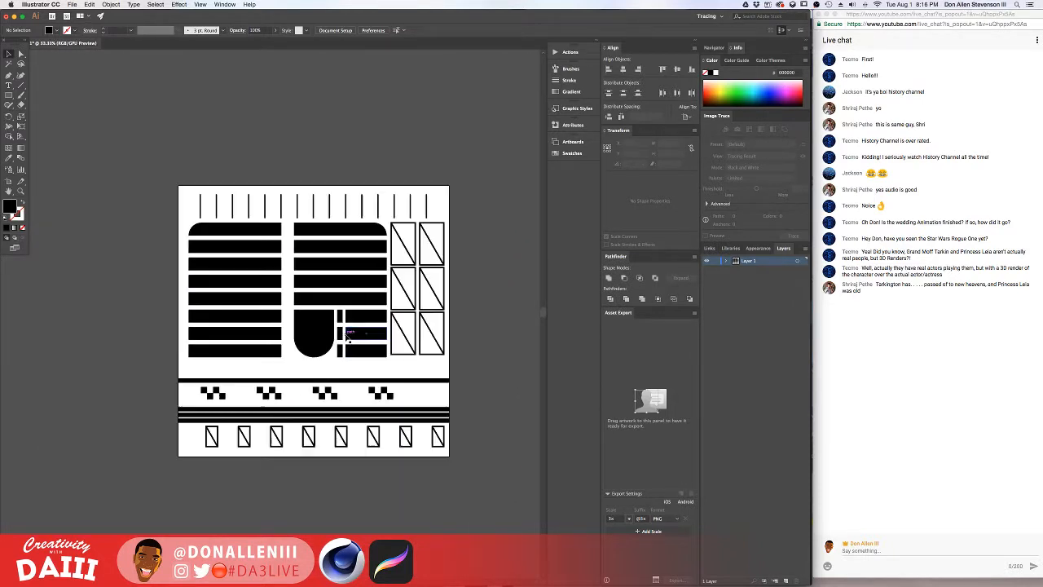
scroll(351, 338, "down", 1, "alt")
scroll(383, 419, "up", 2, "alt")
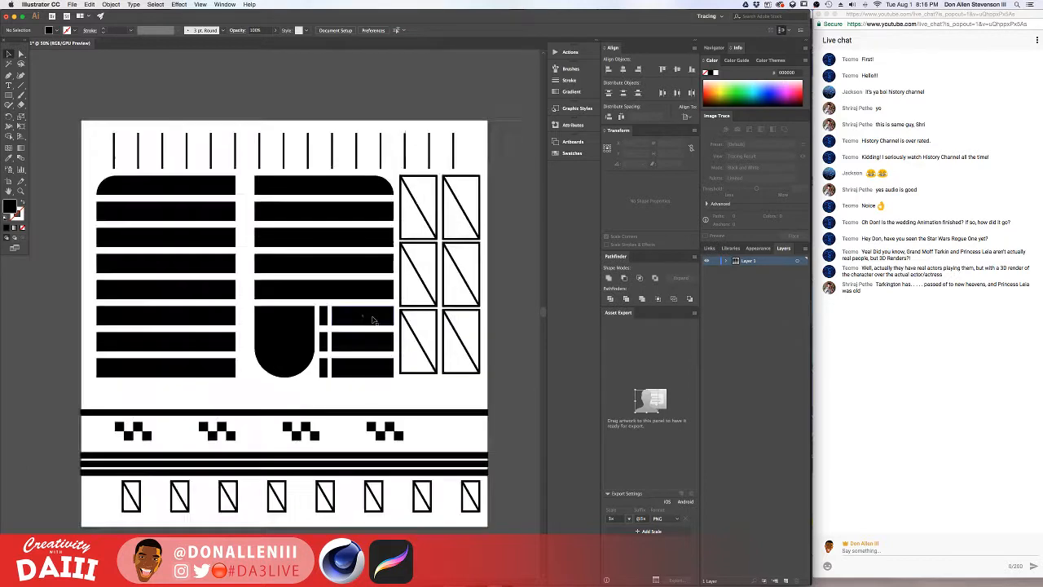
scroll(351, 391, "down", 1, "alt")
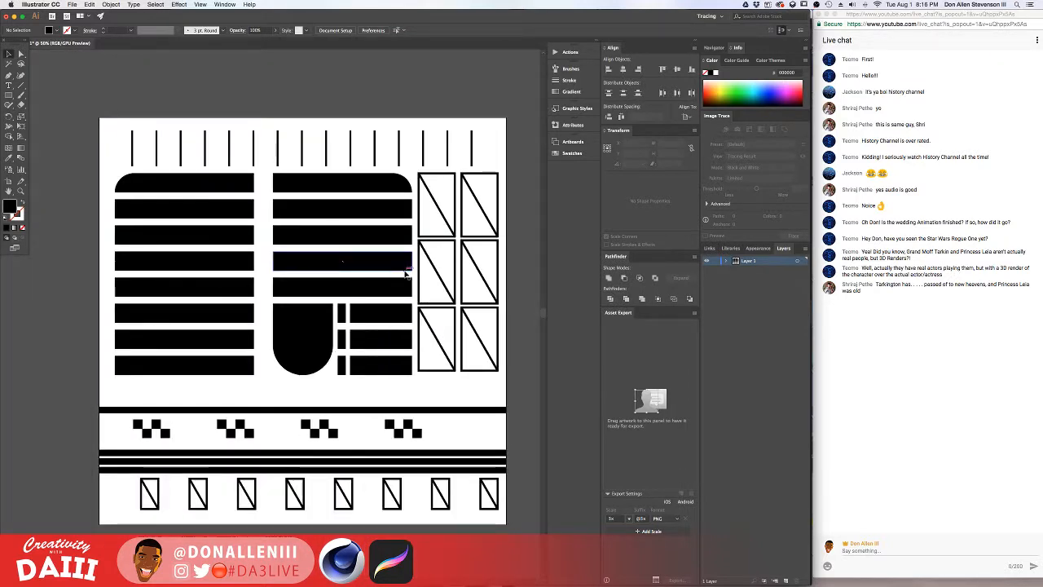
left_click(72, 4)
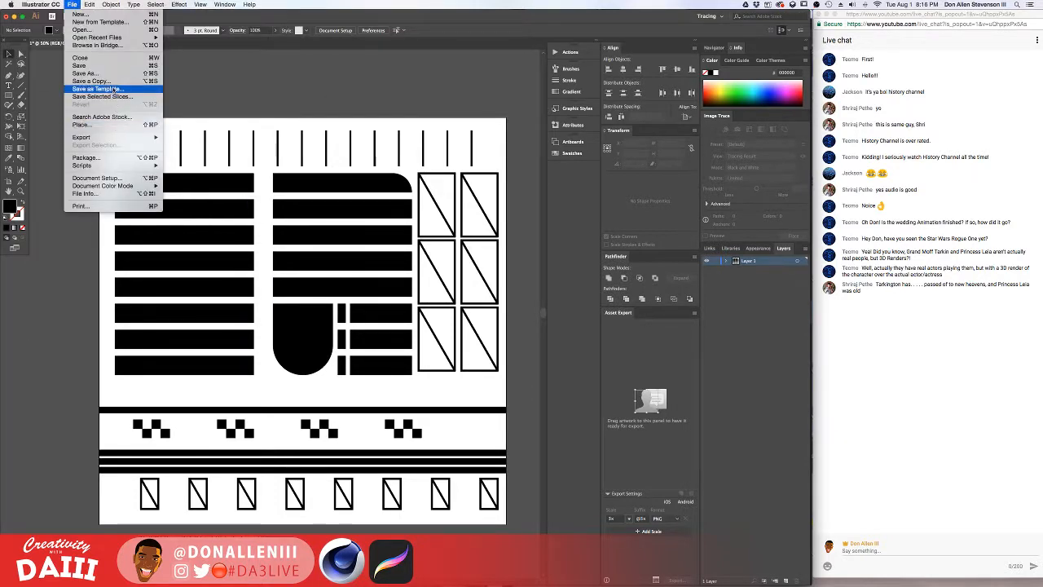
key("Escape")
scroll(194, 143, "down", 2)
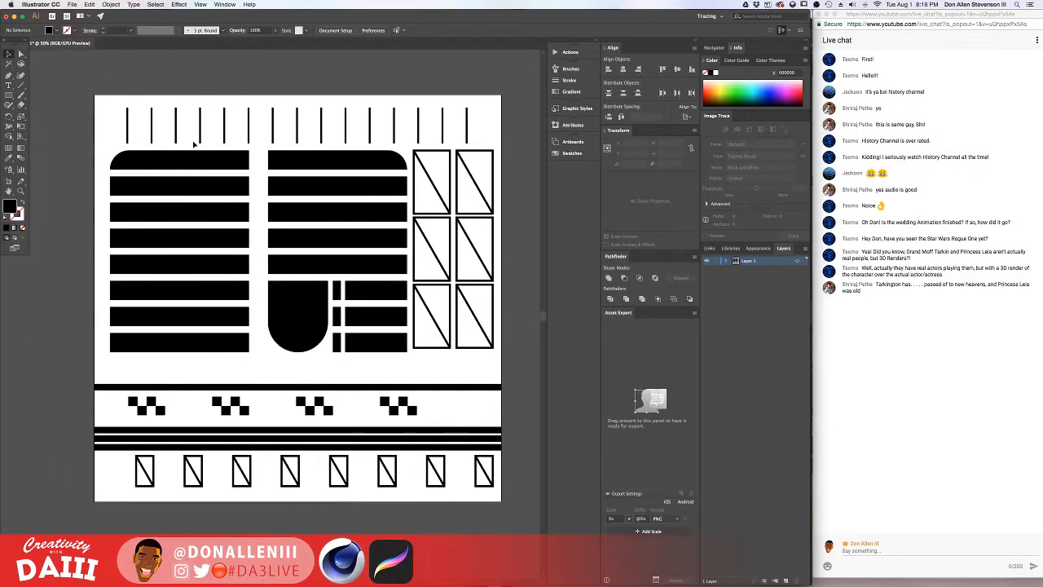
left_click(78, 4)
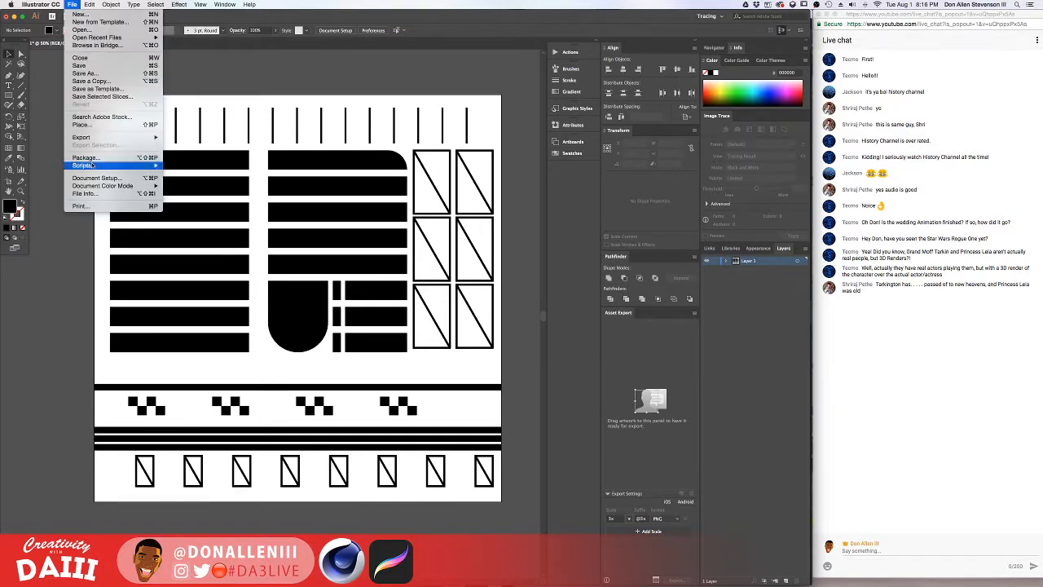
left_click(110, 77)
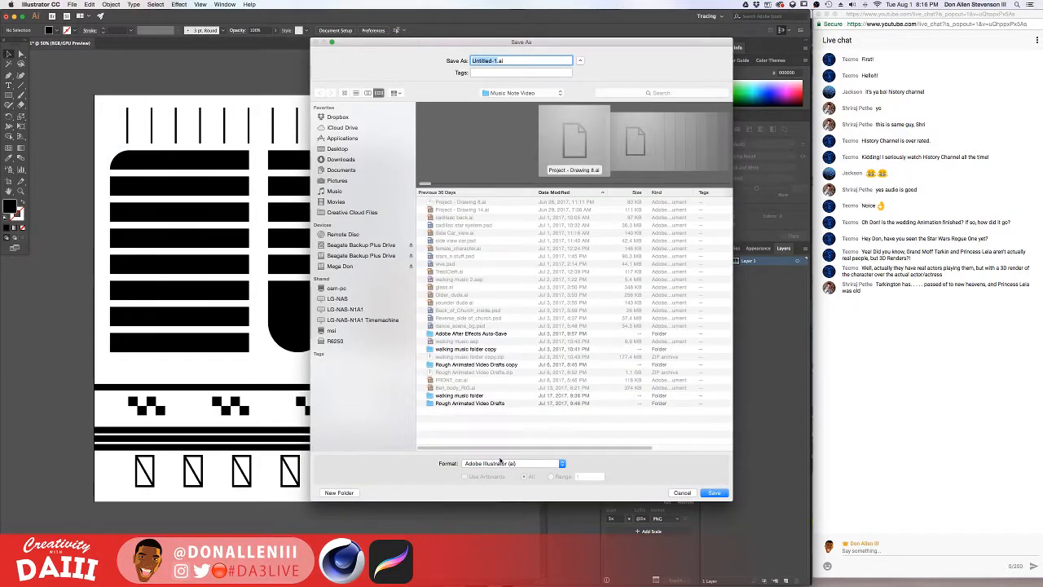
left_click(509, 463)
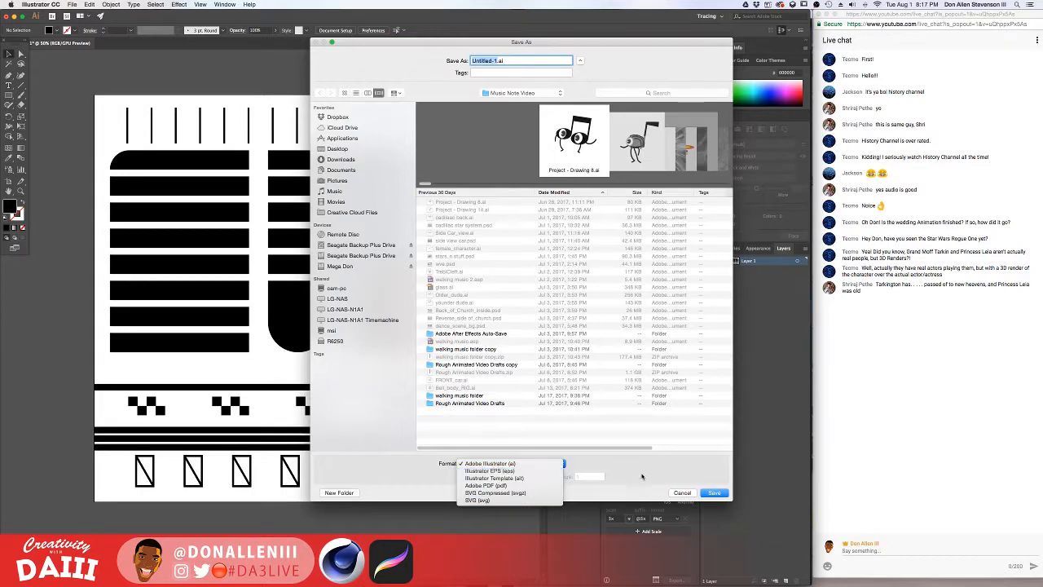
left_click(490, 463)
left_click(682, 492)
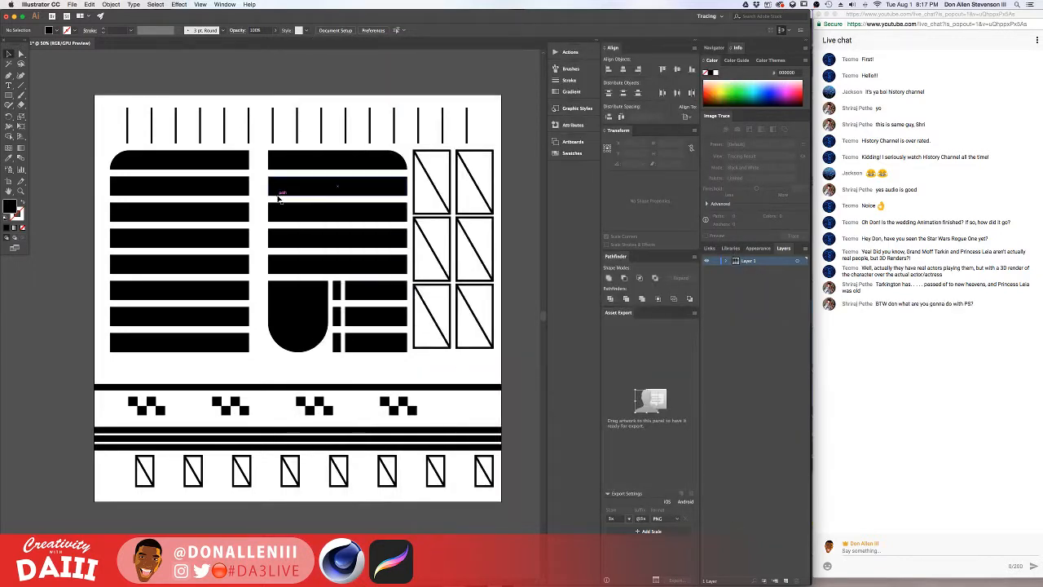
scroll(278, 198, "right", 2)
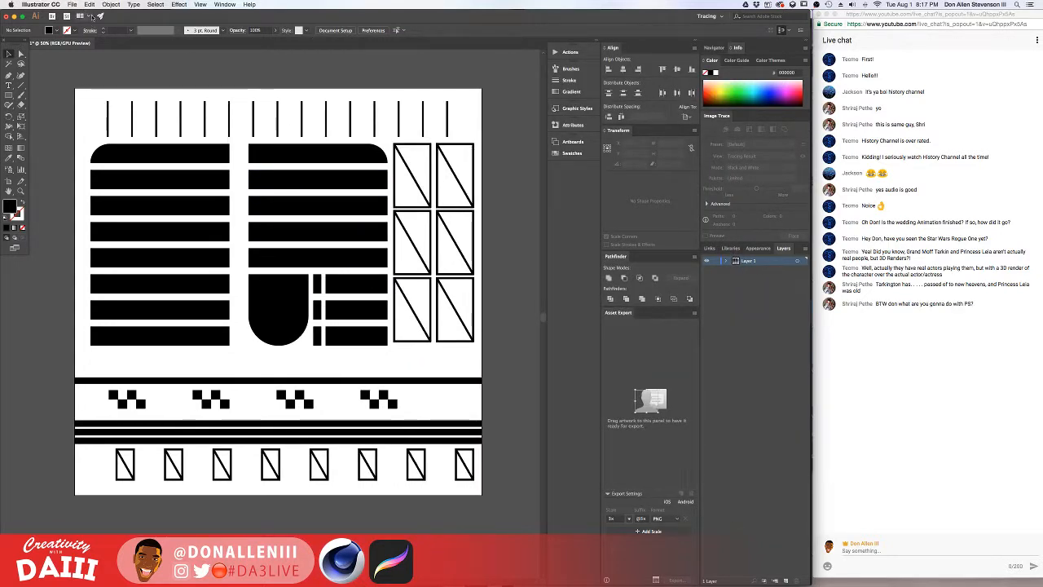
left_click(91, 16)
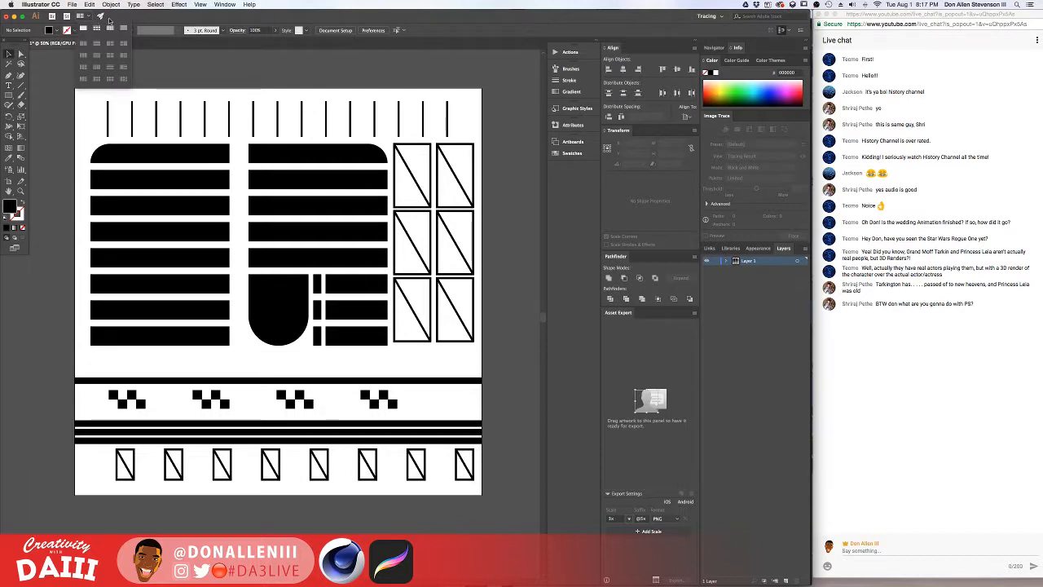
- Begin exporting the artwork as a PNG and browse to the "starnger things" folder on the Seagate Backup Plus Drive
left_click(72, 5)
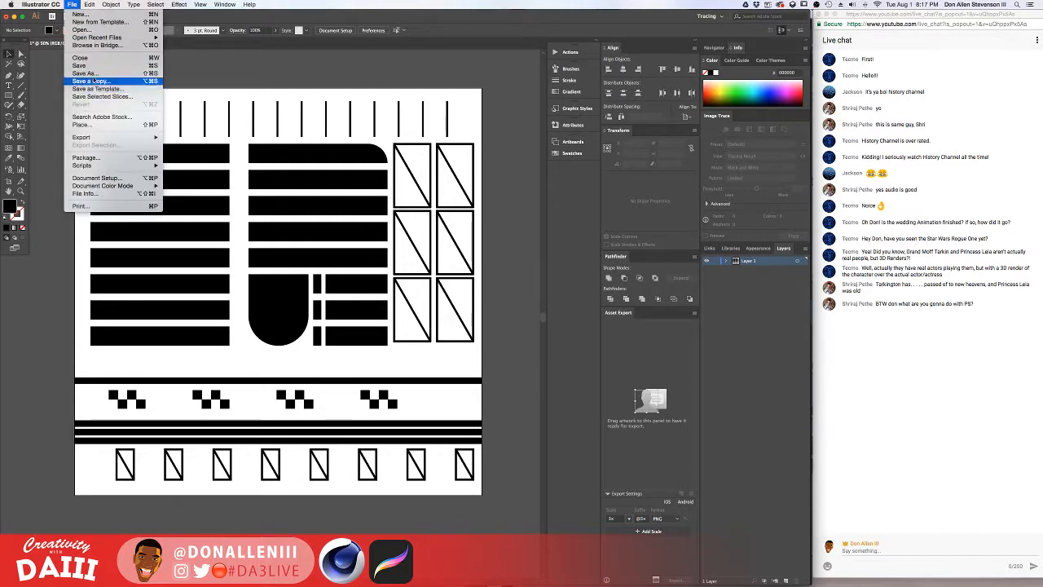
mouse_move(100, 138)
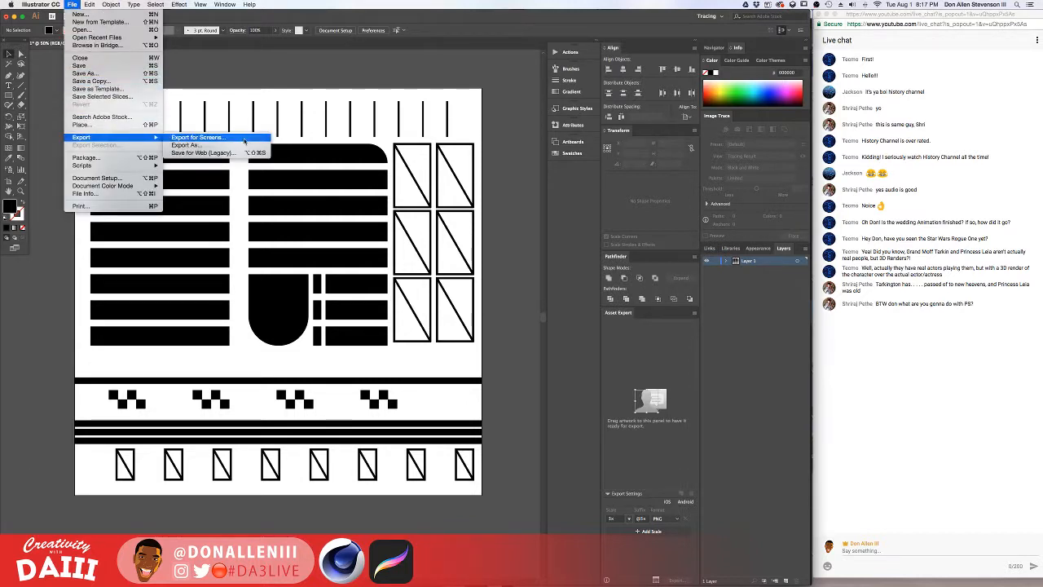
left_click(185, 145)
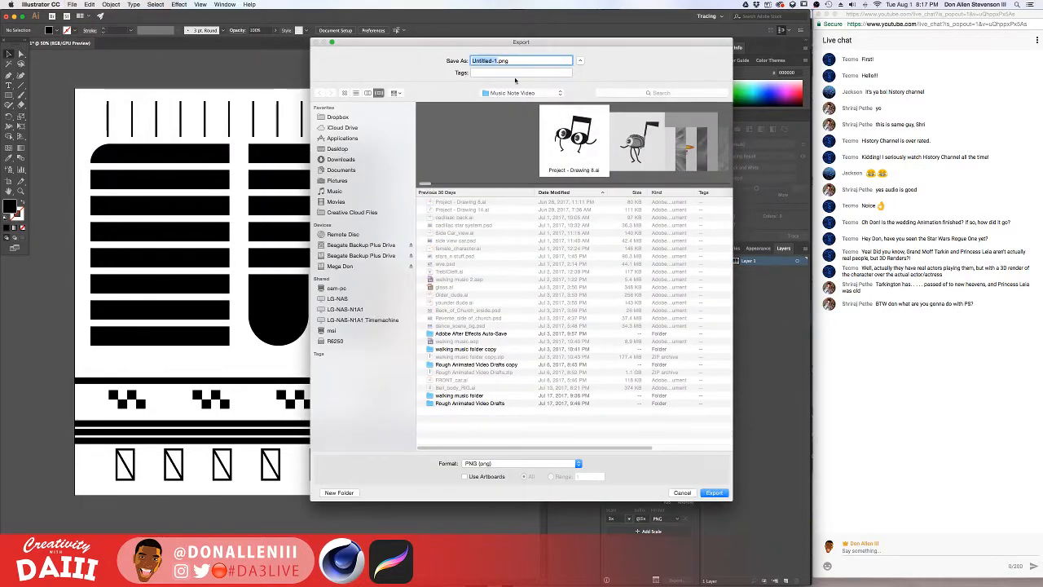
left_click(362, 255)
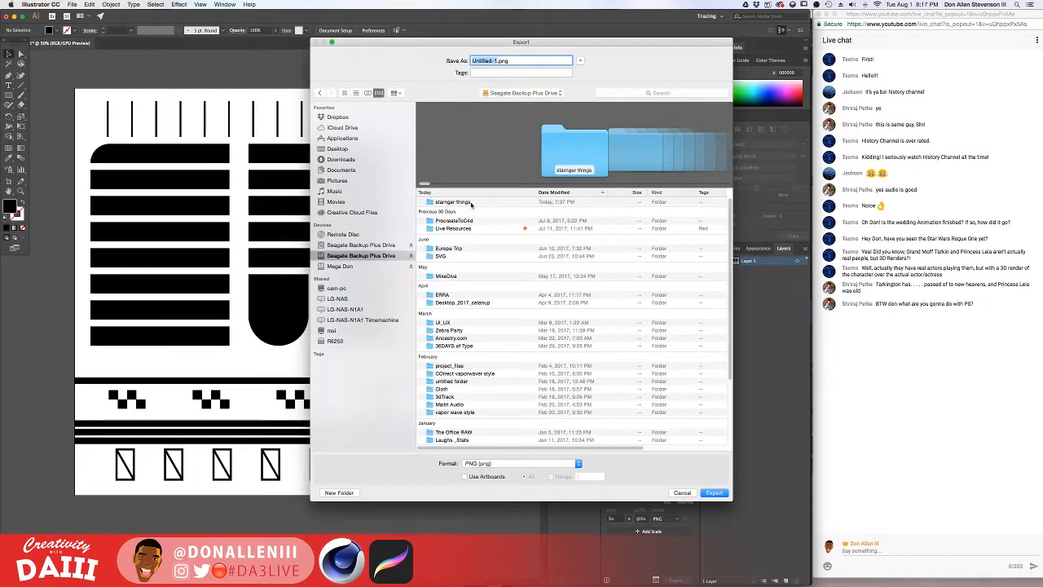
double_click(461, 203)
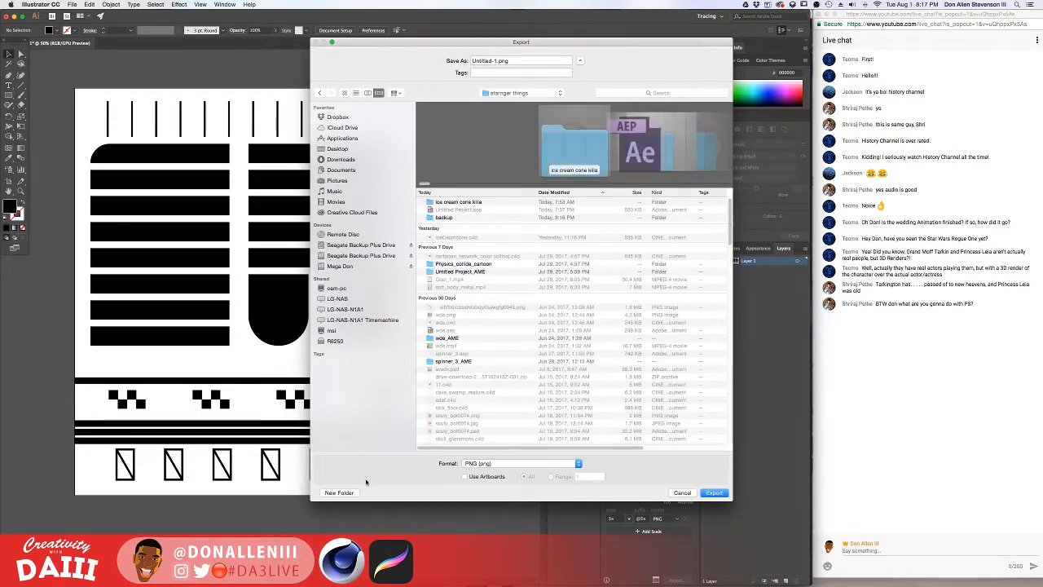
- Create a new folder named "Sci Building youtube series" as the export destination
left_click(339, 492)
type("Bo")
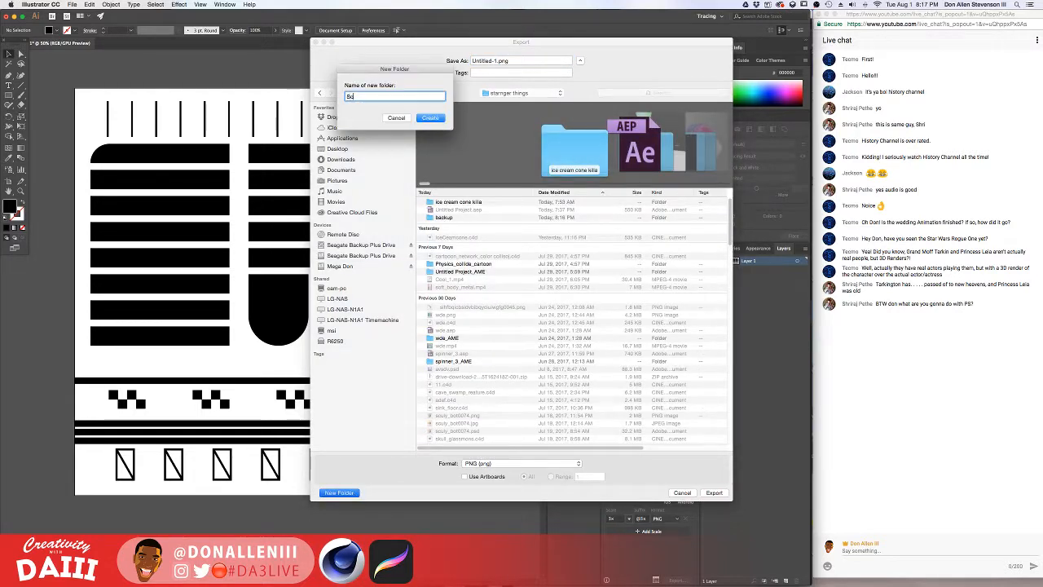
type("i Bu")
key("BackSpace")
key("BackSpace")
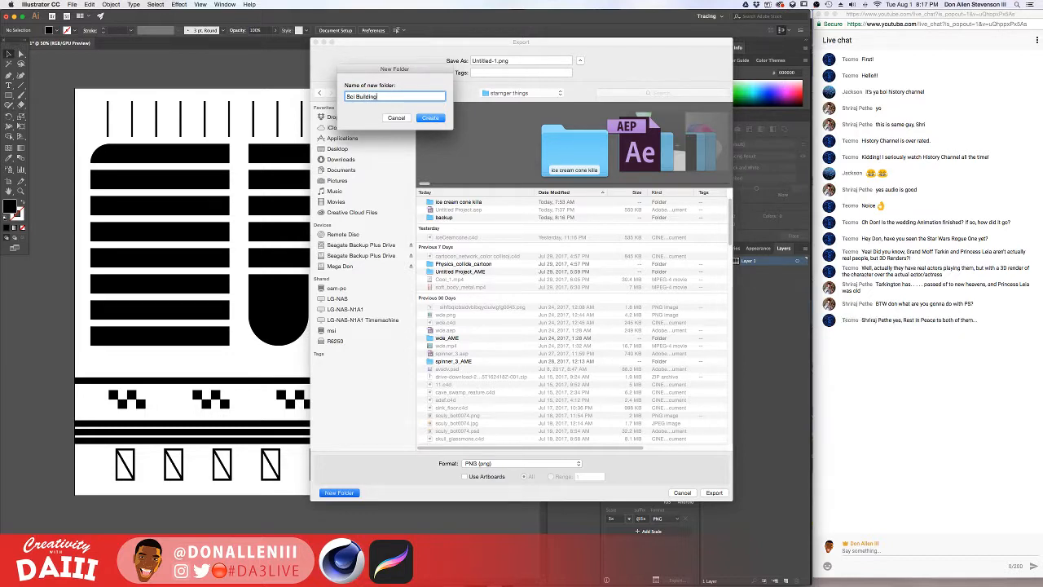
type("youtube series")
key("Return")
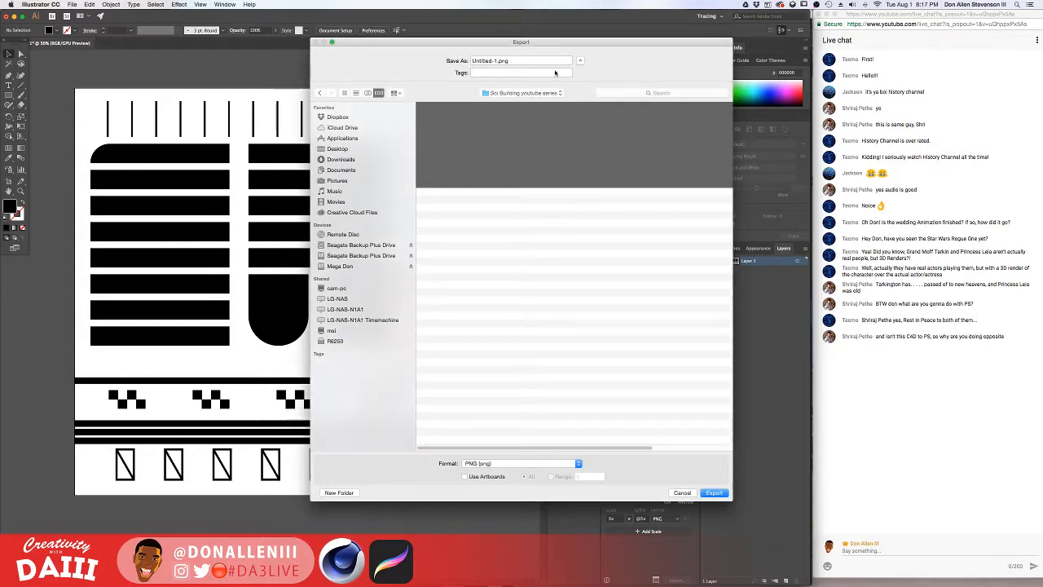
- Name the PNG file "buisinf panel" and export it at Screen (72 ppi) resolution with a white background
left_click_drag(497, 61, 458, 60)
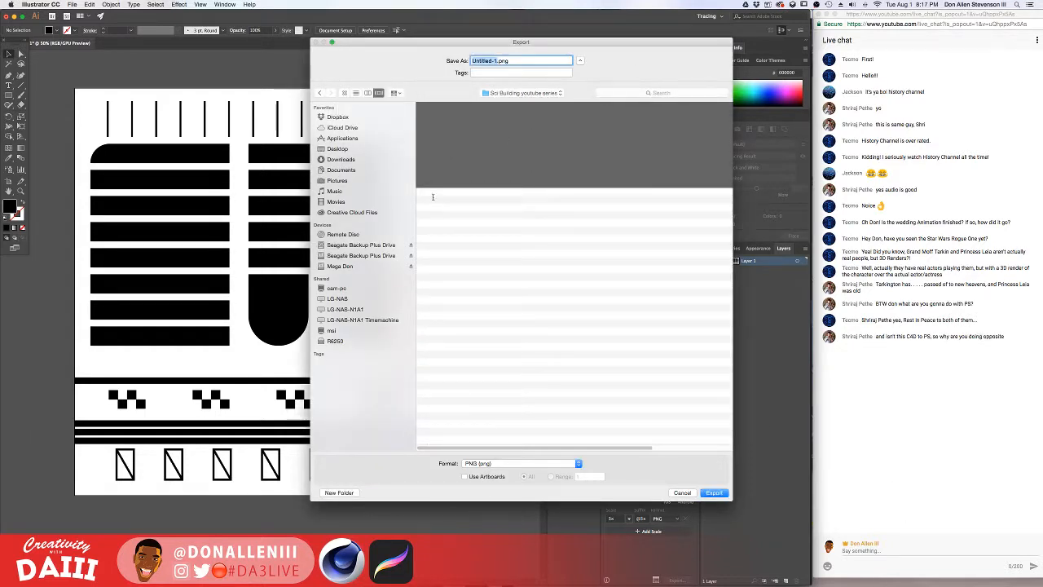
type("bui")
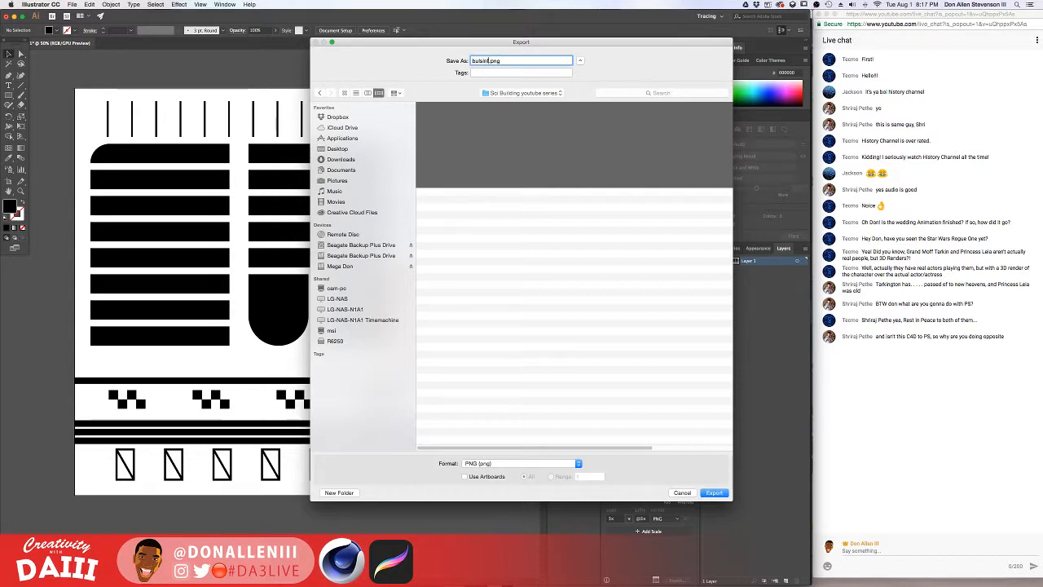
type("sinf panel")
key("Return")
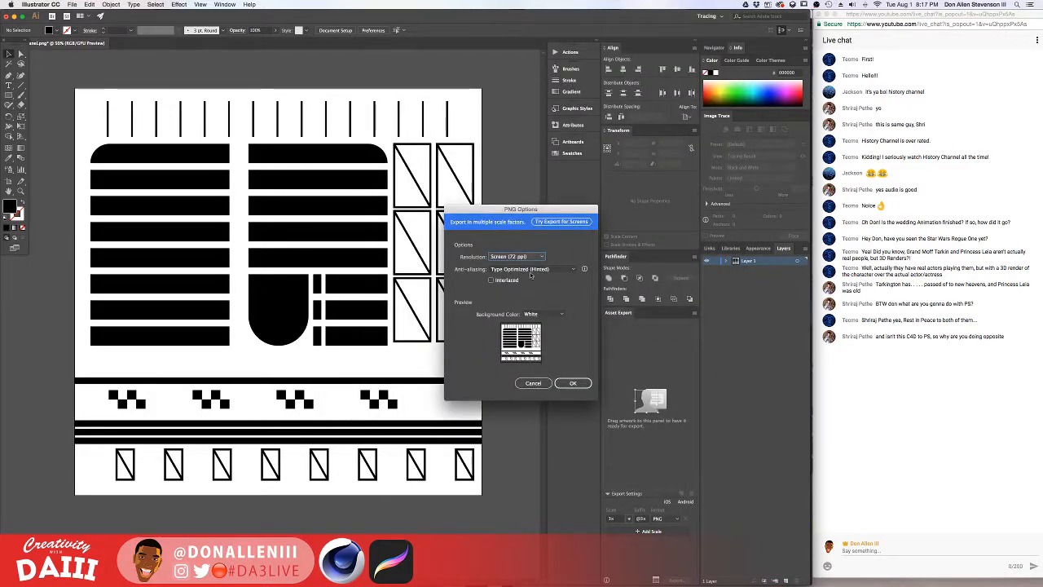
left_click(573, 383)
- Switch to the empty Cinema 4D scene and read the messages in the live chat window
key("ctrl+Up")
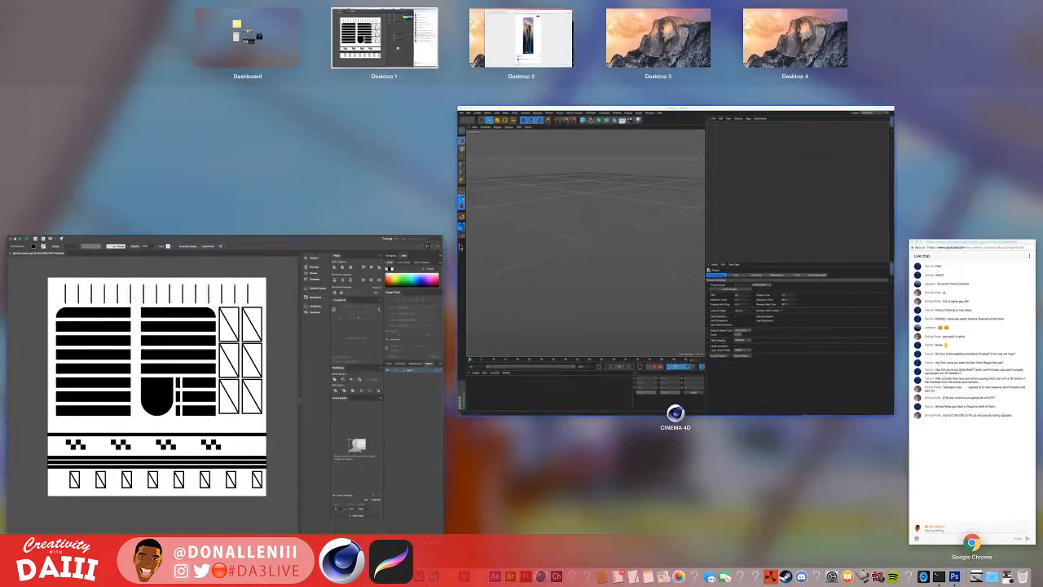
left_click(549, 286)
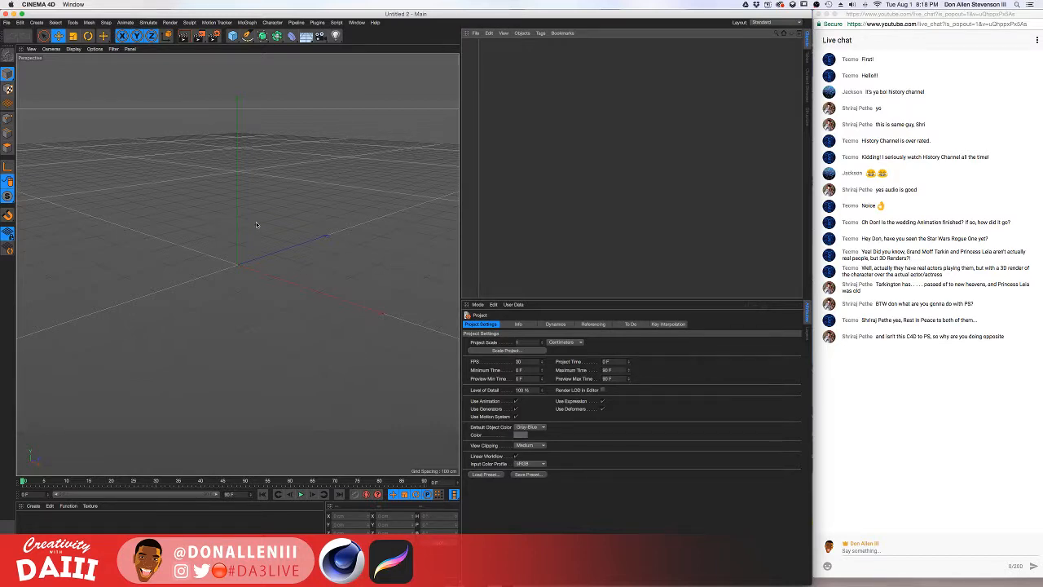
key("ctrl+Up")
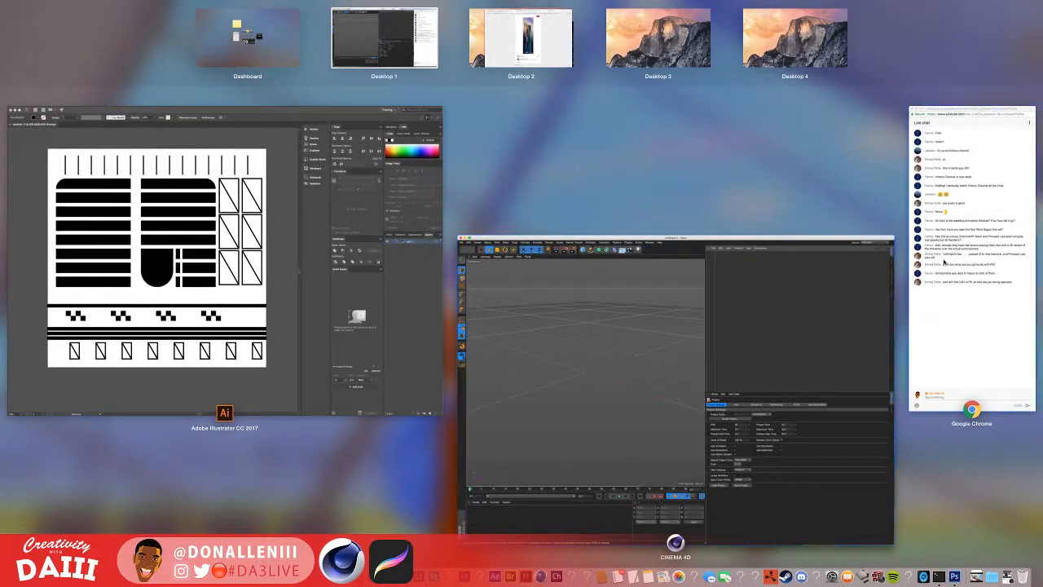
left_click(947, 260)
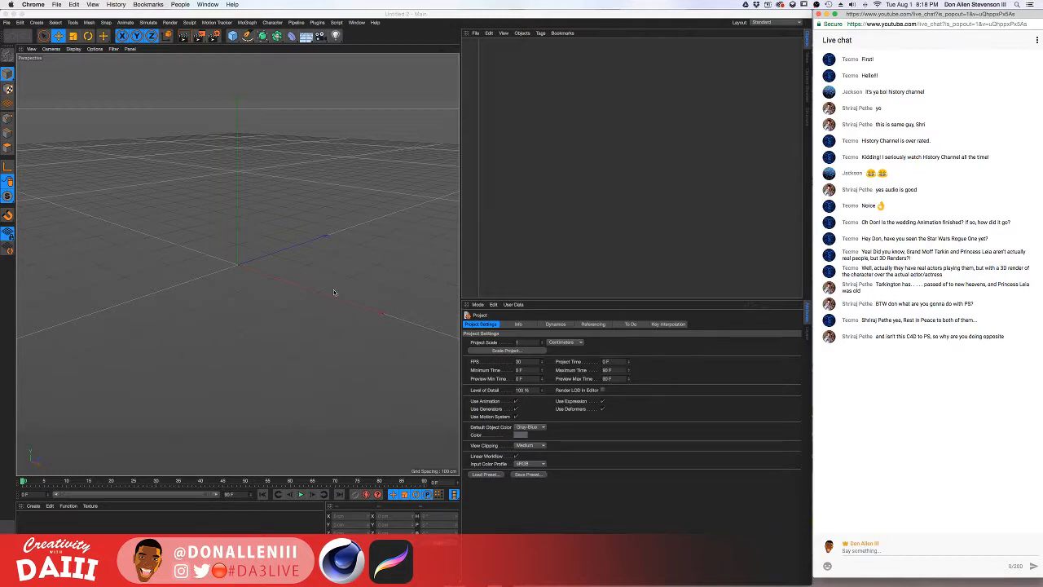
- Switch to Chrome and bring up the stream's basic info on the YouTube Live Dashboard
key("ctrl+Up")
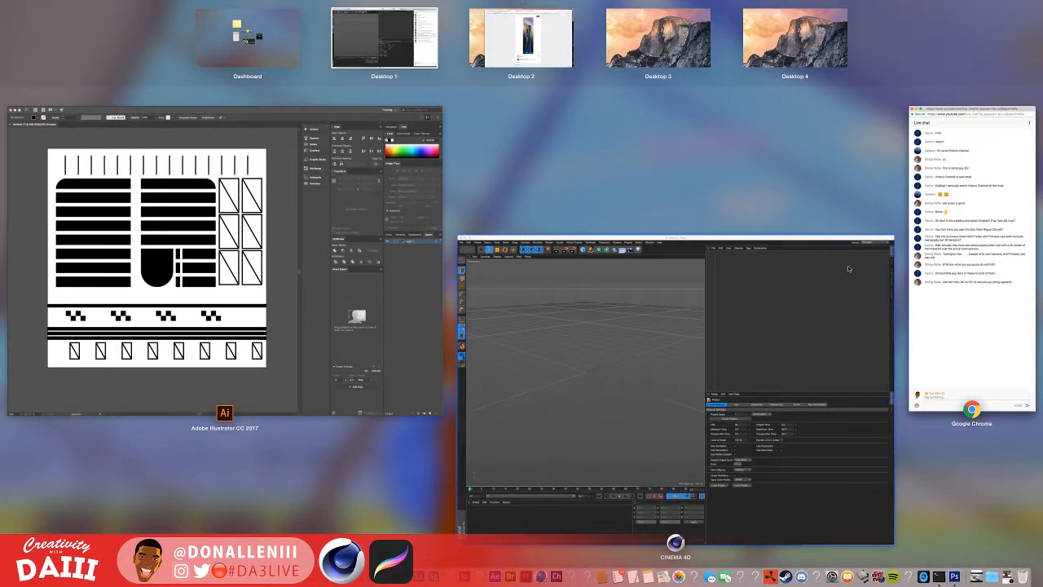
left_click(503, 43)
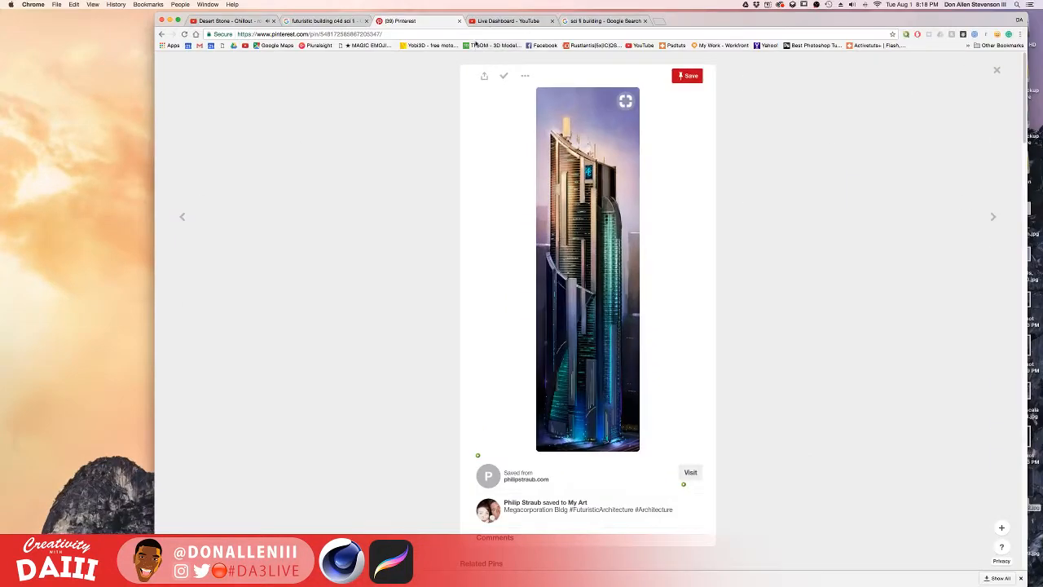
left_click(489, 21)
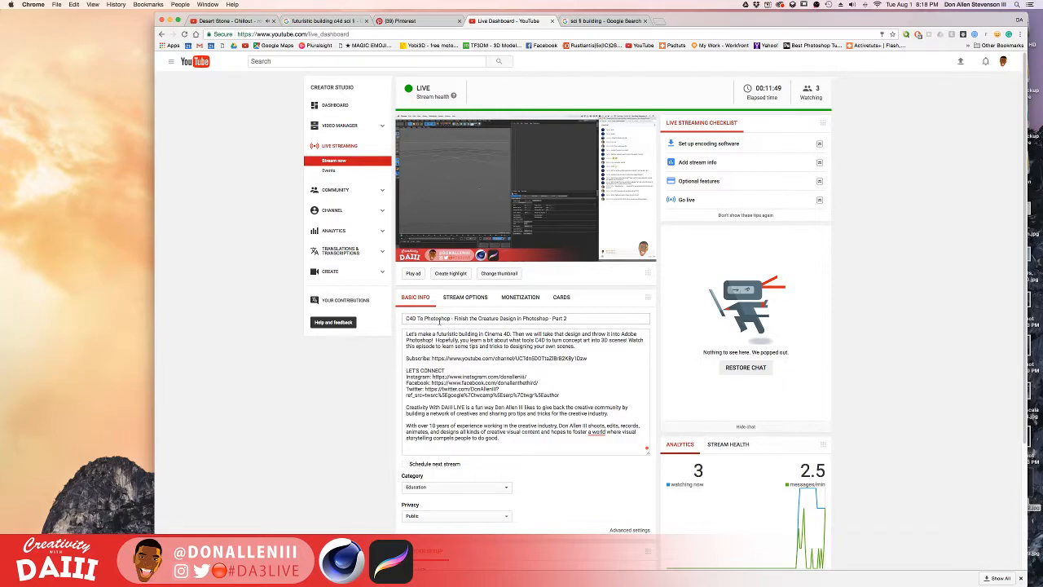
scroll(464, 317, "down", 4)
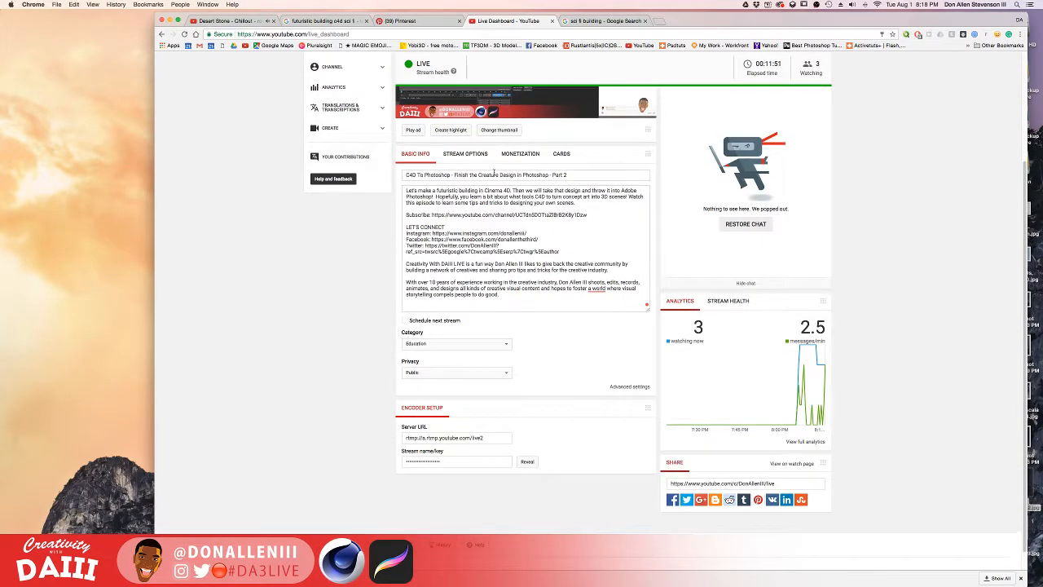
scroll(489, 211, "up", 2)
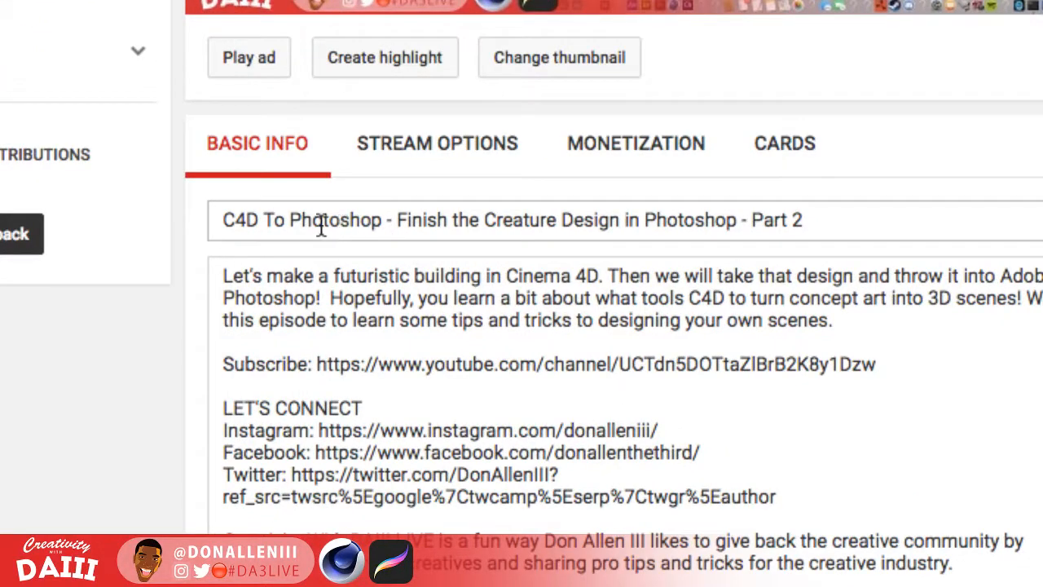
- Change the part of the stream title before the first dash to "Scifi Building Tutorial"
left_click_drag(383, 222, 169, 219)
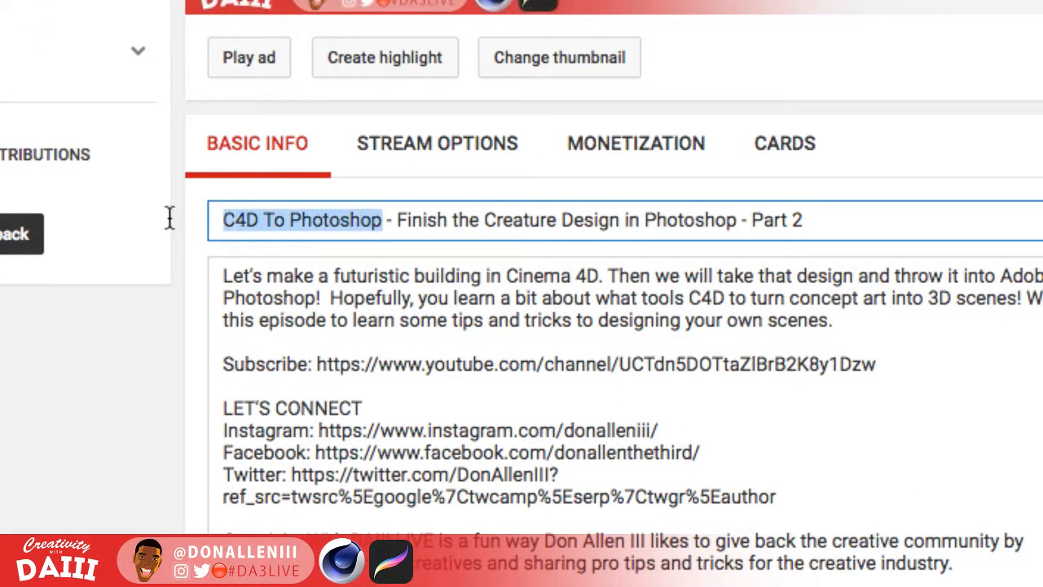
type("Sci")
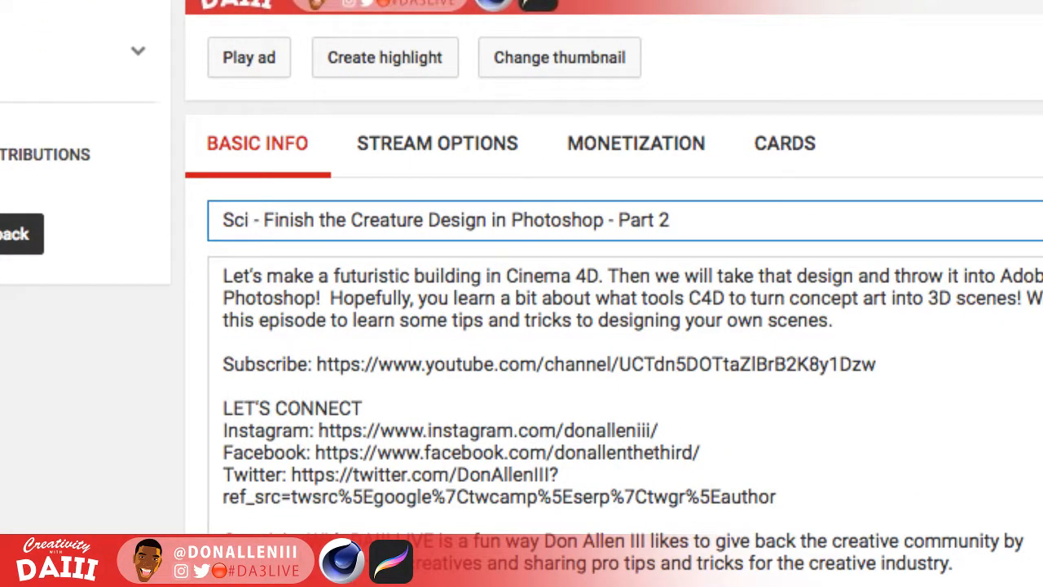
type("fi")
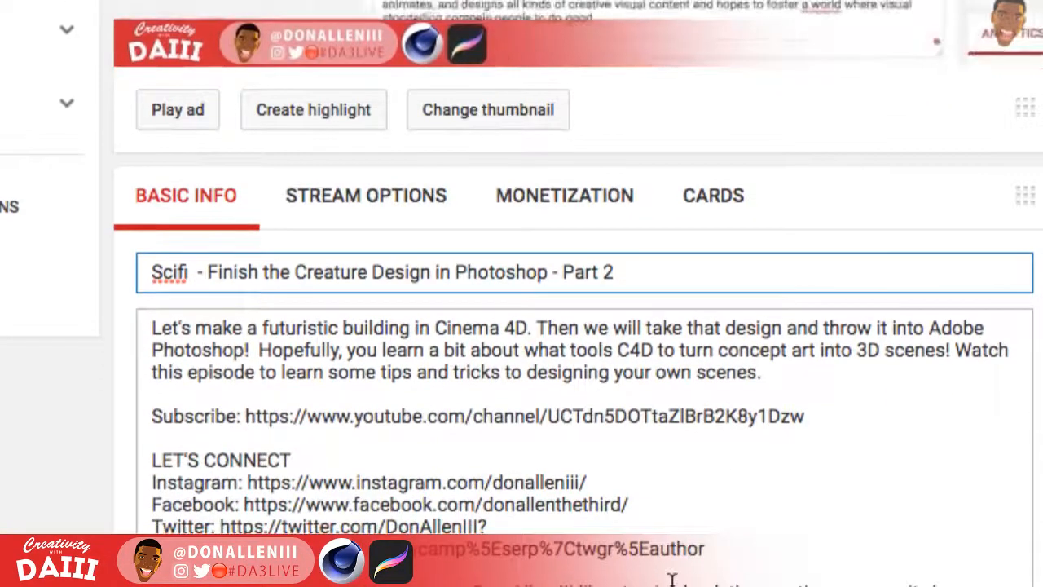
type(" Bu")
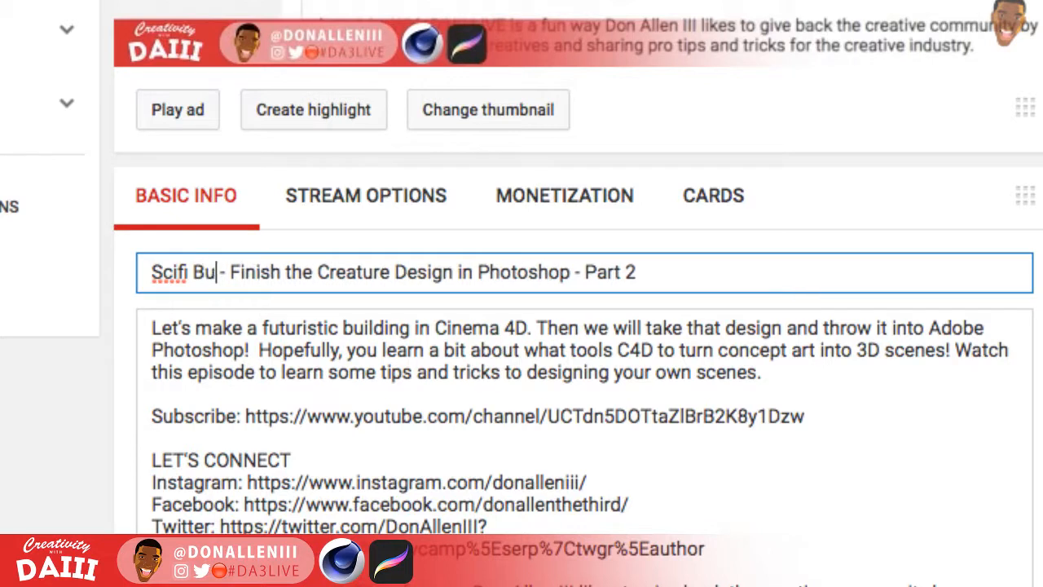
type("ilding")
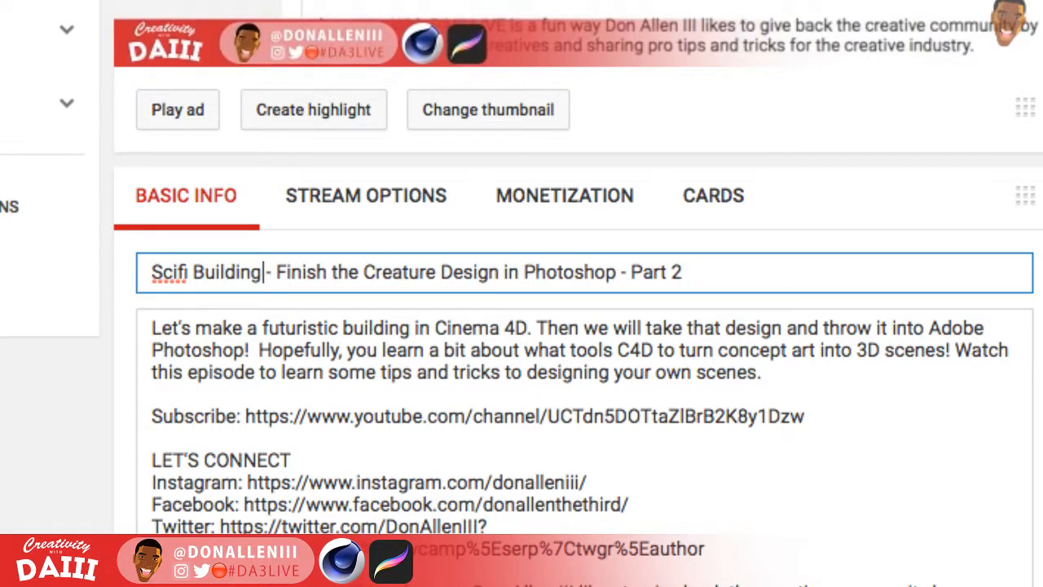
type(" Tuto")
key("BackSpace")
key("BackSpace")
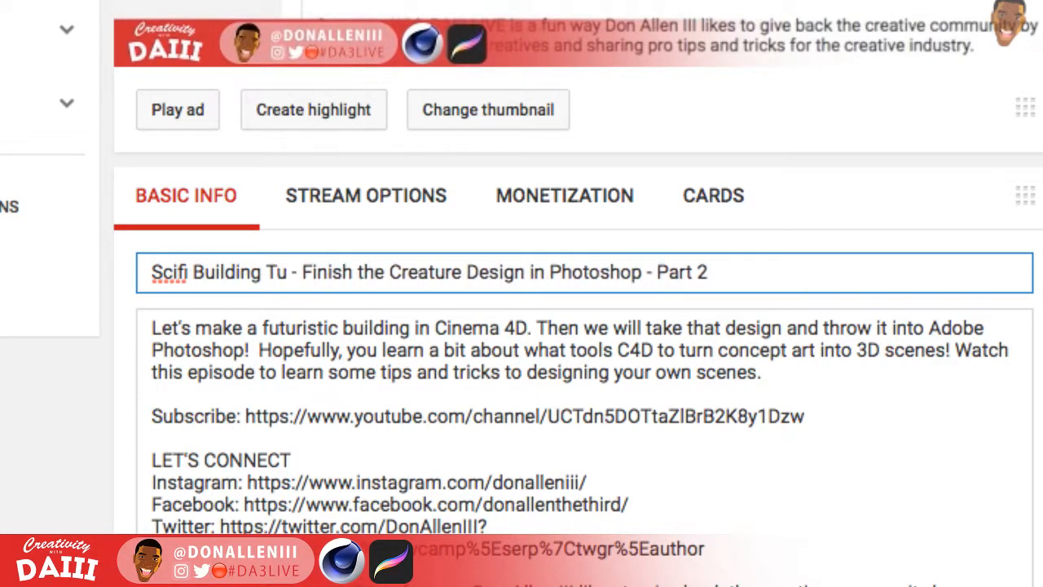
type("torial")
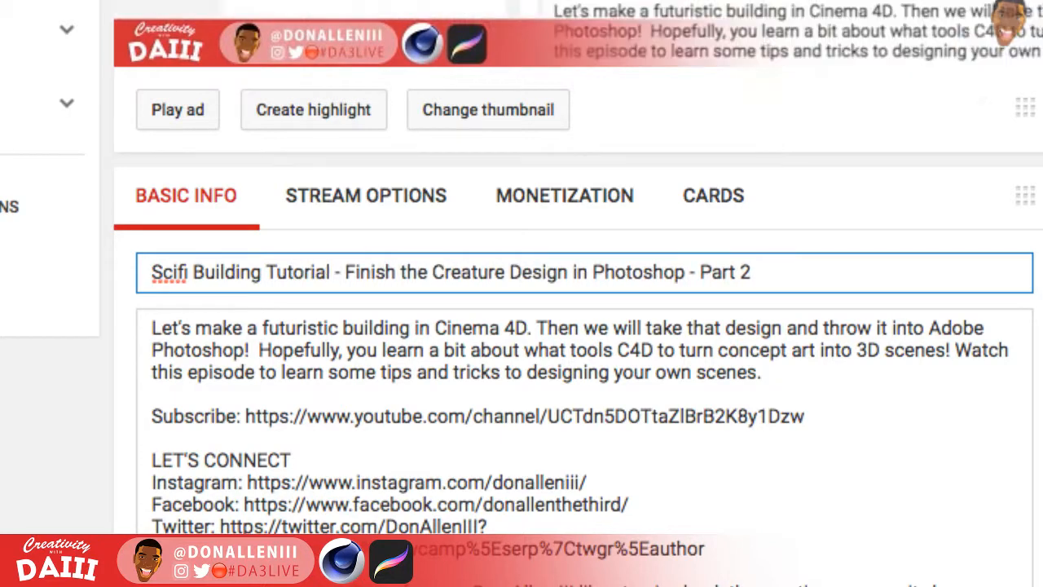
- Split "Scifi" into "Sci fi" at the start of the stream title
right_click(175, 272)
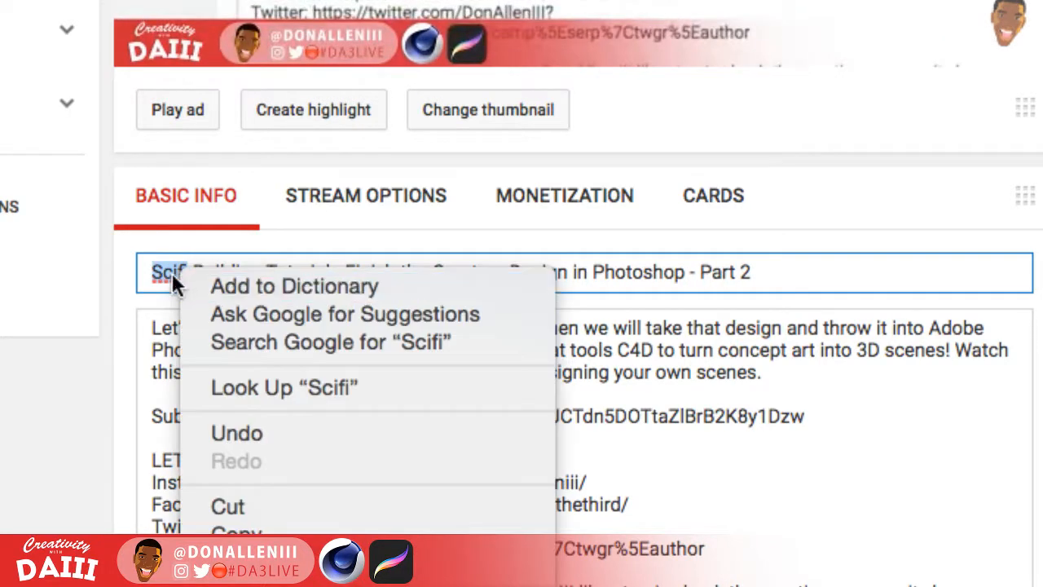
key("Escape")
double_click(188, 273)
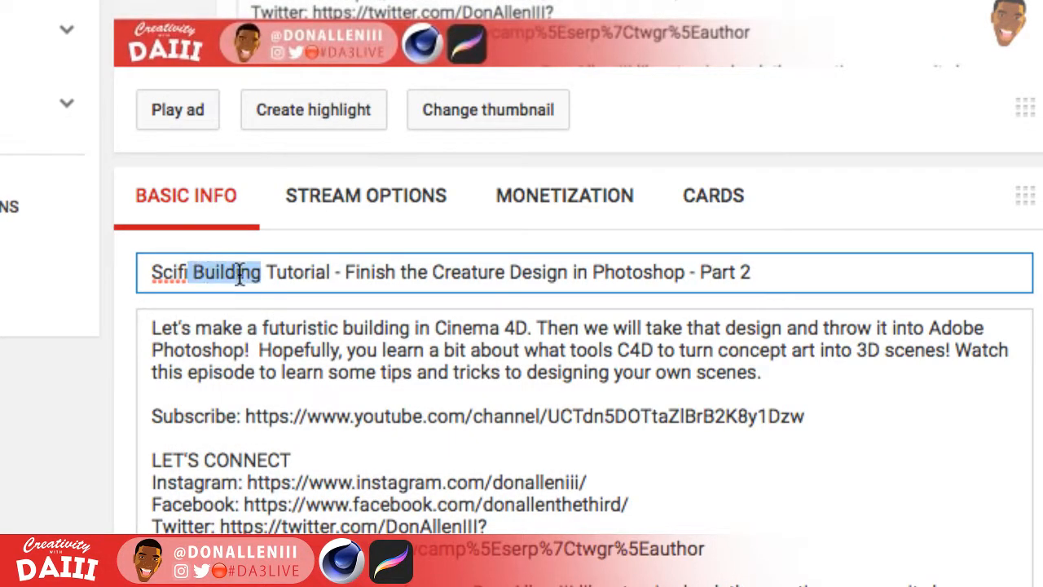
key("Left")
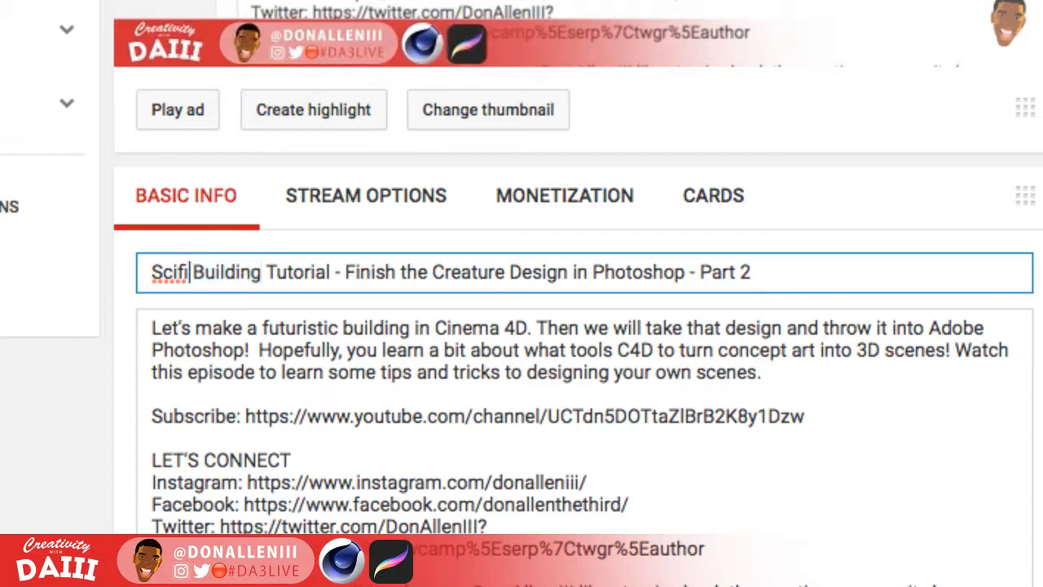
left_click(185, 272)
- Shorten the rest of the stream title by removing "Finish the Creature Design in Photoshop -" and changing the part number to 1
left_click_drag(420, 272, 815, 289)
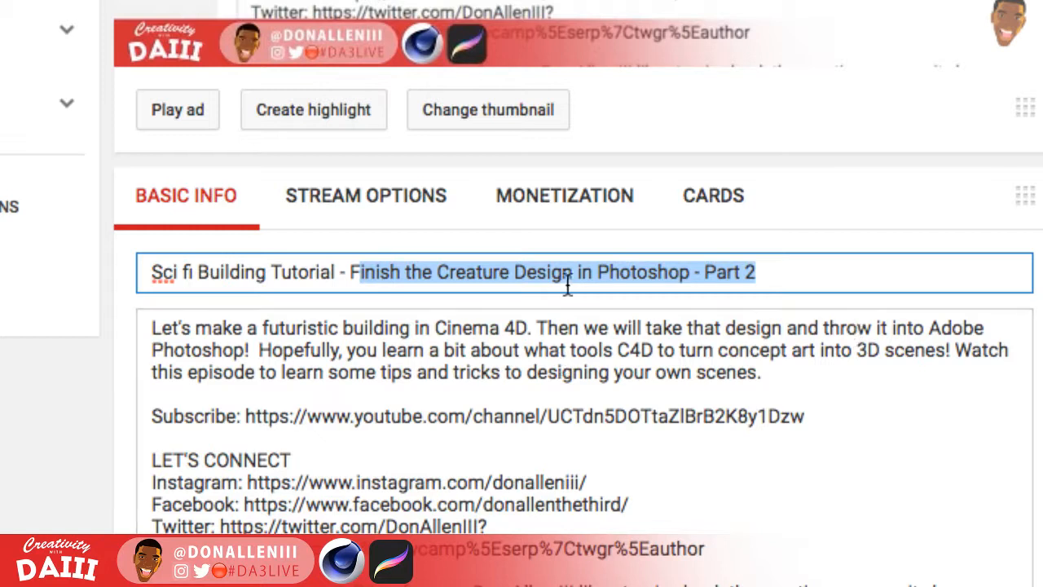
left_click_drag(699, 272, 344, 272)
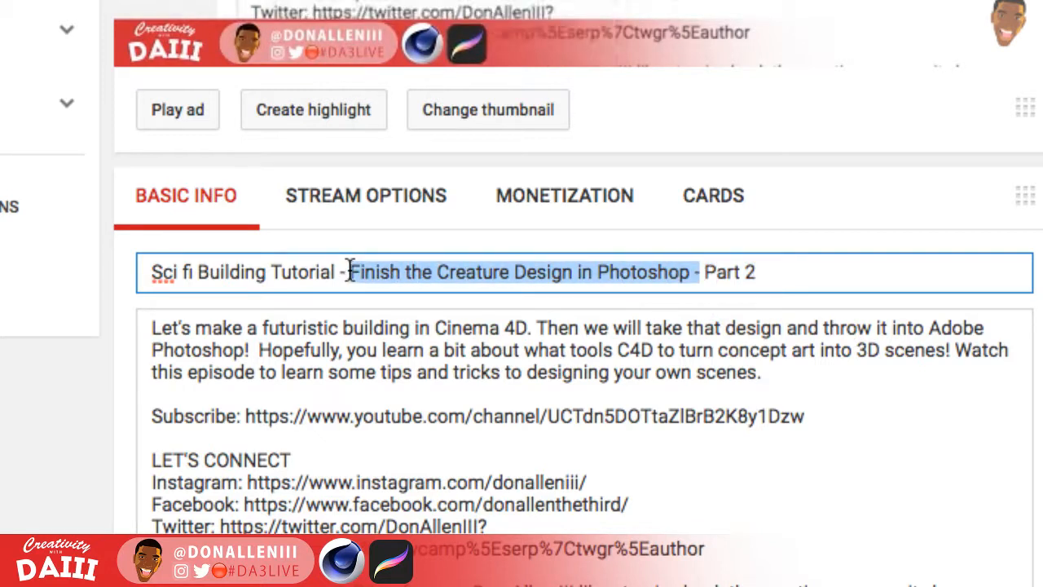
key("BackSpace")
left_click(429, 273)
key("BackSpace")
type("1")
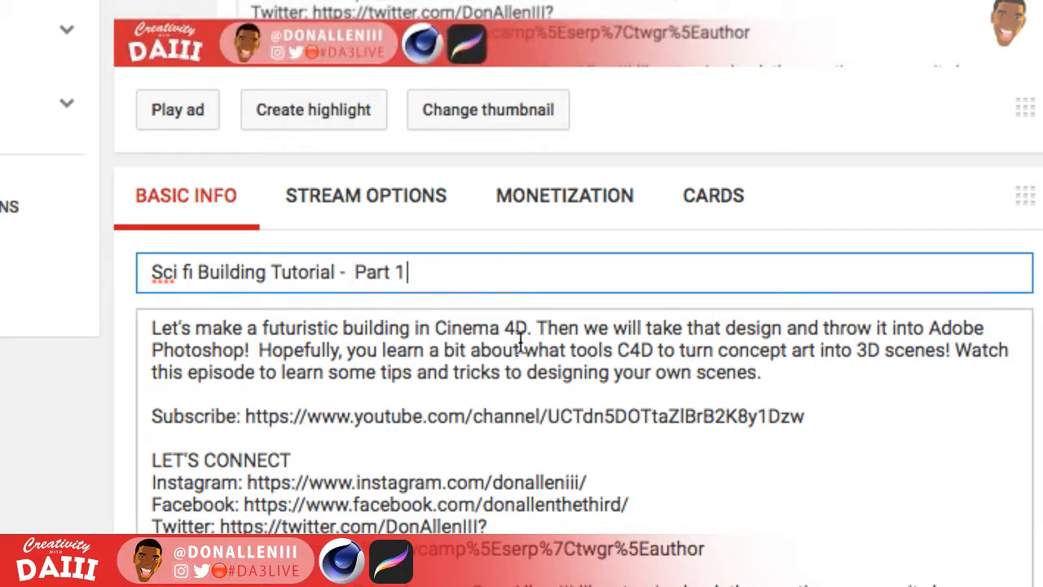
left_click(449, 245)
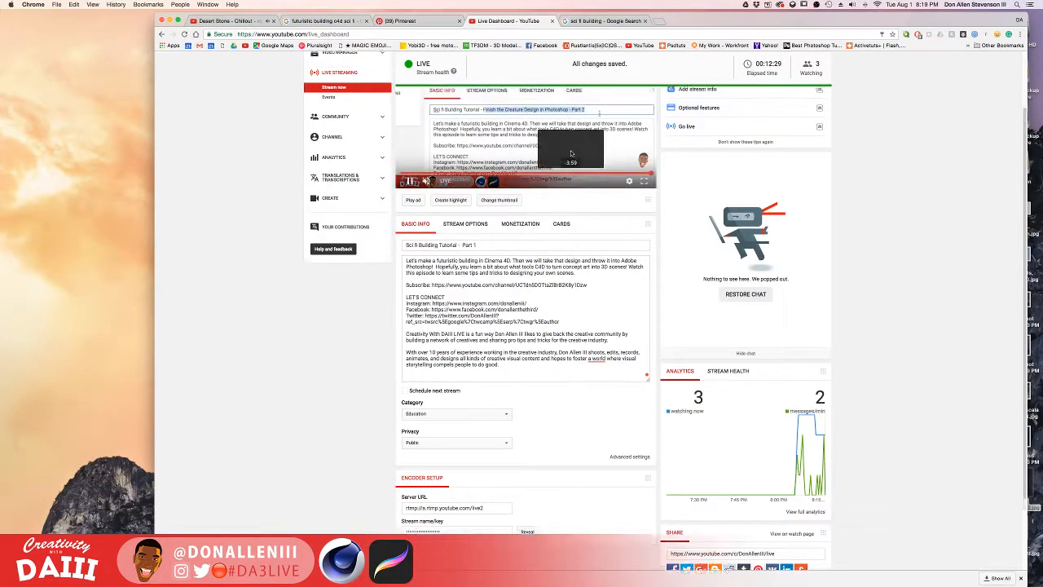
scroll(562, 167, "up", 2)
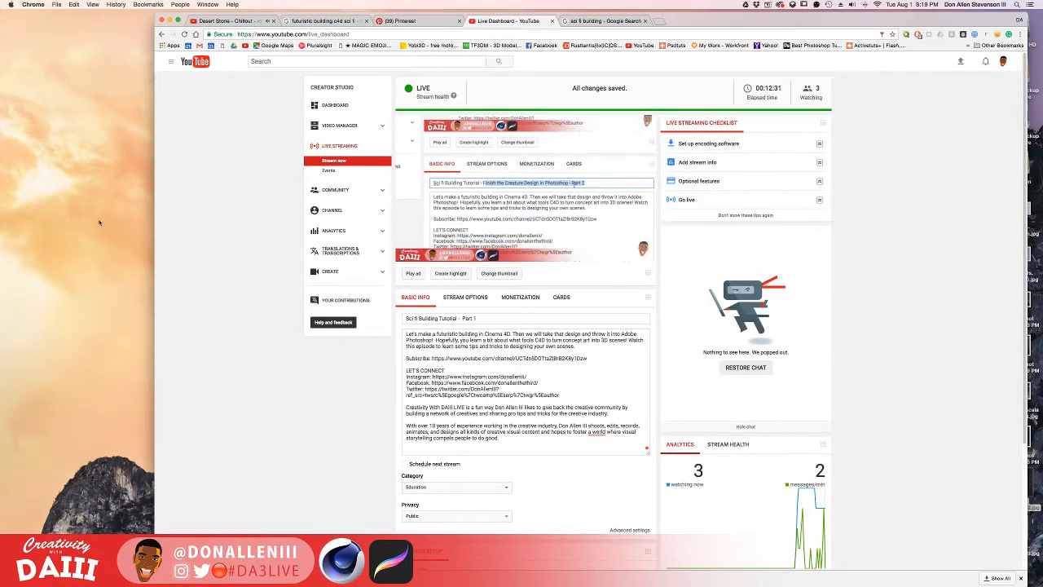
- Switch to the empty Cinema 4D scene, briefly checking the window pattern in Illustrator along the way
key("ctrl+Up")
left_click(360, 42)
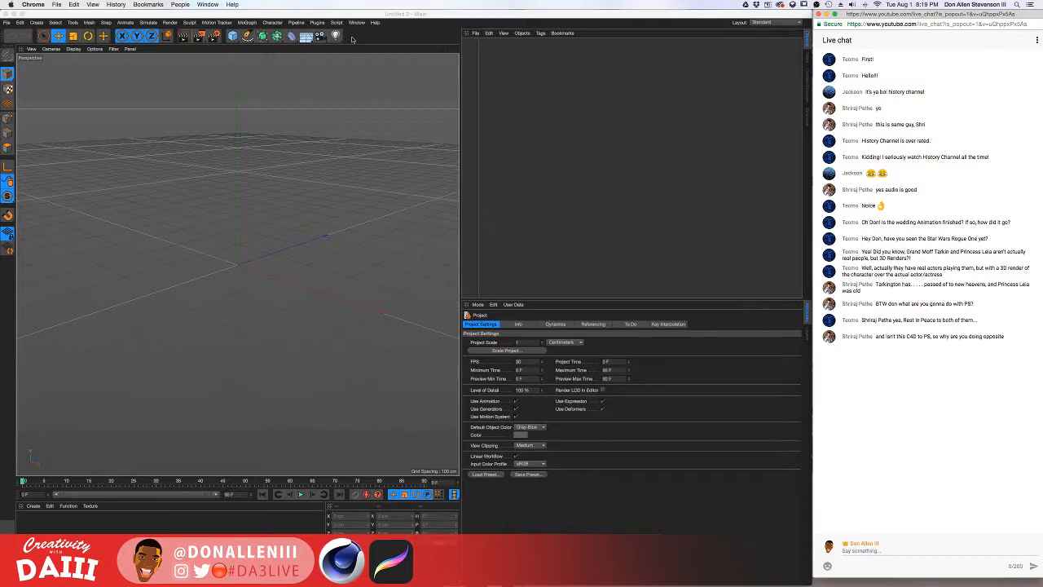
key("ctrl+Up")
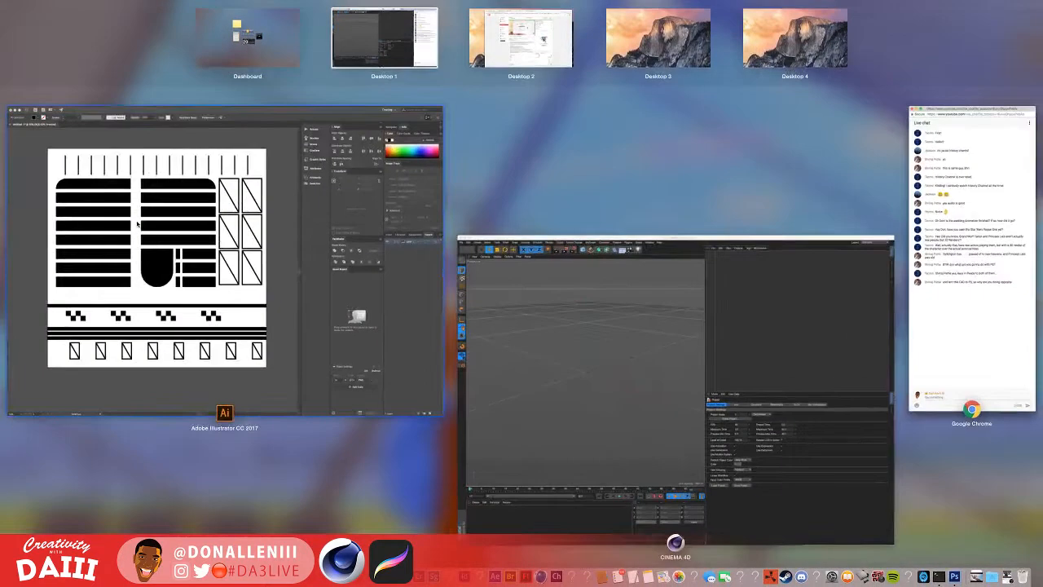
left_click(420, 268)
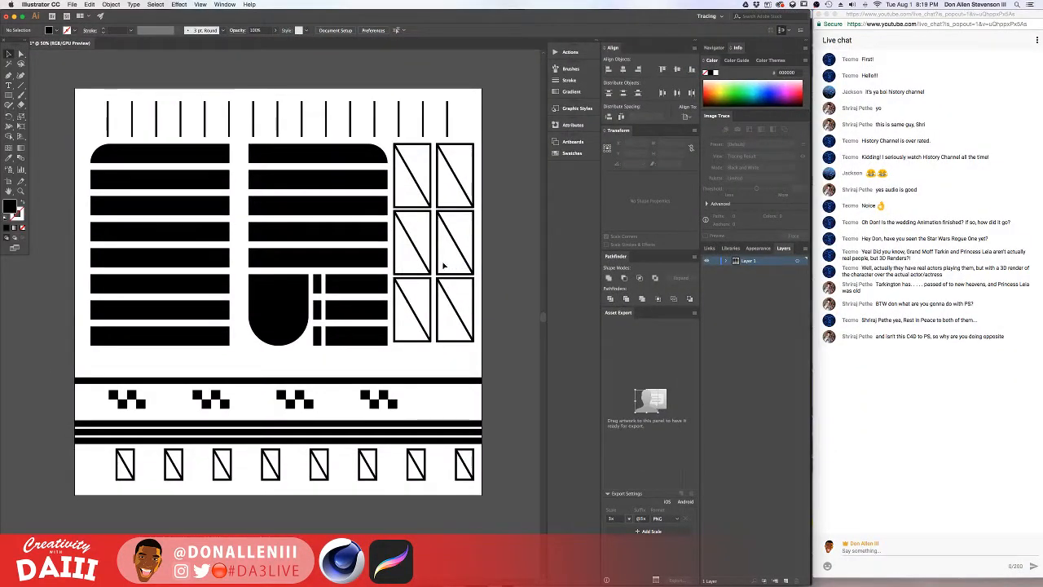
key("ctrl+Up")
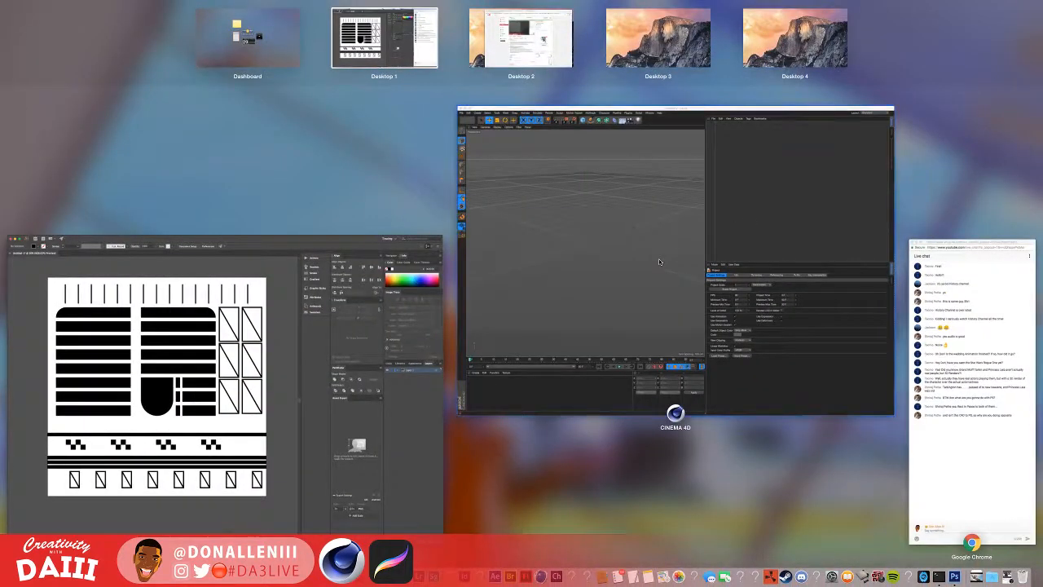
left_click(659, 258)
- Add a cube primitive at the origin of the empty scene
left_click_drag(424, 187, 305, 162, "alt")
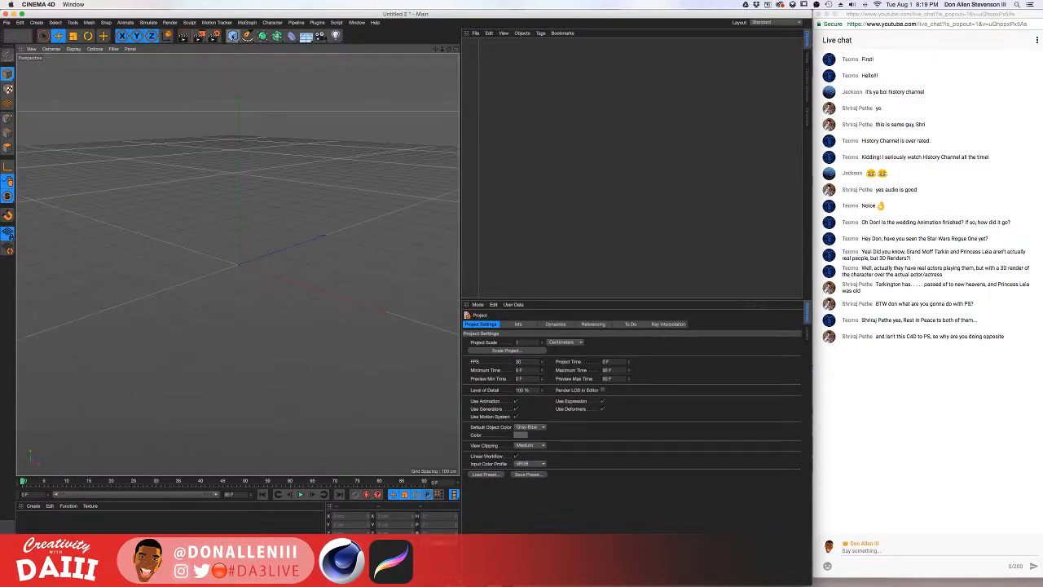
left_click(232, 36)
left_click(298, 48)
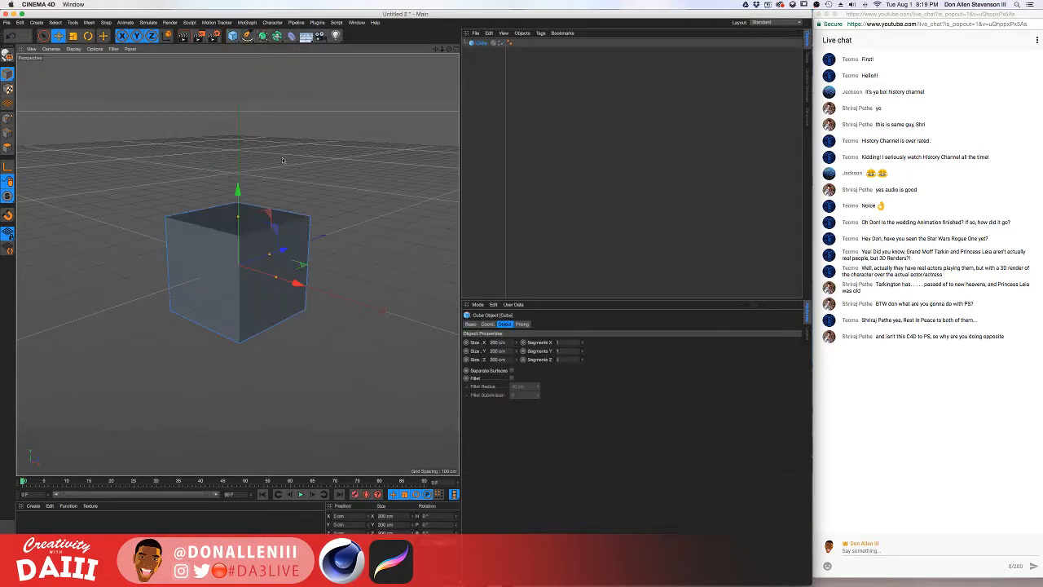
middle_click_drag(295, 226, 380, 175, "alt")
left_click_drag(380, 175, 302, 114, "alt")
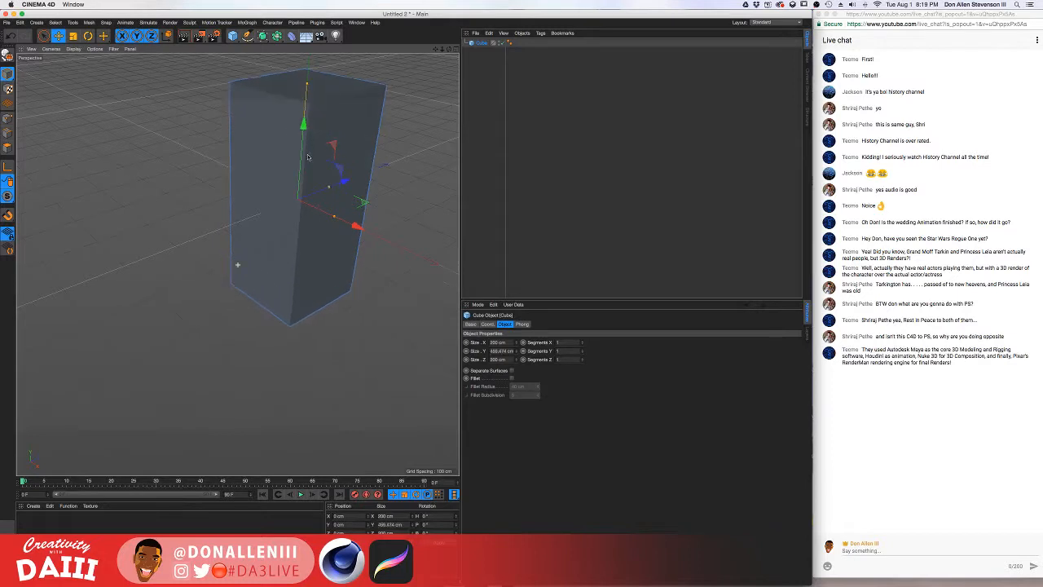
middle_click_drag(302, 114, 287, 181, "alt")
key("super+z")
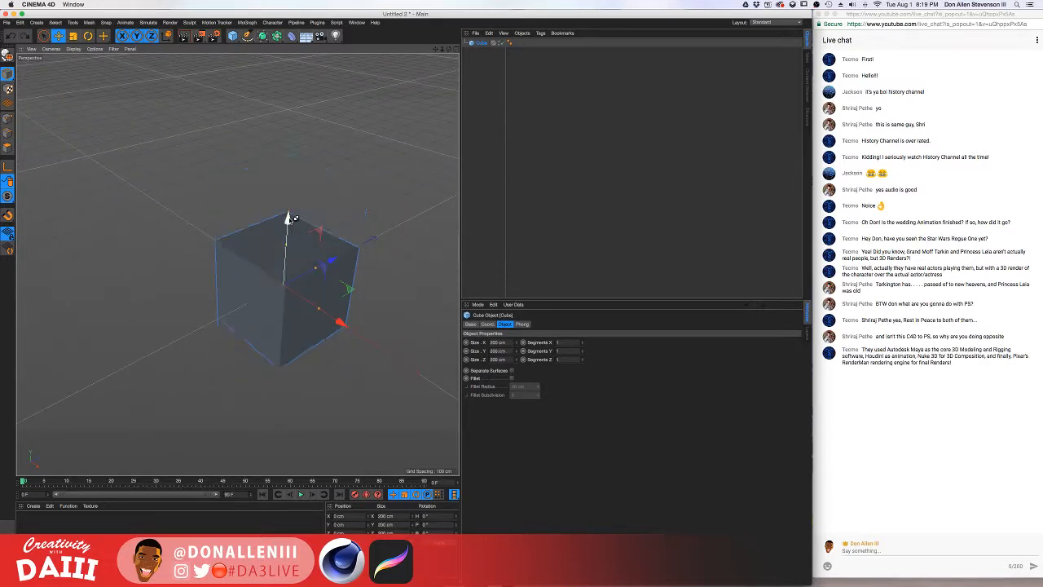
left_click(9, 169)
middle_click_drag(229, 389, 239, 255, "alt")
mouse_move(304, 109)
left_mouse_down("alt")
mouse_move(308, 81)
mouse_move(297, 112)
left_mouse_up("alt")
key("super+z")
key("super+z")
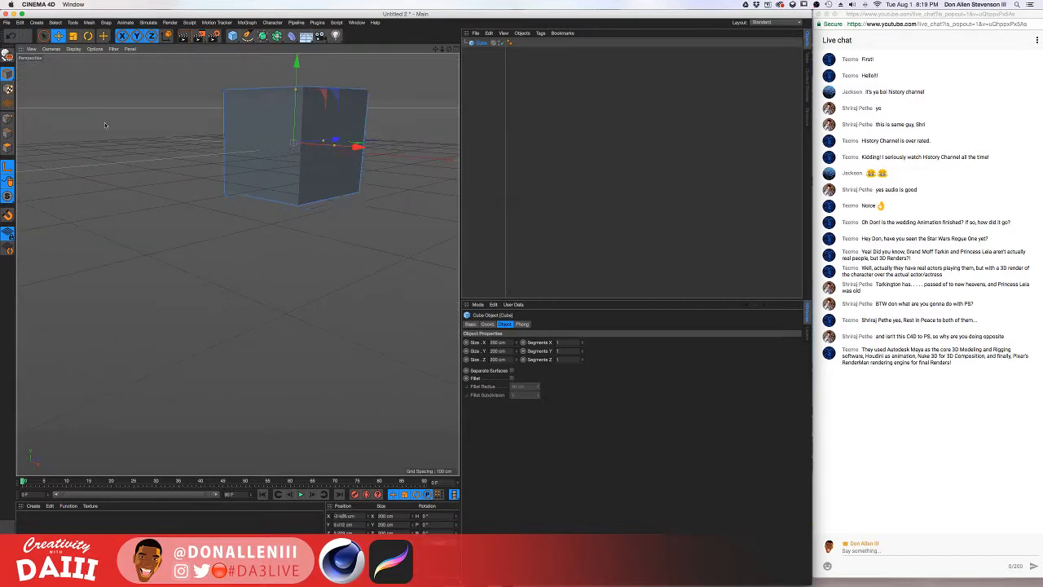
middle_click_drag(246, 133, 237, 167, "alt")
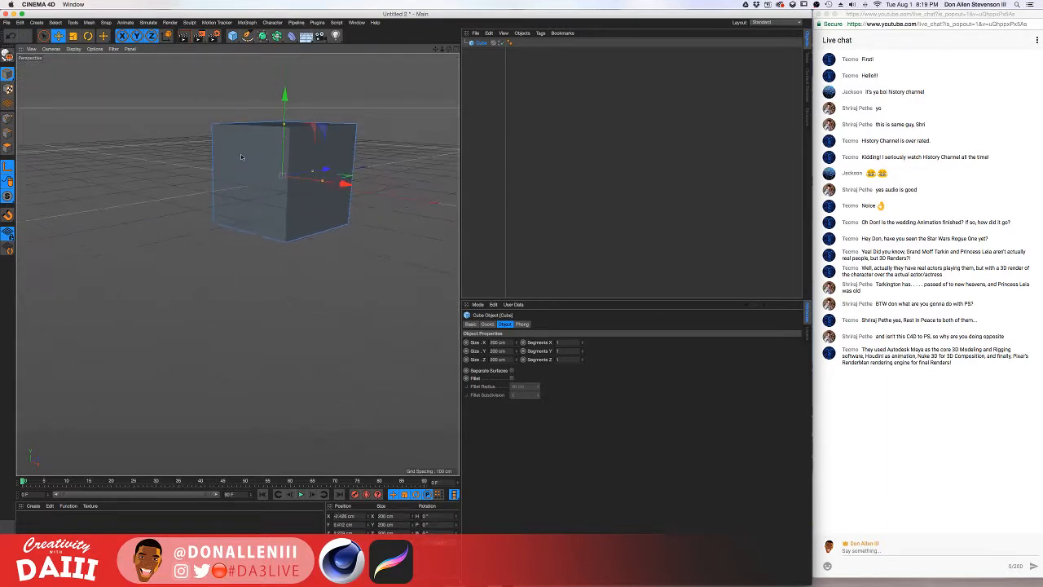
mouse_move(285, 96)
left_mouse_down()
mouse_move(284, 130)
mouse_move(284, 87)
left_mouse_up()
key("super+z")
key("super+z")
- Stretch the cube into a tower about 971 cm tall and raise it to about 477 cm in Y so its base meets the ground
left_click_drag(286, 128, 285, 61)
scroll(237, 264, "down", 3)
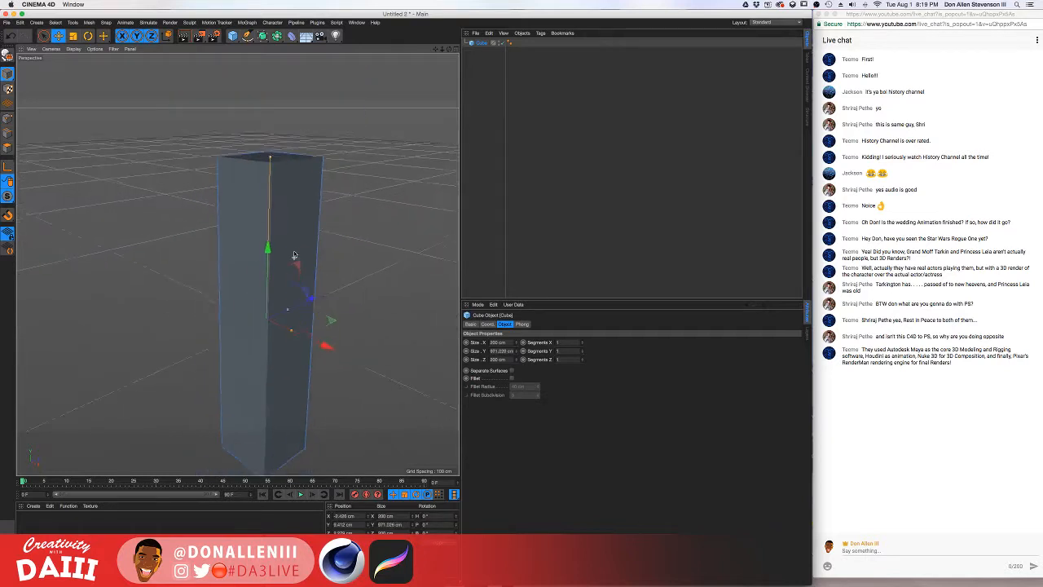
left_click_drag(272, 243, 285, 95)
middle_click_drag(236, 263, 228, 373, "alt")
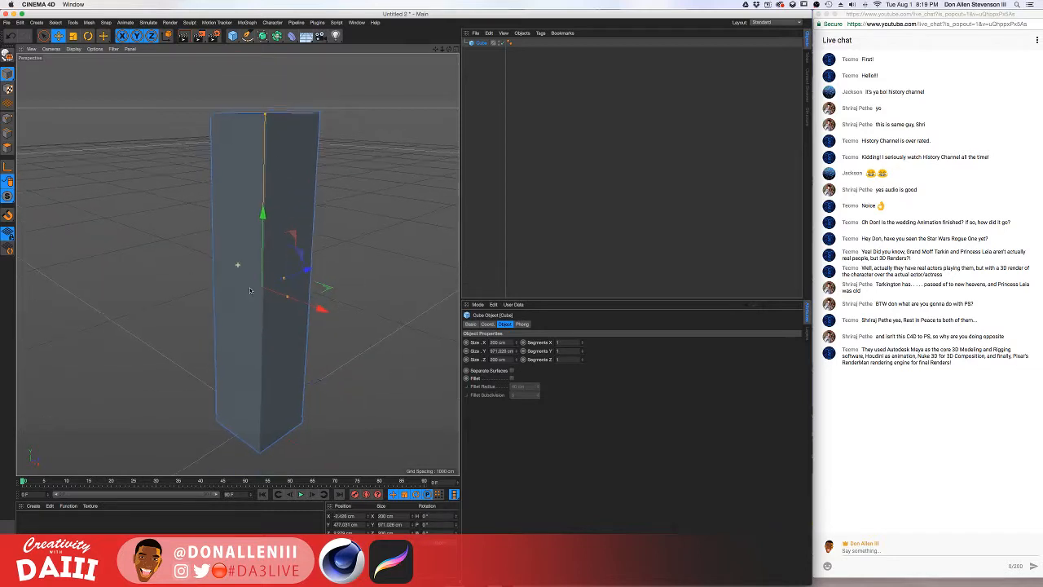
left_click_drag(245, 300, 283, 304, "alt")
left_click_drag(354, 303, 356, 287, "alt")
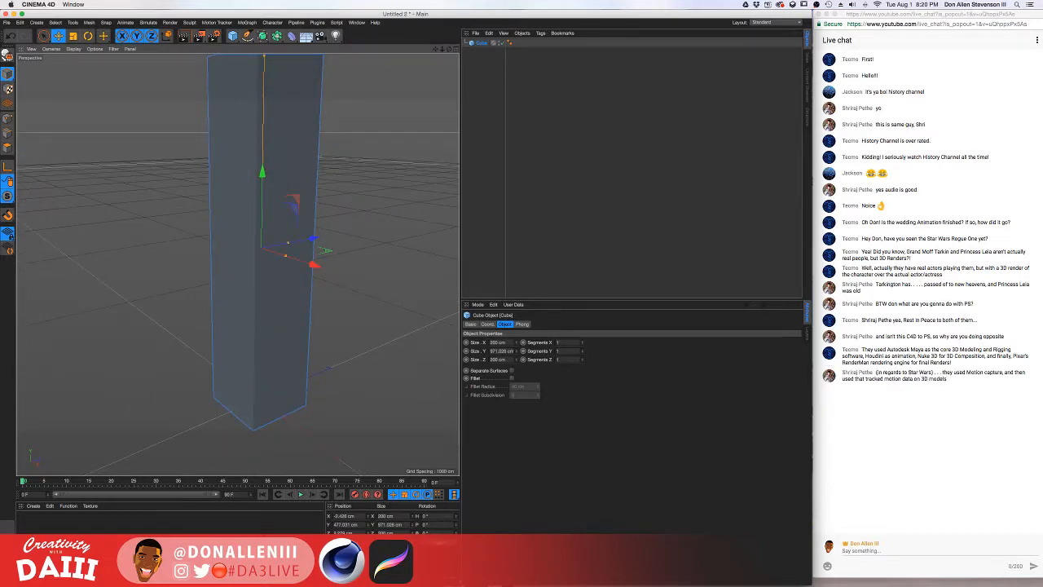
- Create a new material and show its Color channel settings in the Material Editor
key("super+n")
double_click(33, 520)
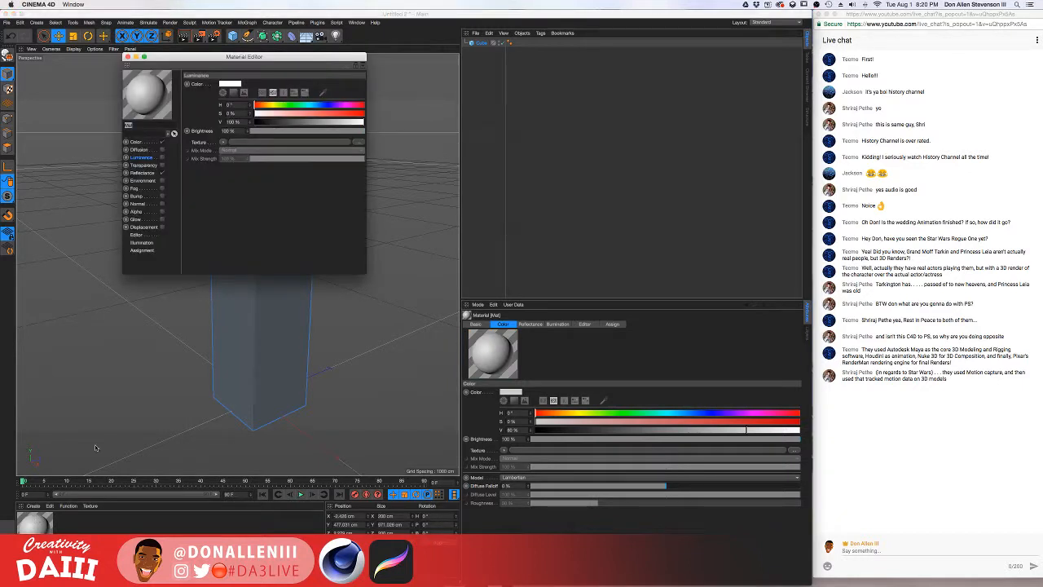
left_click_drag(288, 59, 623, 124)
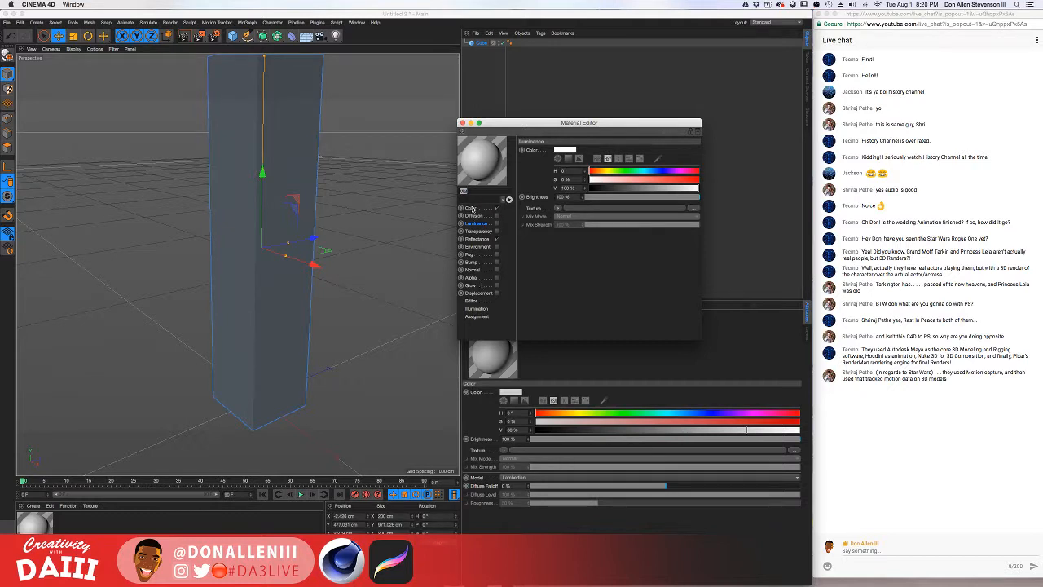
left_click(471, 209)
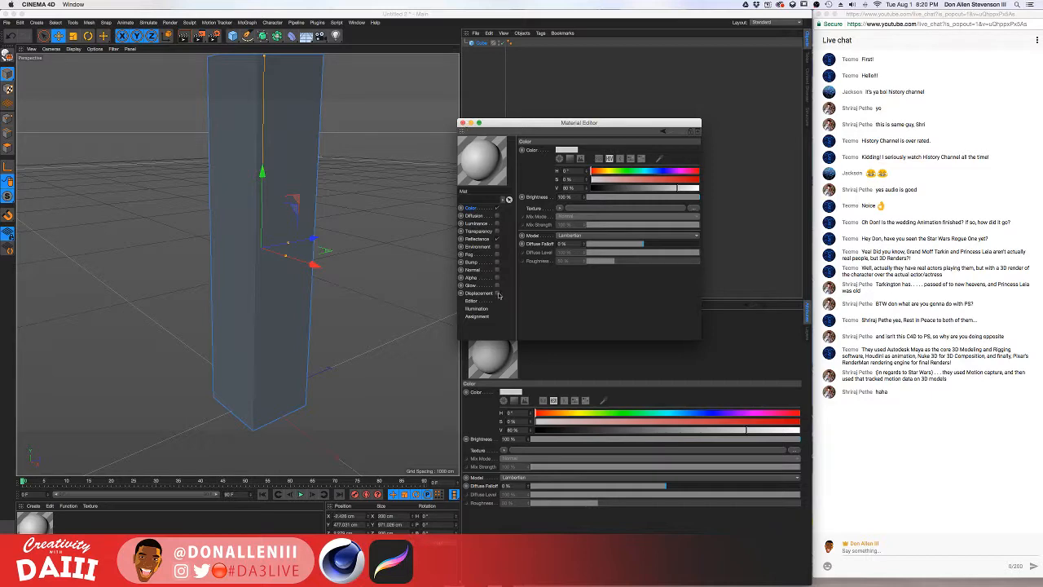
- Load "buisinf panel.png" from the "Sci Building youtube series" folder as the Color texture, accepting a copy at the project location
left_click(558, 211)
left_click(568, 226)
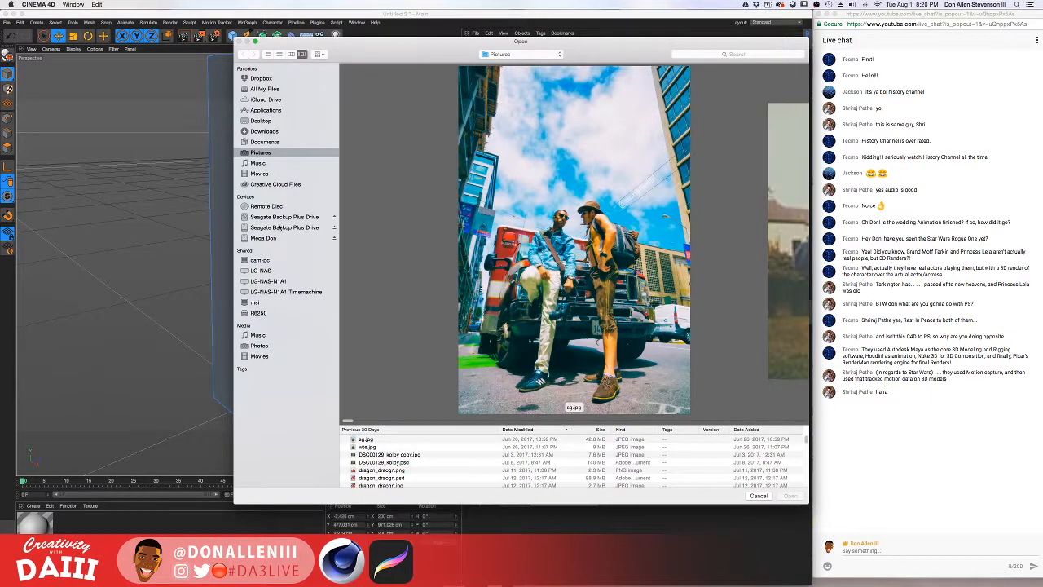
left_click(279, 228)
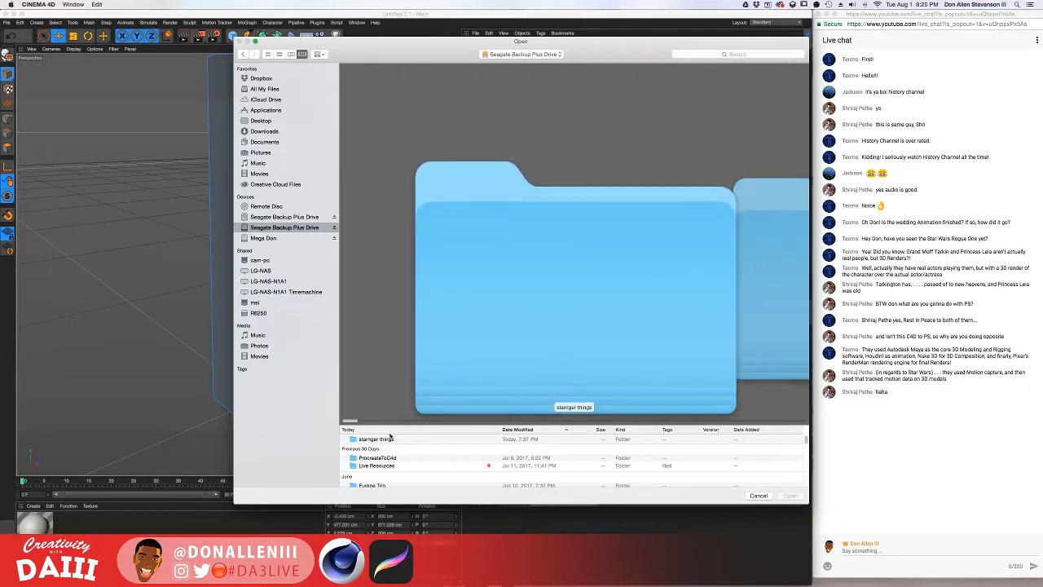
double_click(389, 437)
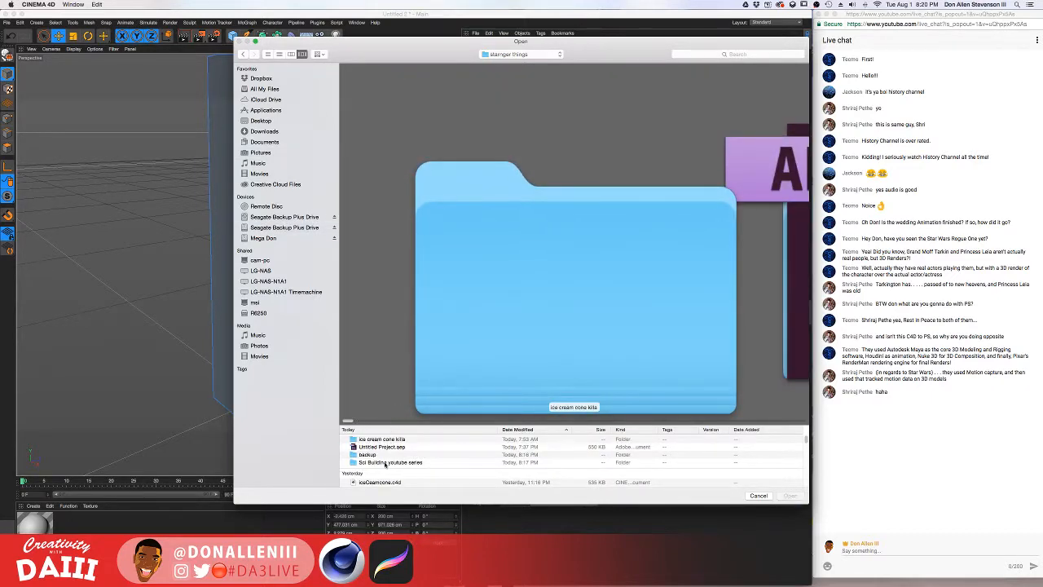
double_click(386, 462)
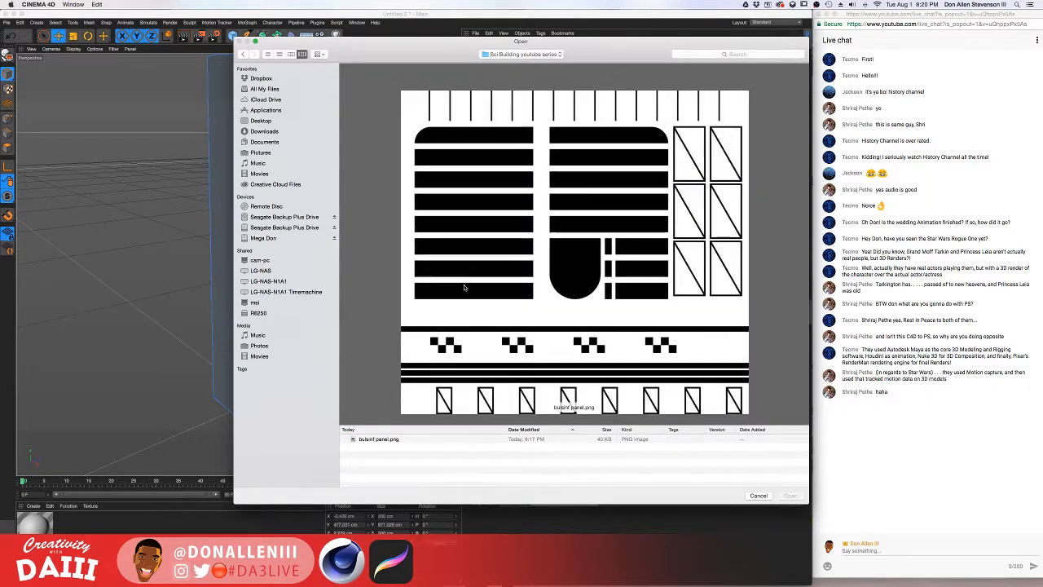
left_click(383, 439)
left_click(792, 496)
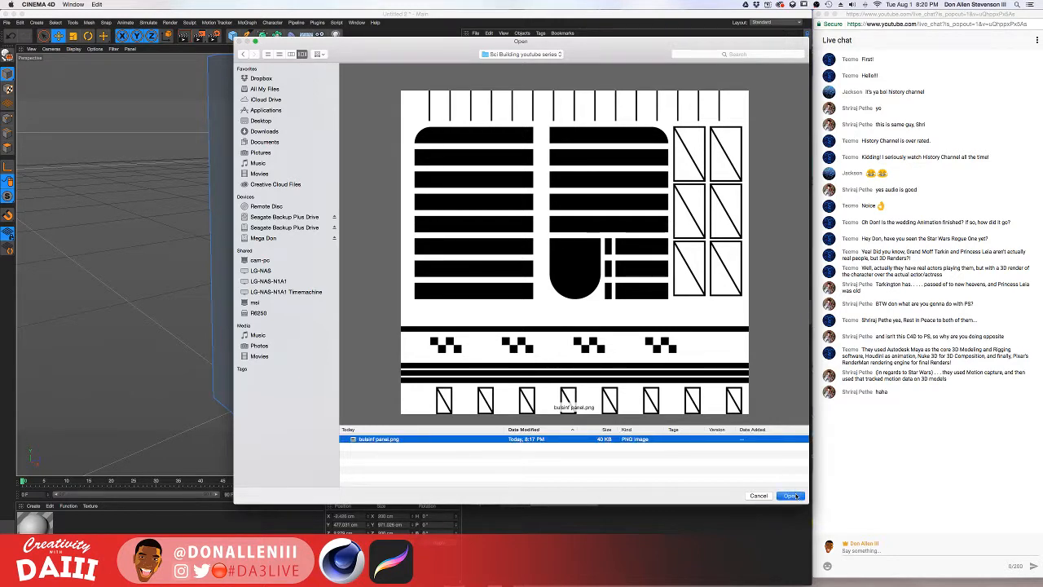
left_click(583, 189)
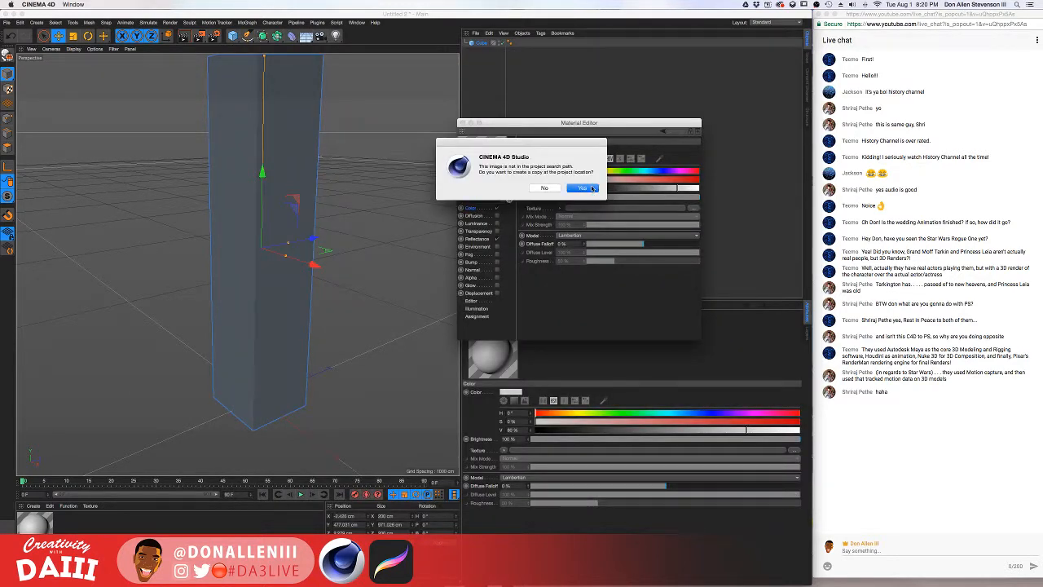
left_click(463, 122)
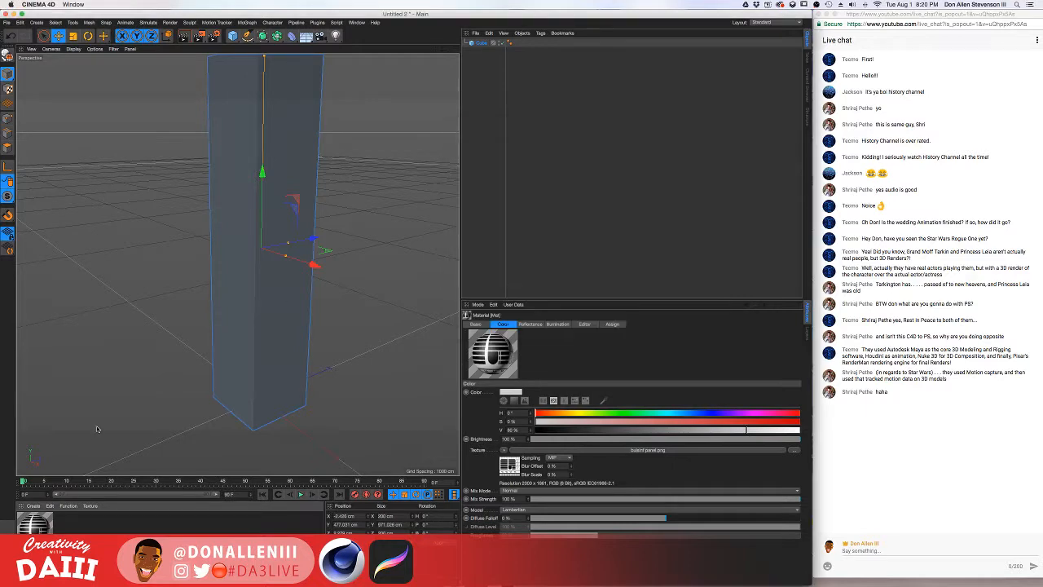
- Apply the window-pattern material to the tower and preview-render the perspective view from different angles
left_click_drag(236, 277, 259, 246)
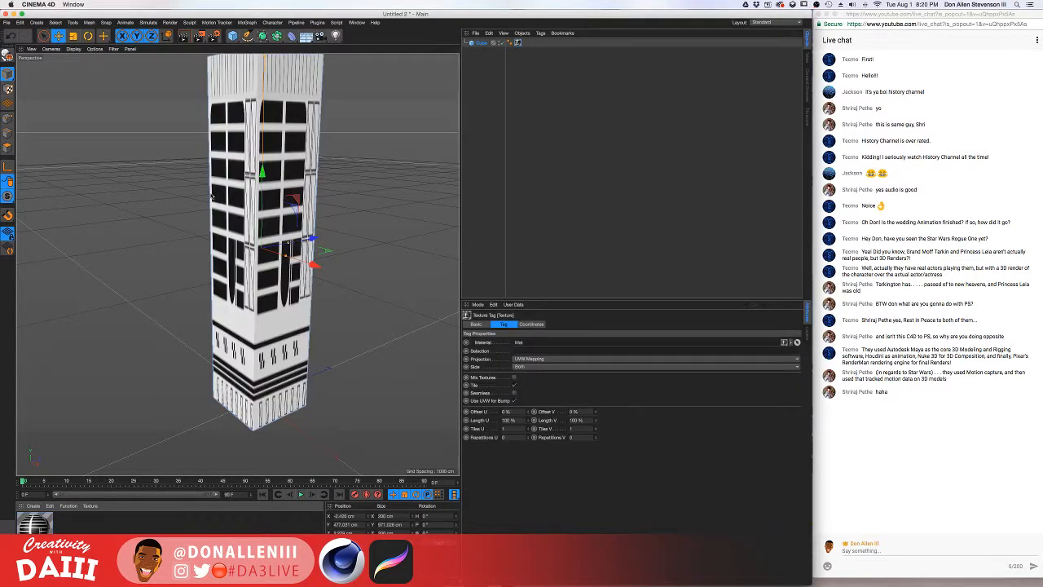
mouse_move(204, 209)
left_mouse_down("alt")
mouse_move(214, 209)
mouse_move(167, 211)
mouse_move(212, 210)
mouse_move(174, 214)
mouse_move(207, 203)
left_mouse_up("alt")
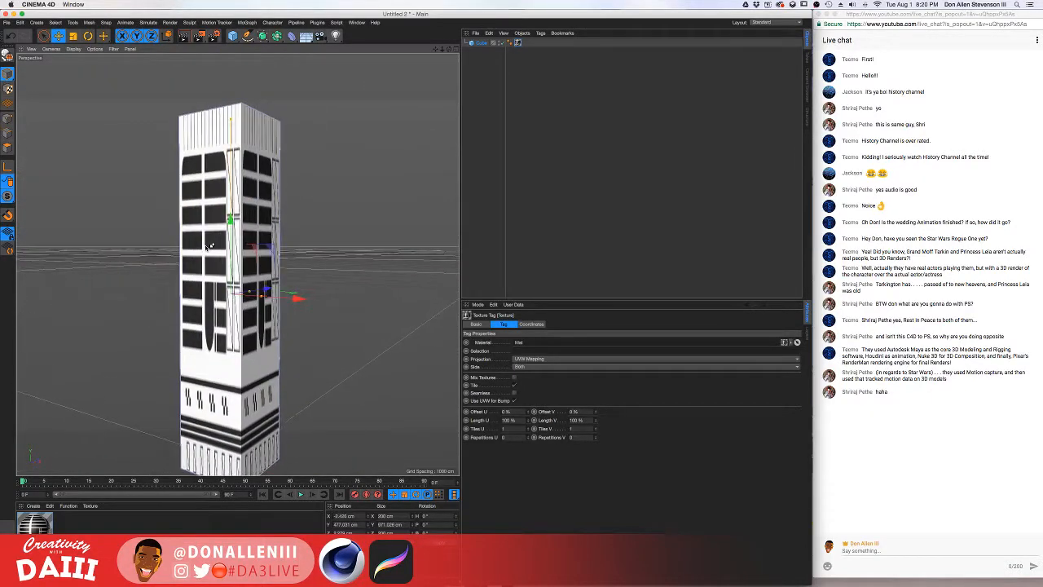
key("super+r")
left_click_drag(209, 246, 231, 230, "alt")
key("super+r")
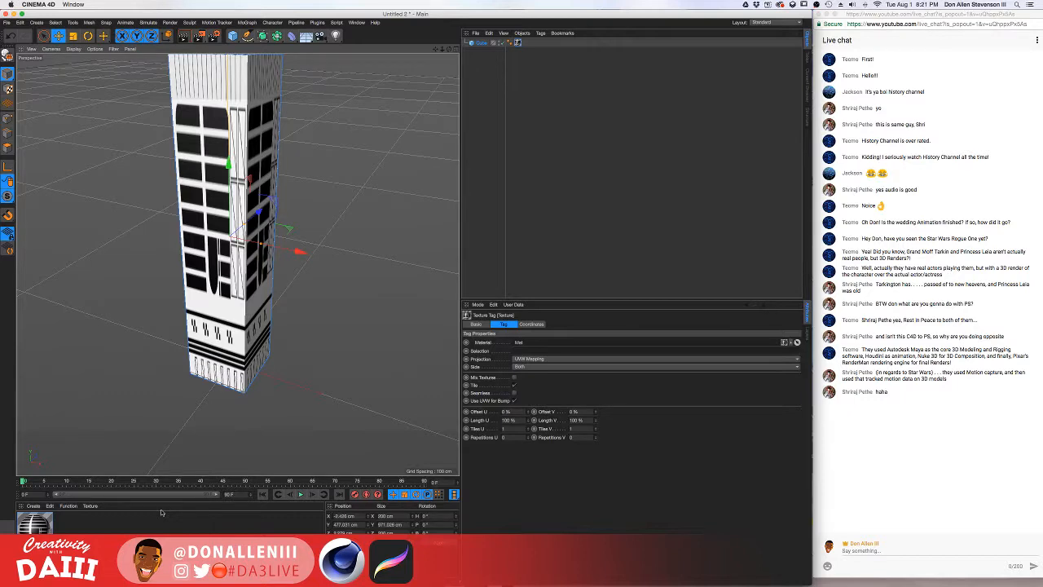
- Examine from above how the window pattern is mapped onto the tower's top face and sides
left_click_drag(236, 273, 267, 351, "alt")
scroll(264, 308, "up", 5)
left_click_drag(264, 308, 325, 237, "alt")
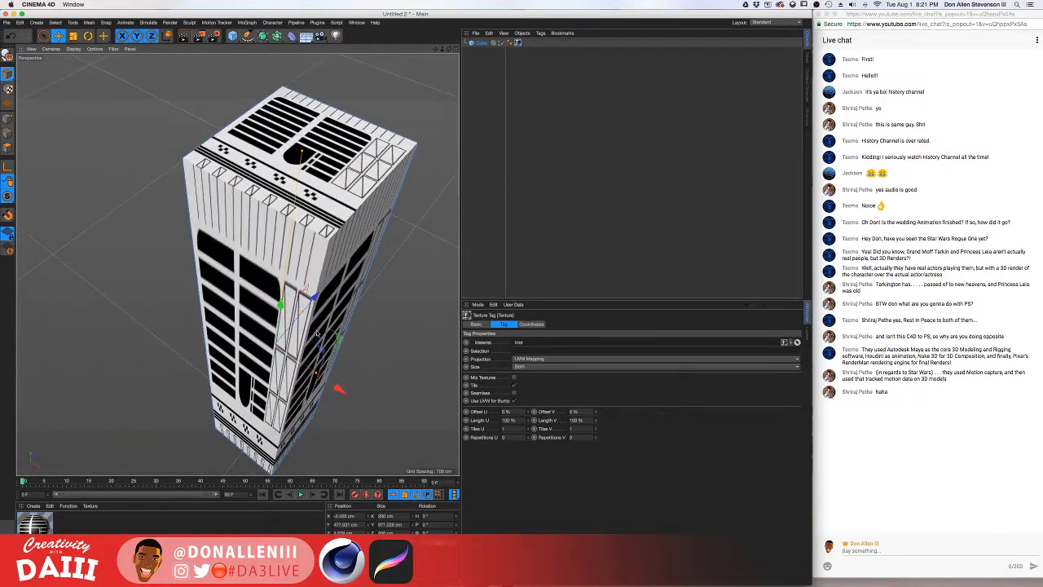
- Enable the window-pattern material's Bump channel and load "buisinf panel.png" as its texture, accepting a copy at the project location
left_click_drag(316, 332, 287, 291, "alt")
left_click(35, 525)
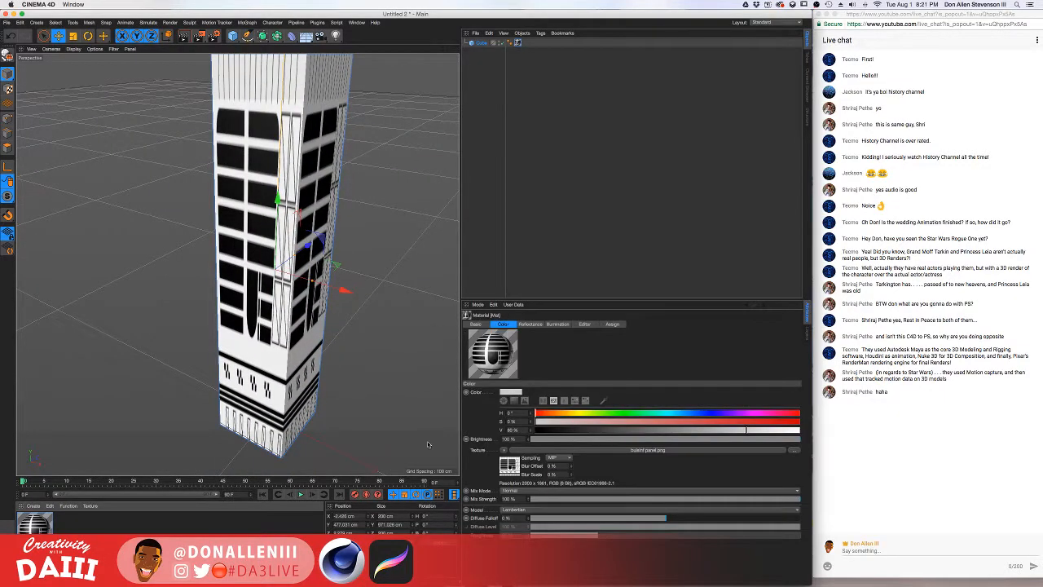
double_click(35, 525)
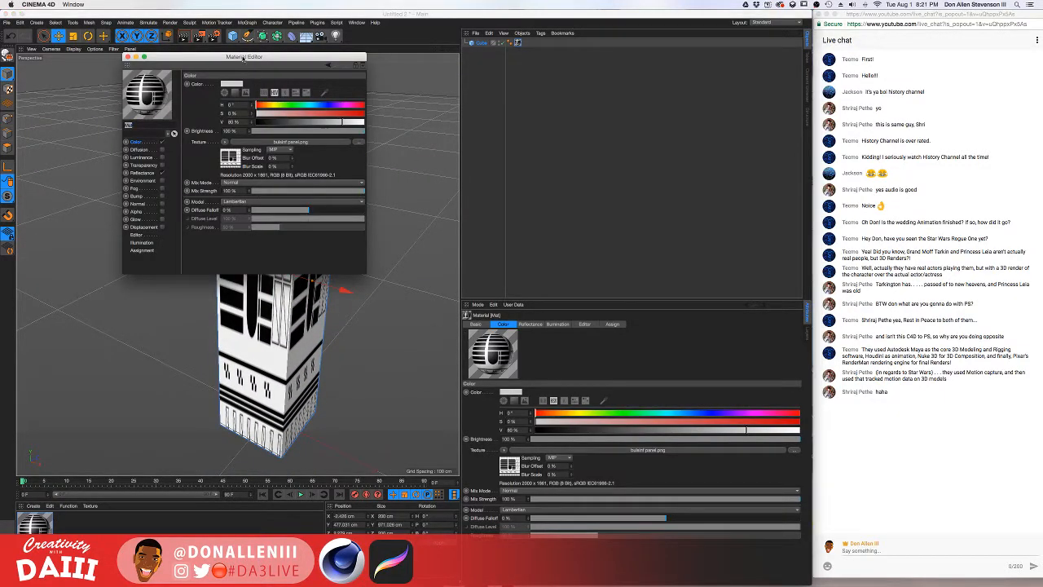
left_click_drag(242, 58, 504, 127)
left_click(420, 263)
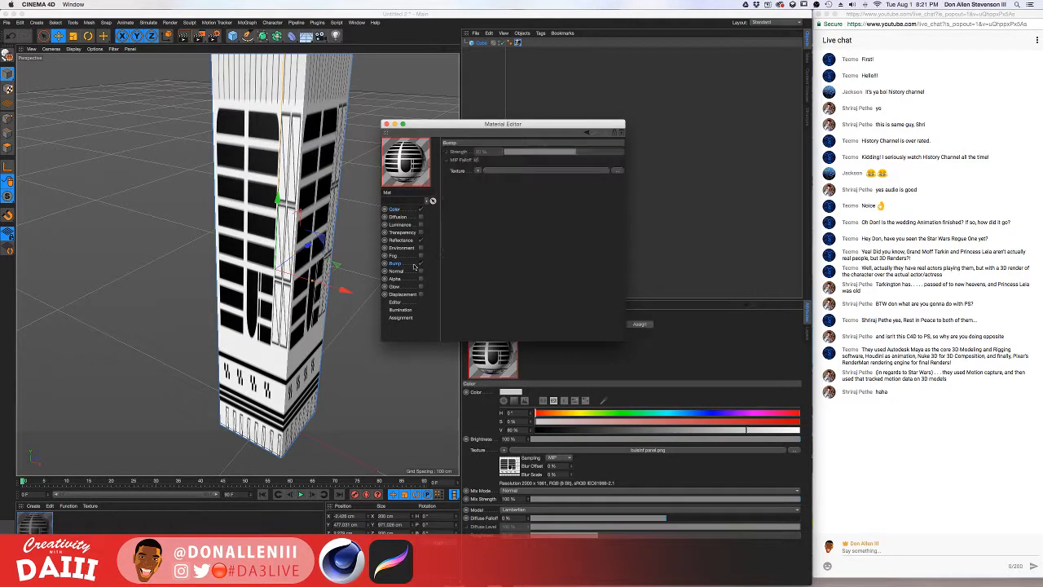
left_click(492, 171)
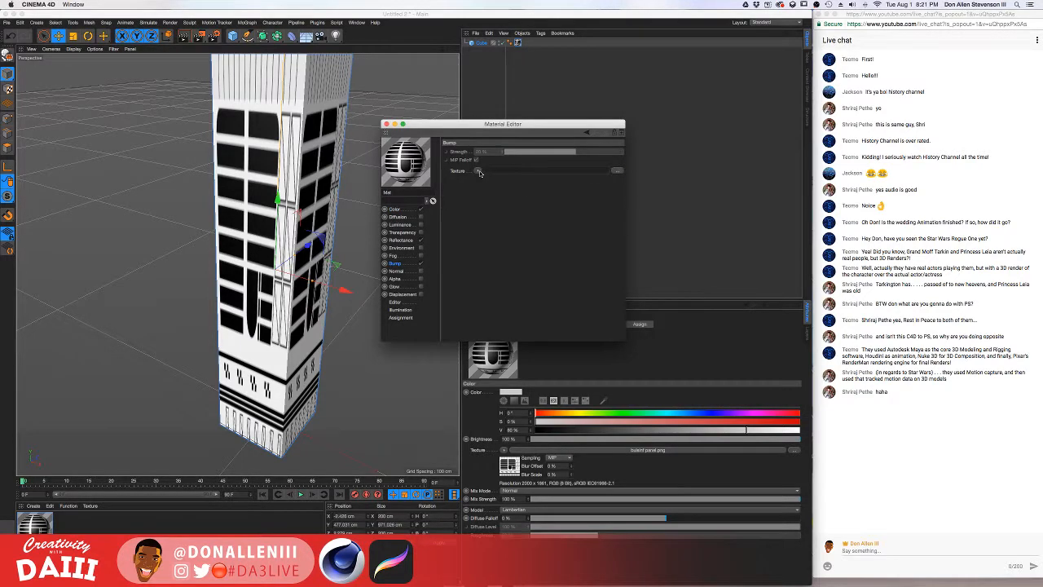
left_click(377, 439)
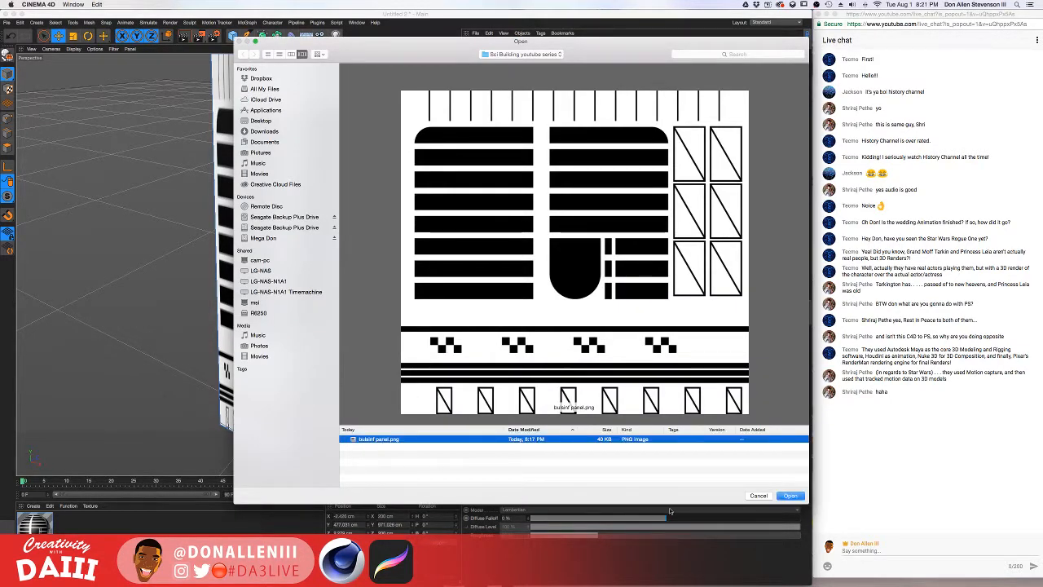
left_click(793, 494)
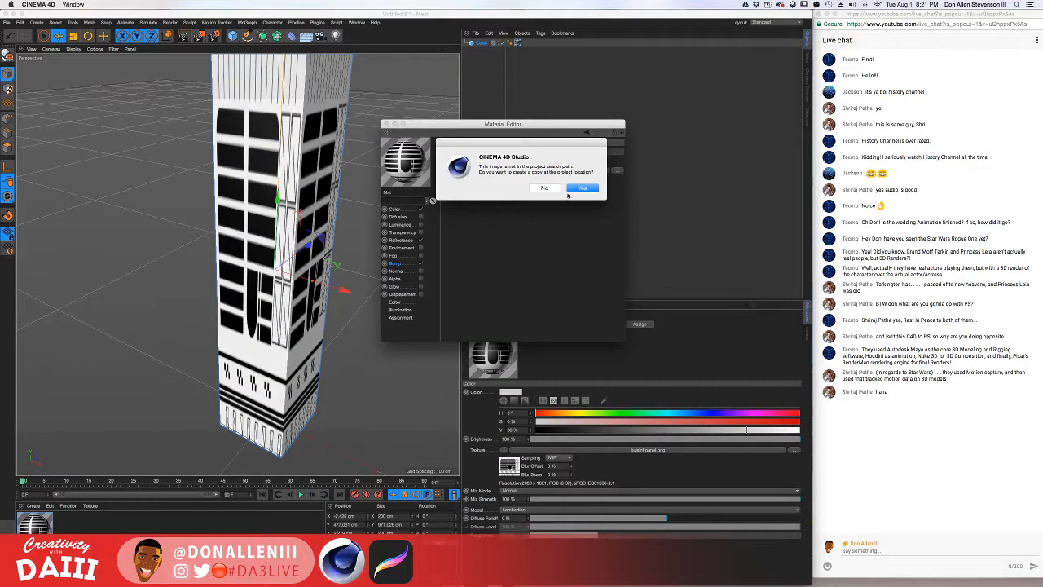
left_click(573, 189)
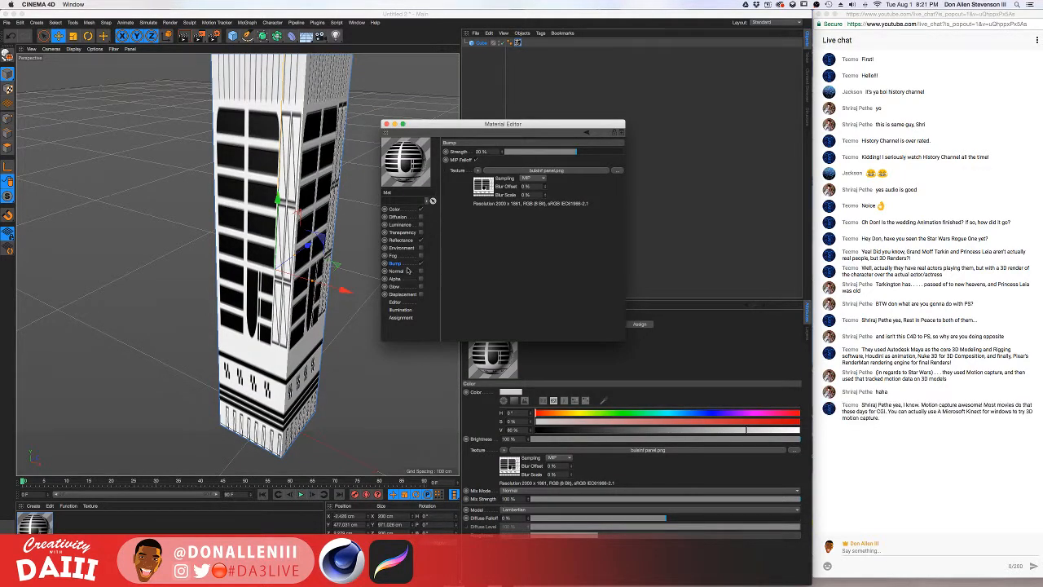
- Raise the Bump strength of the material and preview-render the tower
left_click(603, 154)
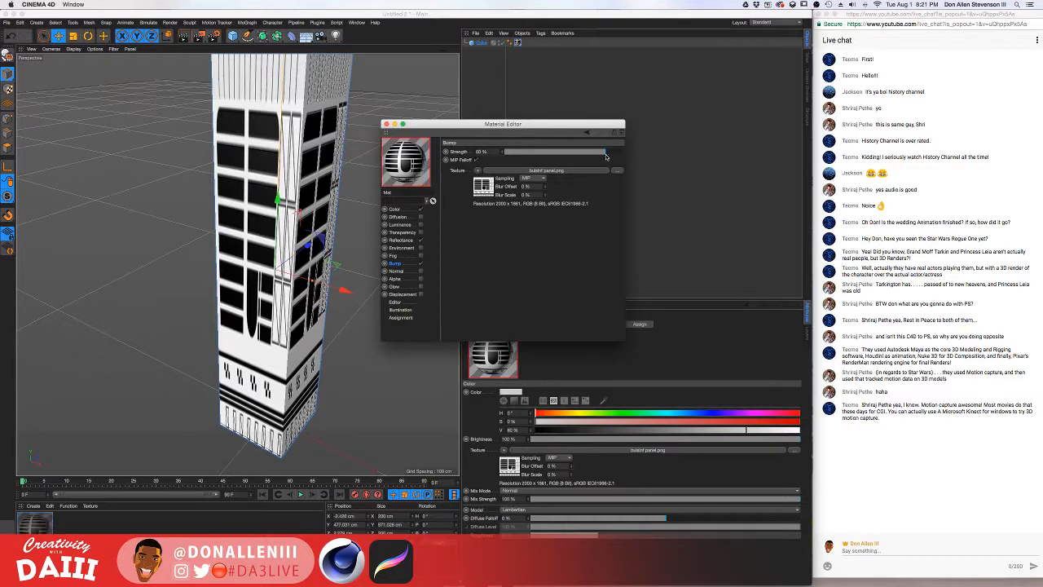
left_click(386, 123)
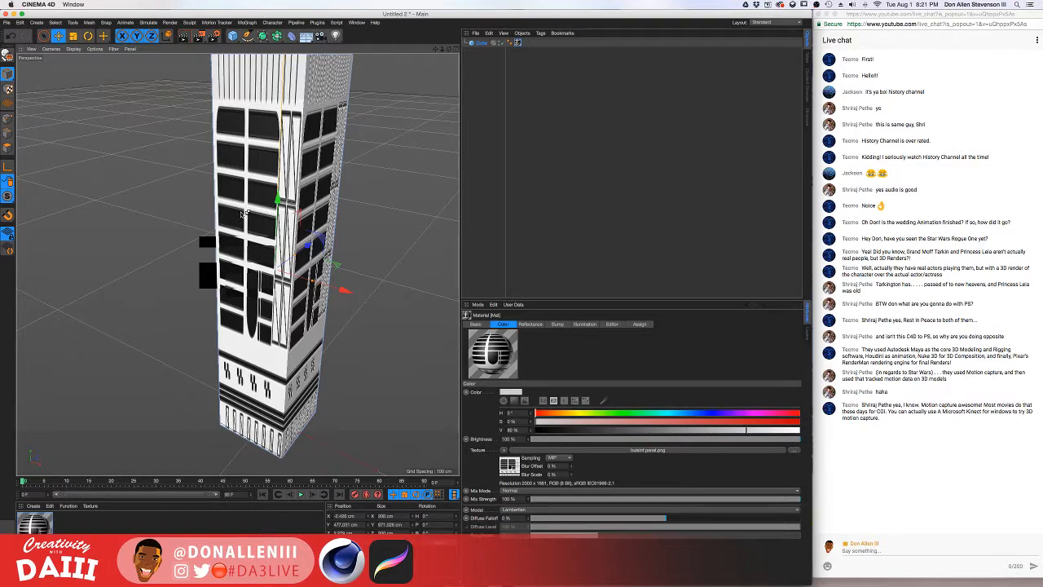
key("super+r")
- Replace the Bump channel with Displacement using "buisinf panel.png", accept a copy at the project location, and preview-render the tower
double_click(34, 522)
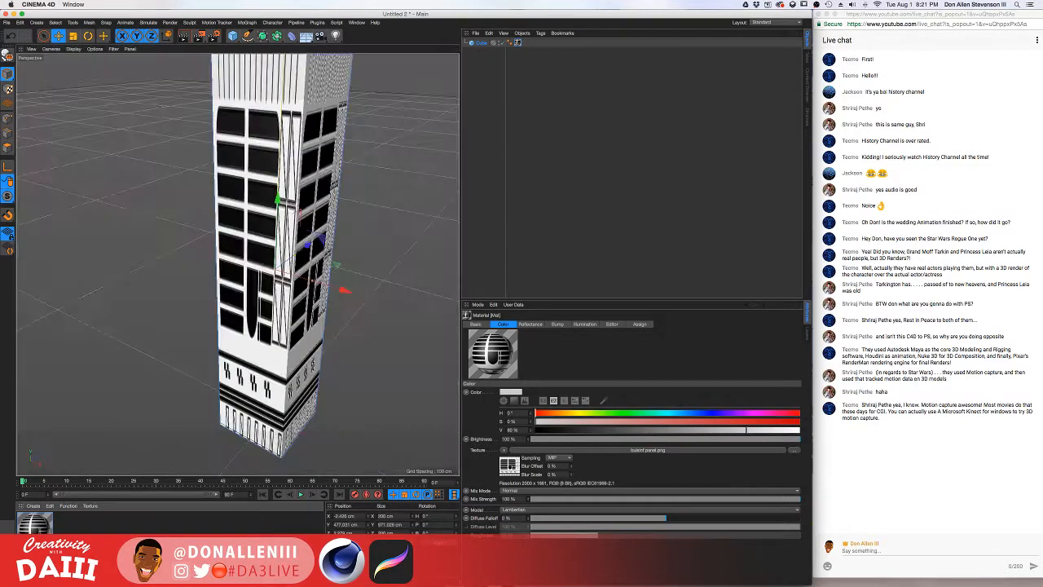
left_click_drag(218, 59, 468, 114)
left_click(413, 282)
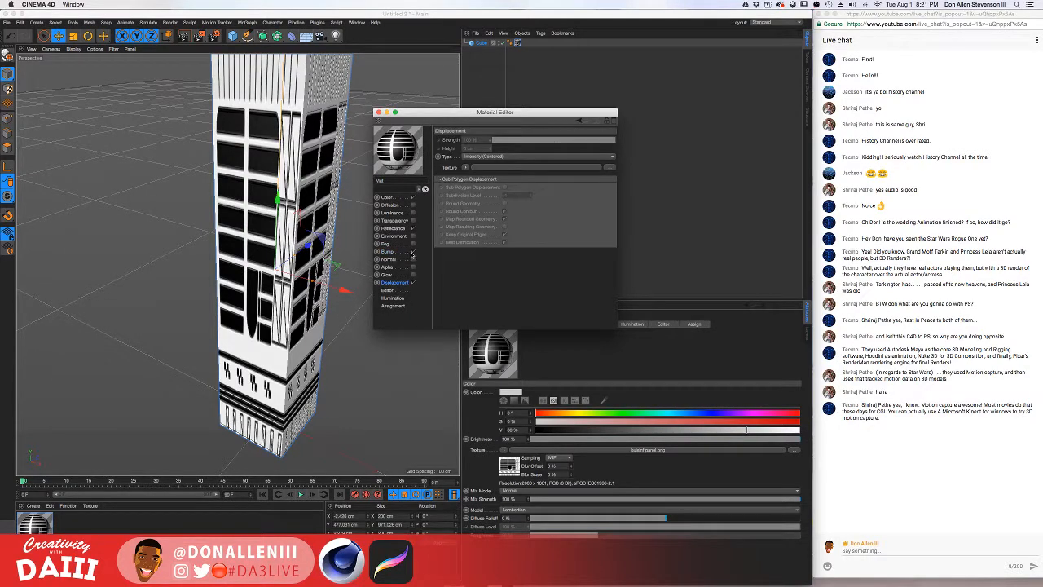
left_click(530, 167)
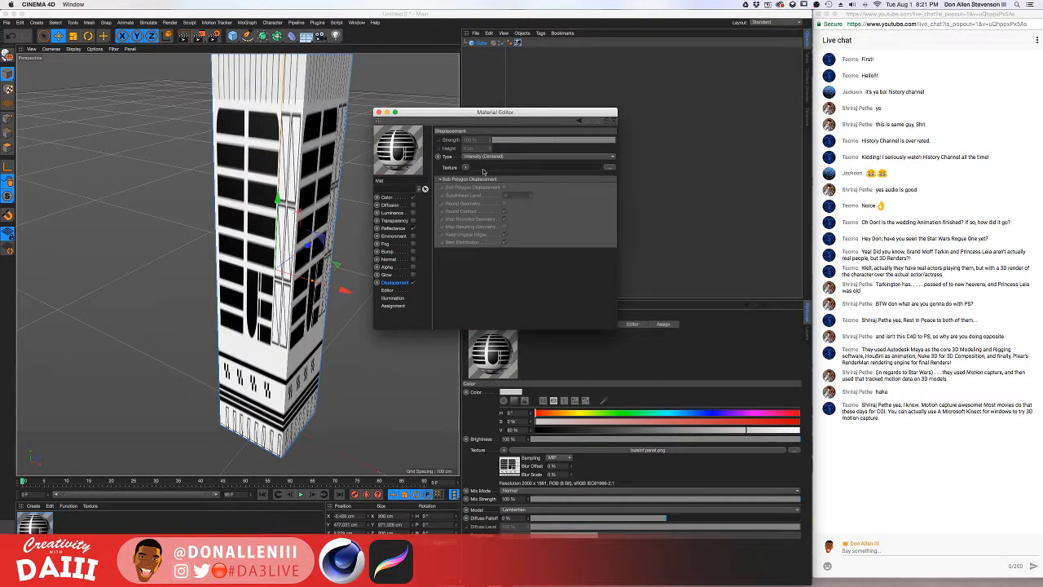
left_click(376, 439)
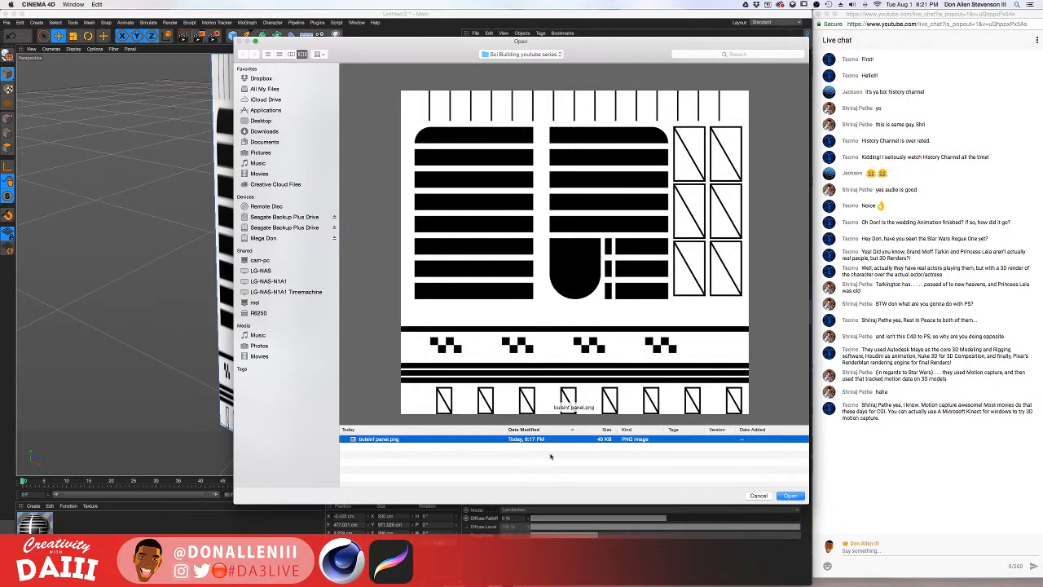
left_click(789, 496)
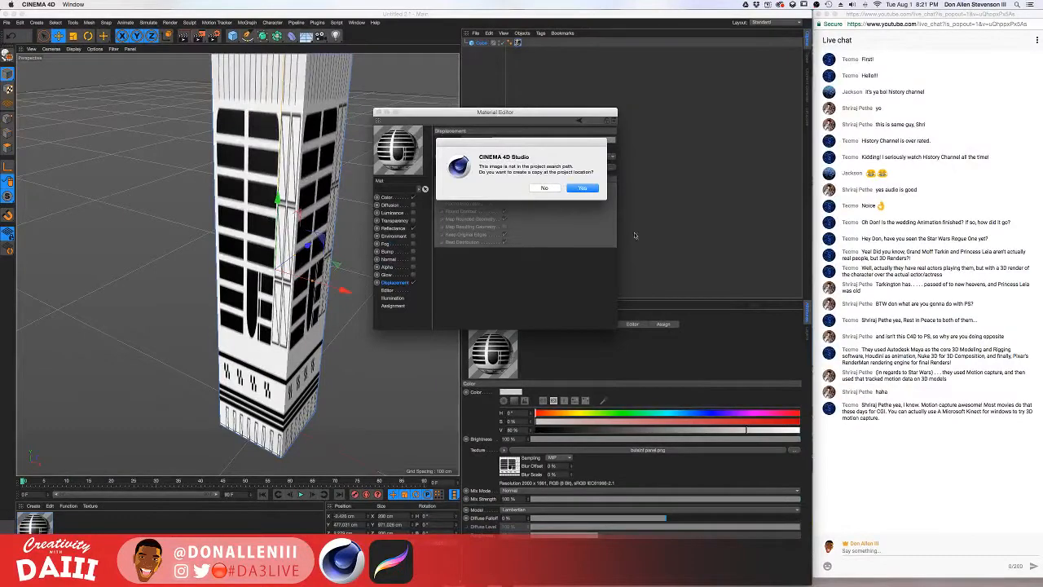
left_click(583, 188)
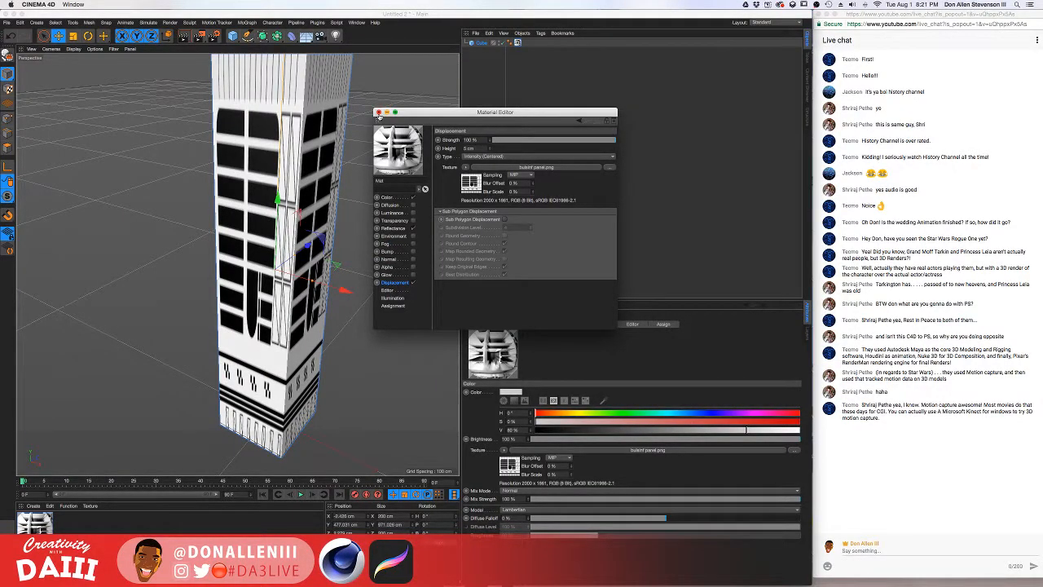
left_click(377, 112)
key("ctrl+r")
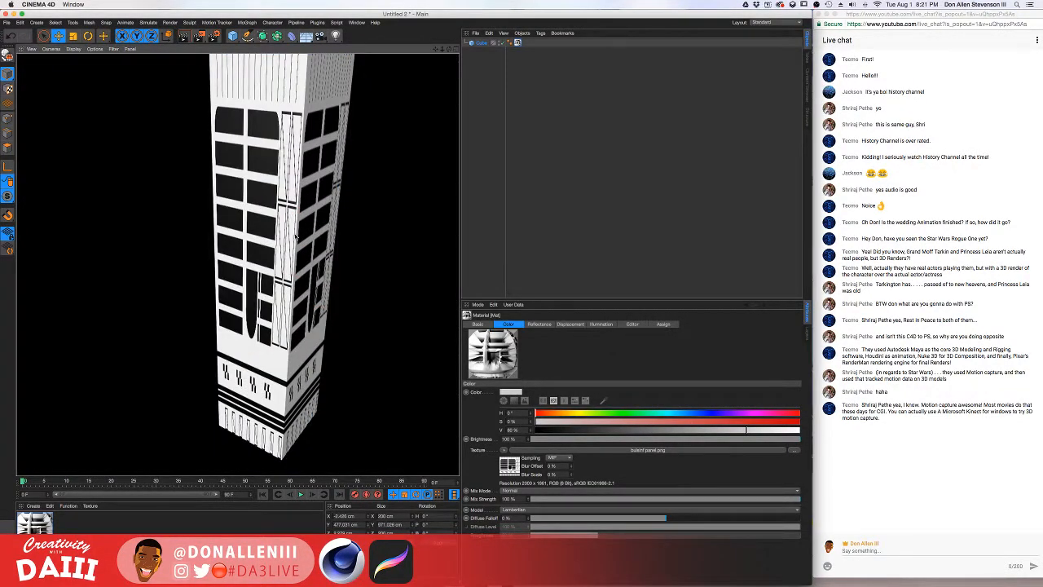
- Set the tower cube's X, Y and Z segments to 100 each
left_click(296, 237)
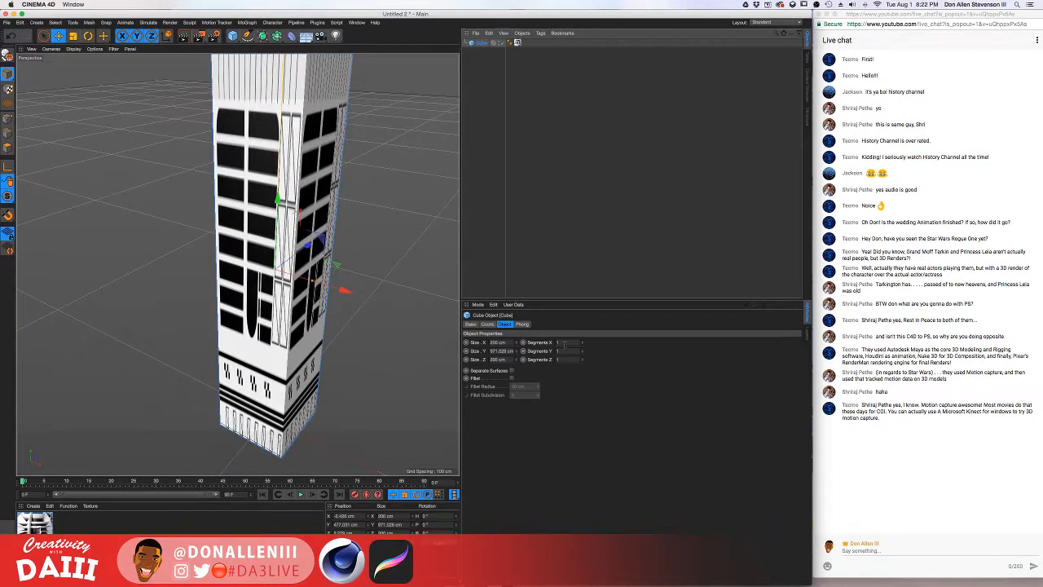
left_click_drag(582, 342, 581, 294)
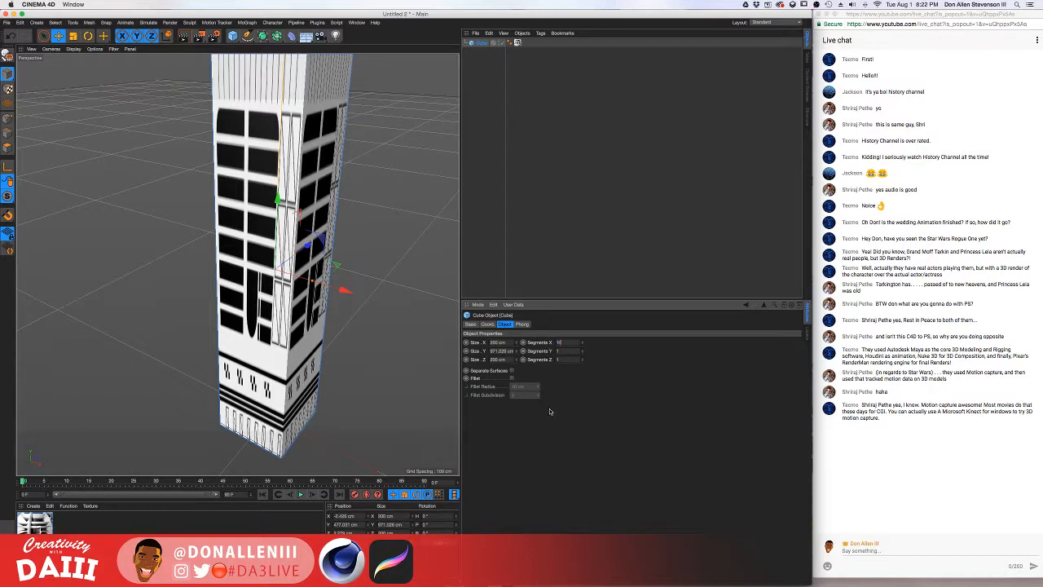
type("01")
type("10")
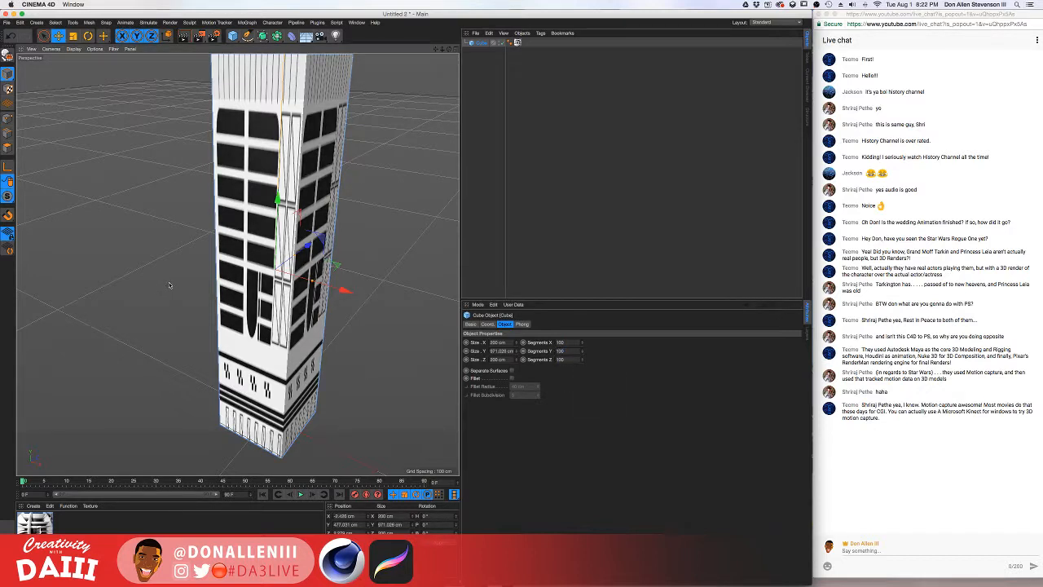
- Preview-render the displaced tower from several angles and examine the window recesses, corners and top edges
key("super+r")
scroll(277, 212, "up", 3)
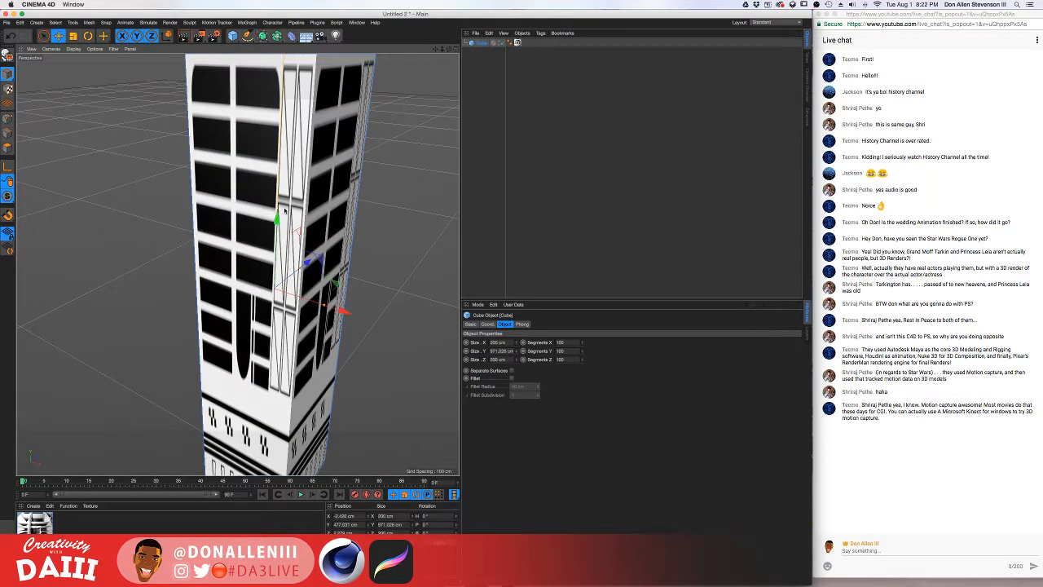
left_click_drag(277, 212, 316, 188, "alt")
key("super+r")
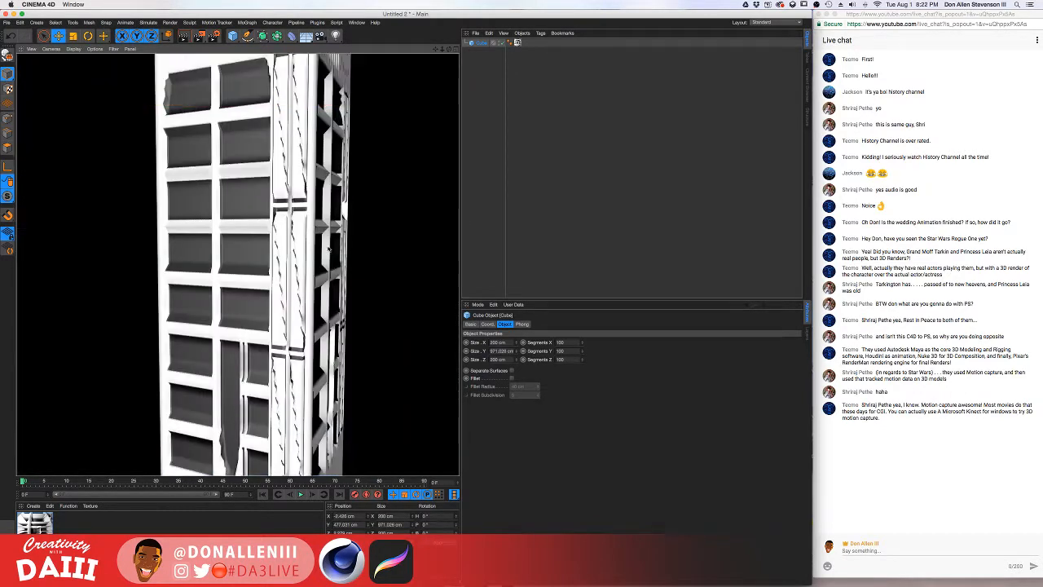
left_click_drag(355, 250, 250, 199, "alt")
key("ctrl+r")
key("ctrl+r")
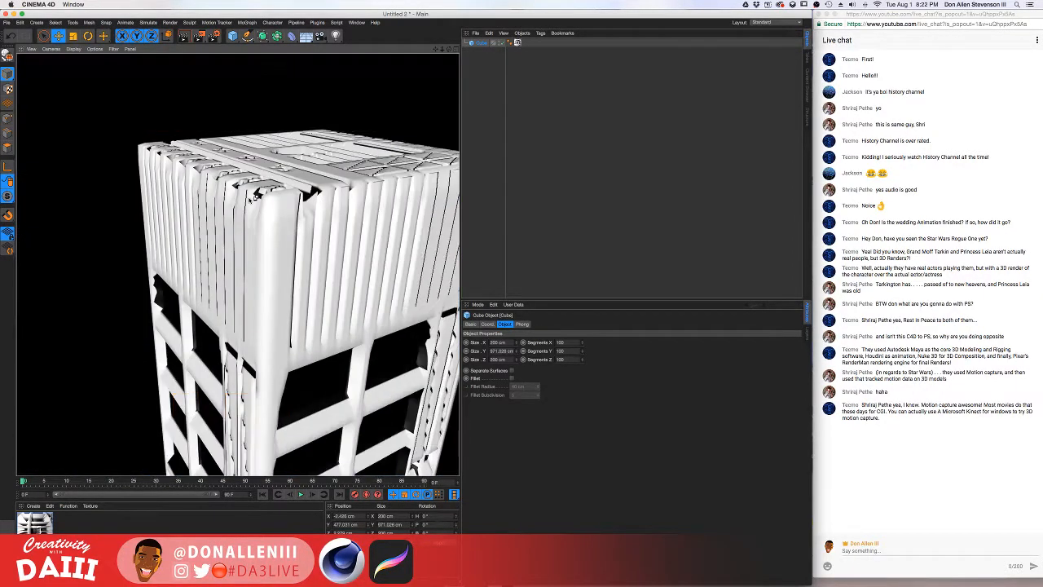
left_click_drag(233, 352, 258, 177, "alt")
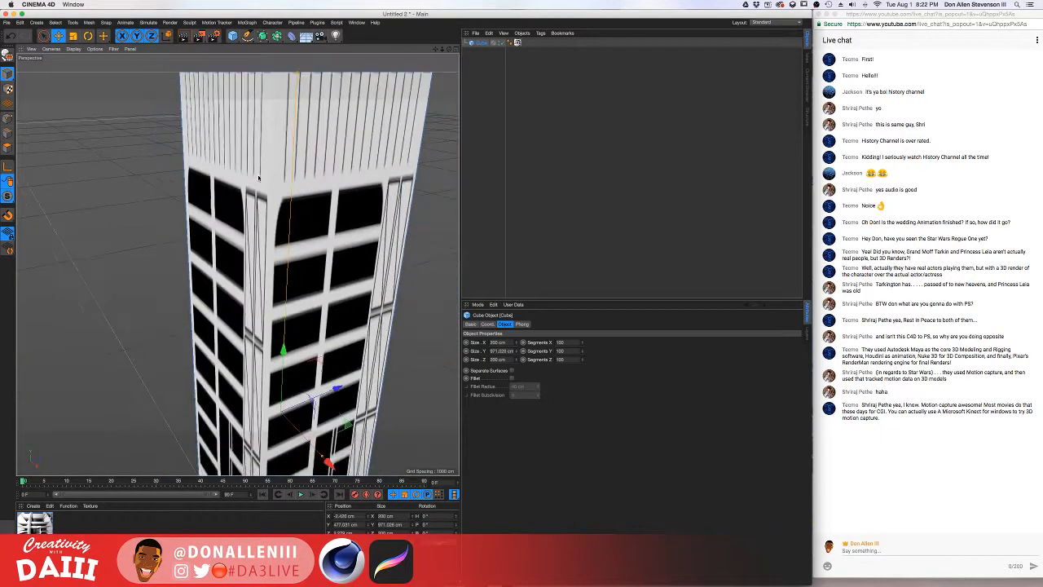
left_click_drag(290, 261, 396, 272, "alt")
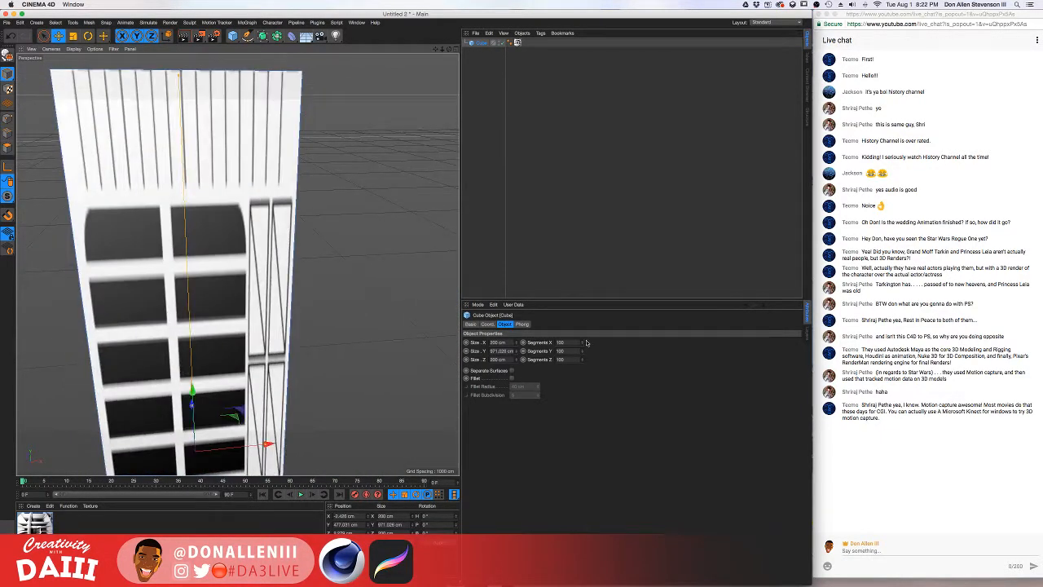
- Set the tower cube's X, Y and Z segments to 500 each
double_click(559, 342)
type("50")
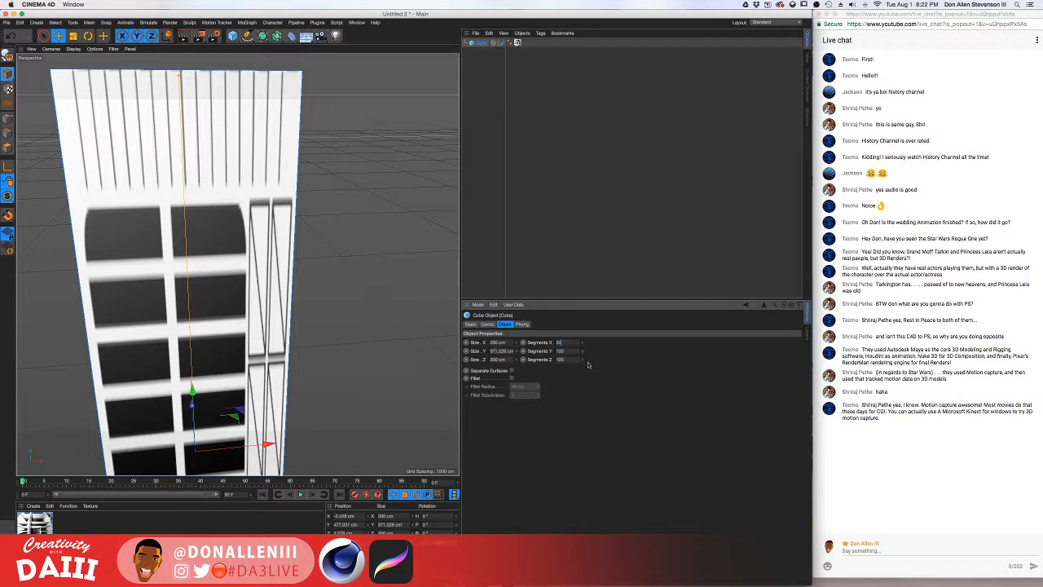
type("50")
type("50")
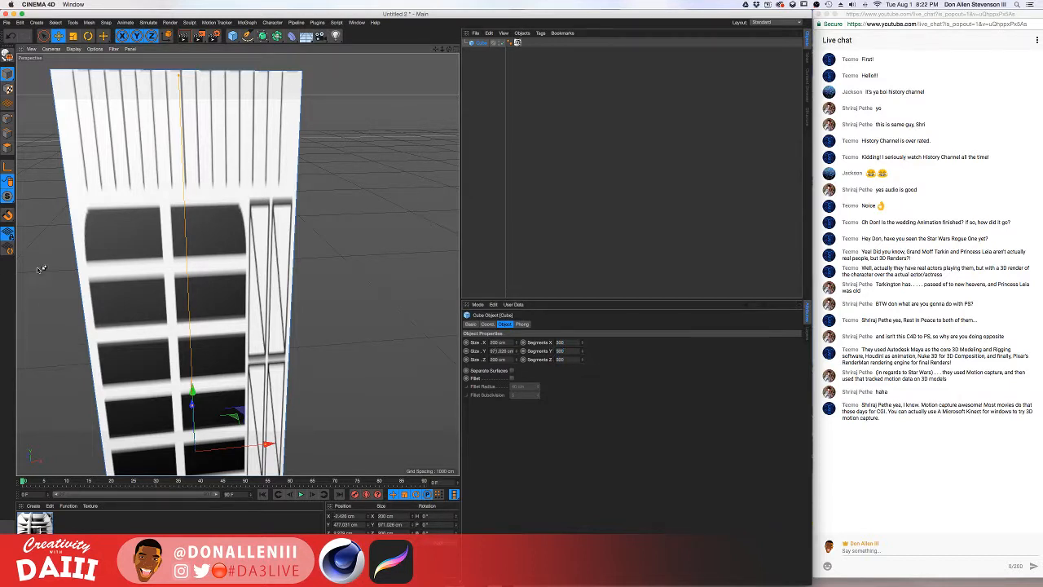
- Preview-render the finer displacement on the tower's front face and on its upper part from above
key("ctrl+r")
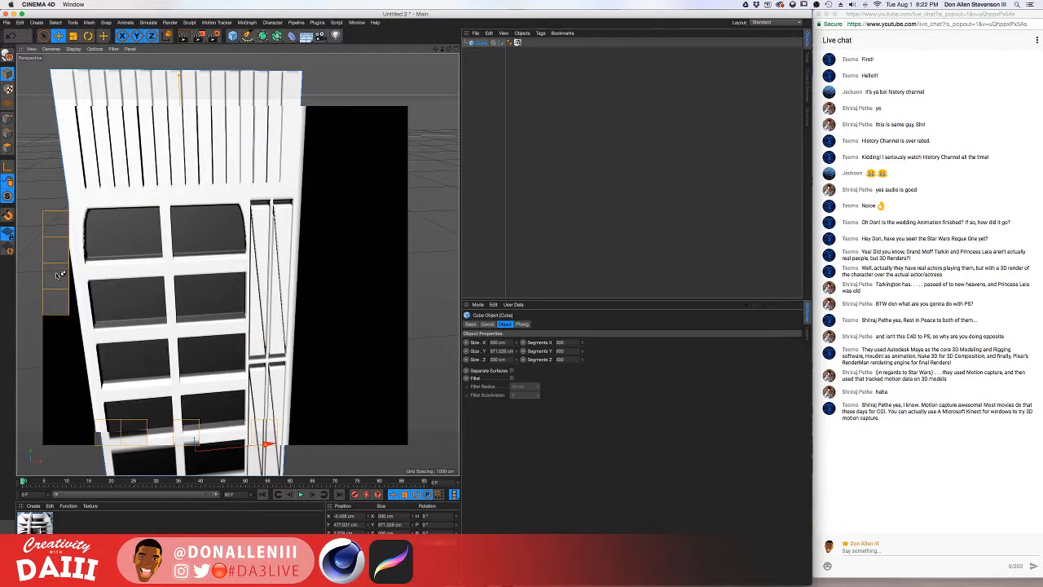
left_click_drag(110, 305, 291, 300, "alt")
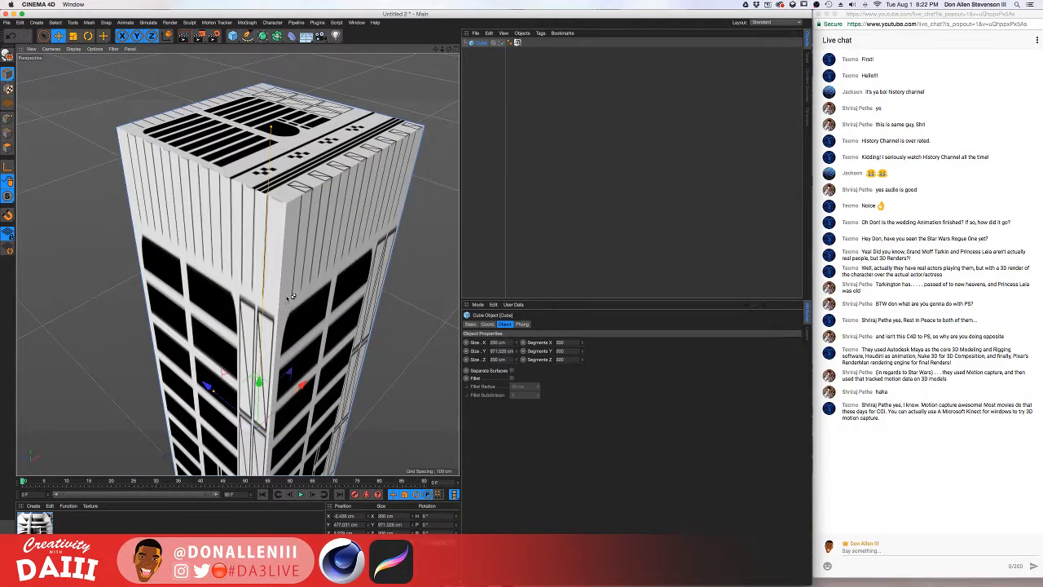
key("ctrl+r")
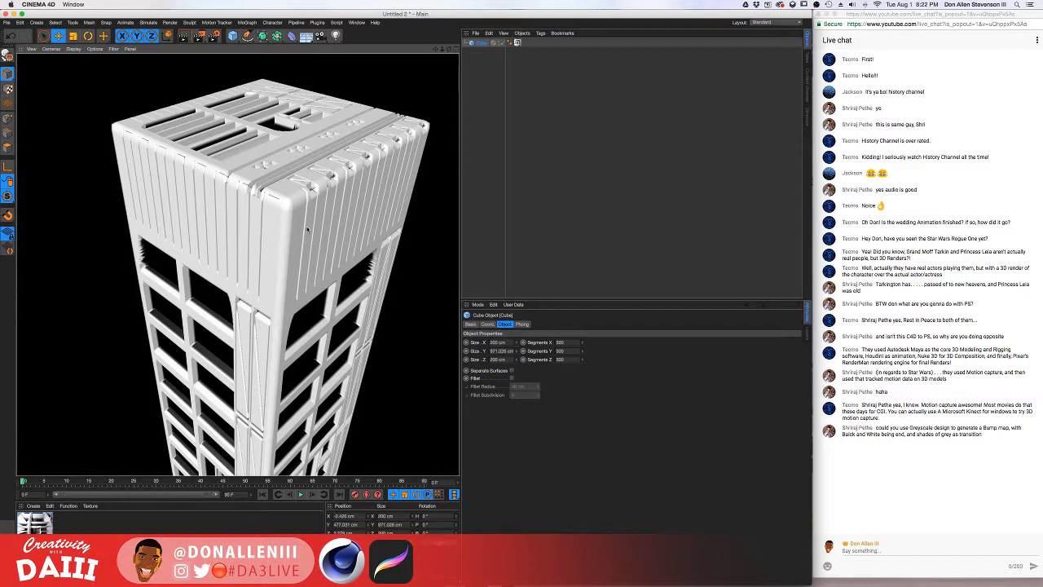
- Preview-render a close-up of the tower's top corner to inspect the displaced edges, and view the whole tower
left_click(274, 304)
left_click_drag(274, 323, 271, 200, "alt")
scroll(276, 159, "up", 6)
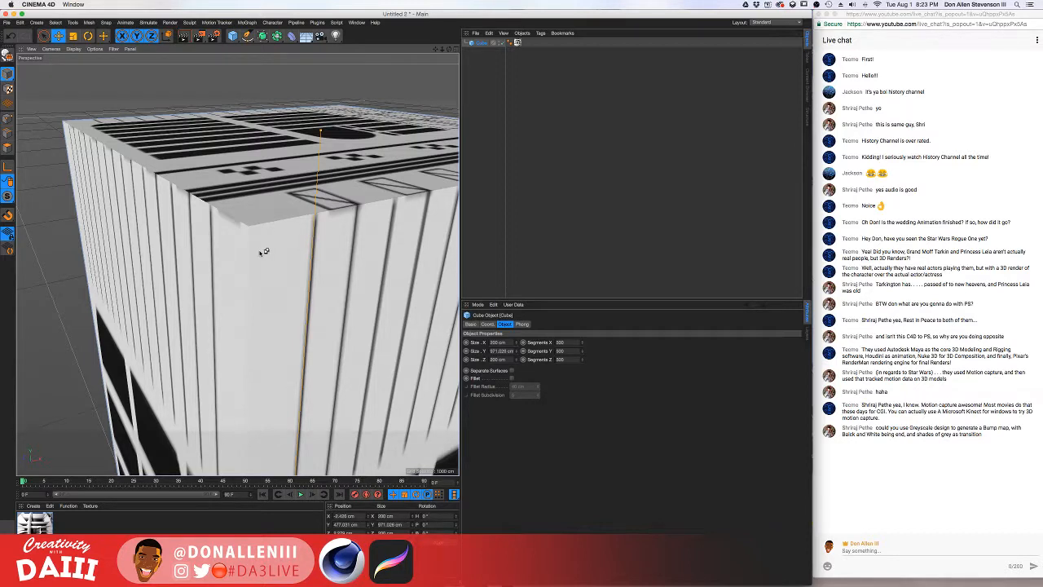
key("alt+r")
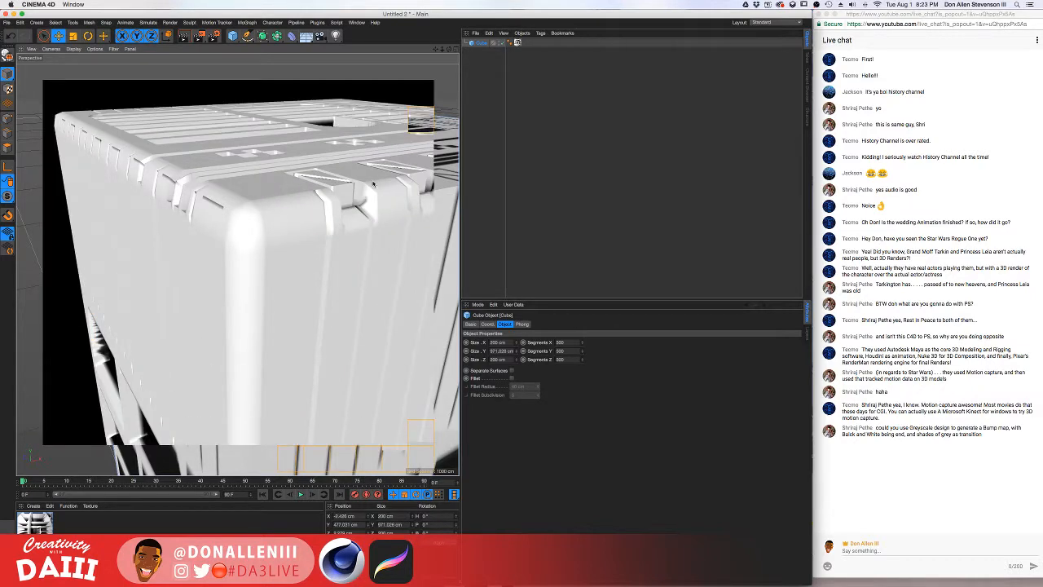
key("ctrl+r")
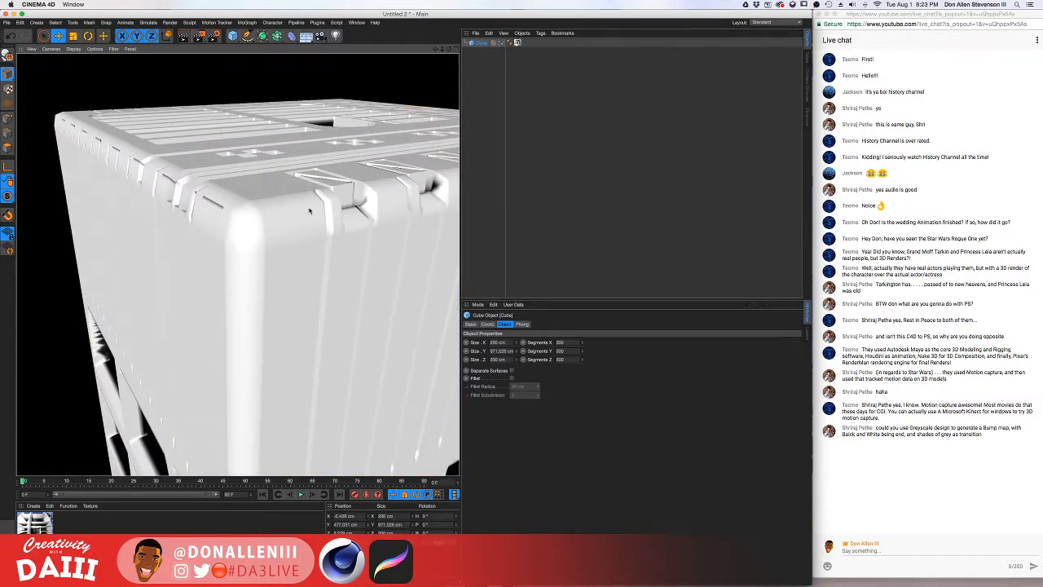
scroll(309, 216, "down", 10)
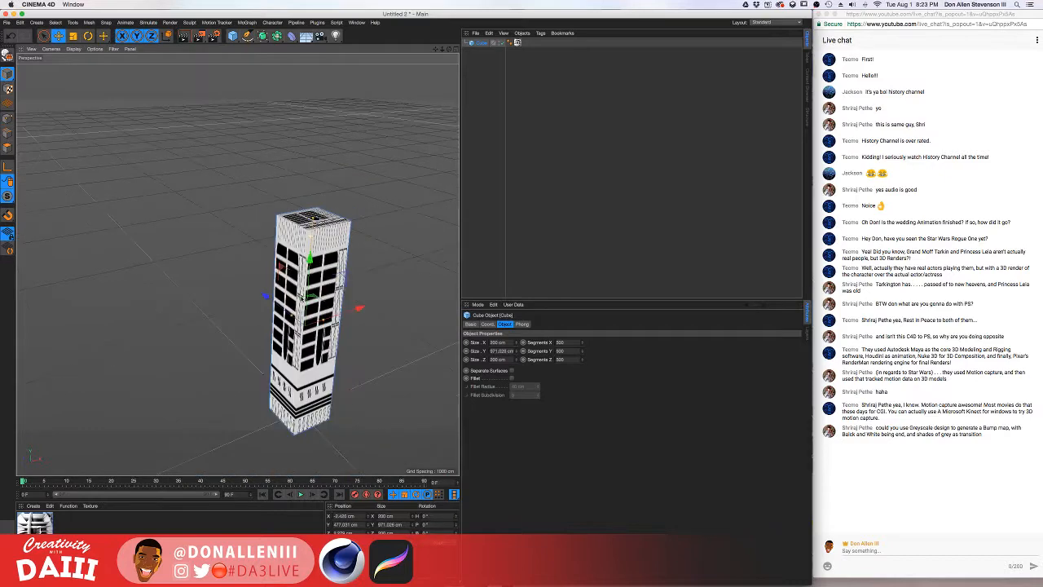
left_click_drag(310, 216, 372, 207, "alt")
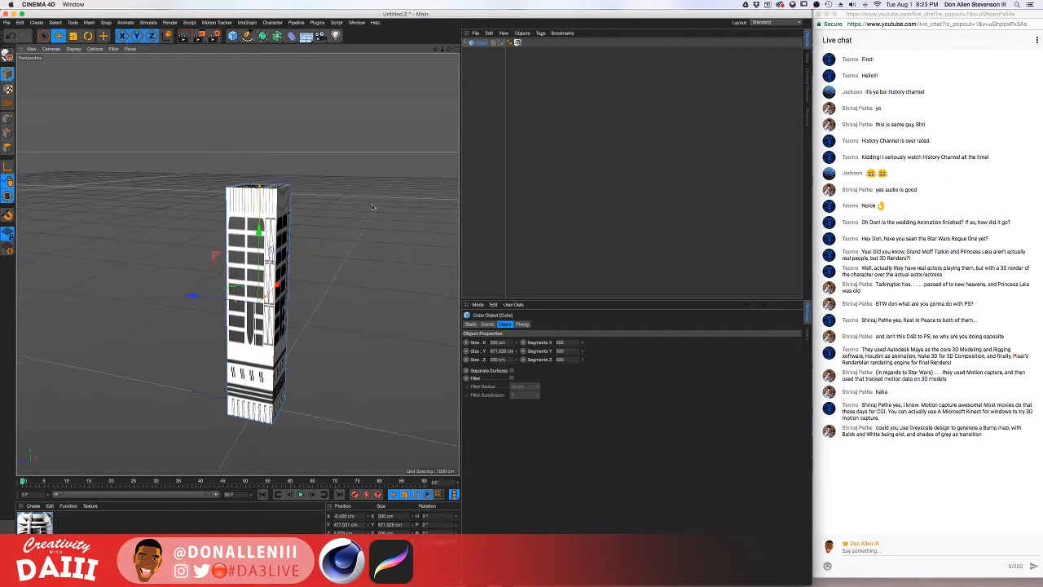
scroll(244, 352, "up", 3)
left_click_drag(244, 352, 214, 387, "alt")
- Switch to the Chrome window with the YouTube live dashboard on Desktop 2
key("ctrl+Up")
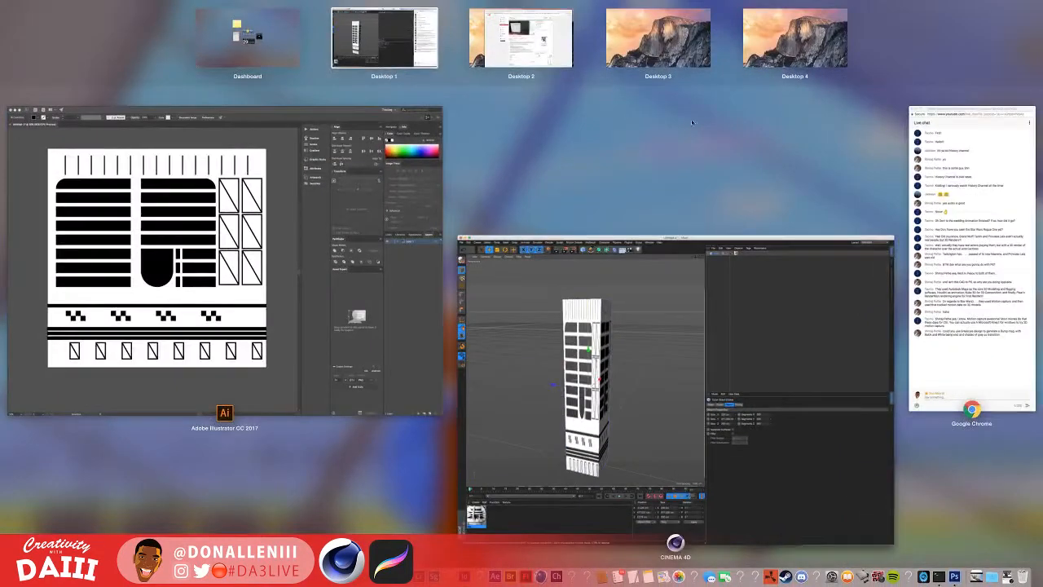
left_click(481, 34)
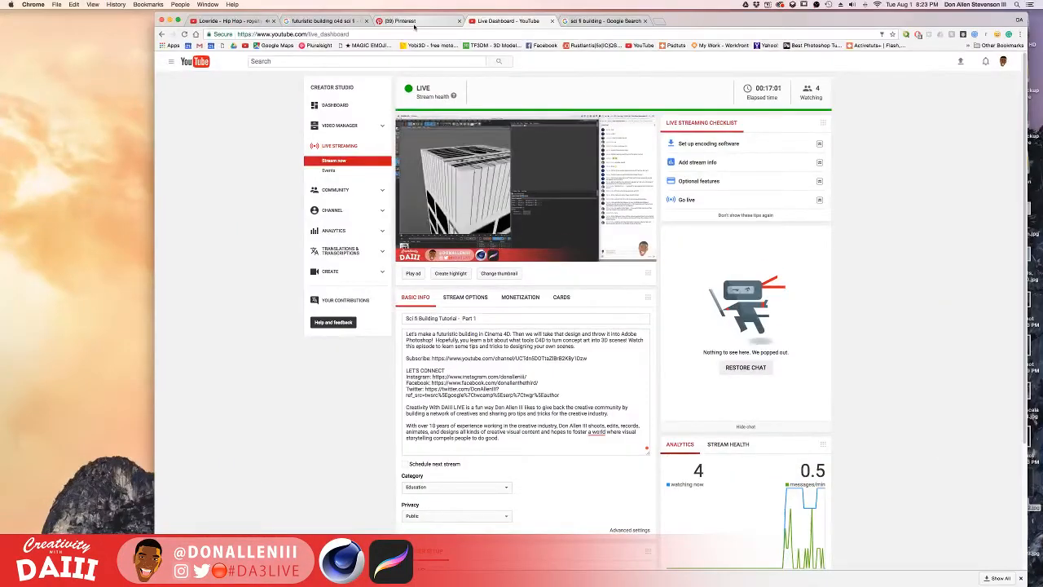
- Browse the Pinterest pins of futuristic buildings, open the city skyline image at full size, and return to Cinema 4D
left_click(403, 21)
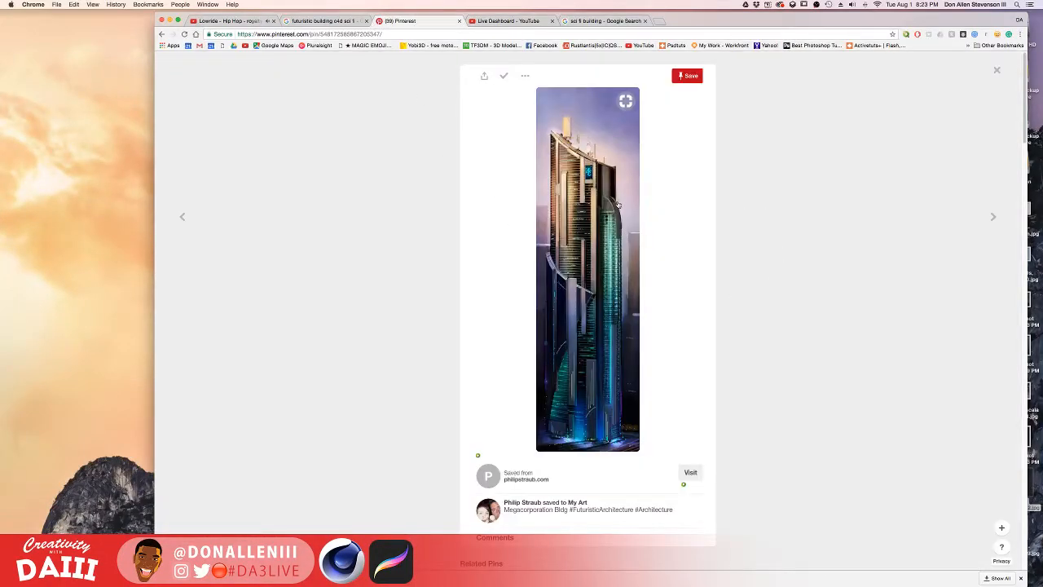
left_click(993, 216)
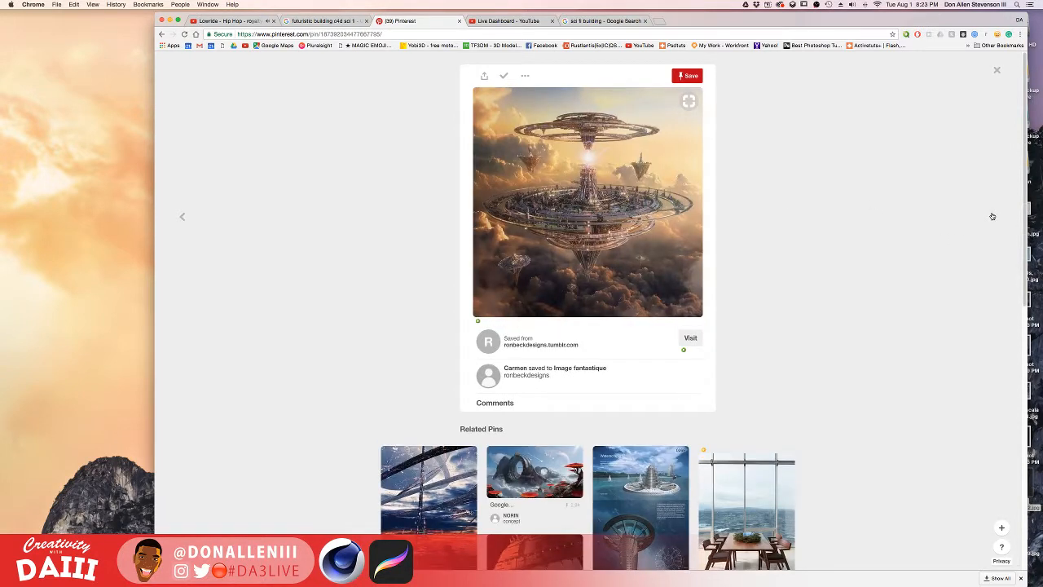
left_click(992, 216)
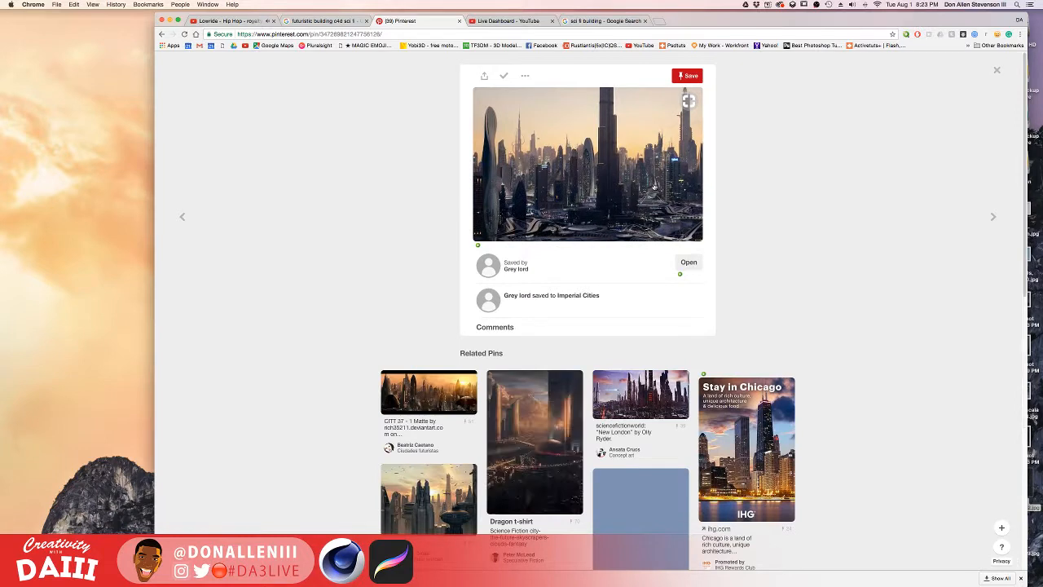
left_click(657, 189)
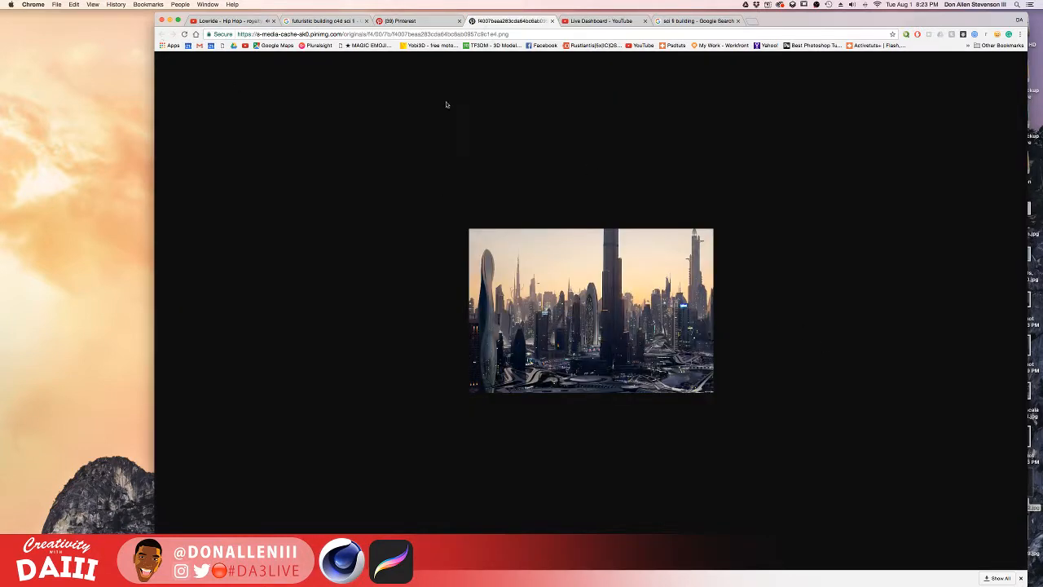
key("ctrl+Up")
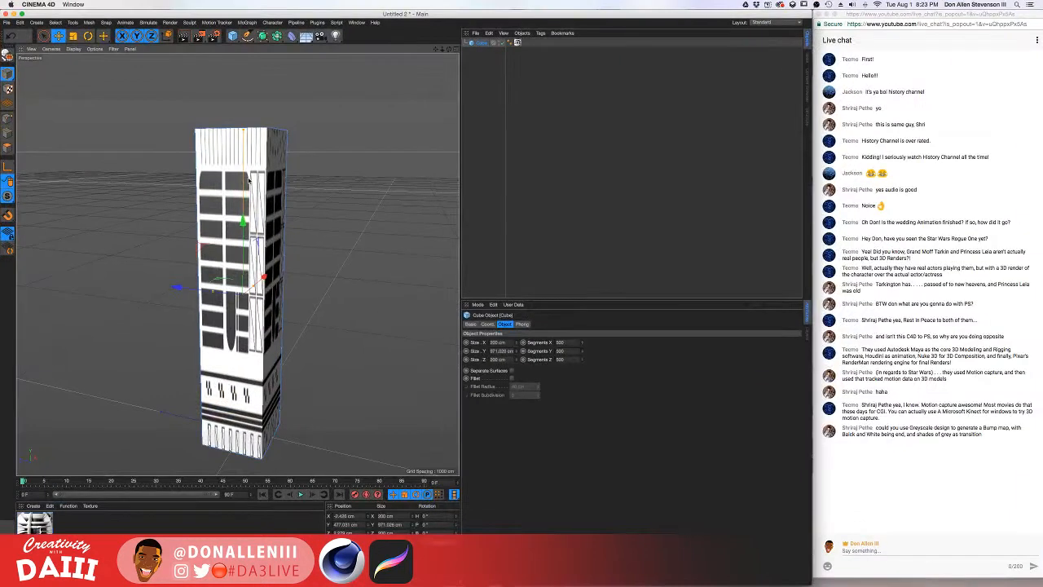
- Duplicate the tower cube, move the copy up and behind the original, and widen the copy along X
mouse_move(234, 200)
left_mouse_down("alt")
mouse_move(192, 222)
mouse_move(518, 3)
left_mouse_up("alt")
key("ctrl+r")
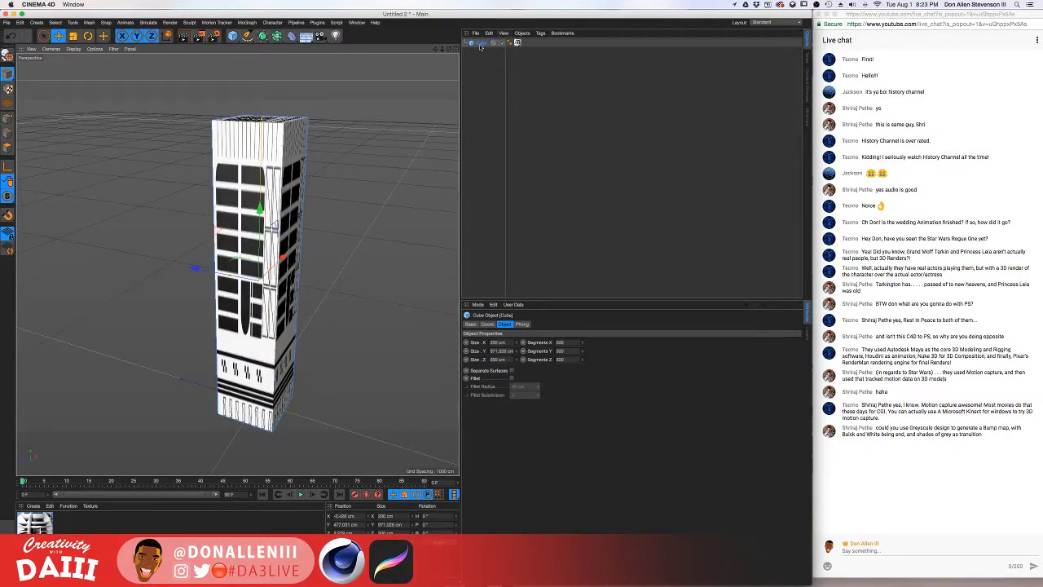
left_click_drag(195, 273, 249, 280)
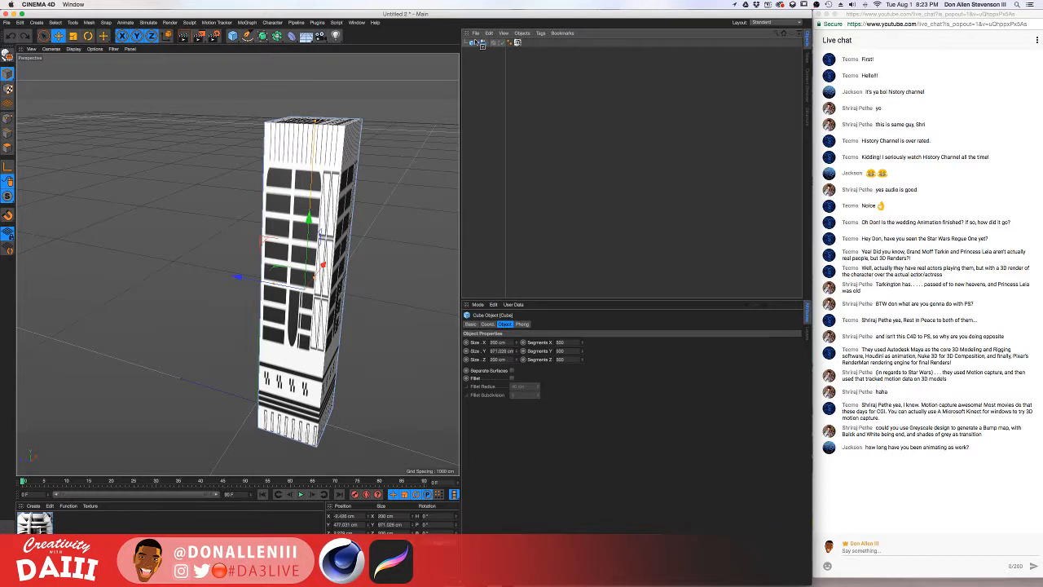
left_click_drag(477, 42, 486, 105, "ctrl")
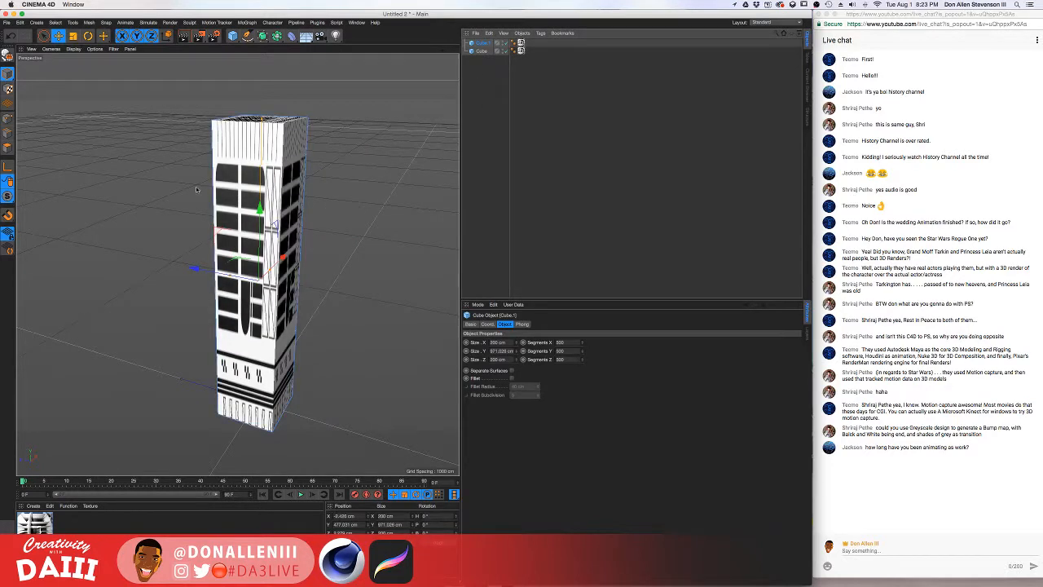
left_click_drag(186, 270, 301, 151)
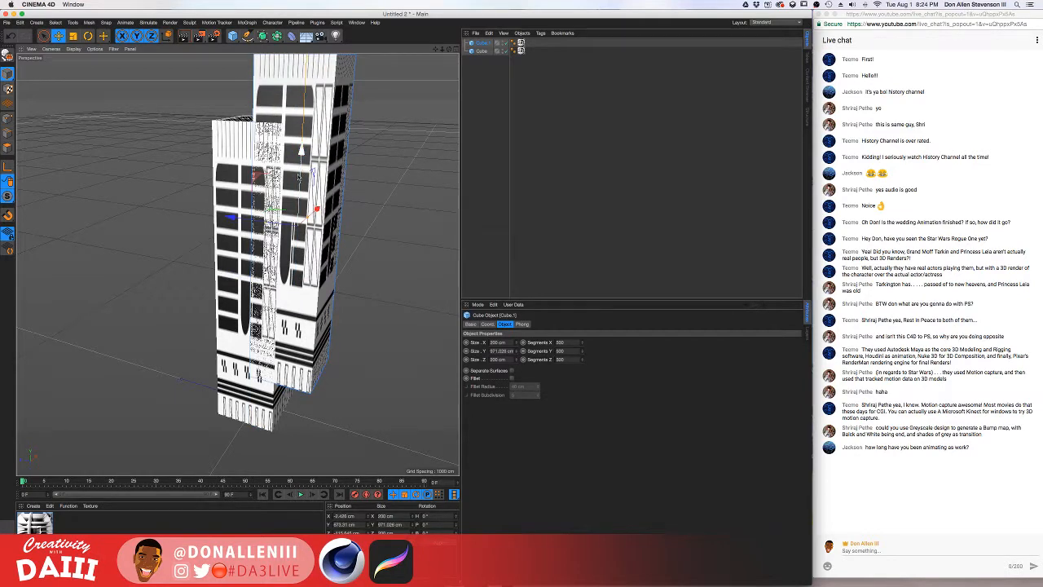
middle_click_drag(296, 400, 306, 446, "alt")
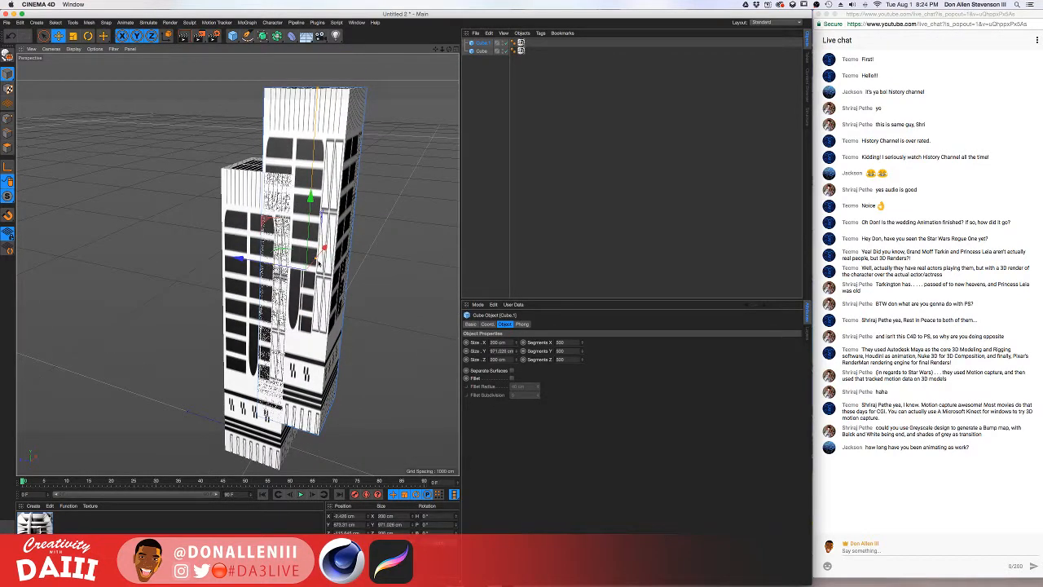
left_click_drag(321, 255, 316, 265)
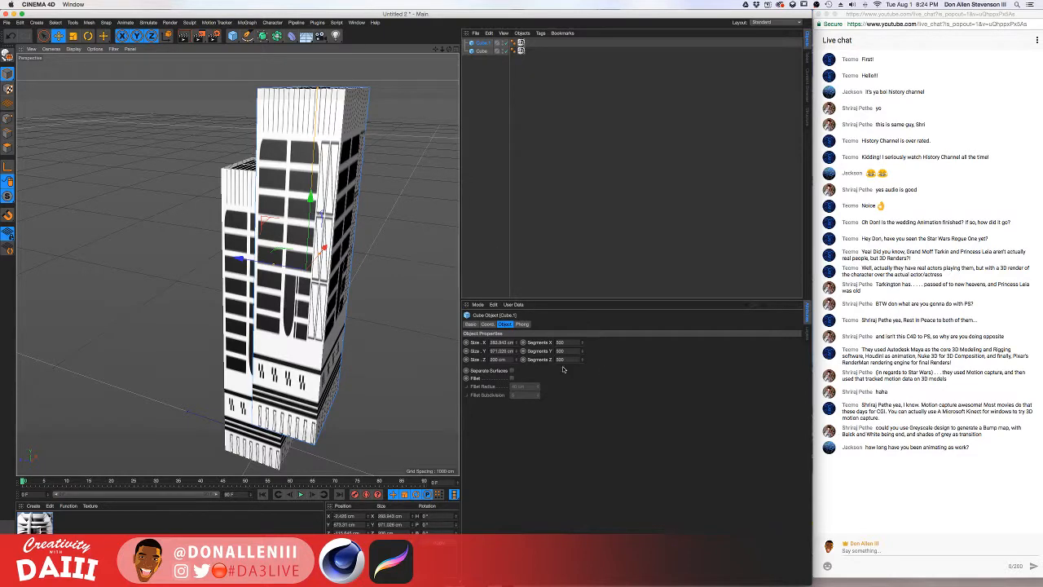
- Set the X, Y and Z segments of both tower cubes to 100
left_click_drag(326, 341, 402, 305, "alt")
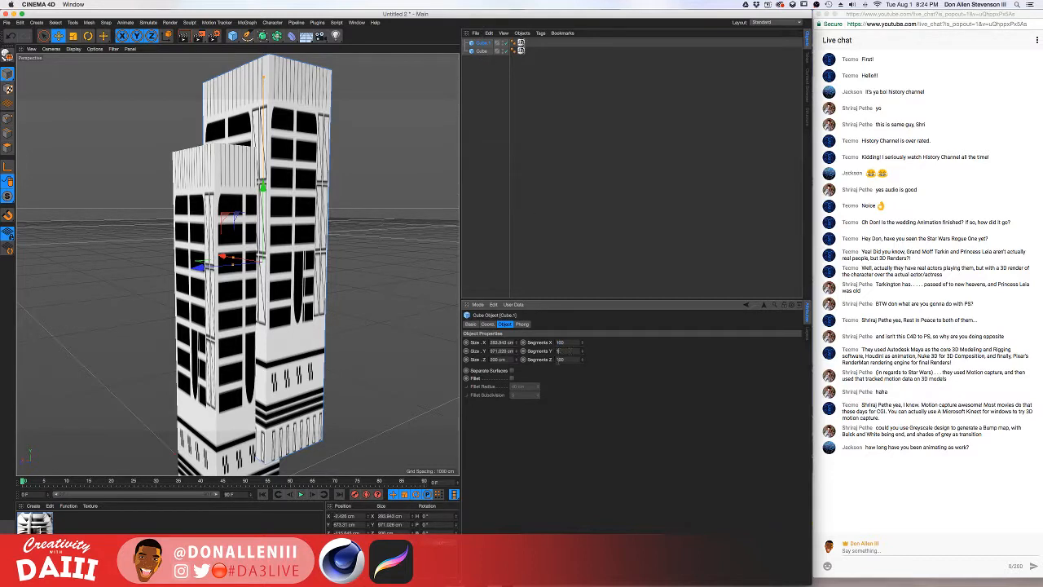
left_click(483, 49)
left_click(562, 342)
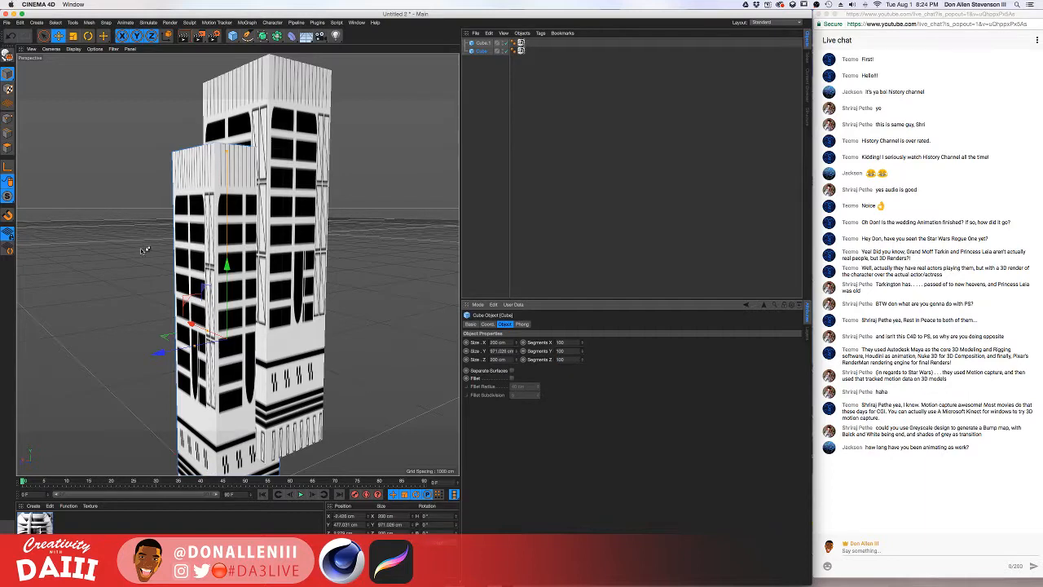
- Preview both towers in a viewport render and scale the original tower down to about 147 cm wide and 713 cm high
left_click_drag(143, 250, 81, 195, "alt")
key("super+r")
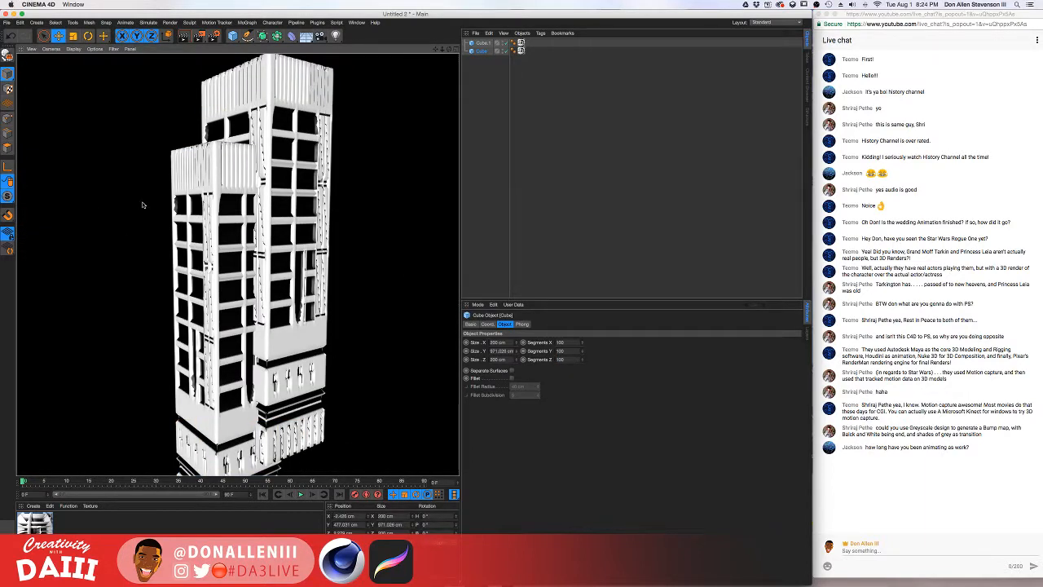
left_click_drag(147, 212, 255, 358, "alt")
key("t")
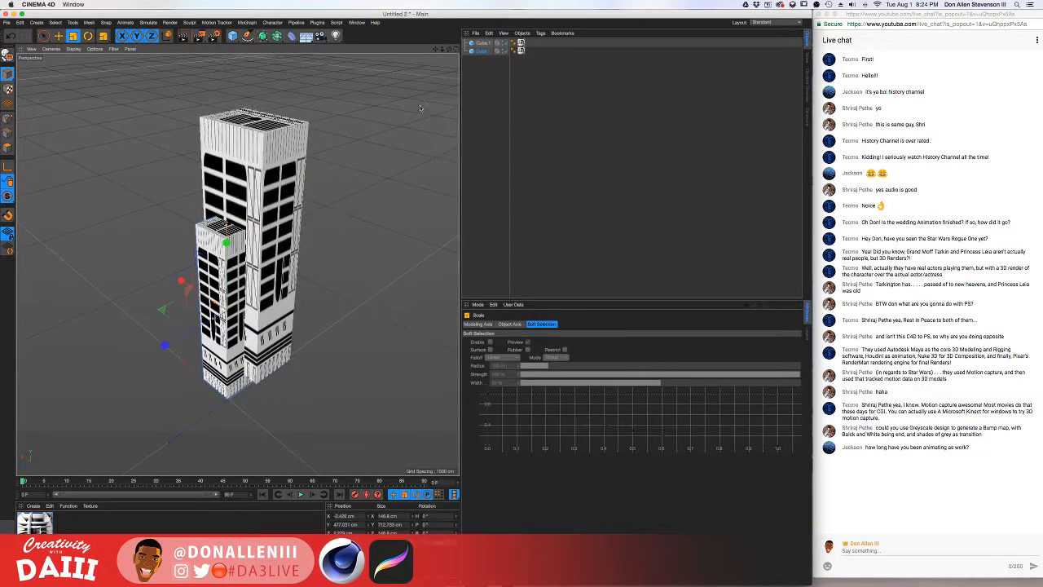
- Duplicate the small tower and move the copy along Z to the opposite side of the tall tower
left_click(486, 44)
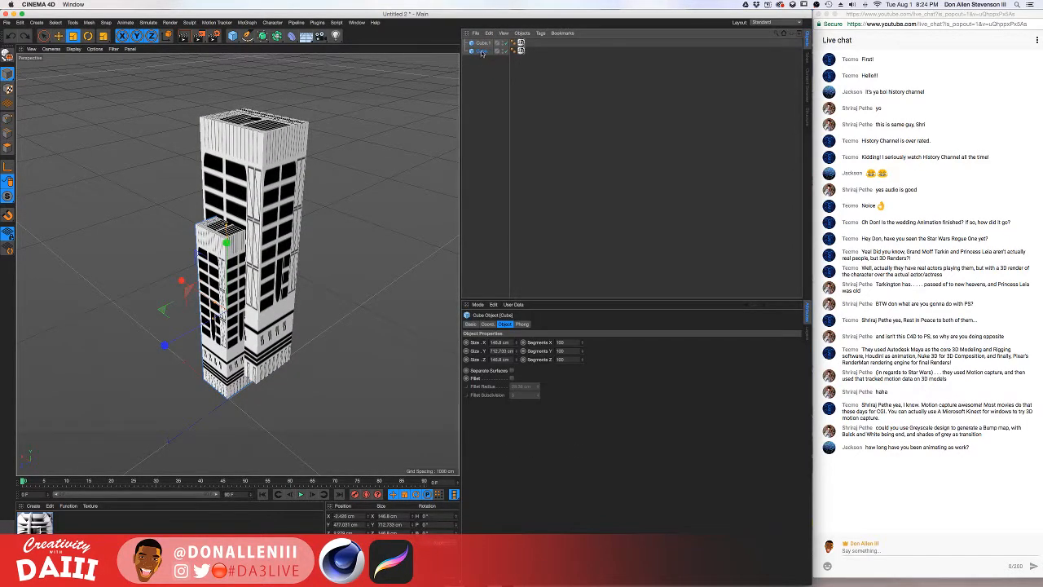
left_click_drag(483, 41, 482, 39, "ctrl")
key("e")
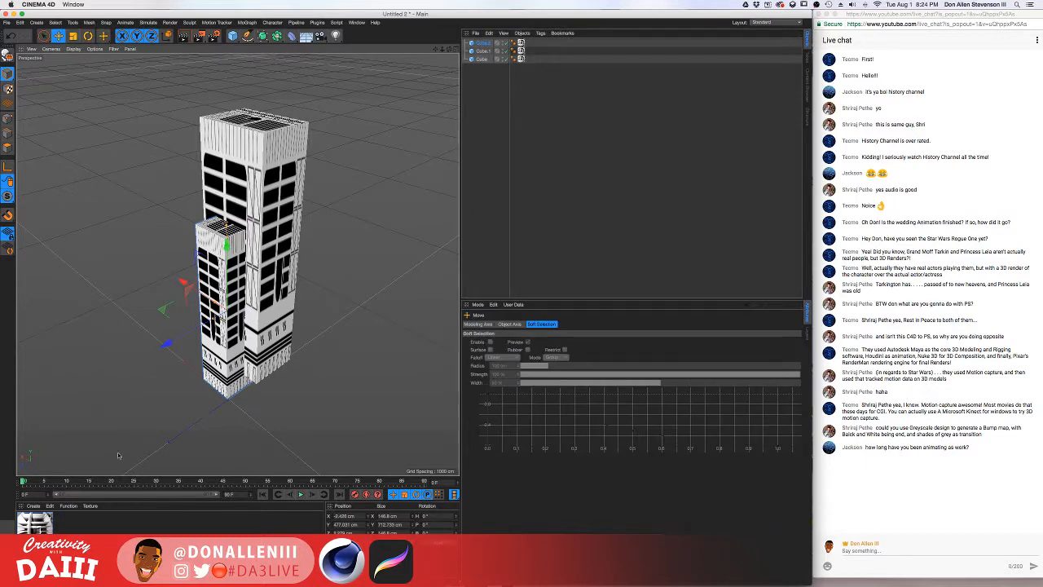
left_click_drag(173, 352, 346, 264, "alt")
left_click_drag(320, 309, 246, 313)
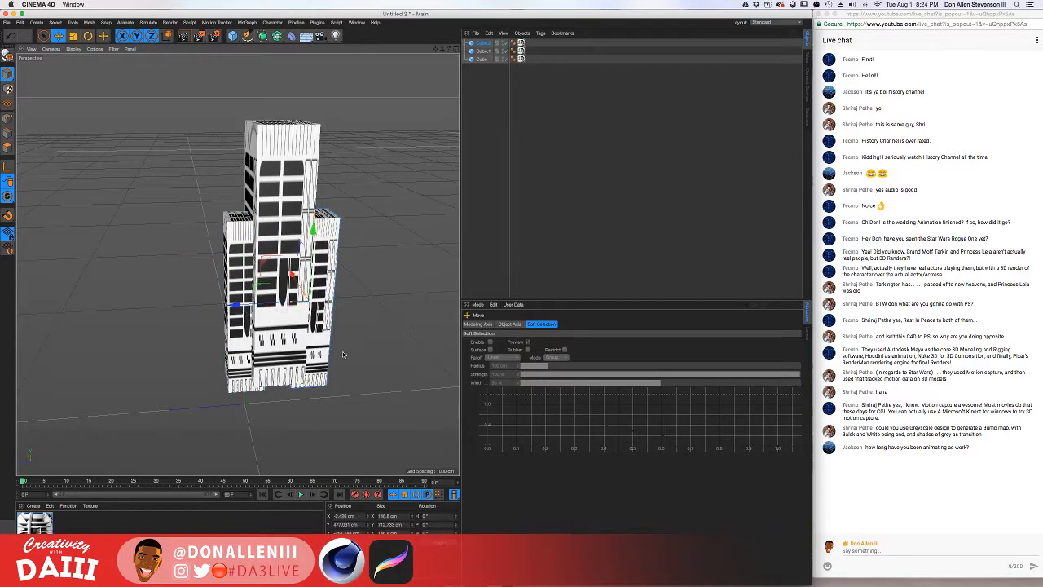
- Stretch the copied small tower along Z to about 592 cm deep and preview the building cluster in a viewport render
left_click_drag(343, 354, 232, 281, "alt")
key("super+z")
middle_click_drag(271, 261, 264, 255, "alt")
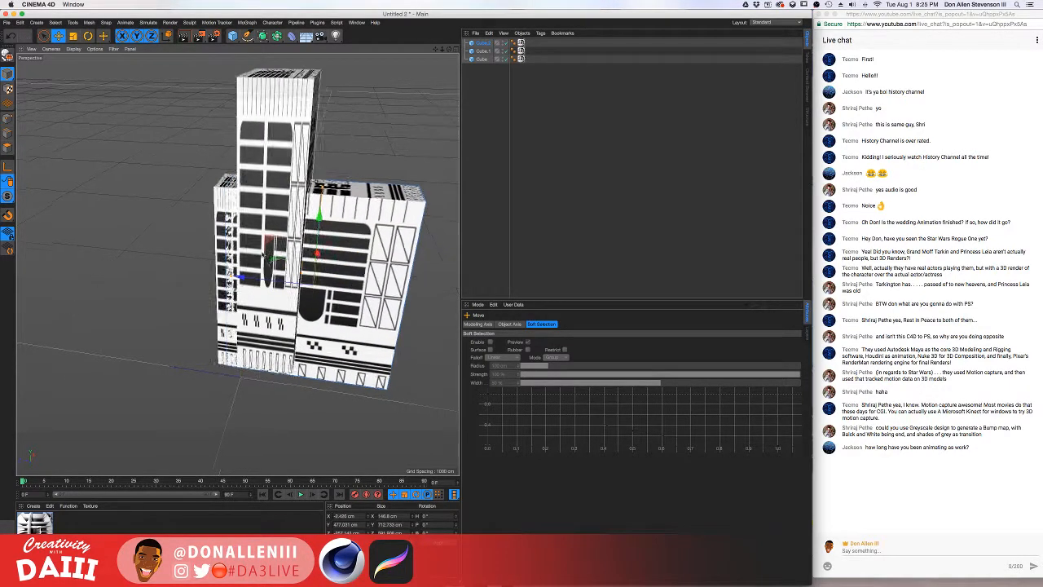
left_click_drag(264, 258, 254, 291, "alt")
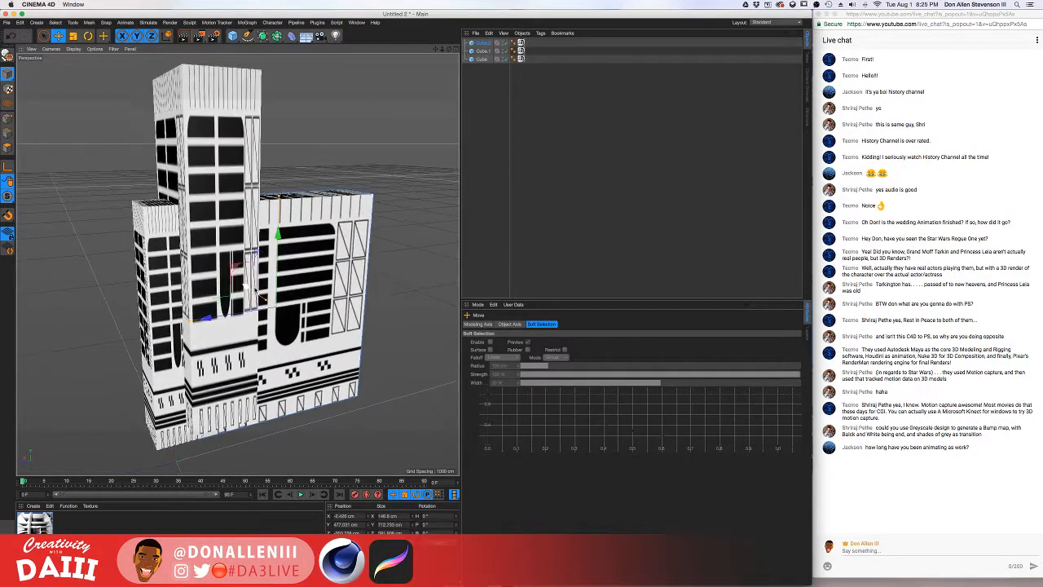
key("super+r")
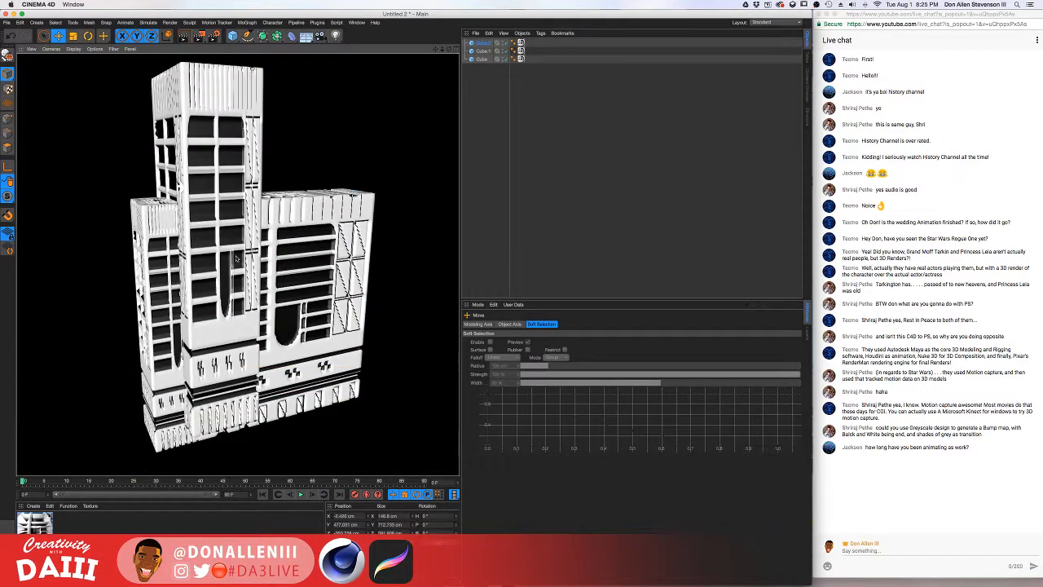
middle_click_drag(246, 289, 266, 275, "alt")
left_click_drag(266, 277, 281, 288, "alt")
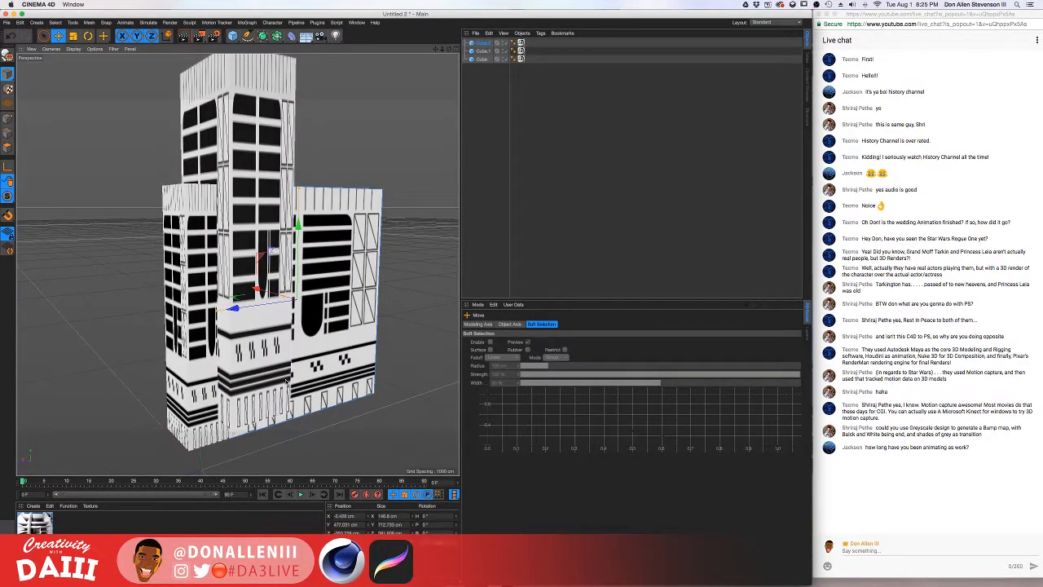
- Set the base color of the building material to a hue of 102° and a value of 31%, keeping its panel texture
double_click(34, 525)
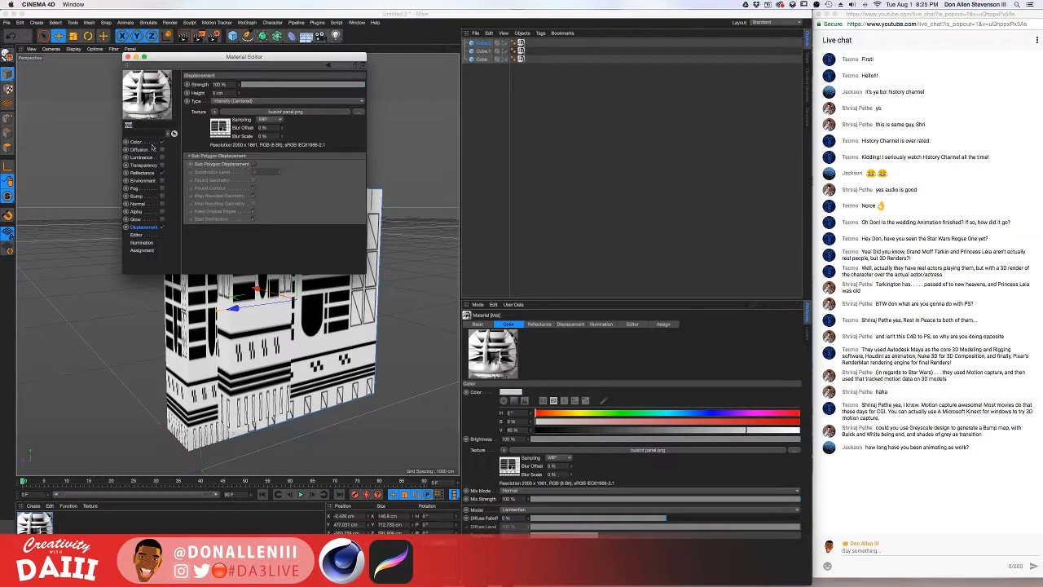
left_click(151, 143)
left_click(225, 141)
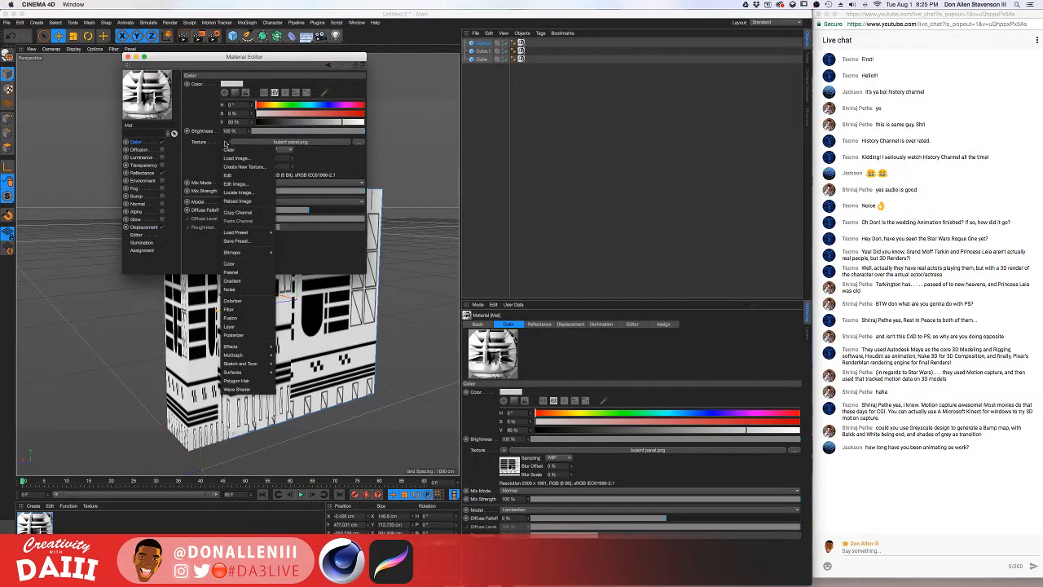
left_click(208, 150)
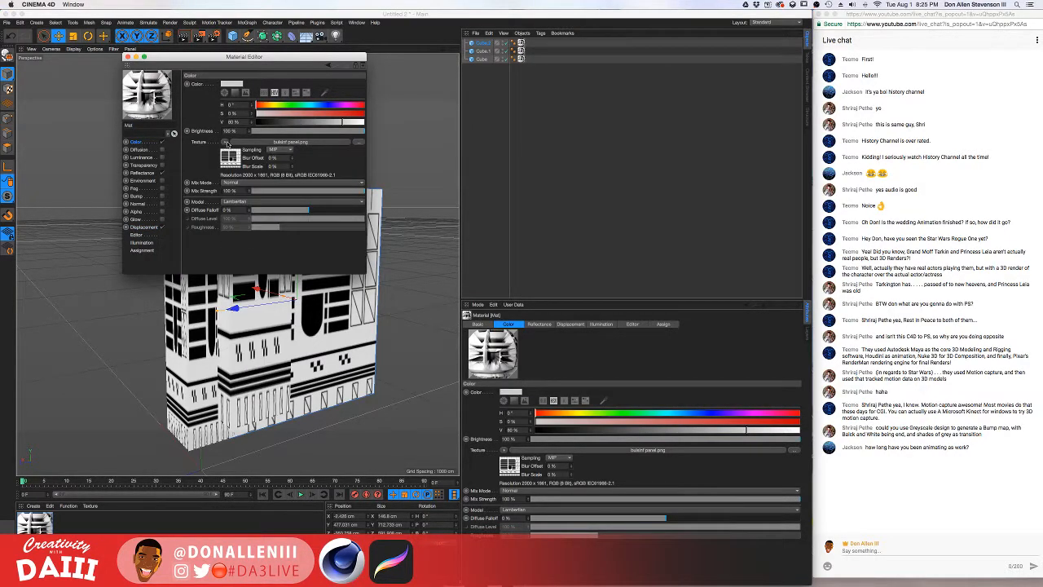
left_click(225, 142)
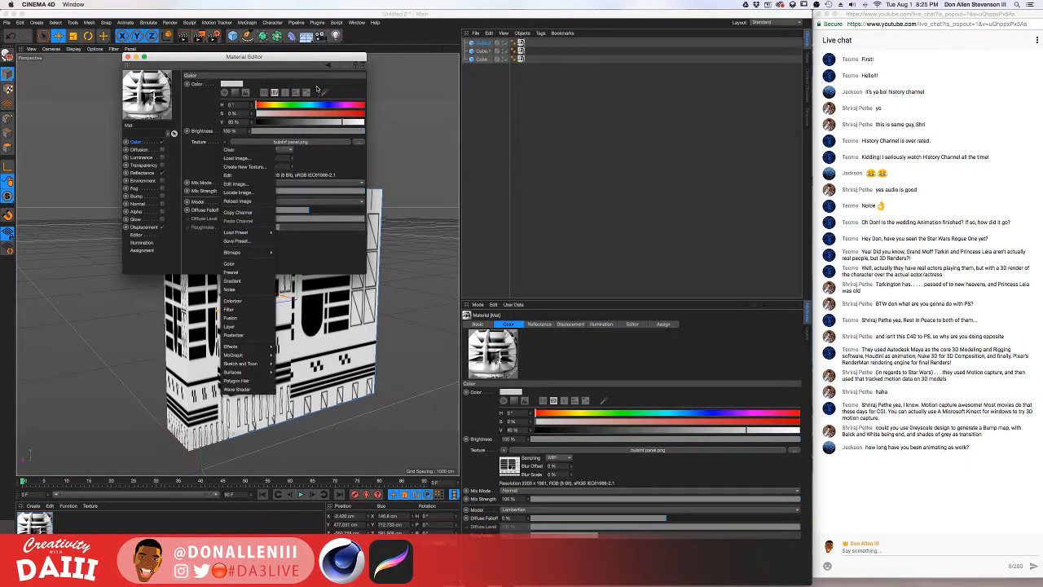
left_click(289, 122)
left_click(289, 122)
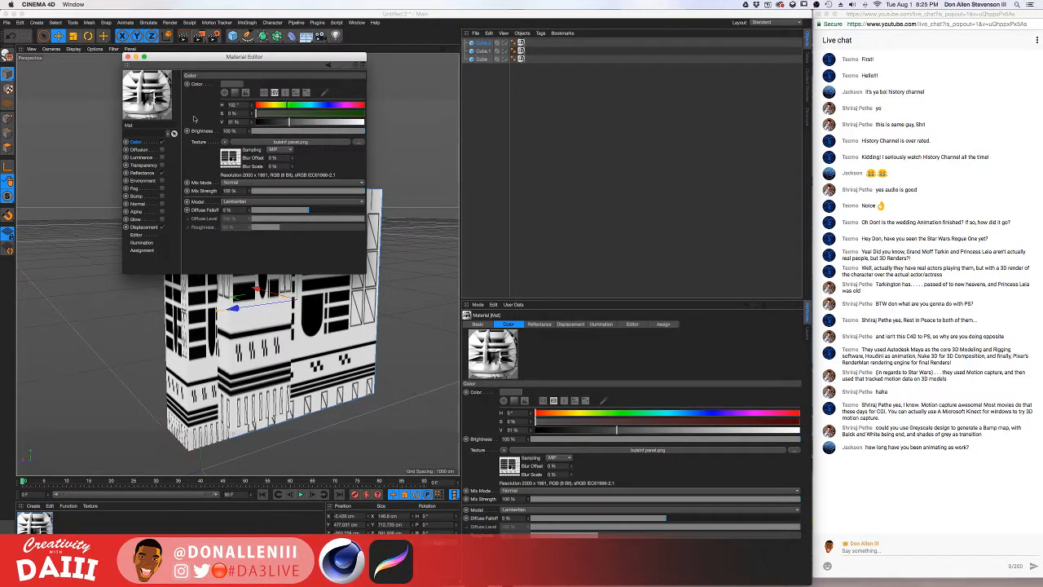
- Add a Beckmann reflection layer to the building material, close the material editor, and preview the buildings in a viewport render
left_click(143, 172)
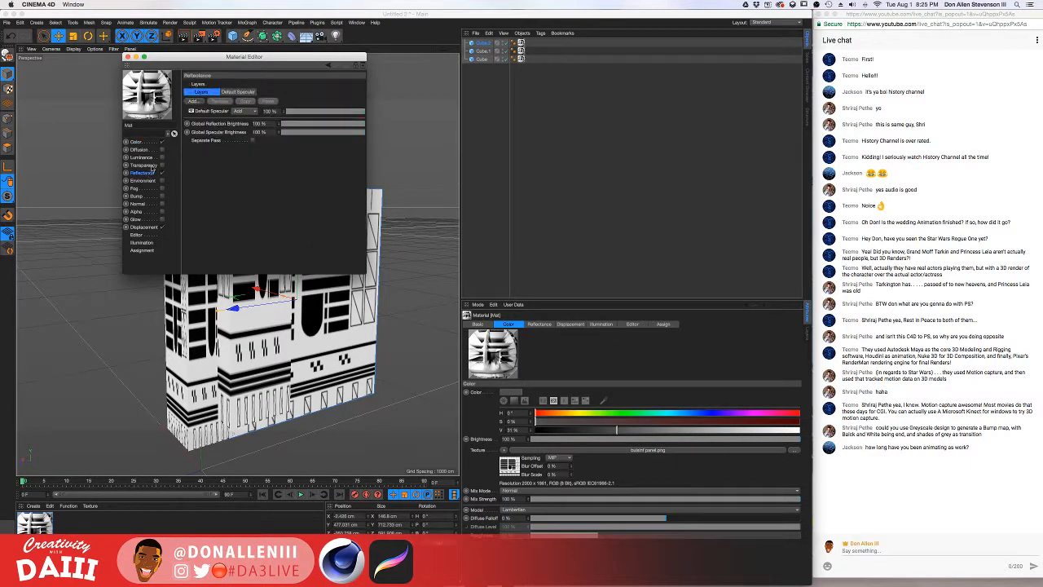
left_click(200, 103)
left_click(219, 112)
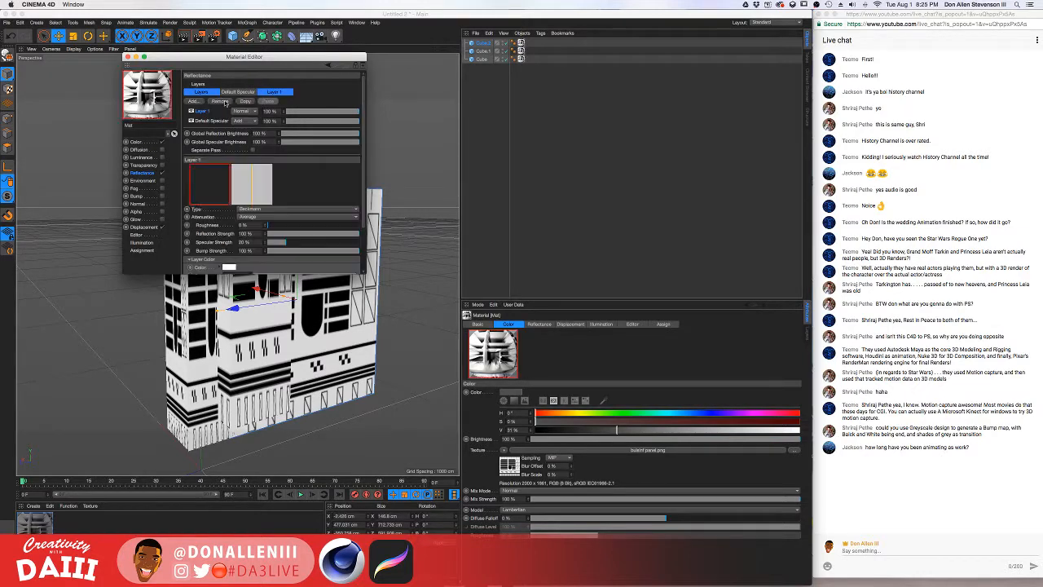
left_click(127, 57)
left_click_drag(245, 244, 330, 106, "alt")
key("ctrl+r")
left_click(272, 229)
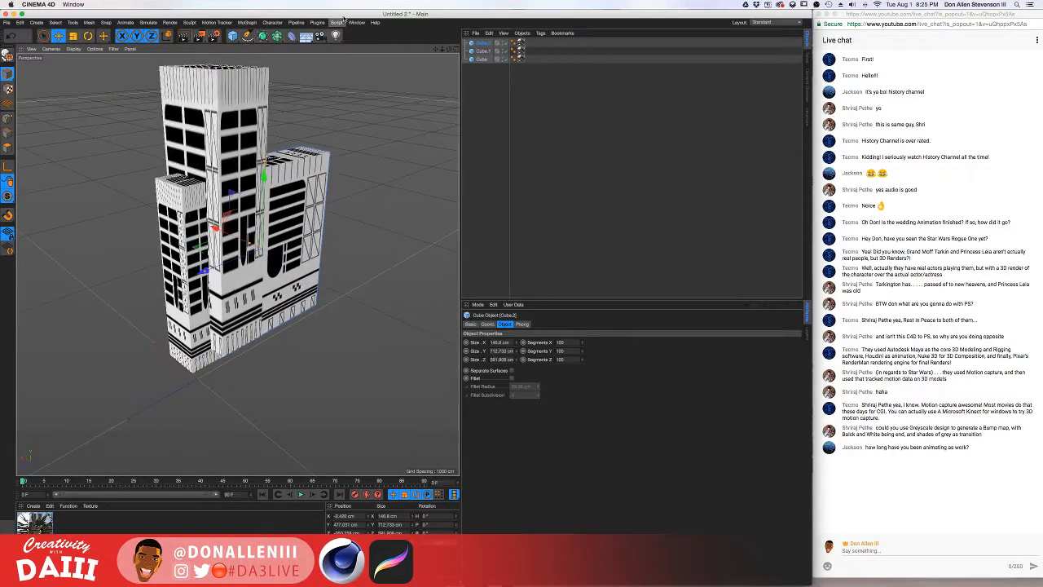
- Try an omni light raised beside the buildings, preview its effect in a viewport render, and delete it
left_click(335, 35)
left_click_drag(194, 318, 182, 84)
left_click_drag(144, 150, 316, 221)
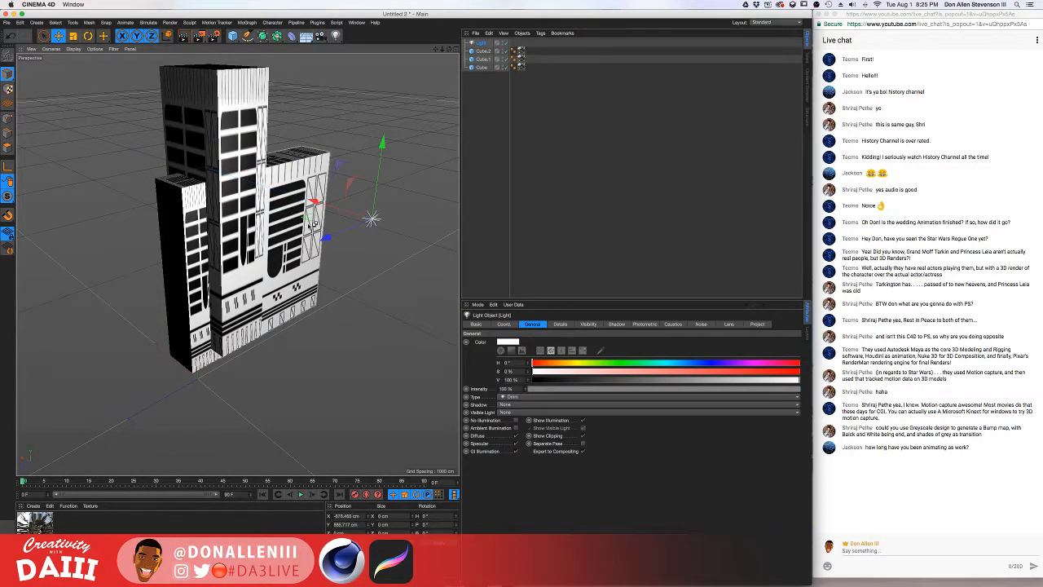
key("super+r")
key("Delete")
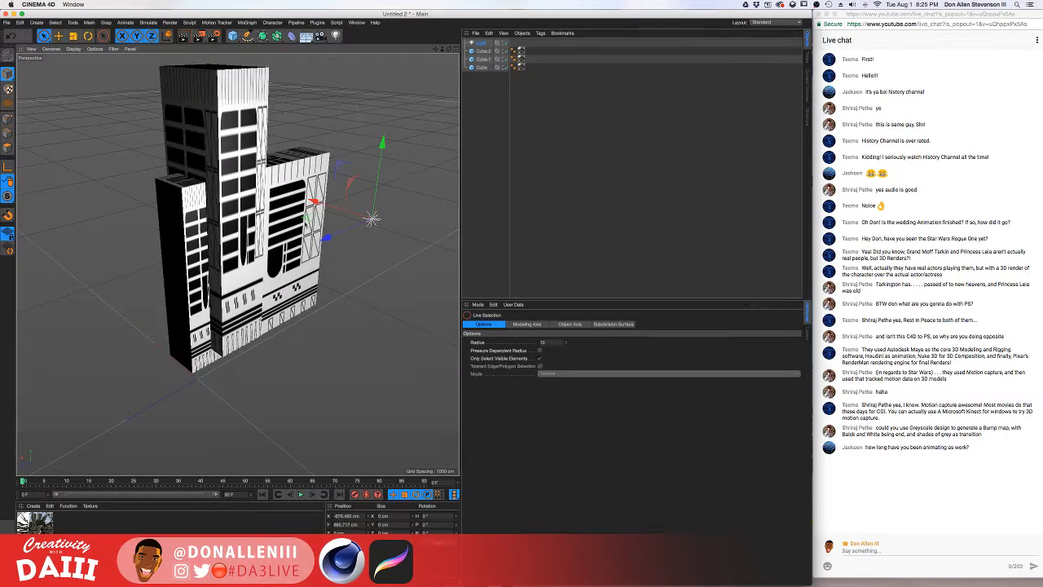
- Add a sphere at the scene origin and enlarge its radius enormously so that it encloses all the buildings
left_click_drag(359, 169, 218, 210, "alt")
left_click(233, 36)
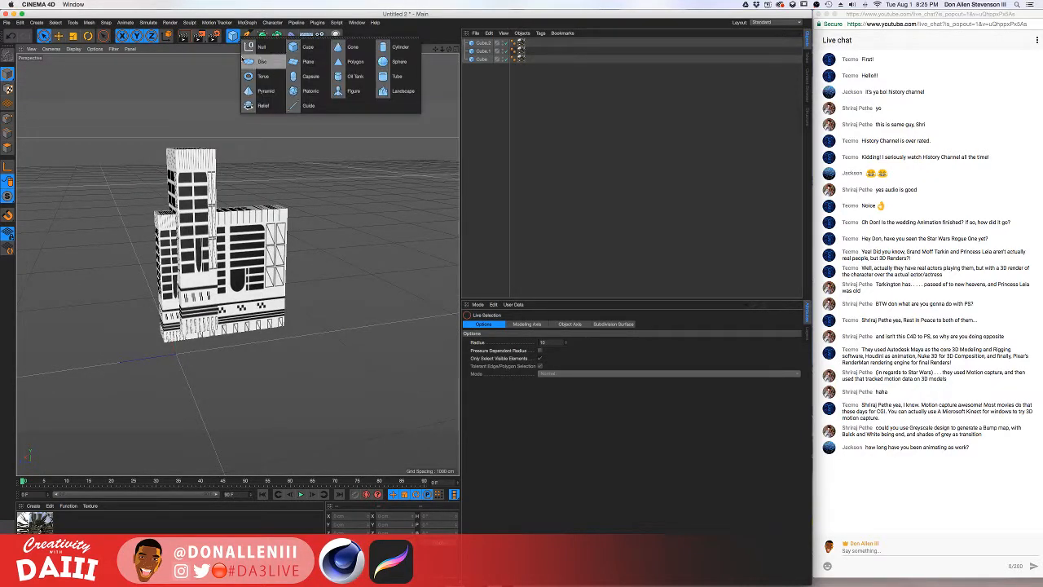
left_click(397, 61)
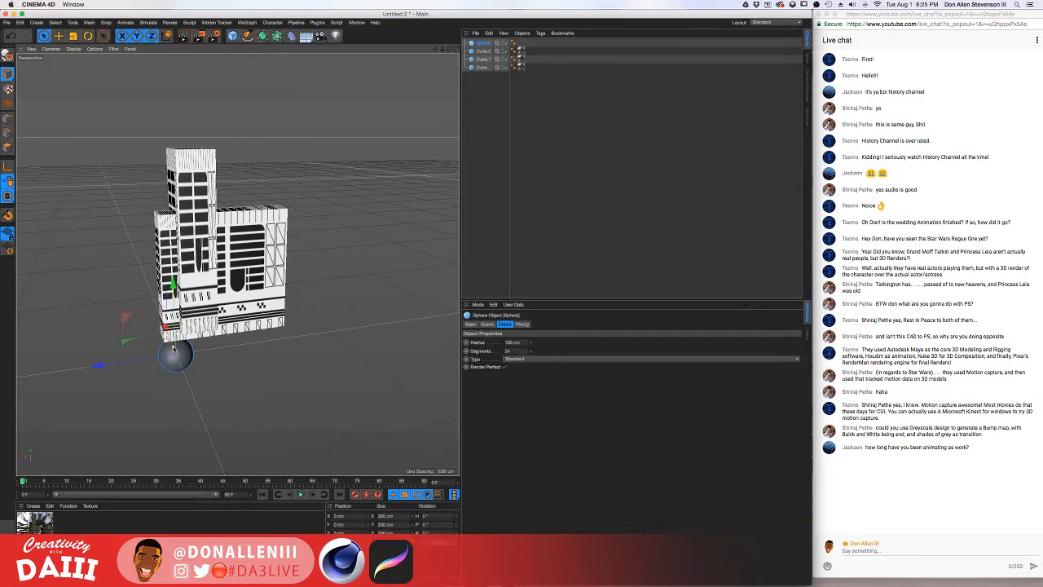
left_click_drag(173, 349, 92, 144)
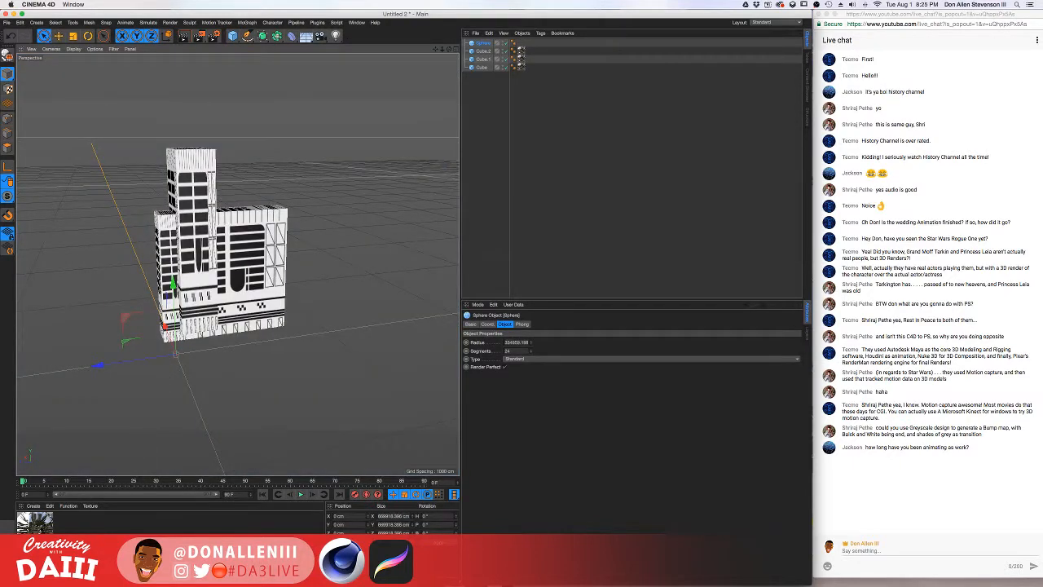
- Create a new material with default settings
left_click(114, 542)
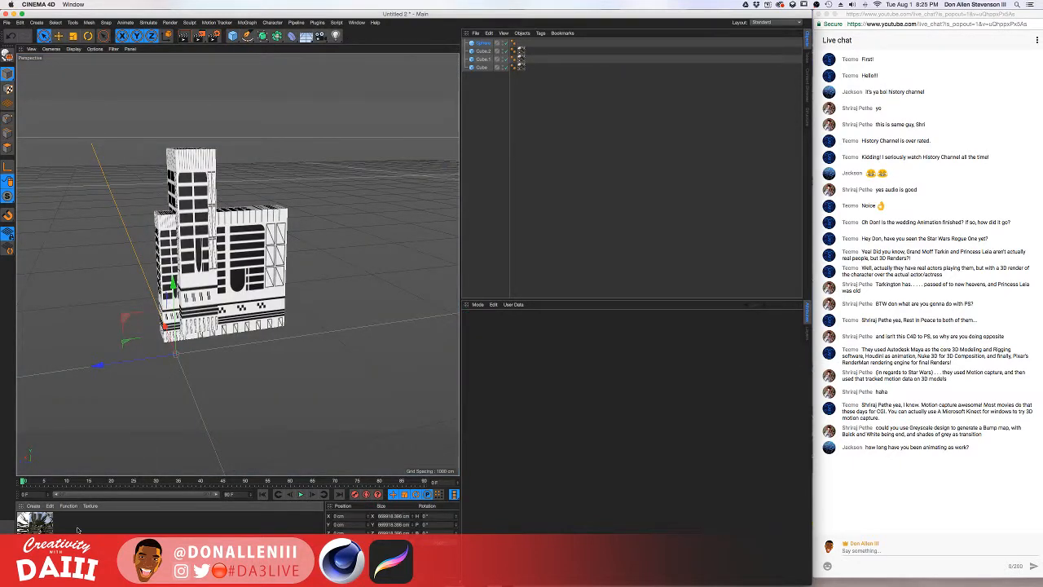
double_click(77, 530)
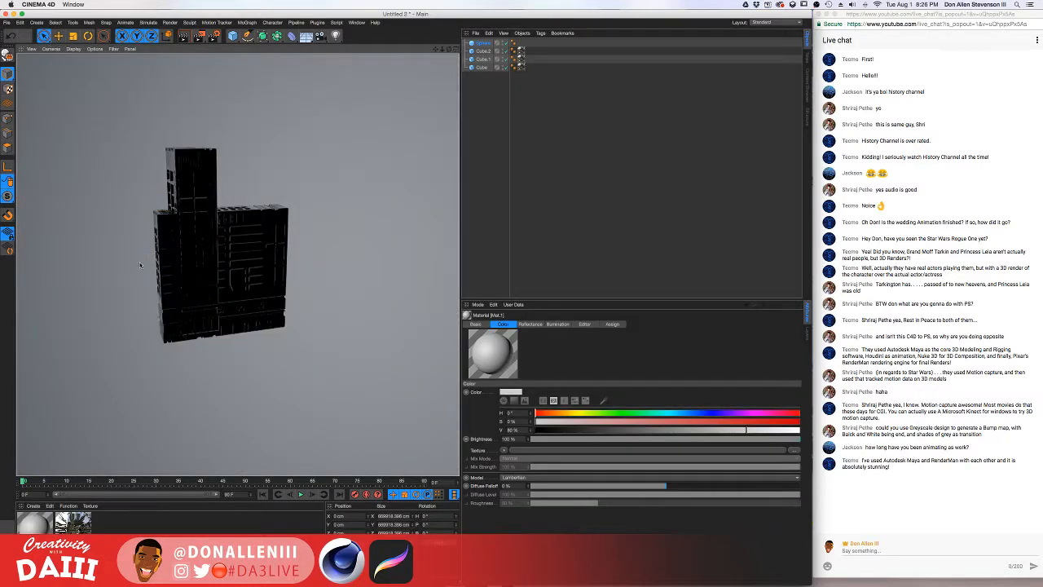
left_click_drag(172, 276, 188, 279, "alt")
left_click_drag(294, 260, 237, 348, "alt")
left_click_drag(238, 265, 363, 340, "alt")
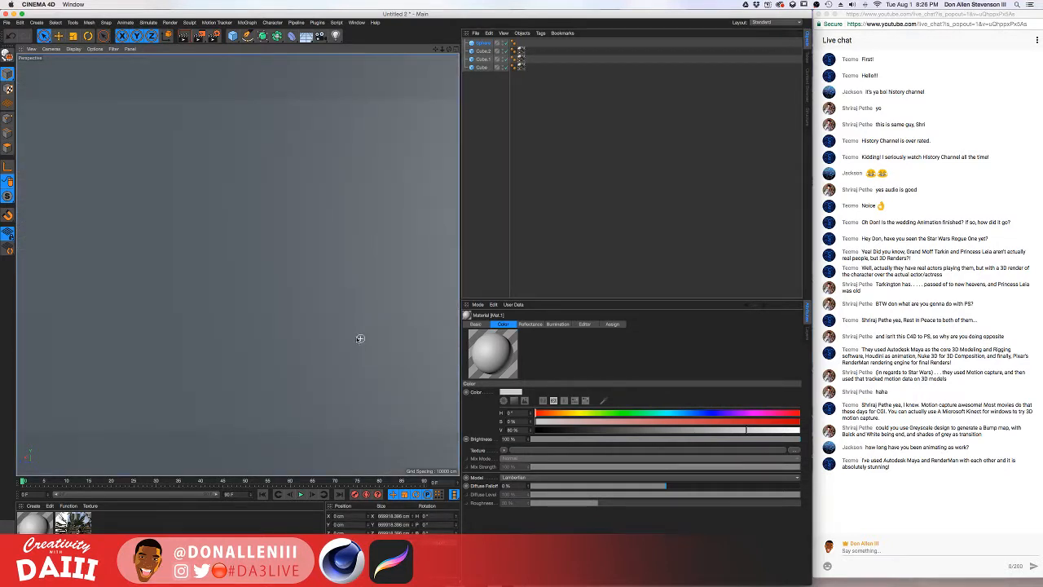
- Frame the small front tower and preview the building cluster in viewport renders from closer and higher angles
key("s")
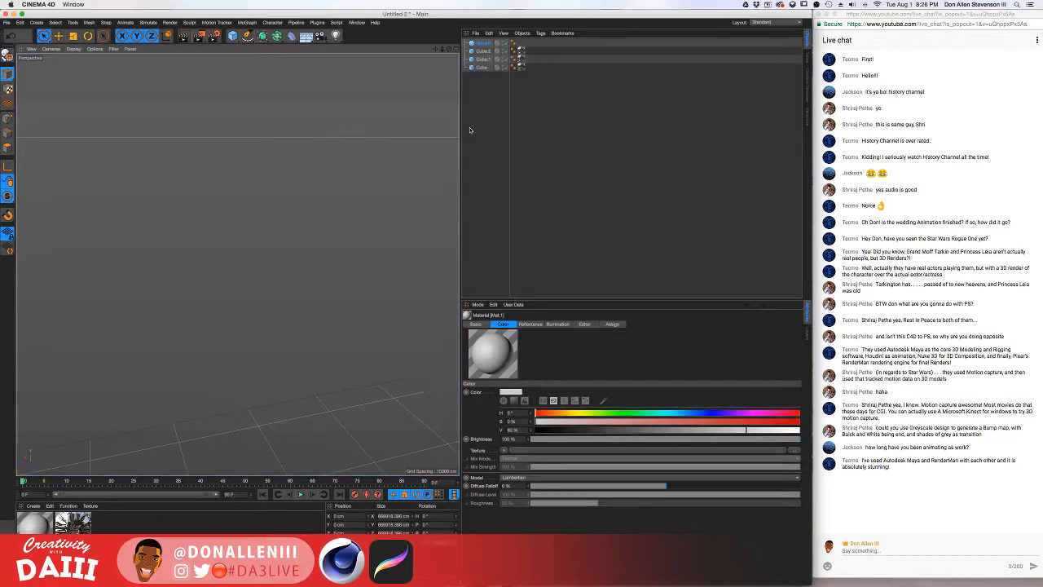
left_click(482, 68)
key("s")
scroll(336, 240, "down", 3)
left_click_drag(336, 242, 279, 330, "alt")
key("ctrl+r")
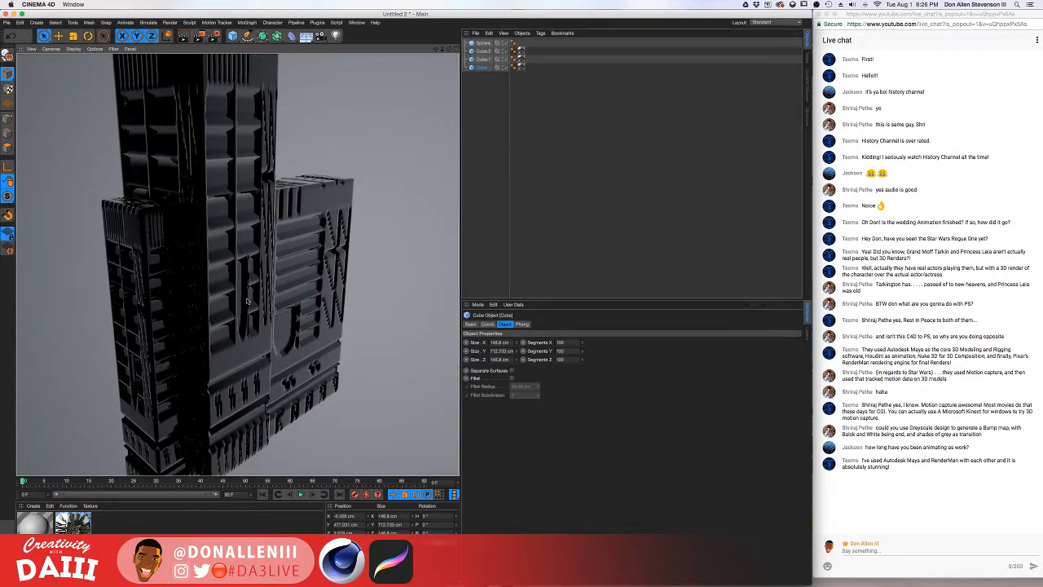
middle_click_drag(247, 300, 301, 296, "alt")
scroll(301, 296, "down", 4)
mouse_move(301, 296)
left_mouse_down("alt")
mouse_move(290, 322)
mouse_move(300, 234)
left_mouse_up("alt")
key("ctrl+r")
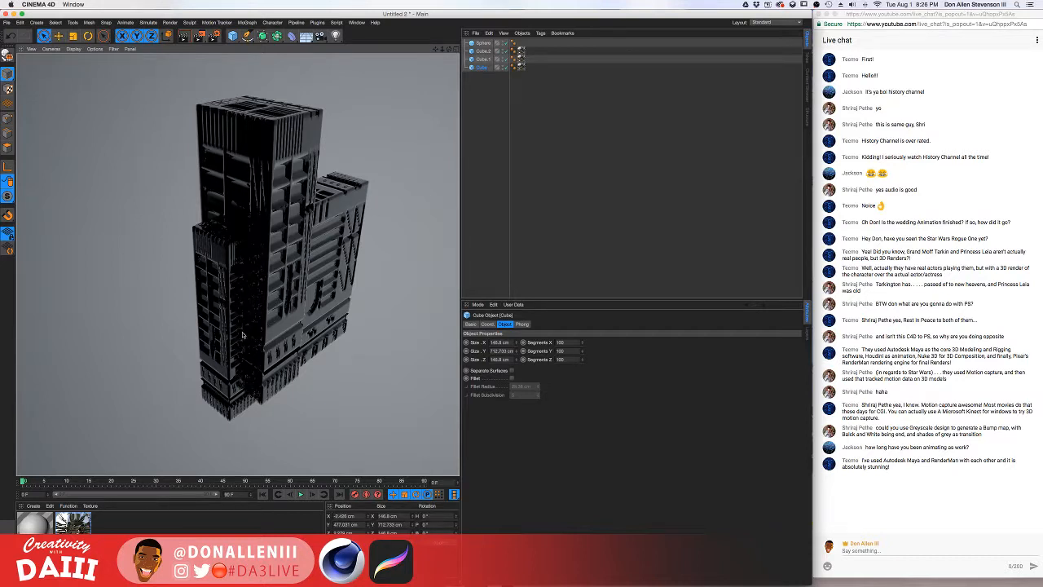
- Try enlarging the rear building block in width and depth, and undo the resizing
left_click(484, 52)
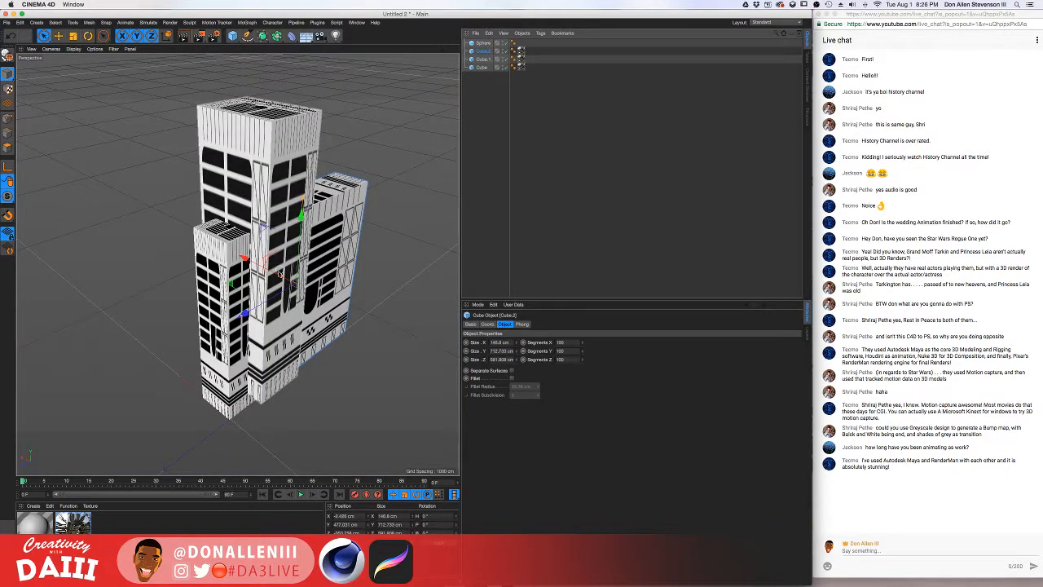
left_click_drag(284, 278, 179, 347)
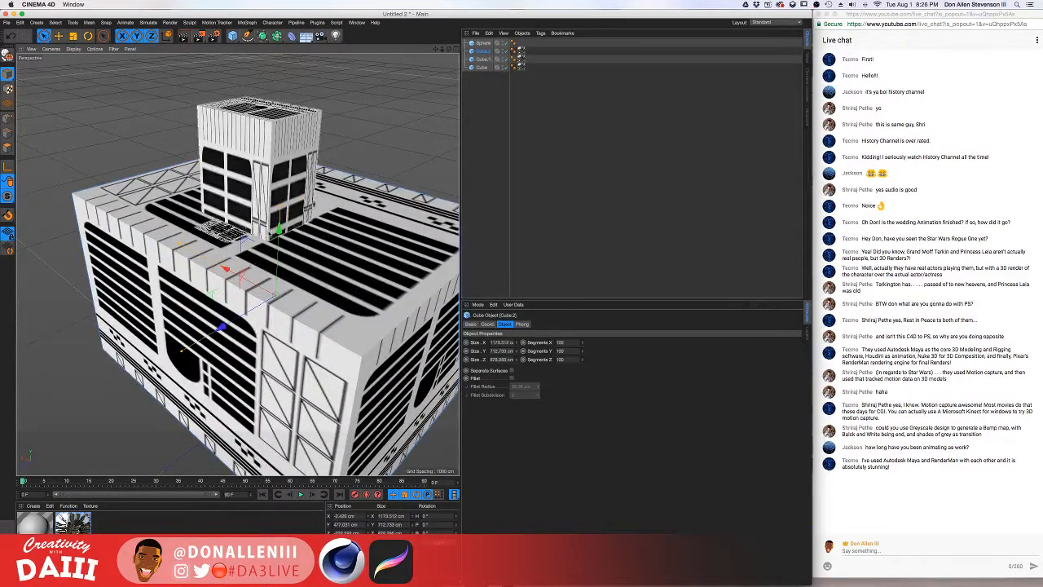
left_click_drag(288, 239, 279, 277)
key("super+z")
key("super+z")
key("super+z")
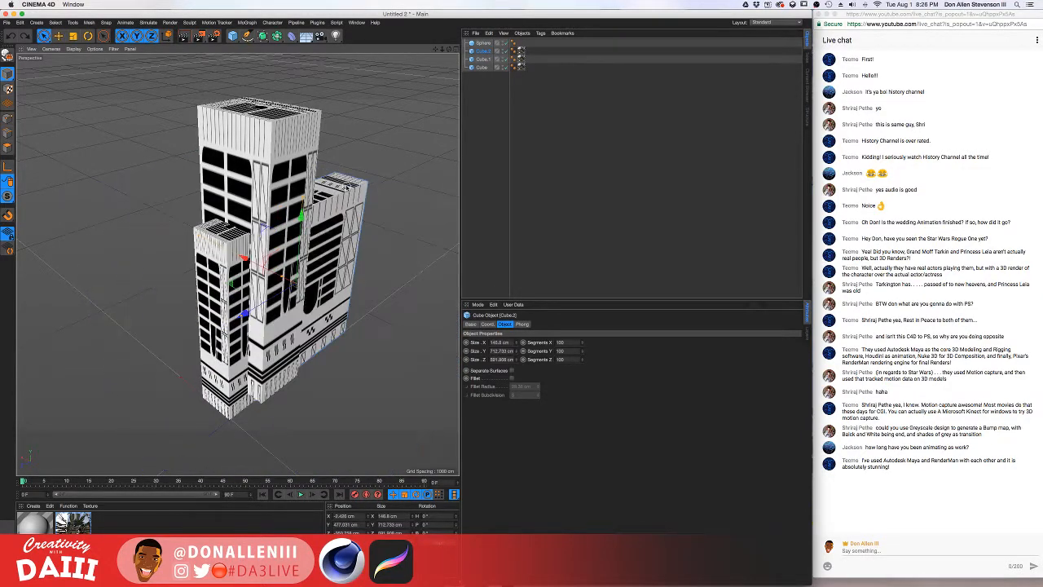
- Duplicate the rear building block and reshape the lowered copy into a wide base of about 865 × 377 × 979 cm beneath the towers
key("super+c")
key("super+v")
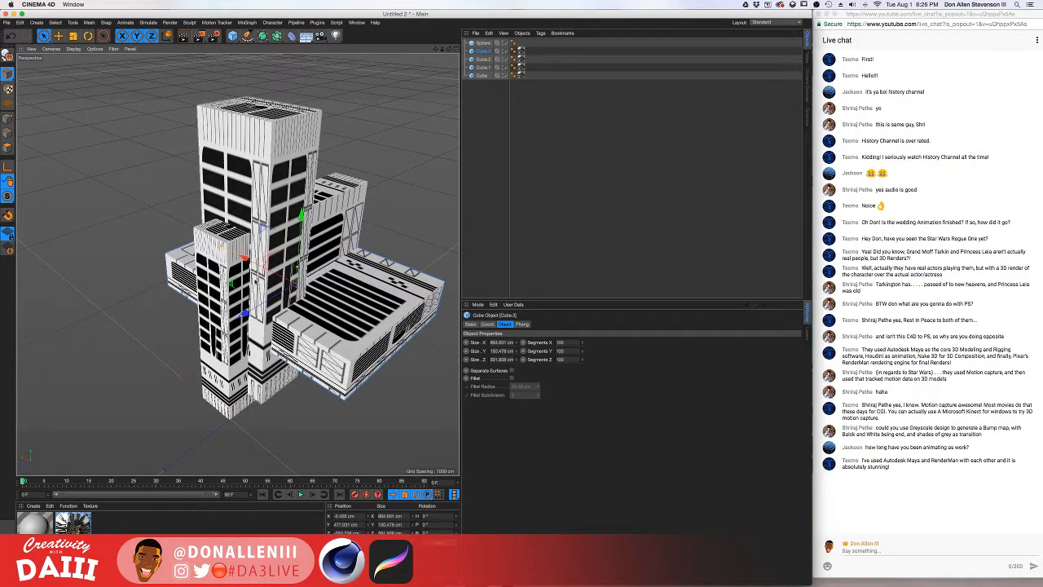
left_click_drag(239, 347, 249, 324)
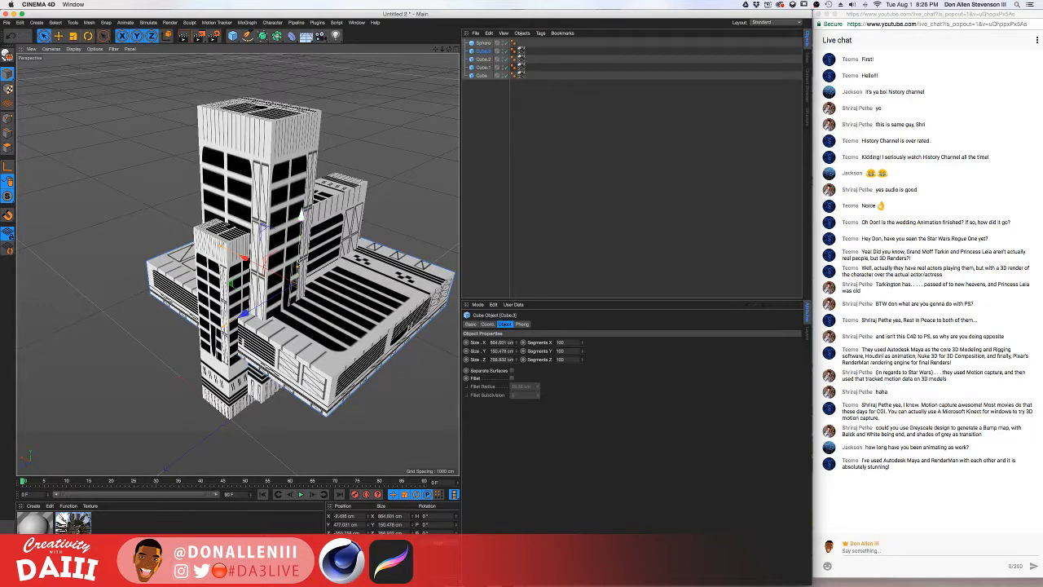
mouse_move(296, 267)
left_mouse_down()
mouse_move(295, 243)
mouse_move(295, 285)
left_mouse_up()
mouse_move(237, 383)
left_mouse_down()
mouse_move(175, 422)
mouse_move(246, 370)
left_mouse_up()
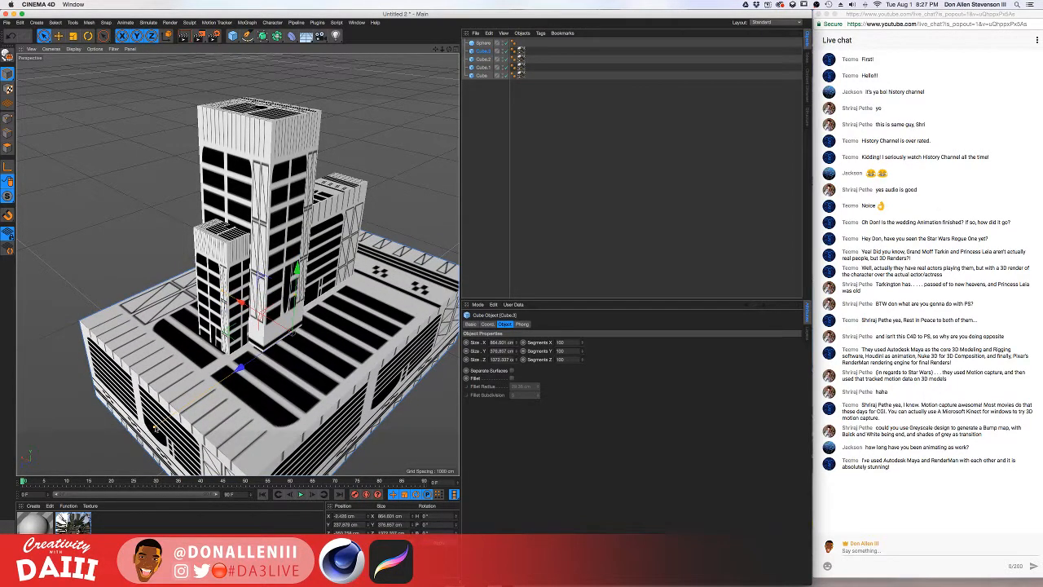
left_click_drag(155, 428, 258, 286)
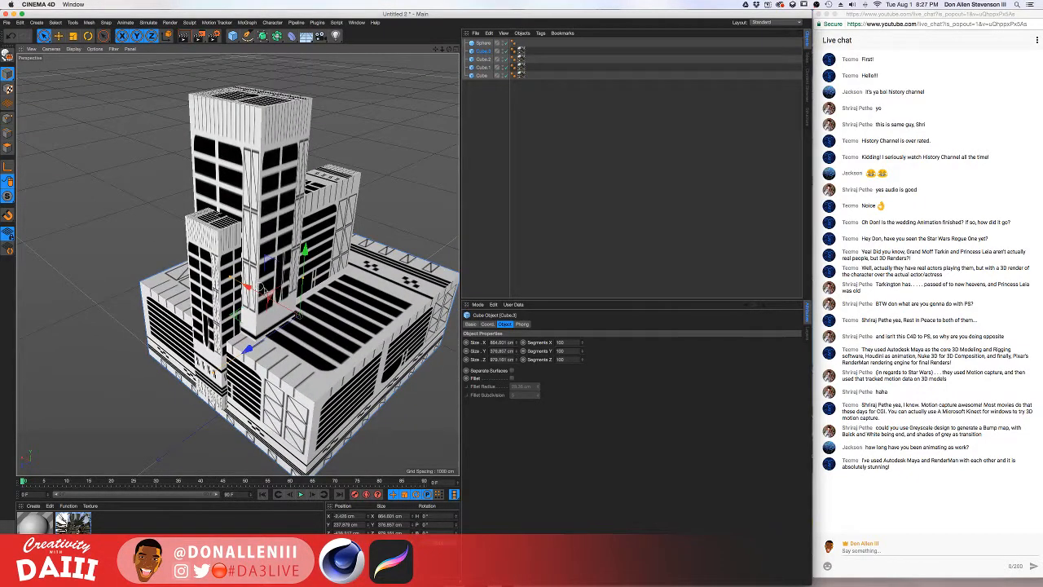
- Preview the towers and their wide base block in viewport renders from two angles
key("alt+r")
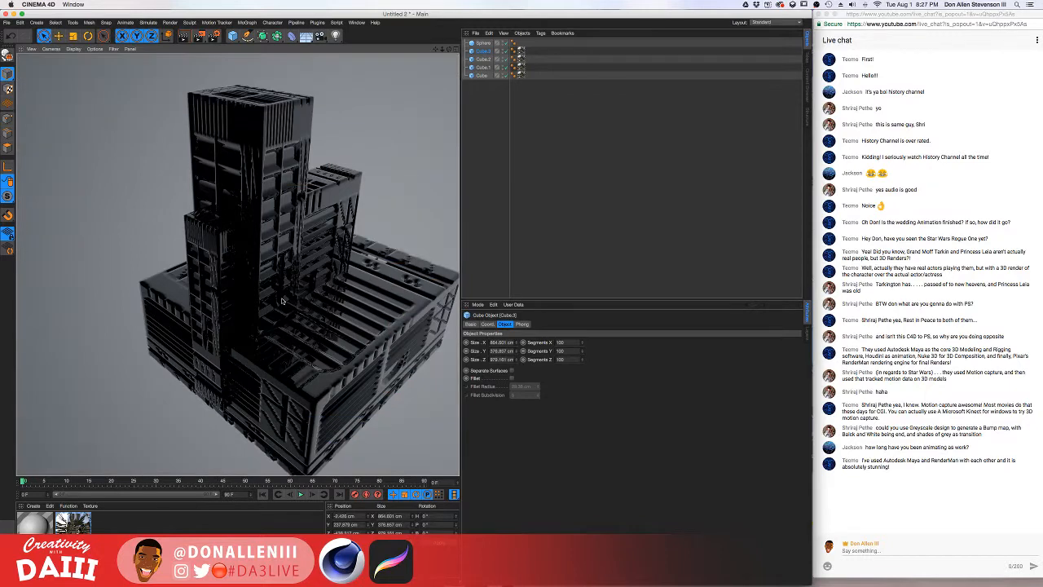
mouse_move(282, 302)
left_mouse_down("alt")
mouse_move(260, 222)
mouse_move(272, 223)
left_mouse_up("alt")
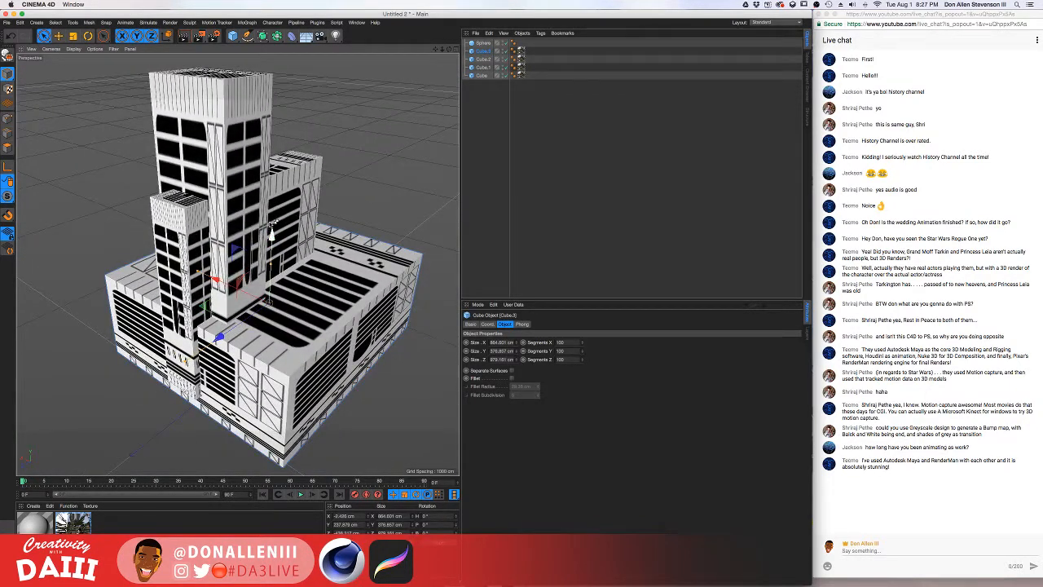
key("ctrl+r")
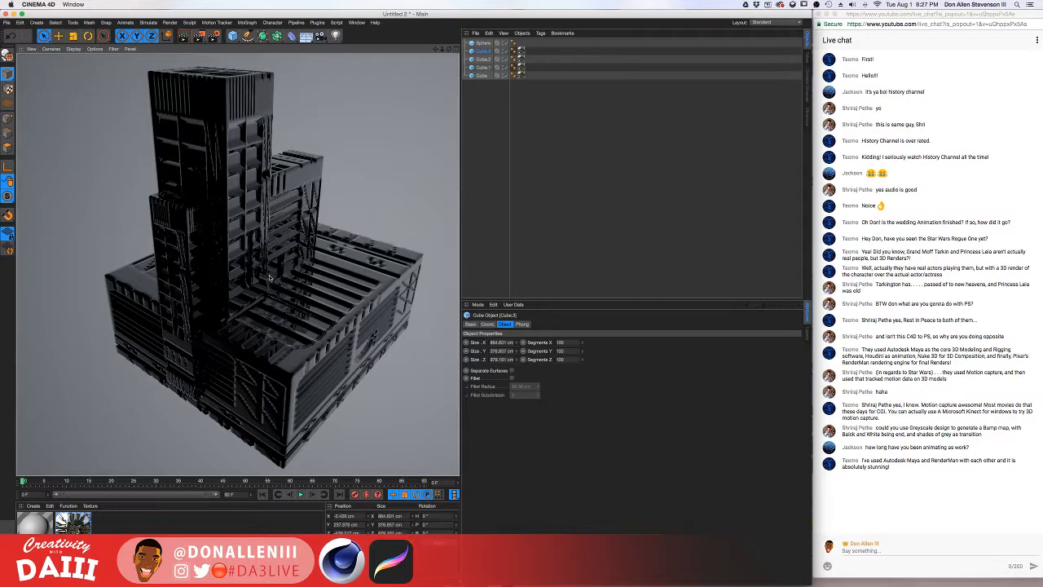
- Create another new material and open it in the material editor
left_click(147, 519)
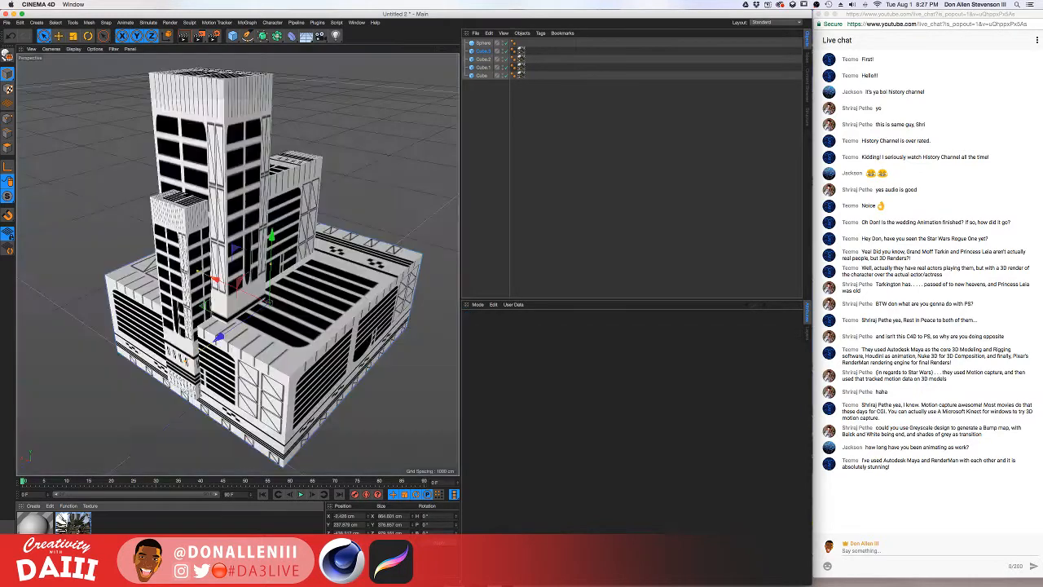
double_click(133, 529)
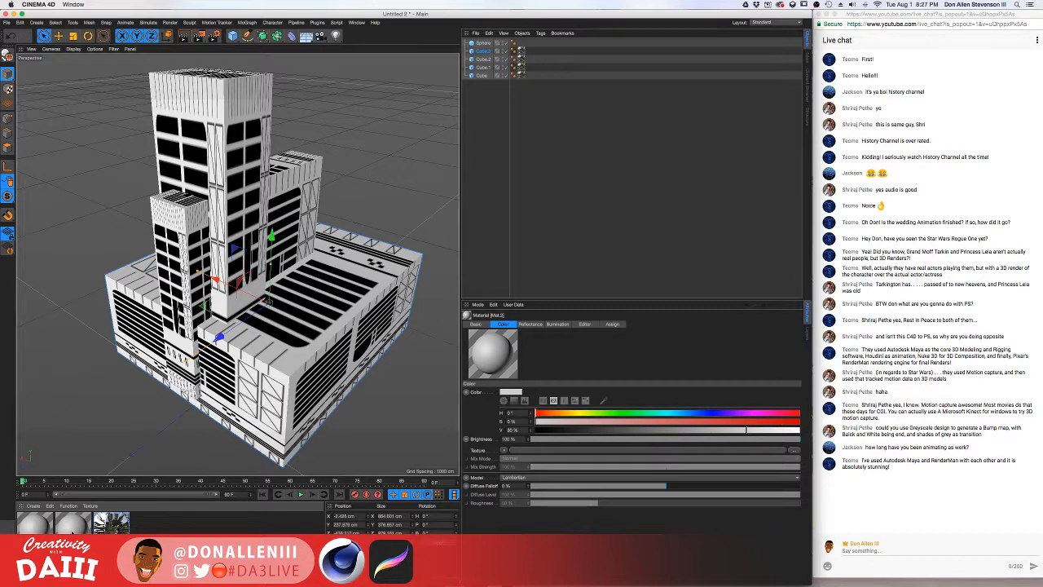
double_click(33, 521)
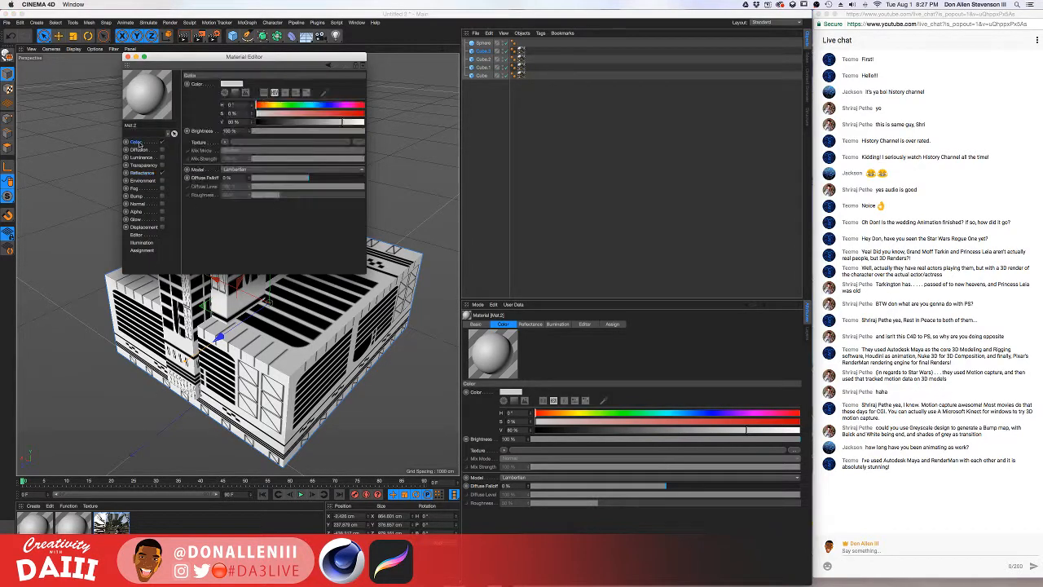
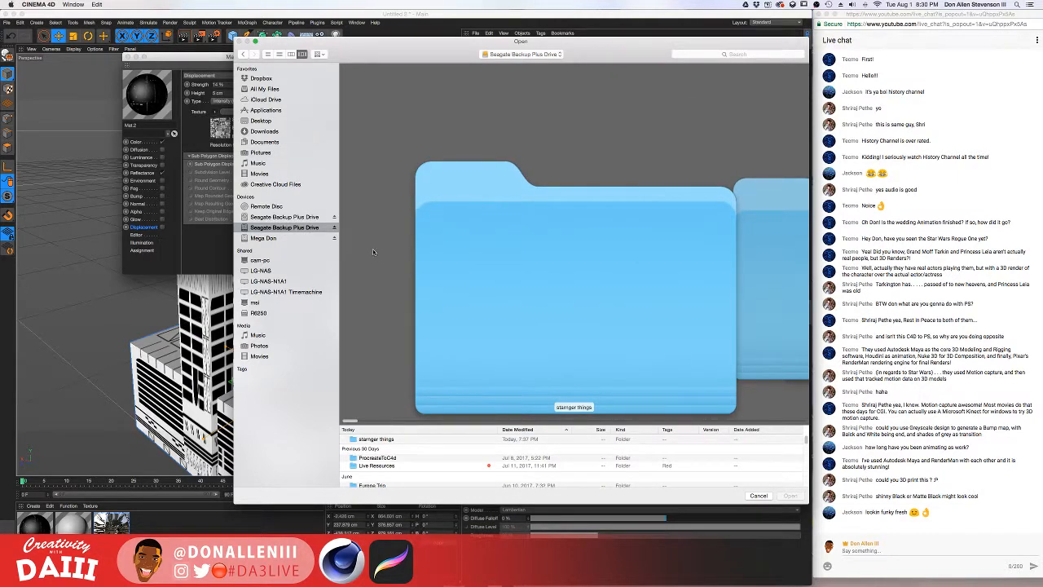
- For the displacement texture, open the "starnger things" folder on the Seagate Backup Plus Drive and browse to the Sci Fi noob images
scroll(419, 298, "down", 1)
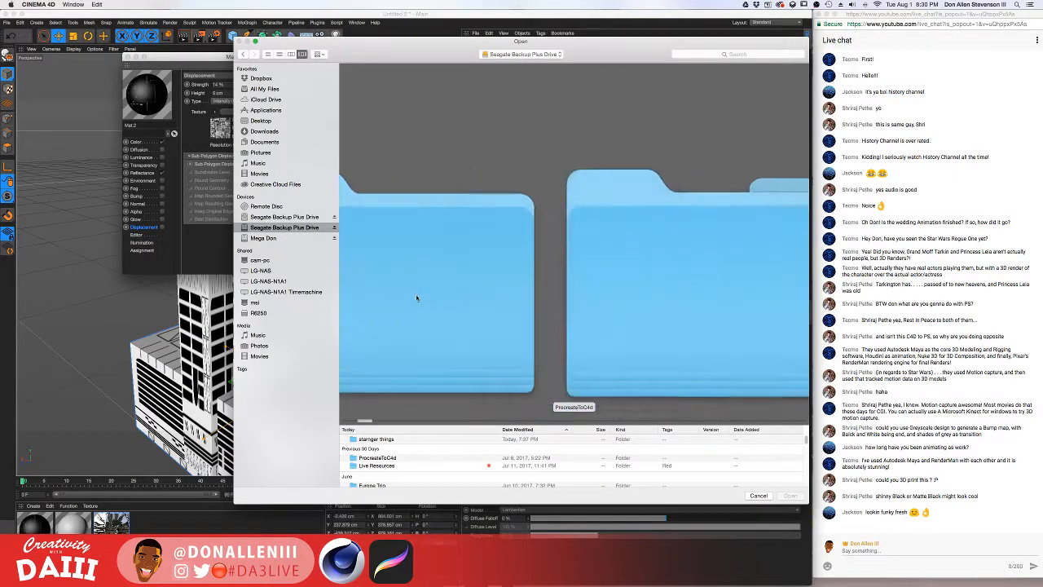
left_click(381, 430)
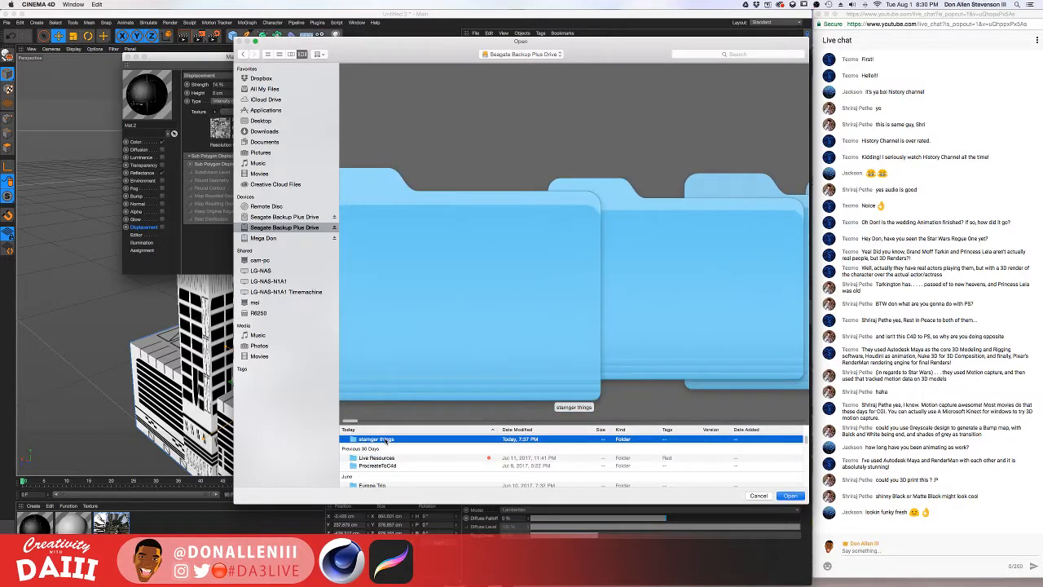
double_click(386, 440)
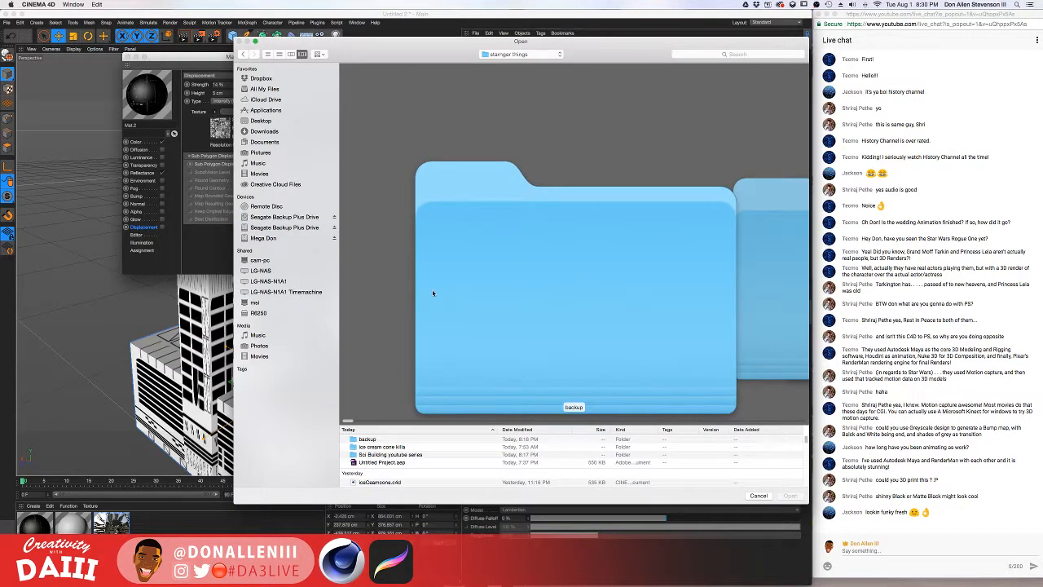
left_click(376, 455)
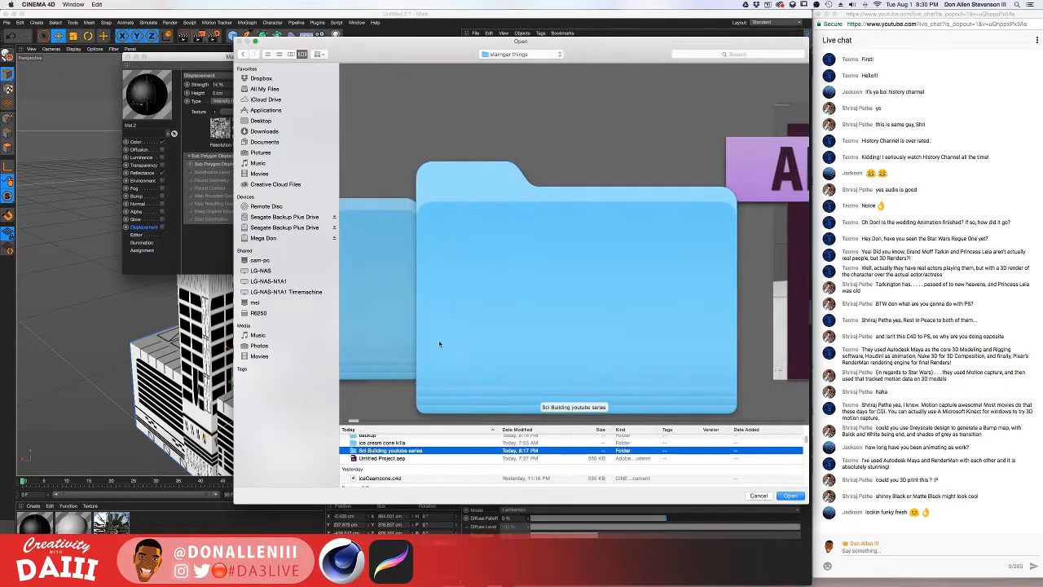
scroll(475, 259, "down", 10)
scroll(475, 260, "down", 10)
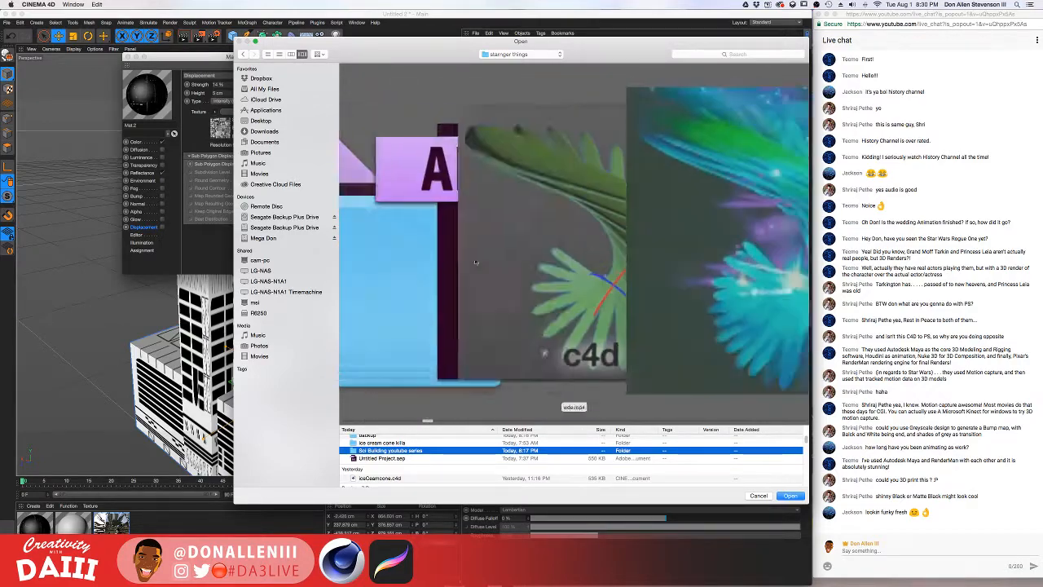
scroll(475, 259, "down", 10)
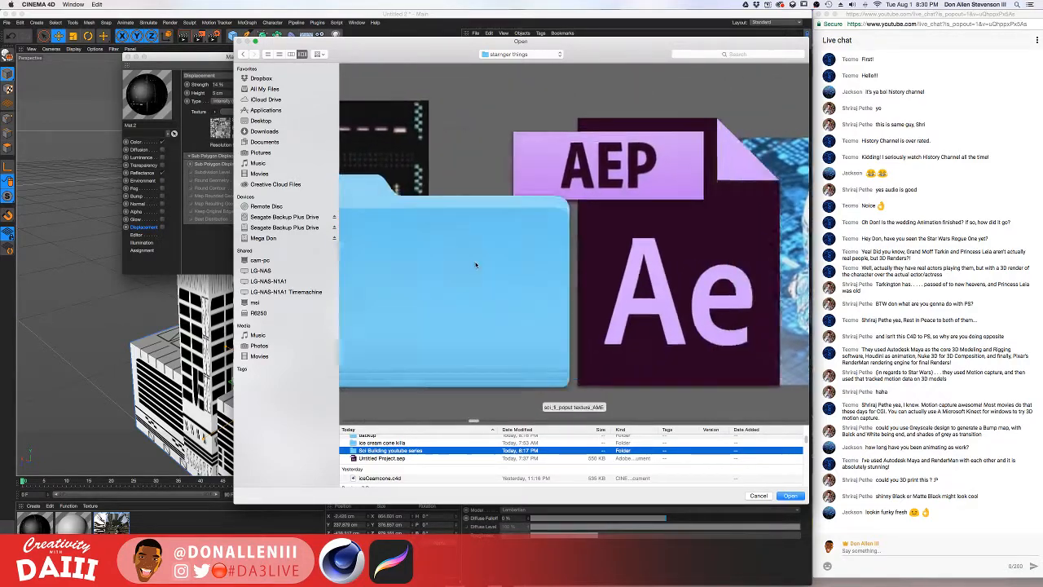
scroll(492, 318, "down", 1)
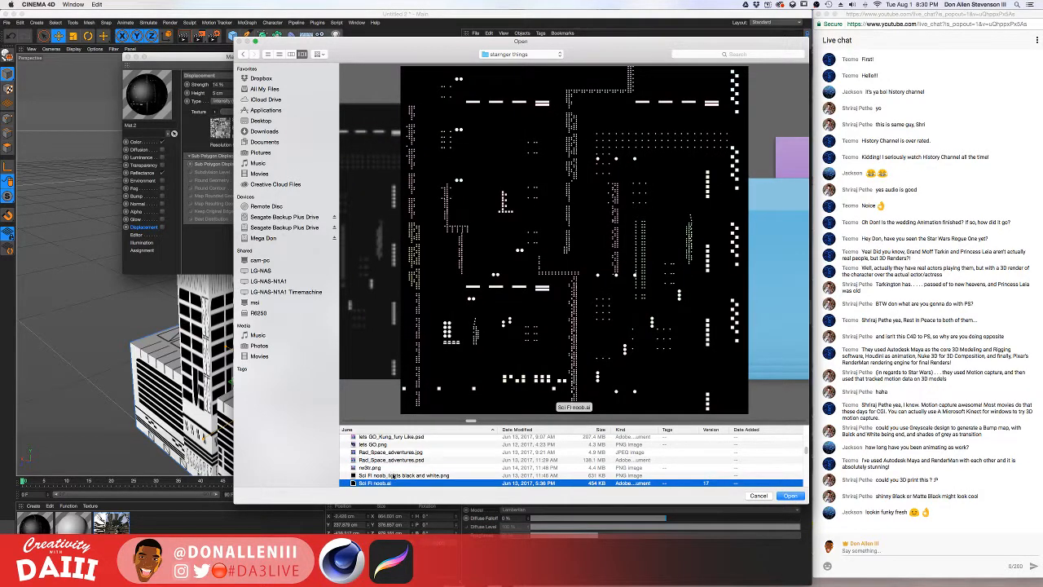
- Load "Sci Fi noob_lights black and white.png" as the displacement texture, copy it to the project location, enable displacement, and close the material editor
left_click(393, 477)
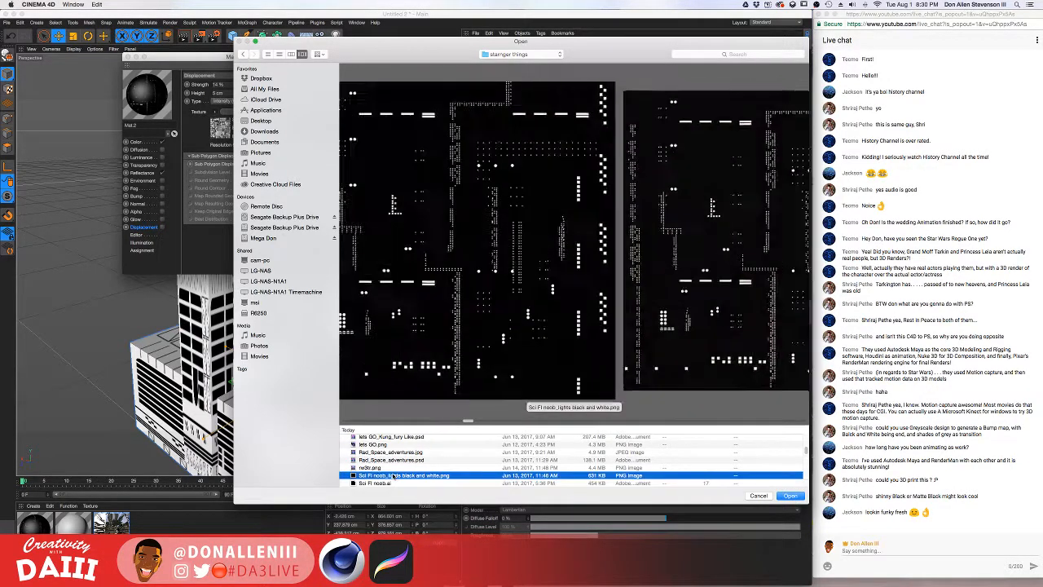
left_click(788, 496)
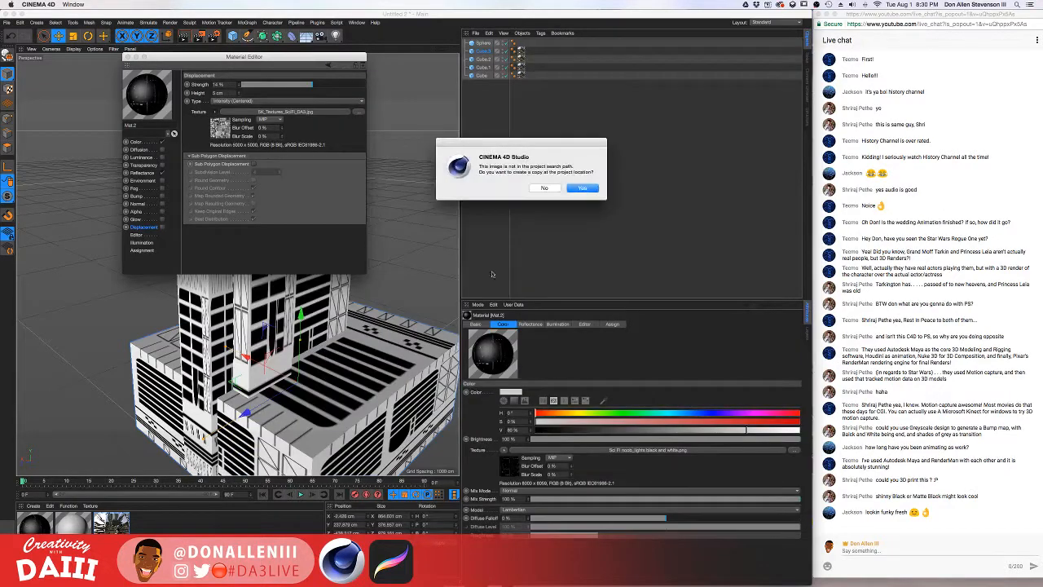
left_click(575, 189)
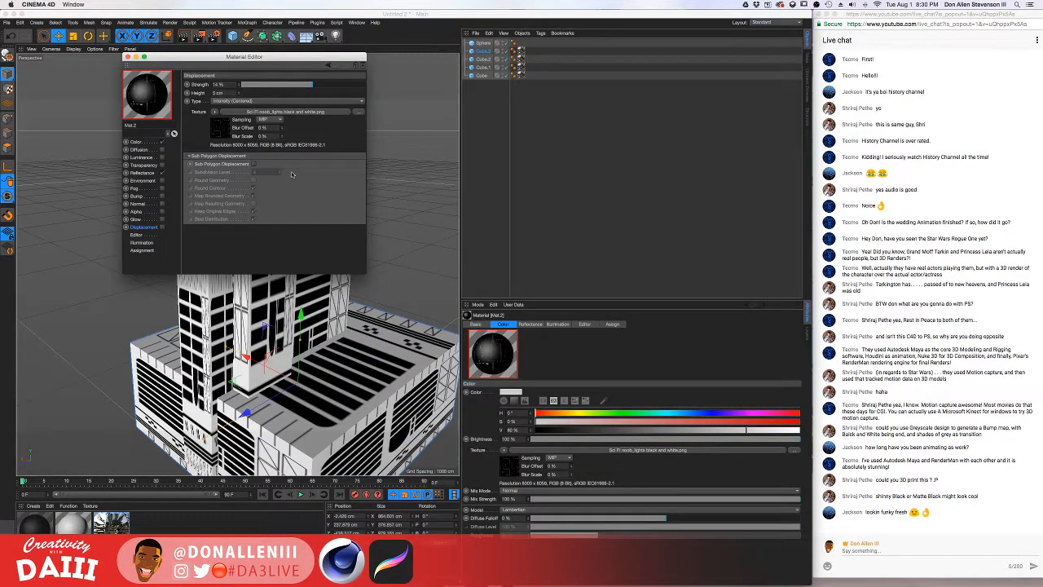
left_click(162, 227)
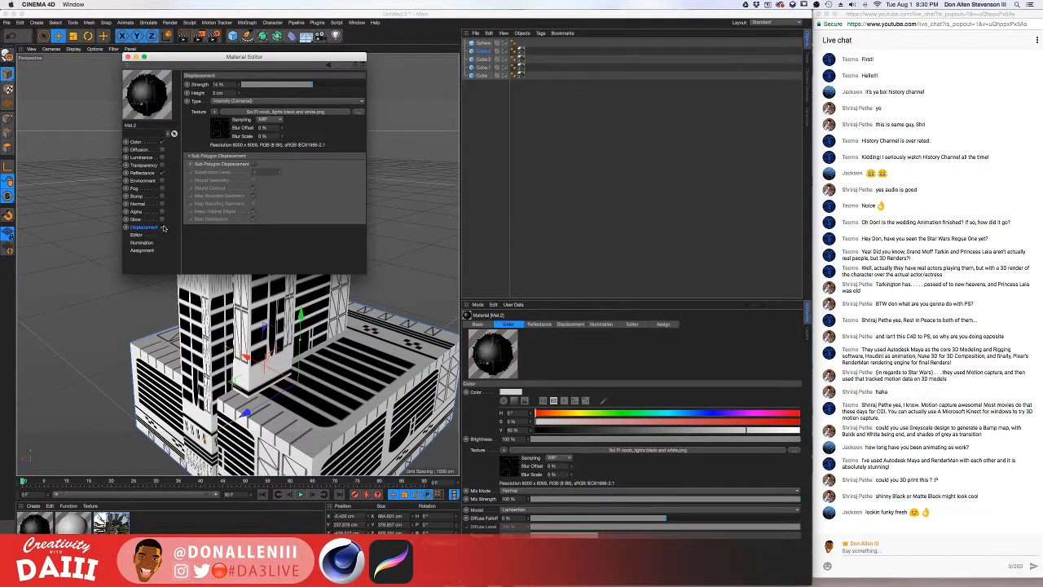
left_click(128, 58)
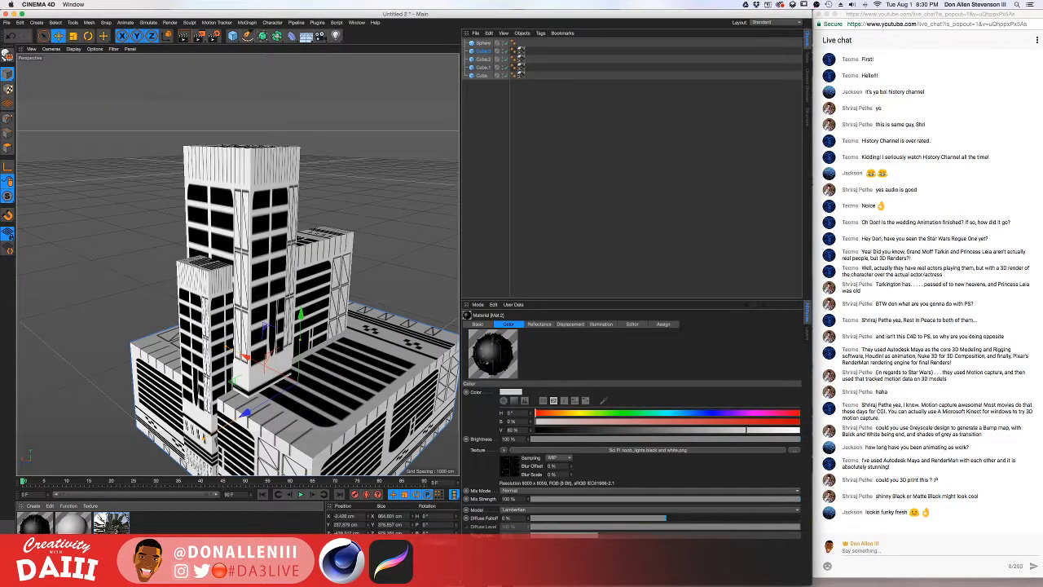
- Apply the new lights material to the small front tower and preview its surface up close in a viewport render
left_click_drag(34, 523, 207, 282)
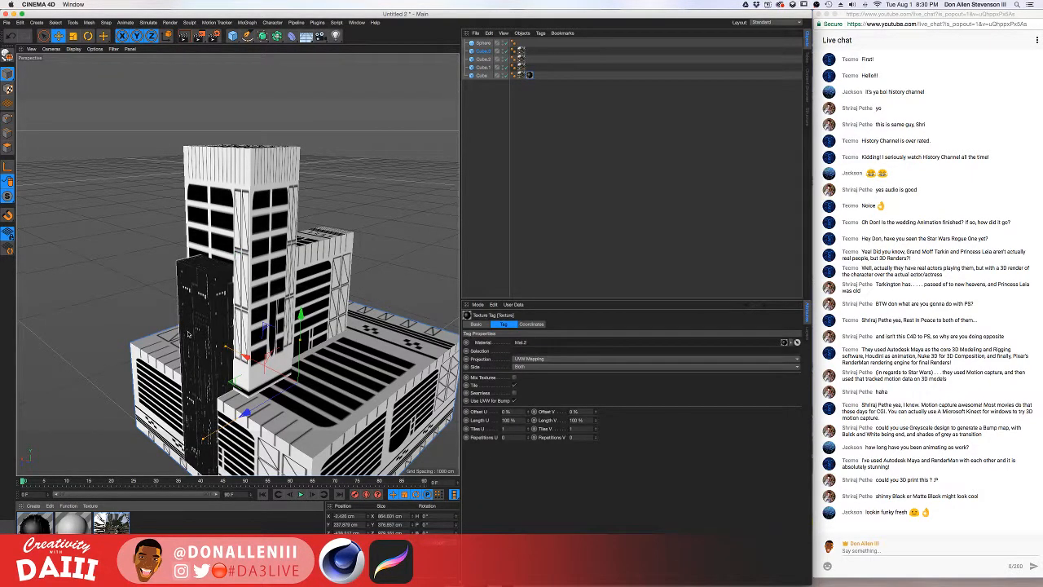
scroll(188, 333, "up", 6)
middle_click_drag(214, 325, 266, 232, "alt")
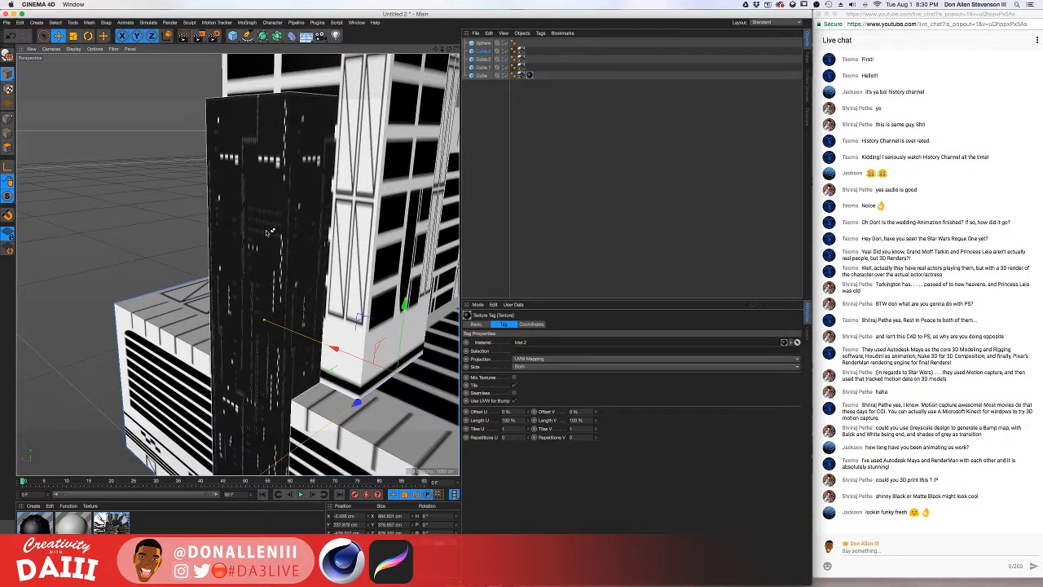
key("super+r")
left_click_drag(248, 217, 227, 188, "alt")
key("super+r")
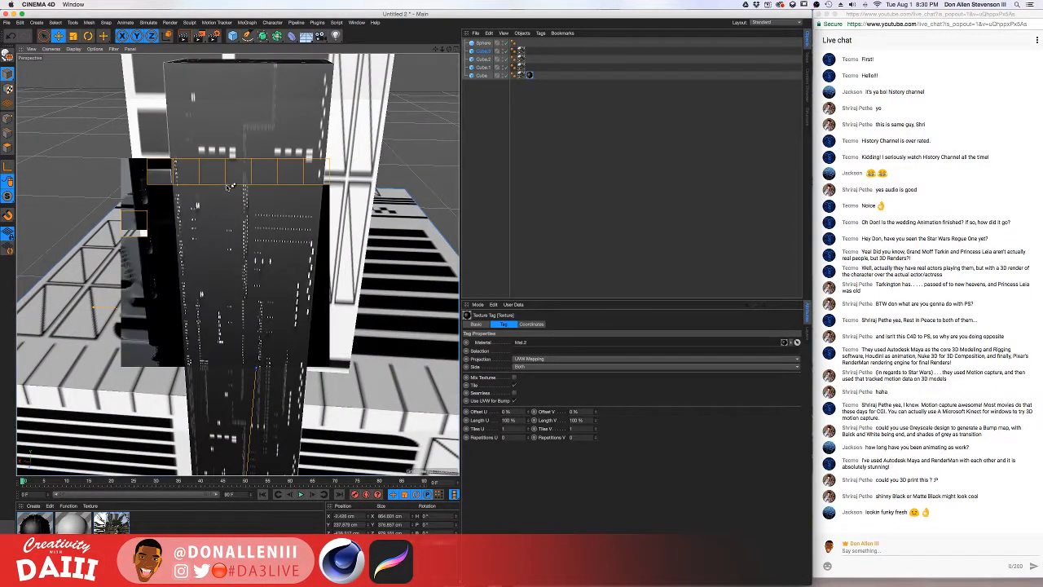
- Inspect the small front tower up close, and preview the whole building cluster in viewport renders from high and low angles
scroll(217, 196, "up", 6)
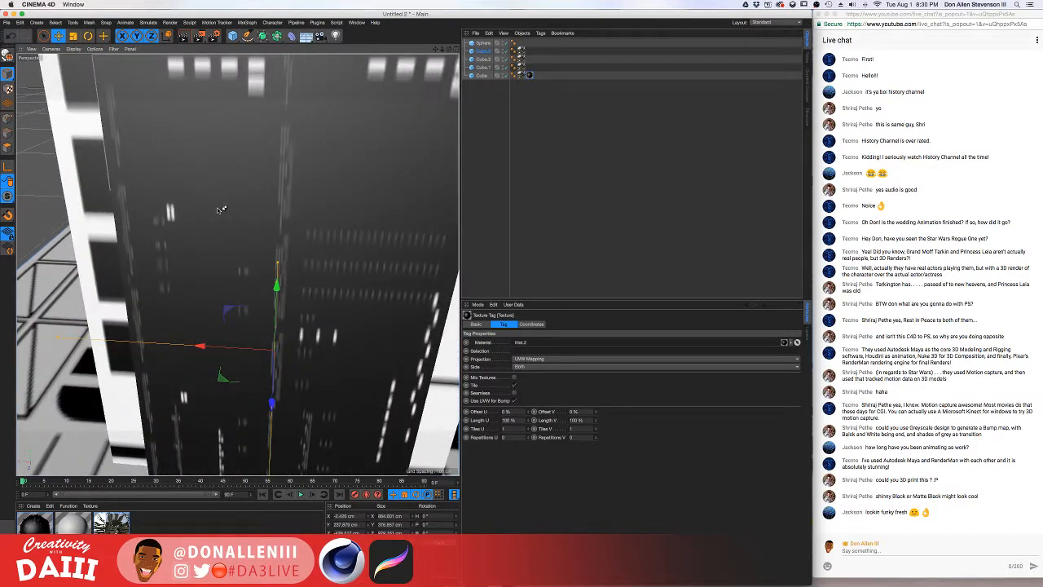
key("super+e")
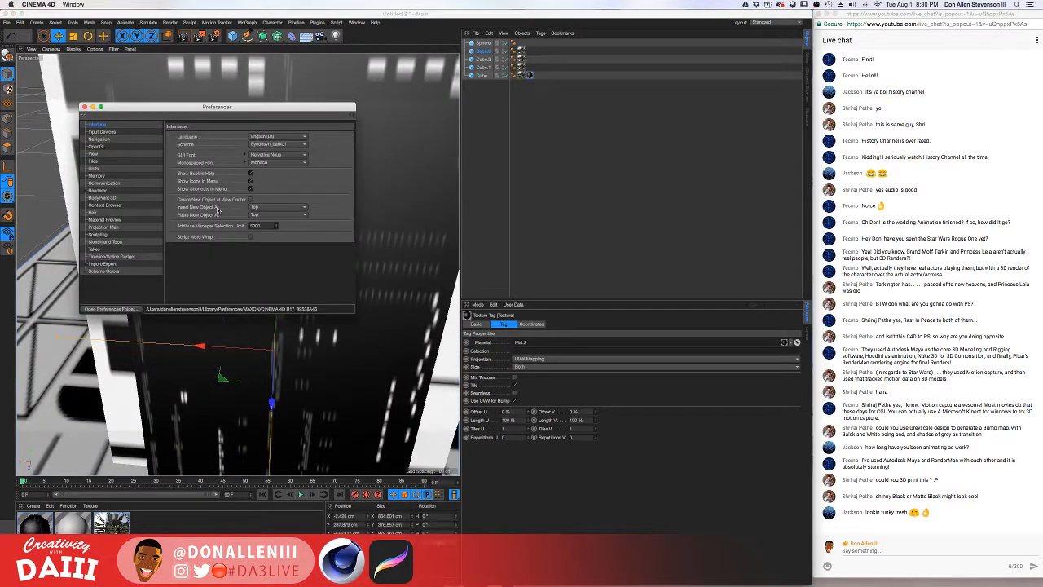
left_click(84, 108)
left_click_drag(134, 178, 341, 264, "alt")
scroll(341, 264, "down", 10)
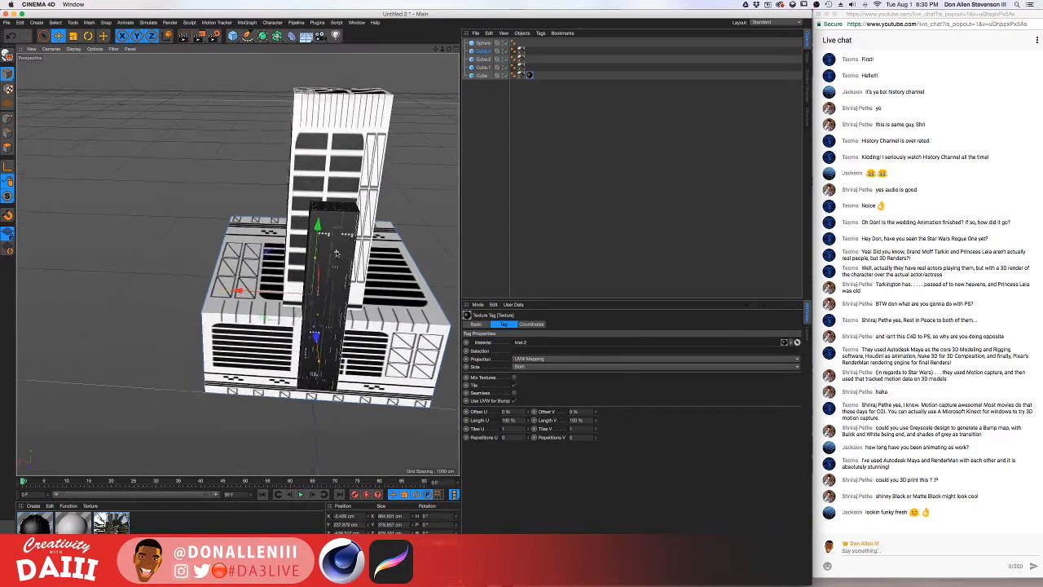
middle_click_drag(341, 264, 206, 262, "alt")
left_click_drag(206, 261, 261, 298, "alt")
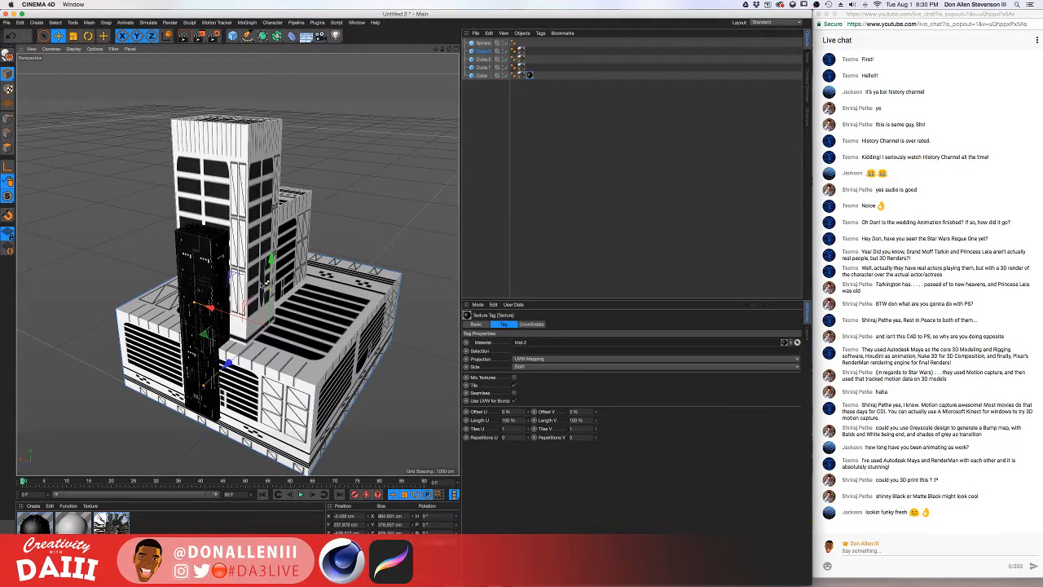
key("ctrl+r")
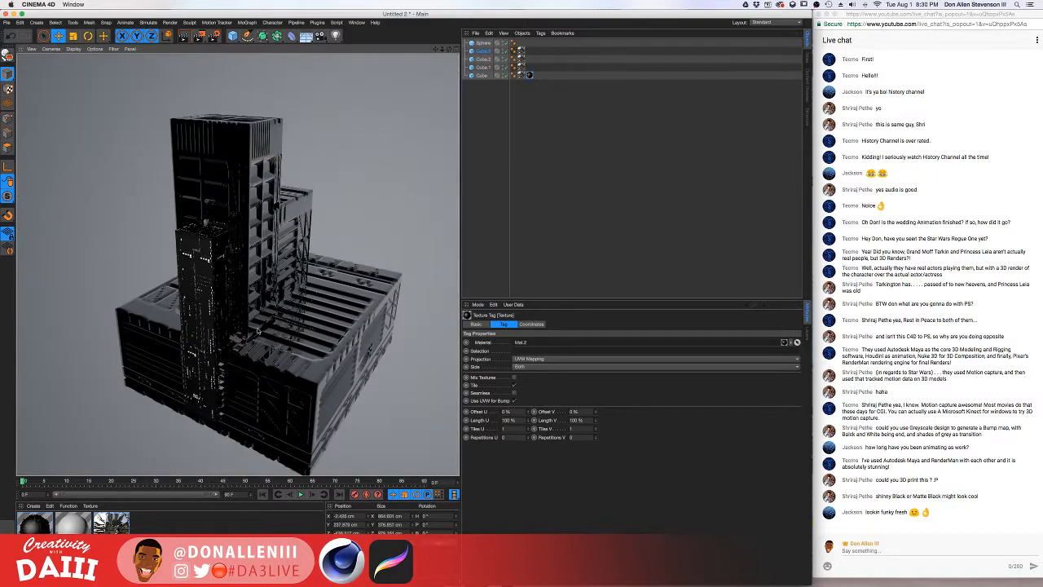
left_click(259, 326)
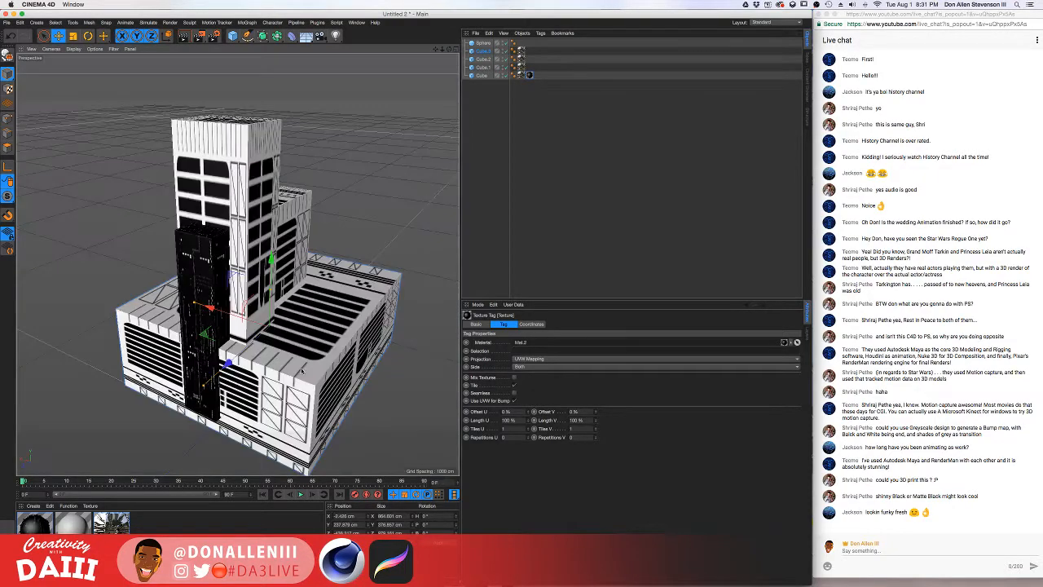
left_click(303, 379)
mouse_move(302, 383)
left_mouse_down("alt")
mouse_move(292, 300)
mouse_move(274, 269)
mouse_move(303, 307)
left_mouse_up("alt")
key("ctrl+r")
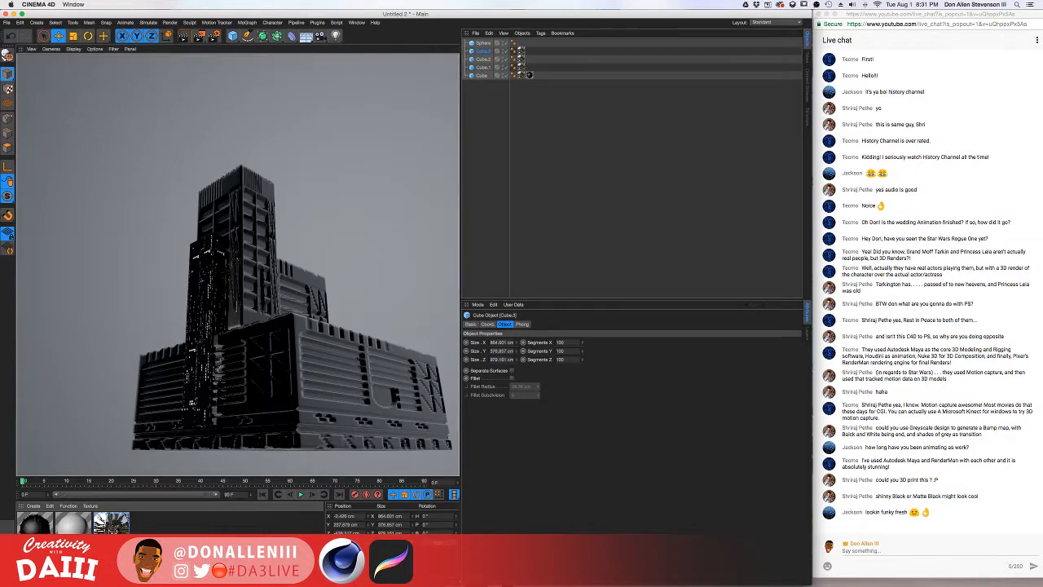
- In the panel material's reflectance, set Layer 1 reflection strength to about 84% and global reflection brightness to about 65%
double_click(111, 522)
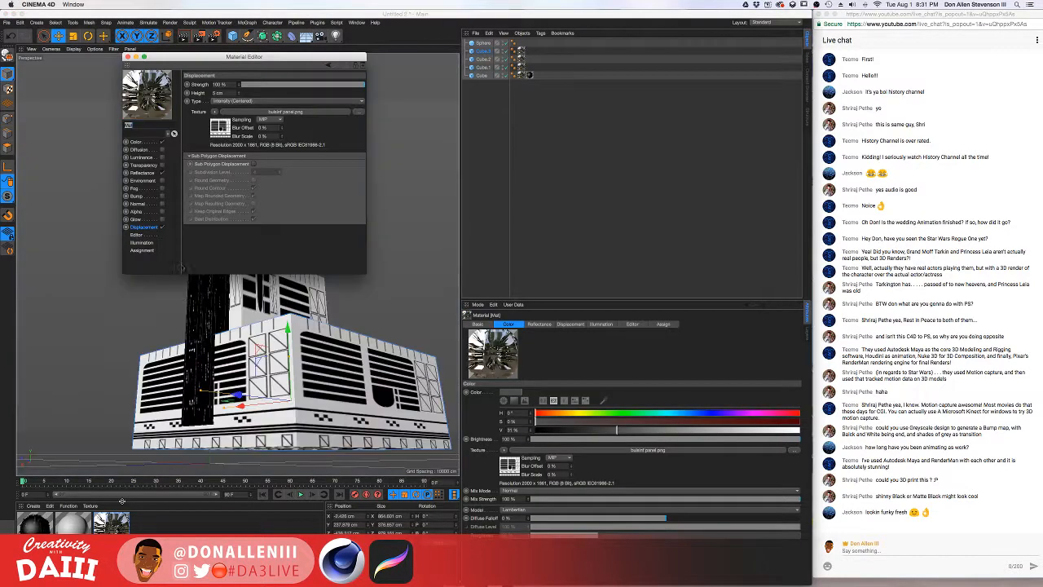
left_click(139, 143)
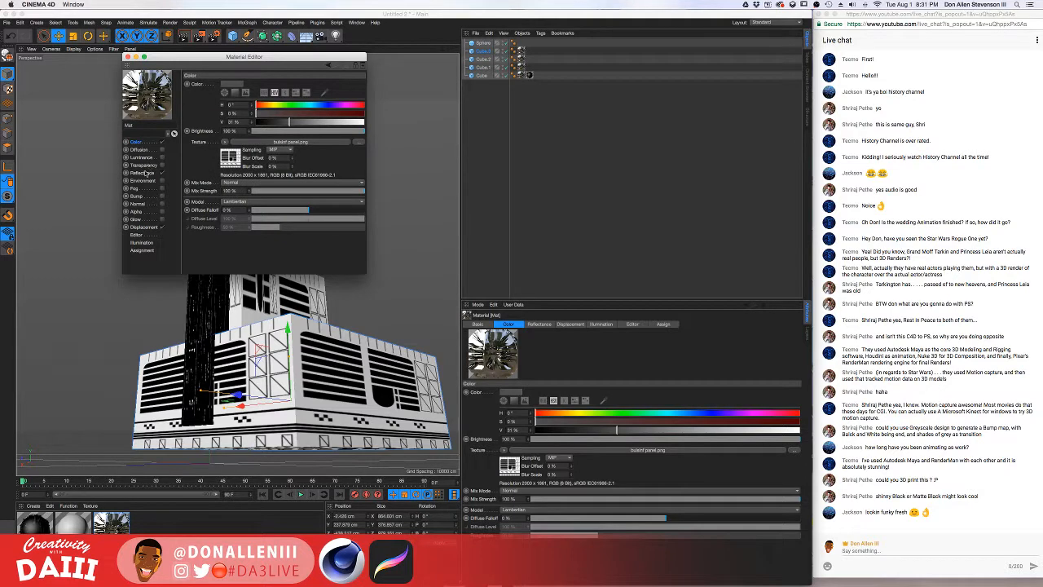
left_click(145, 173)
left_click_drag(316, 233, 322, 235)
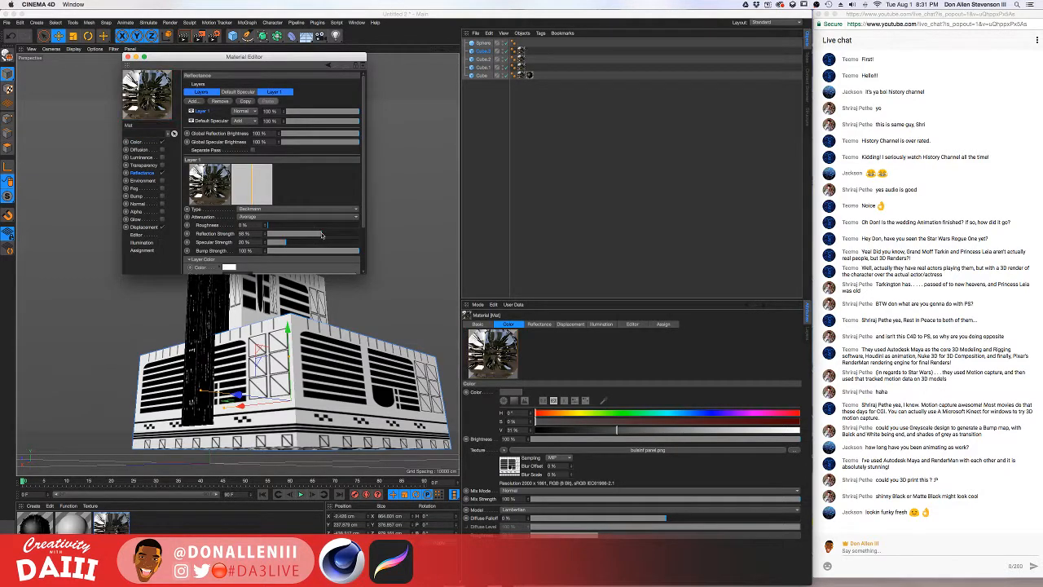
left_click(313, 134)
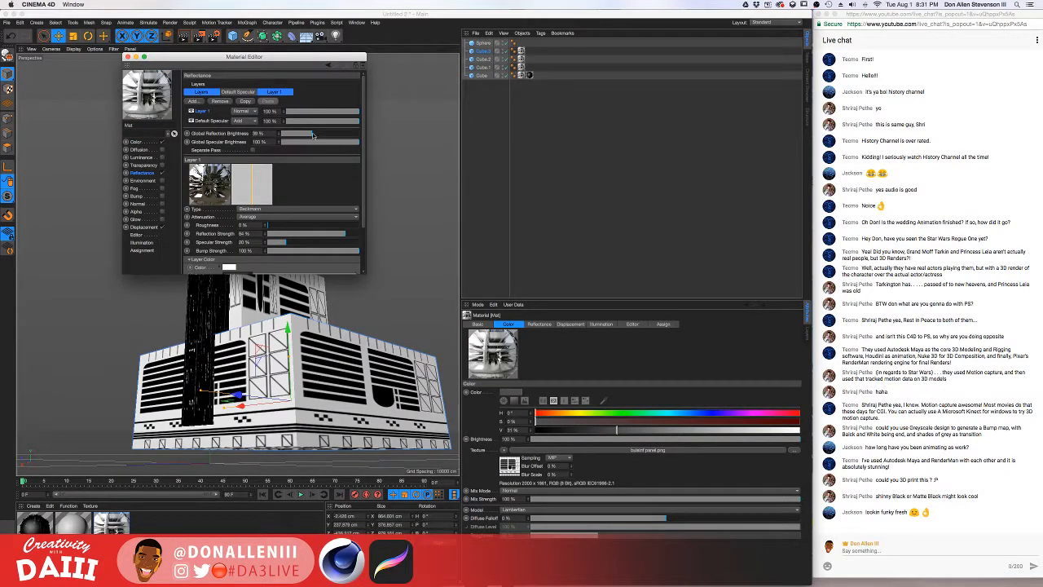
left_click(332, 135)
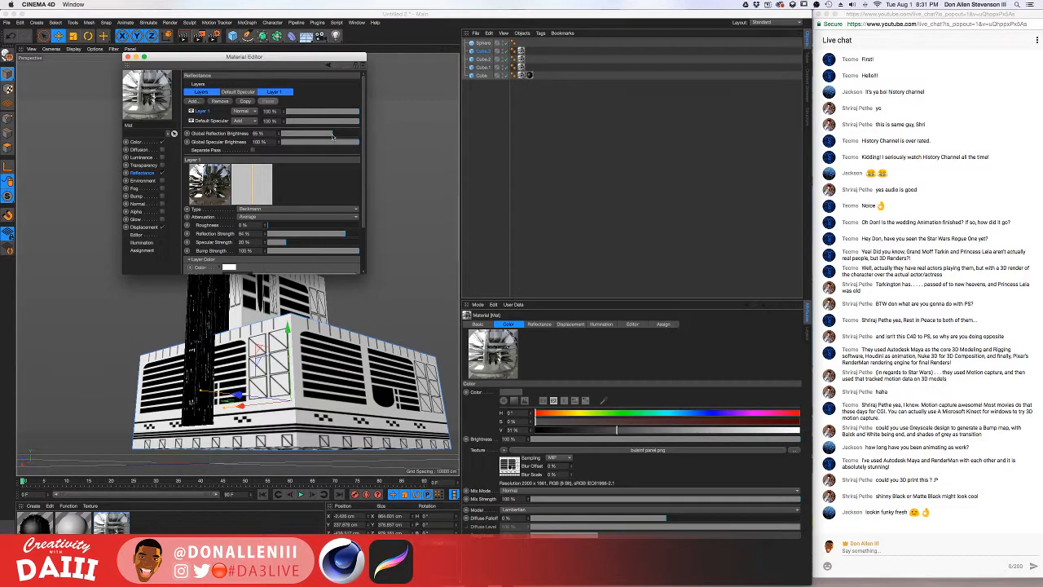
- For the panel material's color texture, start replacing the image file and open the "starnger things" folder on the Seagate Backup Plus Drive
left_click(137, 142)
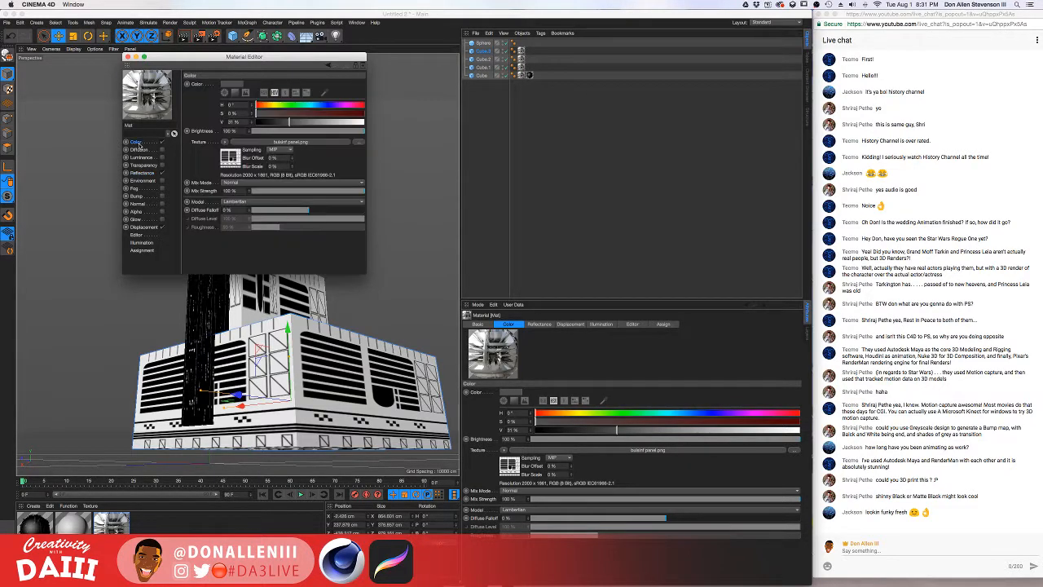
left_click(232, 160)
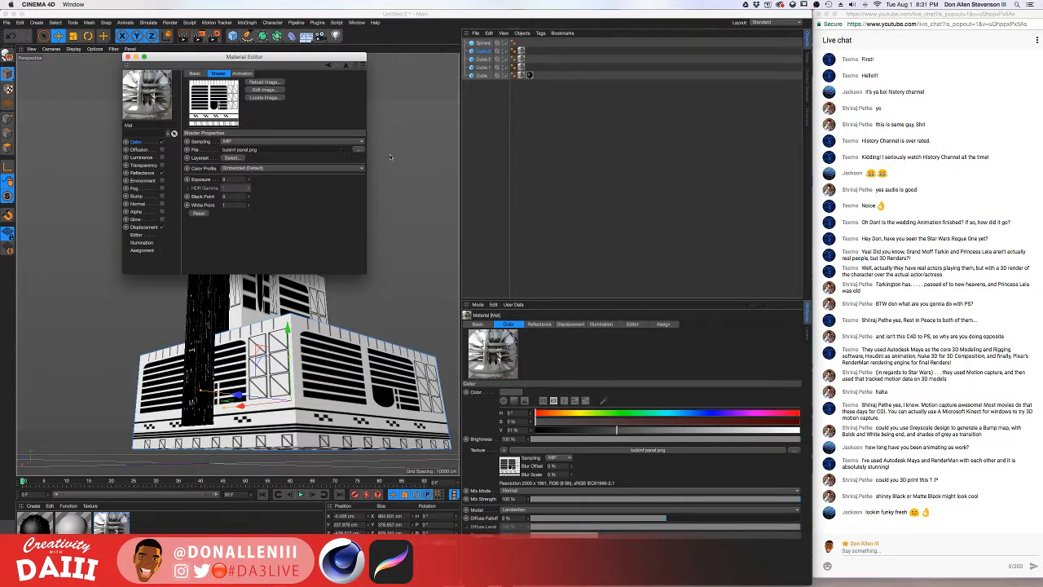
left_click(361, 150)
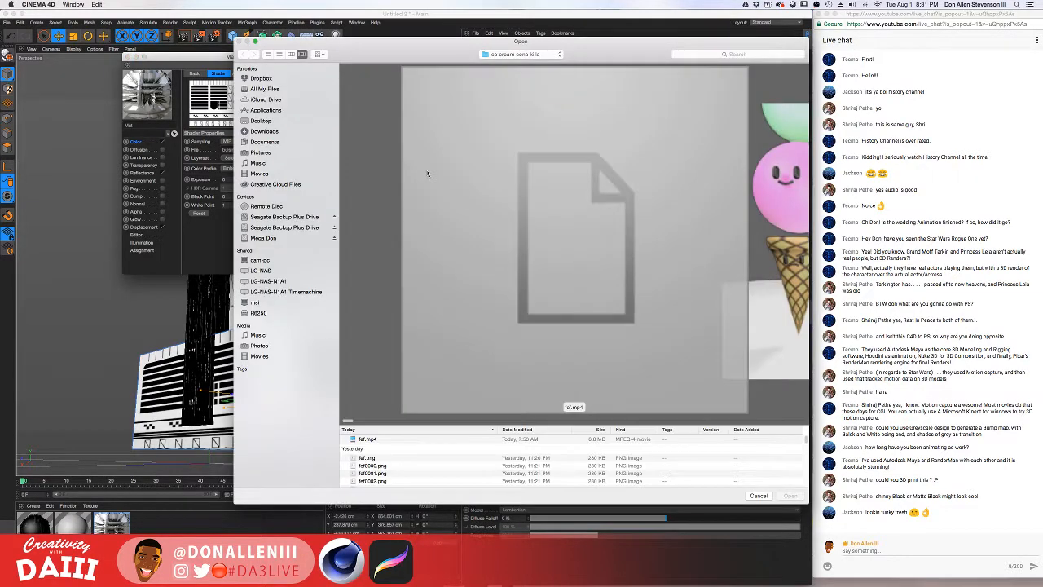
scroll(575, 206, "right", 10)
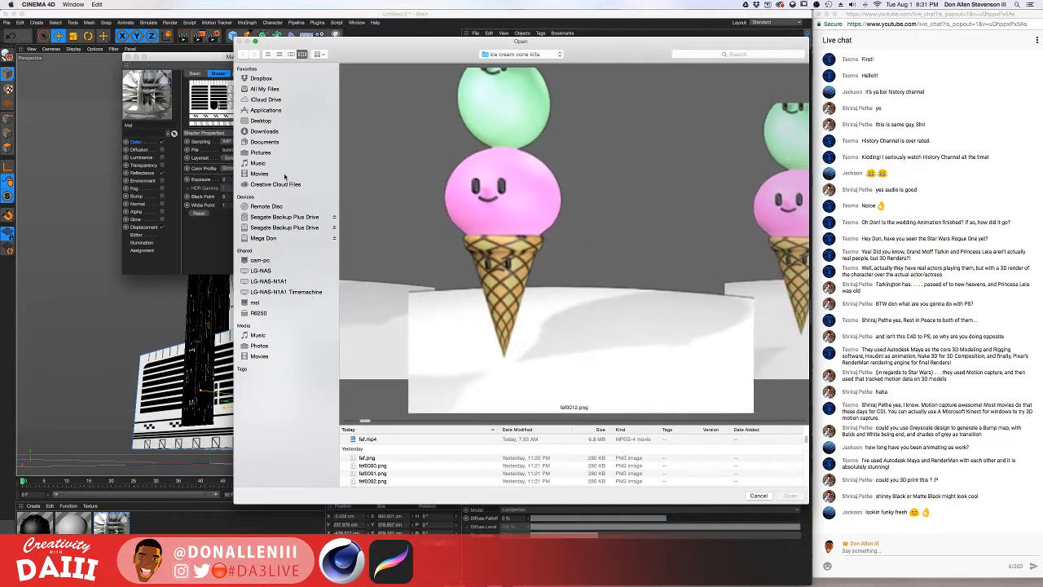
left_click(272, 229)
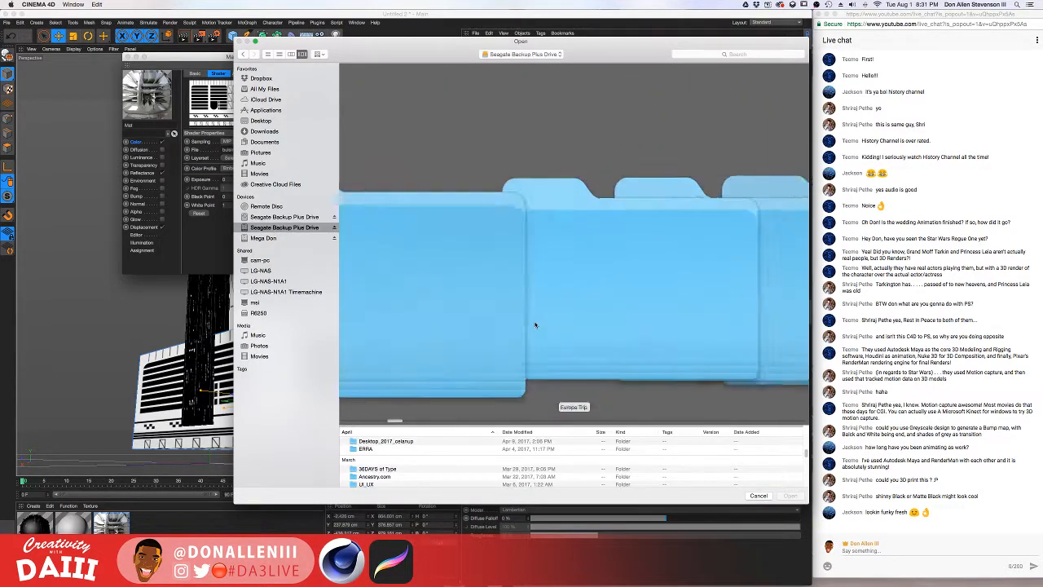
scroll(534, 325, "right", 3)
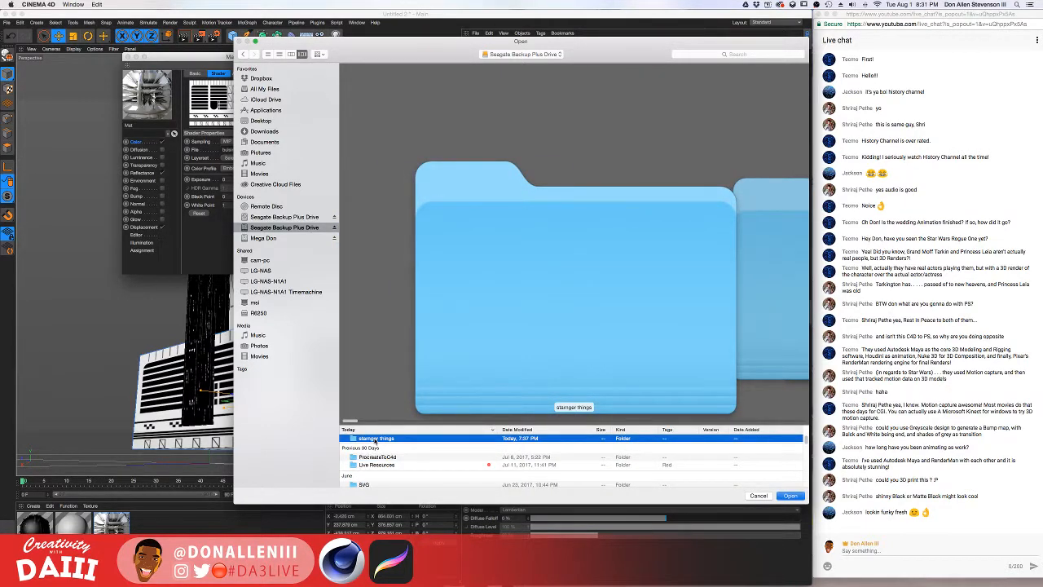
double_click(374, 440)
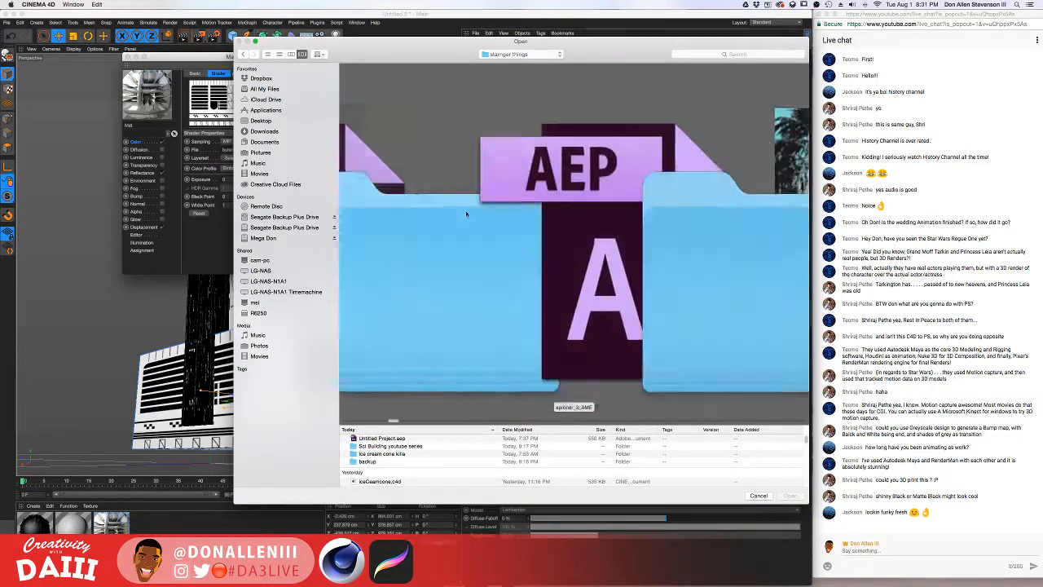
- Load "Sci Fi noob_lights black and white.png" as the color texture, copy it to the project location, and close the material editor
scroll(467, 214, "right", 15)
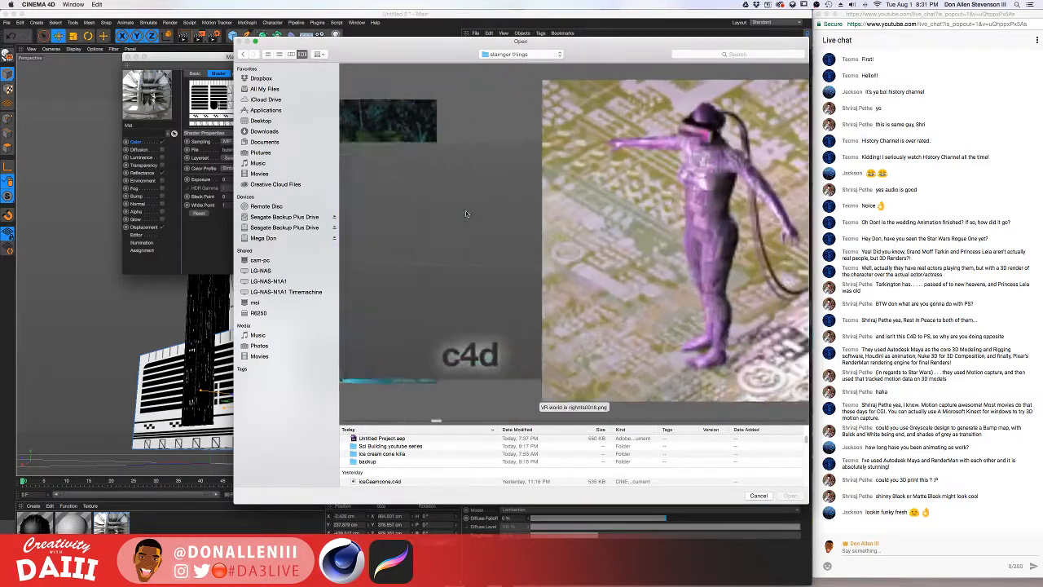
scroll(467, 215, "right", 10)
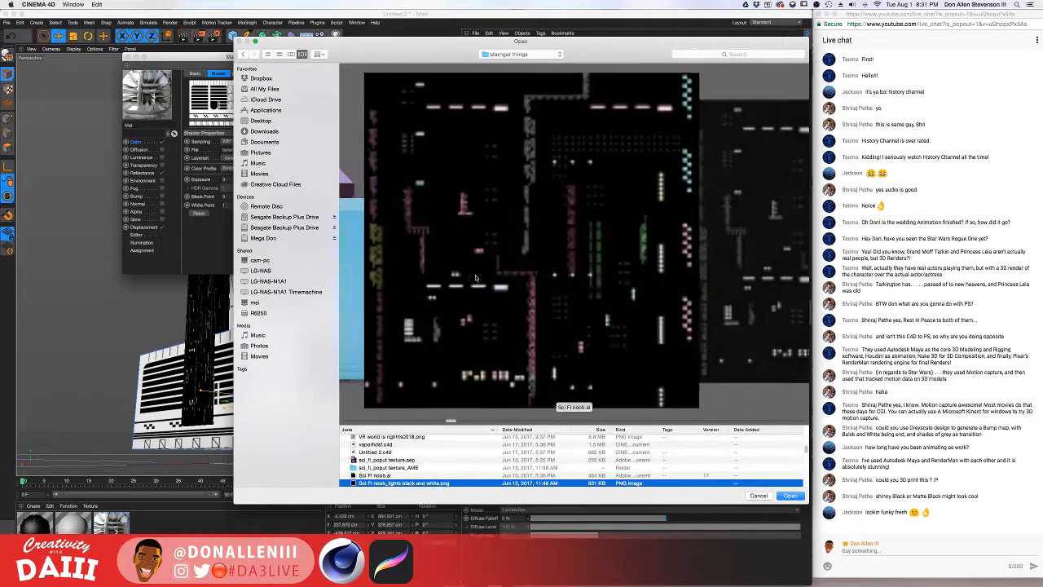
left_click(788, 496)
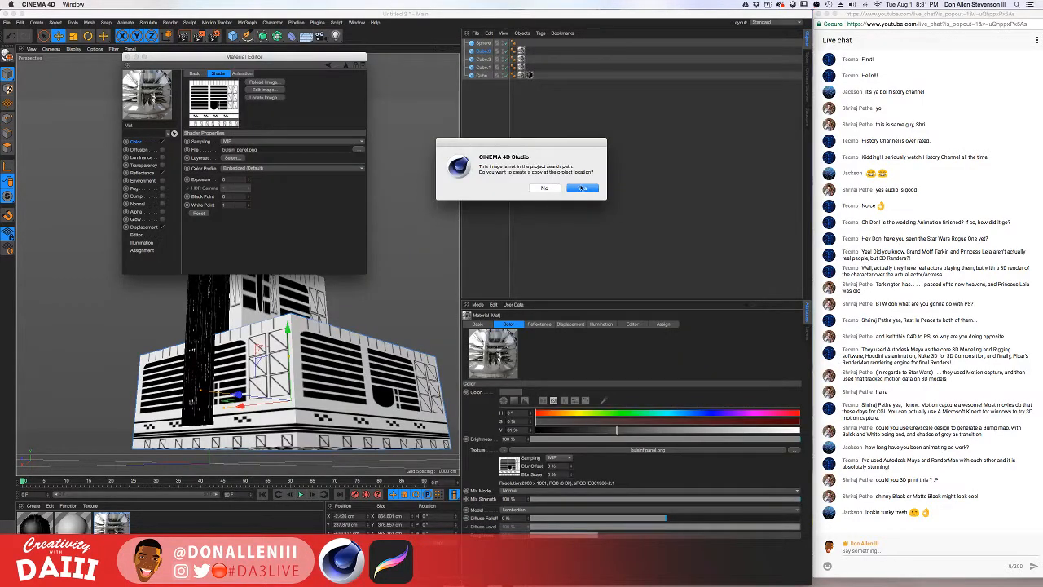
left_click(582, 188)
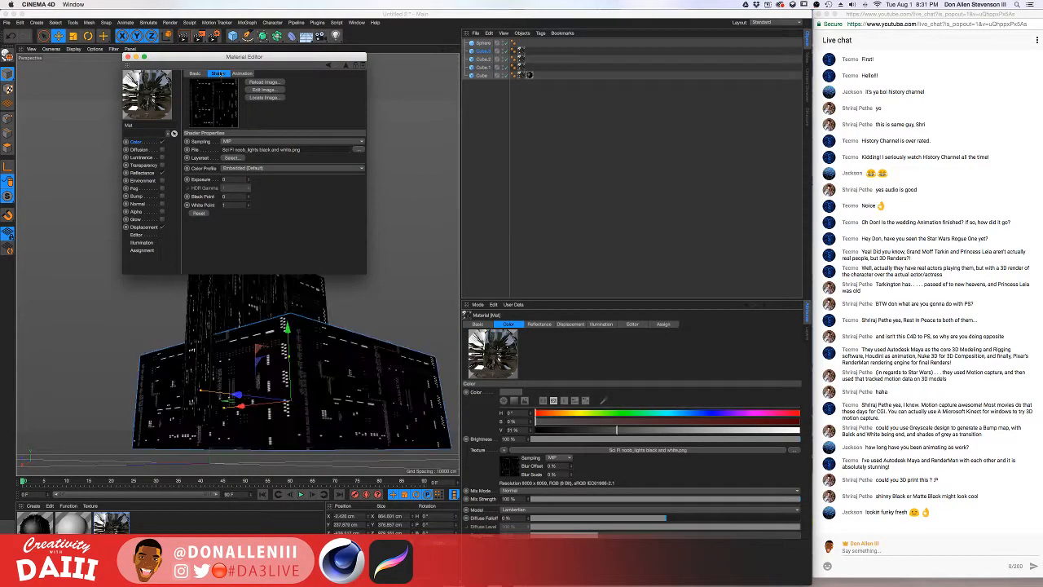
left_click(127, 57)
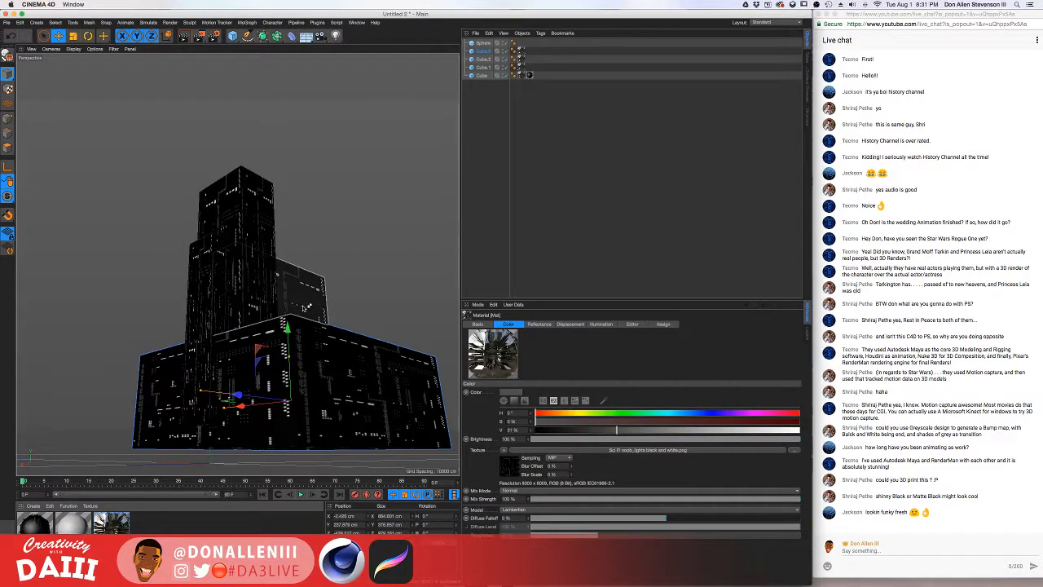
- Preview the window-light texture on the building cluster in viewport renders, from the full view, low angles and close up
key("ctrl+r")
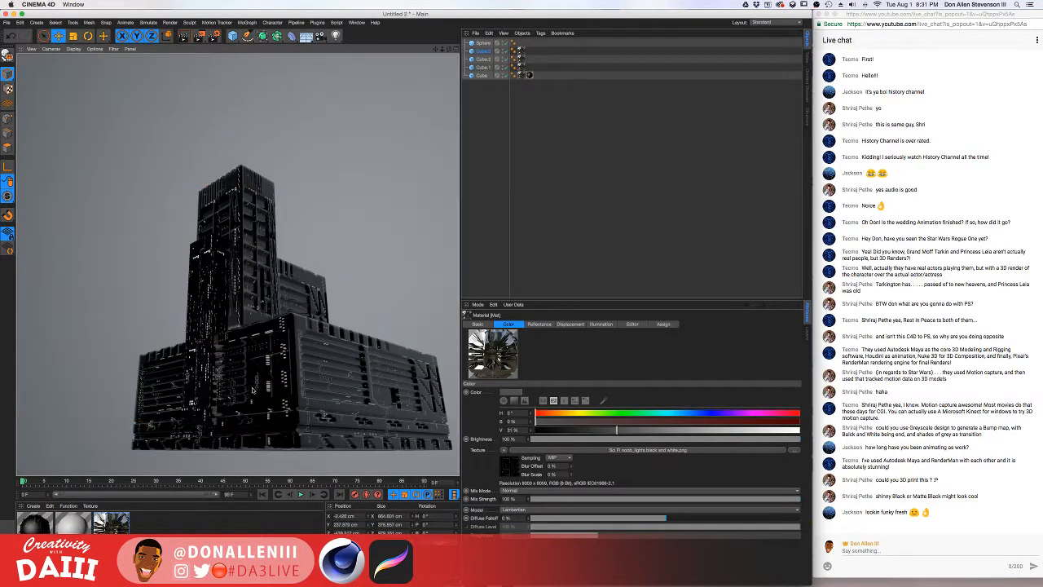
scroll(258, 311, "up", 3)
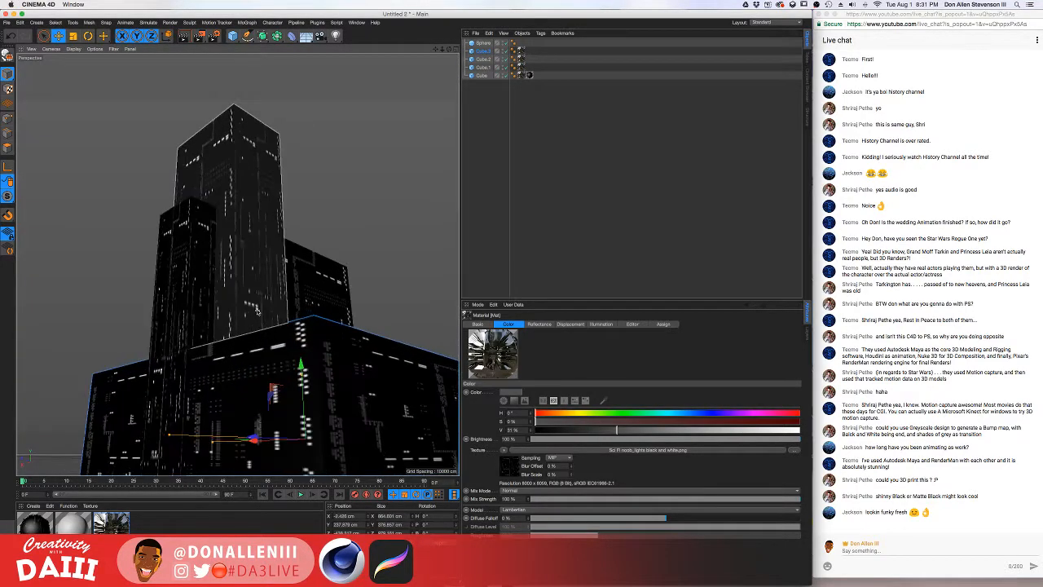
key("ctrl+r")
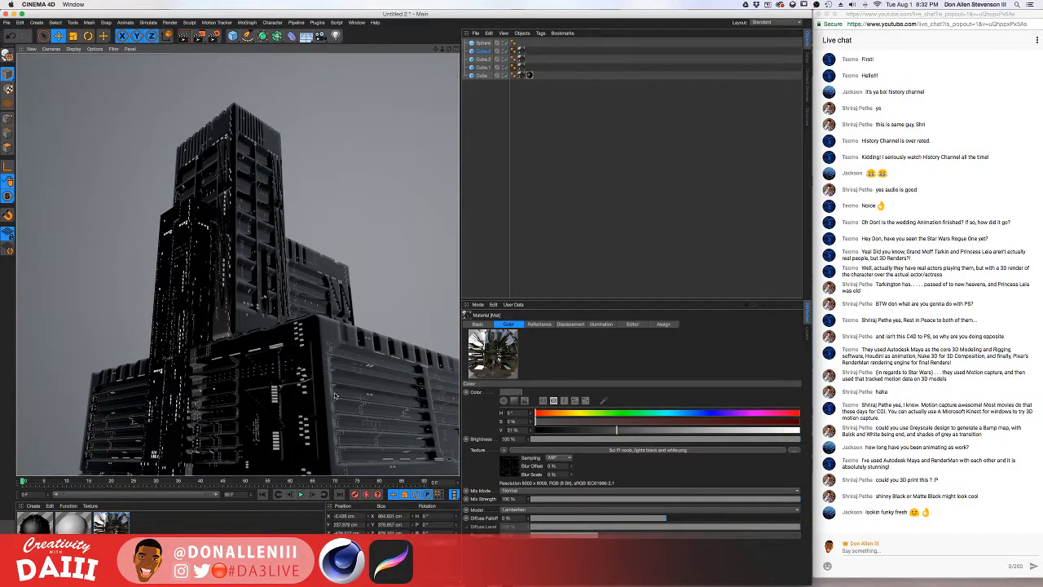
left_click_drag(334, 395, 296, 296, "alt")
scroll(376, 395, "up", 3)
key("ctrl+r")
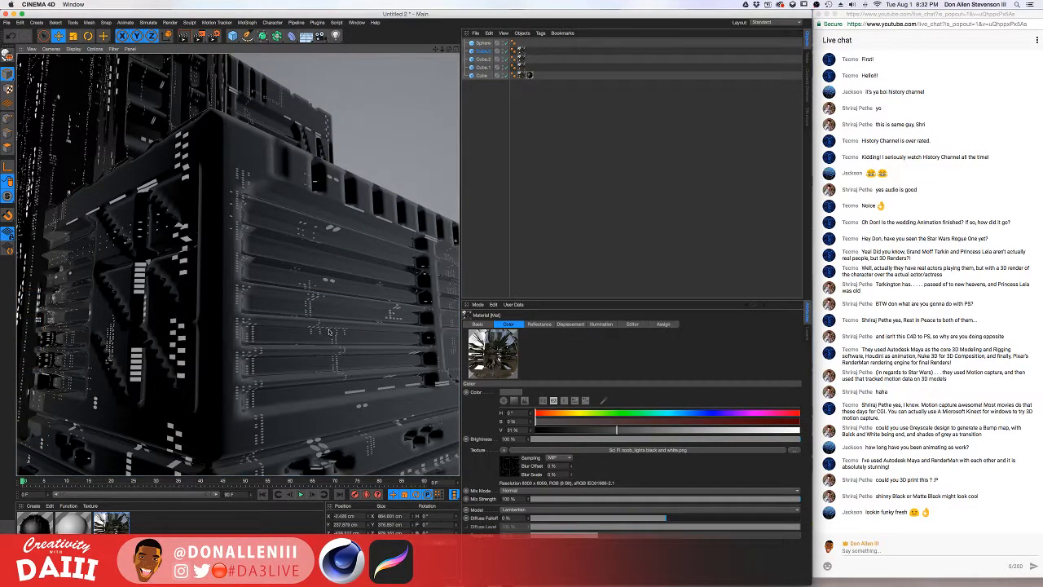
left_click_drag(314, 324, 245, 192, "alt")
key("ctrl+r")
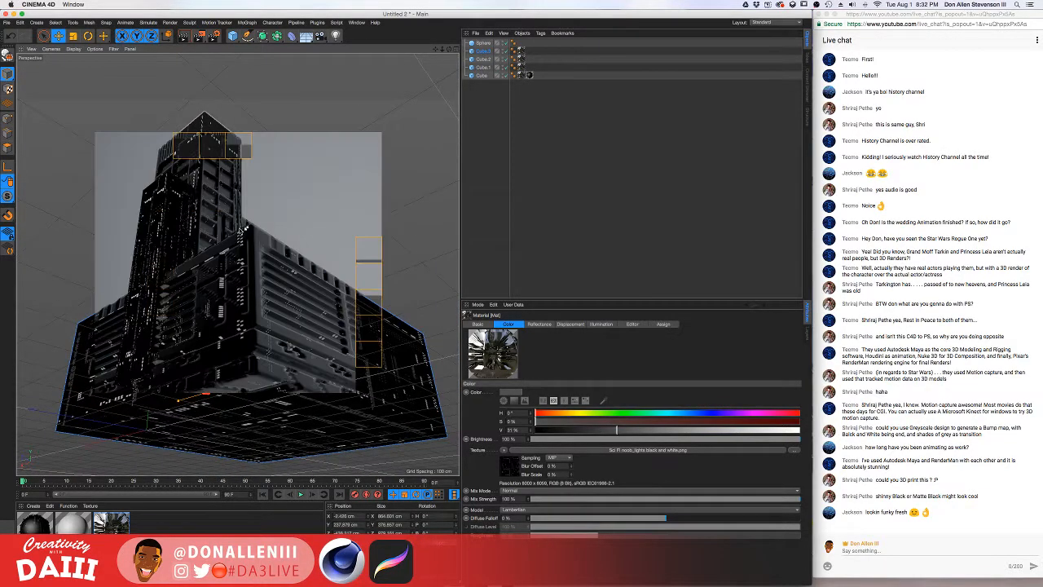
- Select the lower rear tower (Cube.2) and convert it to an editable polygon object
left_click_drag(245, 195, 232, 251, "alt")
left_click(213, 145)
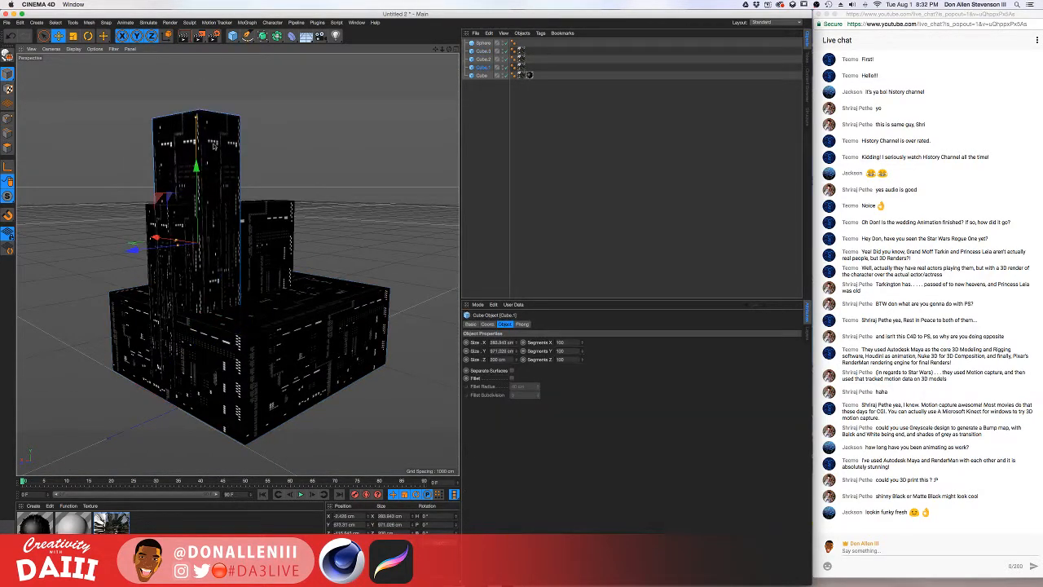
middle_click_drag(216, 161, 233, 193, "alt")
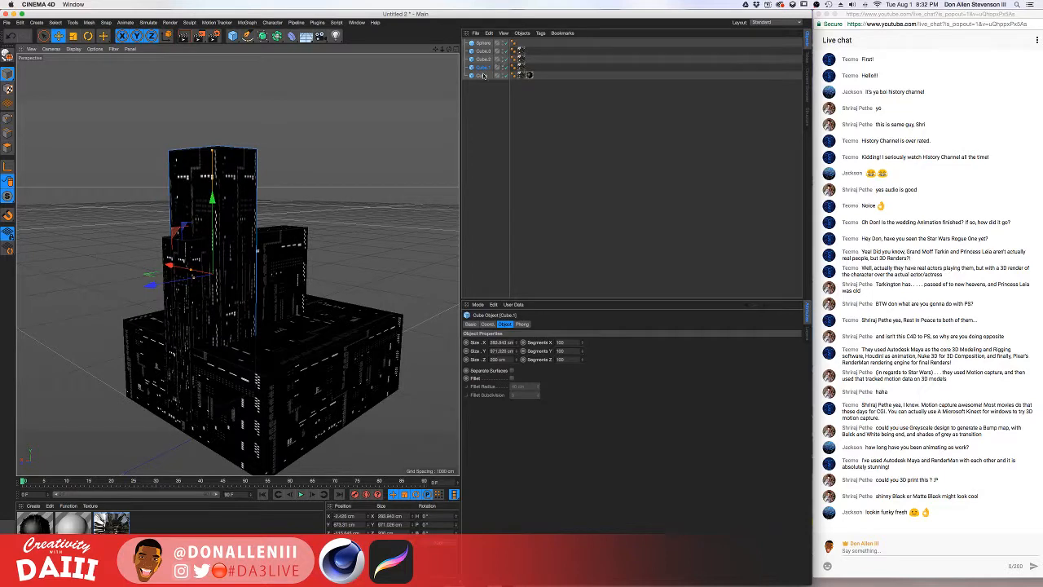
left_click_drag(293, 291, 298, 267, "alt")
left_click(483, 68)
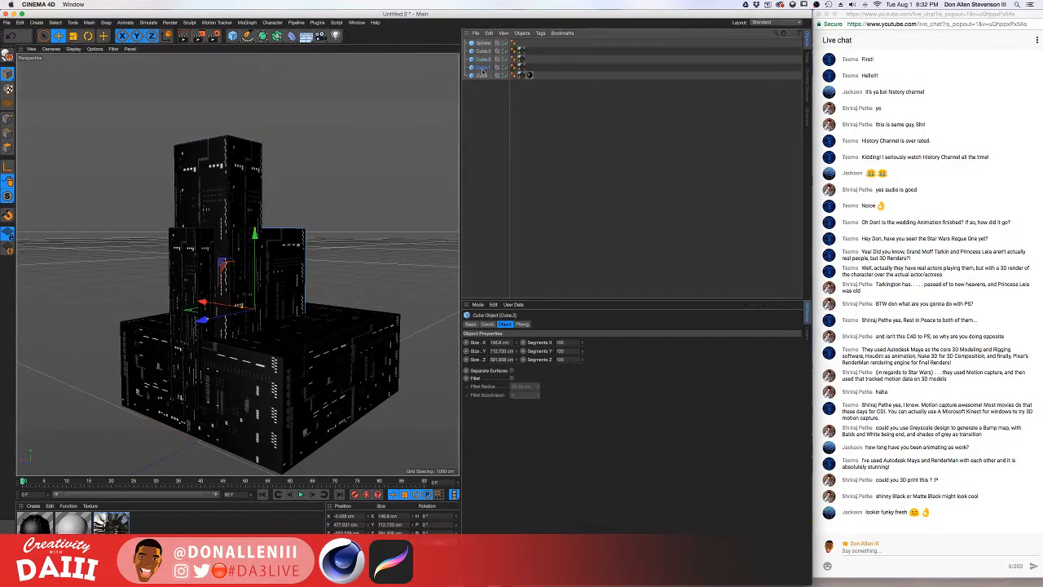
left_click_drag(350, 195, 295, 244, "alt")
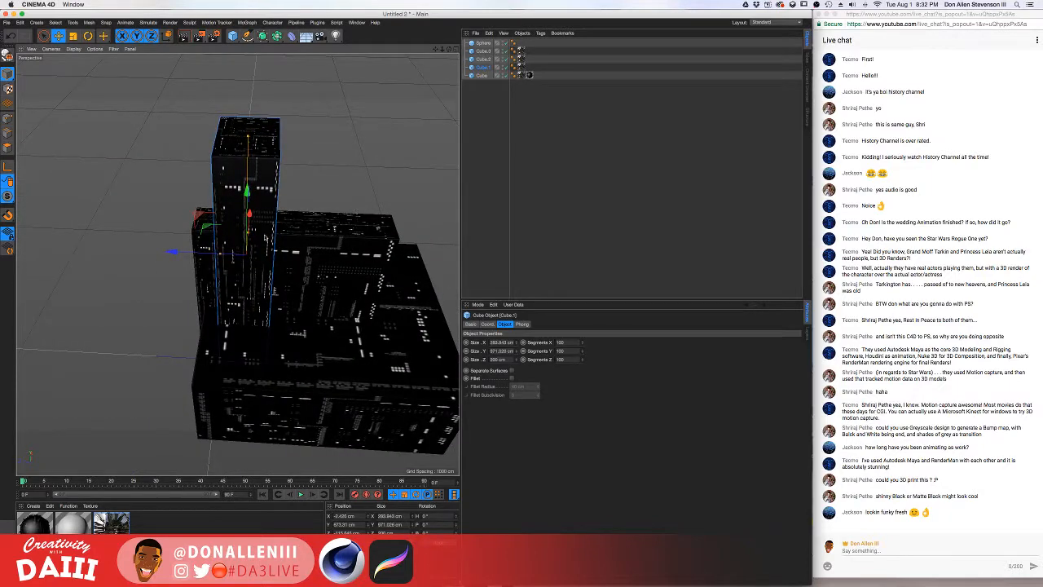
left_click(483, 59)
left_click_drag(308, 284, 342, 273, "alt")
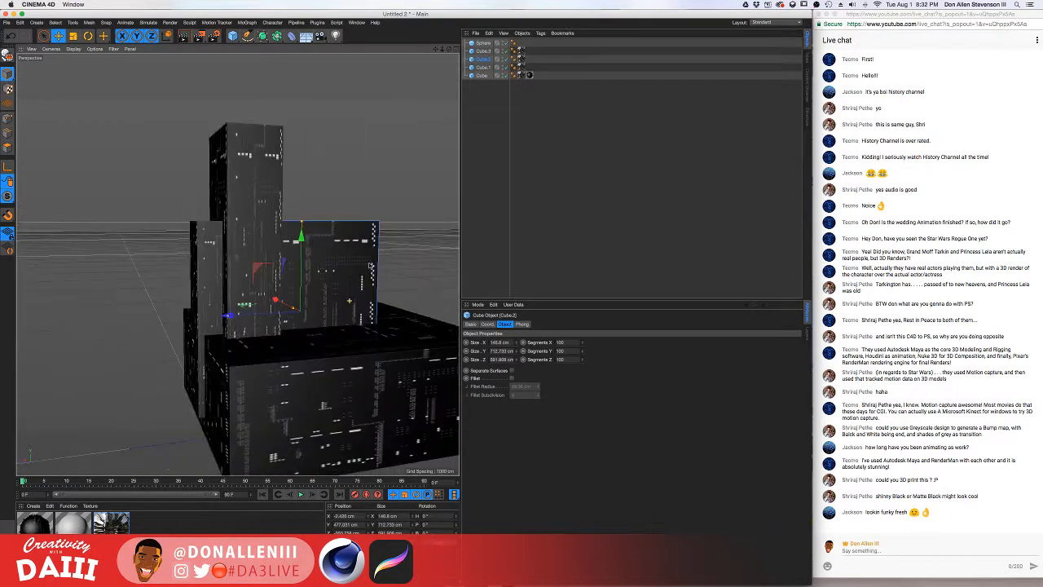
scroll(342, 273, "up", 5)
left_click(7, 55)
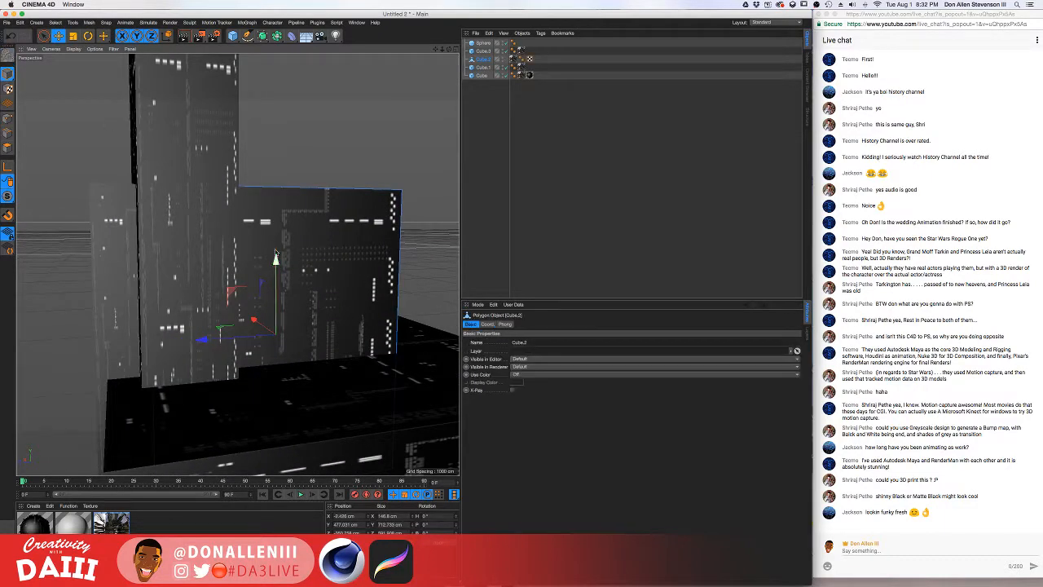
- Loop-select a horizontal band of polygons around the upper part of the lower rear tower (Cube.2)
left_click(8, 149)
left_click_drag(351, 254, 351, 288, "alt")
scroll(351, 287, "up", 8)
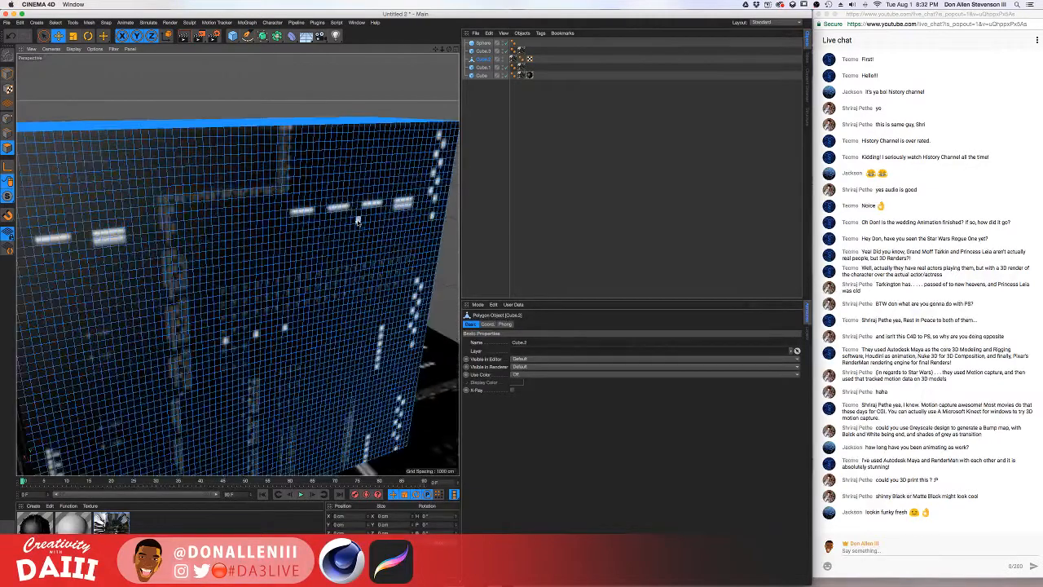
right_click(291, 230)
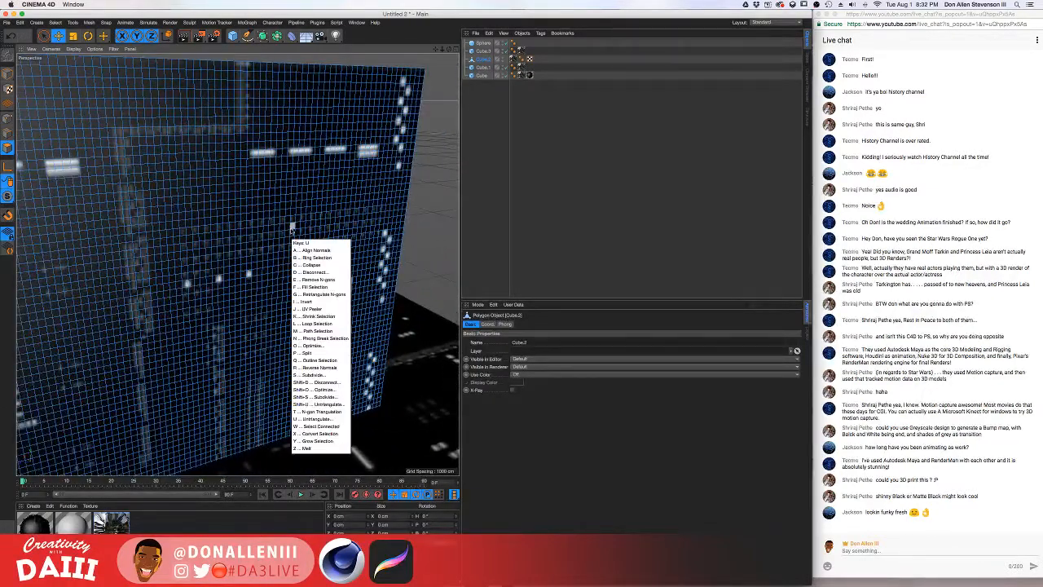
left_click(322, 261)
left_click(278, 161)
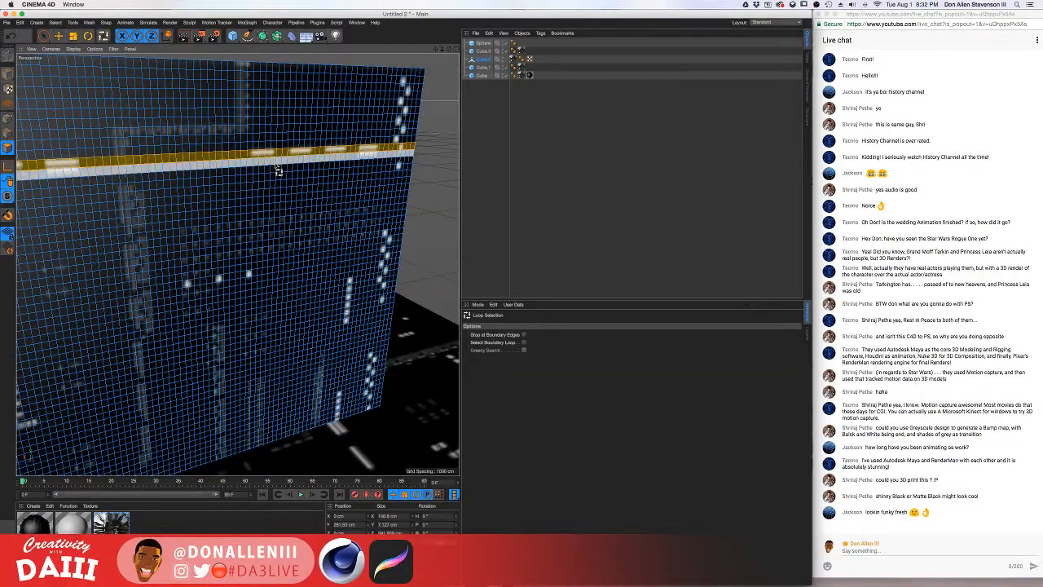
- Extrude the selected polygon band outward by about 137 cm to form a ledge around the tower
left_click_drag(289, 199, 255, 228, "alt")
key("m")
key("t")
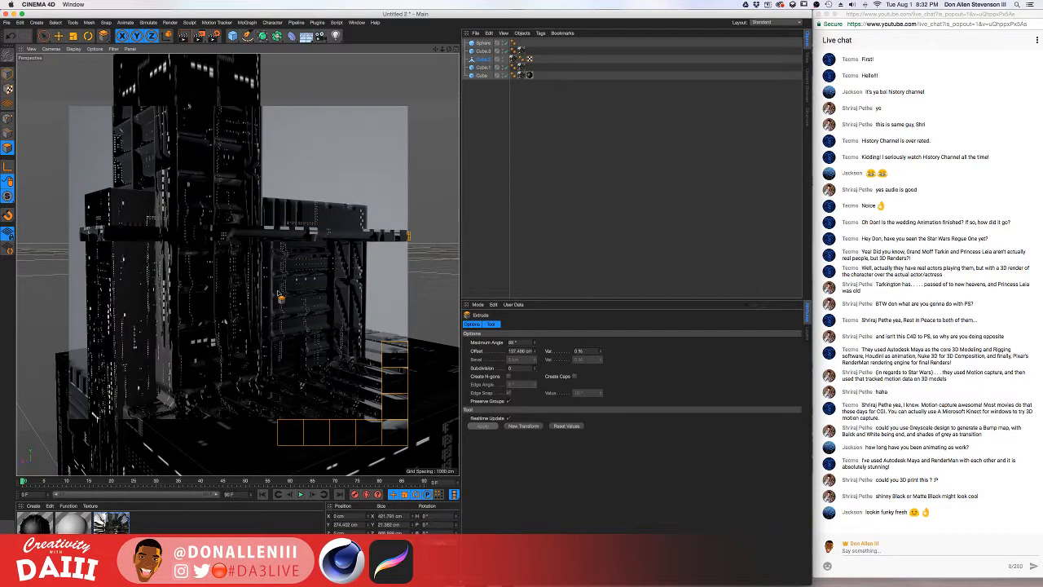
- Extrude the ledge's outer rim further in short stages and lower it to make a stepped, downward-sloping overhang
mouse_move(342, 284)
left_mouse_down("alt")
mouse_move(324, 247)
mouse_move(110, 248)
mouse_move(138, 276)
mouse_move(163, 279)
mouse_move(130, 235)
mouse_move(108, 228)
left_mouse_up("alt")
left_click_drag(171, 277, 252, 88, "alt")
mouse_move(255, 185)
left_mouse_down("alt")
mouse_move(277, 175)
mouse_move(273, 189)
mouse_move(255, 175)
mouse_move(241, 193)
left_mouse_up("alt")
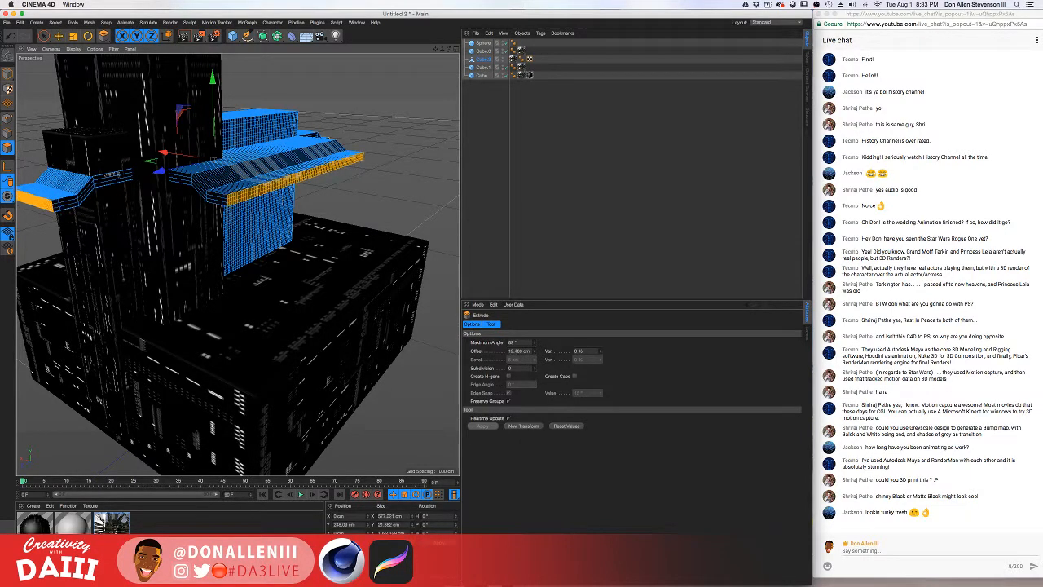
left_click_drag(211, 85, 219, 87)
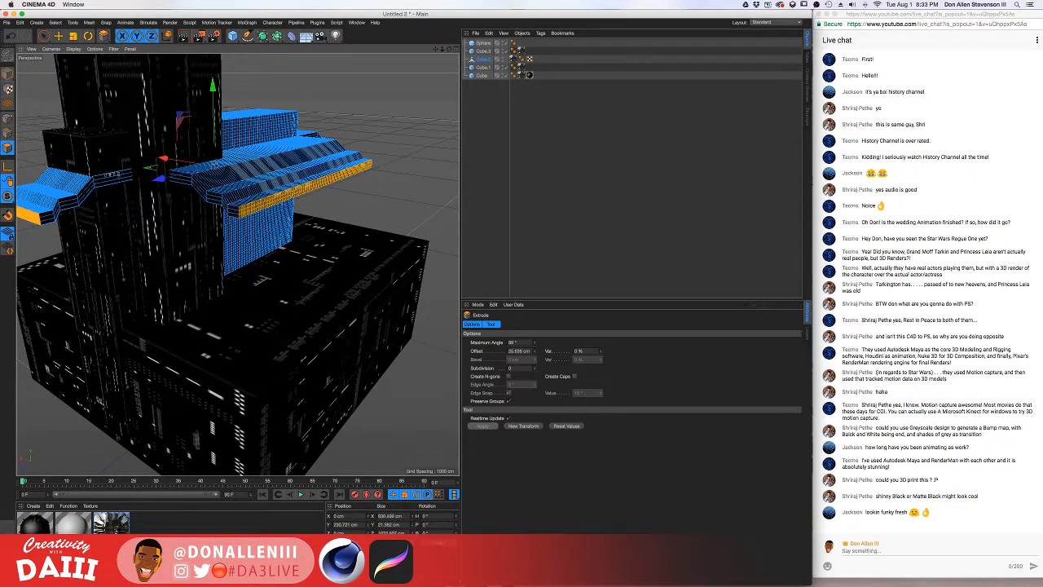
left_click_drag(275, 189, 244, 185, "alt")
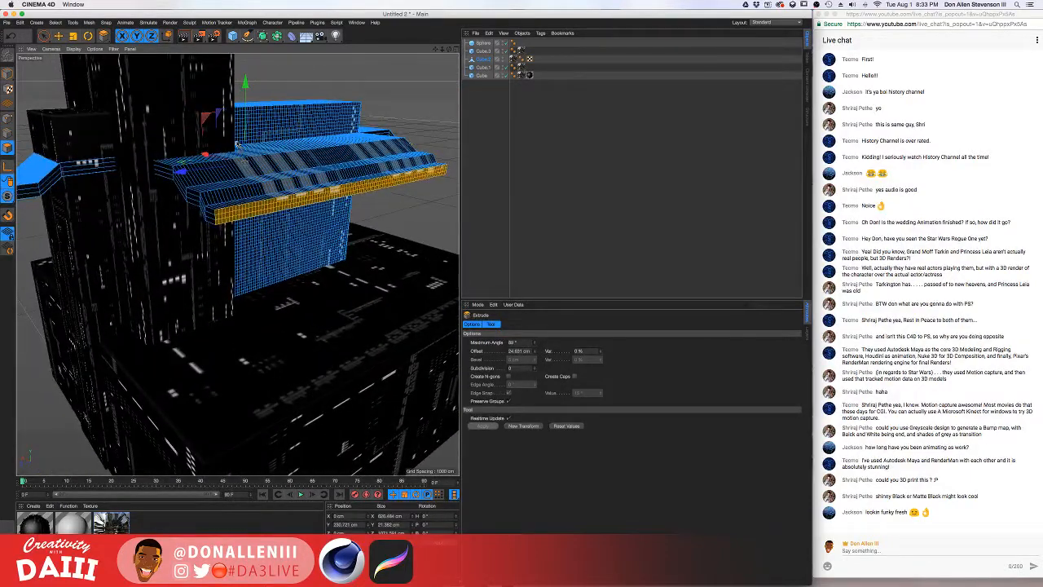
left_click_drag(238, 148, 260, 87)
- Preview the overhang in viewport renders, close up and from a view of the whole building cluster
key("ctrl+r")
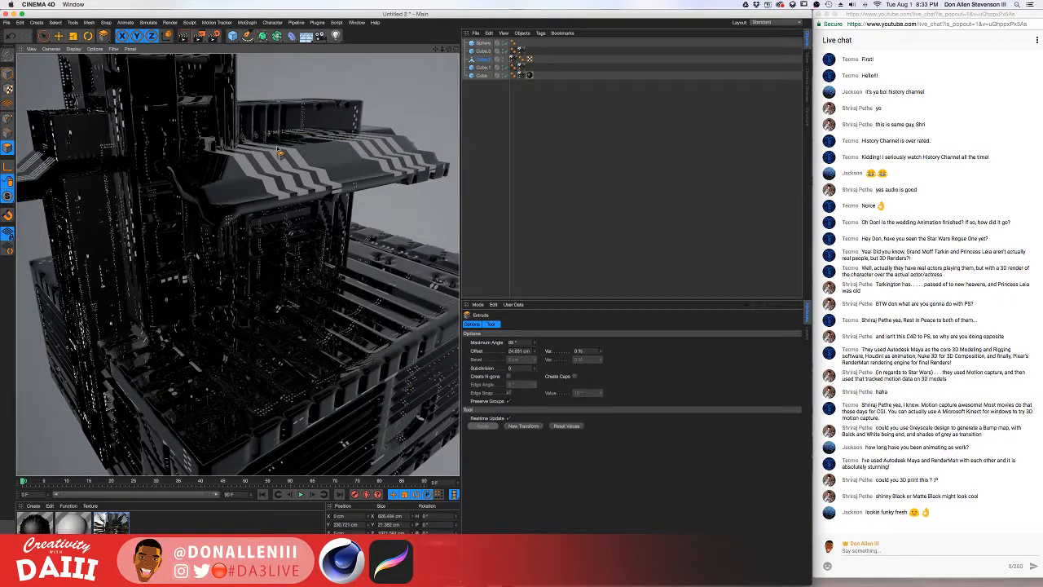
left_click(280, 153)
left_click_drag(256, 172, 270, 145, "alt")
middle_click_drag(269, 147, 267, 247, "alt")
mouse_move(267, 247)
left_mouse_down("alt")
mouse_move(259, 267)
mouse_move(262, 251)
left_mouse_up("alt")
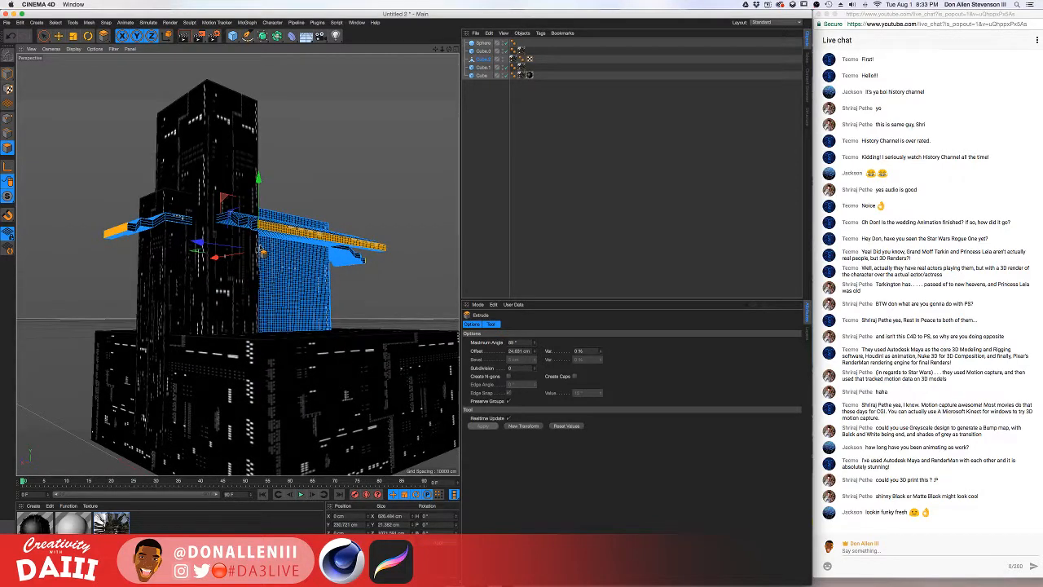
key("super+r")
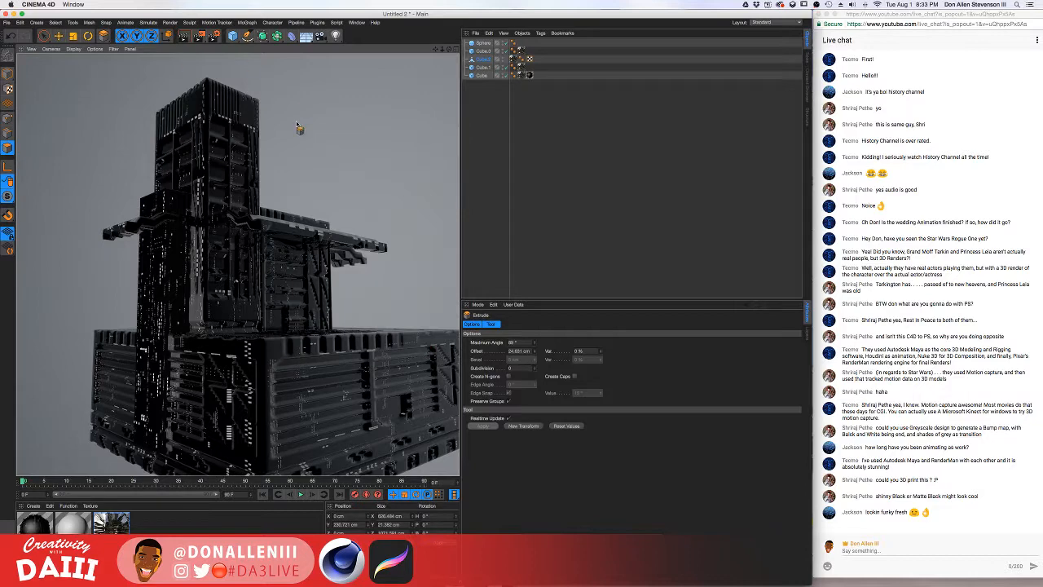
left_click_drag(287, 242, 255, 254, "alt")
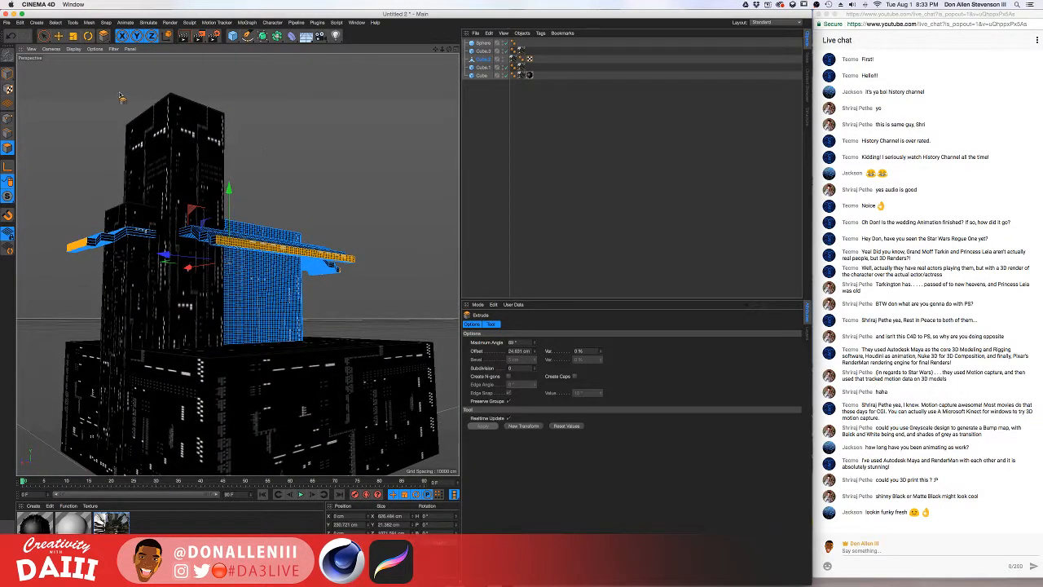
- Check the futuristic city skyline reference image in Chrome, and return to the Cinema 4D scene
left_click(557, 143)
key("ctrl+Up")
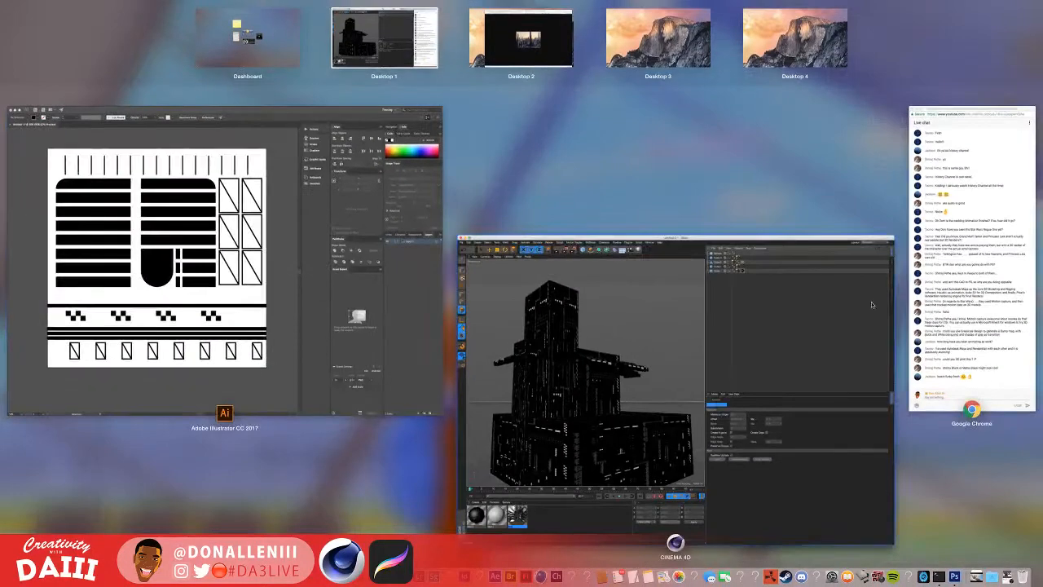
left_click(945, 332)
key("ctrl+Up")
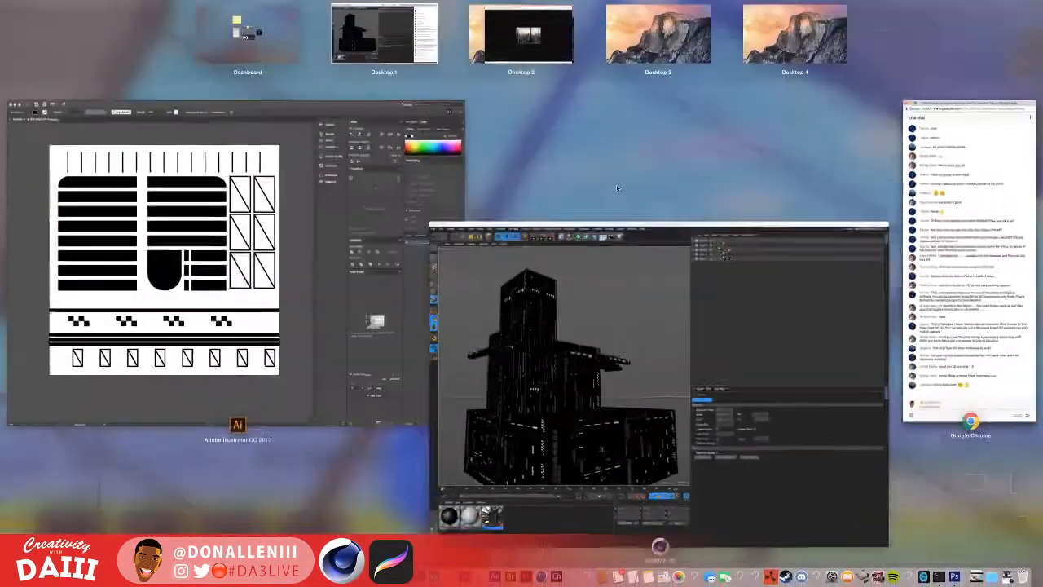
left_click(554, 57)
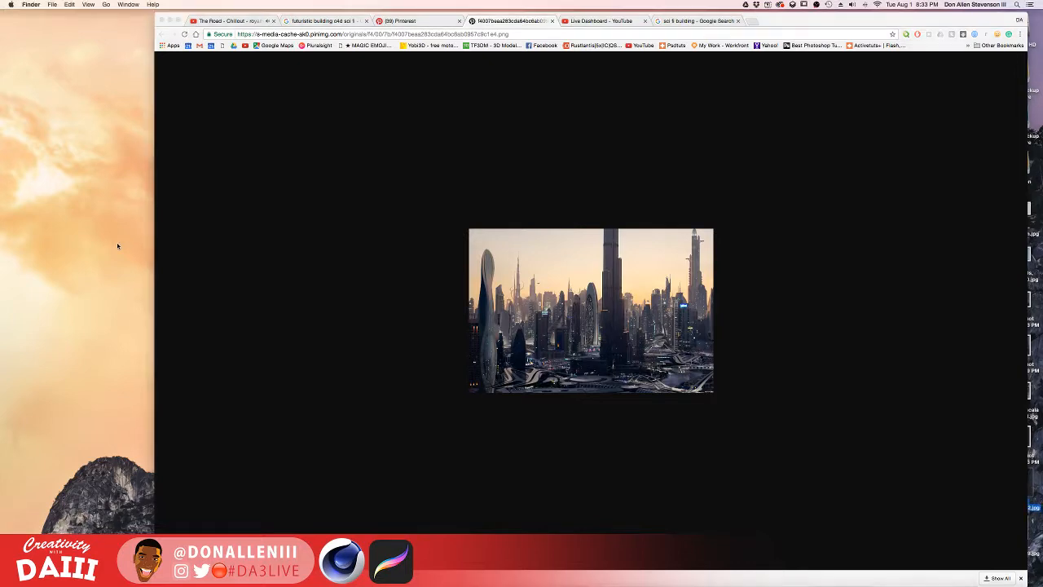
key("ctrl+Up")
left_click(402, 27)
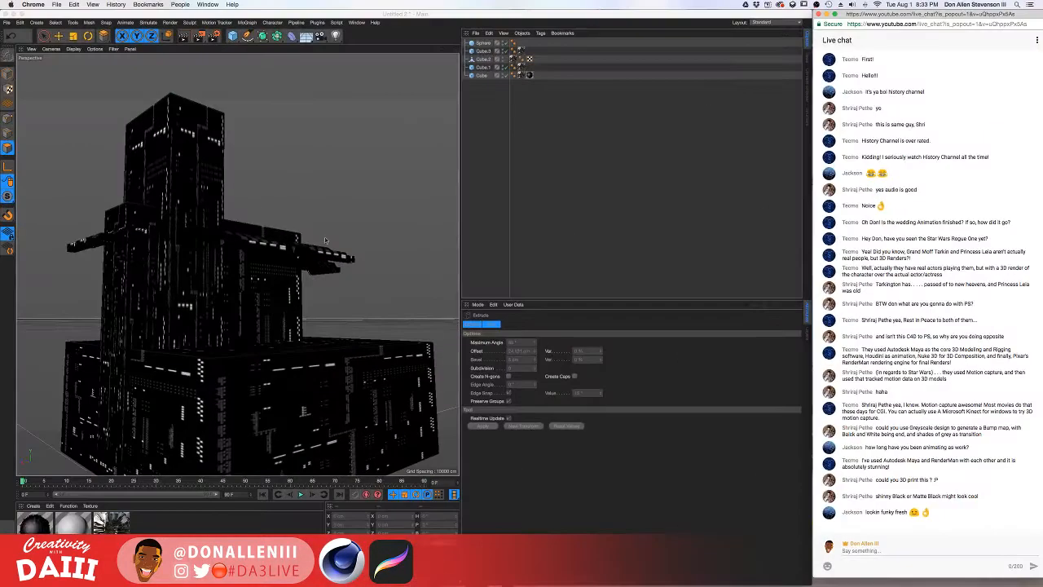
- Duplicate the tall central tower (Cube.1) and raise the copy straight up above the original
left_click(489, 52)
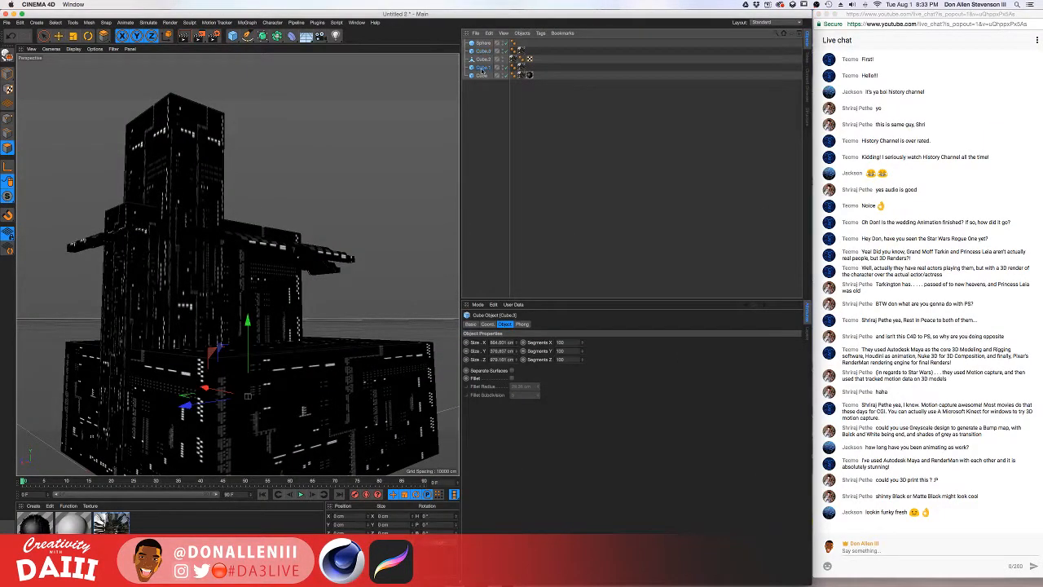
left_click(482, 67)
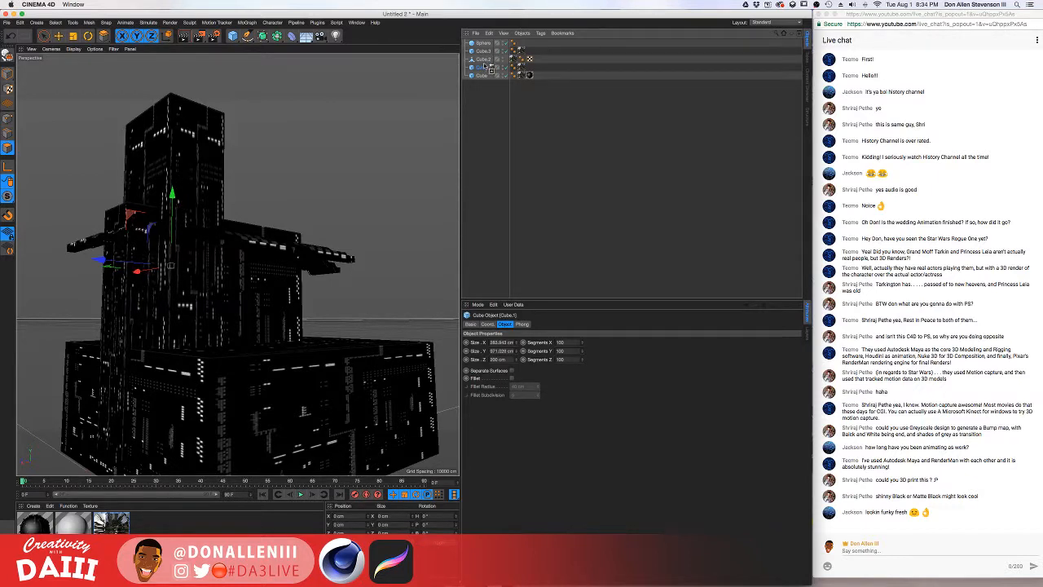
left_click_drag(484, 64, 484, 63, "ctrl")
left_click(47, 40)
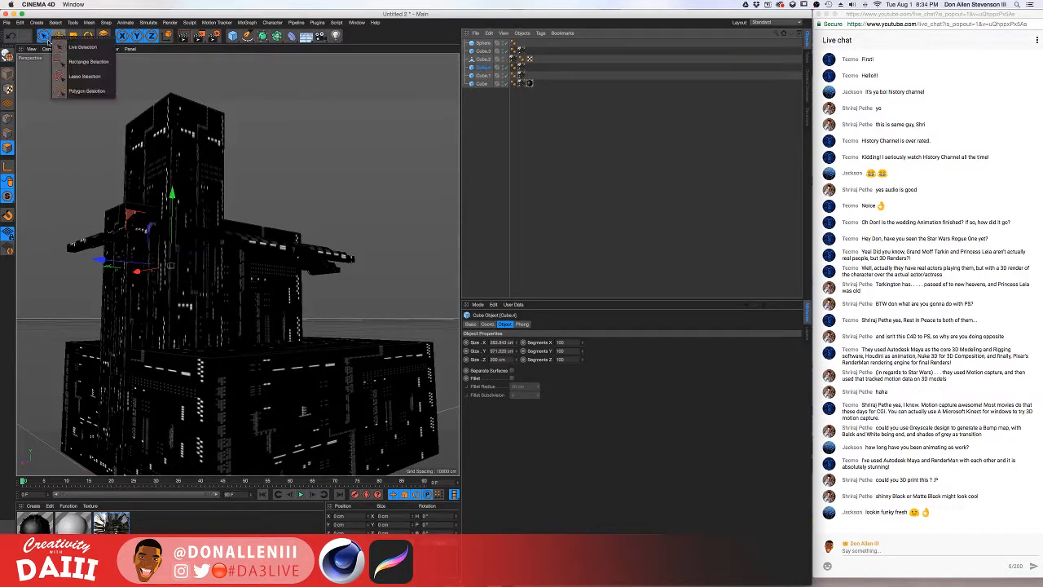
left_click_drag(173, 196, 174, 7)
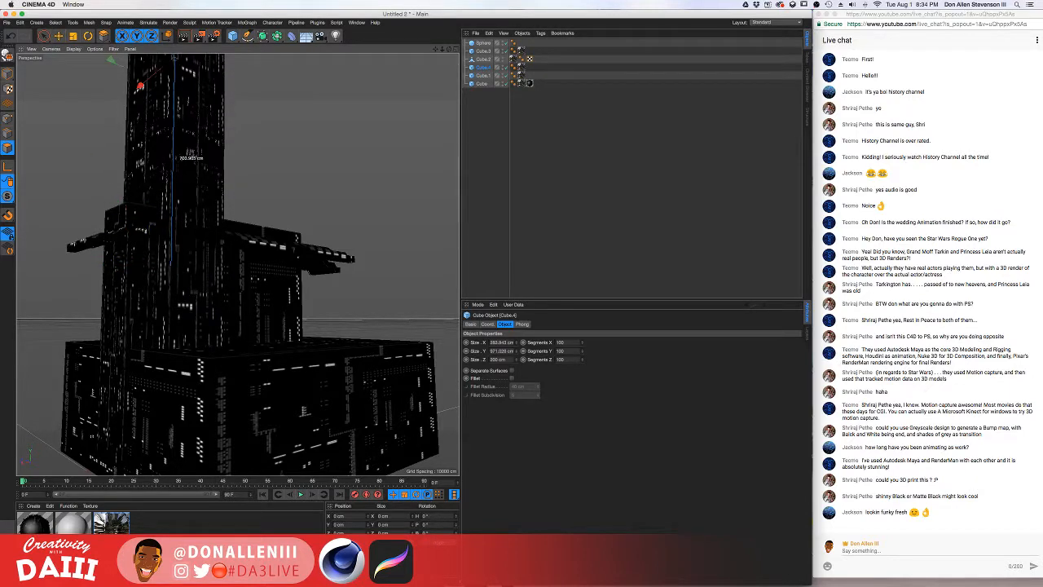
middle_click_drag(211, 199, 224, 359, "alt")
- Scale the raised tower copy down slightly so it steps inward, and preview the render from a low angle
key("e")
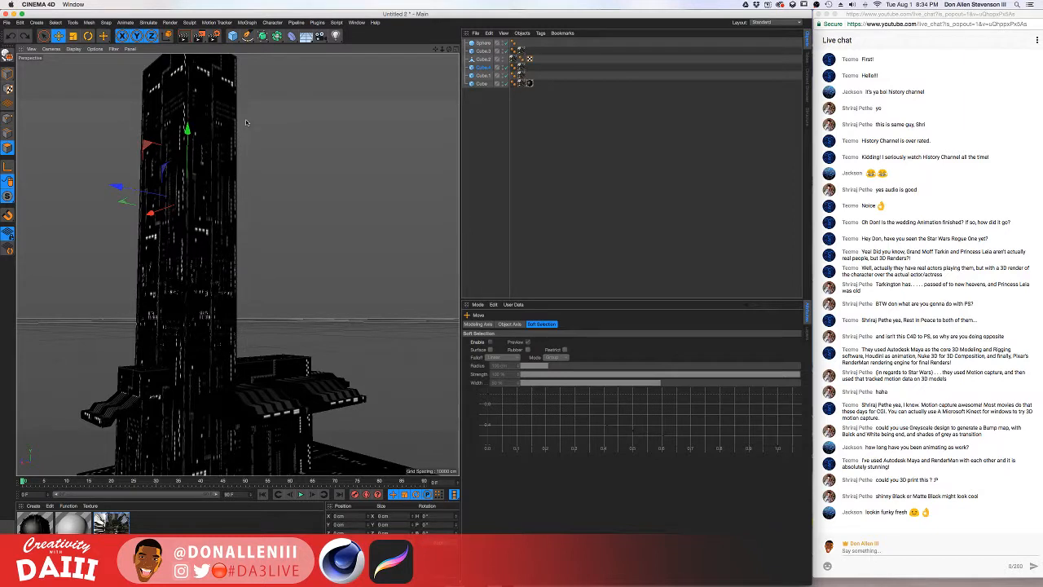
key("t")
left_click_drag(248, 124, 188, 139)
key("e")
left_click_drag(186, 177, 329, 216, "alt")
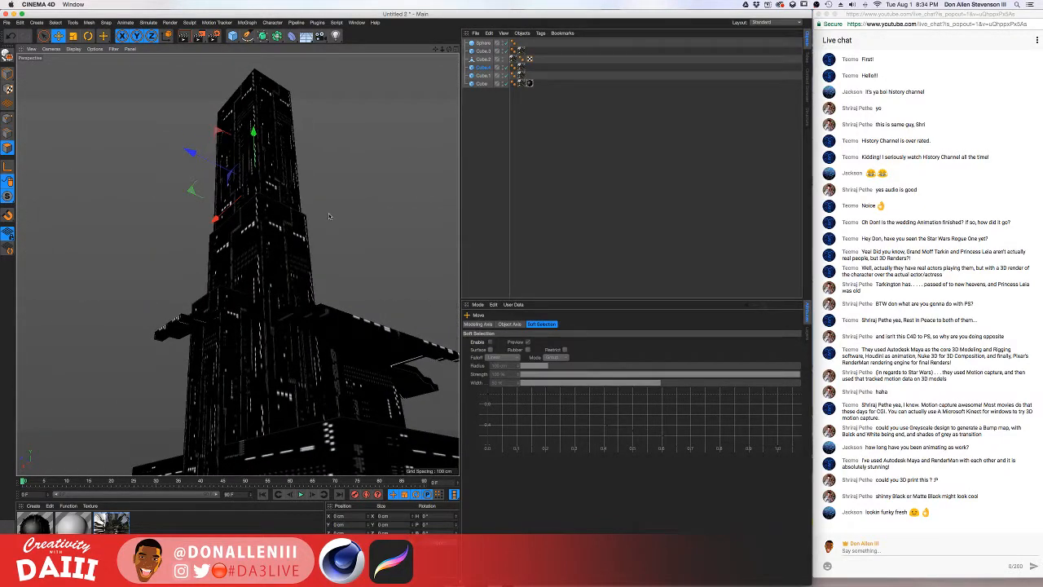
key("ctrl+r")
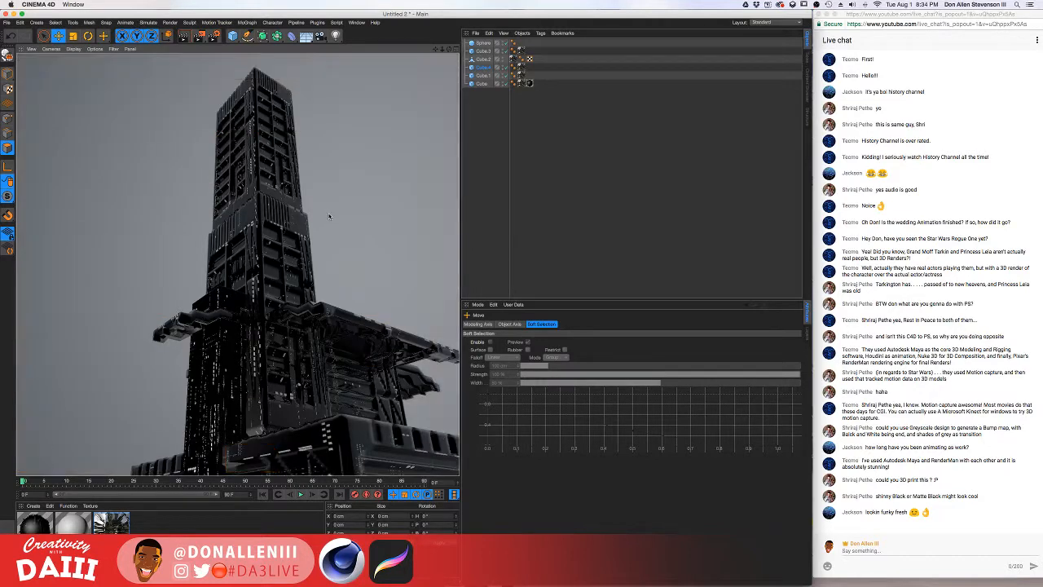
mouse_move(290, 217)
left_mouse_down("alt")
mouse_move(263, 239)
mouse_move(226, 139)
left_mouse_up("alt")
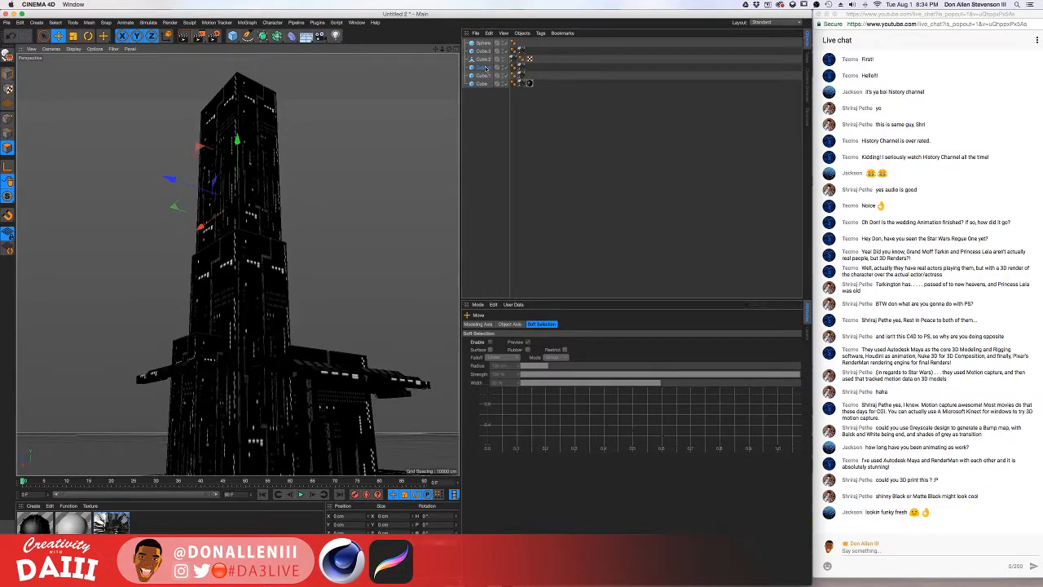
- Duplicate the upper tower block (Cube.4) and raise the copy above it
left_click_drag(217, 358, 285, 276, "alt")
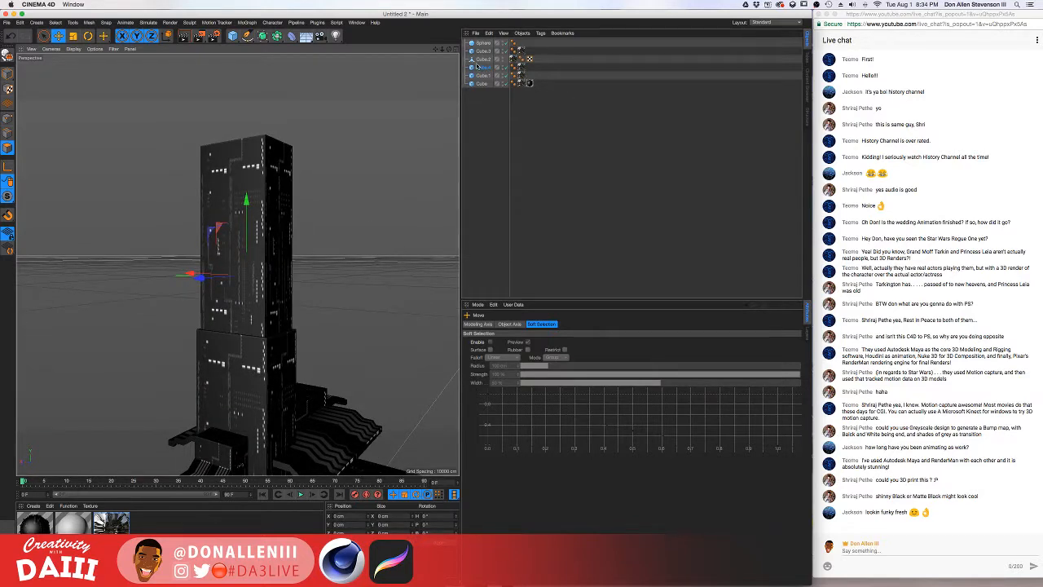
key("super+c")
key("super+v")
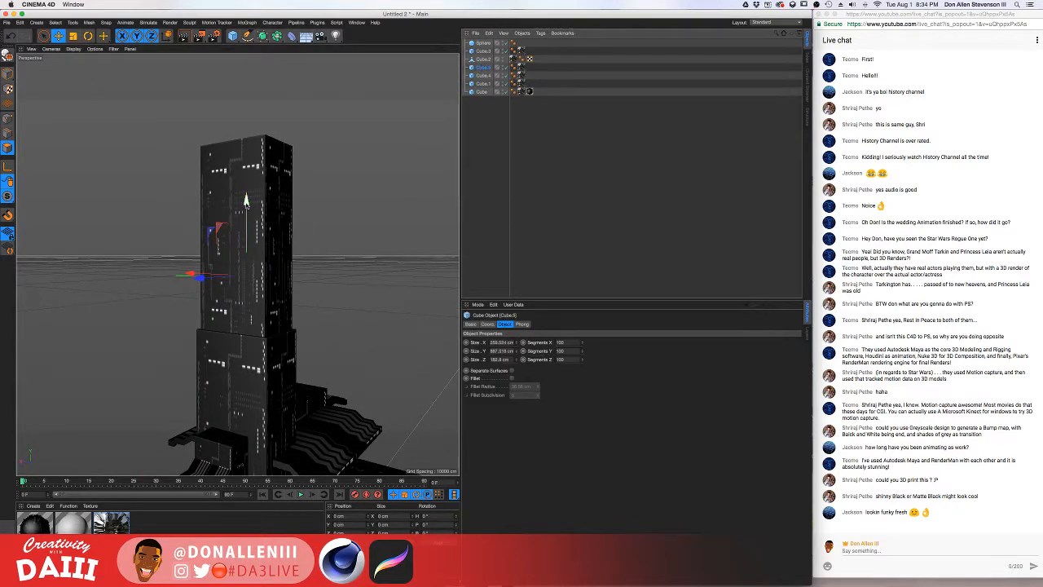
mouse_move(247, 204)
left_mouse_down()
mouse_move(244, 67)
mouse_move(252, 213)
left_mouse_up()
key("super+z")
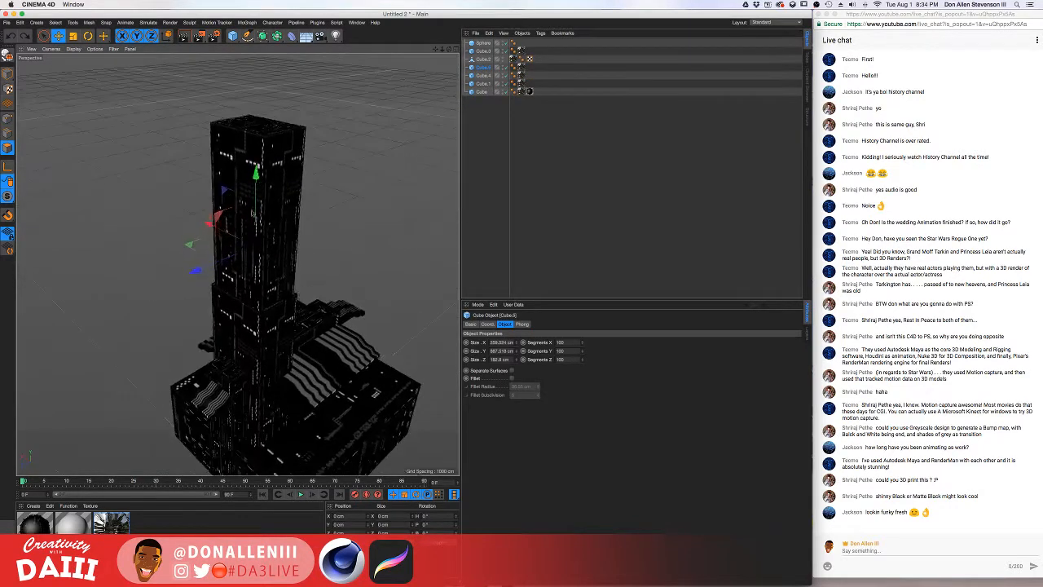
middle_click_drag(252, 214, 225, 325, "alt")
left_click_drag(229, 289, 234, 111)
- Scale the new top block down slightly and lower it onto the tower below
key("t")
left_click_drag(264, 153, 249, 185)
key("e")
left_click_drag(223, 127, 224, 149)
- Convert the topmost block (Cube.5) to an editable polygon object
left_click_drag(219, 197, 258, 255, "alt")
left_click(6, 54)
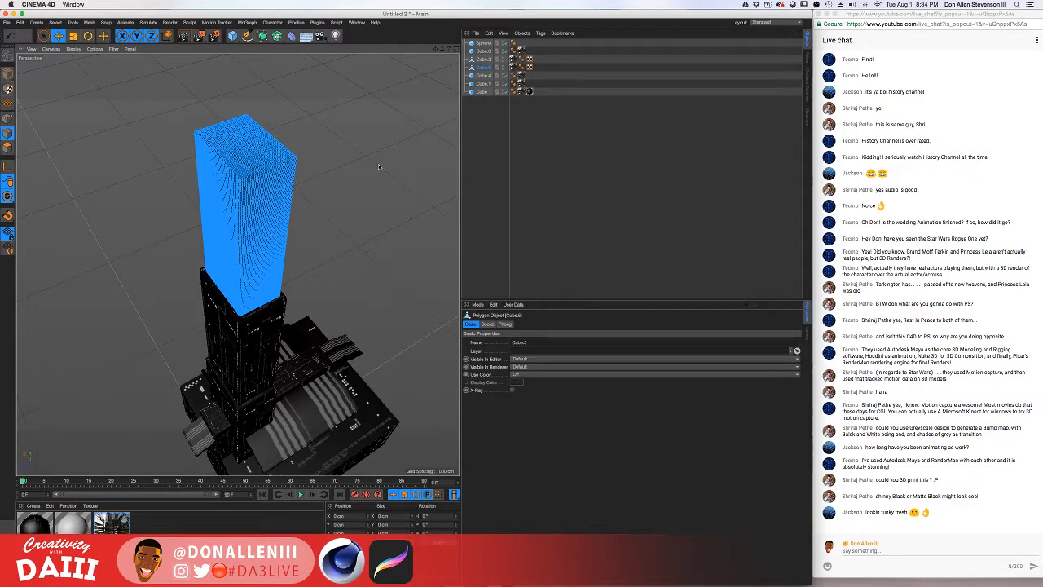
left_click_drag(272, 184, 265, 219, "alt")
scroll(282, 138, "up", 5)
scroll(259, 182, "up", 2)
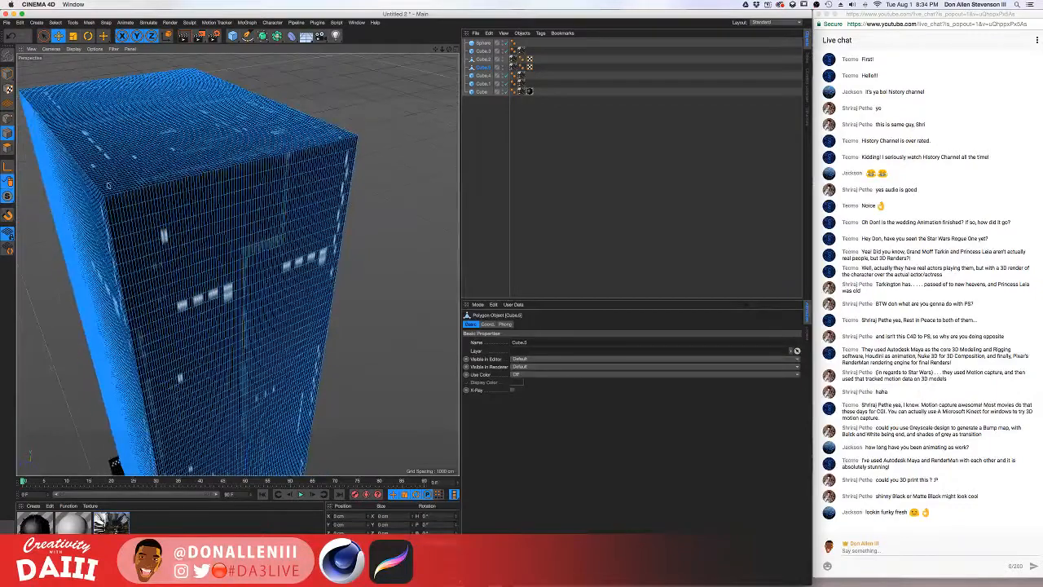
left_click(44, 35)
scroll(116, 198, "up", 3)
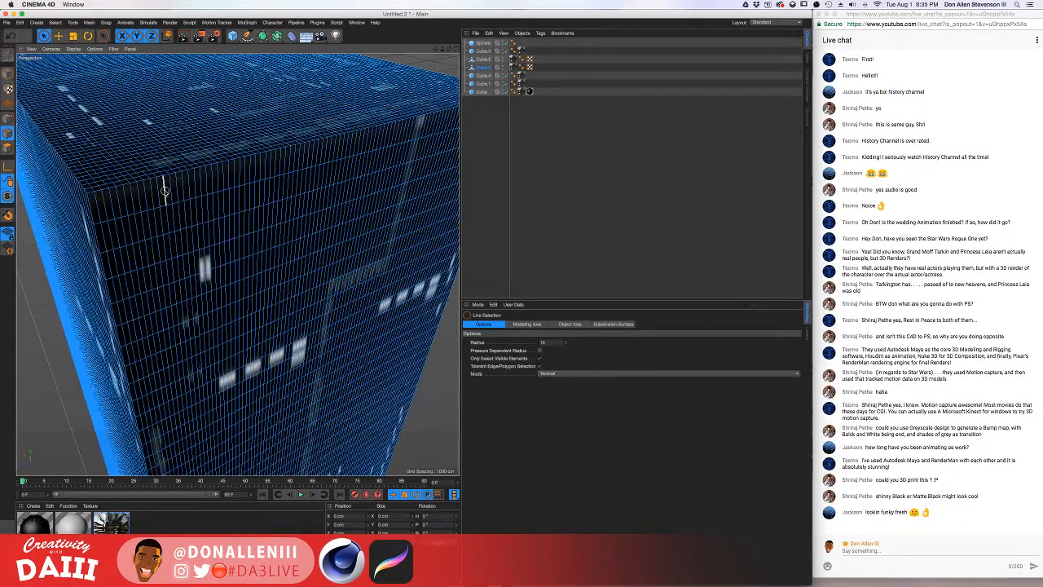
key("i")
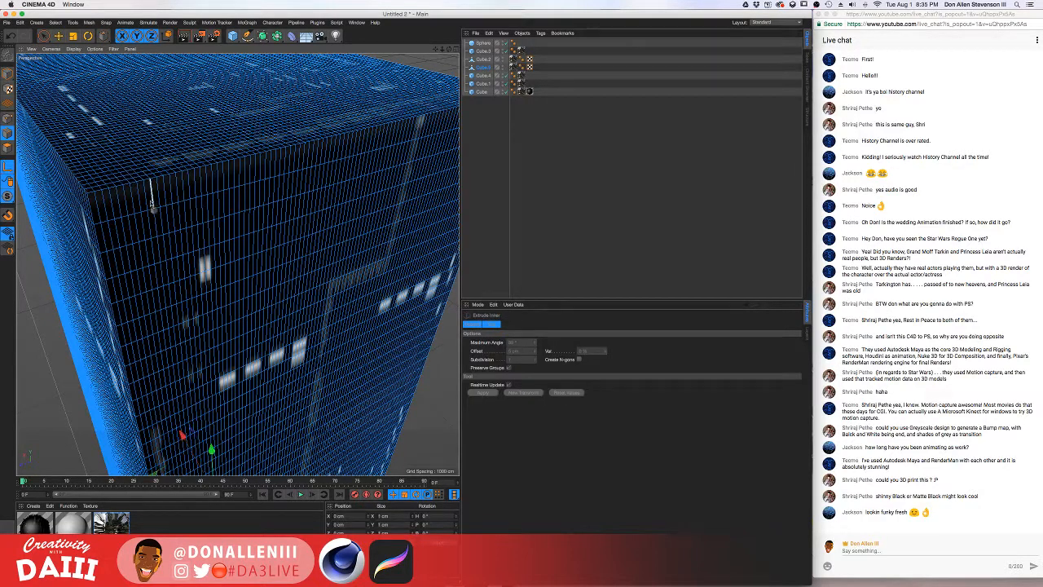
- Loop-select the polygon row along the topmost block's upper rim, and add a second row just above the upper window lights
left_click(9, 144)
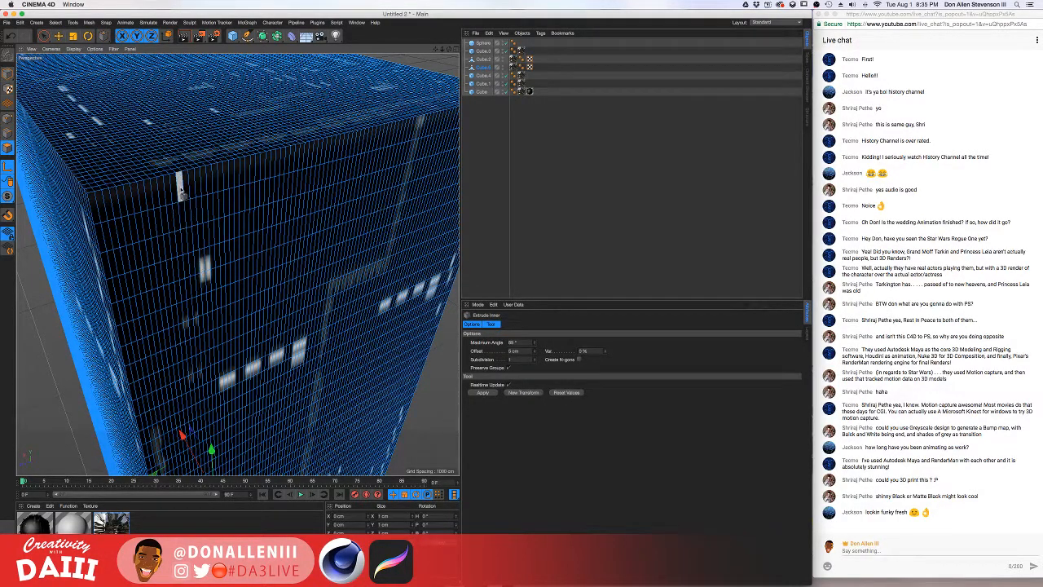
key("u")
key("l")
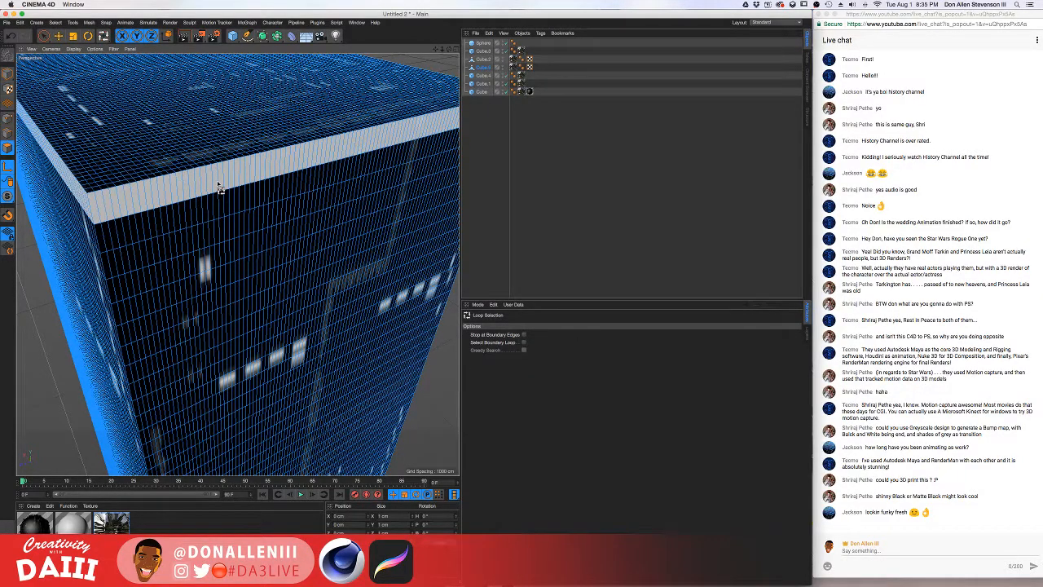
left_click(218, 187)
scroll(220, 183, "down", 10)
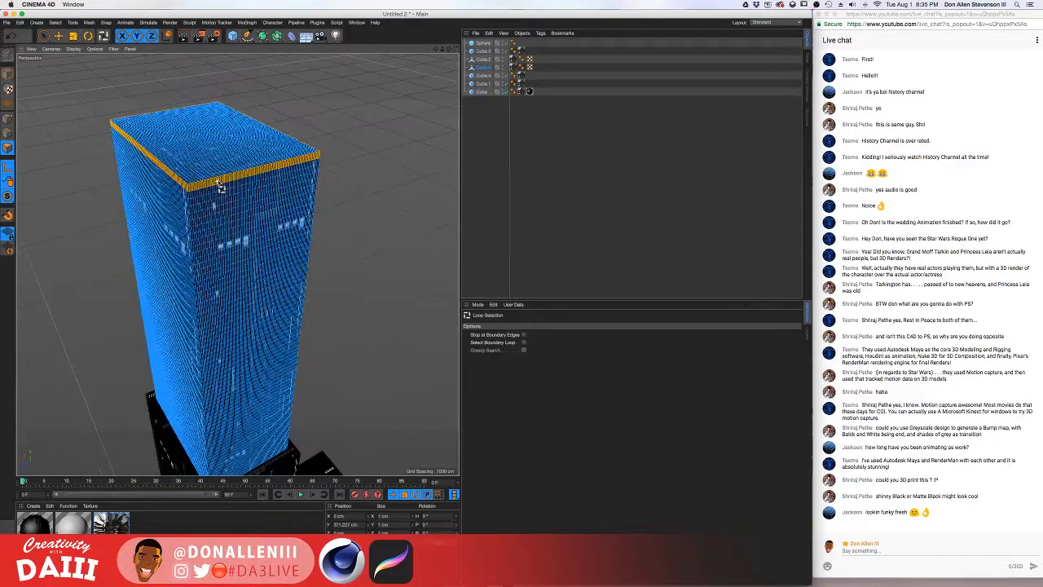
left_click_drag(249, 174, 244, 224, "alt")
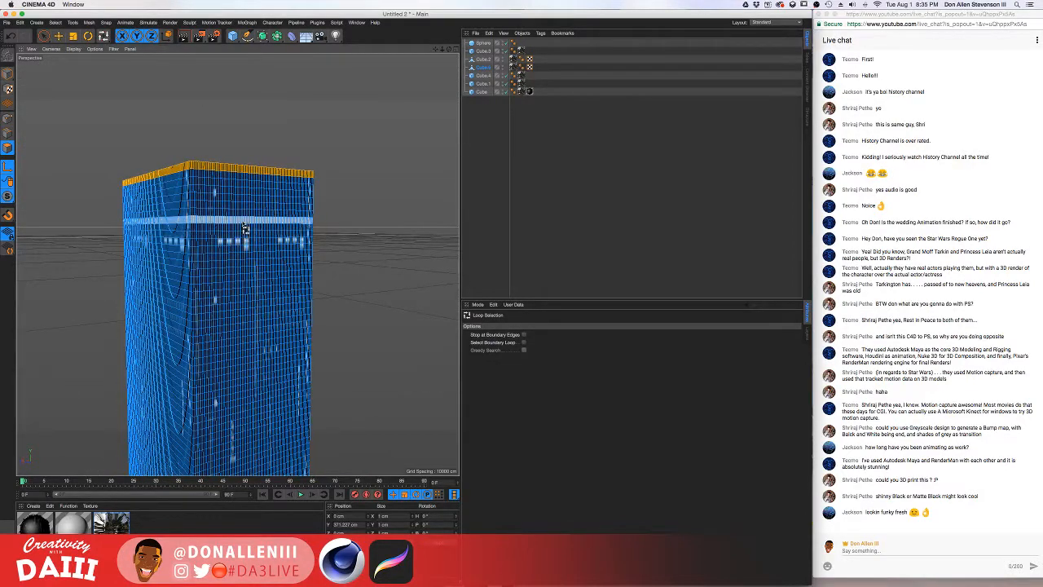
left_click(244, 221, "shift")
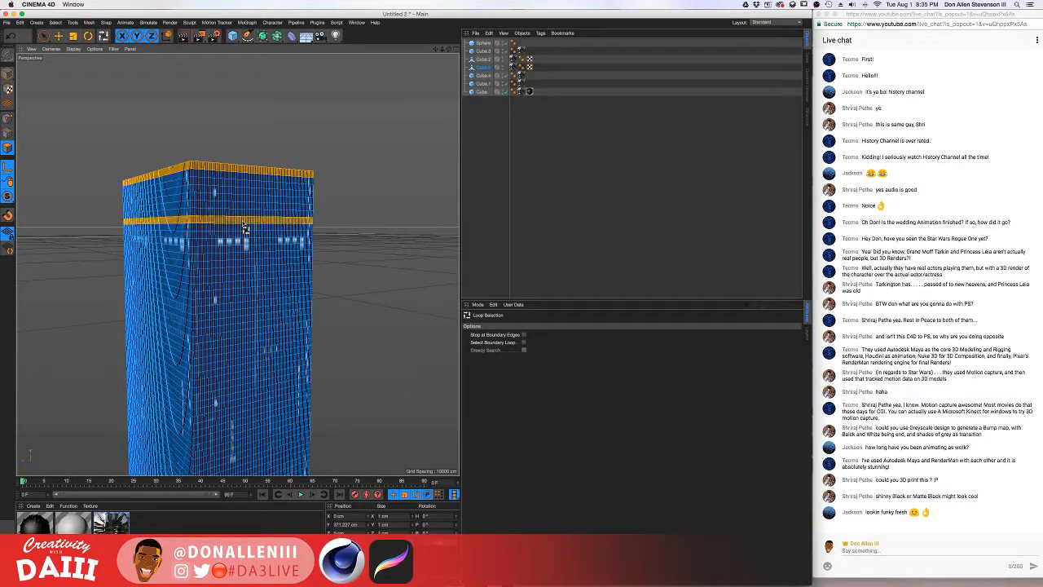
- Add three more loop-selected polygon rows to the selection, spaced down the topmost block below the upper window lights
left_click(241, 271, "shift")
left_click(239, 316, "shift")
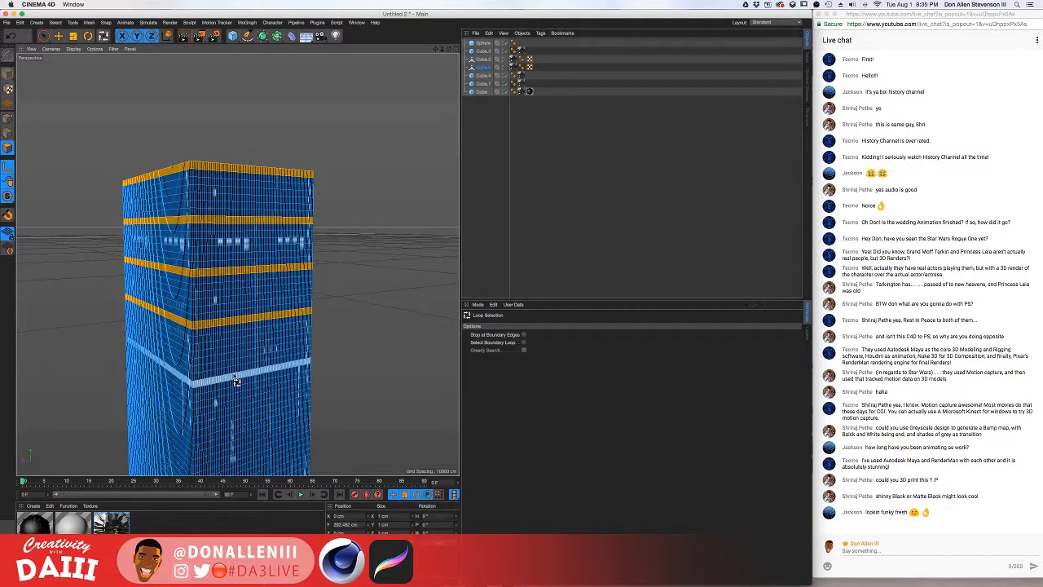
scroll(236, 380, "down", 6)
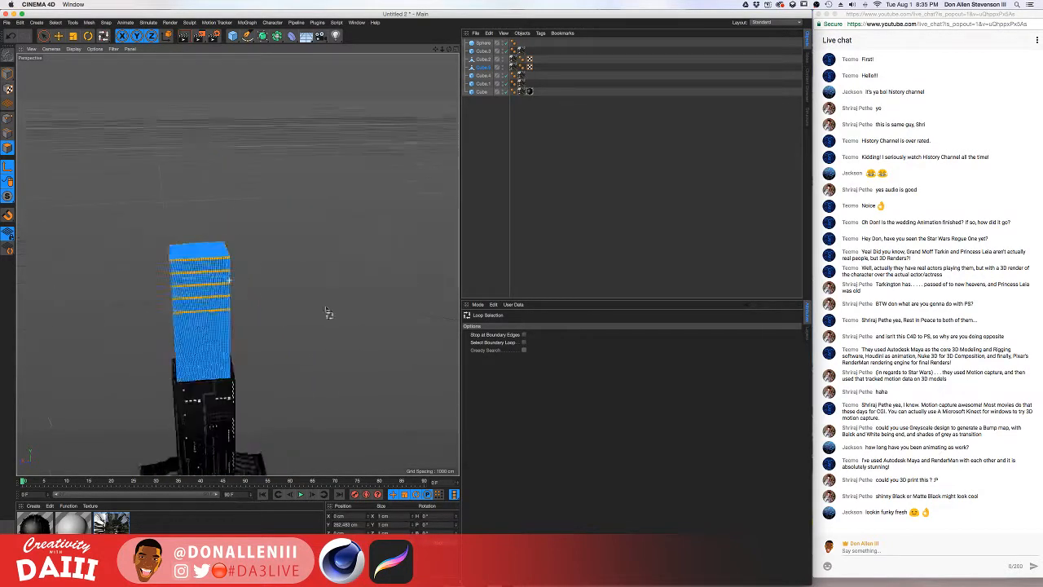
left_click_drag(204, 282, 252, 280, "alt")
scroll(252, 281, "up", 8)
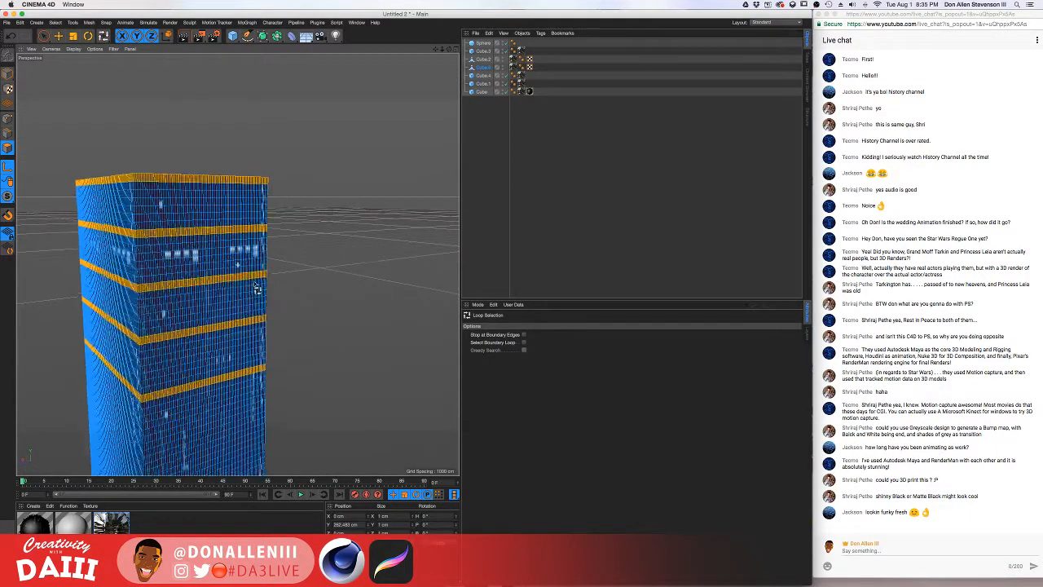
middle_click_drag(256, 284, 342, 213, "alt")
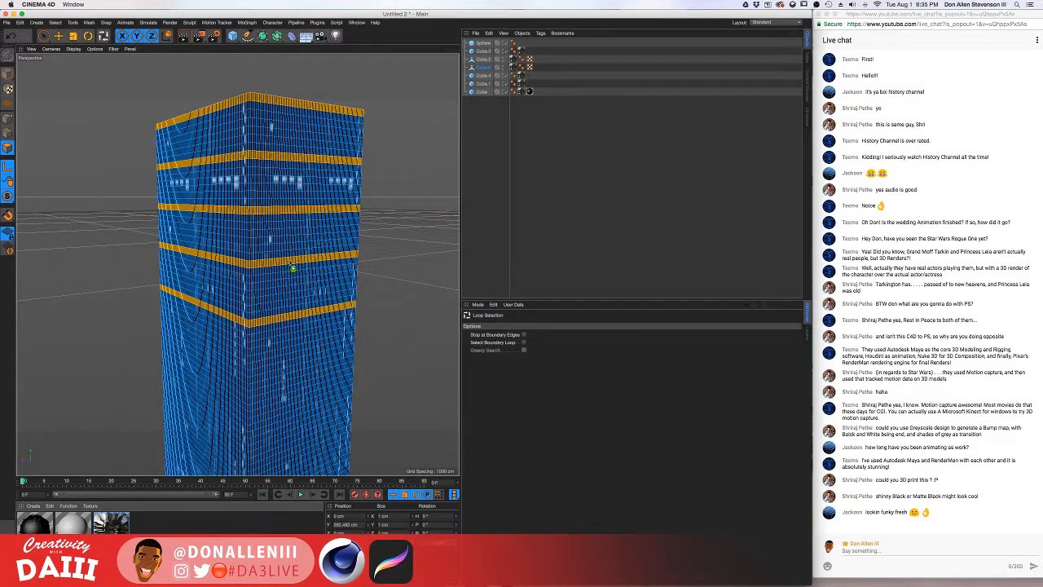
- Apply the light material Mat.1 to the selected polygon rows of the topmost block and render a preview
left_click_drag(291, 265, 291, 265)
key("ctrl+r")
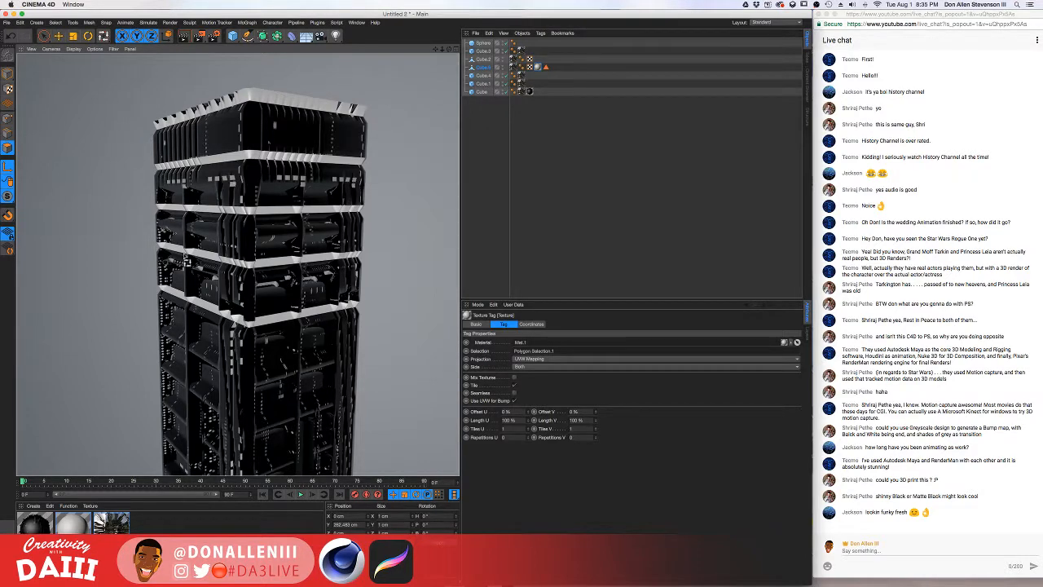
left_click_drag(186, 259, 277, 320, "alt")
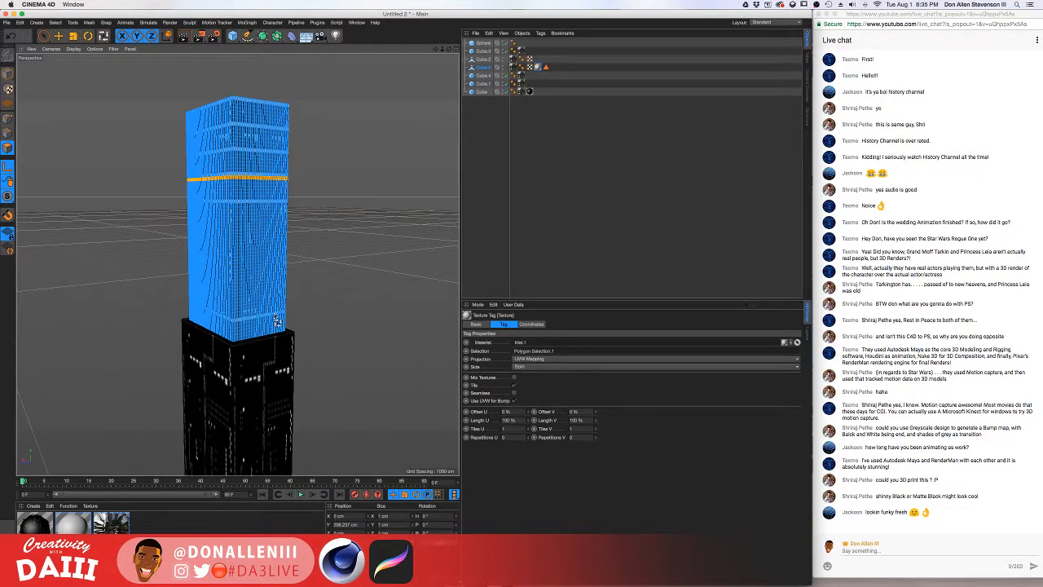
scroll(266, 325, "up", 5)
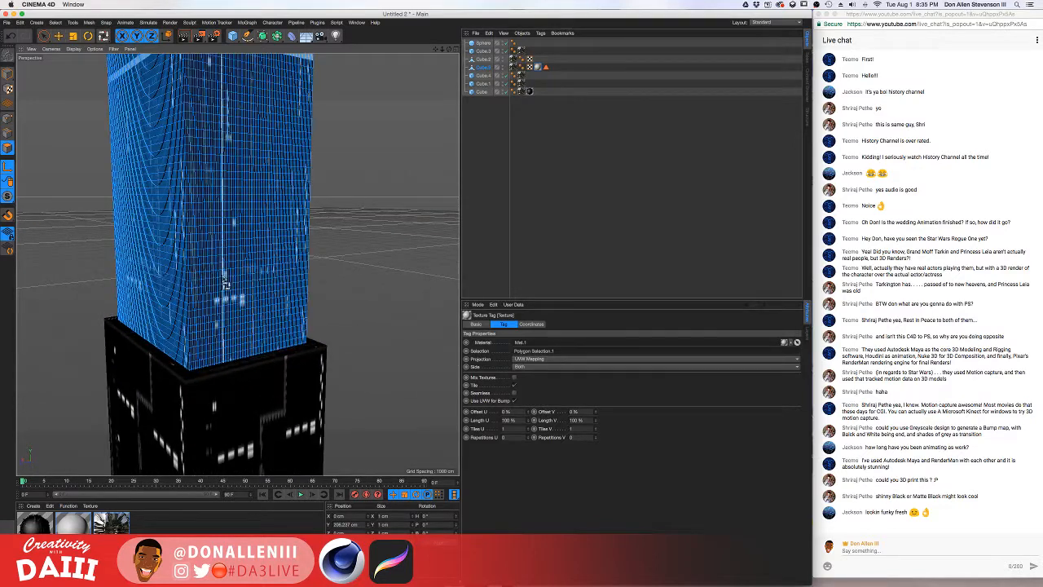
left_click_drag(232, 171, 245, 185, "alt")
scroll(244, 185, "down", 5)
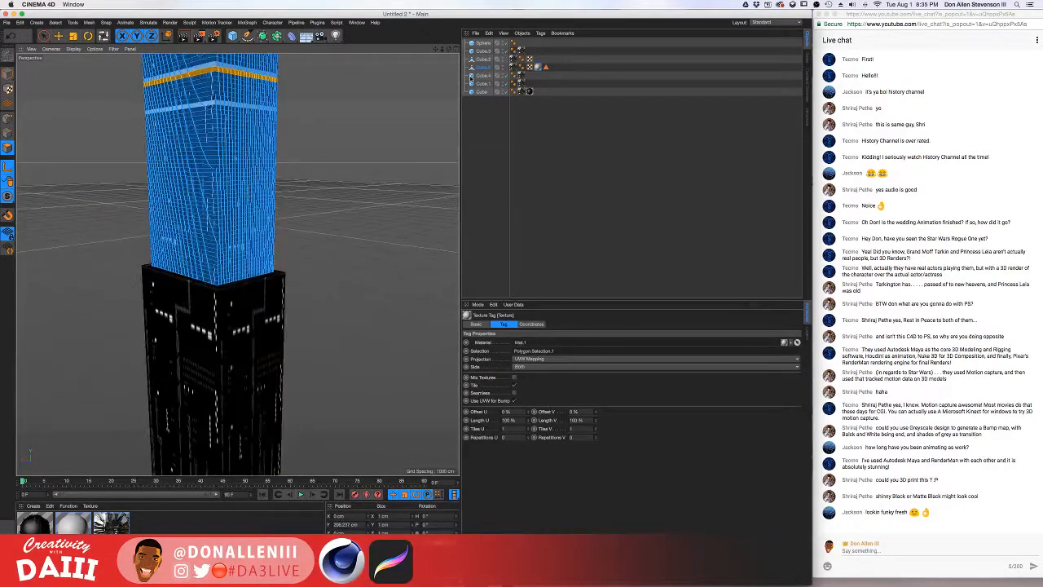
- Preview-render the whole tower from a low angle with the topmost block deselected
left_click(494, 117)
left_click_drag(292, 154, 288, 128, "alt")
scroll(294, 187, "down", 8)
left_click_drag(289, 241, 283, 200, "alt")
scroll(284, 201, "up", 3)
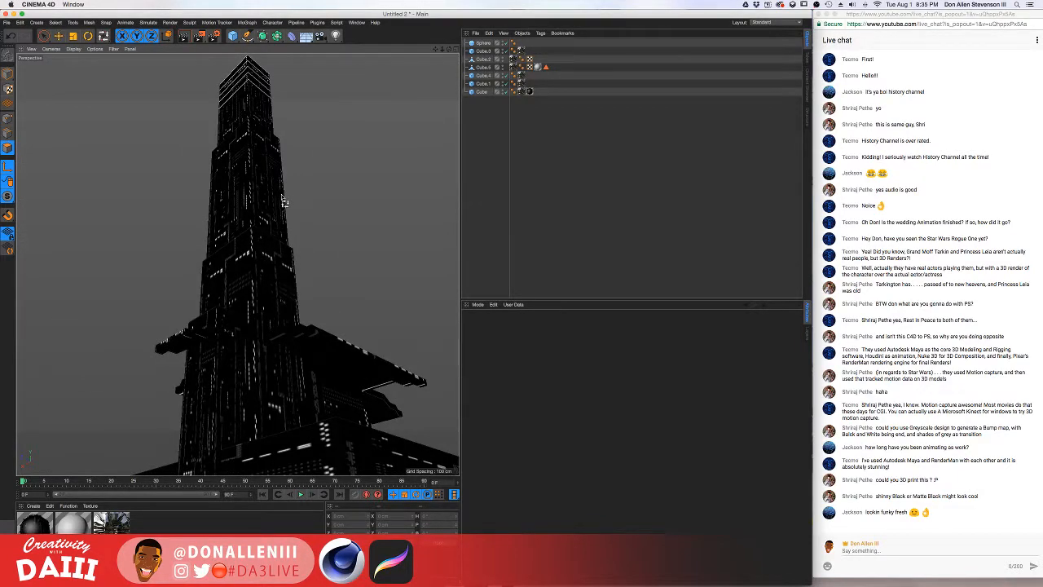
key("ctrl+r")
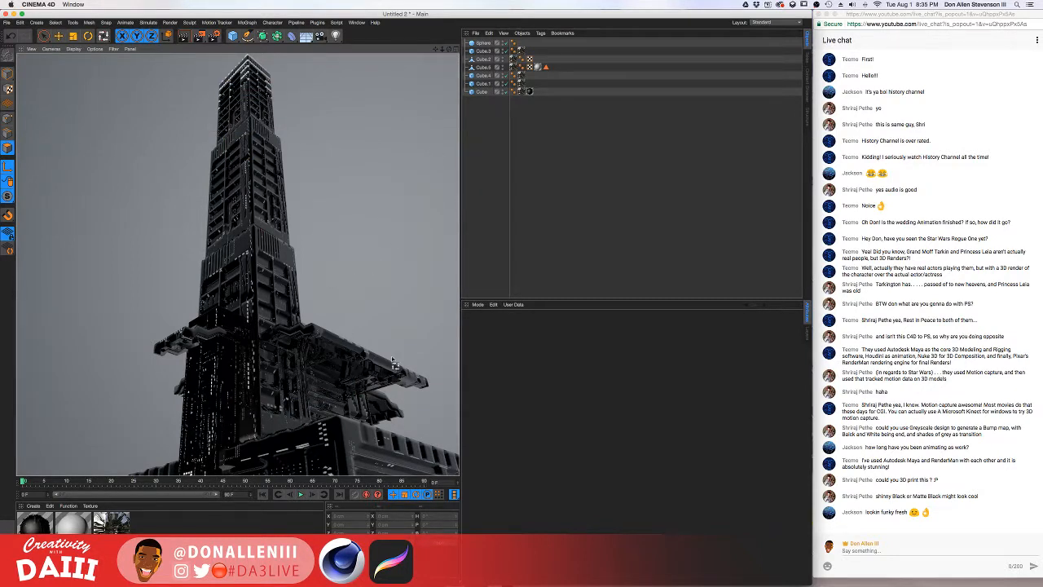
left_click(481, 93)
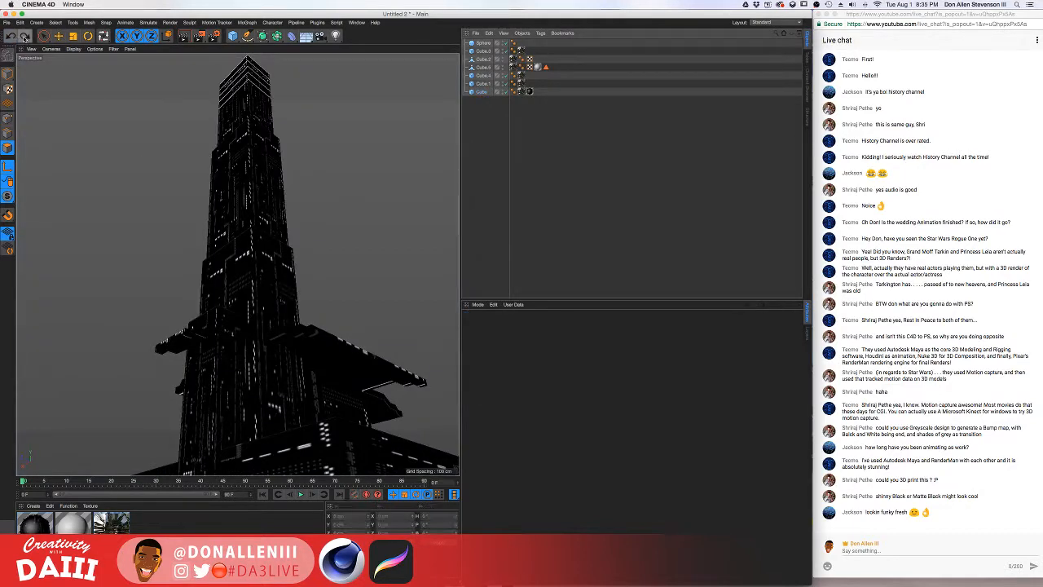
left_click(482, 43)
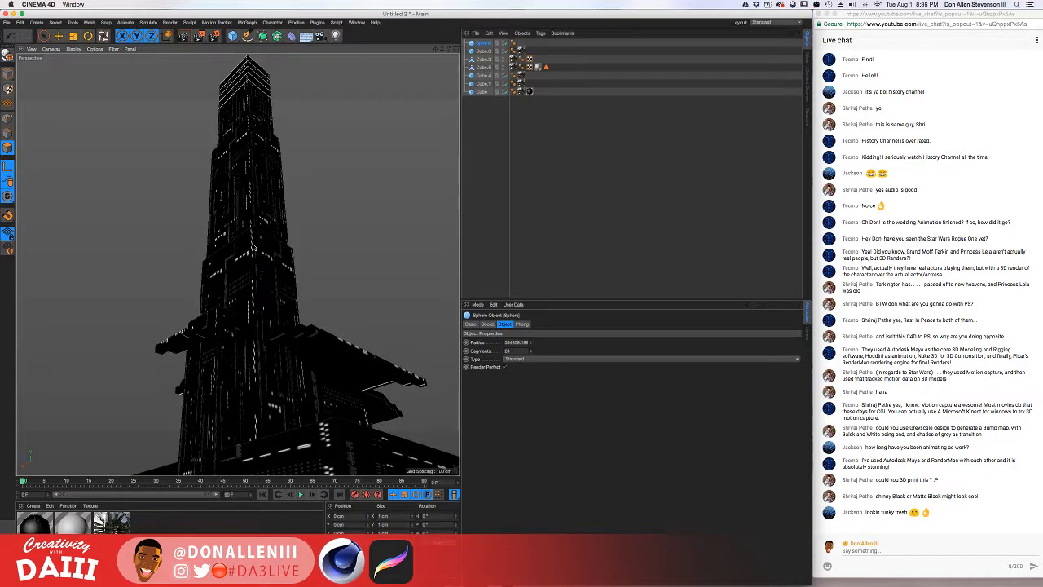
key("ctrl+r")
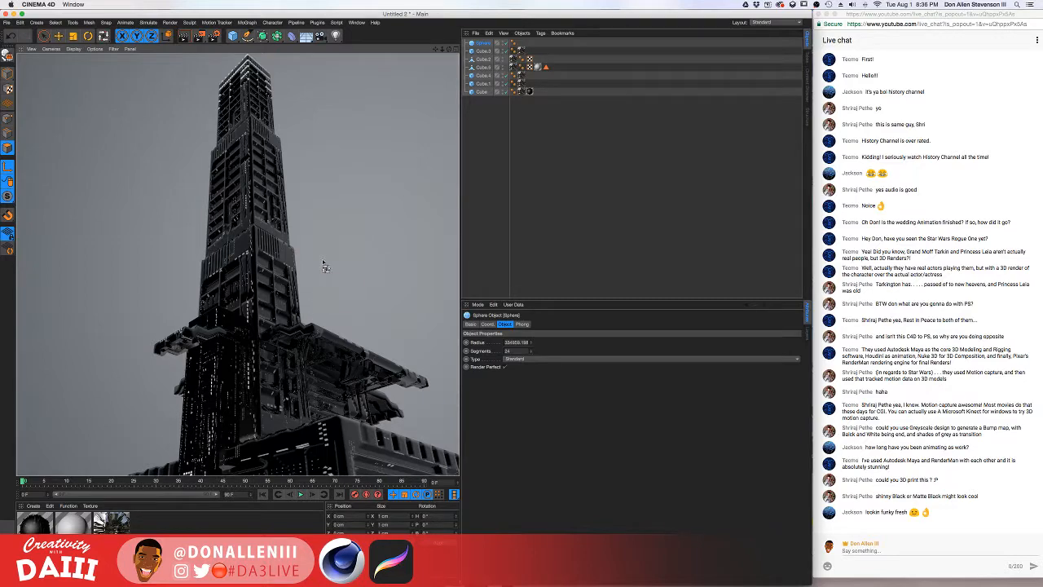
left_click(483, 92)
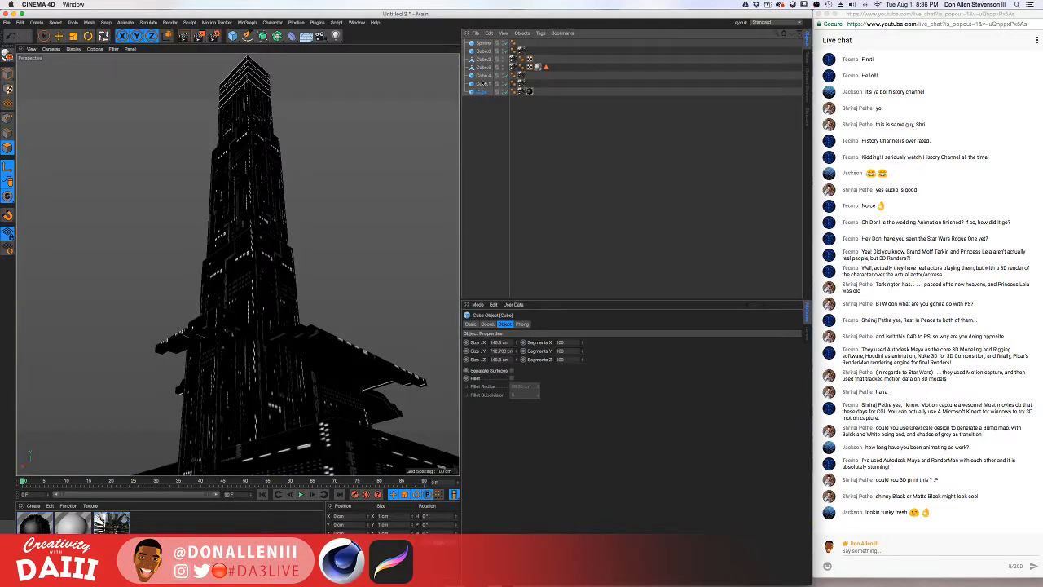
left_click(483, 59)
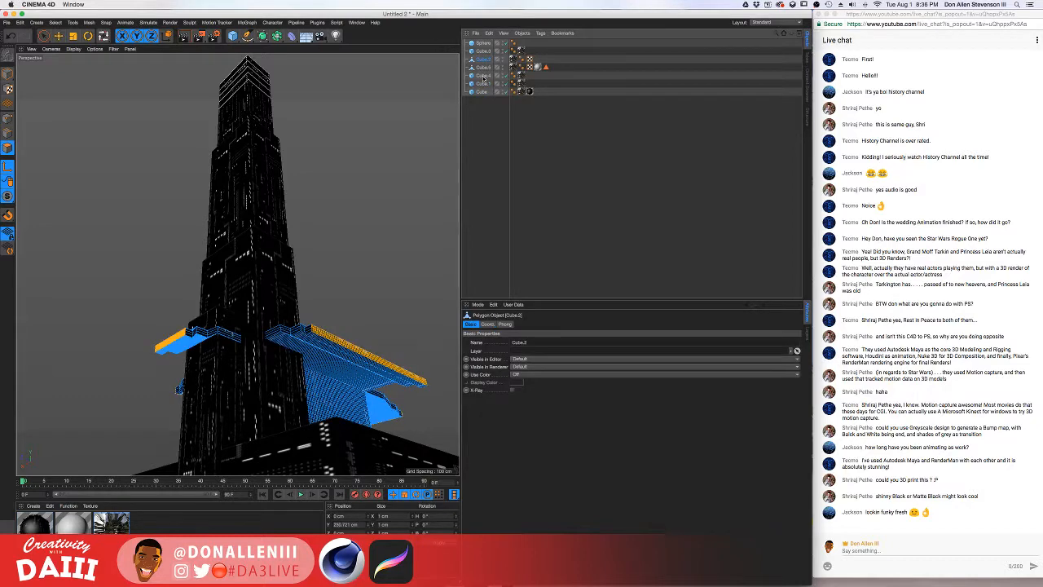
left_click(482, 84)
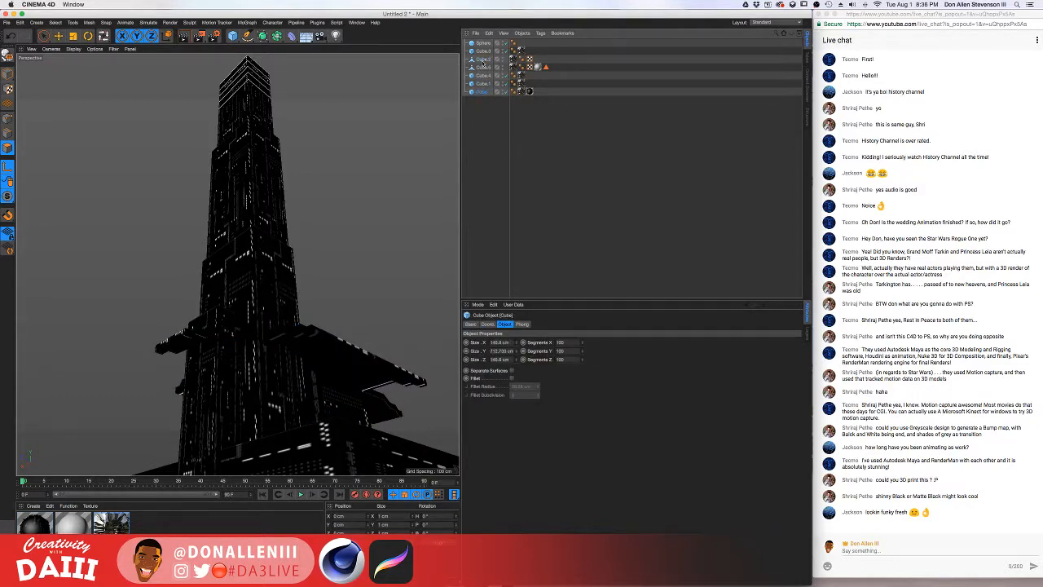
left_click(484, 51, "shift")
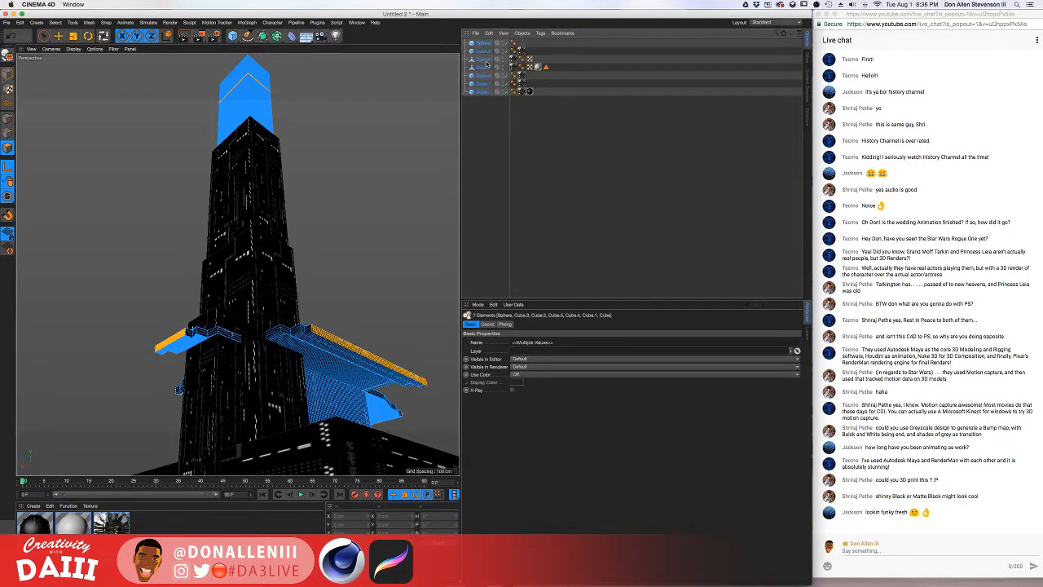
left_click(489, 114)
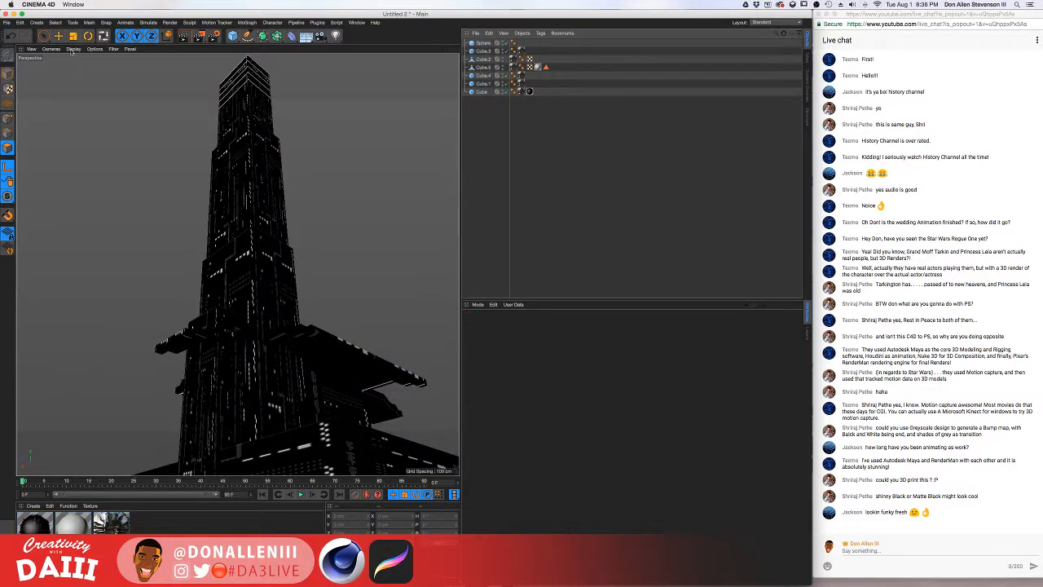
- Switch to selecting whole objects and add a camera at the current low-angle view of the tower
left_click(44, 35)
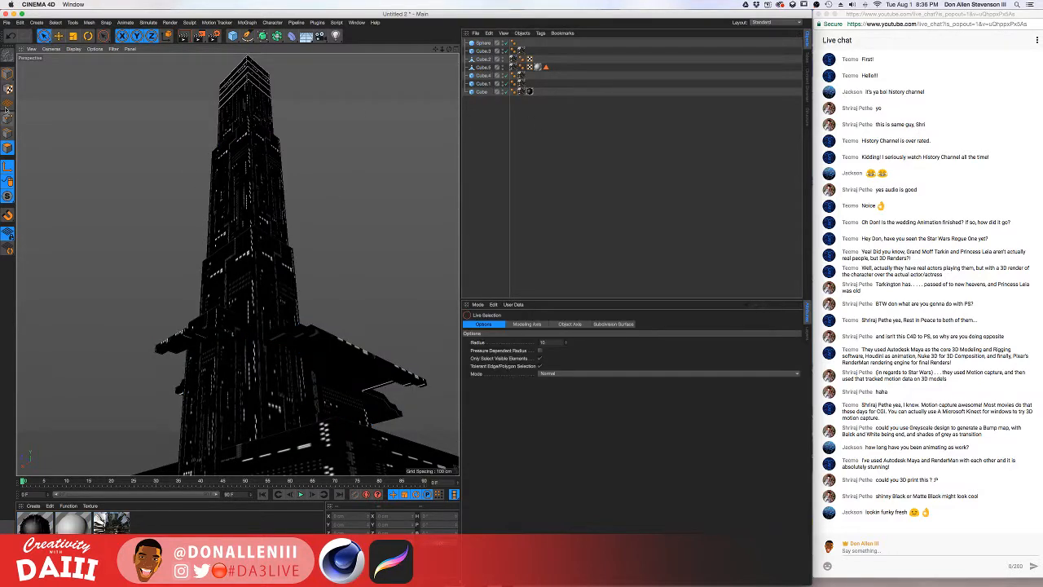
left_click(199, 343)
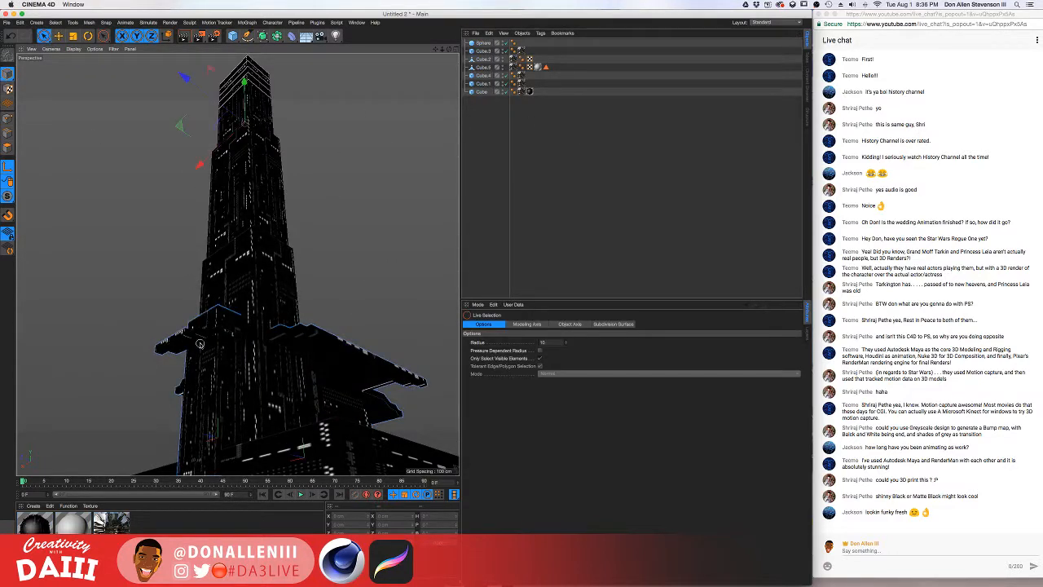
left_click(271, 246)
mouse_move(271, 246)
left_mouse_down("alt")
mouse_move(267, 235)
mouse_move(270, 250)
left_mouse_up("alt")
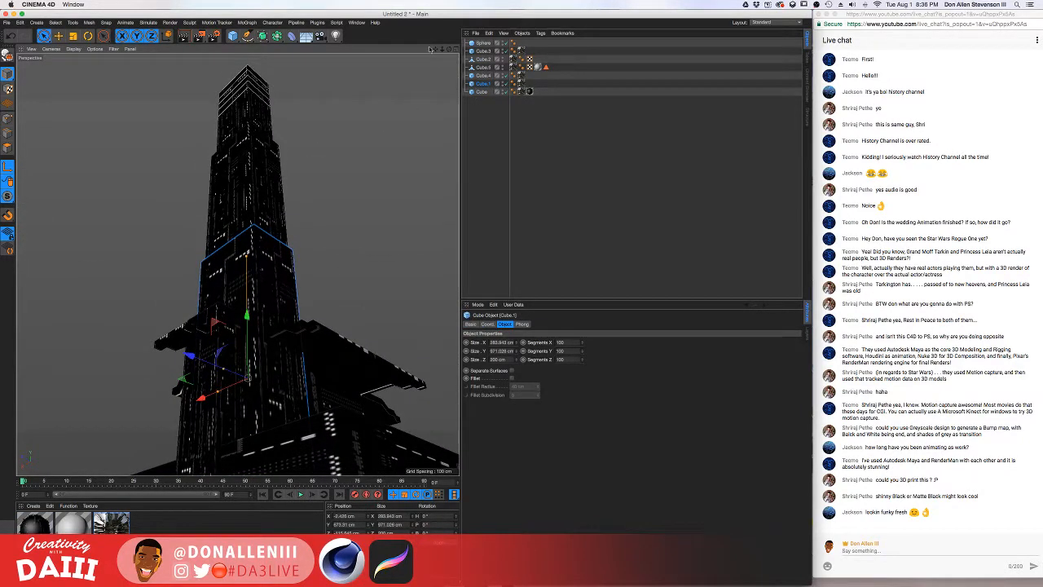
left_click(322, 36)
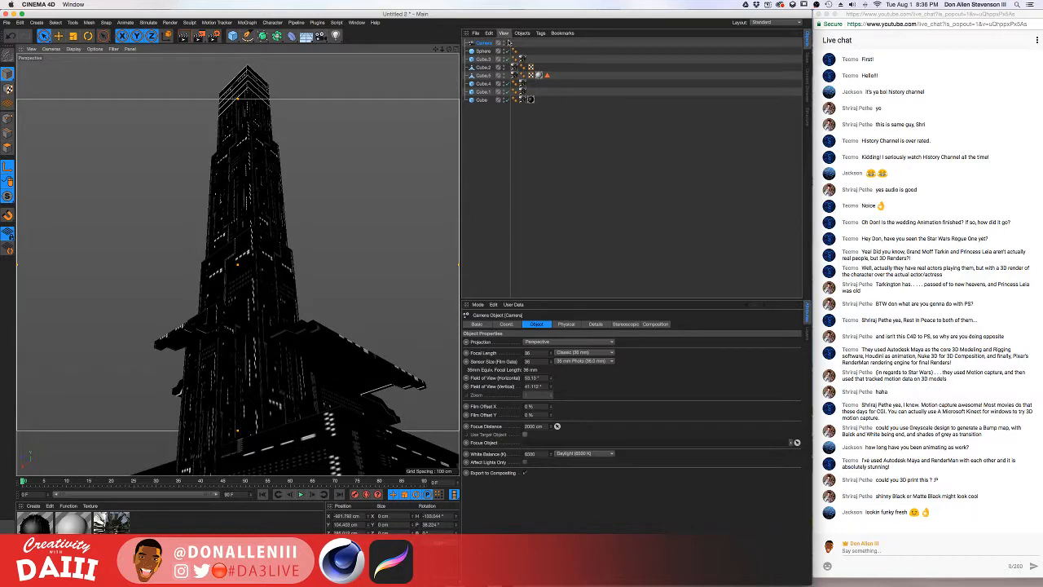
- Duplicate the tower block Cube.1 and move the copy out beside the main tower
left_click_drag(350, 240, 394, 264, "alt")
left_click(289, 295)
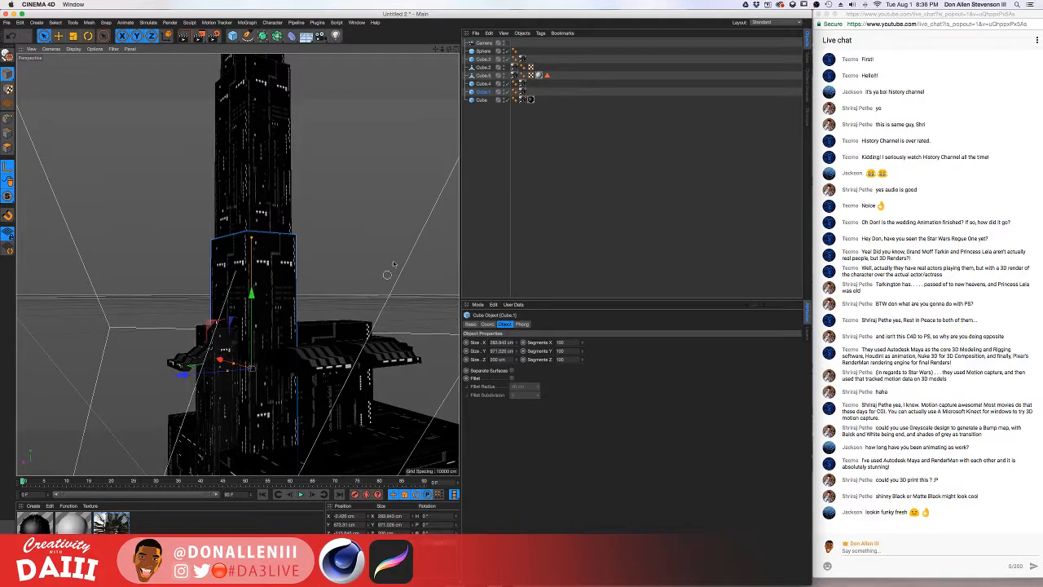
left_click(483, 93)
key("ctrl+c")
key("ctrl+v")
left_click_drag(181, 375, 268, 405)
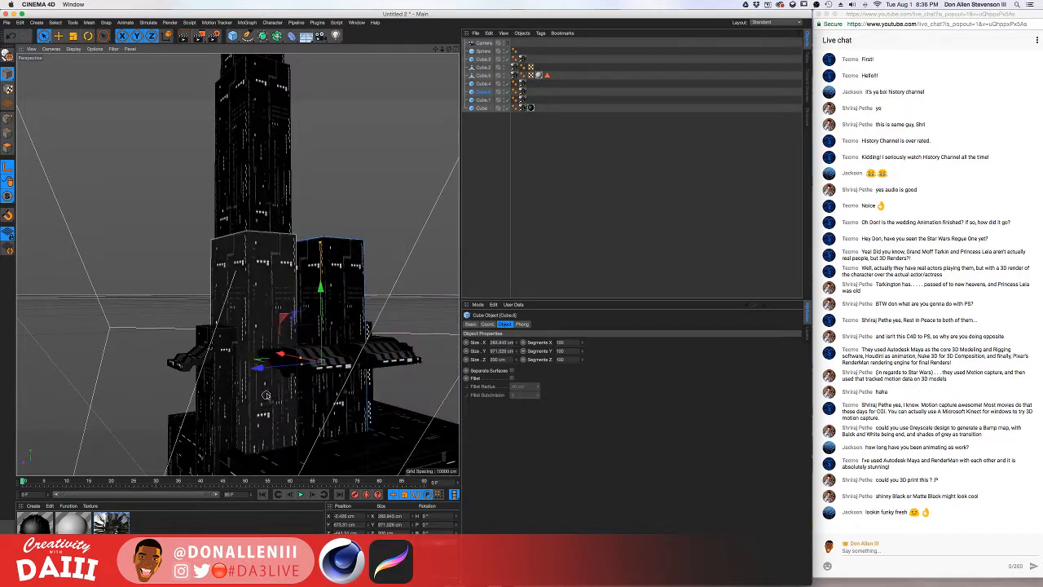
- Rotate the copied block 90° in heading, then reshape it into a slimmer tower about 2270 cm tall
key("r")
left_click_drag(311, 369, 398, 374)
left_click_drag(395, 379, 399, 379)
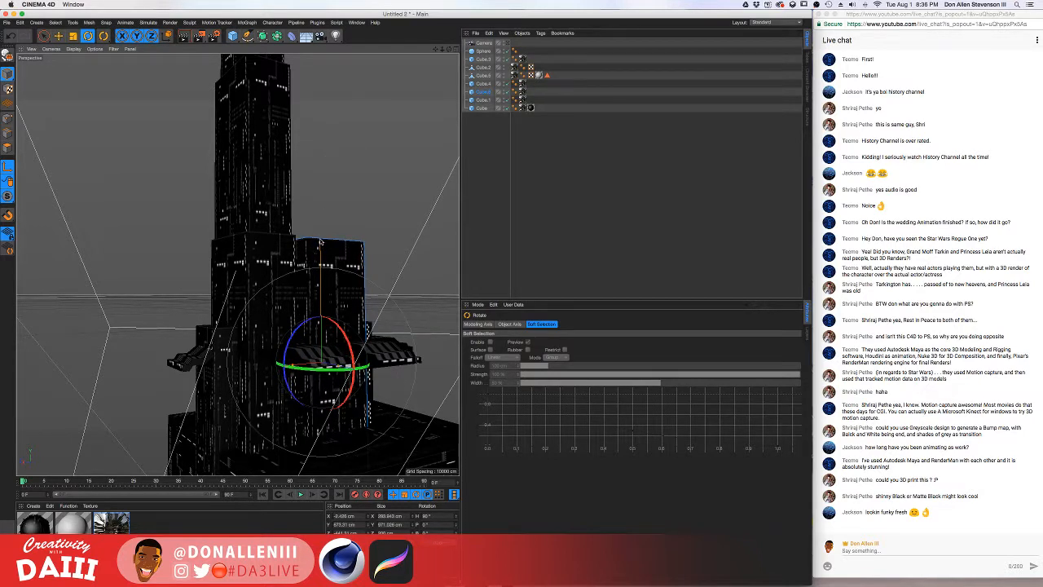
left_click_drag(321, 242, 334, 90)
left_click_drag(292, 363, 310, 352)
- Look through the new camera and preview-render the main tower with the slim tower beside it
left_click_drag(314, 238, 318, 196, "alt")
left_click_drag(510, 46, 507, 42, "alt")
key("super+r")
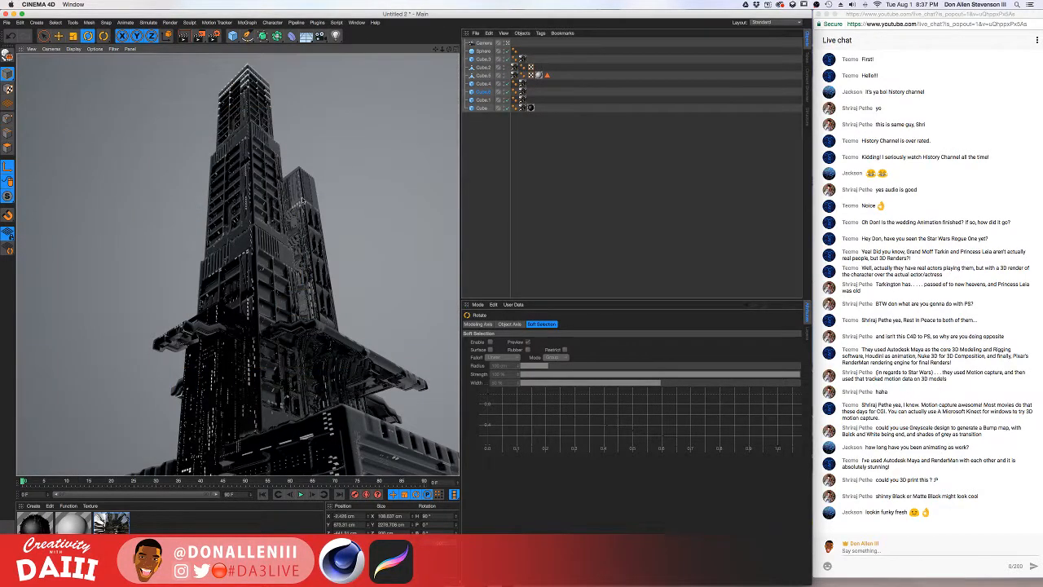
- Duplicate the window-lights material and convert the slim tower (Cube.6) to an editable polygon object
left_click_drag(303, 200, 289, 236, "alt")
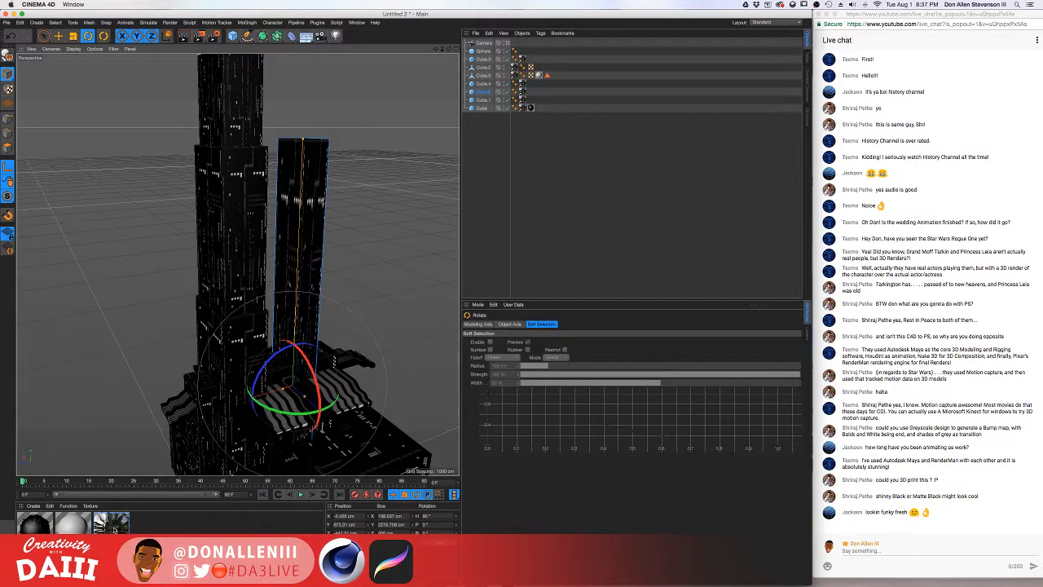
left_click_drag(116, 528, 145, 528, "ctrl")
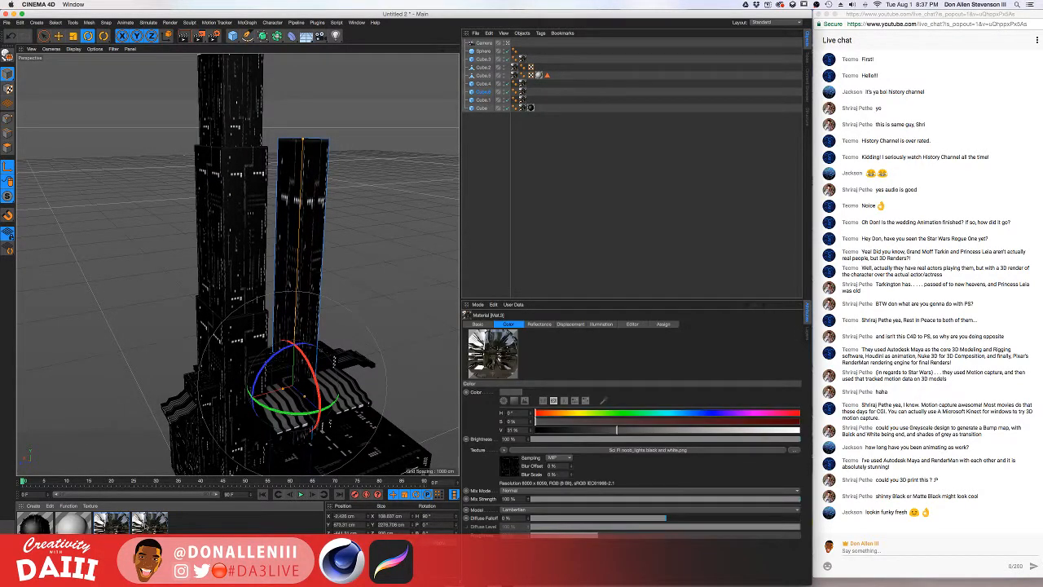
scroll(315, 175, "up", 5)
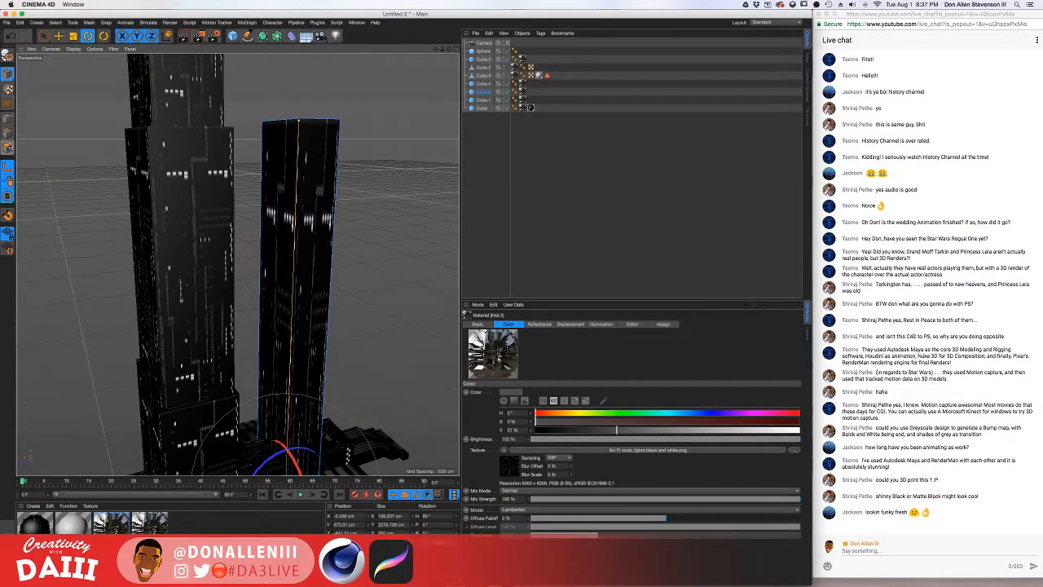
left_click(321, 202)
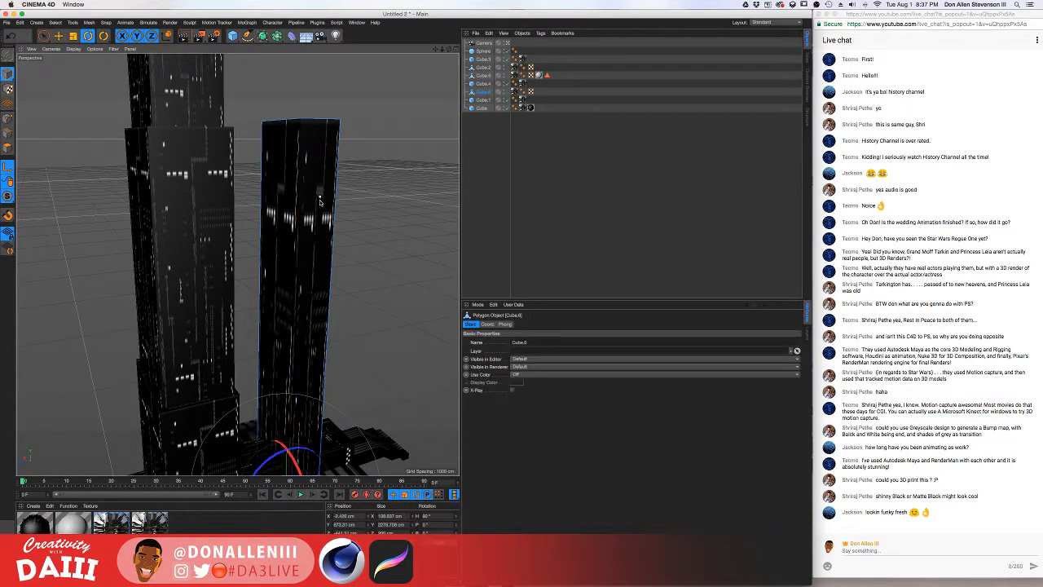
- Loop-select two polygon bands on the slim tower, above and below its upper window lights, and apply the light material Mat.1
left_click(7, 148)
scroll(292, 206, "up", 10)
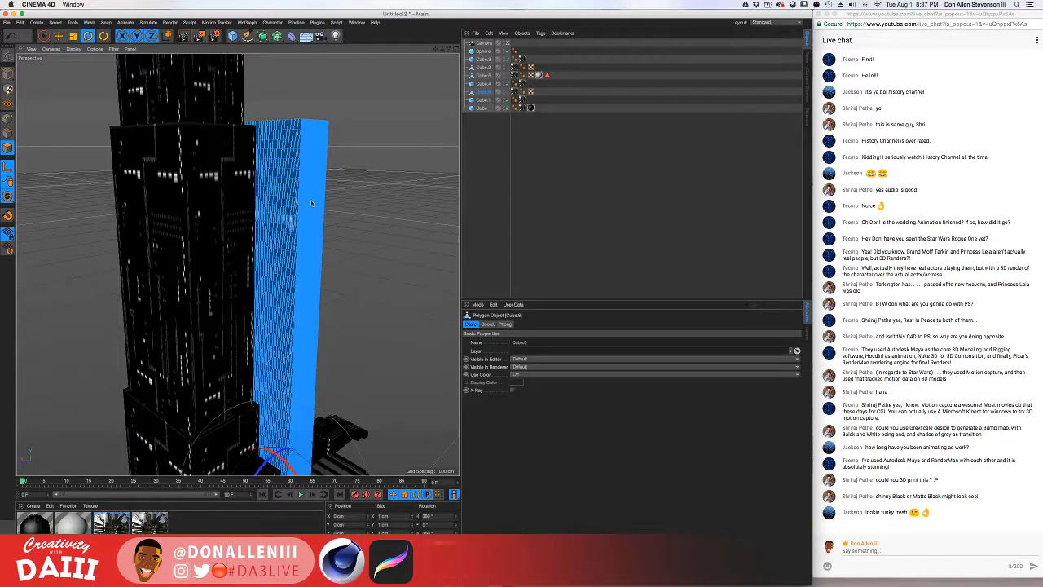
key("u")
key("l")
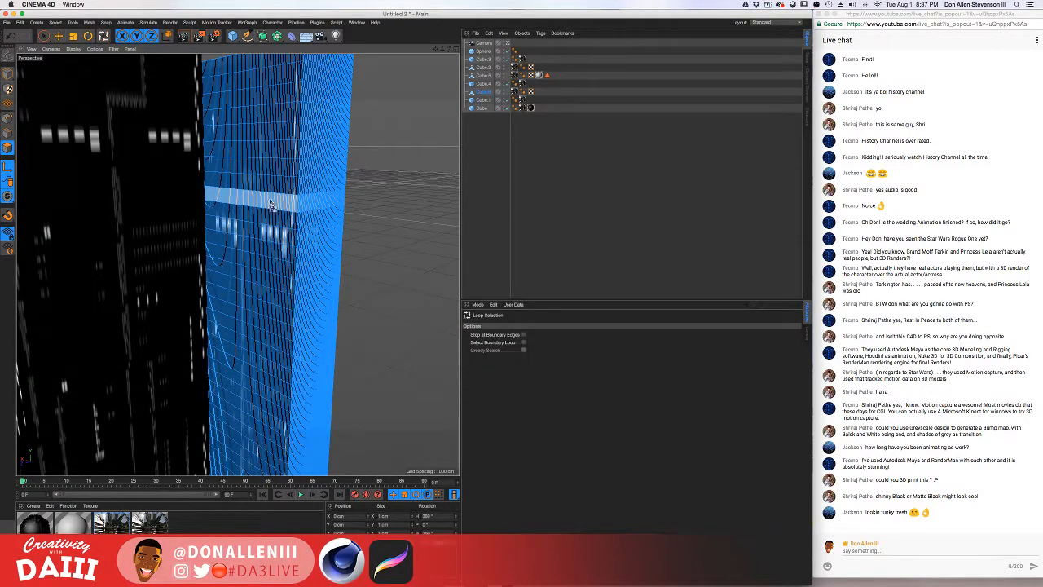
left_click(277, 169)
left_click(276, 192, "shift")
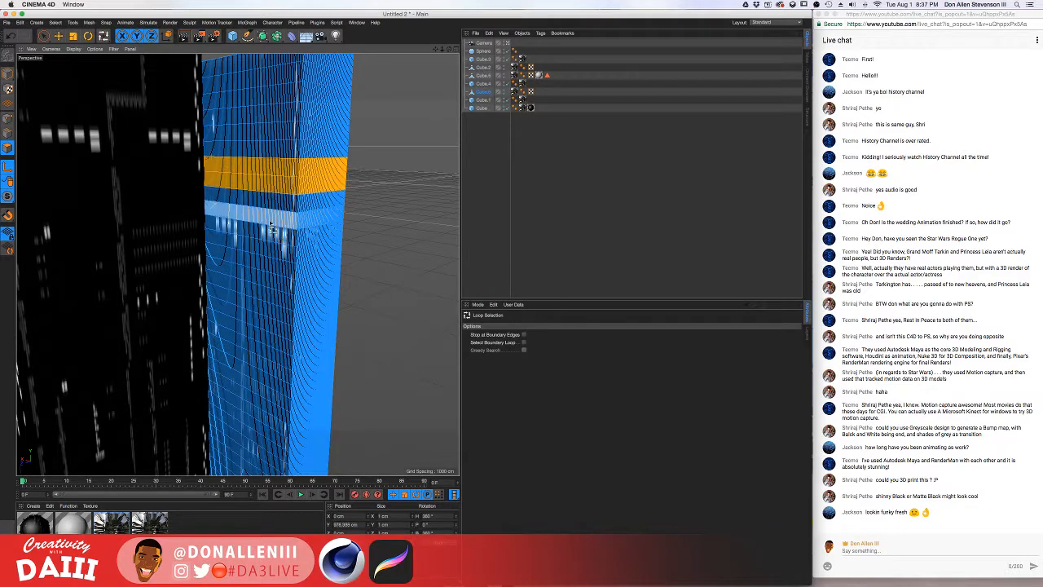
left_click(273, 246, "shift")
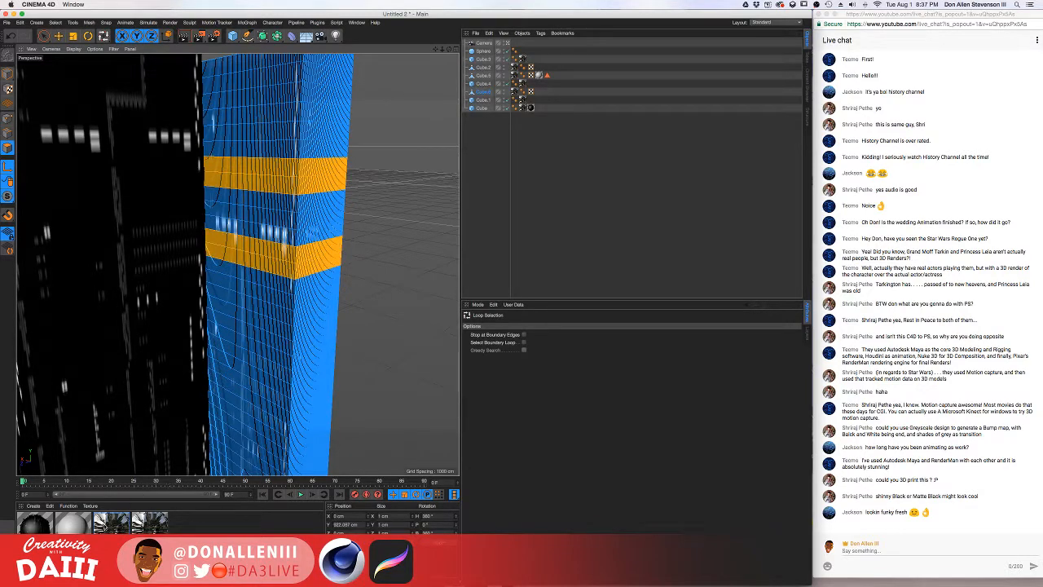
left_click_drag(283, 247, 277, 265)
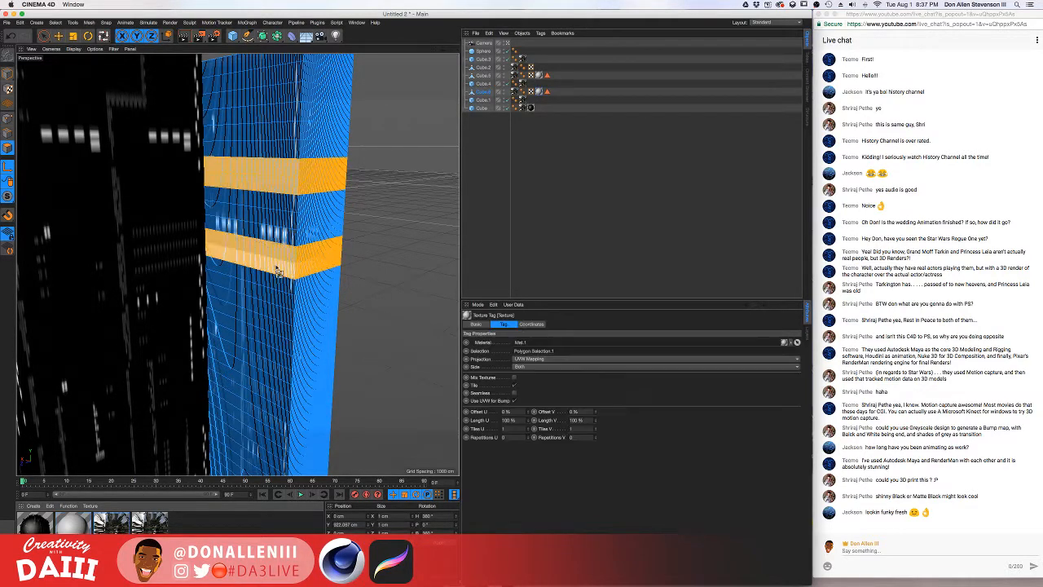
scroll(280, 250, "down", 5)
scroll(280, 251, "up", 6)
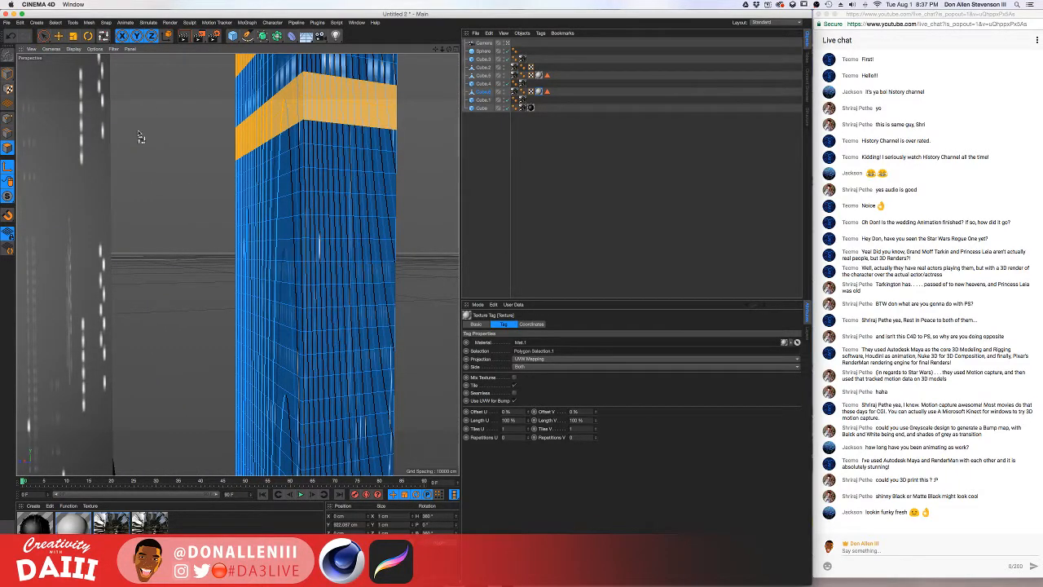
left_click(44, 35)
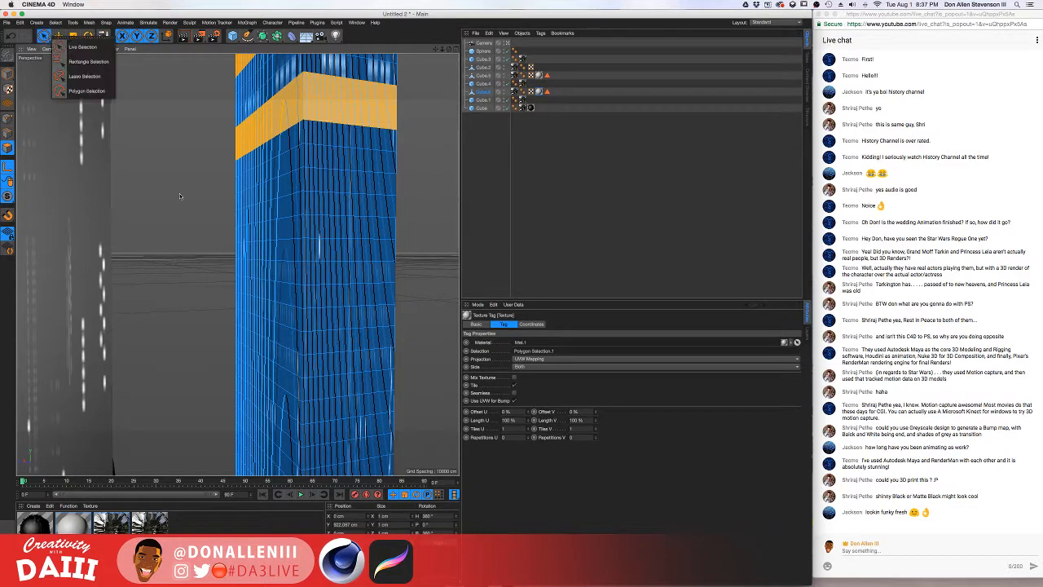
left_click(314, 227)
left_click(7, 133)
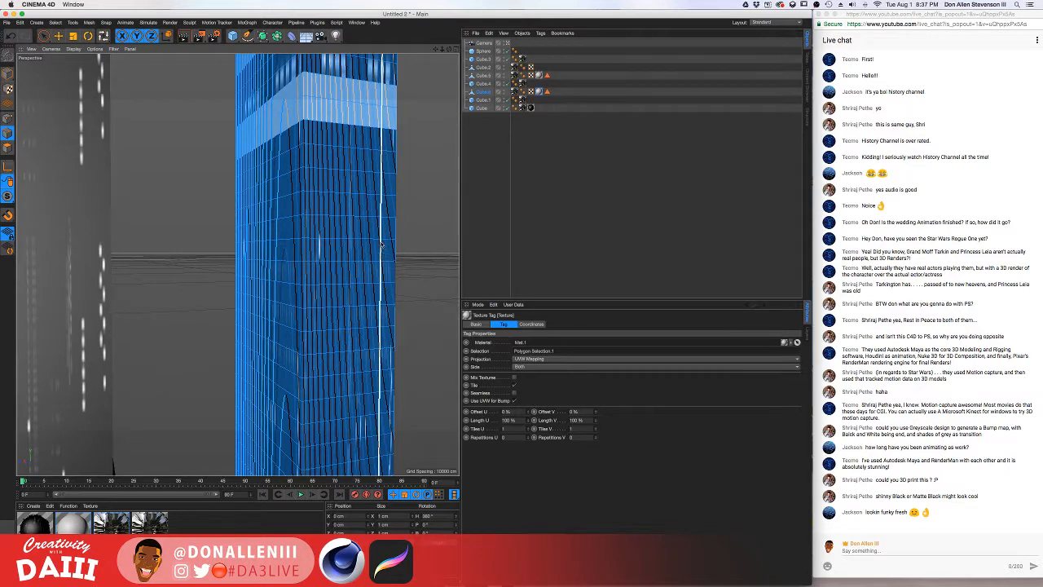
key("u")
key("l")
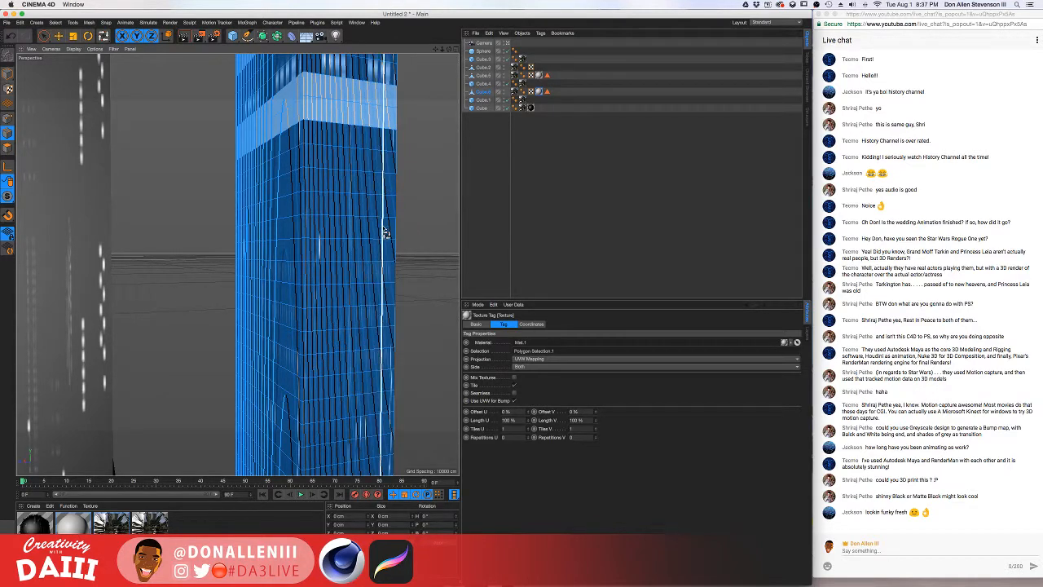
left_click(488, 156)
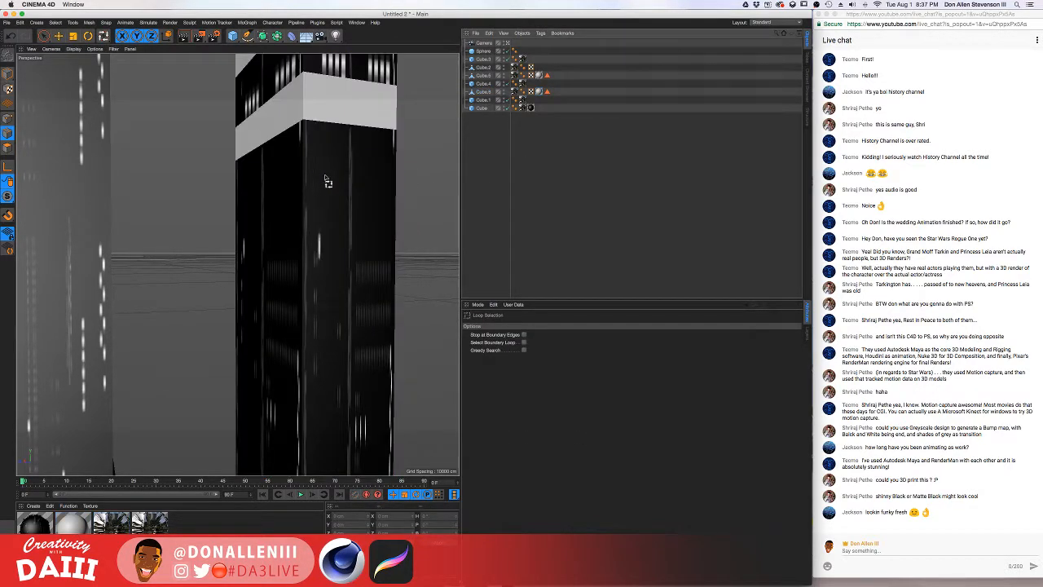
left_click(45, 35)
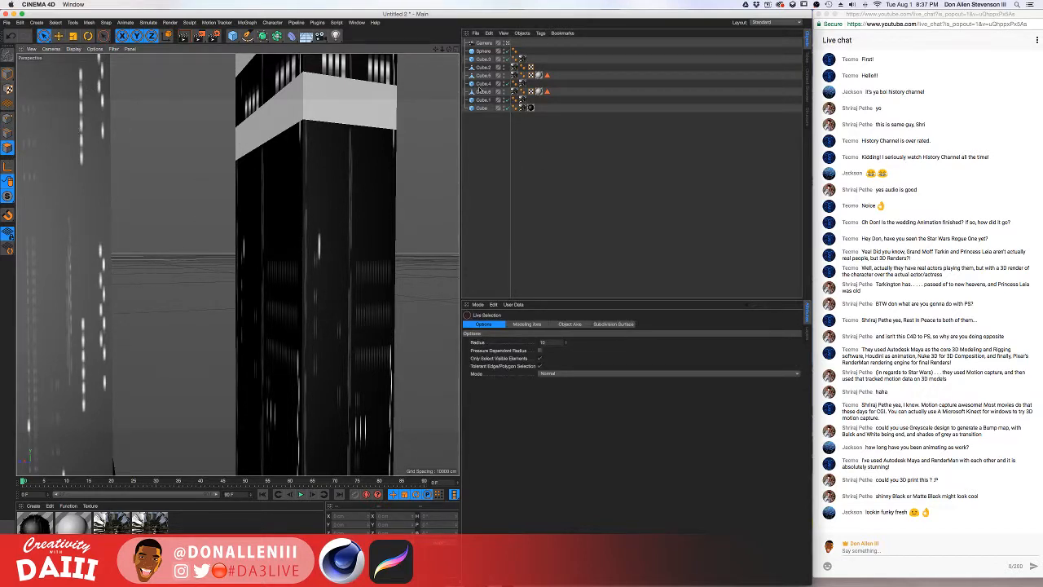
left_click(480, 51)
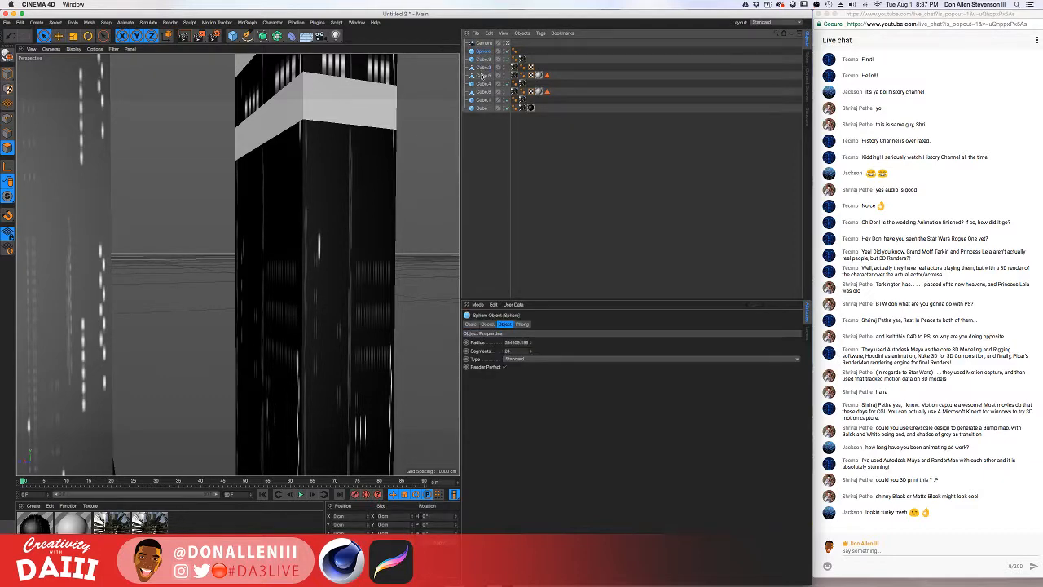
left_click(482, 75)
left_click(482, 83)
left_click(481, 101)
left_click(482, 108)
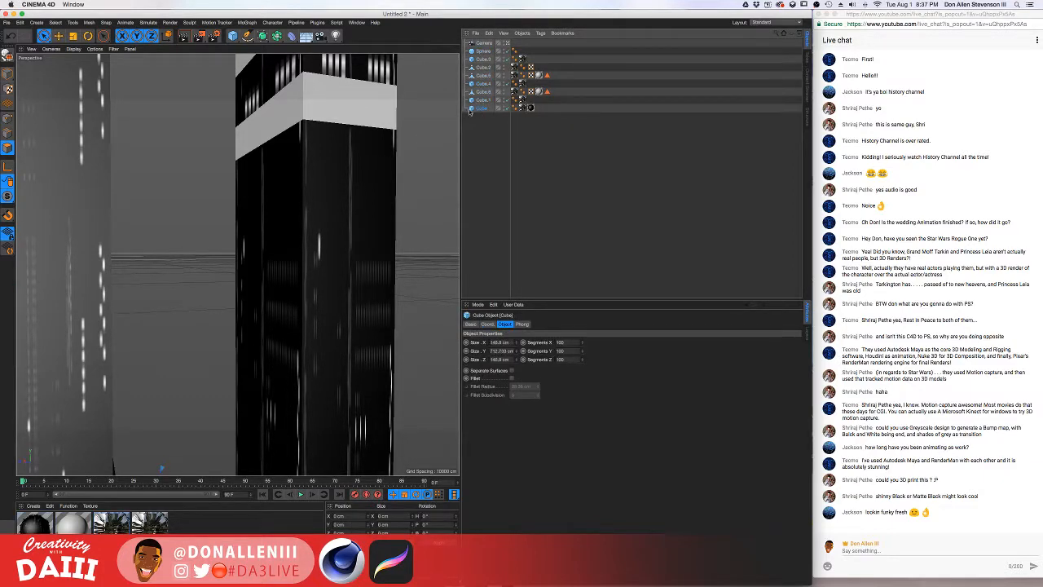
- Select the slim tower (Cube.6) and start picking scattered window-sized polygon patches on two of its faces below the light bands
scroll(370, 177, "down", 8)
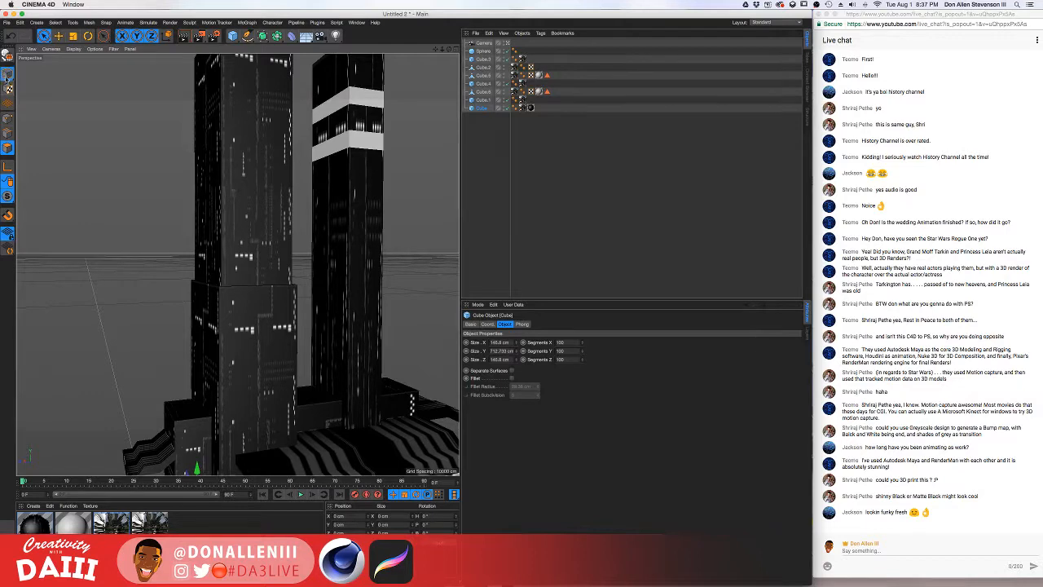
left_click(6, 77)
left_click(338, 181)
scroll(339, 182, "up", 5)
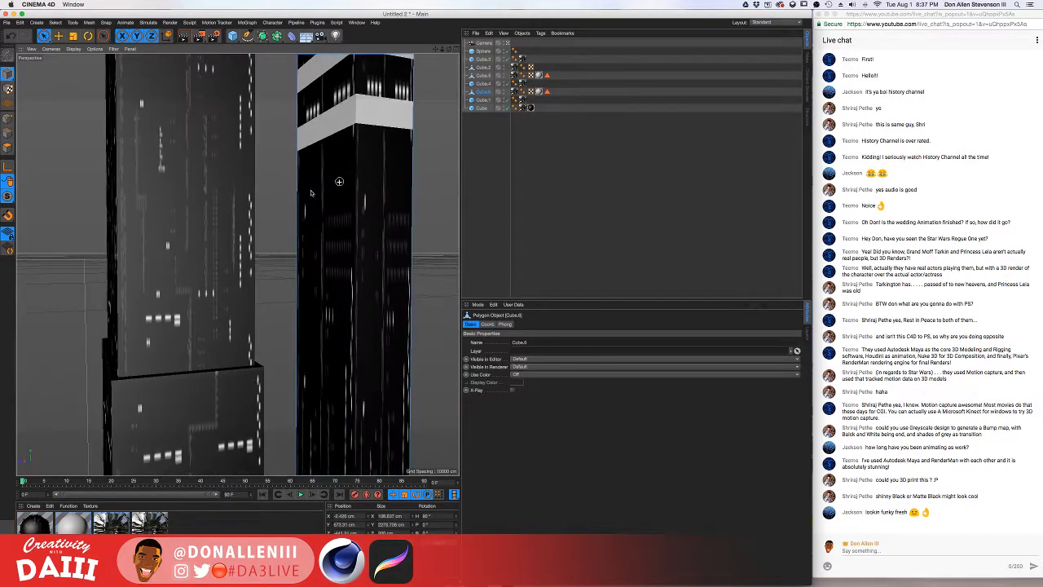
left_click(7, 148)
scroll(380, 198, "up", 5)
left_click_drag(372, 318, 343, 262, "alt")
left_click(343, 263)
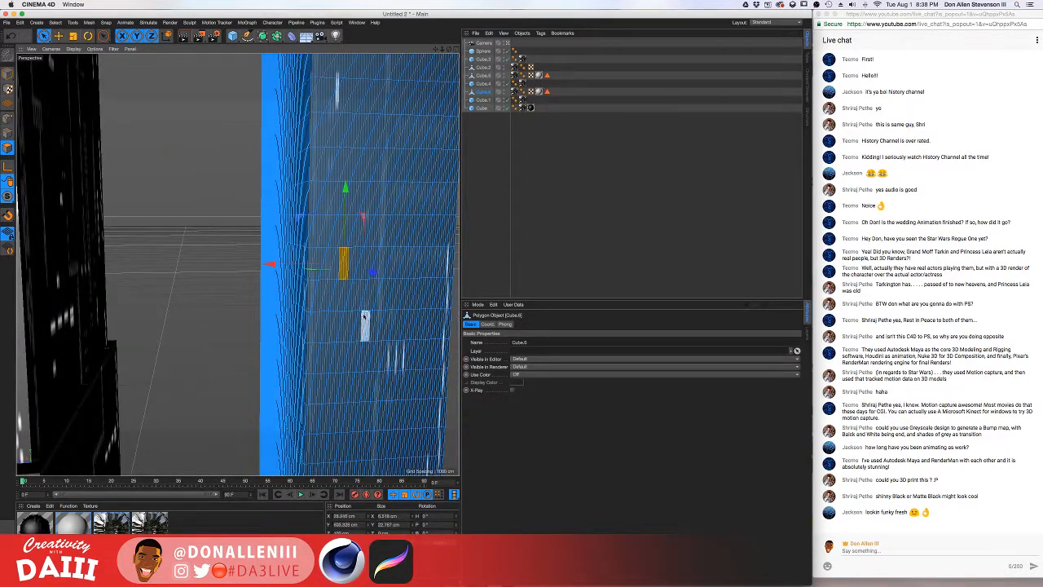
left_click(418, 198)
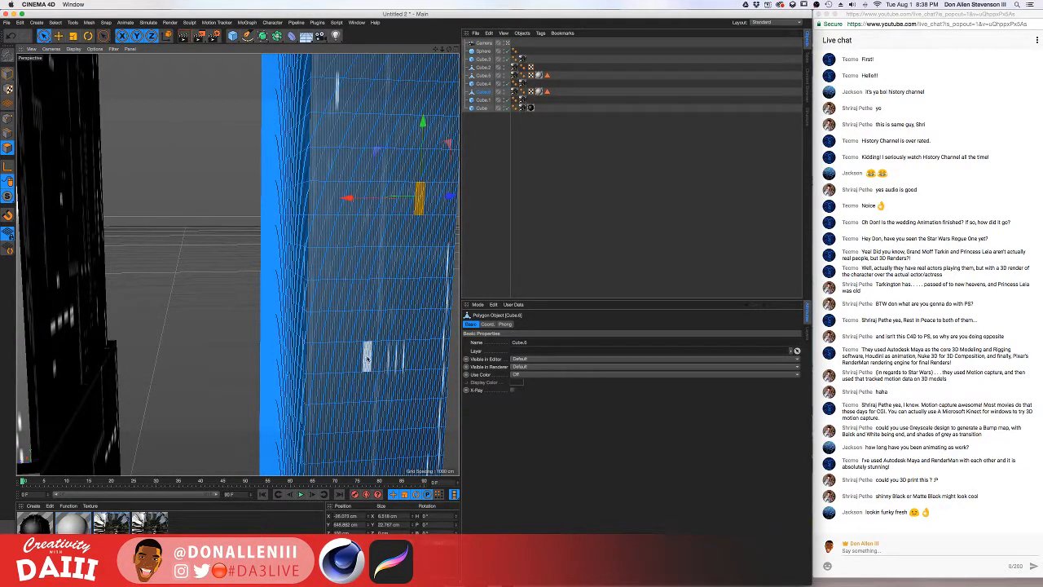
left_click(342, 293, "shift")
left_click_drag(358, 386, 299, 279, "alt")
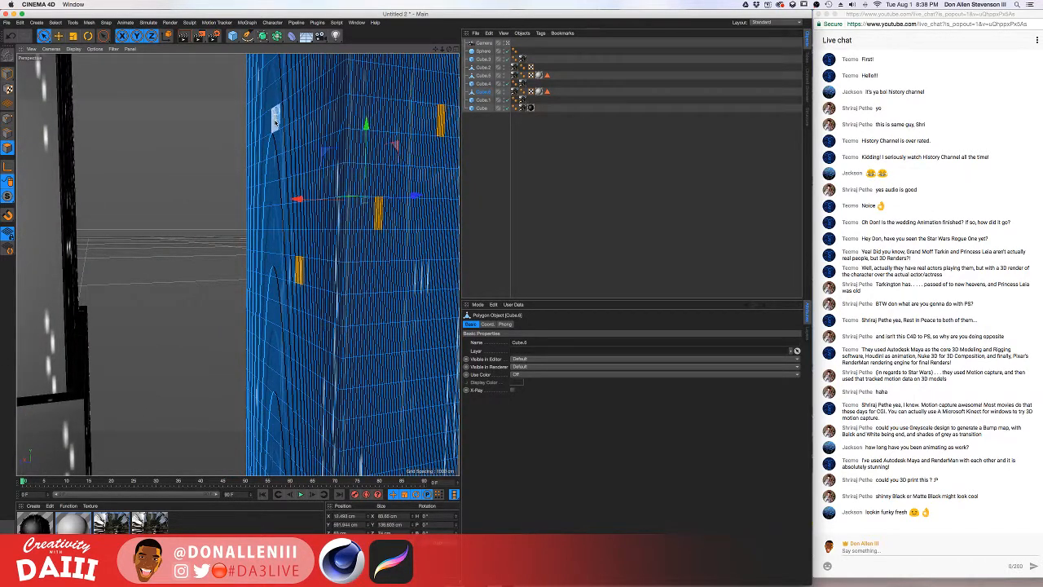
- Add more scattered window-sized polygon patches to the selection, from below the light bands down toward the slim tower's base
left_click(274, 120, "shift")
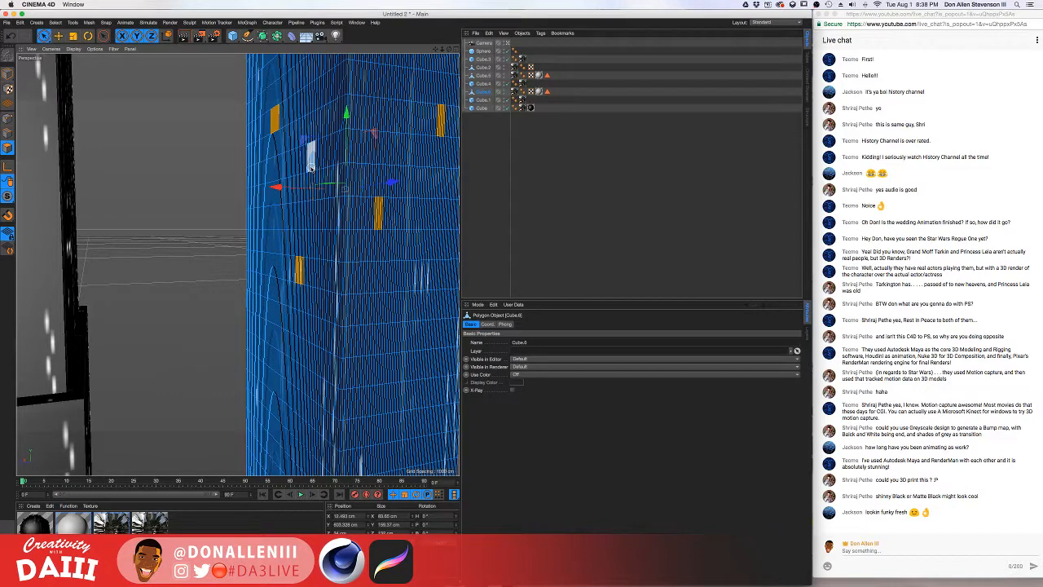
left_click(310, 165, "shift")
left_click(362, 432, "shift")
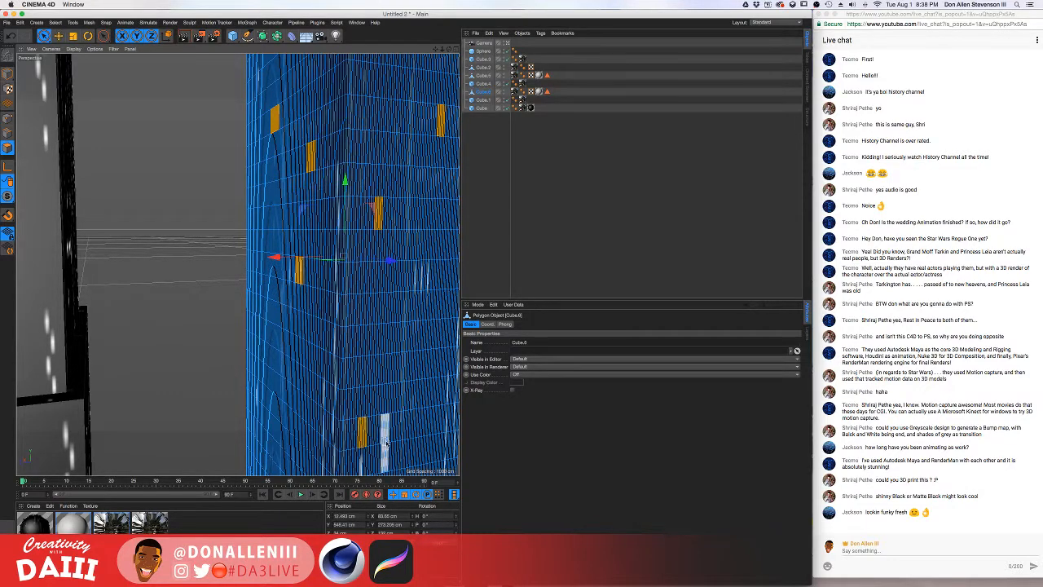
left_click_drag(385, 442, 334, 271, "alt")
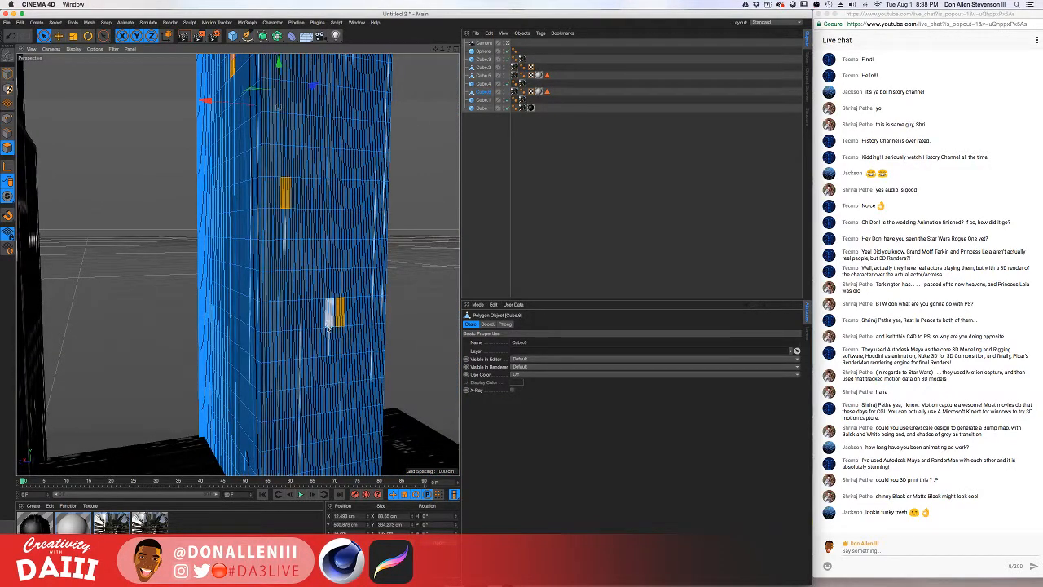
left_click(285, 383, "shift")
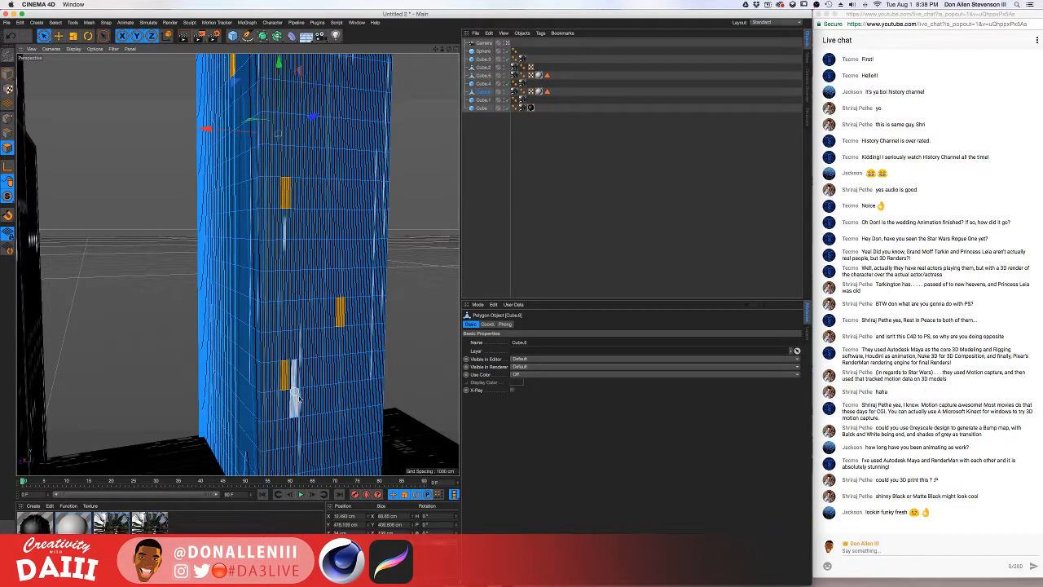
left_click(311, 424, "shift")
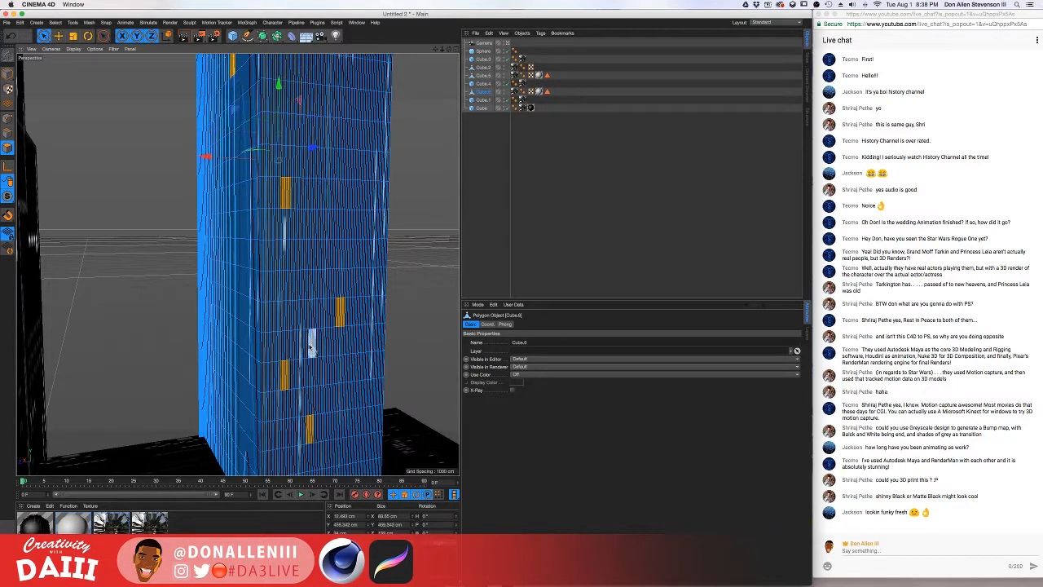
- Extend the selection with two rows of patches on the slim tower's adjacent face and apply the light material Mat.1 to all selected patches
left_click_drag(290, 261, 228, 315, "alt")
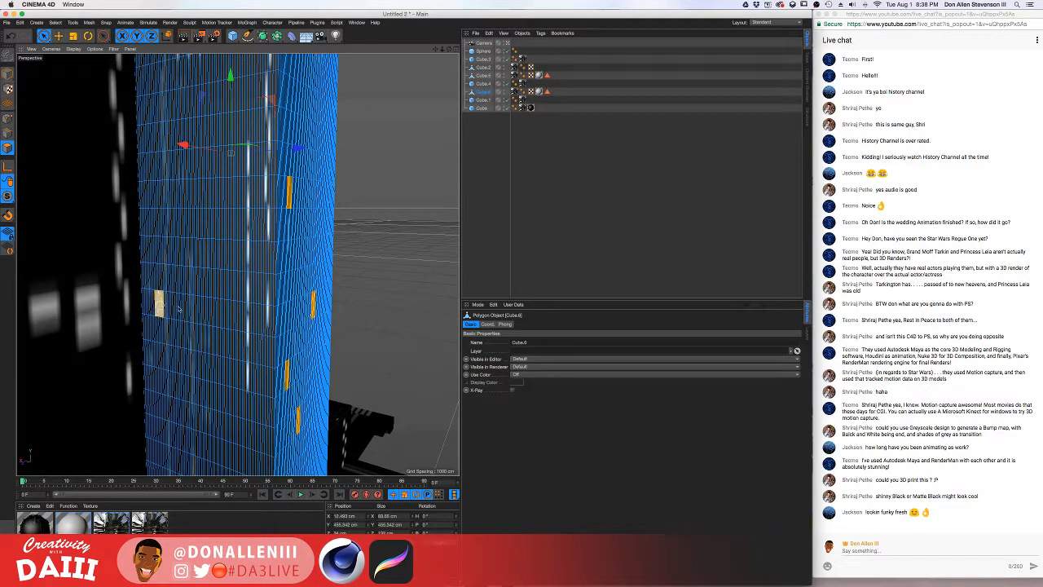
left_click(159, 305, "shift")
left_click(211, 312, "shift")
left_click(240, 315, "shift")
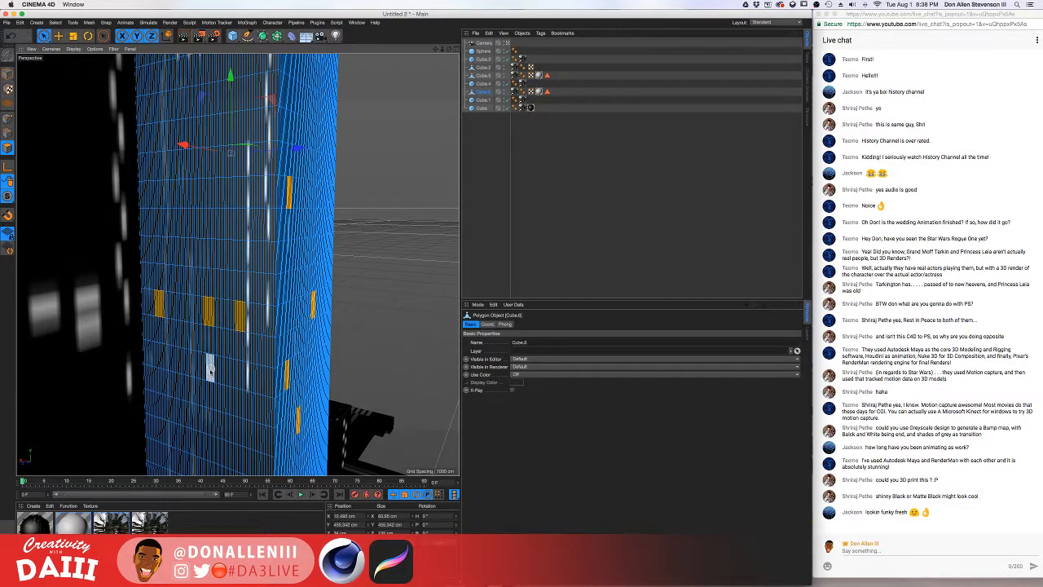
left_click(202, 421, "shift")
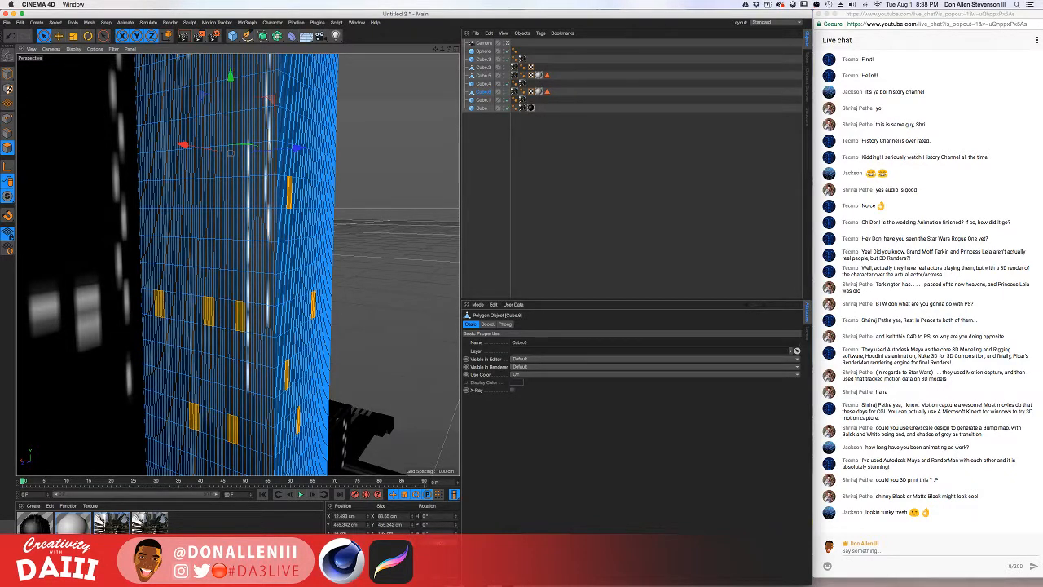
left_click_drag(73, 522, 235, 429)
- Preview-render the slim tower and main tower to check the scattered light patches
scroll(269, 319, "down", 5)
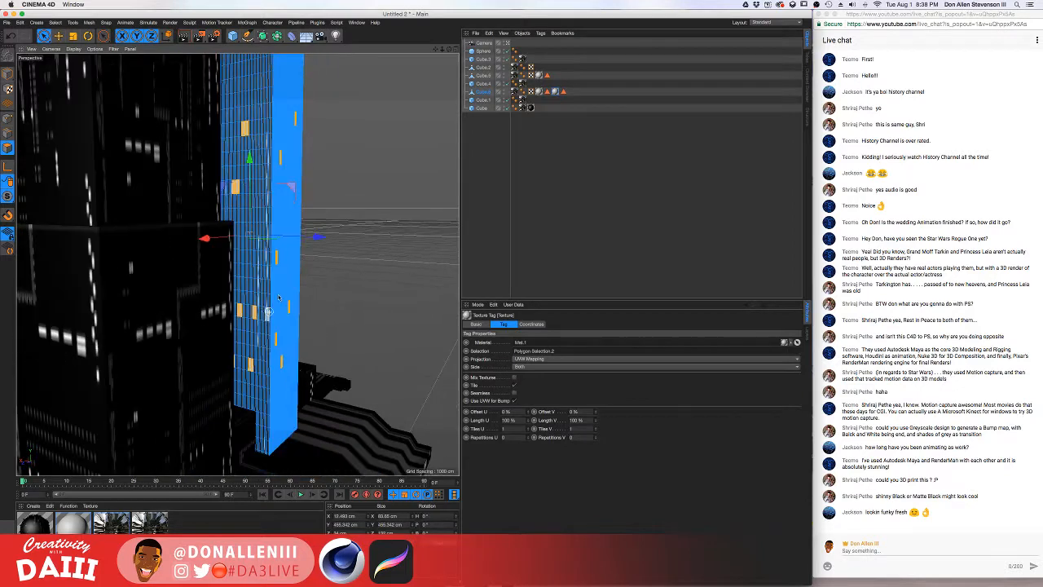
left_click_drag(270, 263, 228, 234, "alt")
left_click_drag(268, 121, 270, 220, "alt")
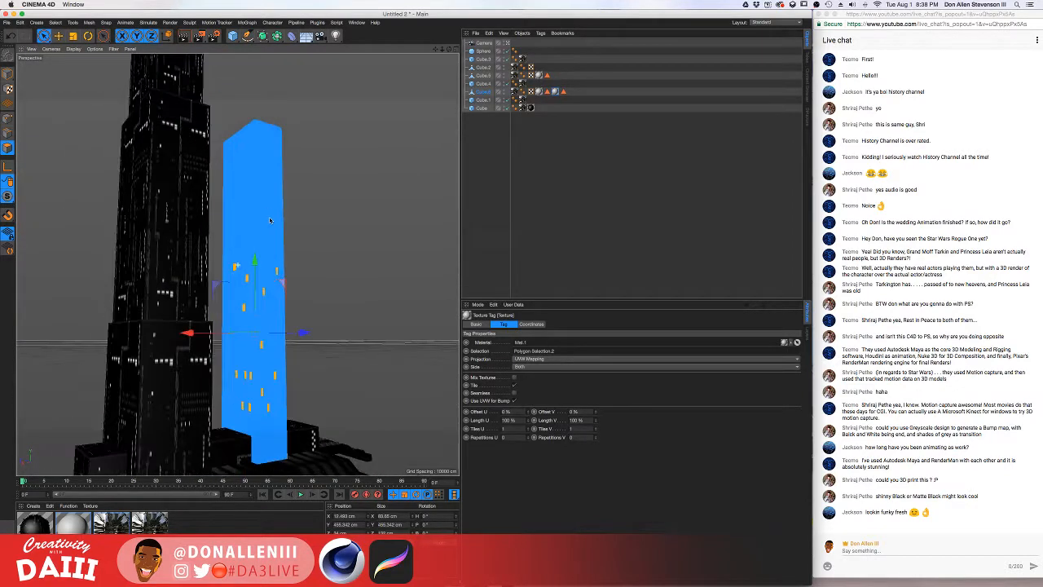
key("super+r")
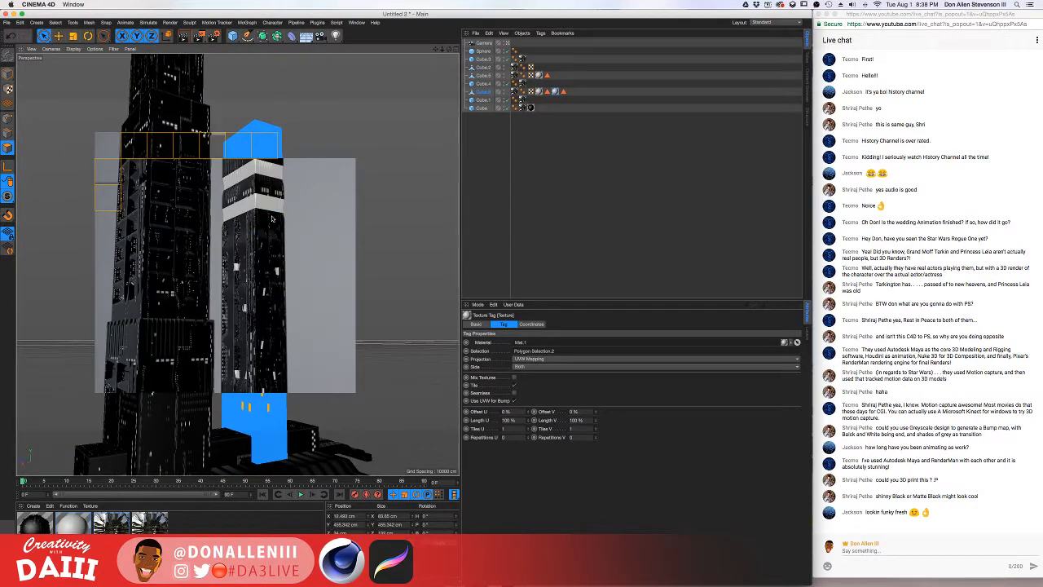
- Undo the light material and the patch selections on the slim tower
key("super+z")
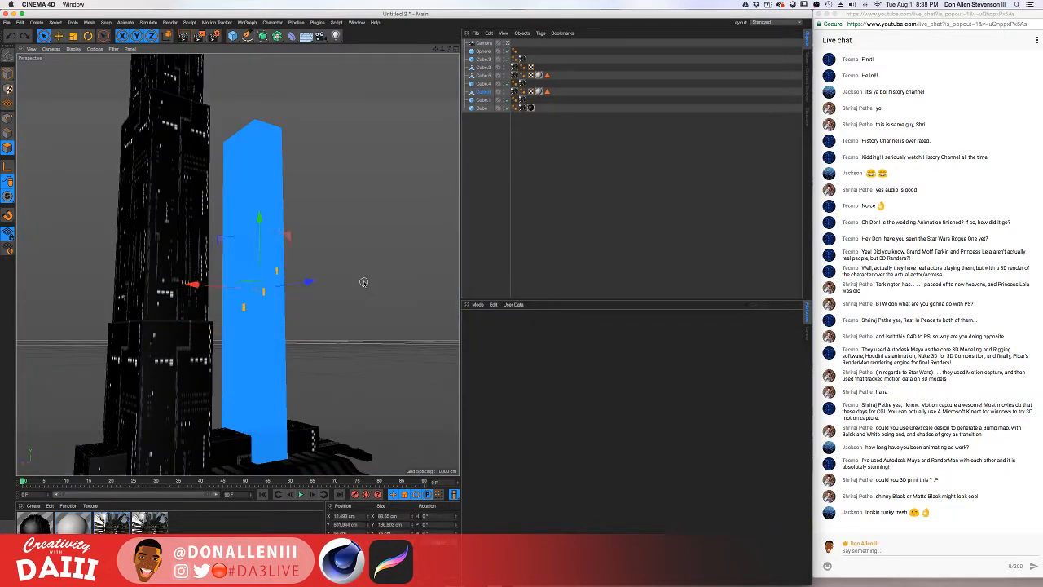
key("super+z")
key("super+z")
key("super+z")
middle_click_drag(238, 311, 243, 303, "alt")
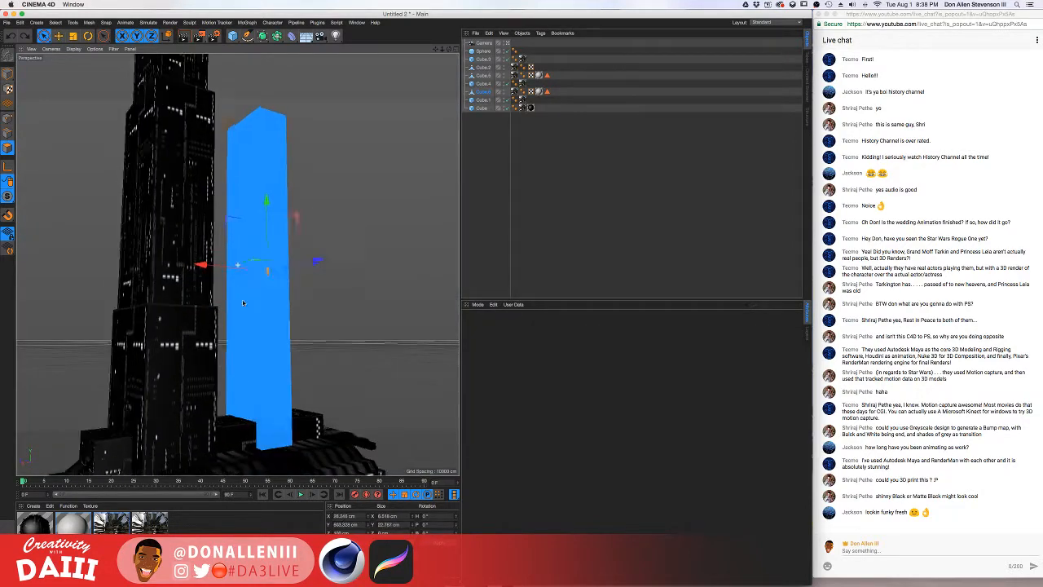
- Add a new cube and move it up and out beside the slim tower, above the base building
left_click_drag(243, 302, 264, 278, "alt")
left_click_drag(233, 36, 286, 46)
left_click_drag(247, 381, 217, 355, "alt")
left_click_drag(177, 327, 197, 224)
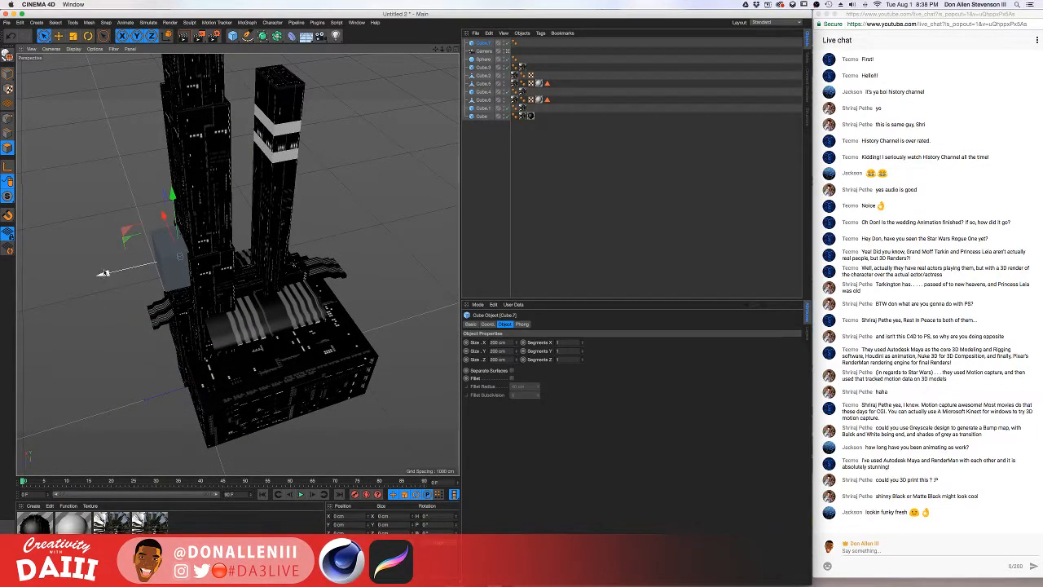
left_click_drag(104, 273, 298, 198)
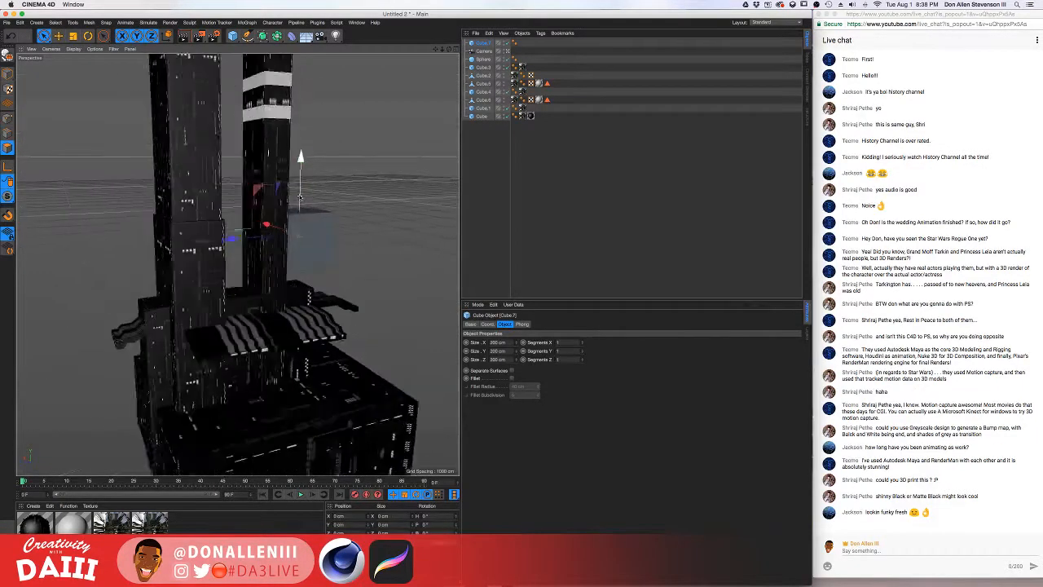
- Resize the new cube to about 118 × 200 × 147 cm and convert it to an editable polygon object
scroll(300, 198, "up", 5)
middle_click_drag(303, 209, 263, 229, "alt")
left_click_drag(268, 307, 188, 334, "alt")
left_click(8, 74)
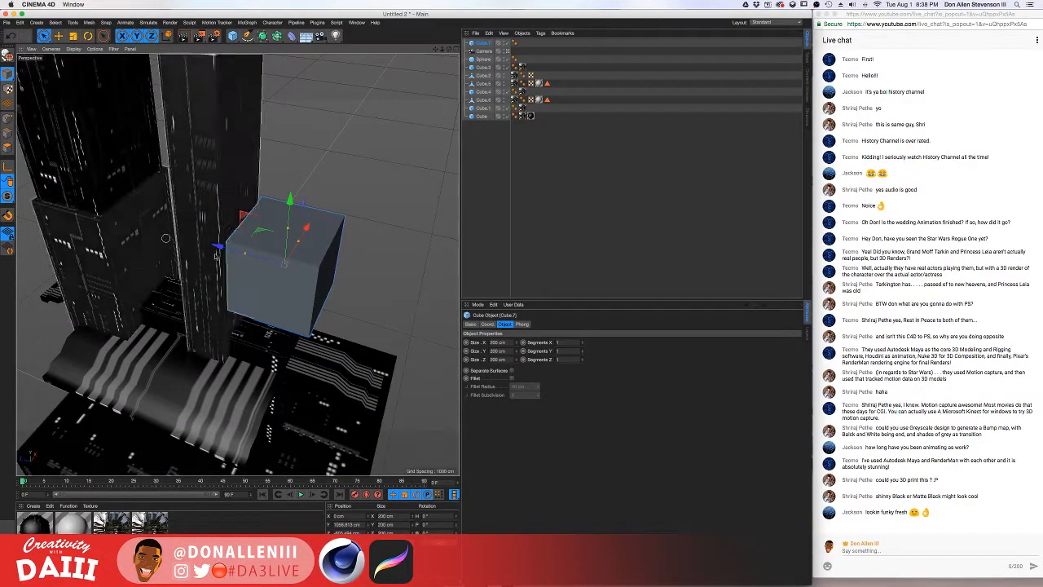
left_click_drag(299, 241, 256, 258)
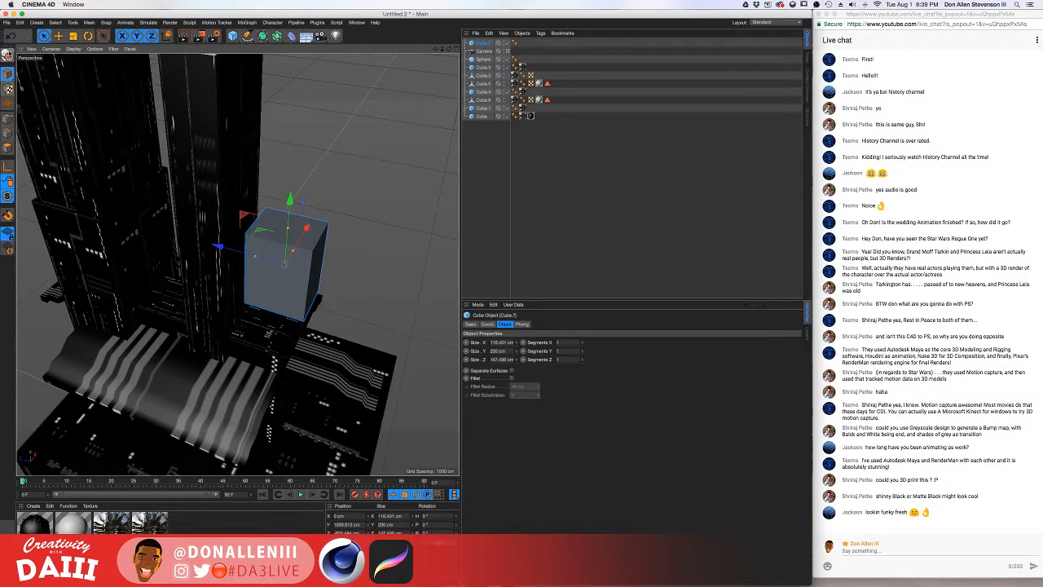
left_click(7, 54)
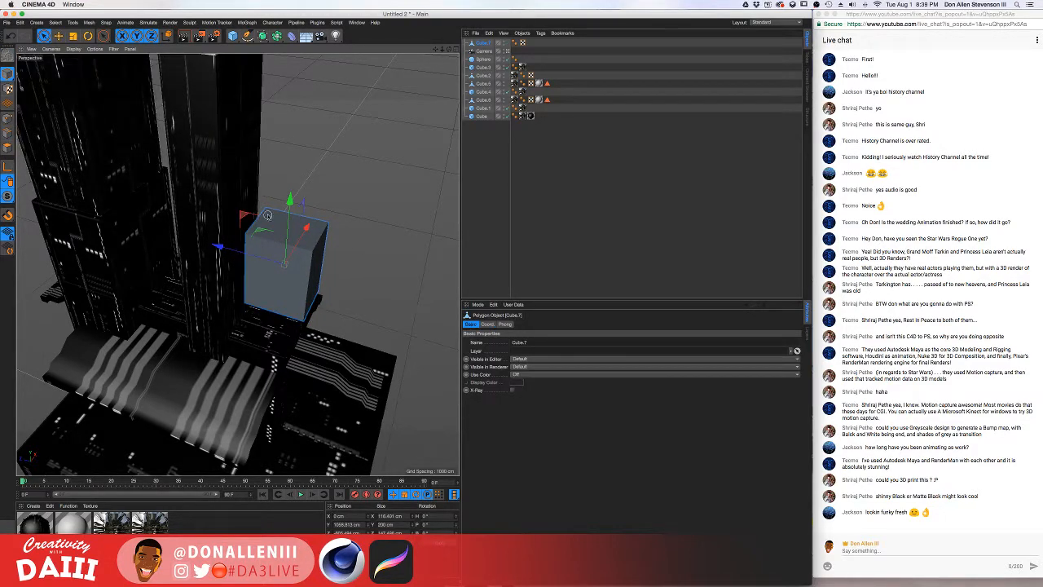
- Raise one top edge of the new block to Y about 319 cm, turning its flat top into a steep slope
left_click(7, 148)
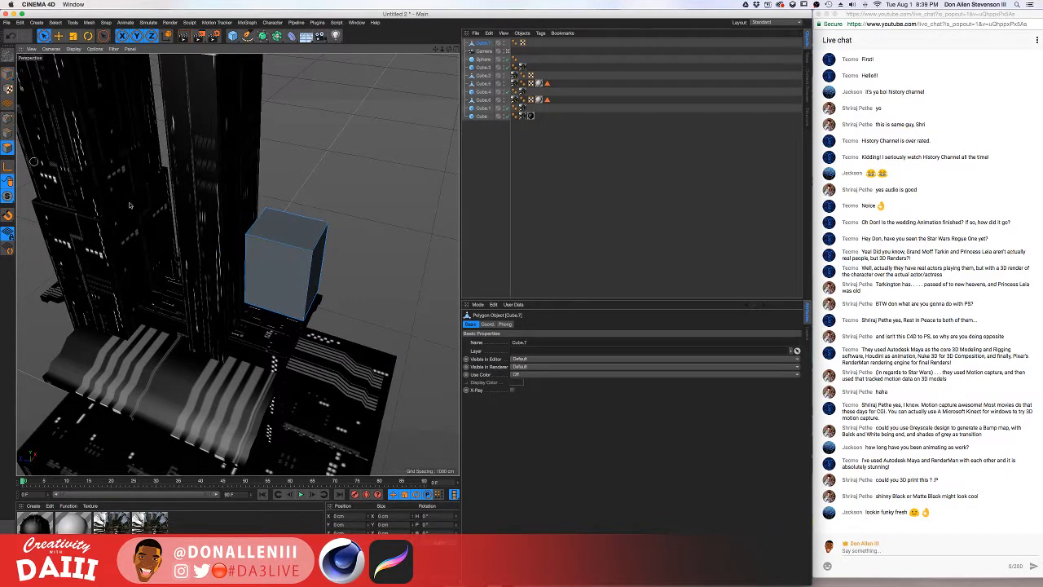
left_click(294, 241)
left_click_drag(294, 241, 295, 247, "alt")
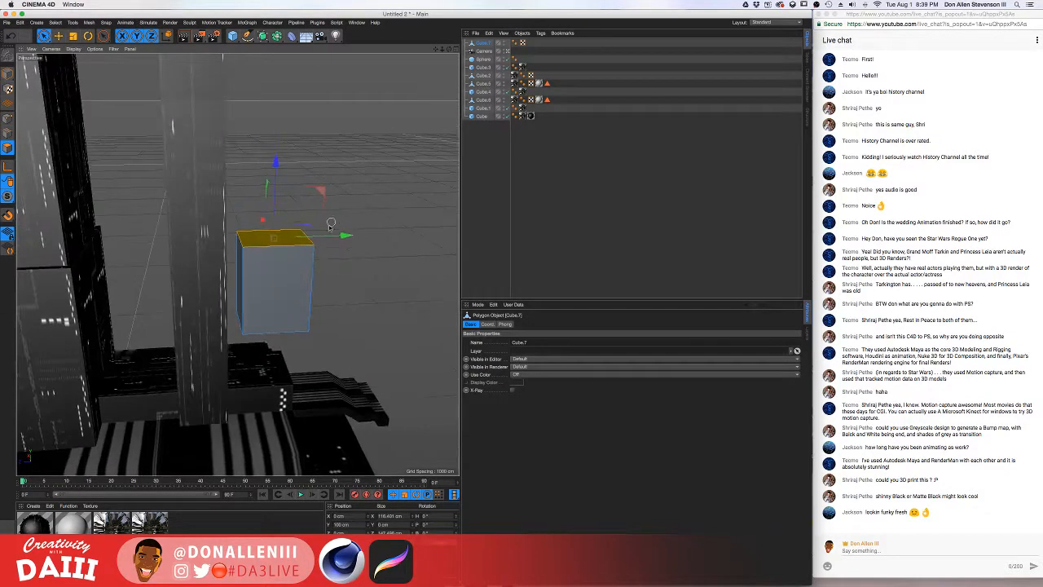
left_click(296, 263)
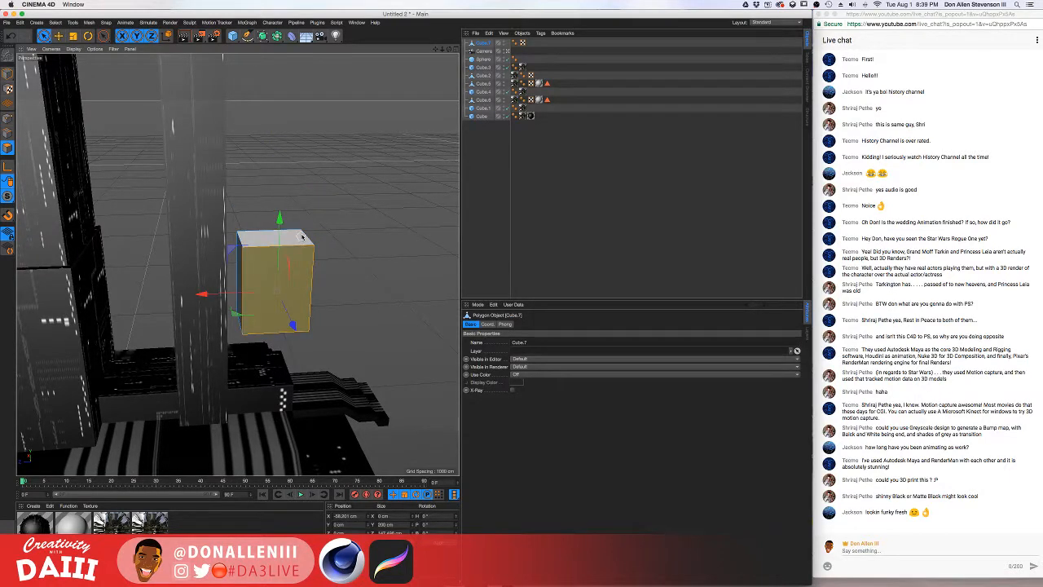
left_click(298, 238)
left_click(8, 135)
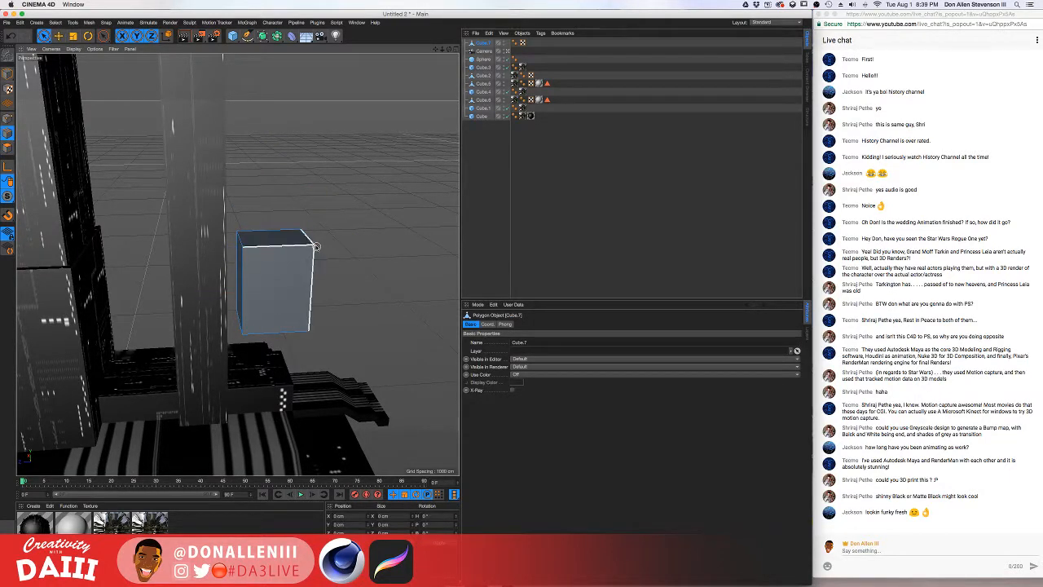
left_click(314, 245)
left_click(307, 235)
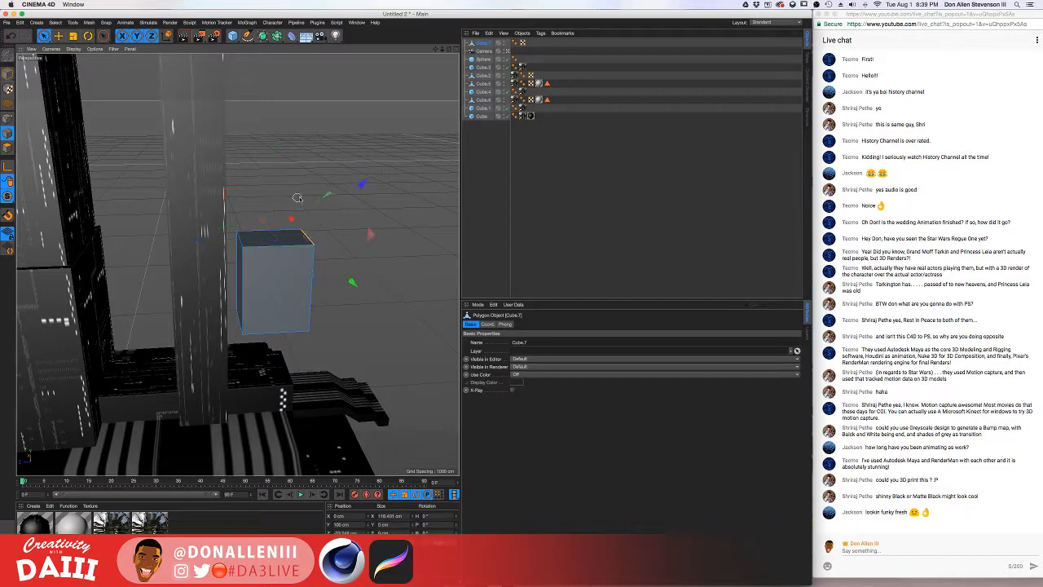
left_click_drag(356, 218, 372, 131)
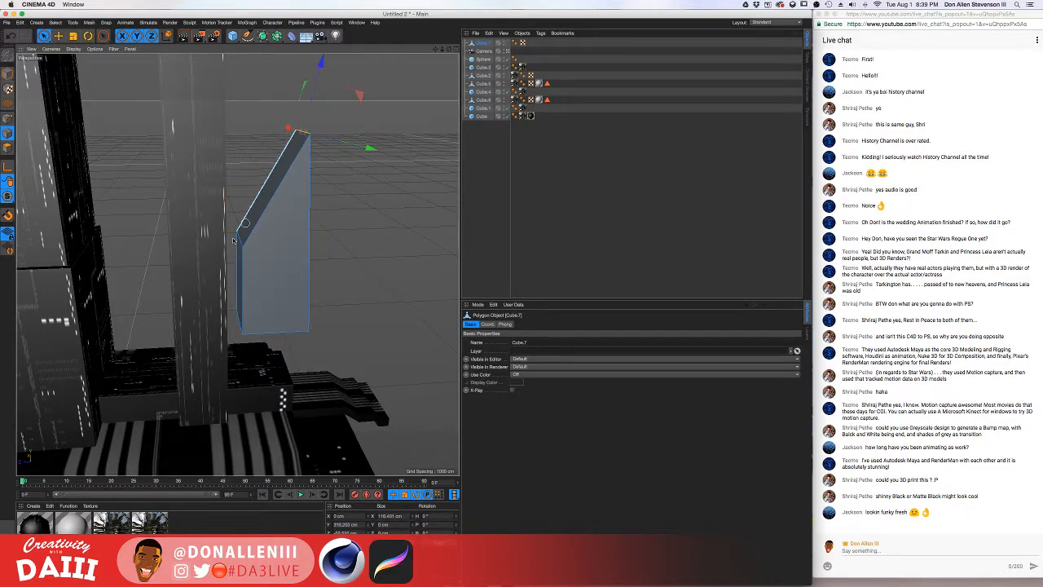
- Move the whole sloped block up to Y about 1580 cm, beside the upper end of the slim tower
left_click_drag(275, 203, 279, 147, "alt")
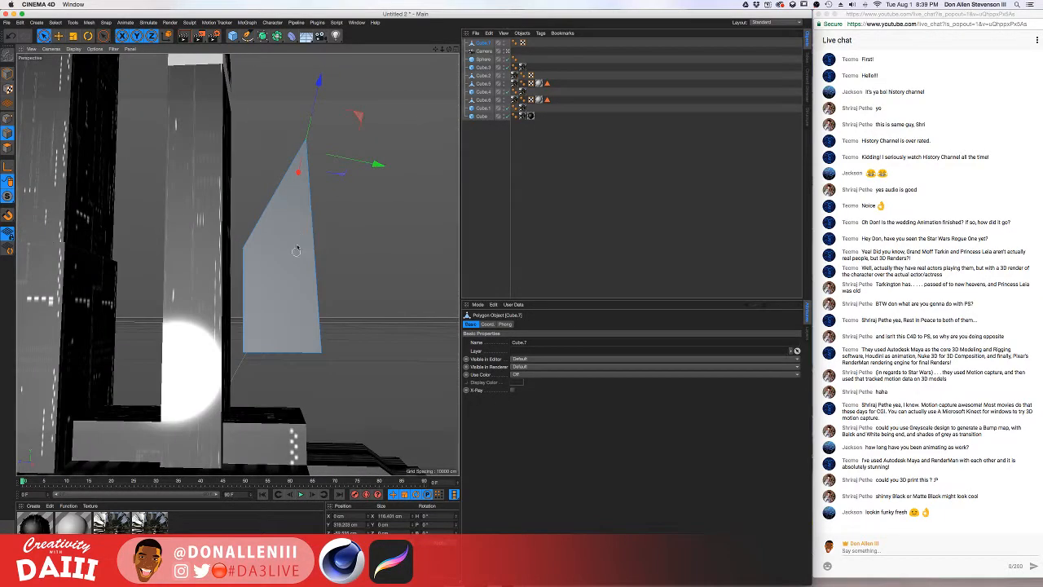
left_click_drag(297, 248, 95, 173, "alt")
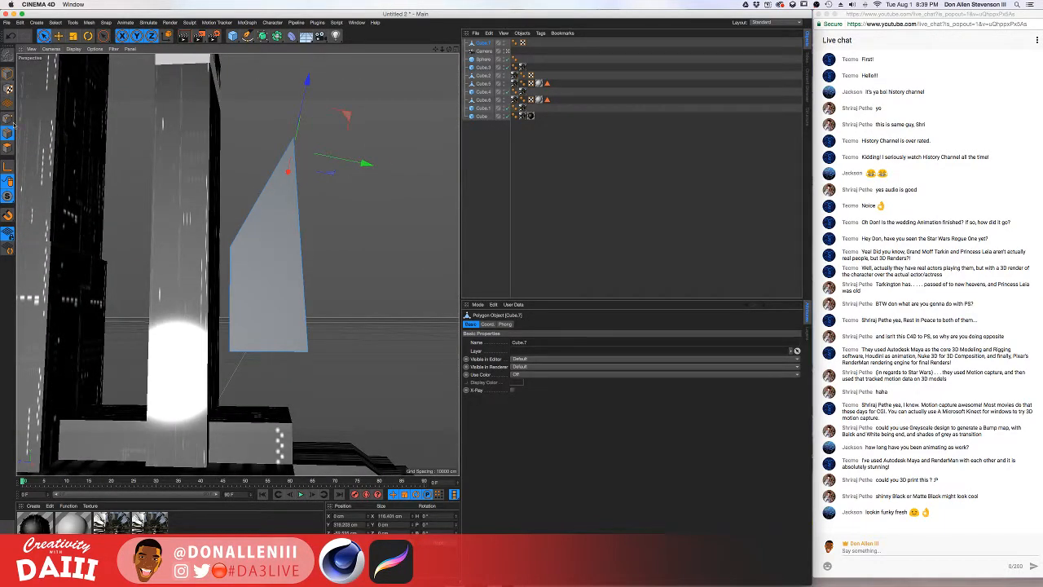
left_click(8, 73)
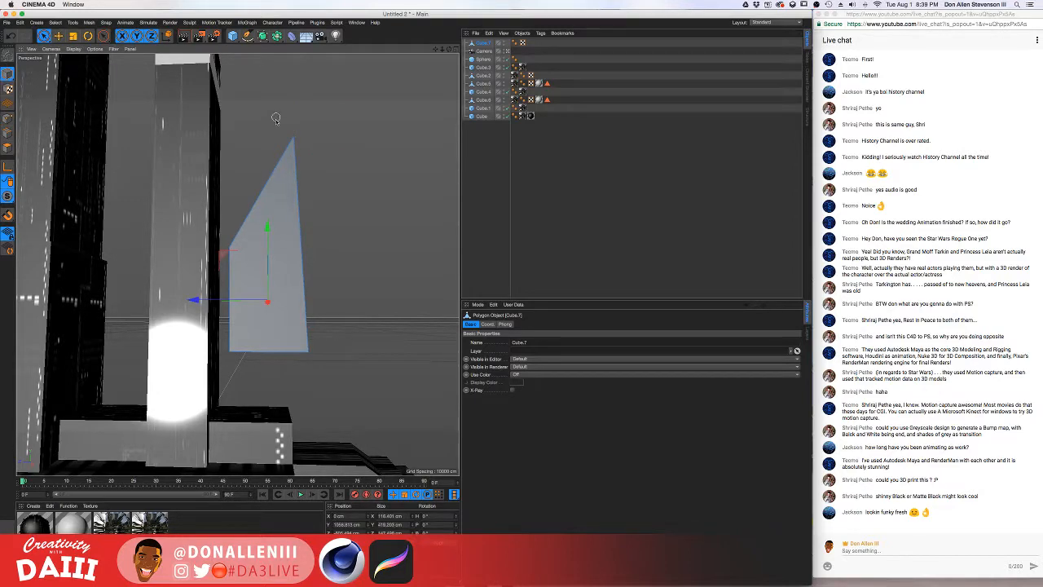
left_click_drag(269, 240, 267, 175)
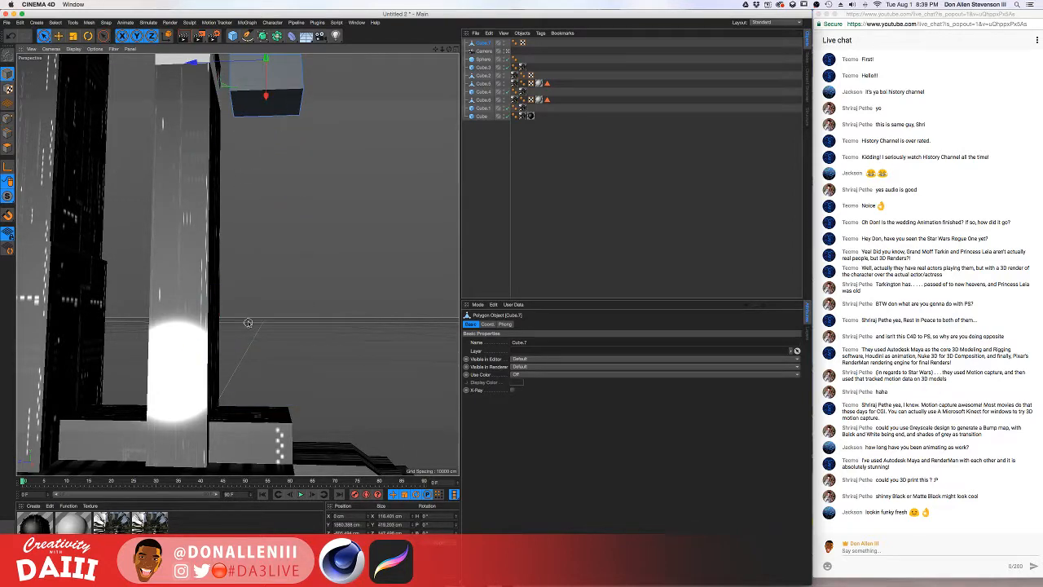
scroll(248, 323, "down", 5)
left_click_drag(259, 290, 310, 269, "alt")
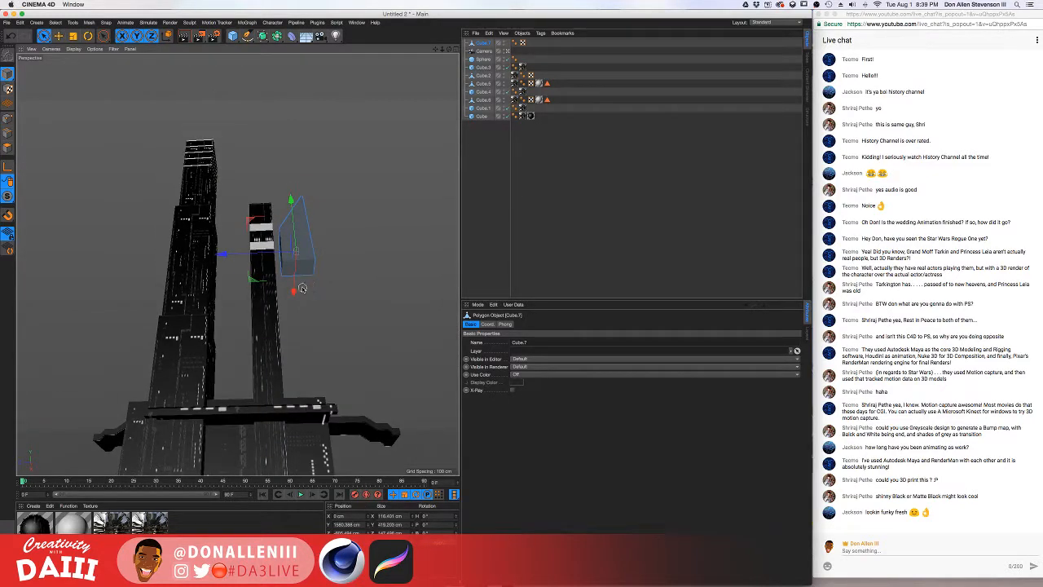
- Pull the block's bottom face down to Y about -1117 cm, into the base building, and enlarge it to about 186 cm wide
left_click(8, 147)
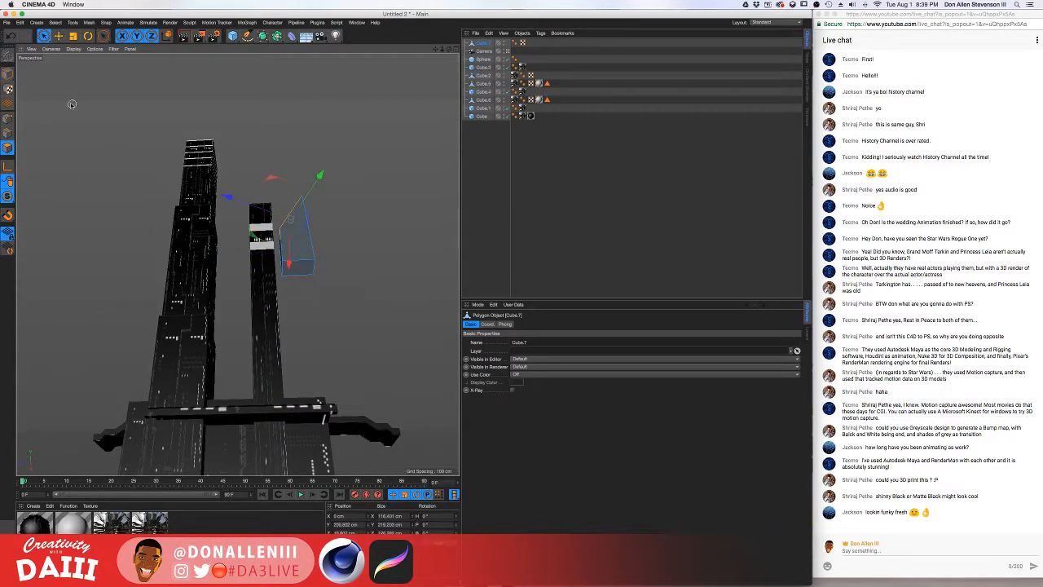
left_click(298, 267)
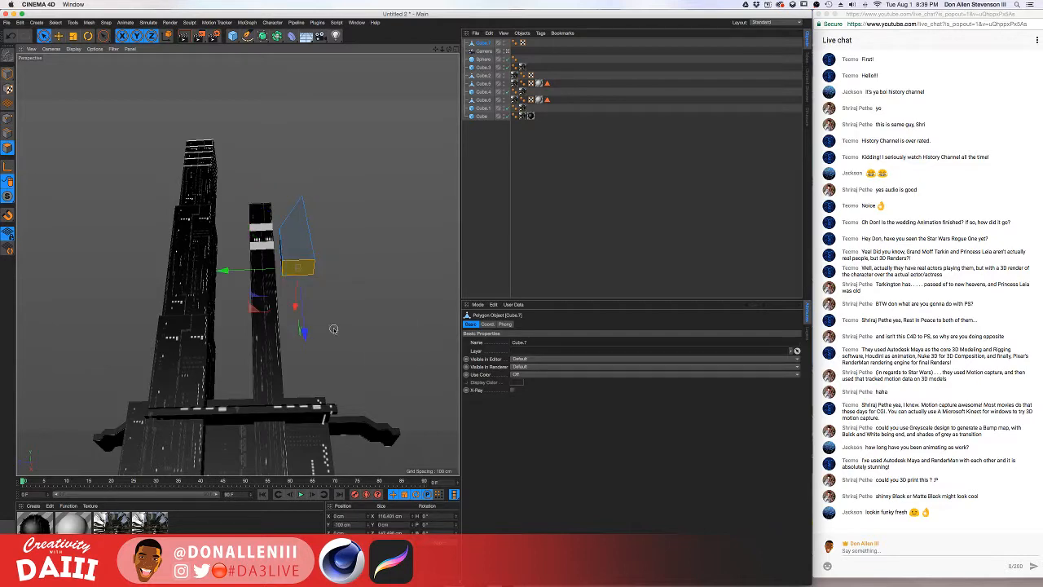
left_click_drag(303, 326, 314, 489)
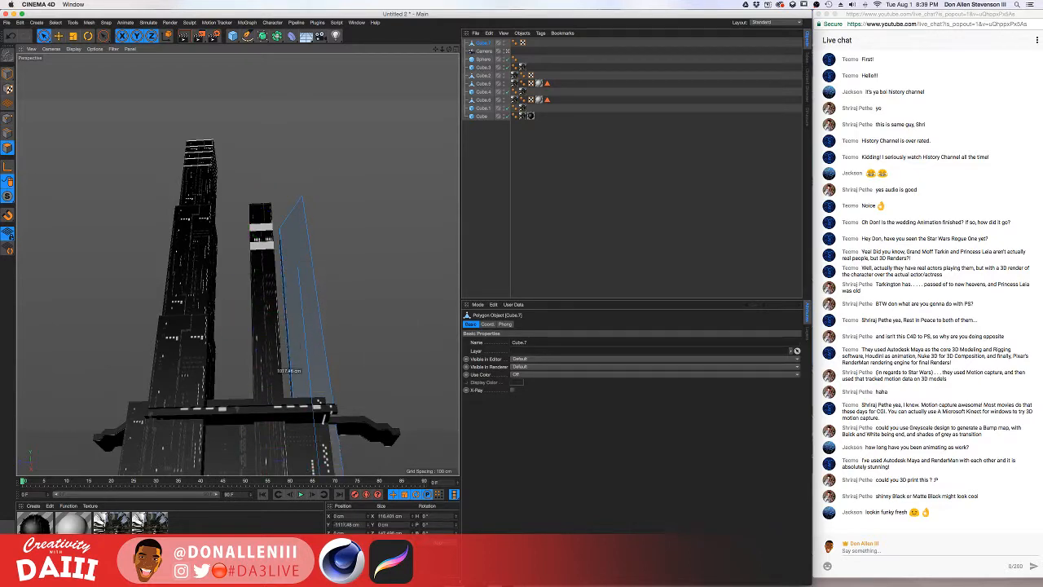
left_click_drag(269, 225, 114, 422, "alt")
key("r")
left_click_drag(337, 304, 356, 213, "alt")
key("e")
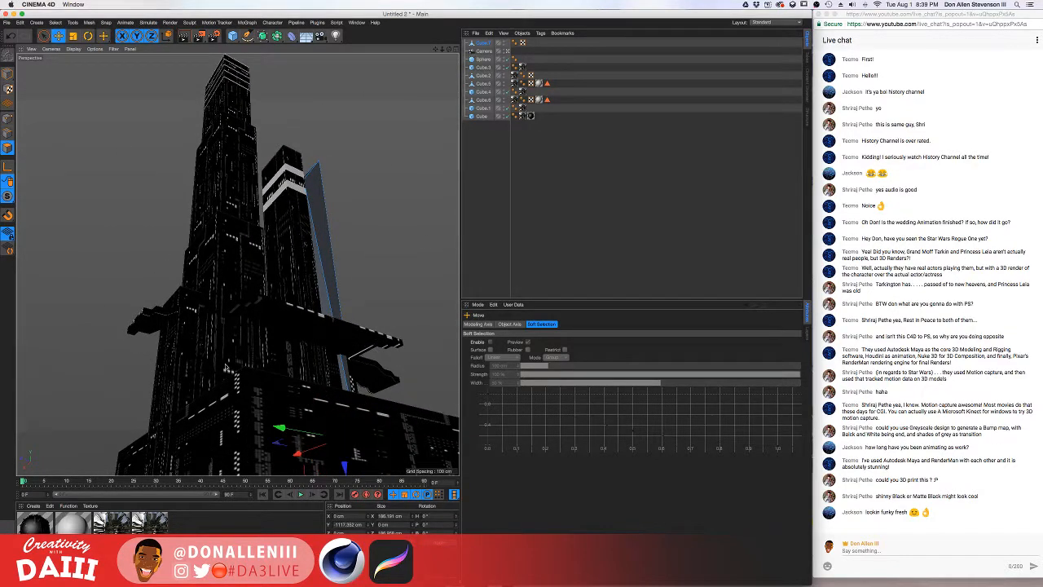
left_click_drag(281, 429, 287, 430)
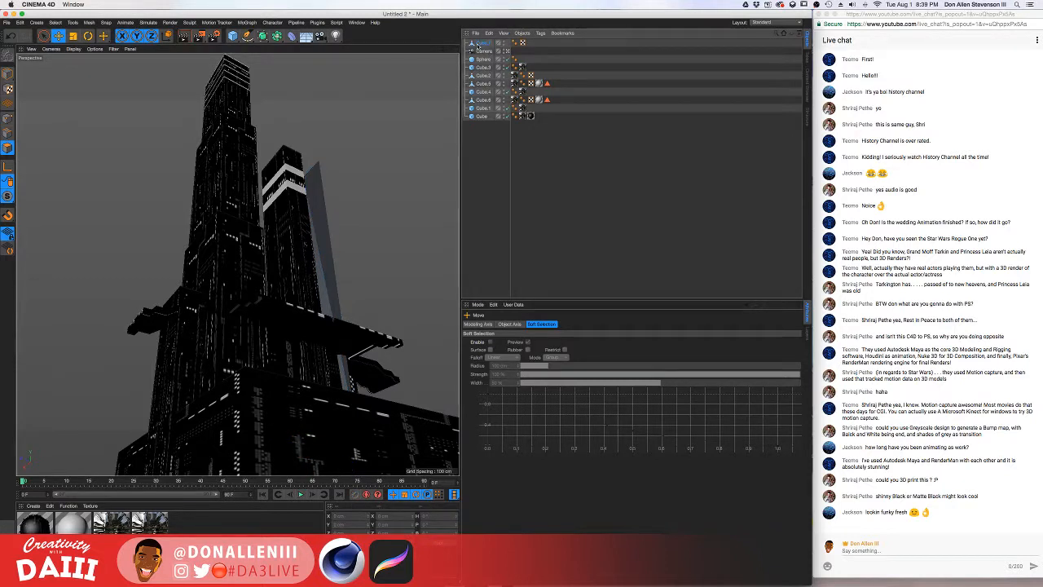
left_click(352, 368)
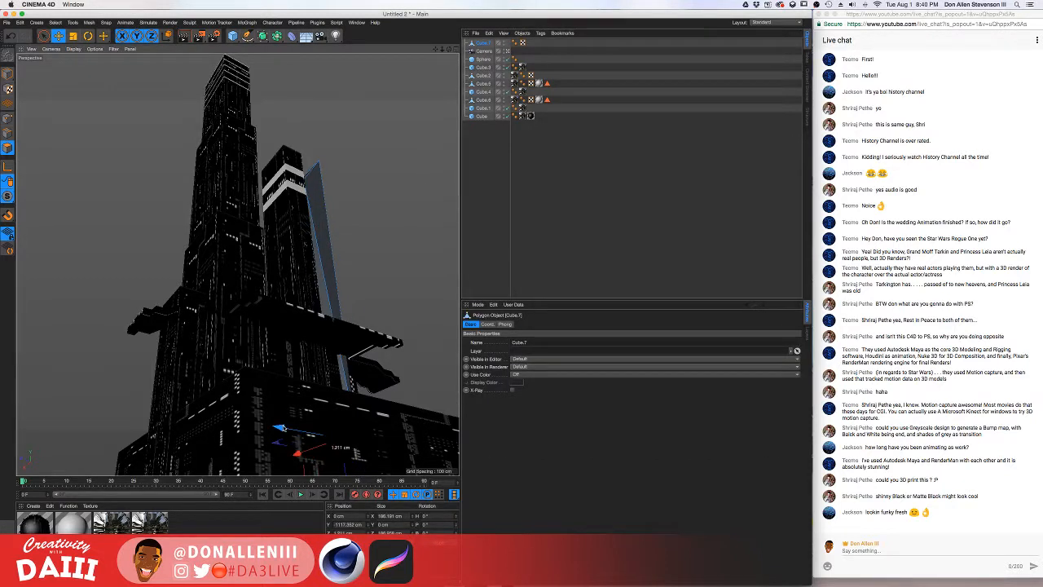
left_click(73, 97)
left_click(44, 38)
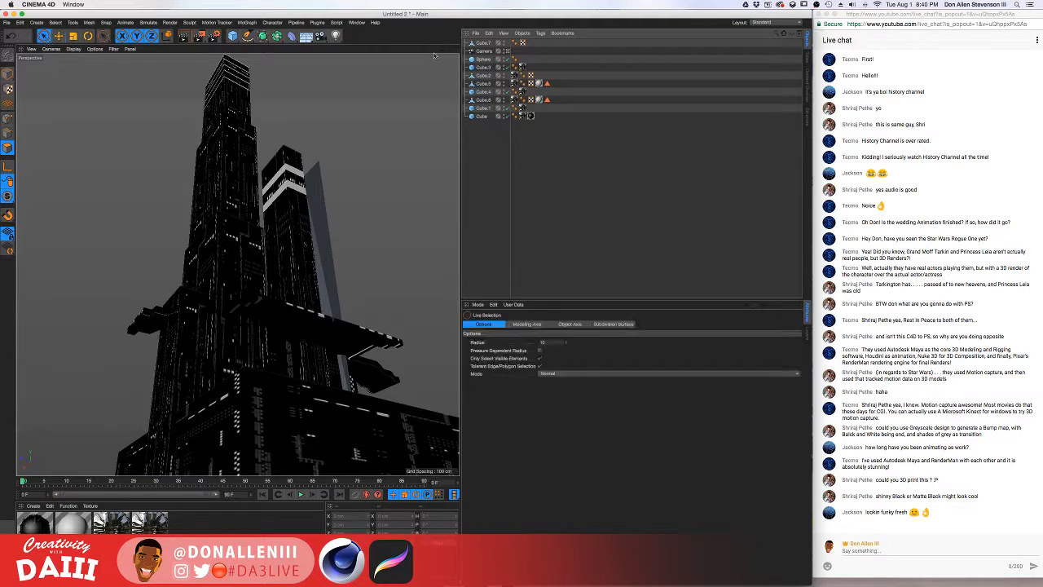
- Select the wedge-shaped tower as a whole object and reposition it so it stands clear beside the slim tower
left_click(481, 43)
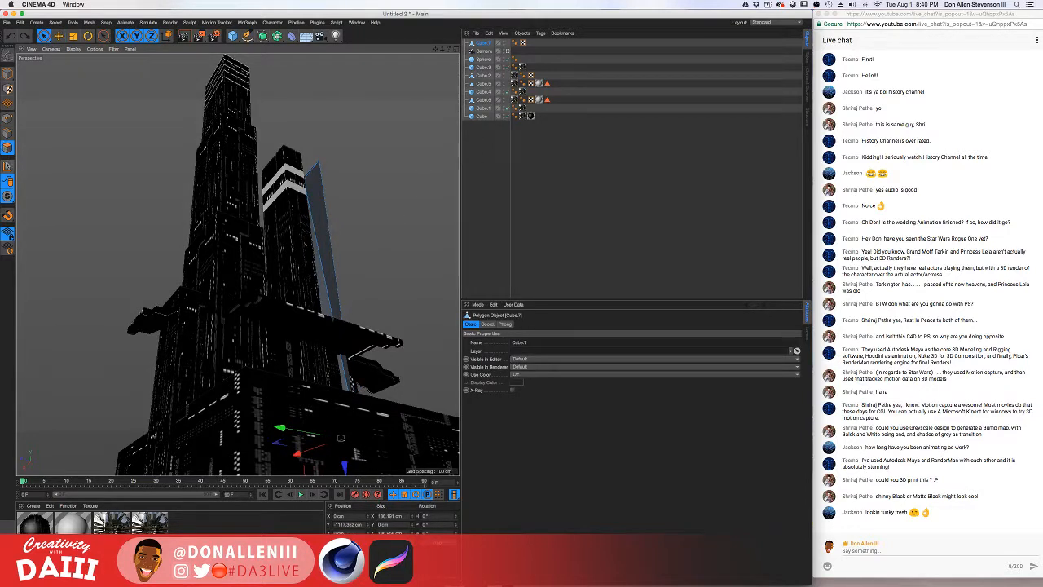
left_click(7, 74)
mouse_move(293, 197)
left_mouse_down()
mouse_move(275, 185)
mouse_move(300, 193)
left_mouse_up()
left_click_drag(281, 189, 267, 188)
- Rotate the wedge-shaped tower about its vertical axis to a heading of -70°
key("r")
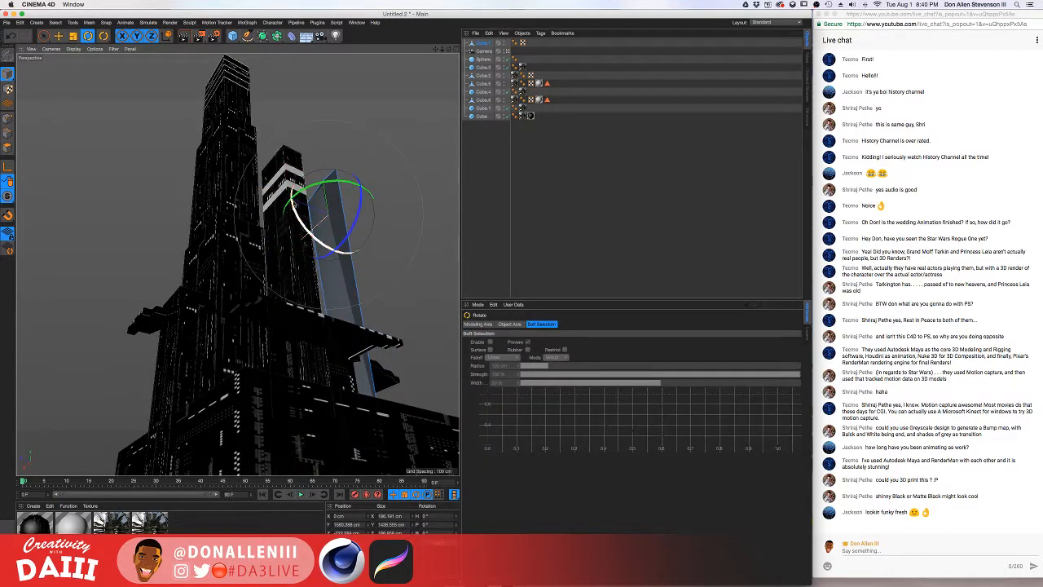
left_click_drag(330, 192, 328, 224)
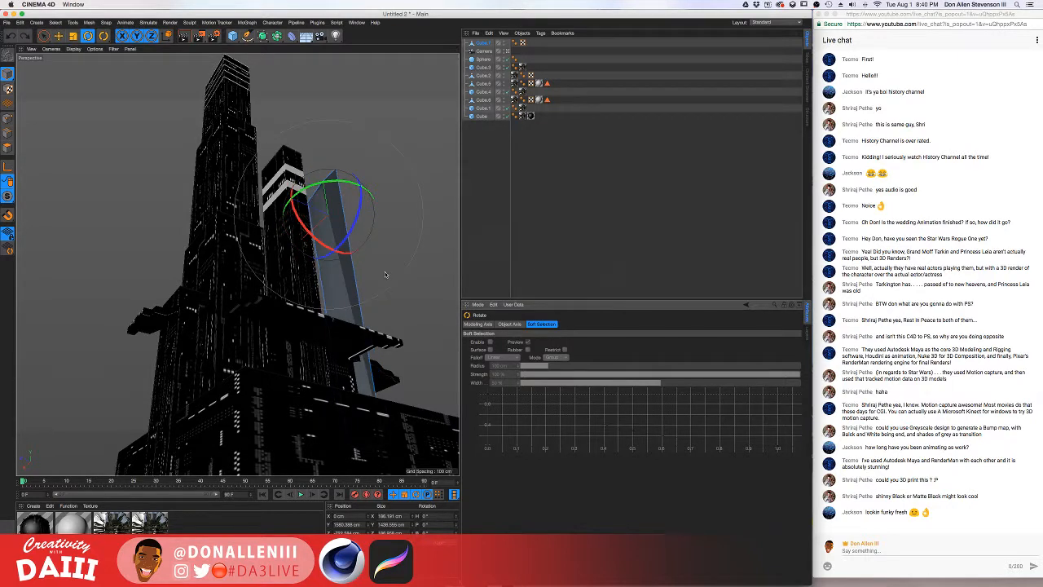
left_click_drag(336, 188, 248, 186)
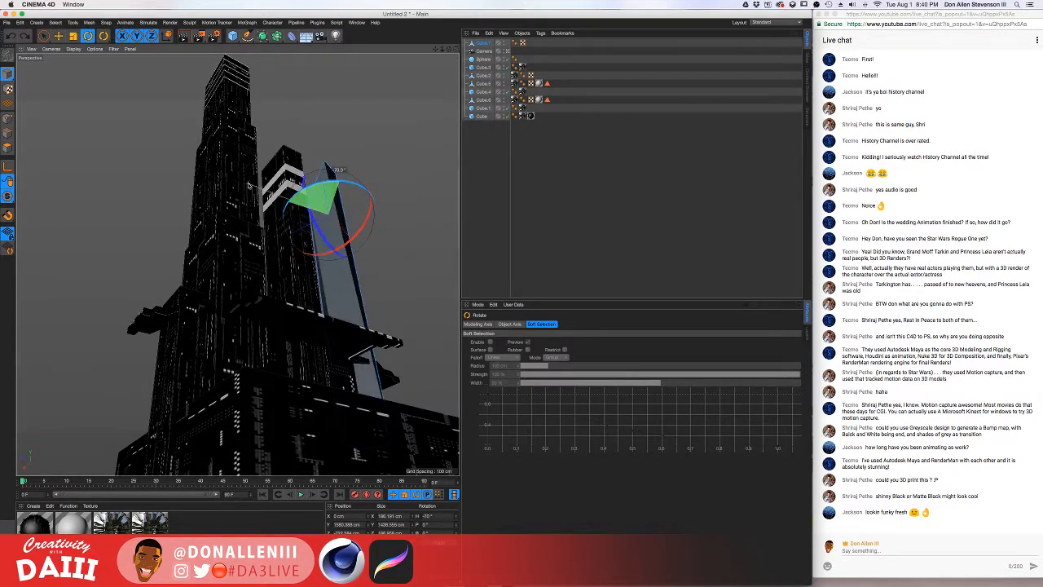
left_click(536, 187)
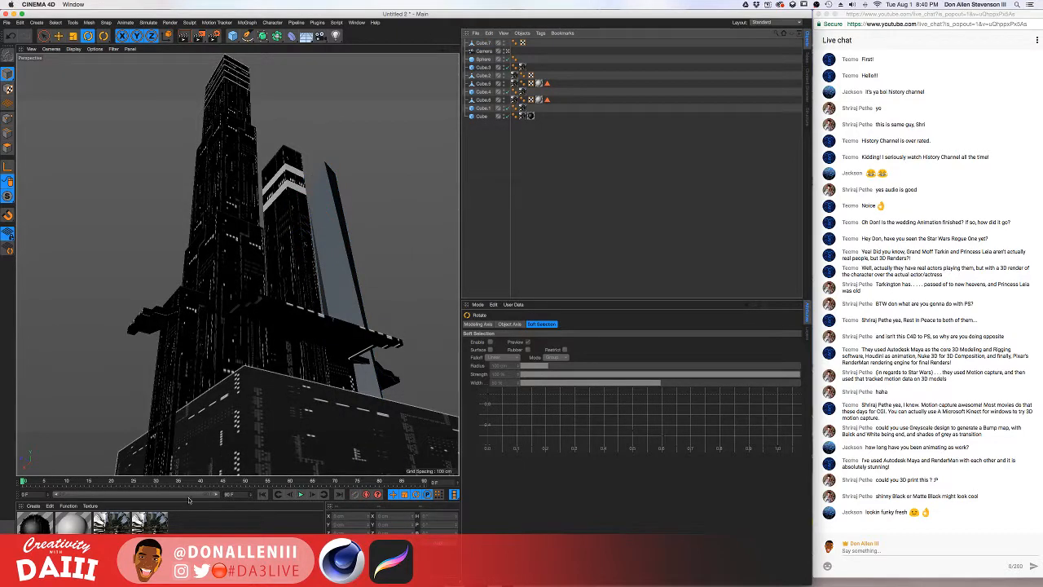
- Apply the Mat.3 material to the wedge-shaped tower and preview-render the view
left_click_drag(151, 528, 334, 237)
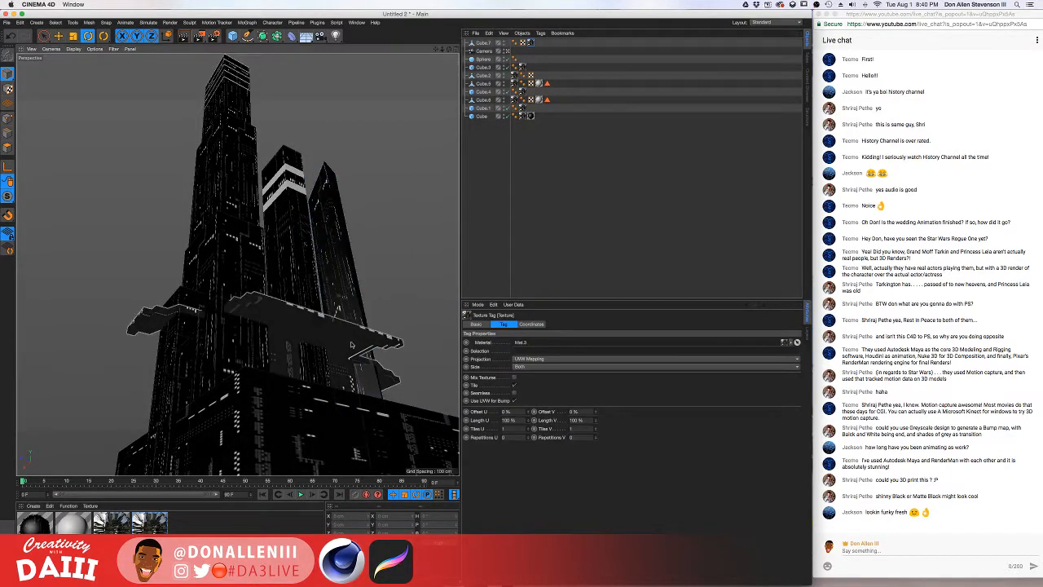
key("ctrl+r")
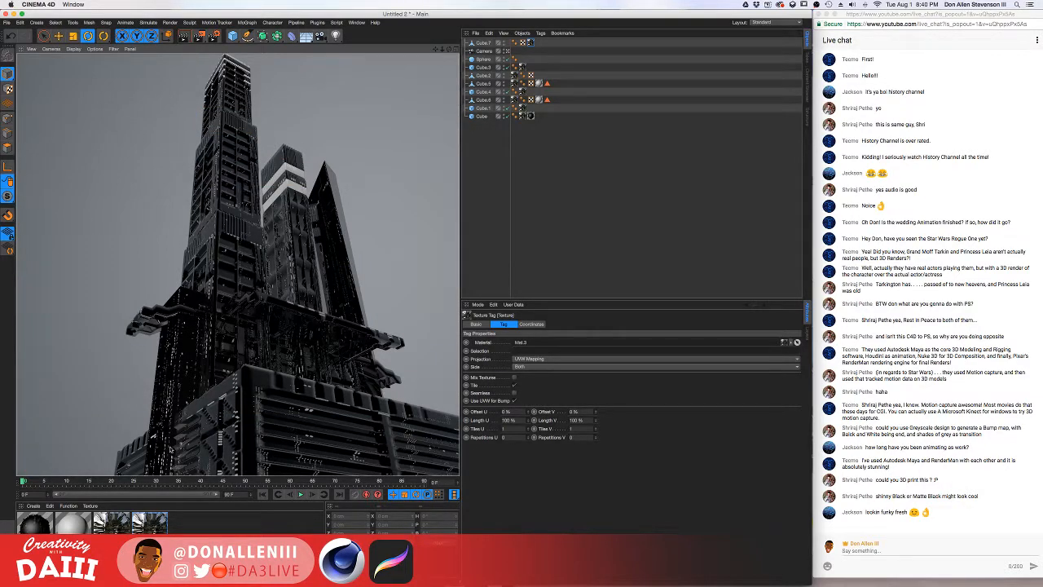
- Enable transparency on the Mat.3 material with the Glass refraction preset and preview-render the building
left_click(151, 524)
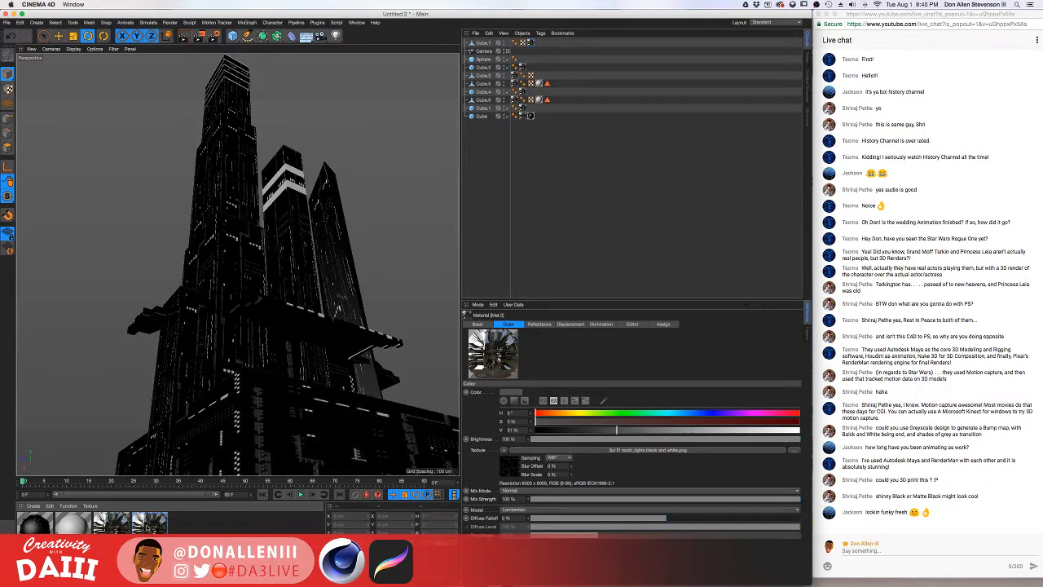
double_click(158, 525)
left_click_drag(259, 58, 408, 122)
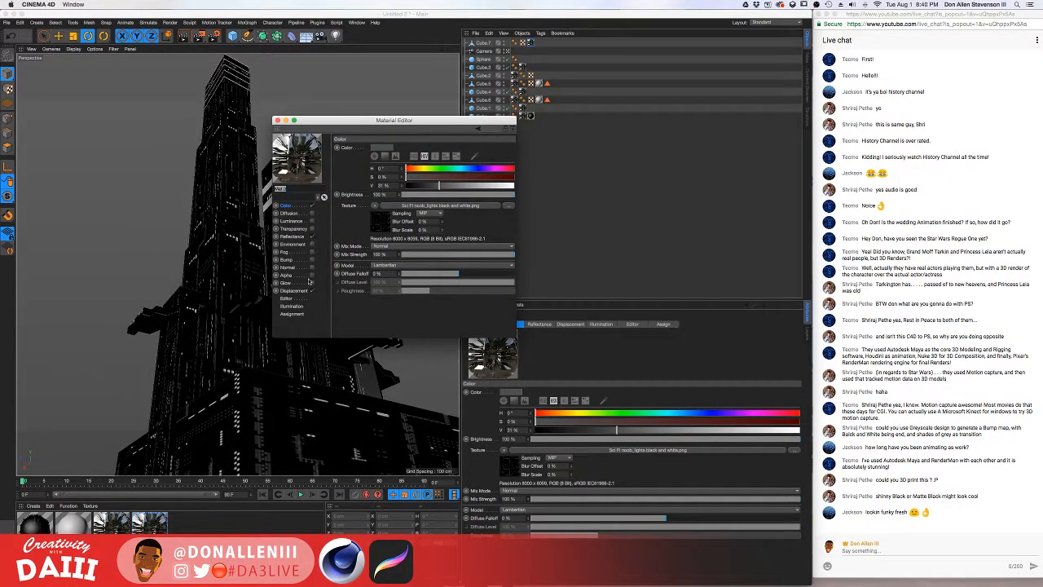
left_click(287, 259)
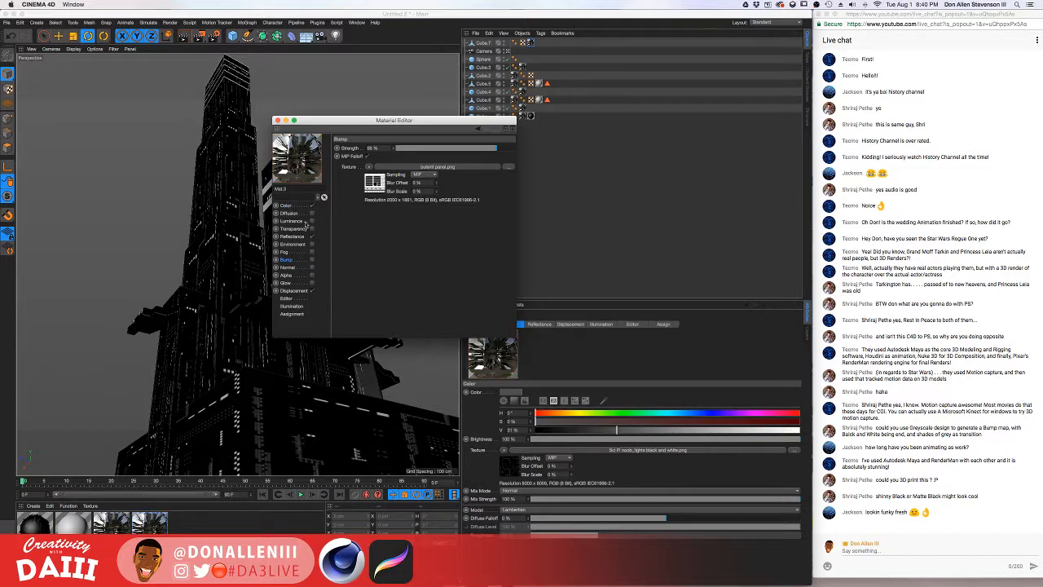
left_click(311, 229)
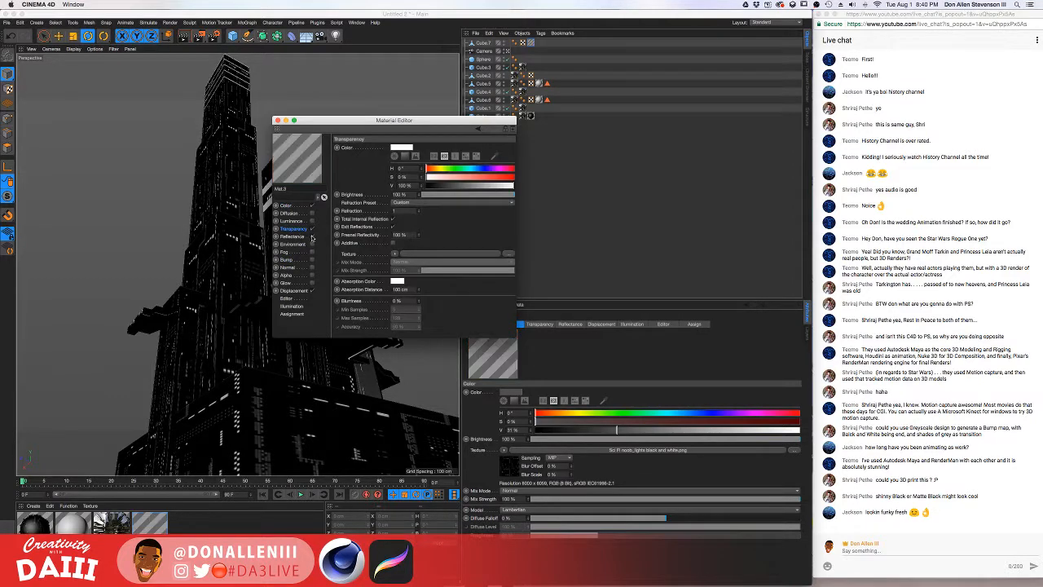
left_click(413, 201)
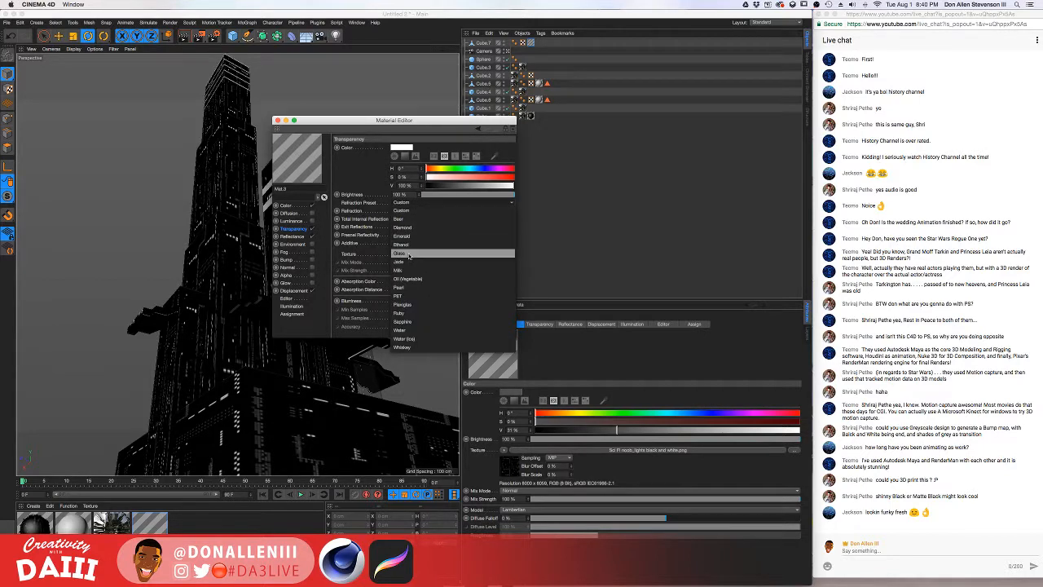
left_click(409, 260)
left_click(277, 120)
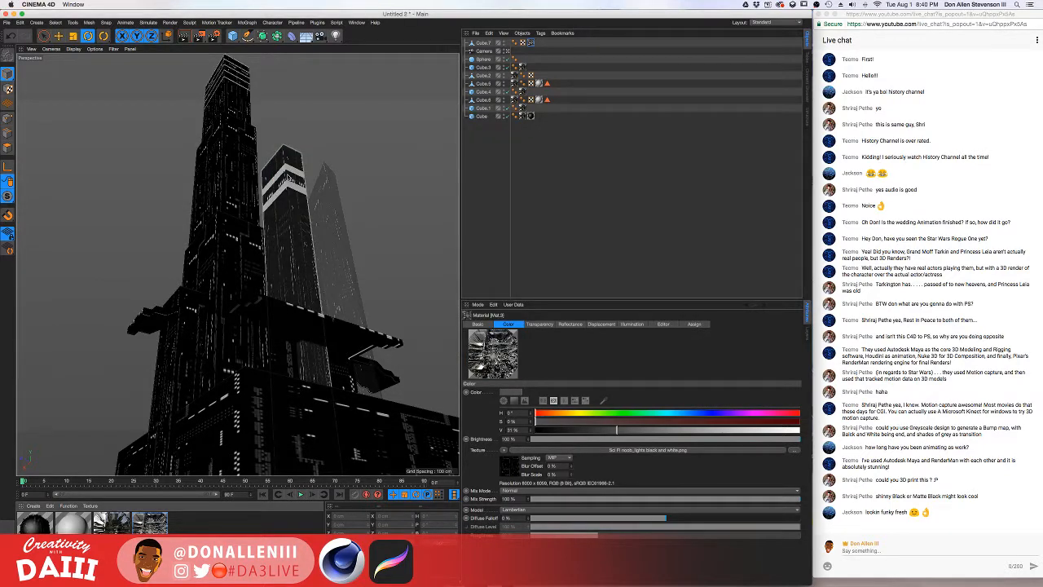
key("super+r")
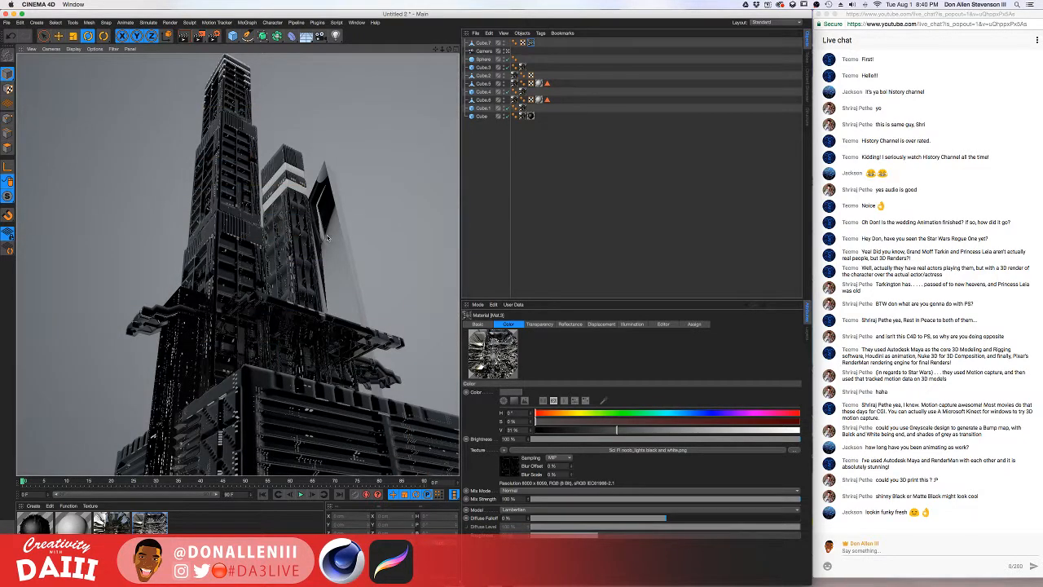
- Lower the Mat.3 transparency brightness to about 69% and preview-render the view with the material settings moved clear of it
left_click(155, 522)
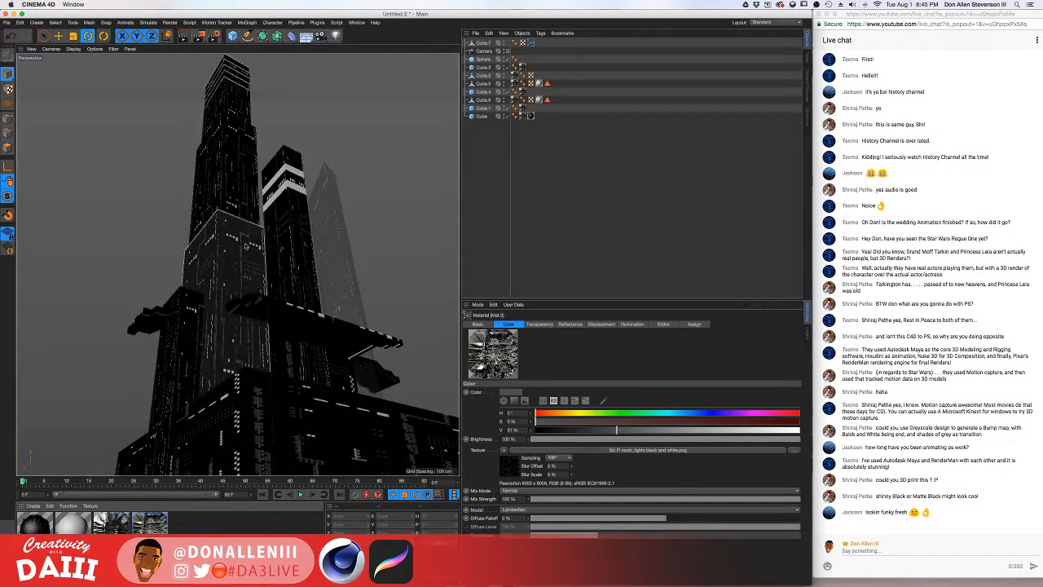
double_click(153, 522)
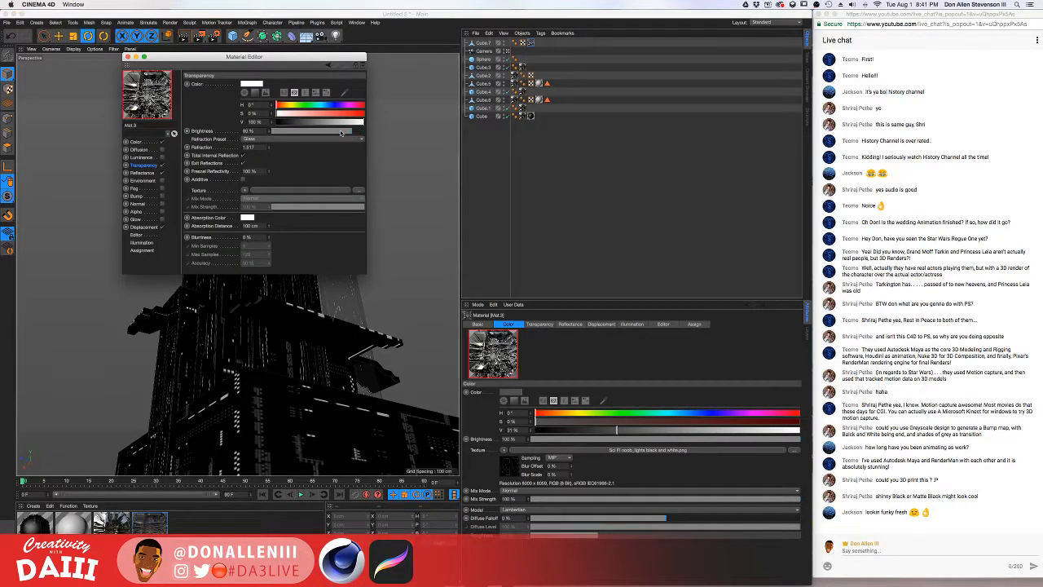
left_click_drag(206, 57, 597, 144)
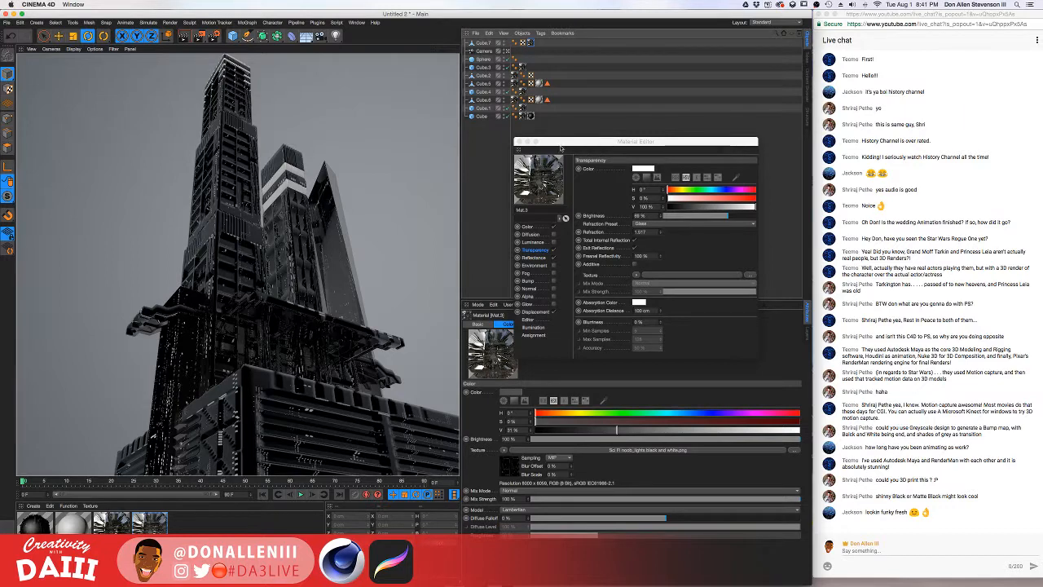
- Close the Mat.3 material settings
left_click(519, 142)
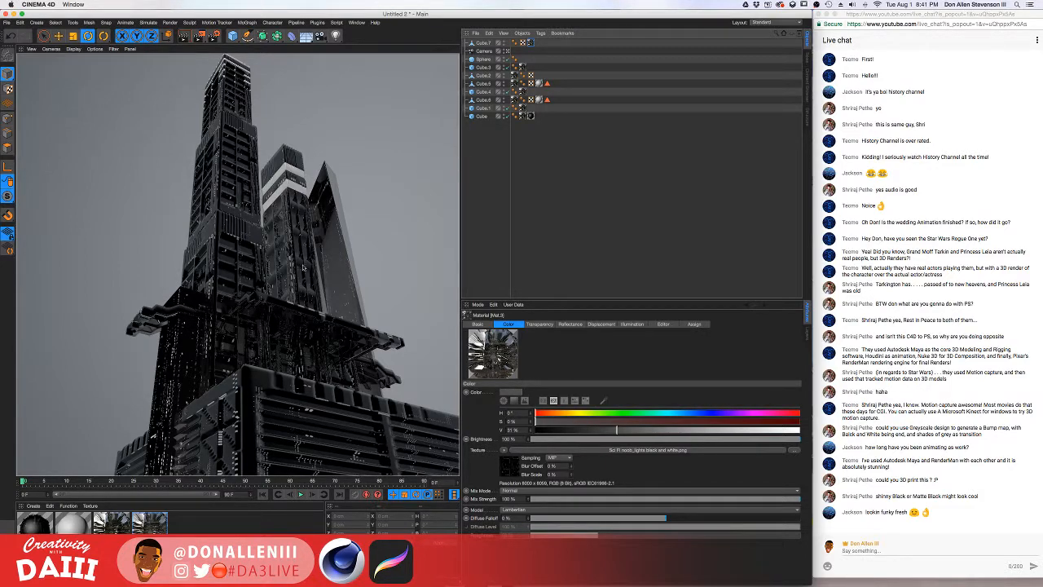
left_click(233, 36)
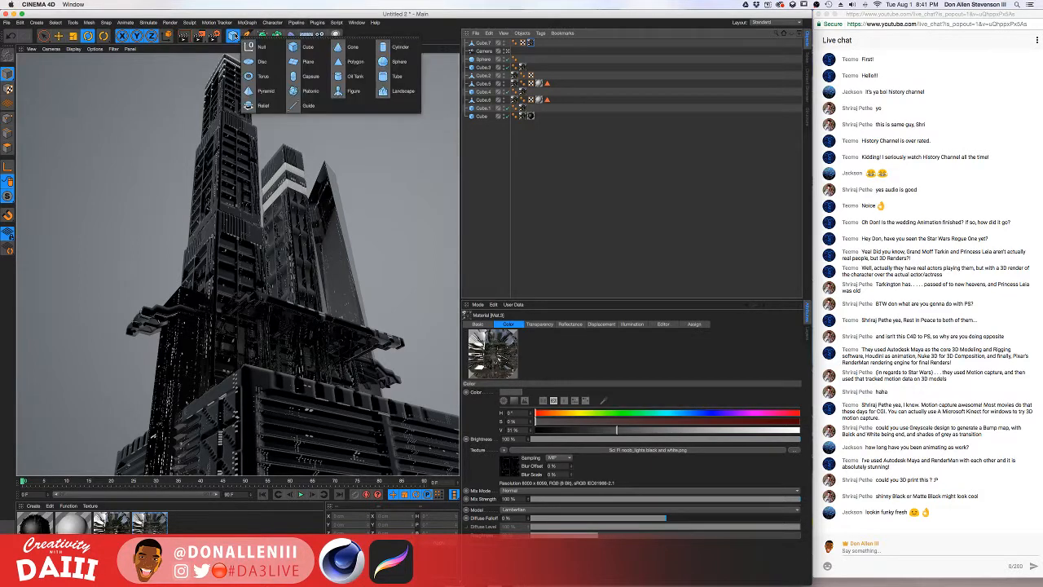
left_click(344, 61)
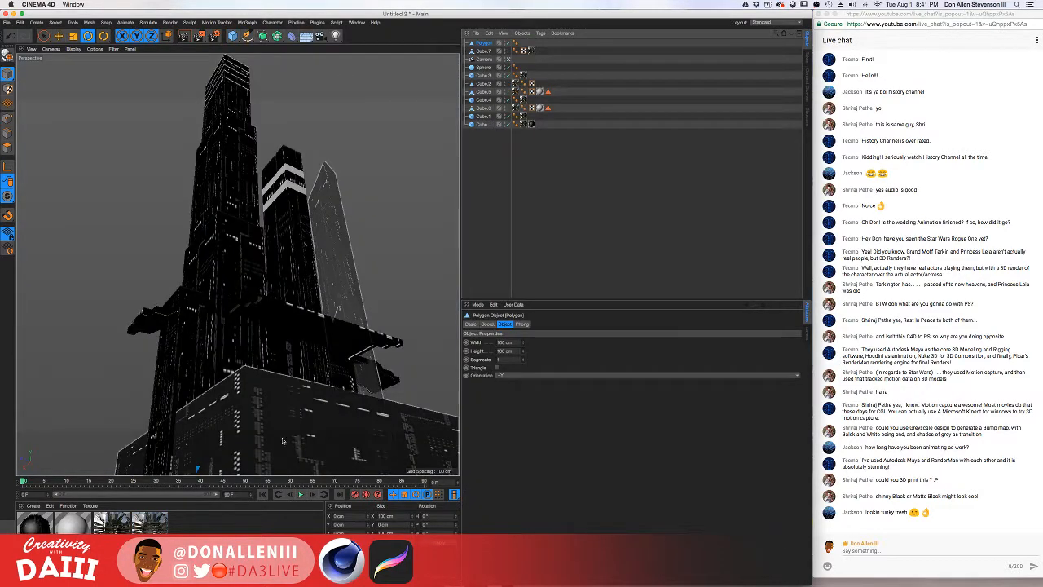
left_click(509, 58)
left_click_drag(342, 204, 261, 455, "alt")
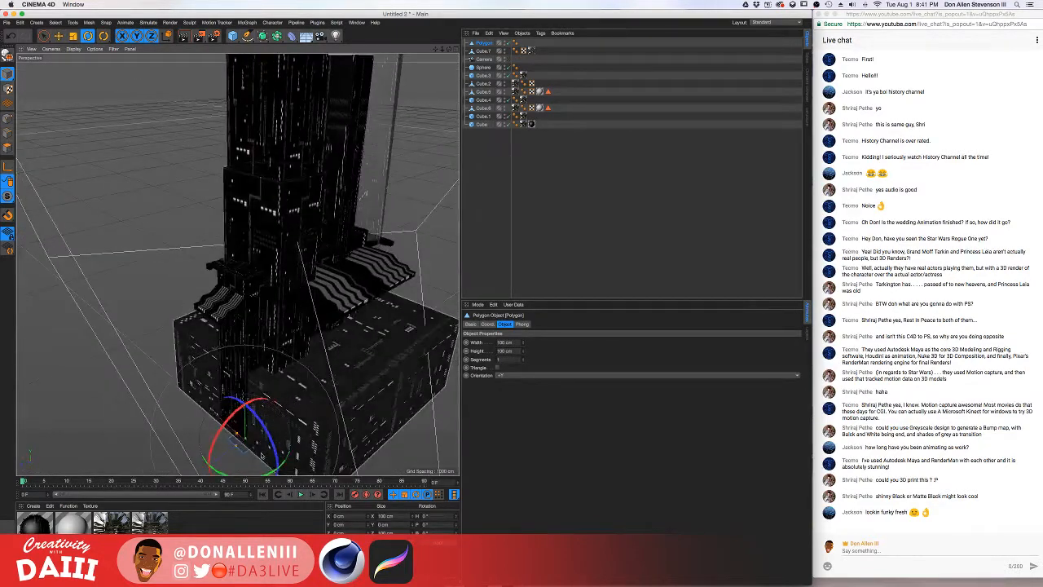
key("e")
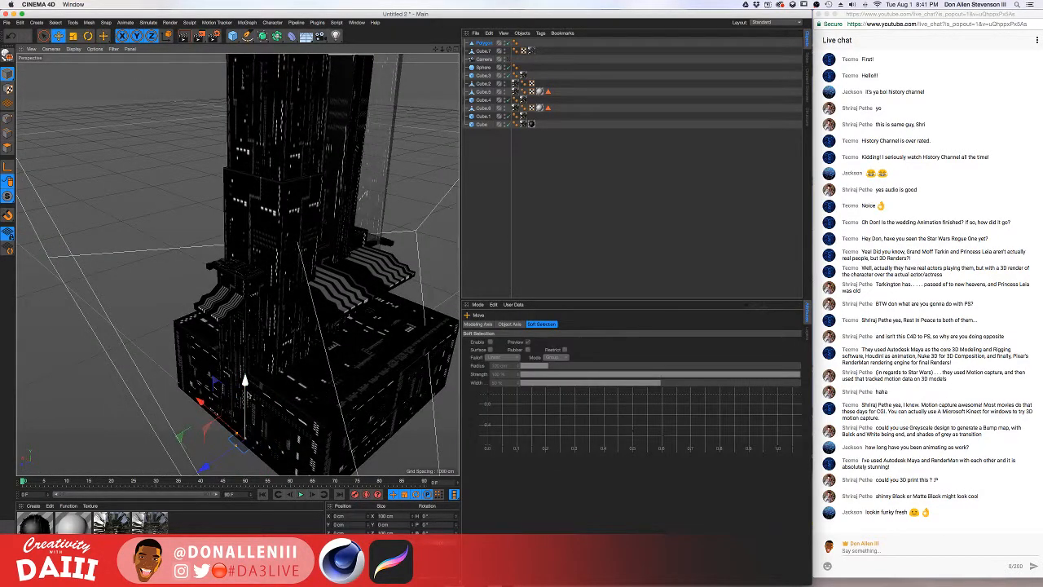
left_click_drag(246, 381, 186, 211)
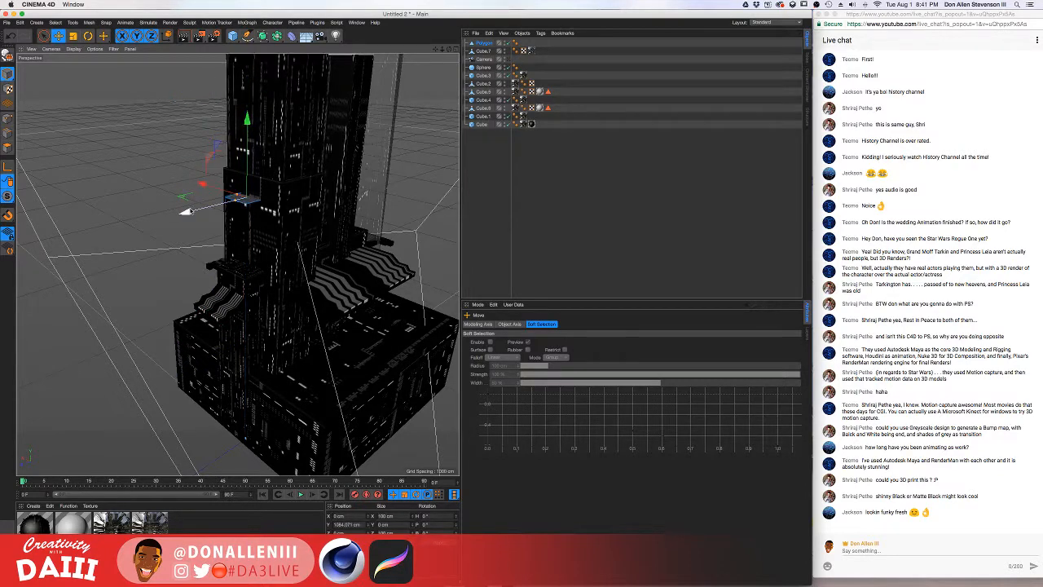
key("Delete")
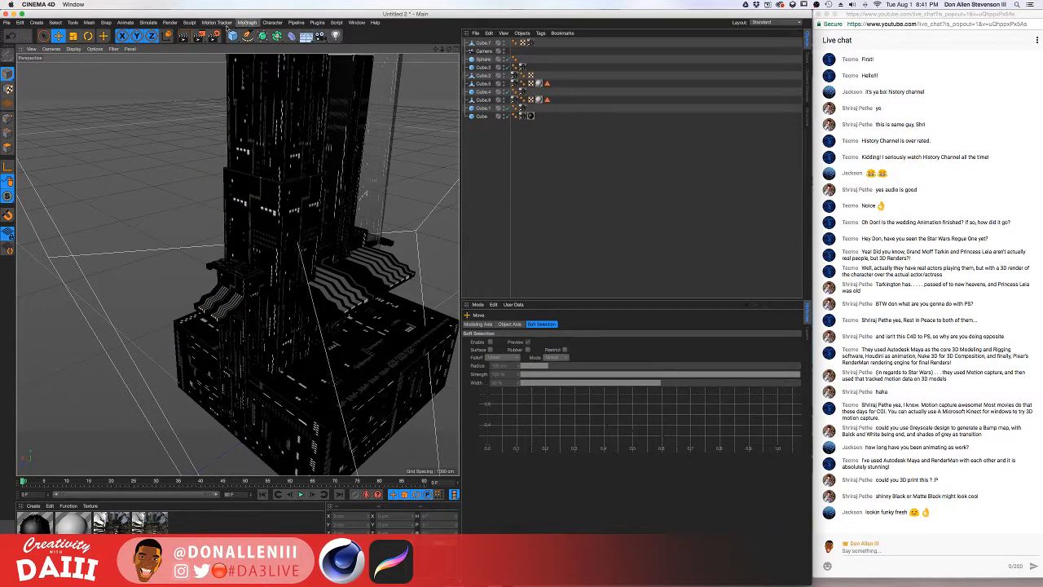
left_click(232, 36)
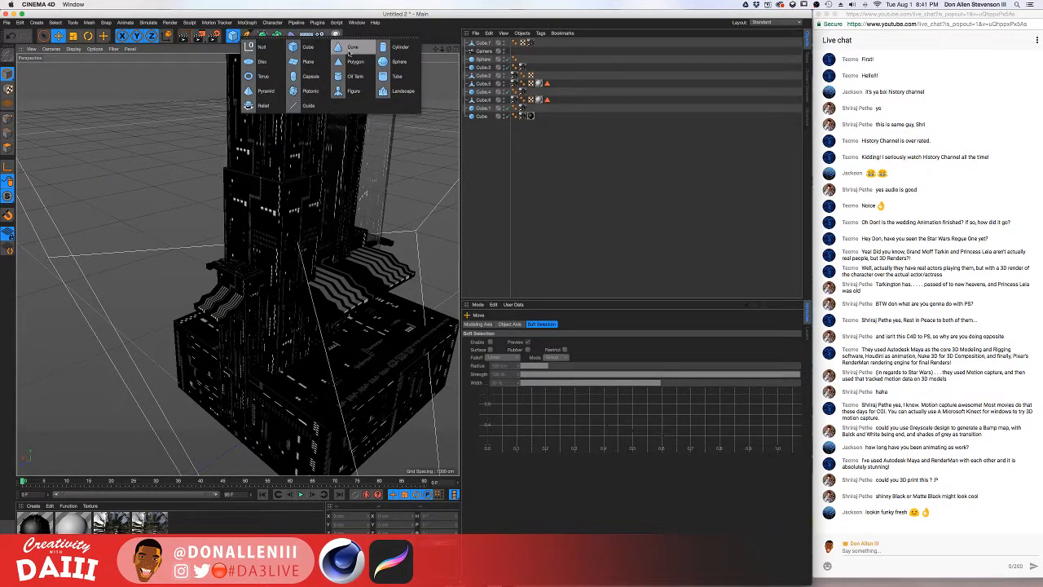
left_click(356, 61)
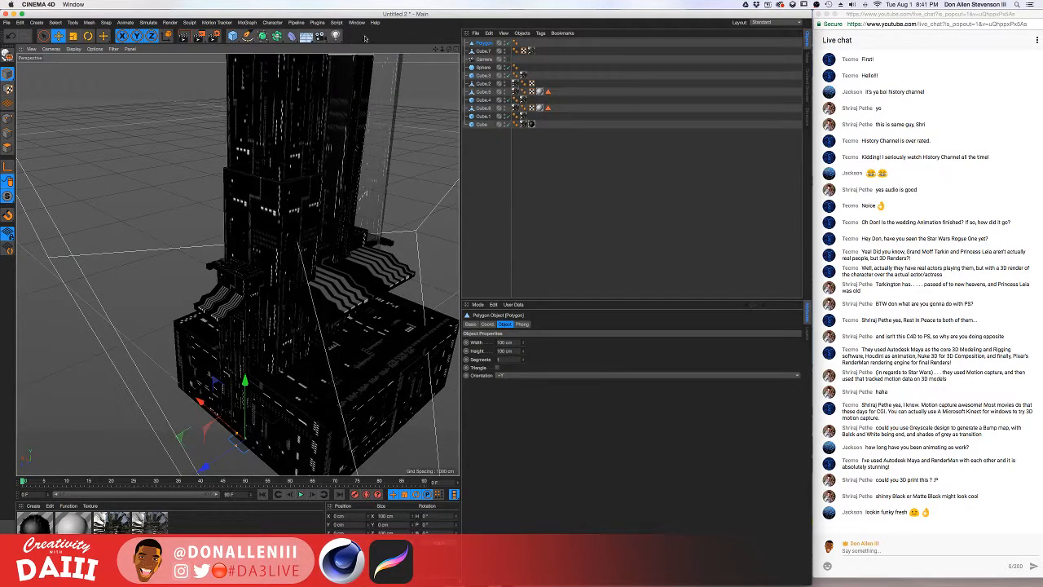
key("super+z")
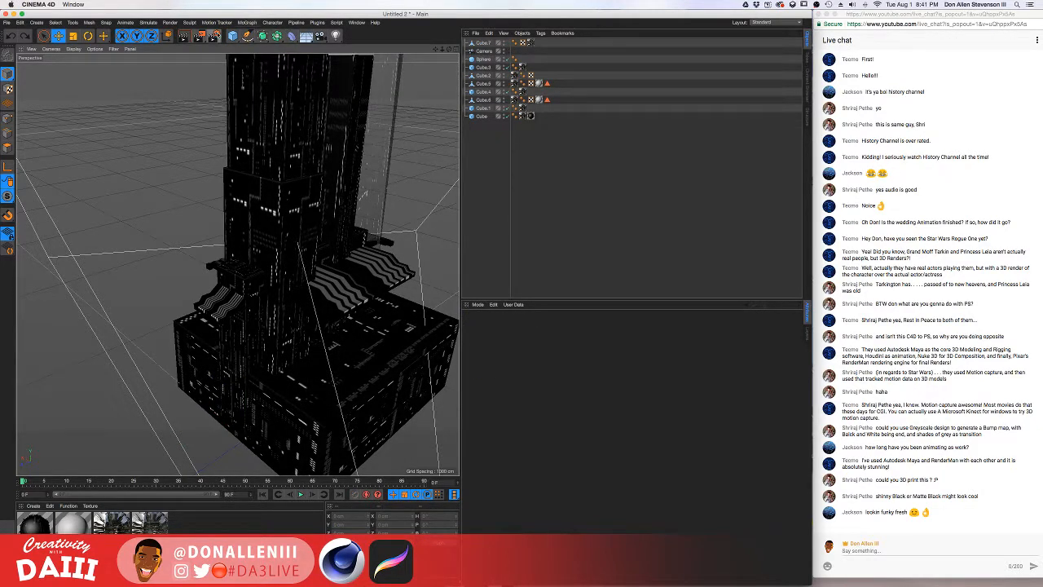
- Add a Pyramid primitive beside the main tower and stretch it into a thin spire about 1935 cm tall
left_click(232, 35)
left_click(264, 92)
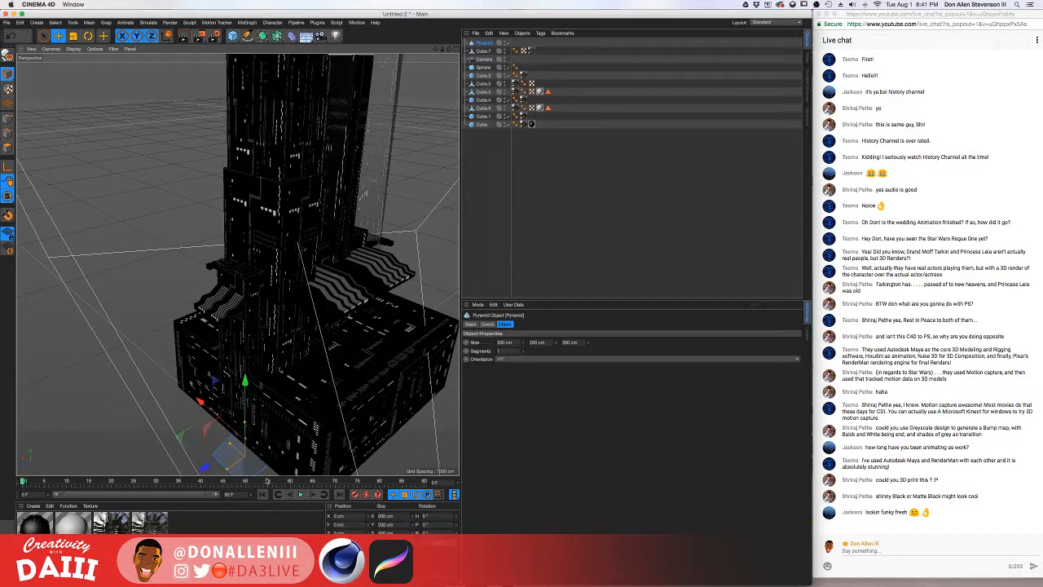
left_click_drag(248, 424, 206, 247)
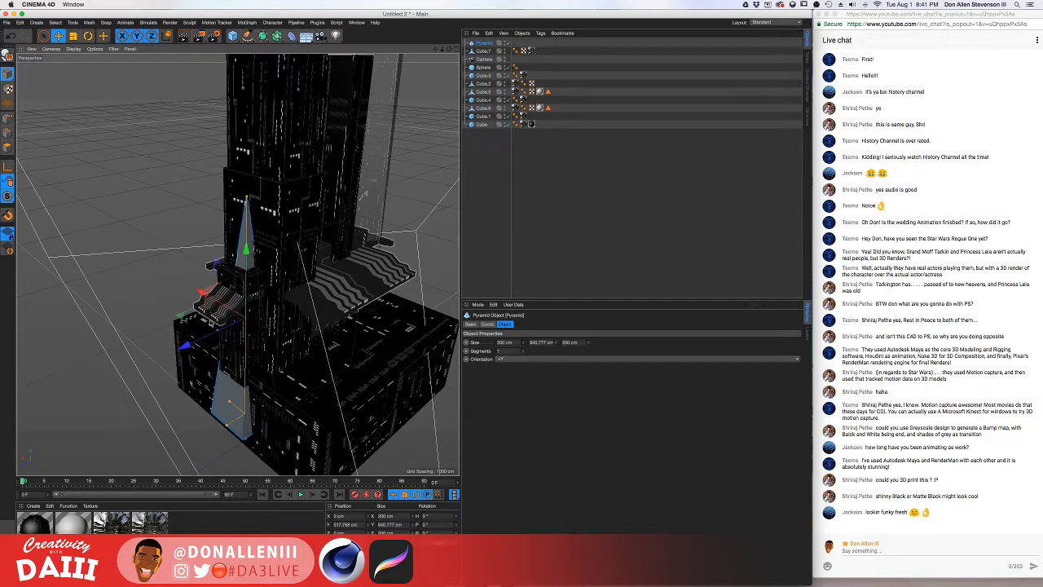
left_click_drag(186, 346, 158, 359)
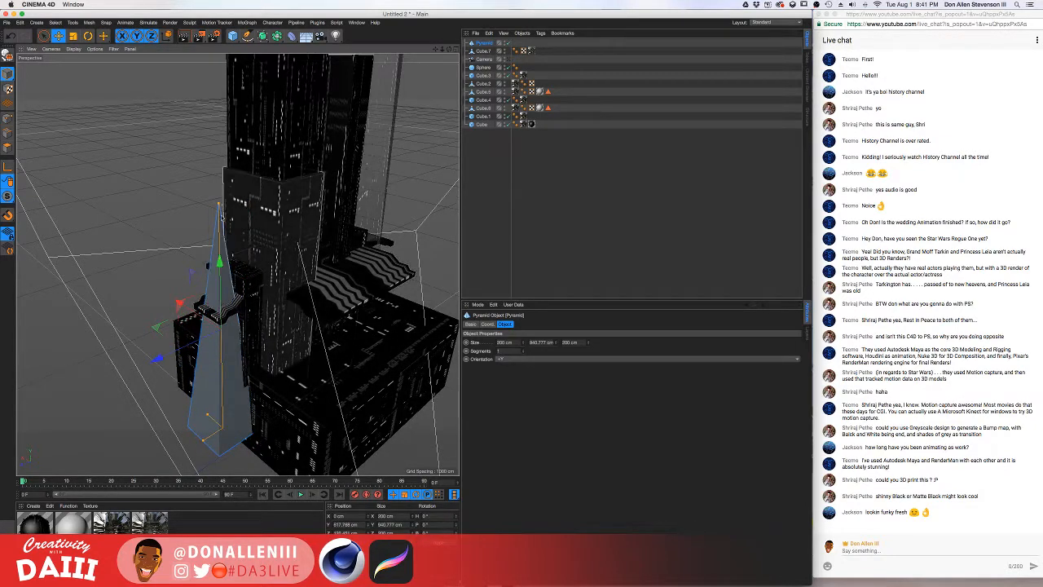
left_click_drag(218, 205, 218, 59)
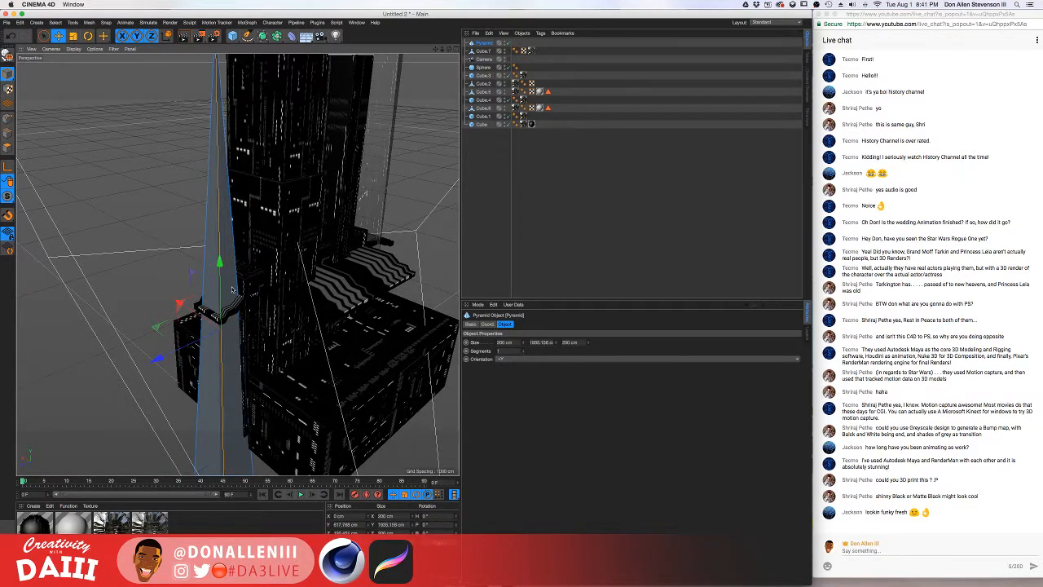
- Apply the Mat.3 material to the pyramid spire and preview-render the cluster through the scene camera
left_click_drag(233, 289, 162, 321, "alt")
left_click_drag(150, 522, 162, 321)
left_click_drag(192, 234, 178, 241, "alt")
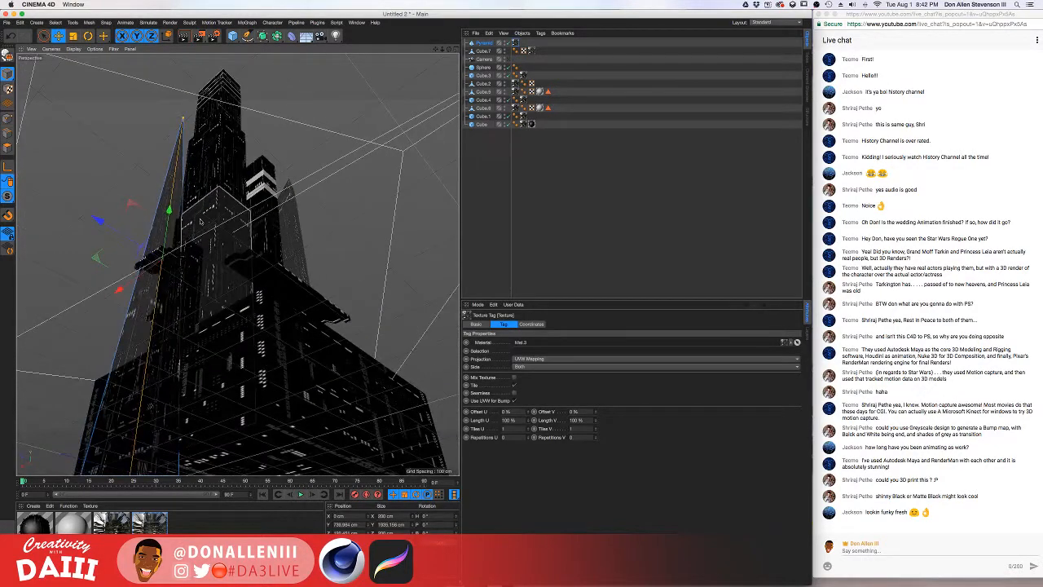
left_click(509, 59)
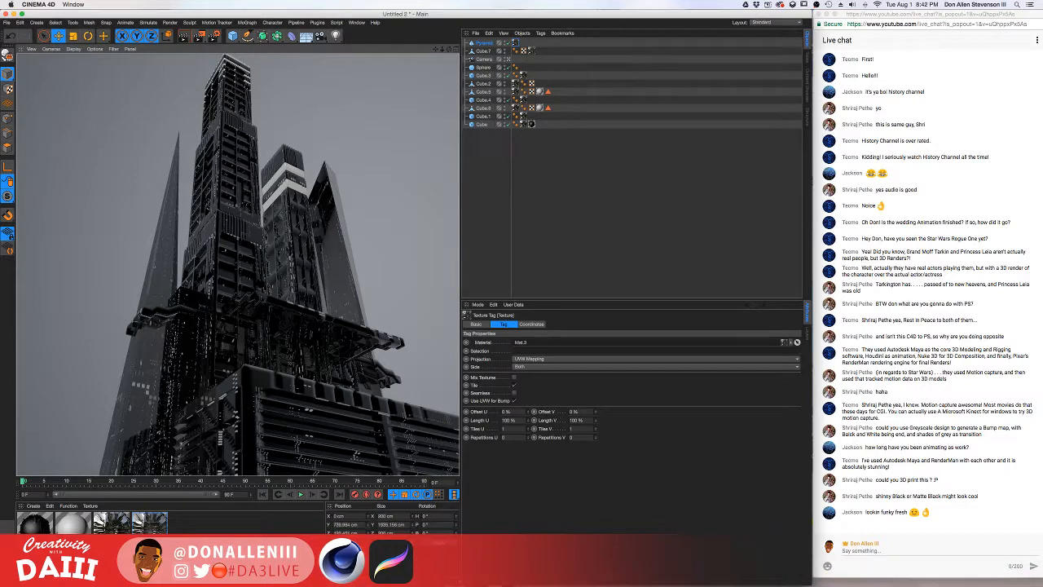
left_click(99, 251)
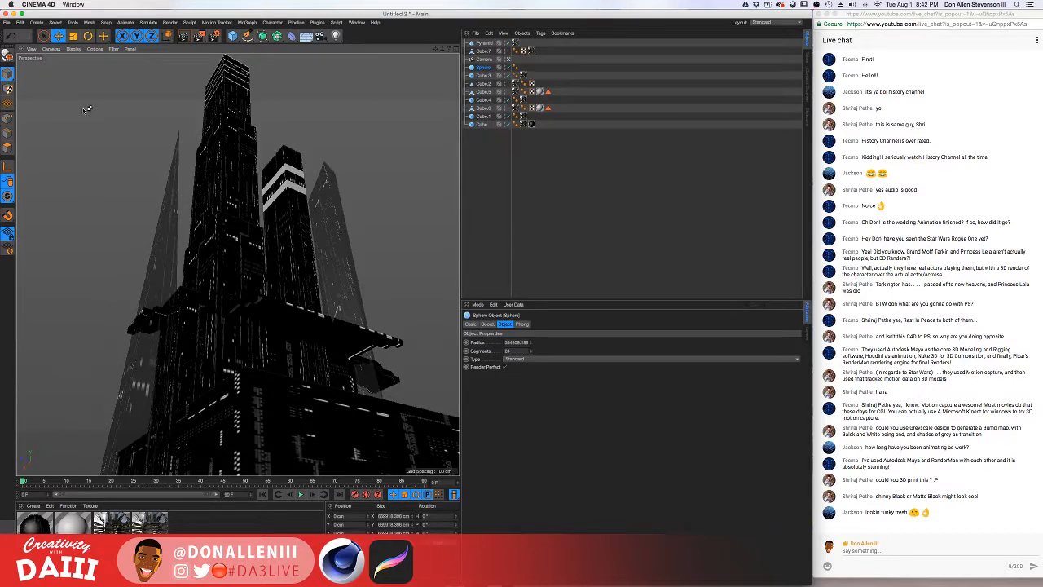
key("ctrl+r")
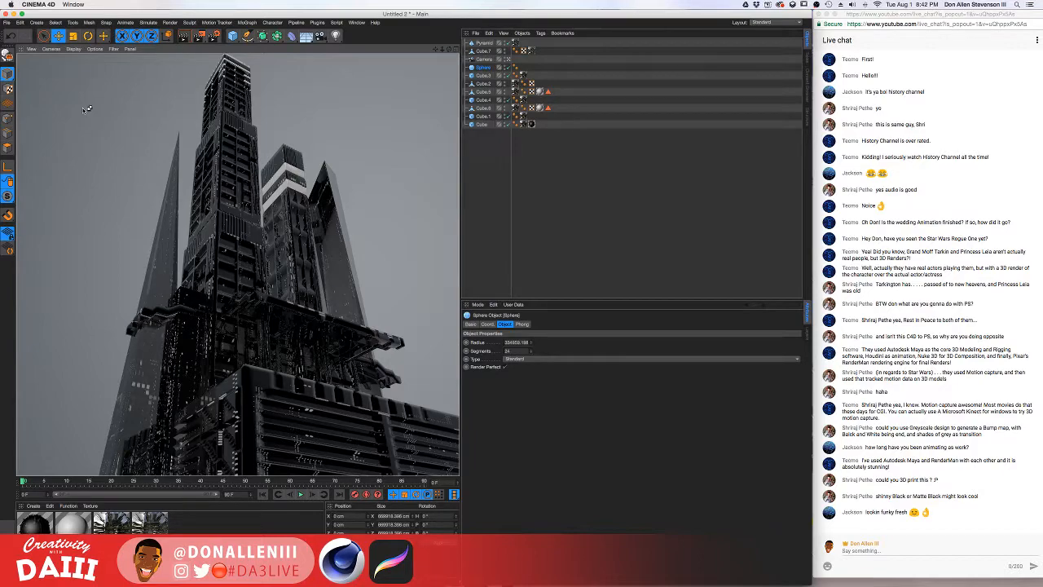
key("F11")
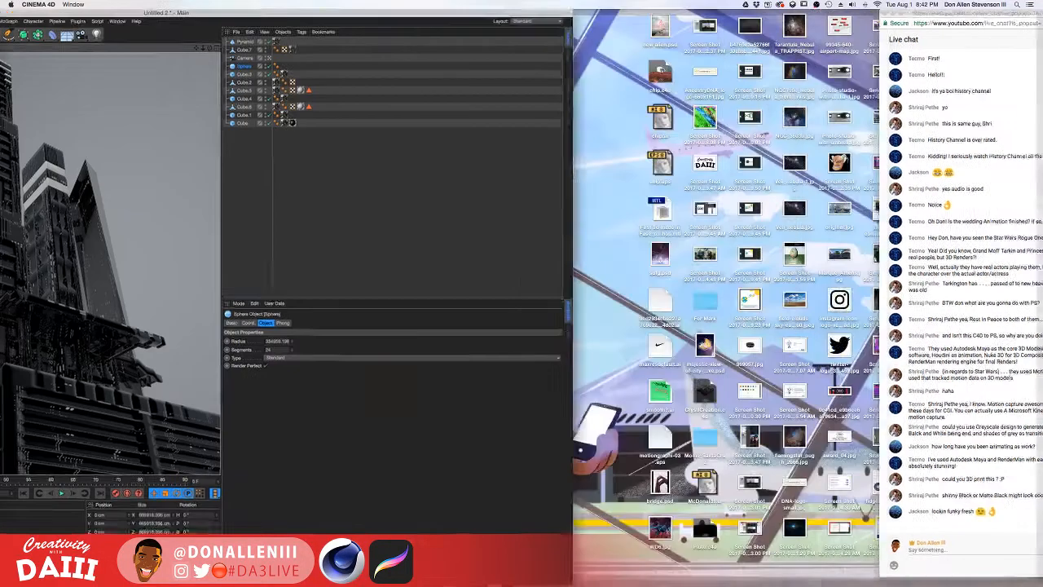
key("F11")
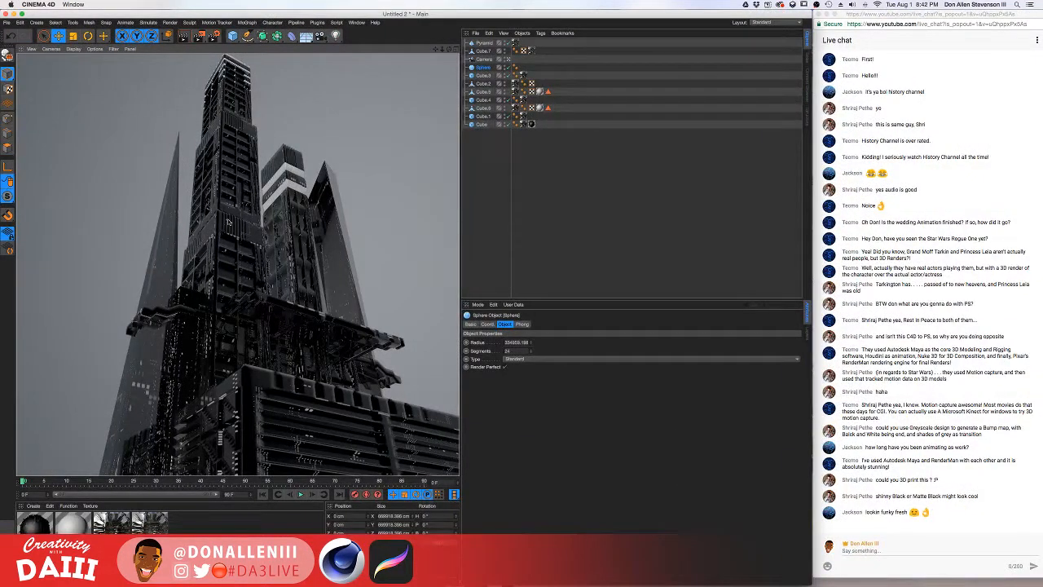
left_click(378, 262)
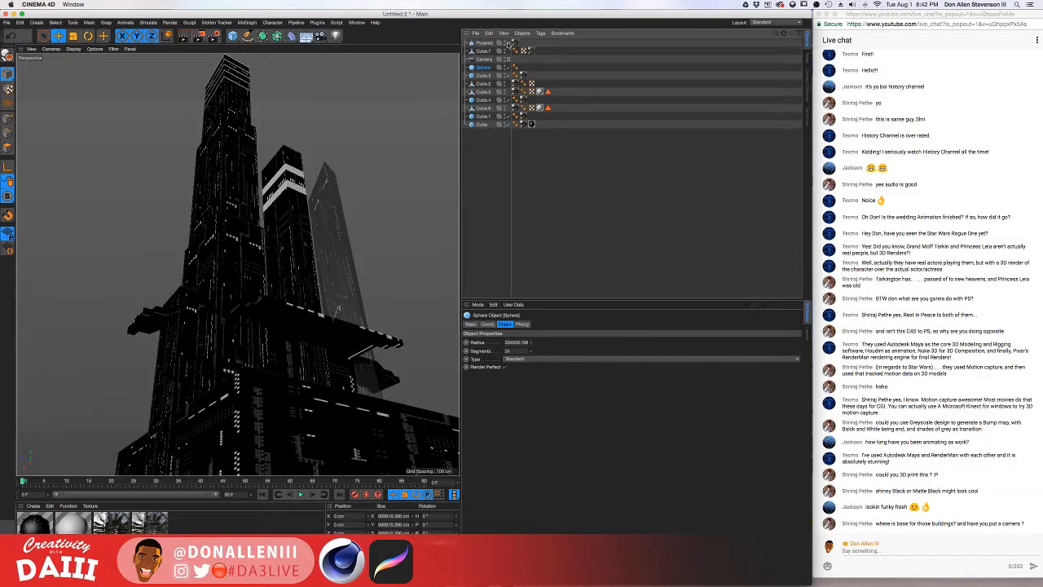
left_click(509, 59)
left_click_drag(183, 380, 239, 346, "alt")
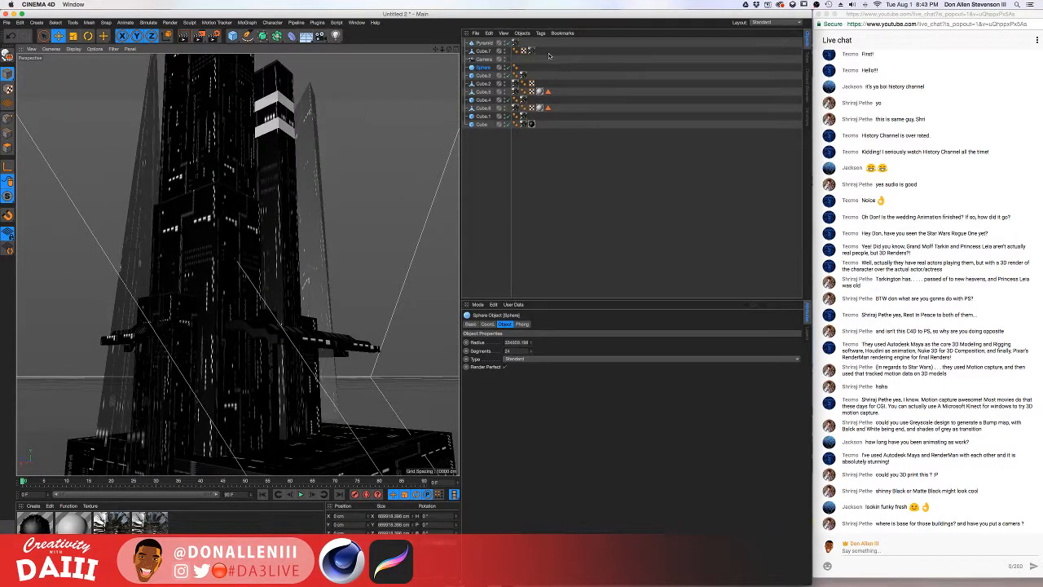
left_click(508, 58)
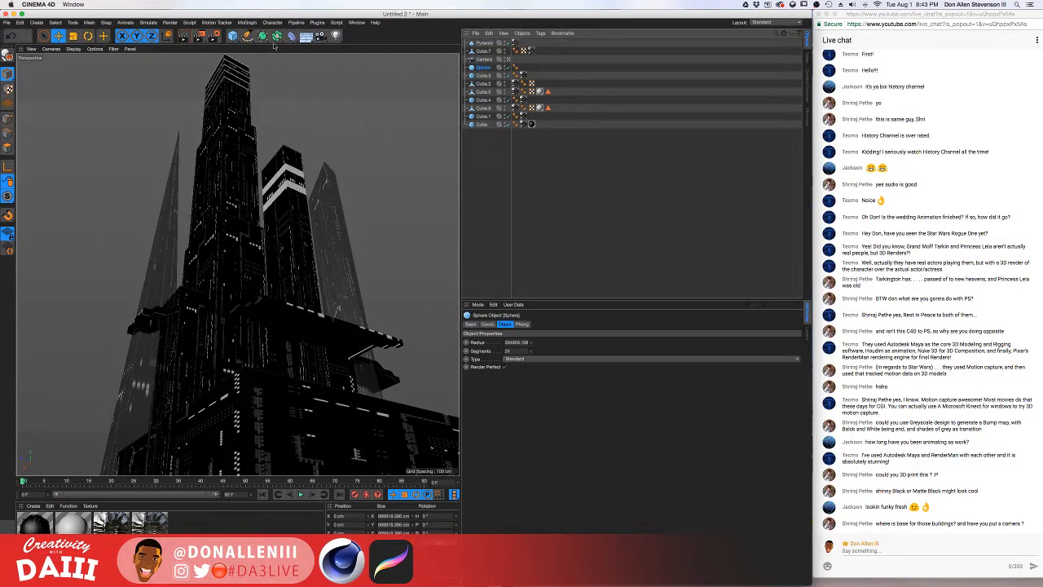
- Add a Platonic primitive and raise it to the level of the shorter banded tower's top
left_click(233, 35)
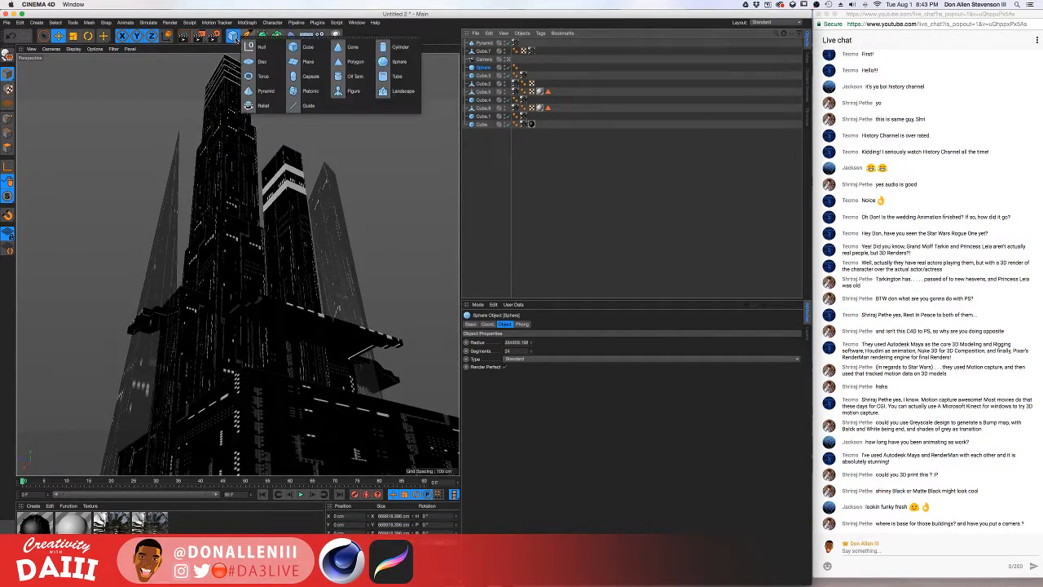
left_click(294, 91)
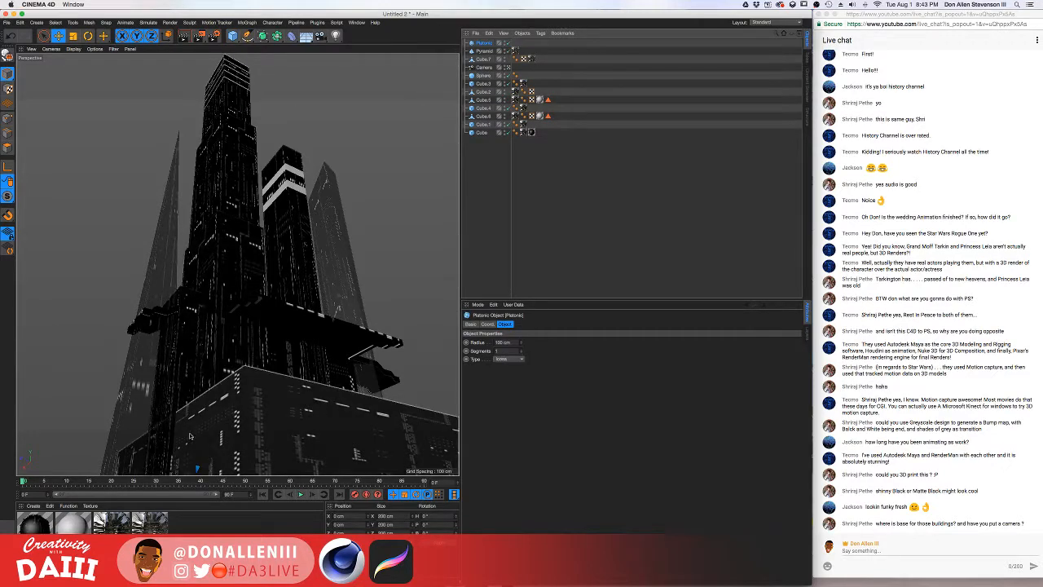
key("r")
key("e")
key("t")
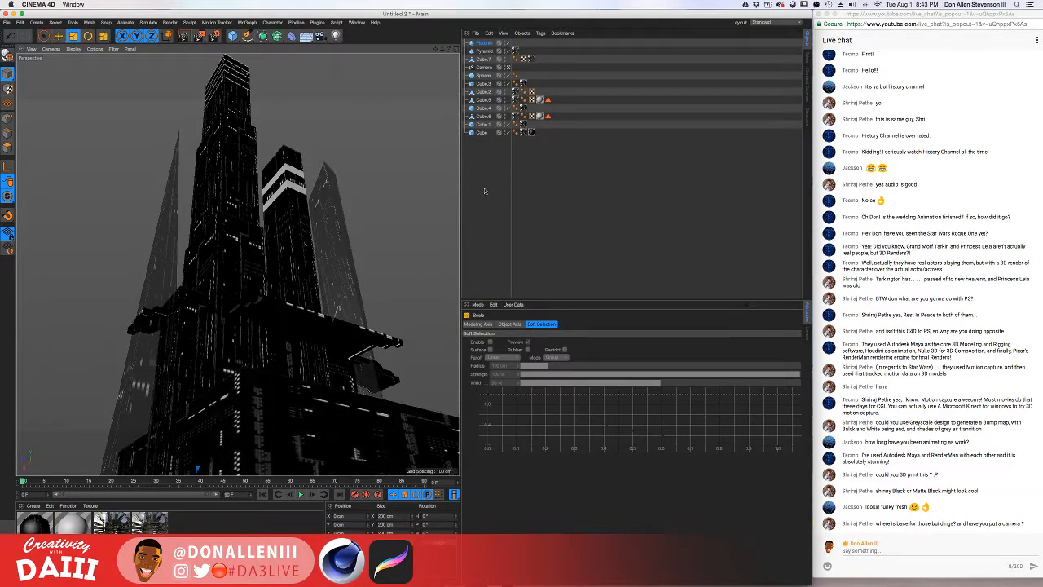
left_click(446, 109)
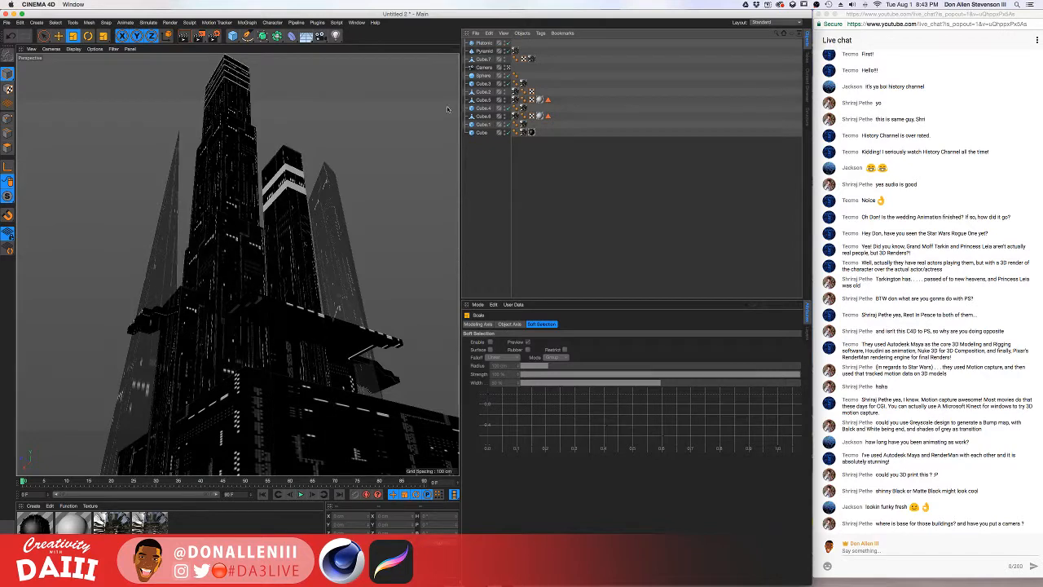
left_click_drag(244, 268, 339, 111, "alt")
left_click(202, 346)
key("e")
left_click_drag(342, 119, 324, 135, "alt")
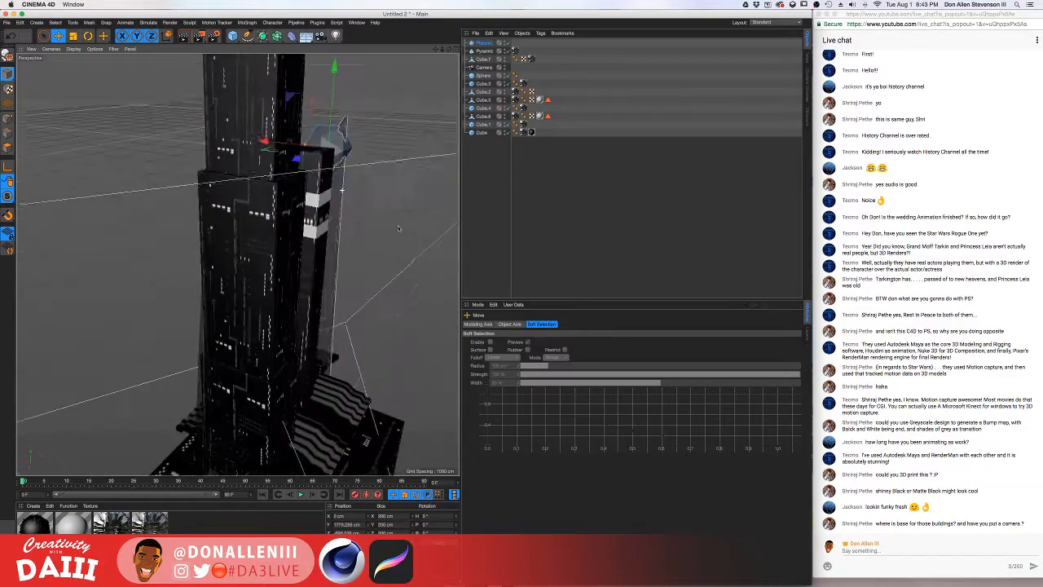
- Move the Platonic solid to the upper end of the wedge-shaped glass tower, at a height of about 1760 cm
scroll(324, 135, "up", 10)
left_click_drag(350, 183, 315, 237, "alt")
left_click_drag(346, 120, 356, 95)
left_click_drag(349, 200, 314, 133, "alt")
left_click_drag(359, 88, 348, 172)
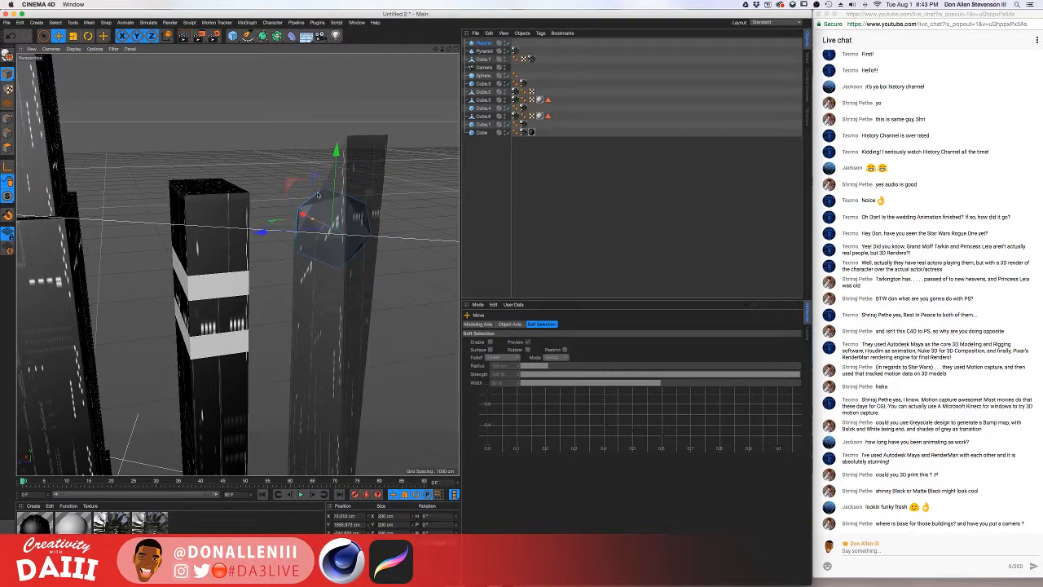
mouse_move(328, 216)
left_mouse_down("alt")
mouse_move(299, 251)
mouse_move(323, 216)
left_mouse_up("alt")
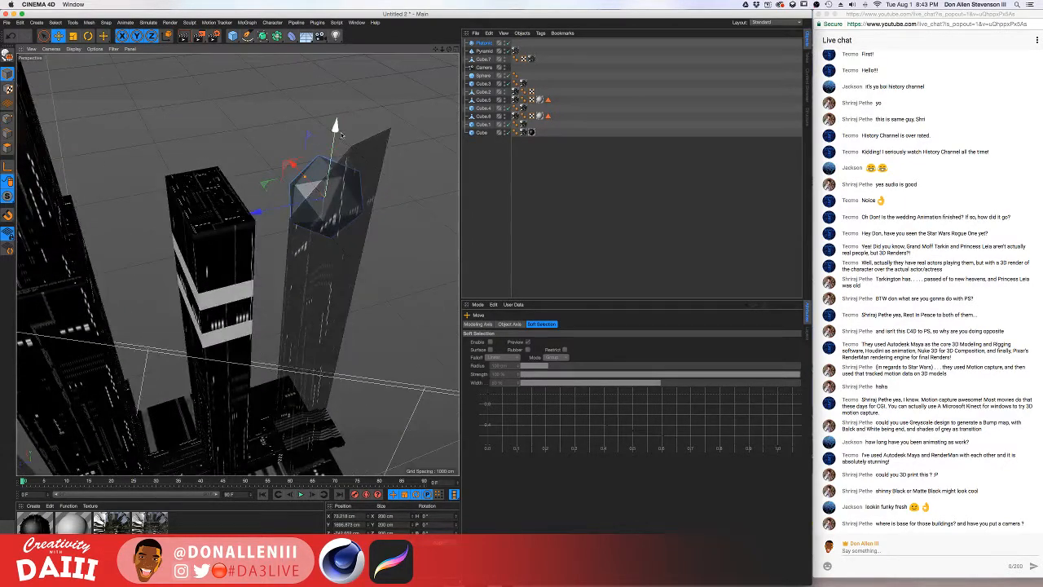
left_click_drag(339, 131, 343, 91)
- Shift the Platonic solid along X to about 46 cm and preview-render the cluster through the scene camera
left_click_drag(350, 202, 275, 215, "alt")
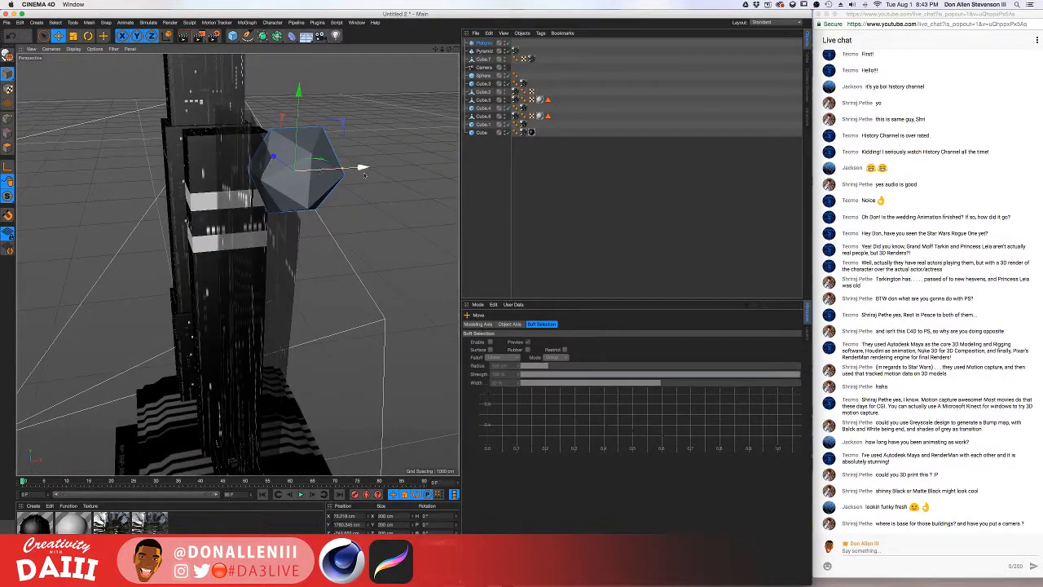
left_click_drag(364, 171, 351, 171)
left_click_drag(275, 219, 295, 194, "alt")
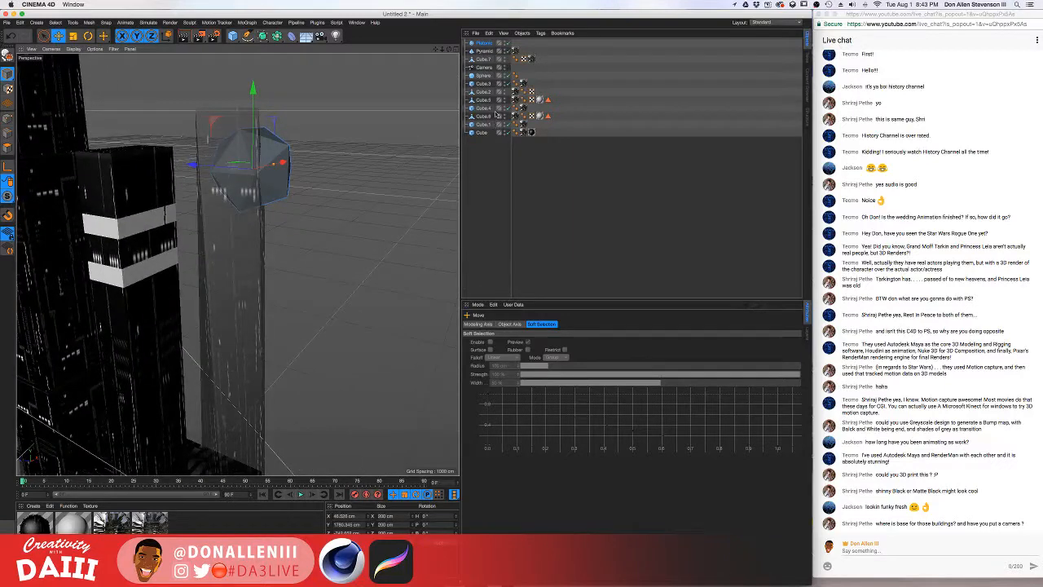
left_click(507, 69)
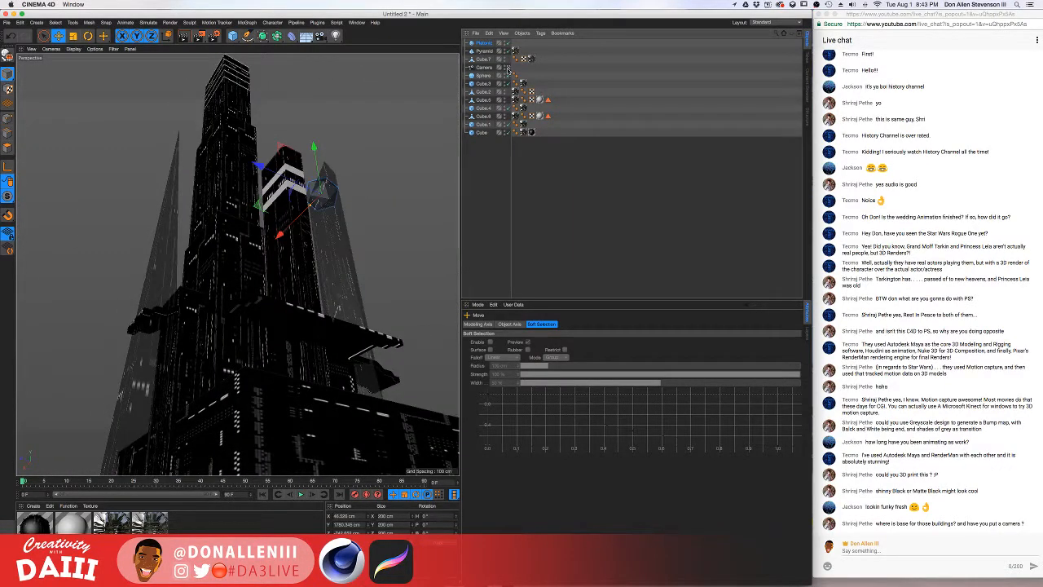
key("ctrl+r")
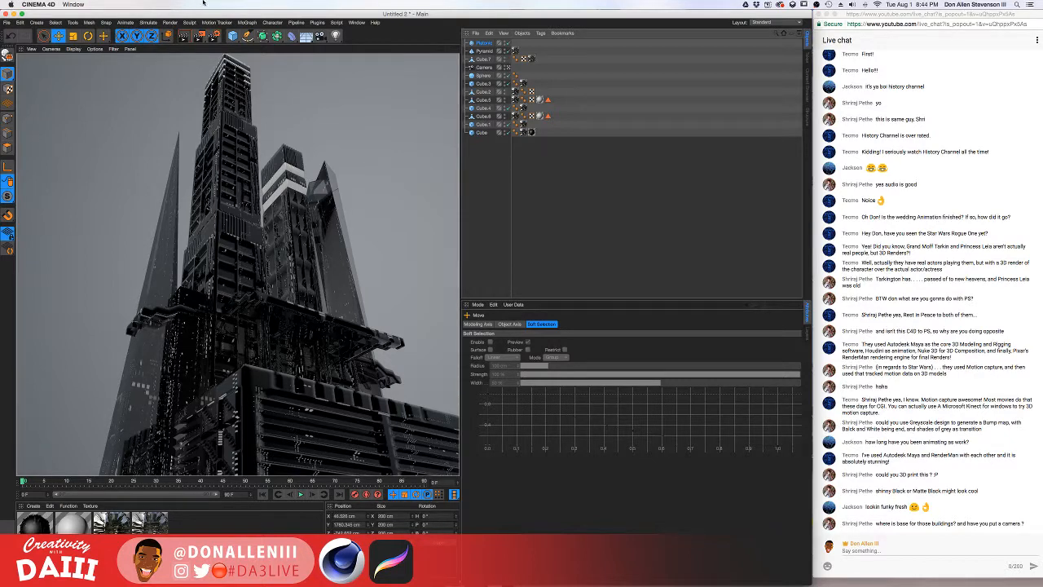
left_click_drag(233, 36, 256, 45)
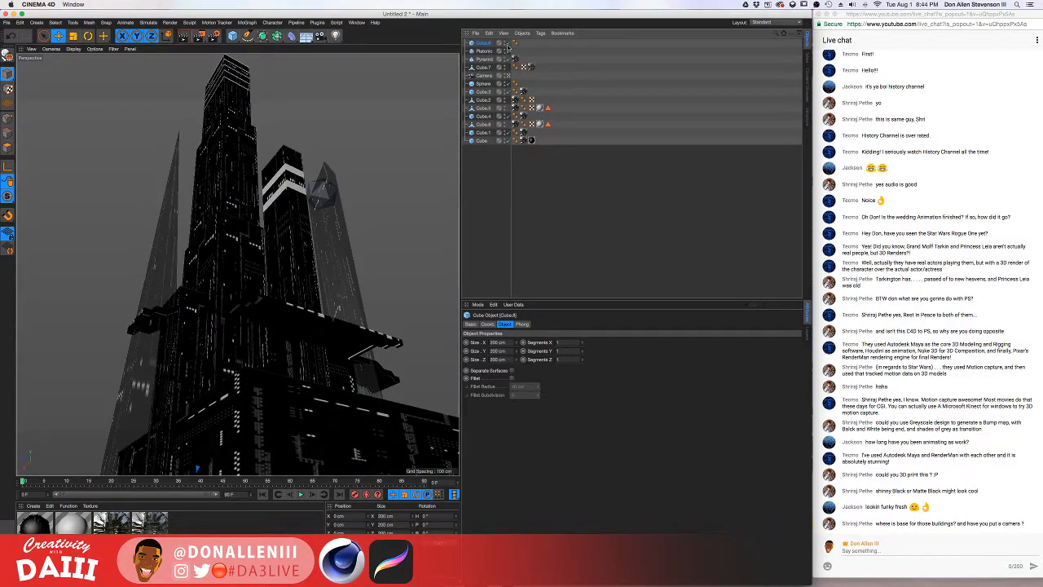
left_click(508, 77)
scroll(236, 359, "down", 5)
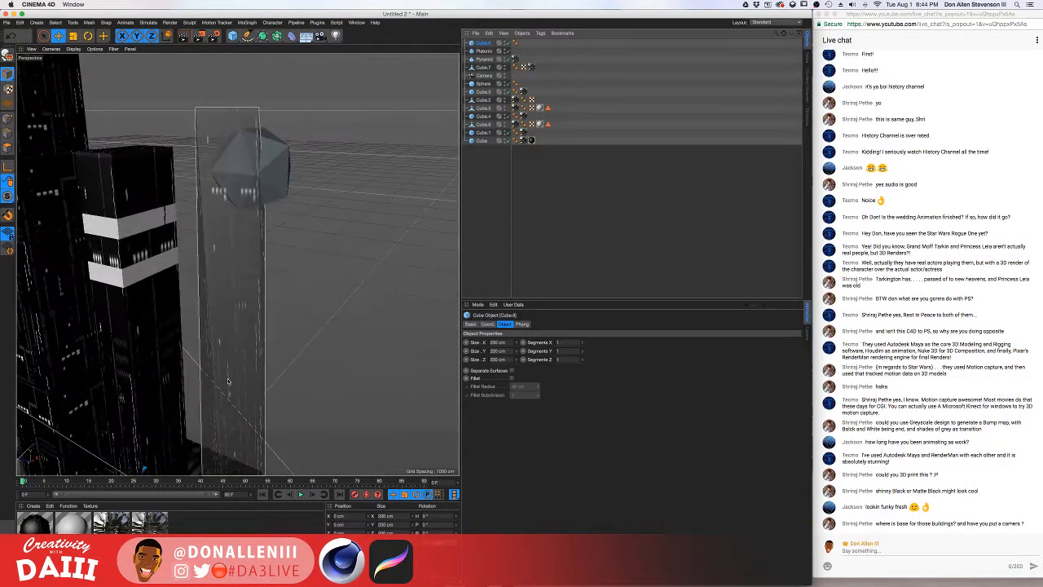
middle_click_drag(224, 395, 345, 259, "alt")
mouse_move(345, 259)
left_mouse_down("alt")
mouse_move(277, 358)
mouse_move(326, 329)
mouse_move(311, 365)
mouse_move(281, 245)
left_mouse_up("alt")
key("Delete")
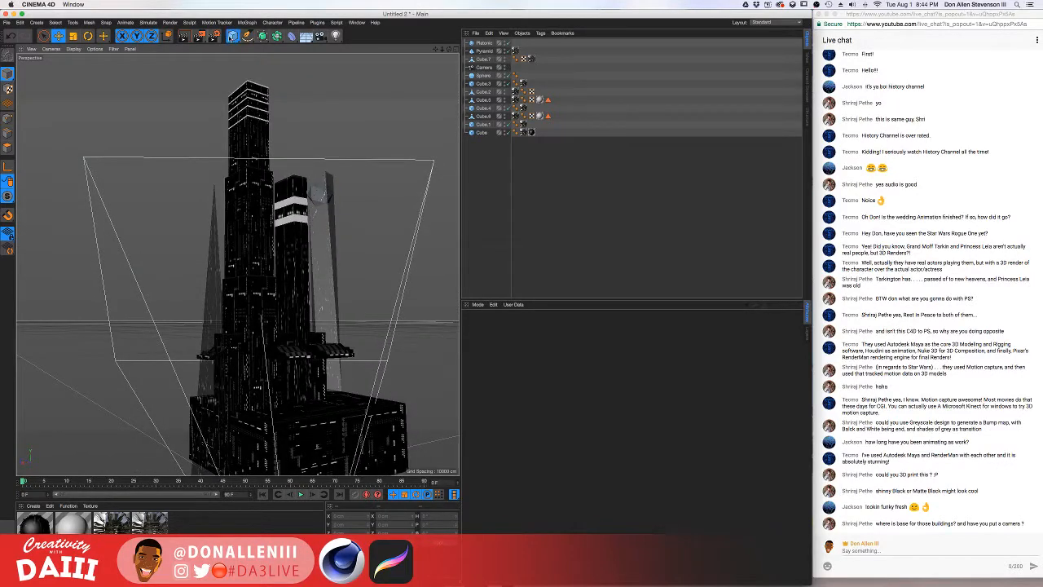
- Add a Plane object as the ground under the towers and stretch its height to about 5011 cm
left_click_drag(232, 36, 293, 60)
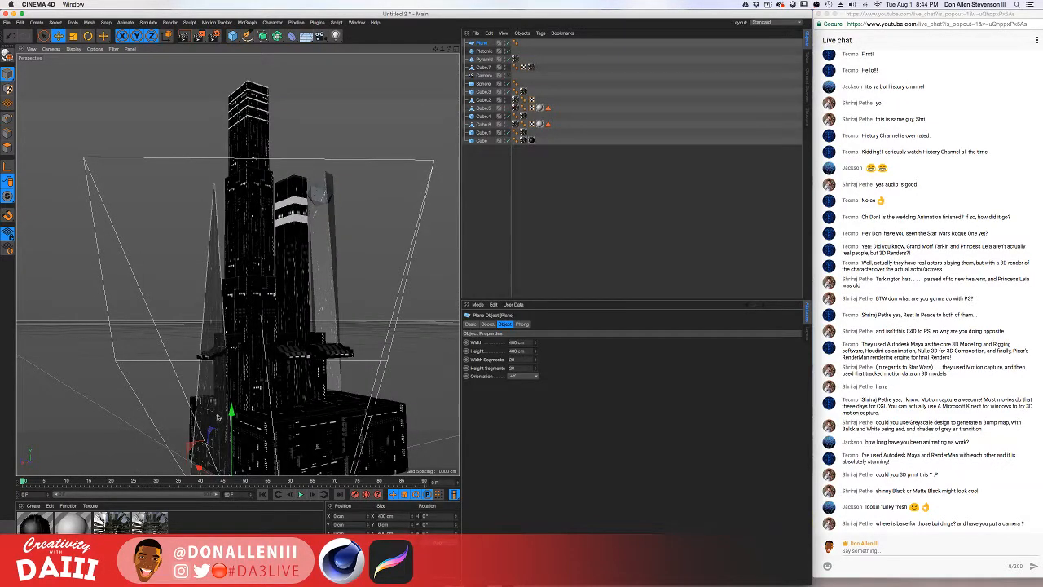
left_click_drag(217, 417, 231, 344)
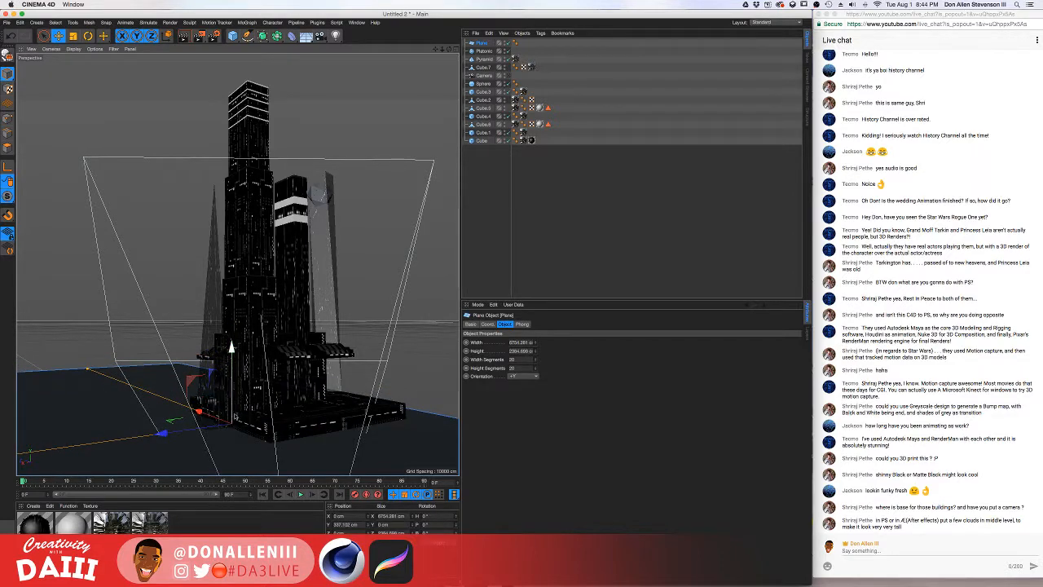
right_click_drag(227, 420, 35, 415, "alt")
left_click_drag(80, 445, 5, 456)
left_click_drag(160, 432, 294, 404)
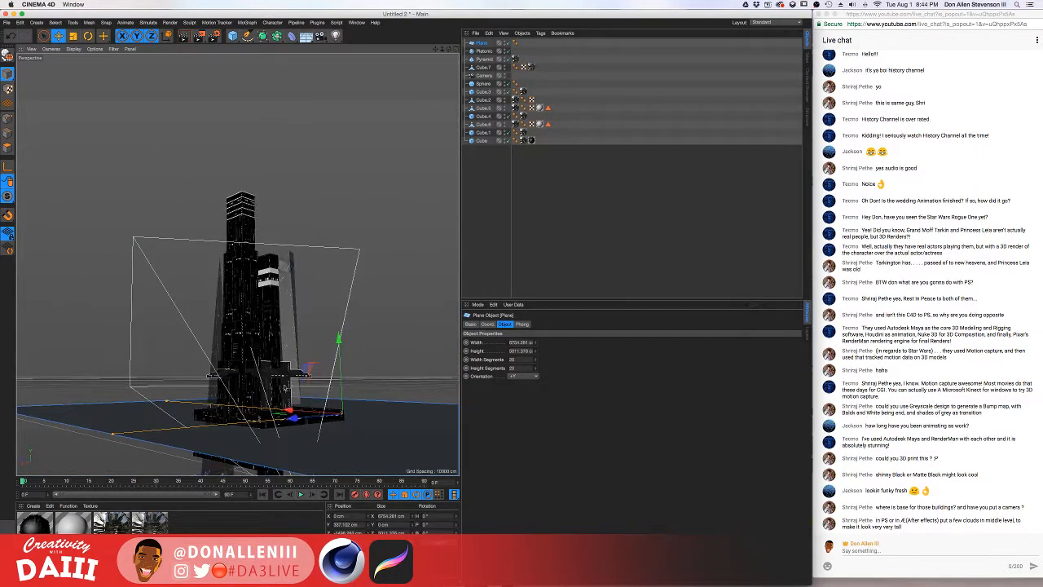
- Lower the ground plane to about Y -102 cm below the buildings and check the shot through the scene camera
left_click_drag(343, 340, 341, 386)
middle_click_drag(272, 380, 282, 332, "alt")
scroll(281, 334, "up", 2)
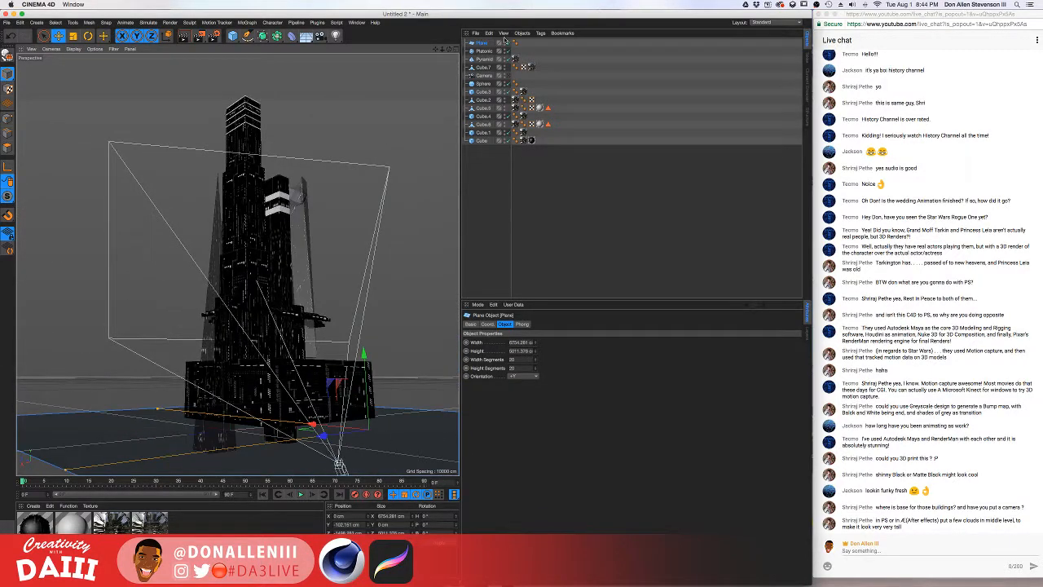
left_click(508, 75)
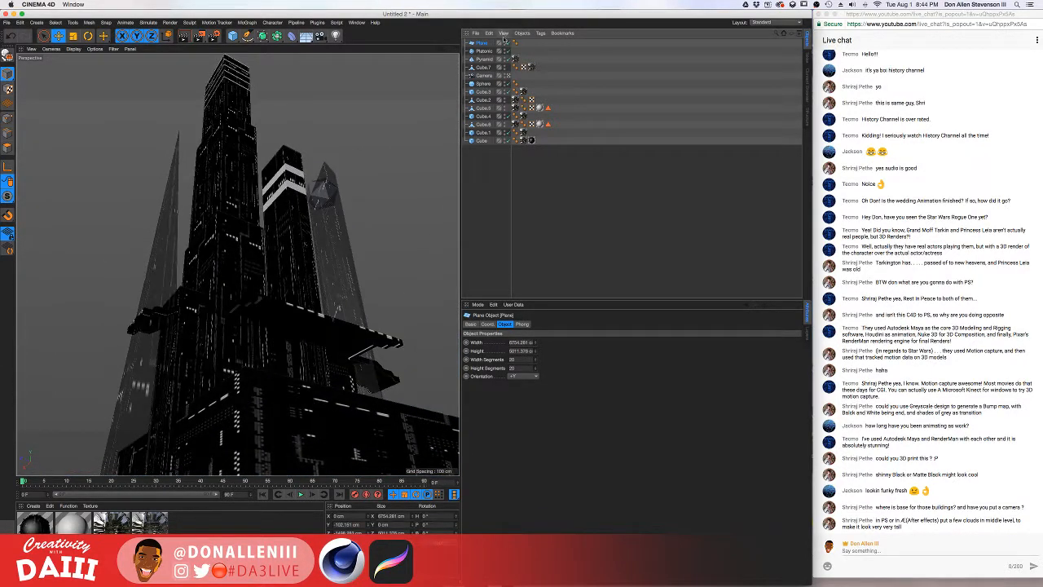
left_click(508, 75)
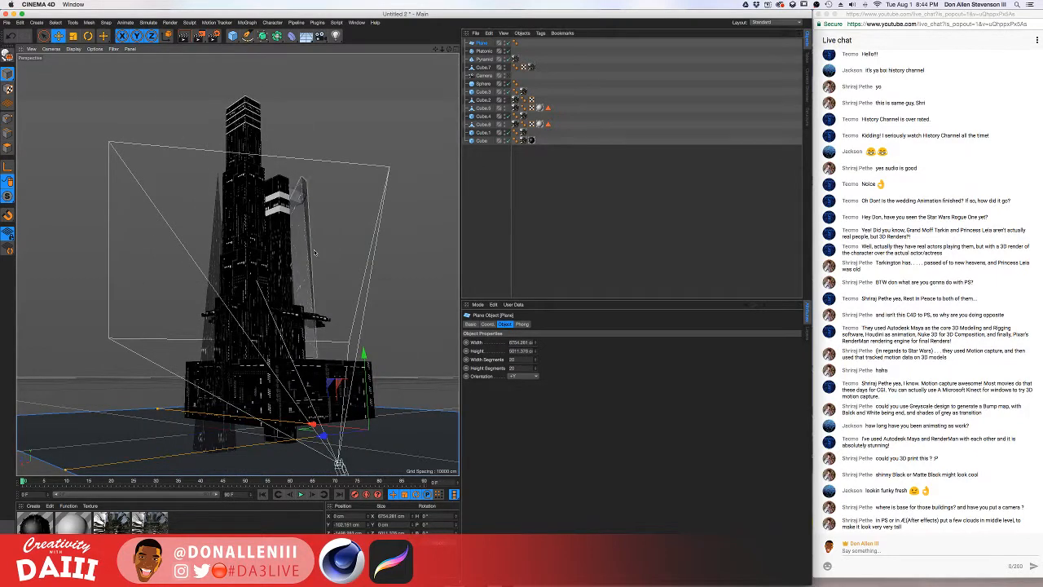
- Add a cube, raise it onto the ground plane beside the main tower, and shape it to about 116 × 1031 × 394 cm
left_click_drag(318, 269, 318, 383, "alt")
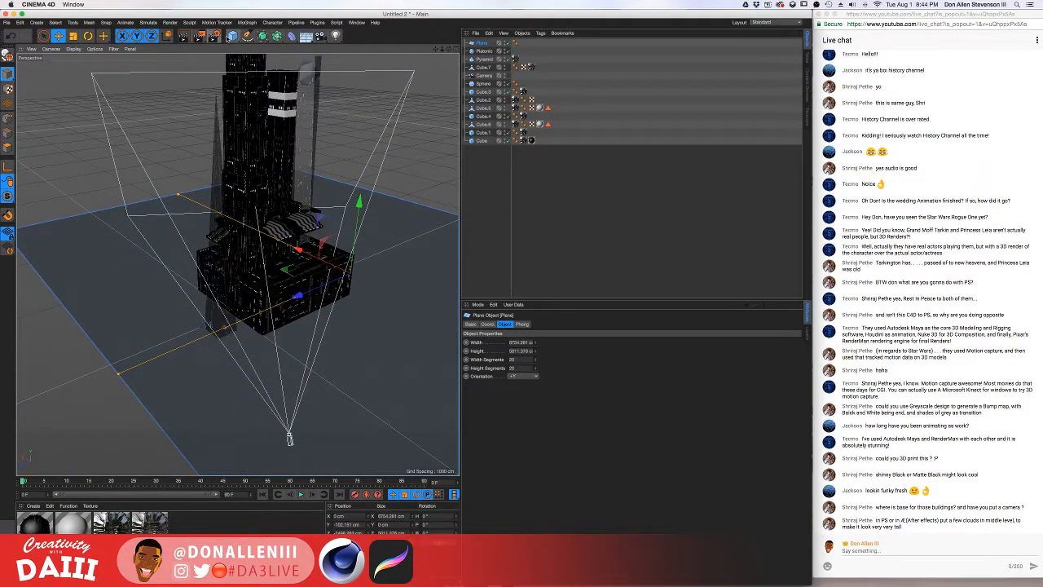
left_click(232, 36)
left_click(246, 42)
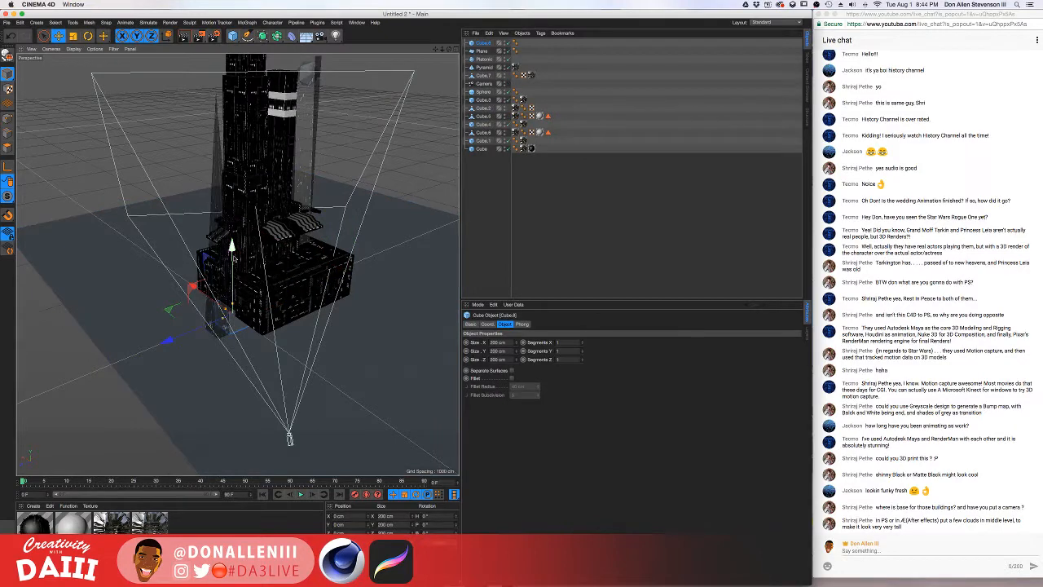
left_click_drag(234, 257, 234, 291)
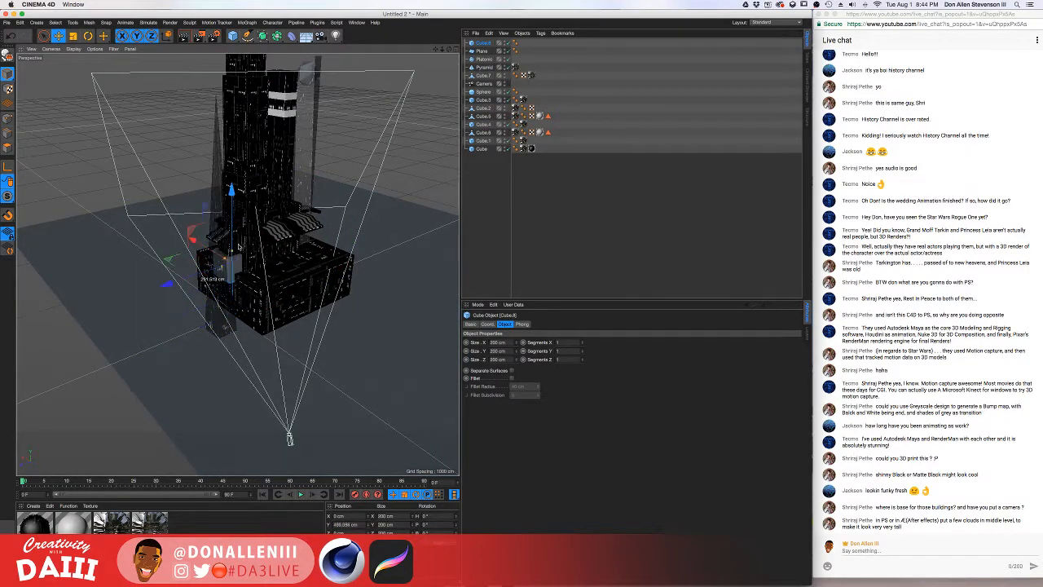
left_click_drag(239, 246, 207, 266)
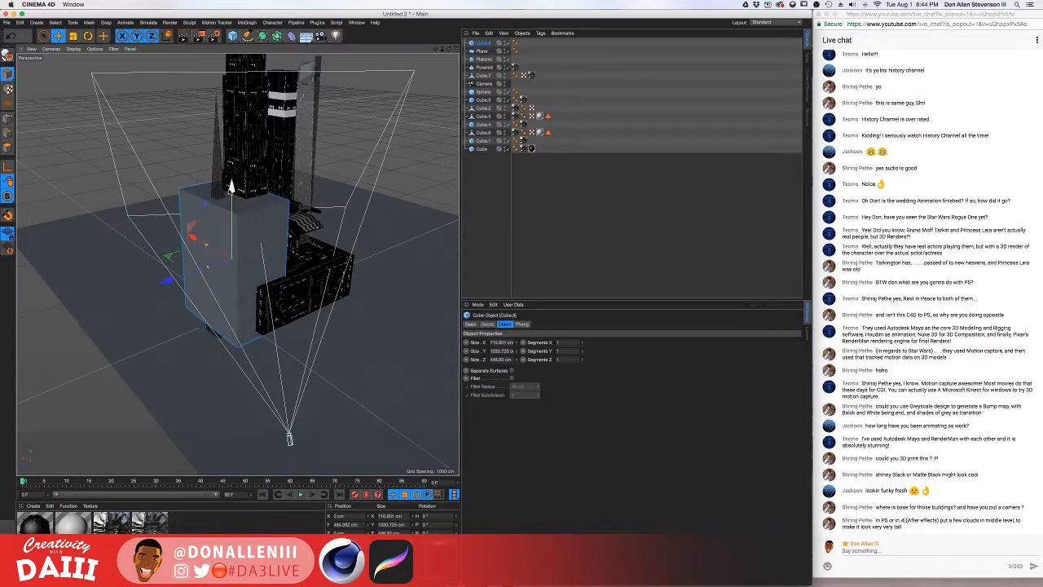
left_click_drag(232, 189, 230, 207)
left_click_drag(206, 265, 228, 274)
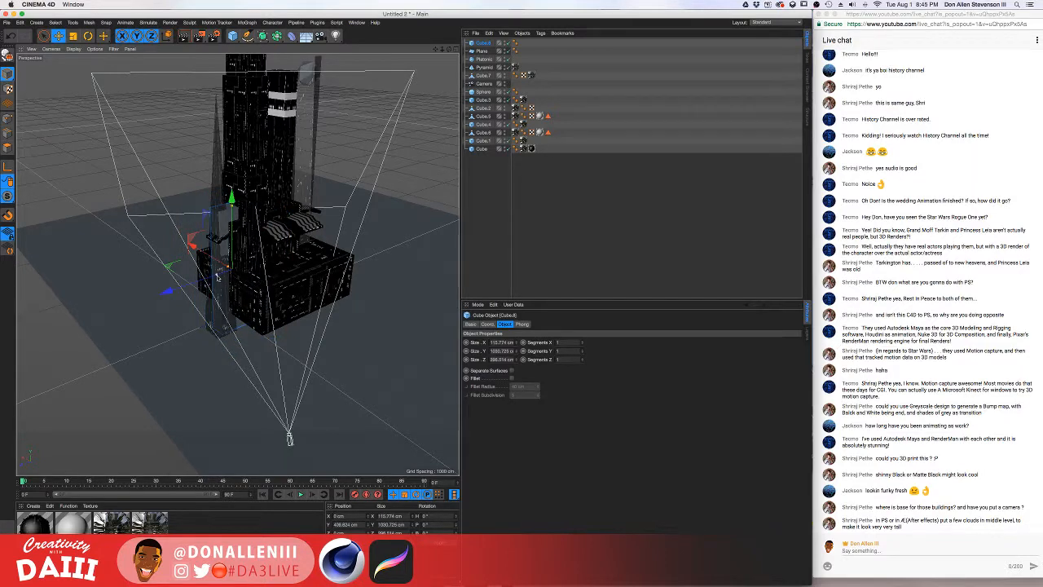
left_click_drag(217, 278, 196, 305)
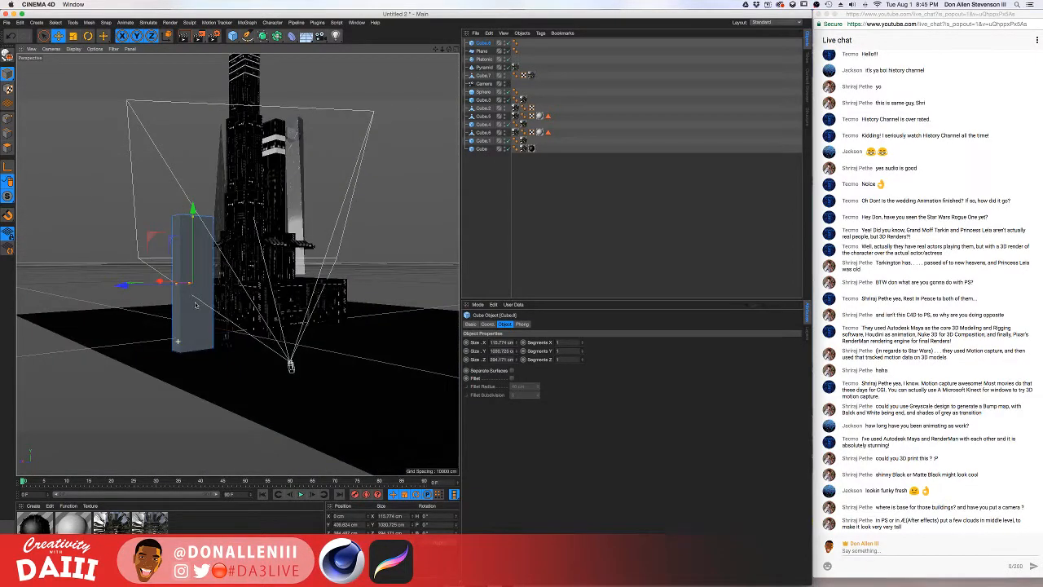
- Looking through the scene camera, reduce the new cube's height and footprint so it forms a slim tower beside the main building
left_click(507, 84)
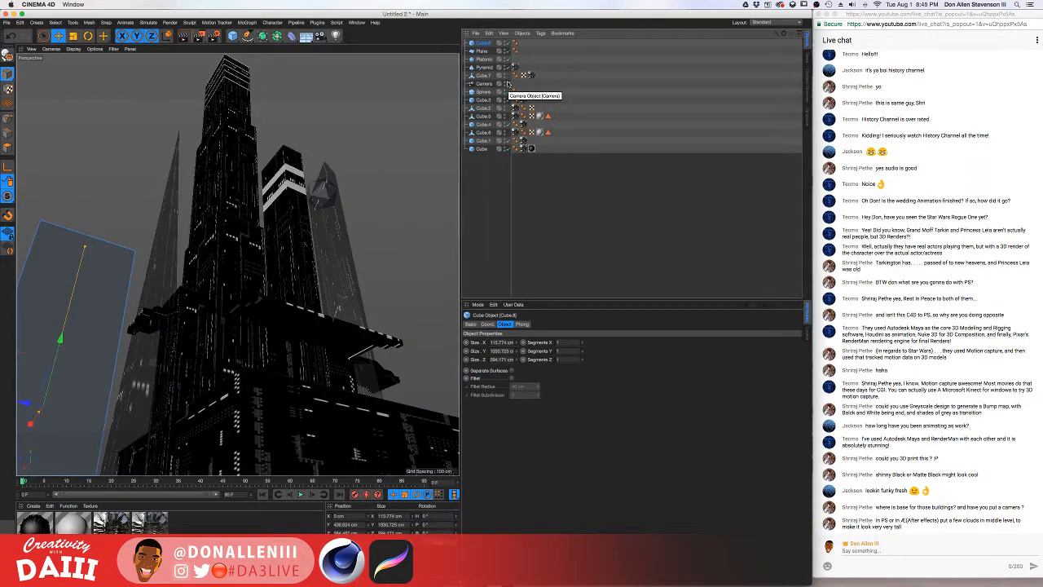
left_click(508, 84)
left_click(508, 83)
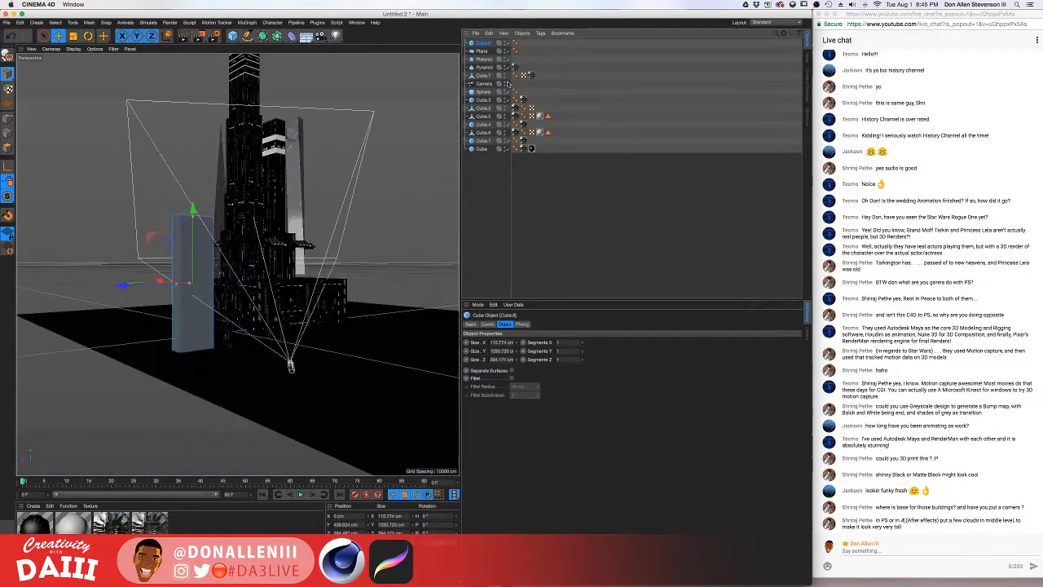
left_click(508, 84)
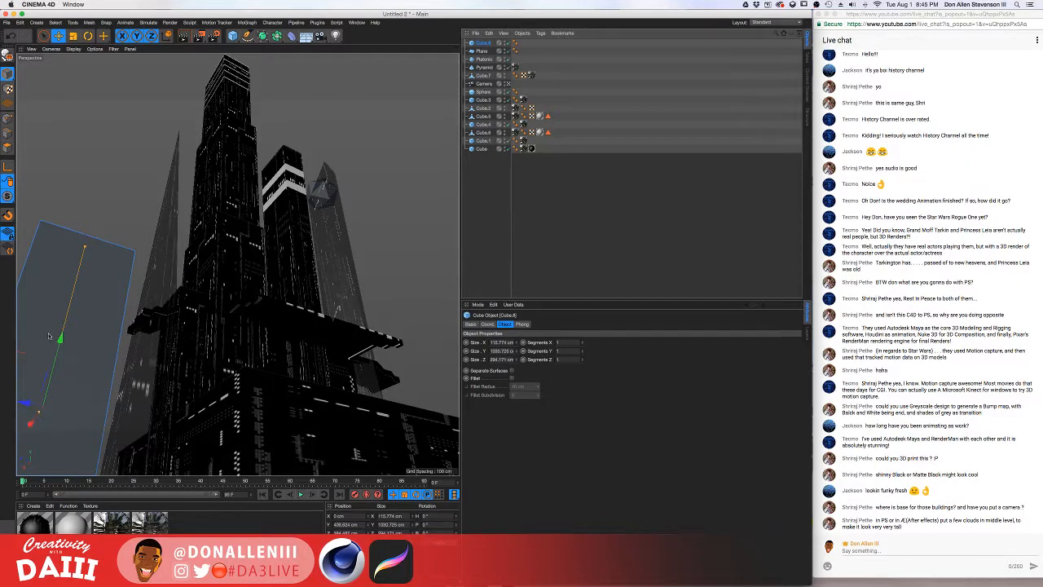
left_click_drag(29, 407, 124, 281)
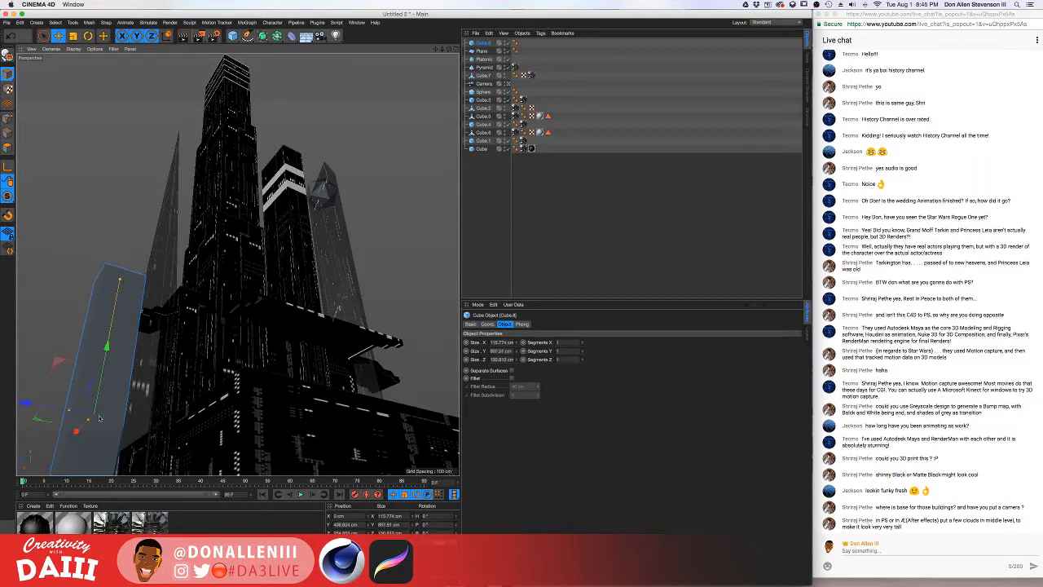
left_click_drag(89, 420, 78, 413)
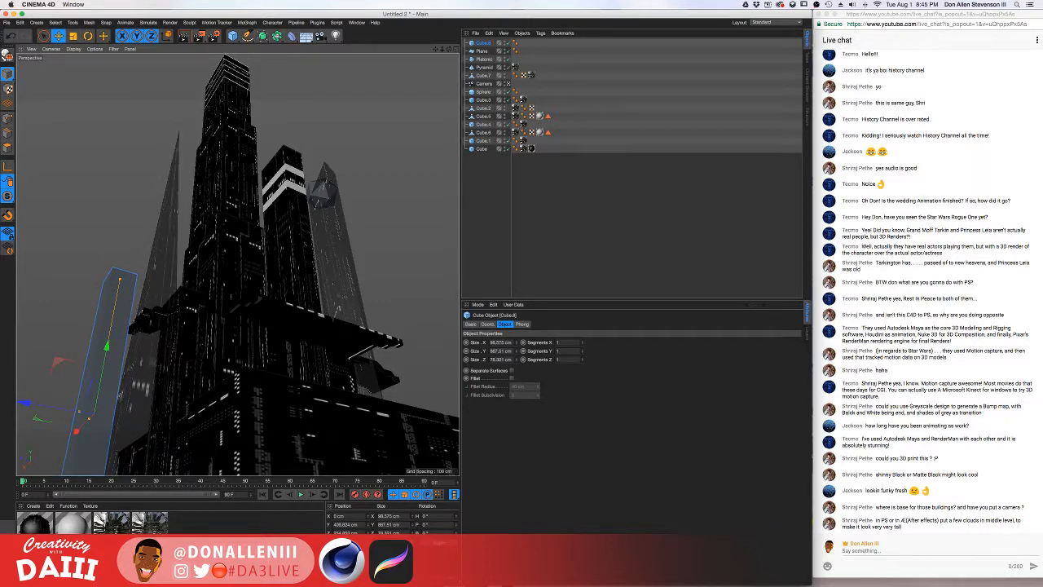
- Try the lit-window building material on the new slim cube and render a preview of the camera view
left_click_drag(128, 528, 120, 415)
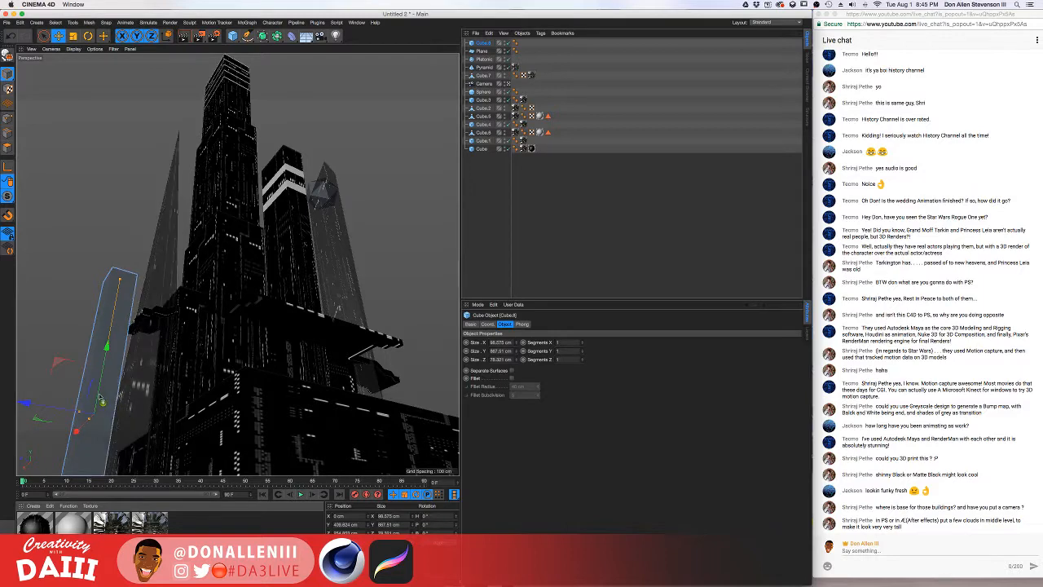
key("alt+r")
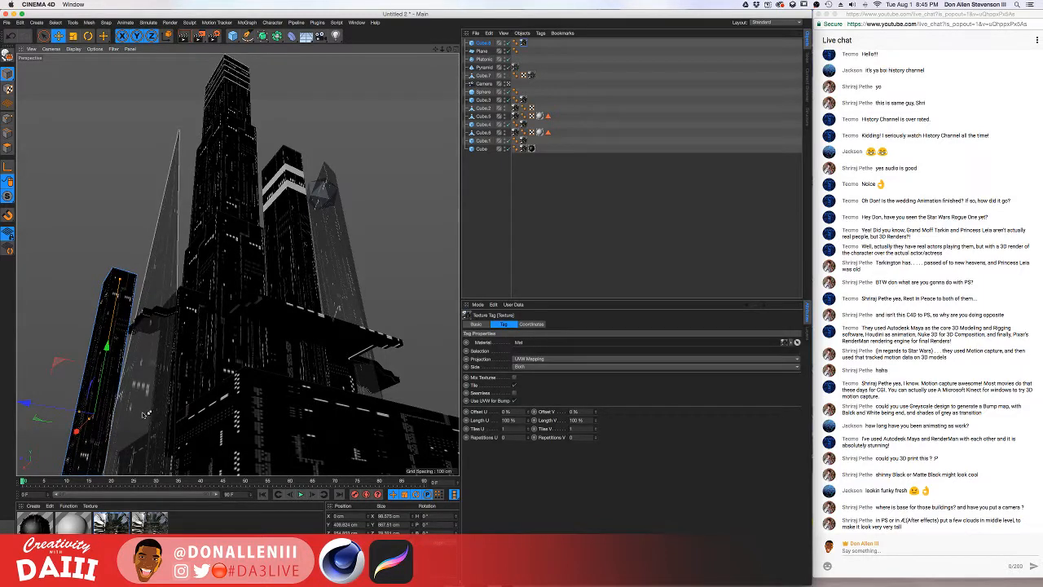
key("ctrl+r")
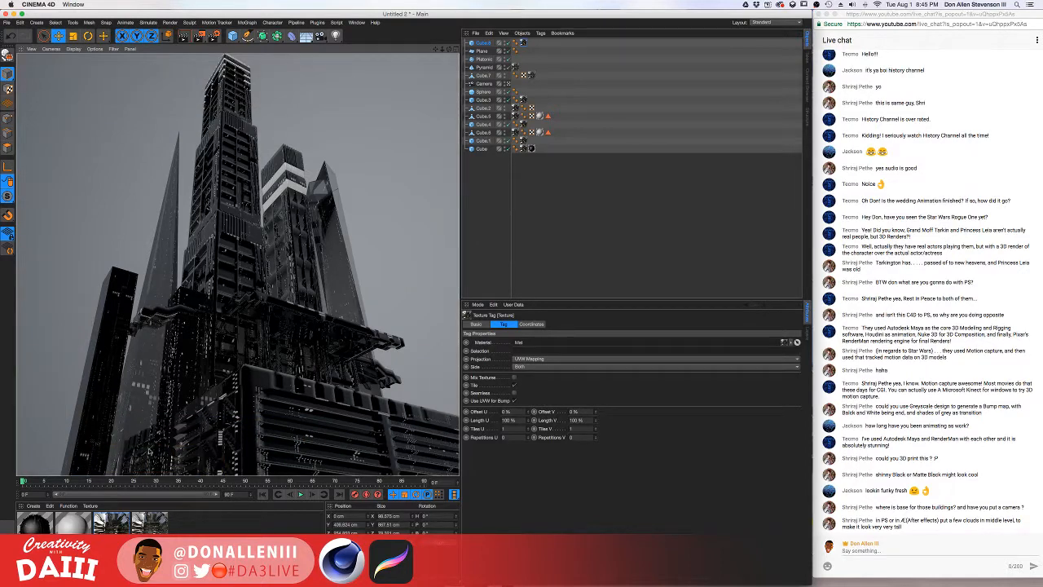
left_click(145, 464)
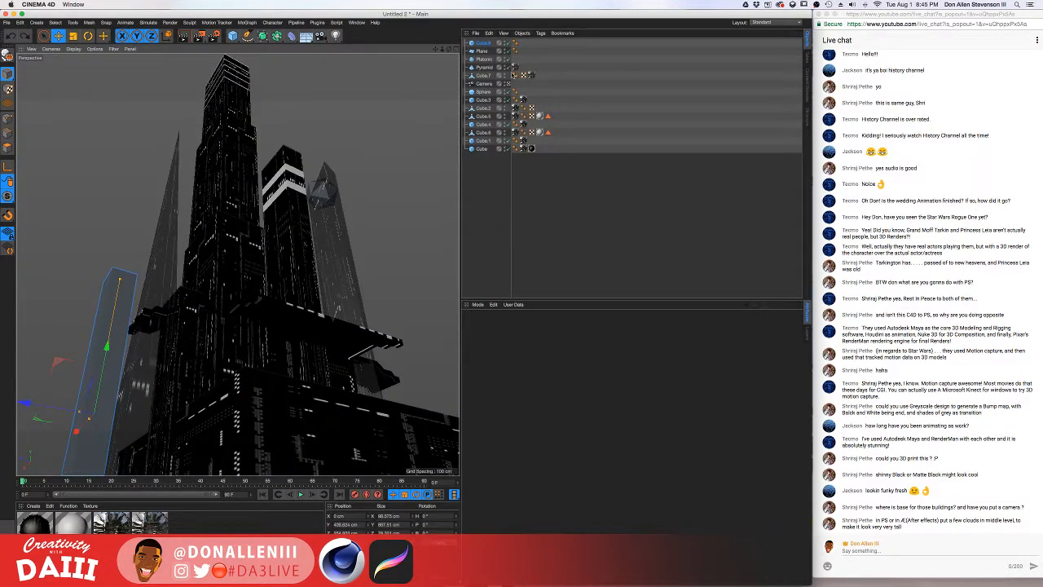
- Leave the camera view and add a MultiCloner object from the Forester plugin
key("h")
left_click(317, 22)
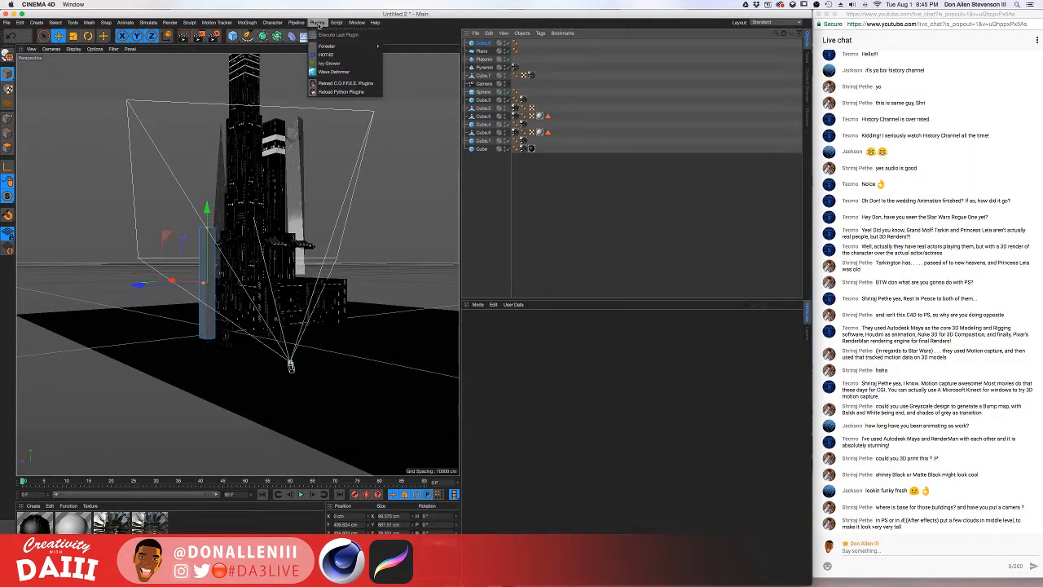
mouse_move(374, 49)
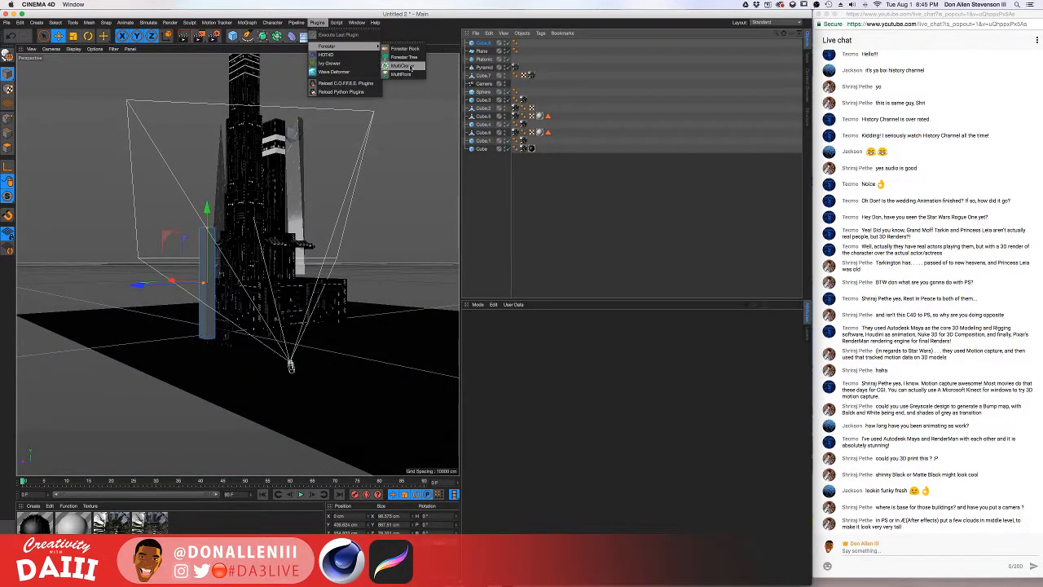
left_click(409, 68)
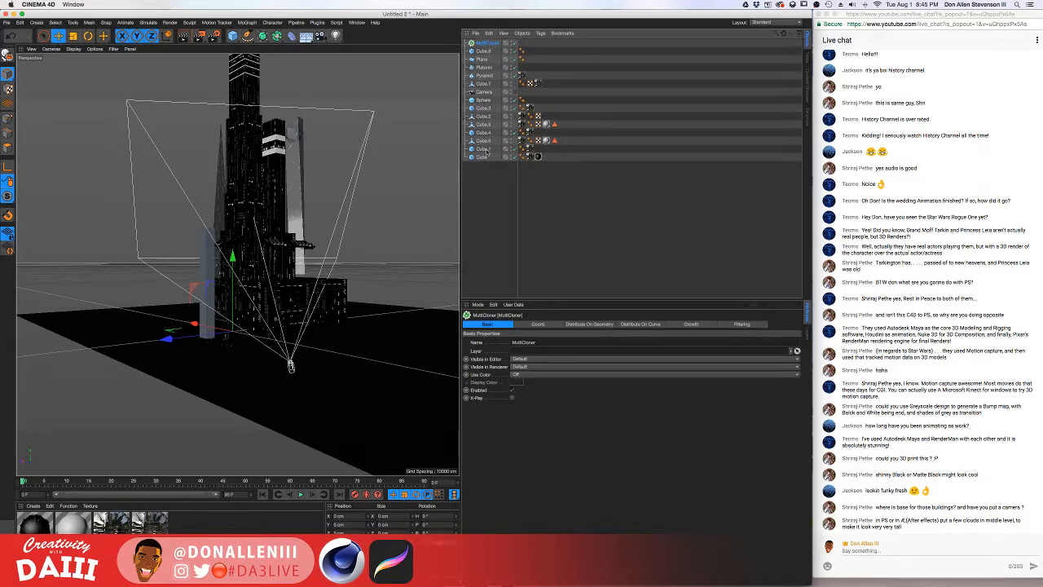
- Assign the ground plane as the MultiCloner's distribution geometry and make the new slim cube a child of the MultiCloner
left_click(529, 325)
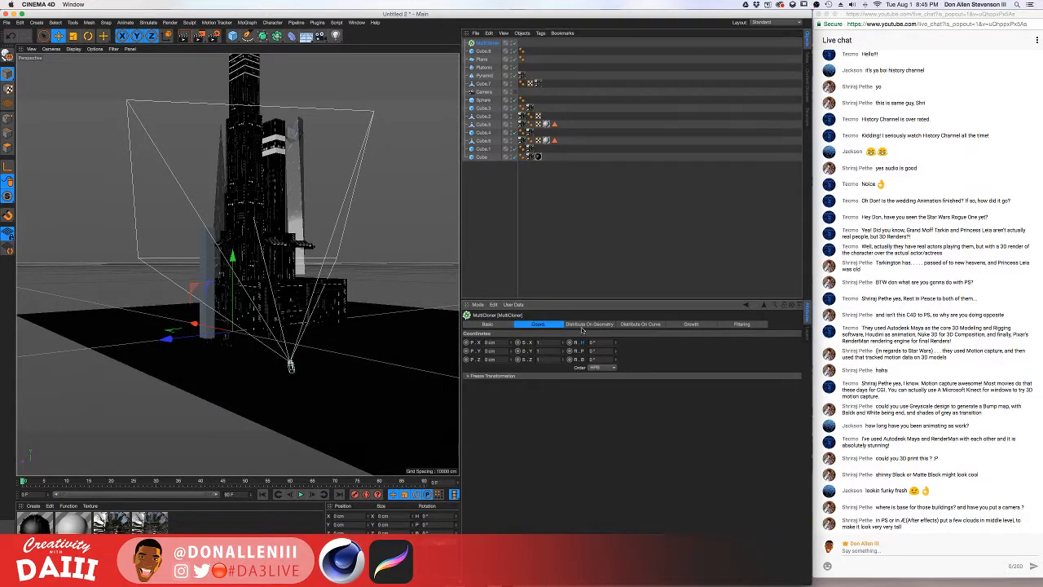
left_click(587, 324)
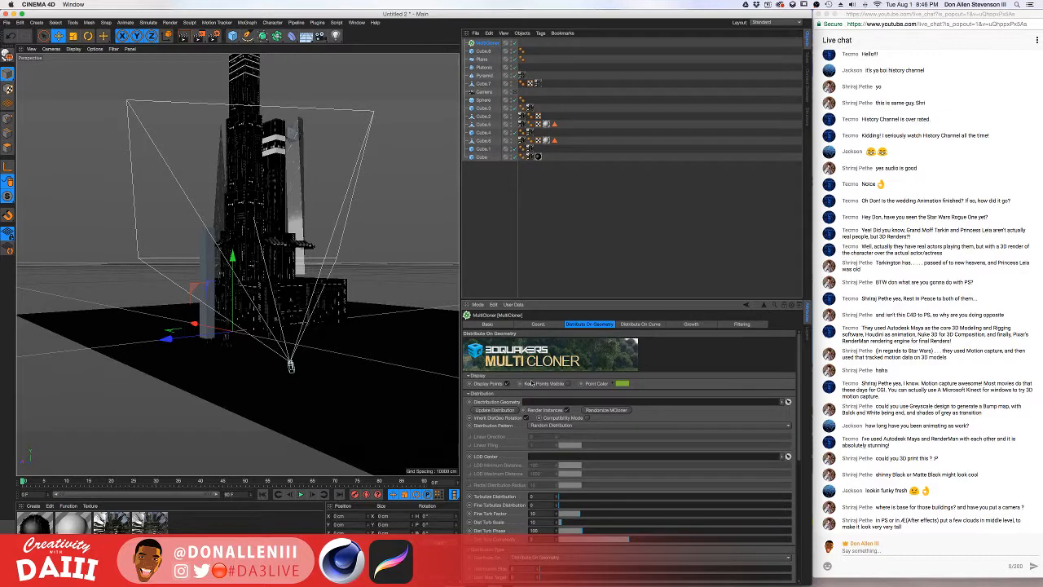
left_click_drag(482, 62, 534, 402)
left_click(486, 50)
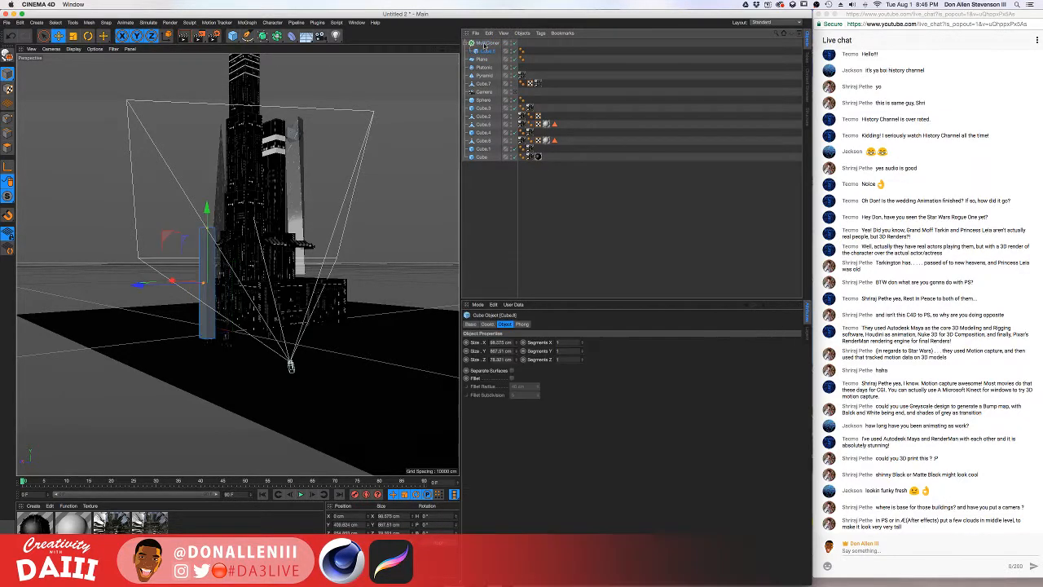
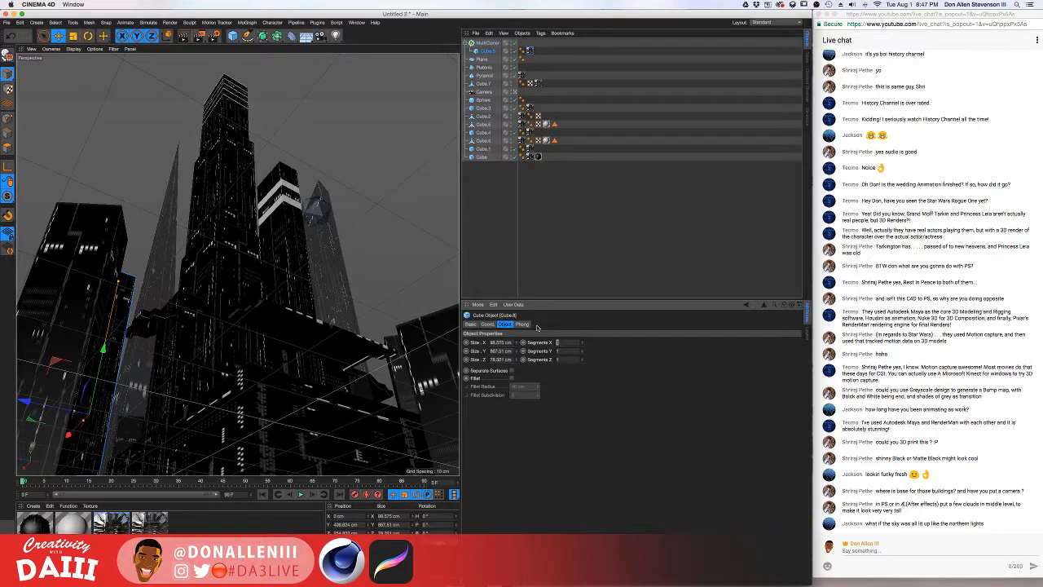
- Set the cloned cube's segments to 75 in X, Y and Z and render a preview of the view
type("75")
double_click(558, 360)
type("75")
key("super+r")
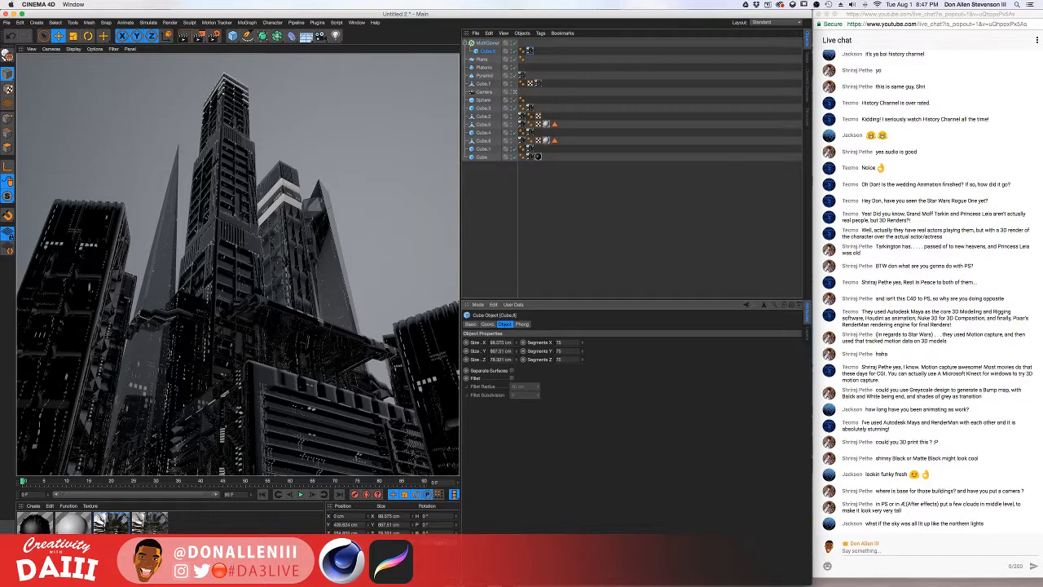
- Darken the colour channel of the building material Mat by lowering its V value to about 26%
double_click(110, 522)
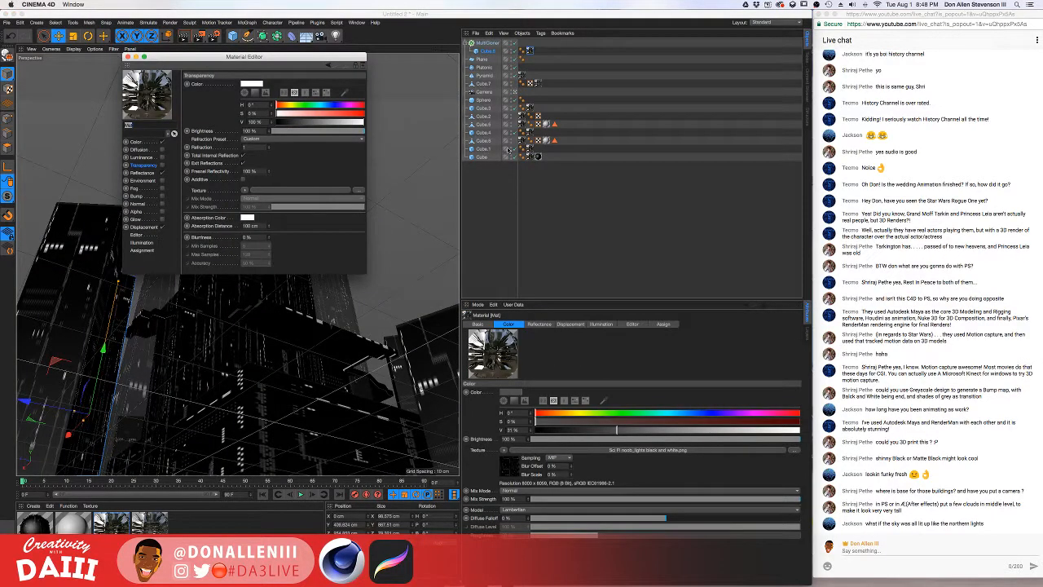
left_click(135, 142)
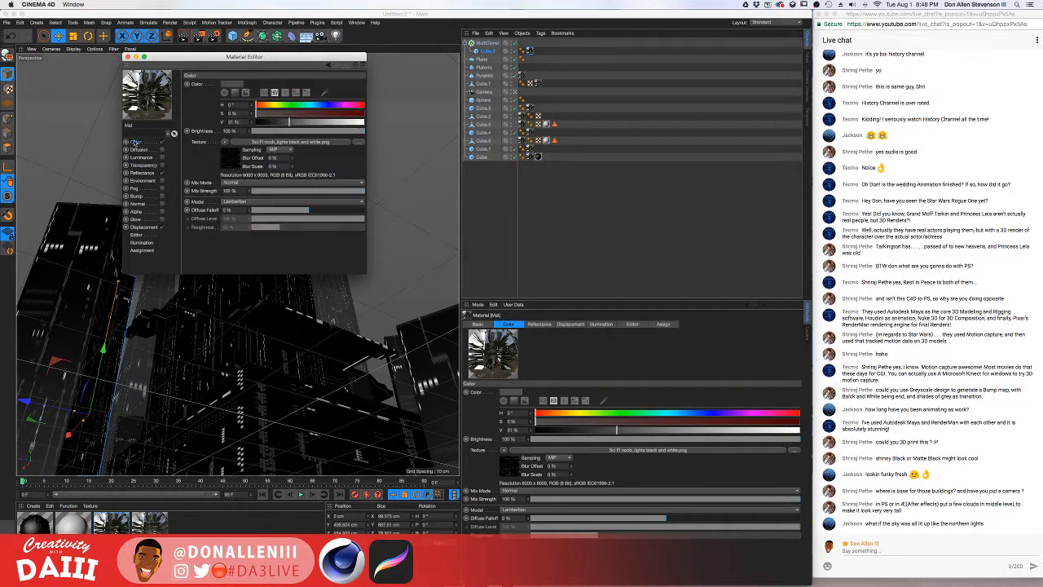
left_click_drag(301, 122, 325, 123)
left_click(283, 122)
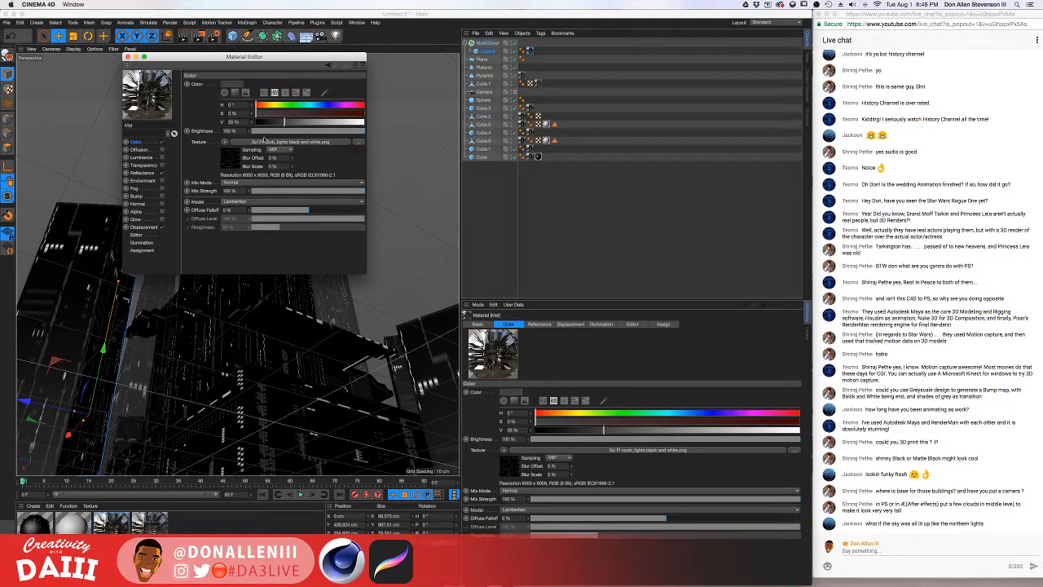
- Lower the building material's Global Reflection Brightness to 37% and close its editor after previewing the render
left_click(152, 172)
left_click_drag(330, 134, 310, 135)
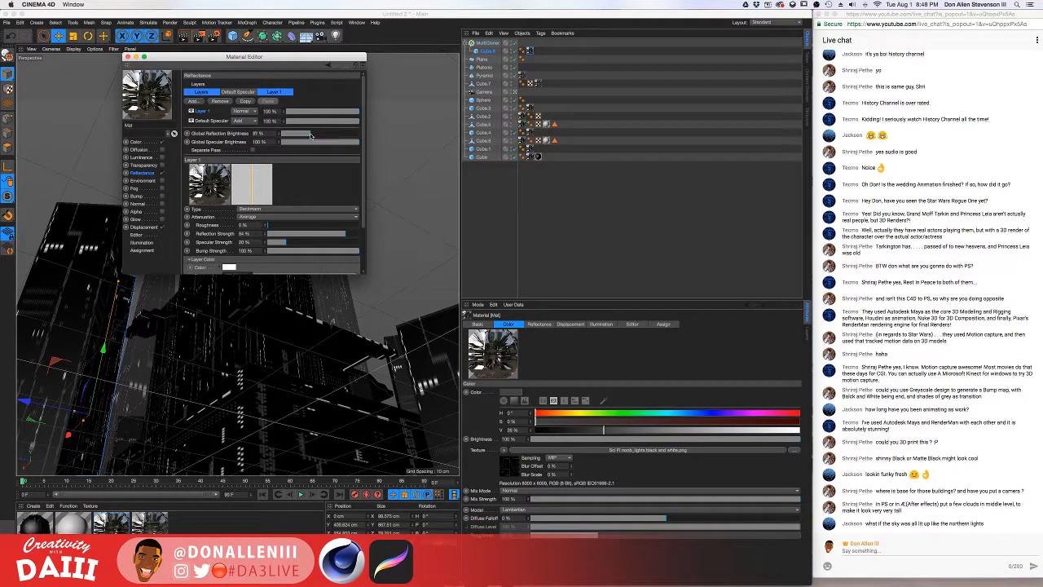
left_click_drag(240, 59, 675, 113)
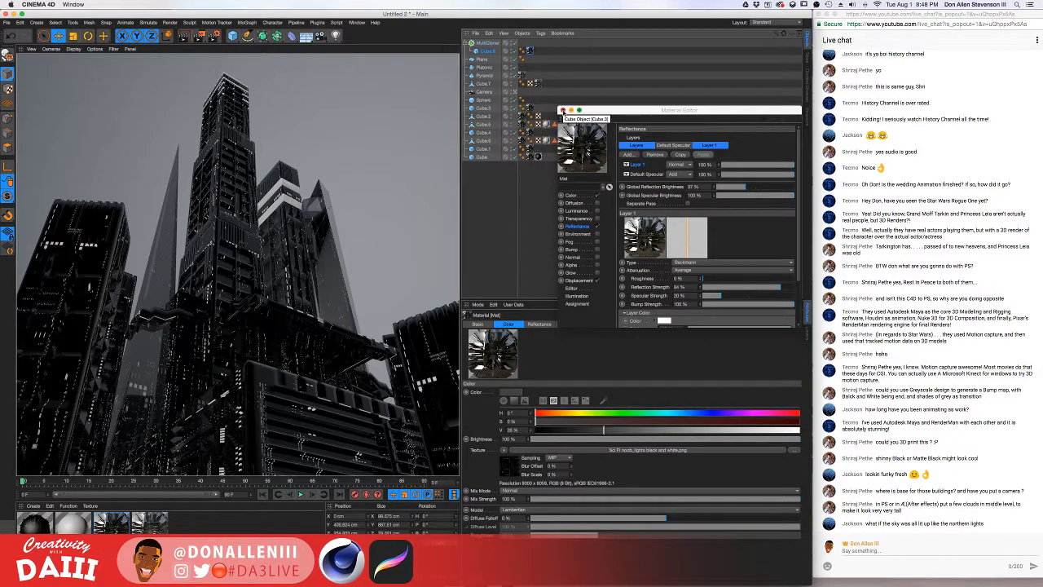
left_click(561, 110)
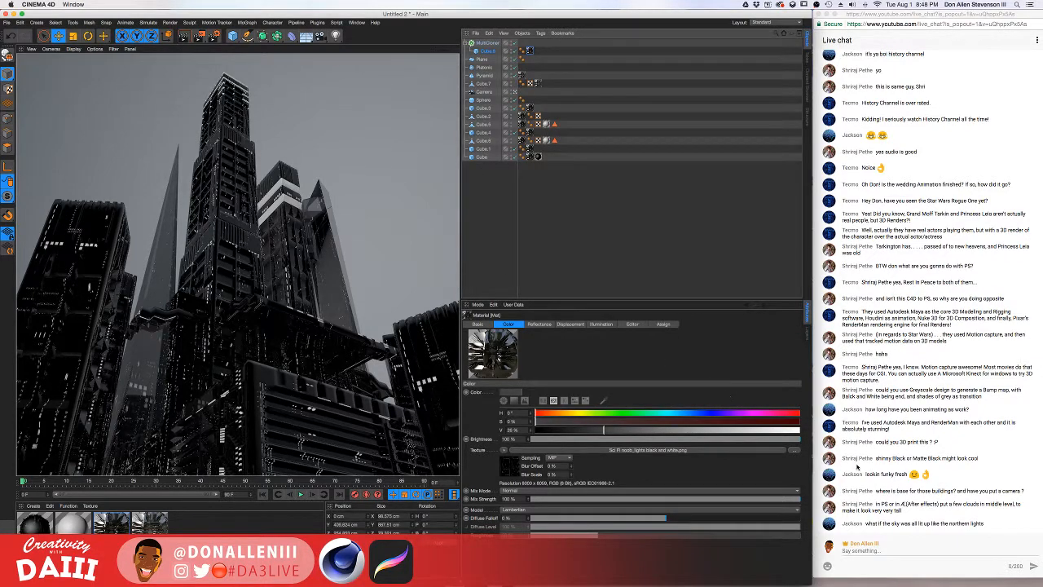
- Switch to the Chrome window on Desktop 2 and bring up the Google results page for "sci fi building"
key("ctrl+Up")
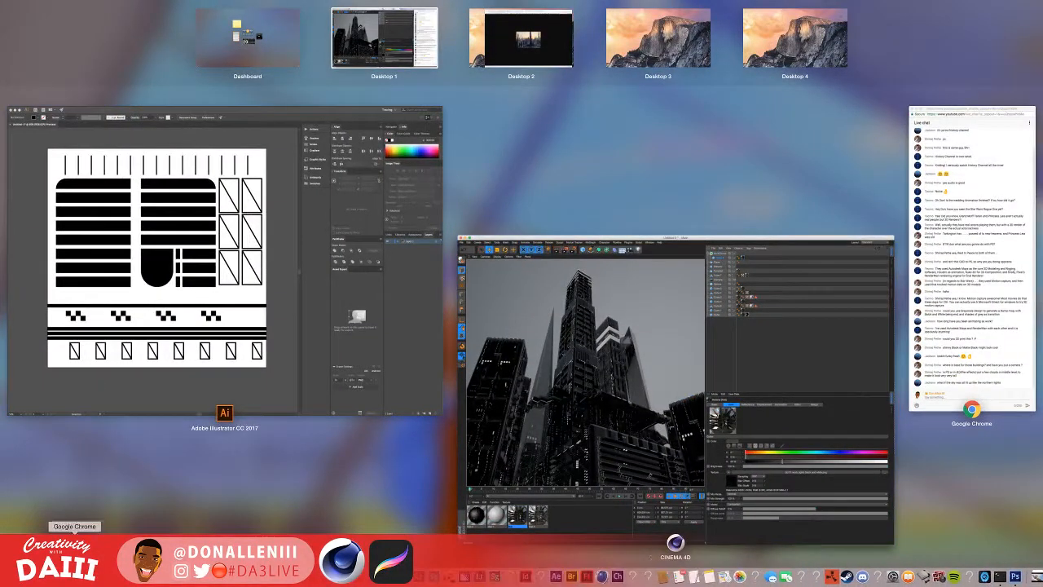
left_click(76, 563)
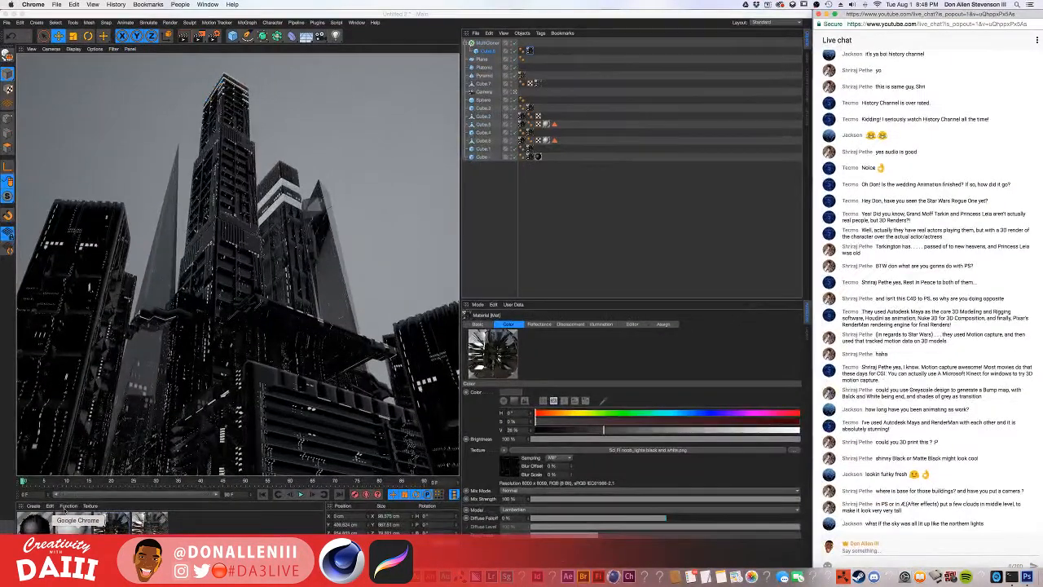
key("ctrl+Up")
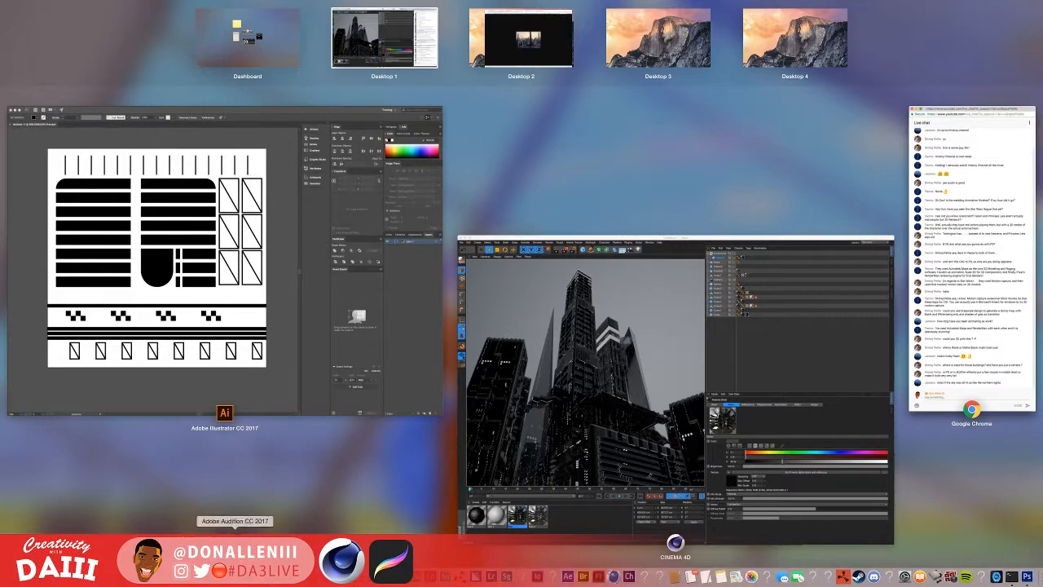
left_click(537, 60)
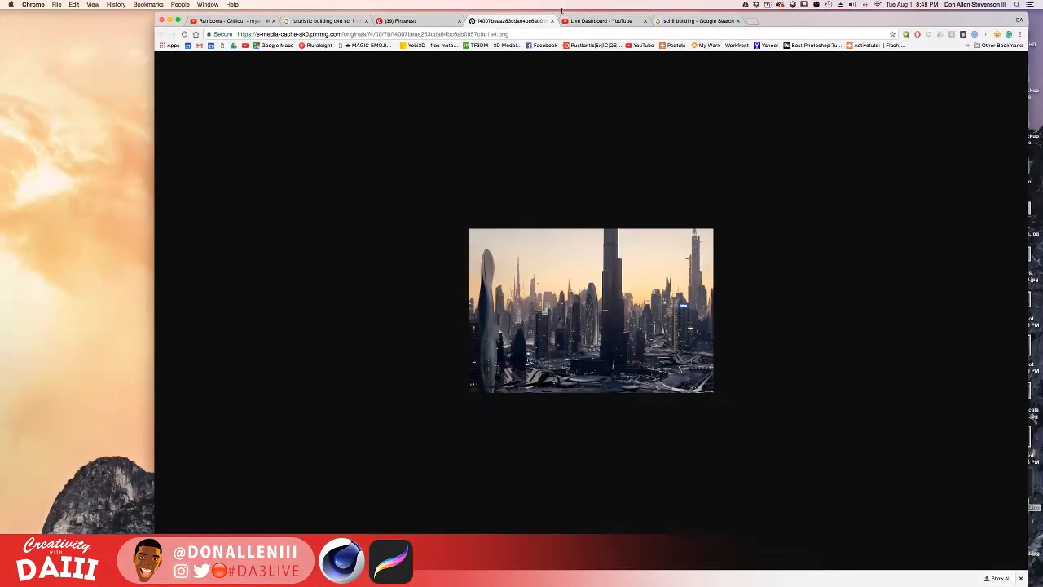
key("ctrl+Tab")
left_click(428, 21)
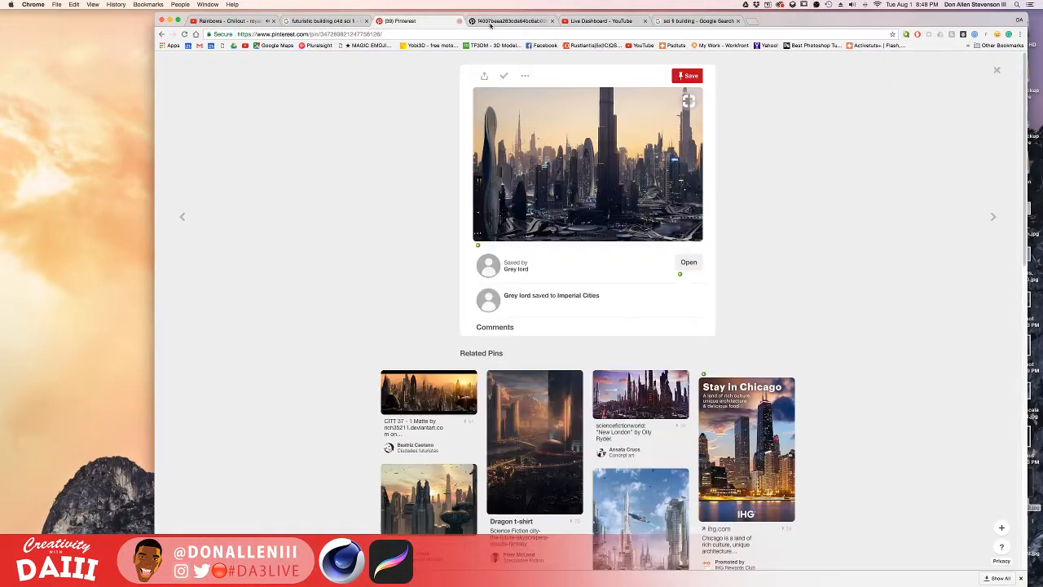
left_click(585, 20)
left_click(678, 20)
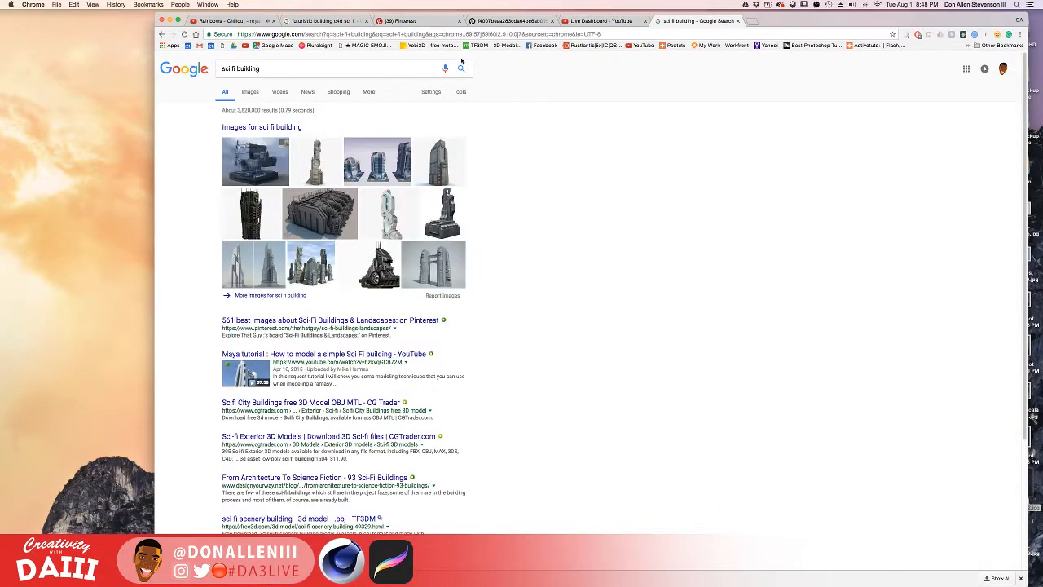
- Search Google for "amazon logo vector"
left_click(346, 74)
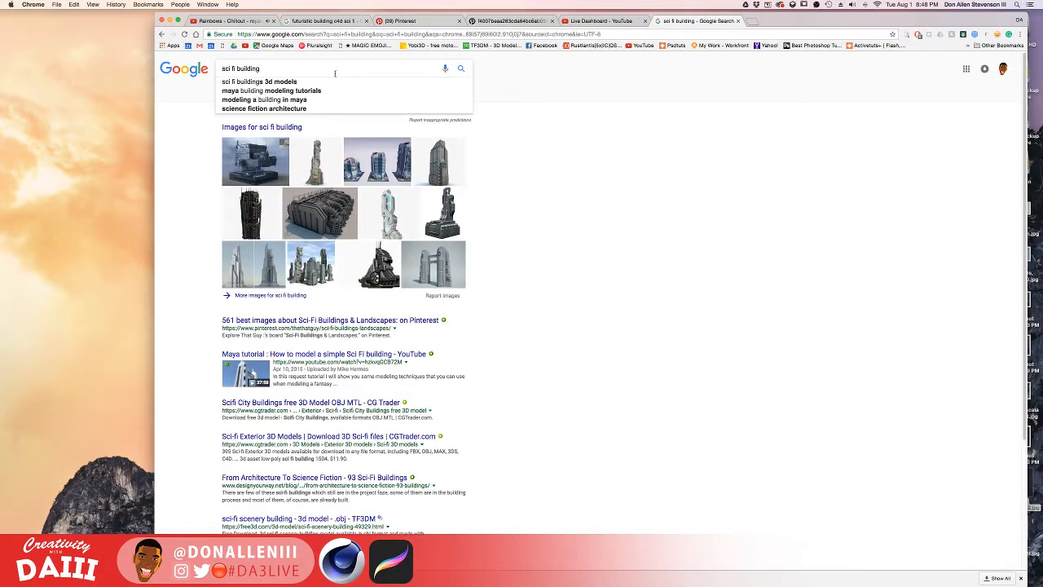
key("super+a")
type("amazon")
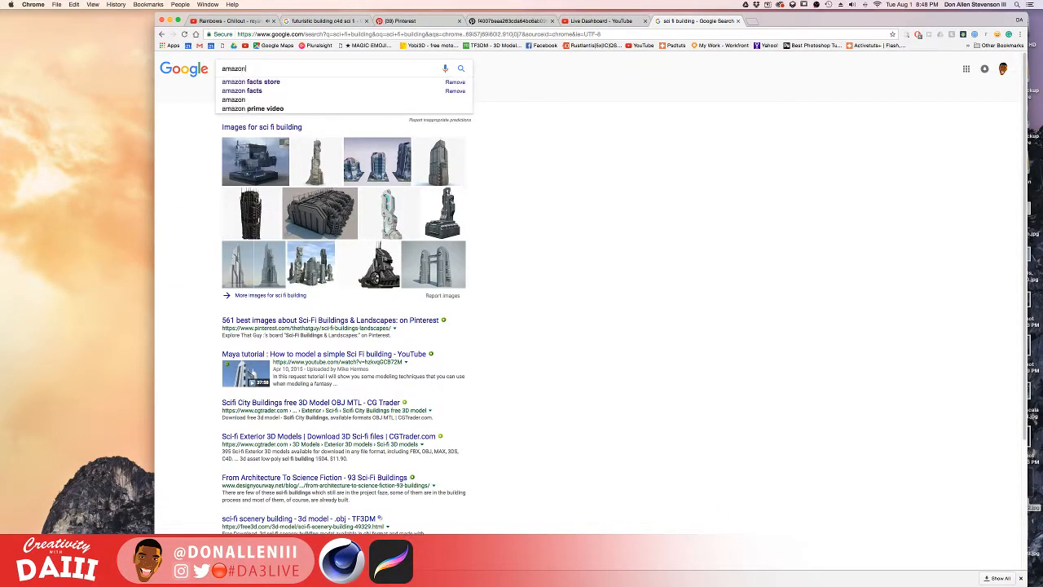
key("Return")
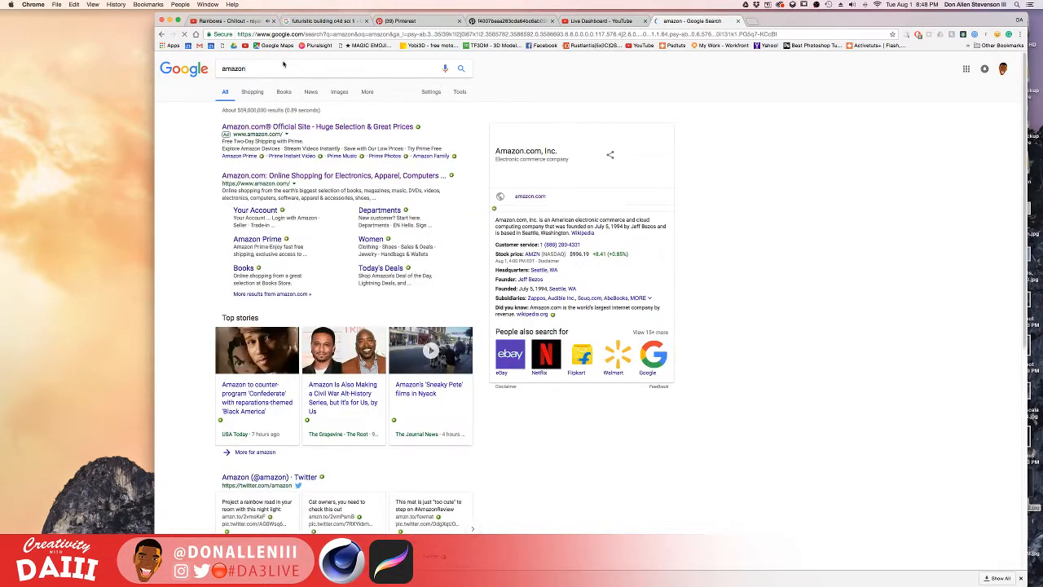
type("logo")
key("Return")
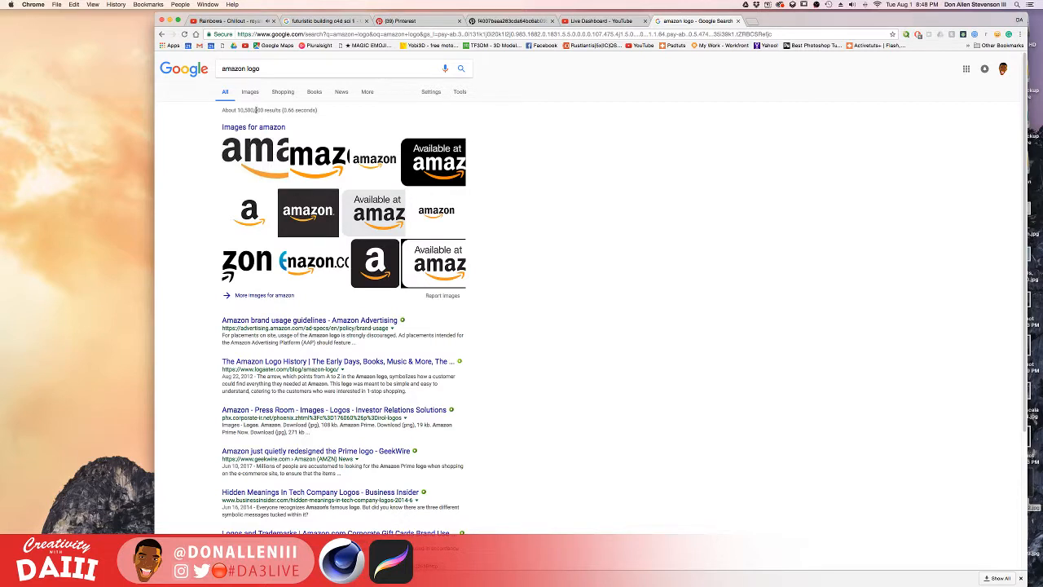
left_click(279, 68)
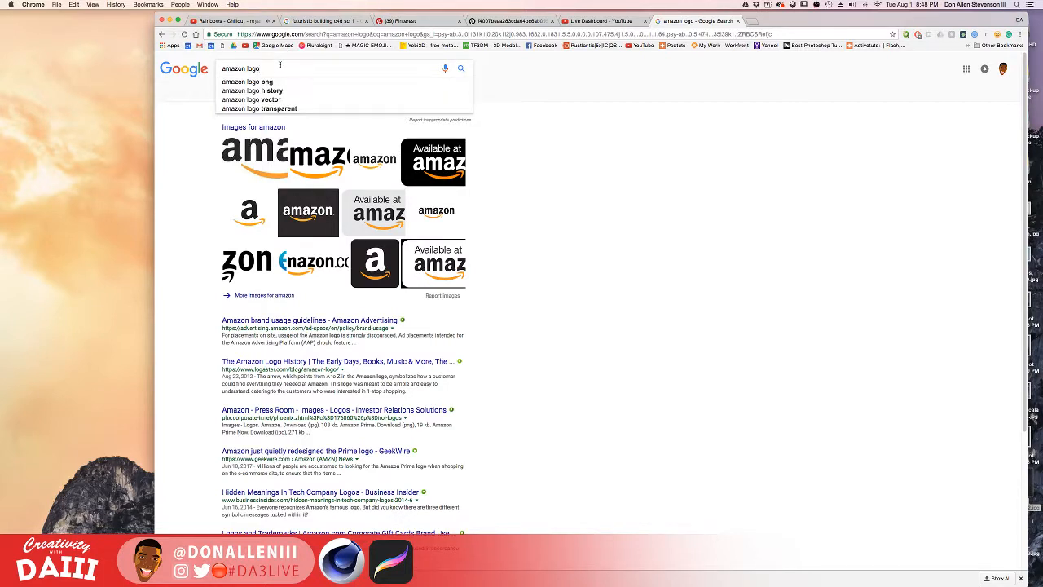
left_click(289, 100)
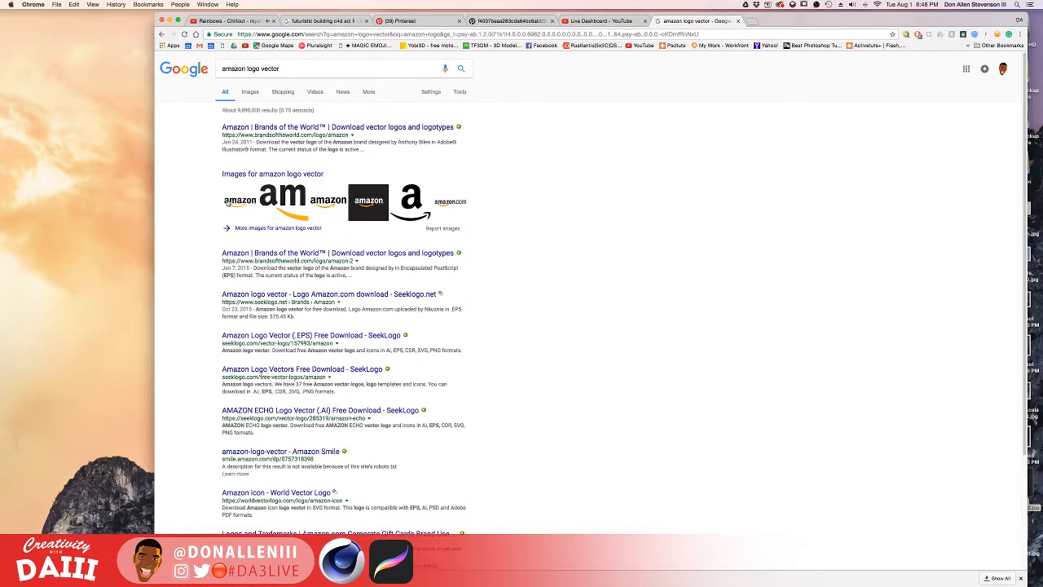
- Open the first Amazon logo image result at full size and save it as amazon-logo-preview.png in Downloads
left_click(229, 203)
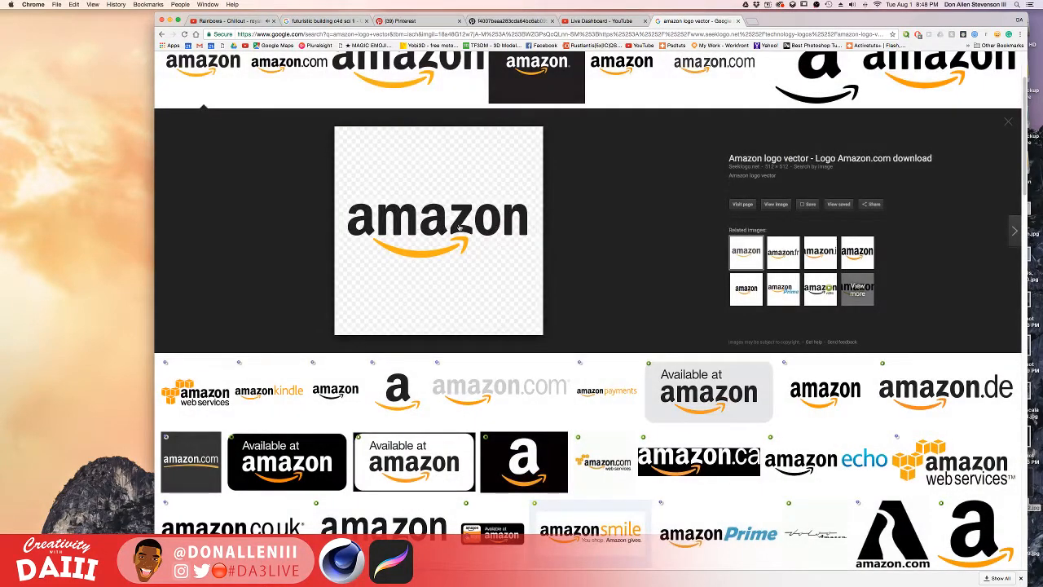
left_click(775, 204)
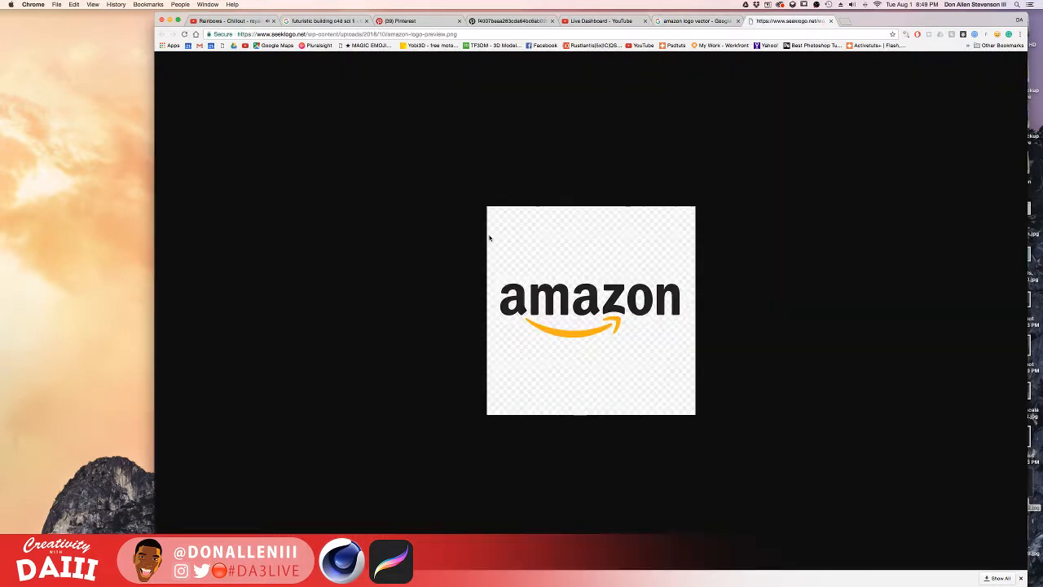
right_click(570, 307)
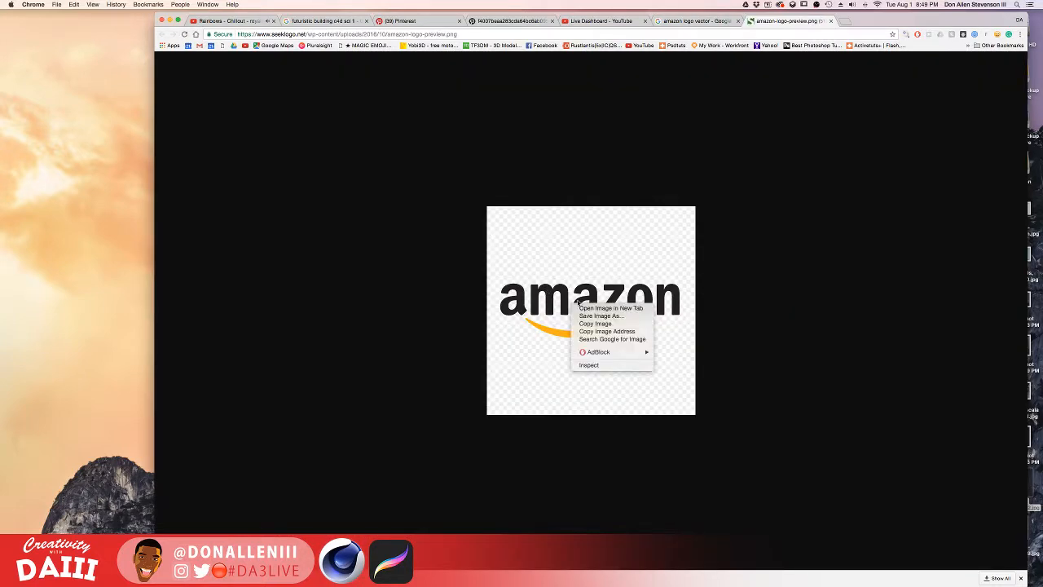
left_click(612, 316)
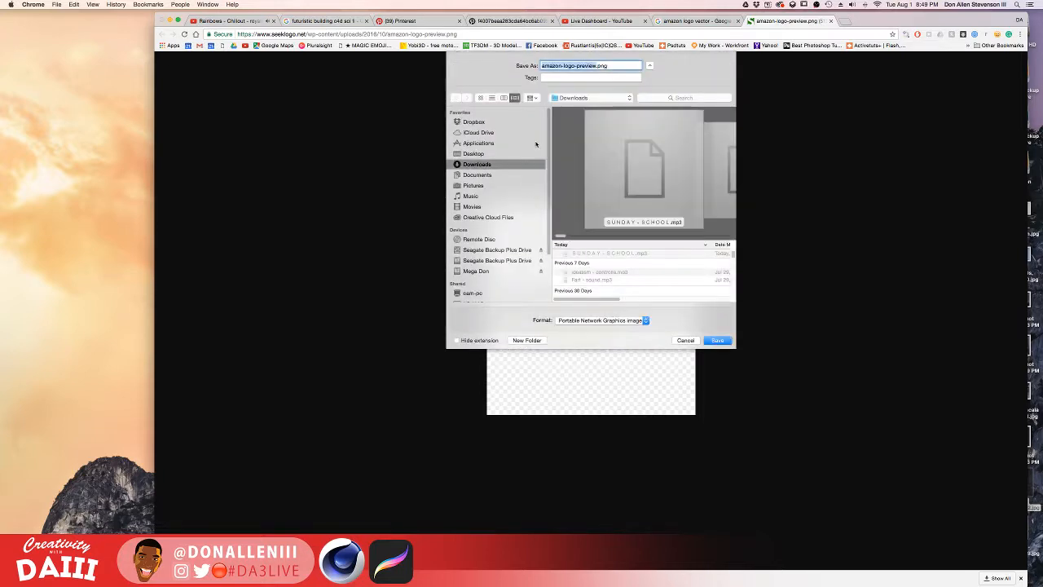
left_click(717, 341)
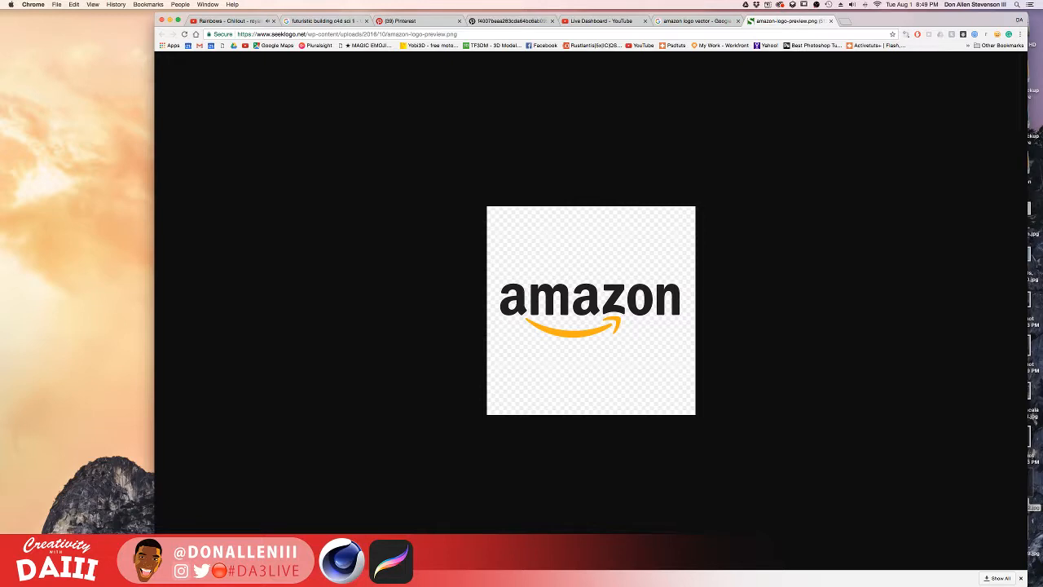
- Show the Downloads folder in Finder and select amazon-logo-preview.png
left_click(254, 568)
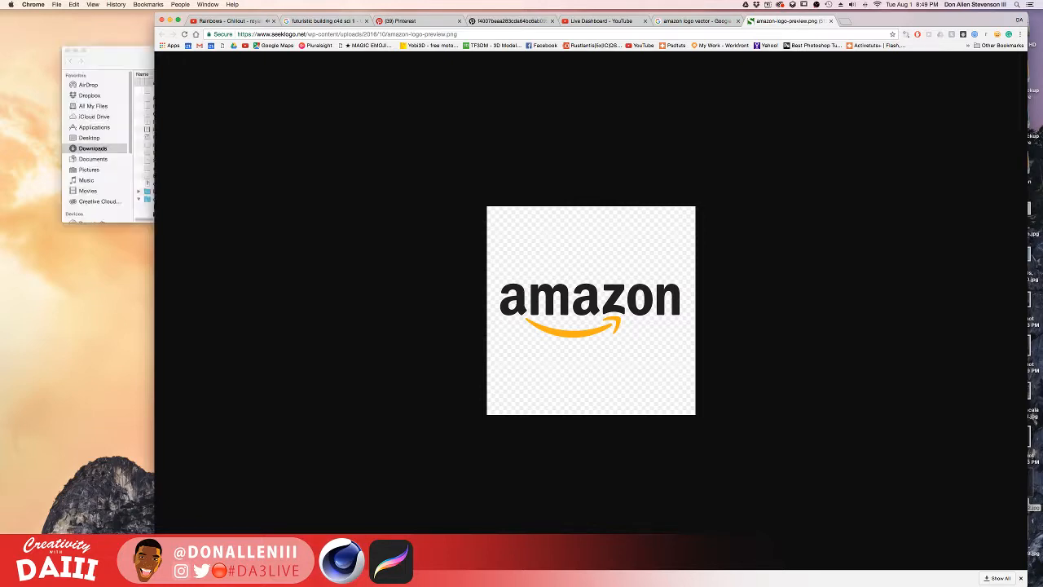
right_click(175, 84)
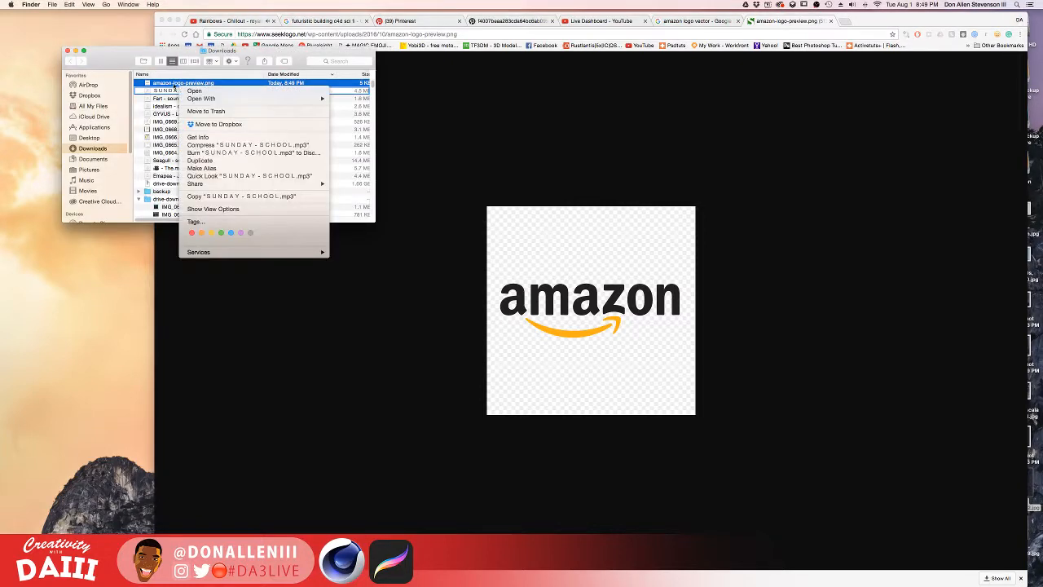
key("Escape")
right_click(174, 84)
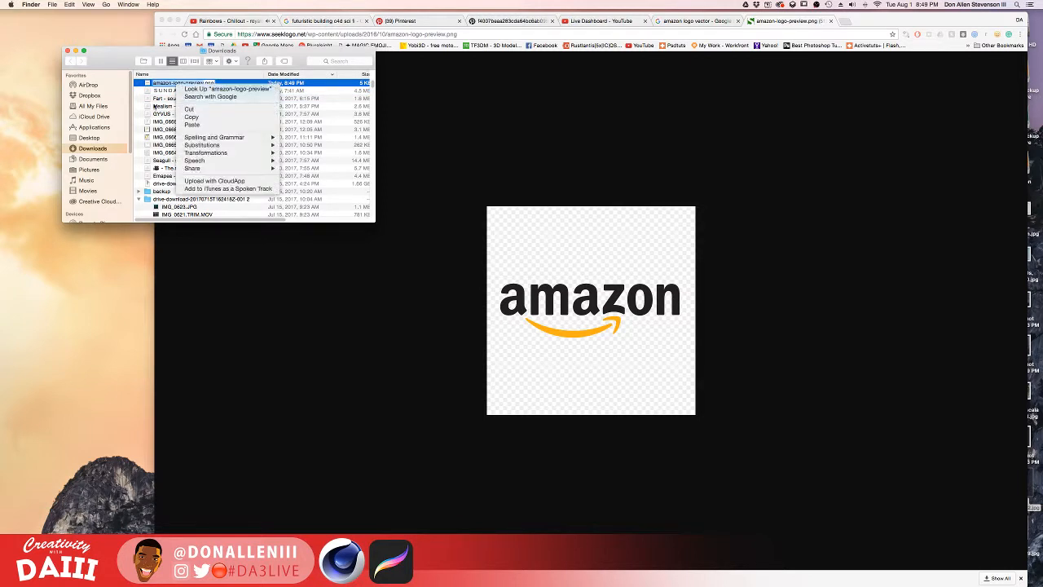
key("Escape")
left_click(164, 92)
left_click(163, 84)
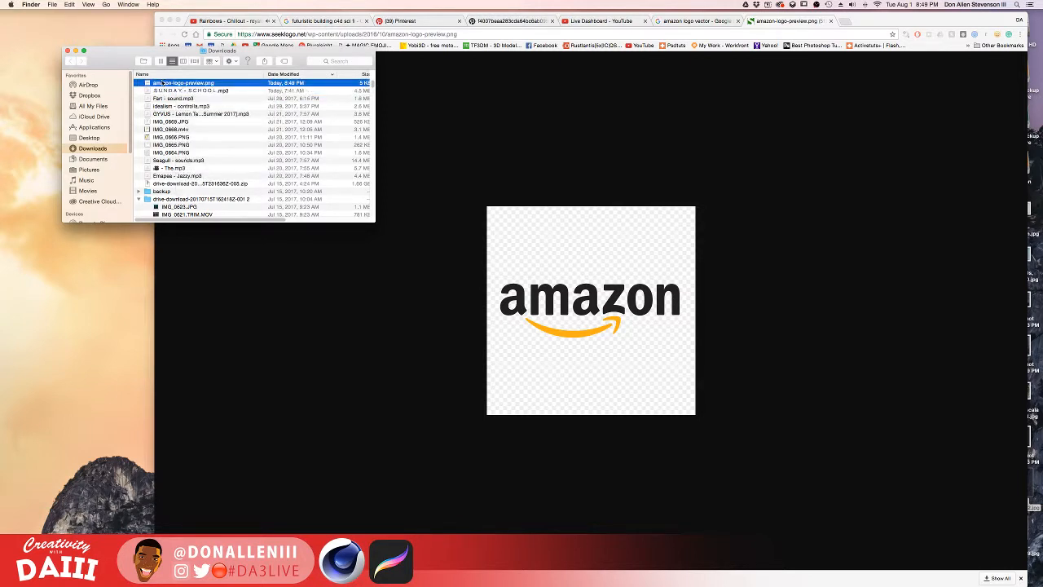
right_click(163, 83)
mouse_move(282, 92)
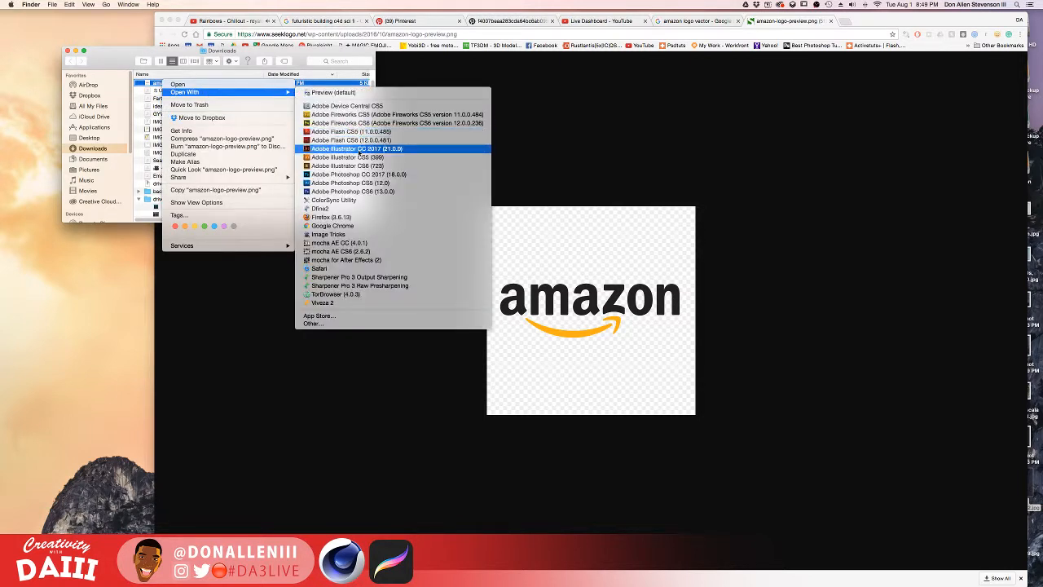
left_click(354, 166)
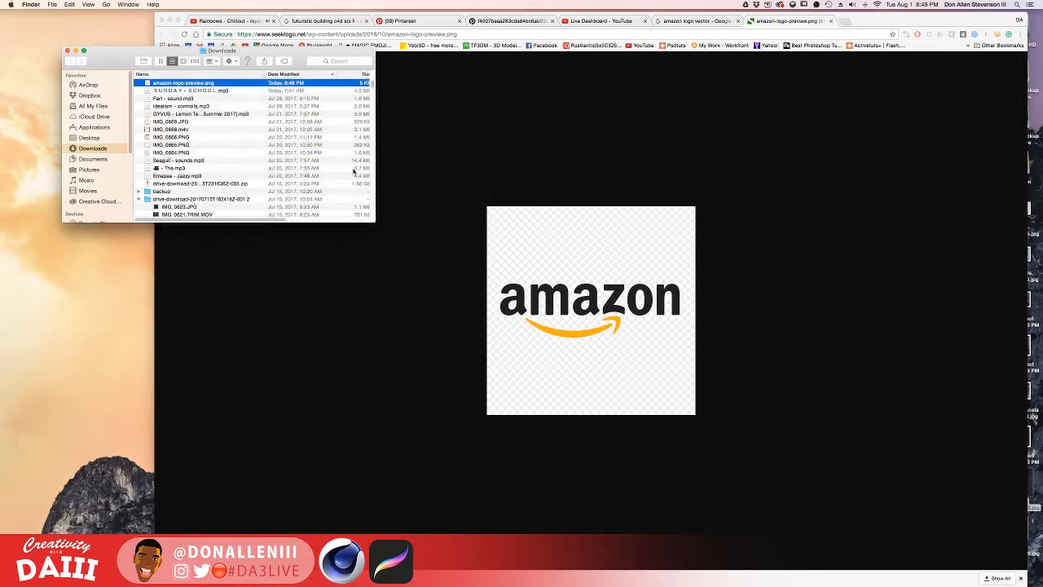
mouse_move(57, 580)
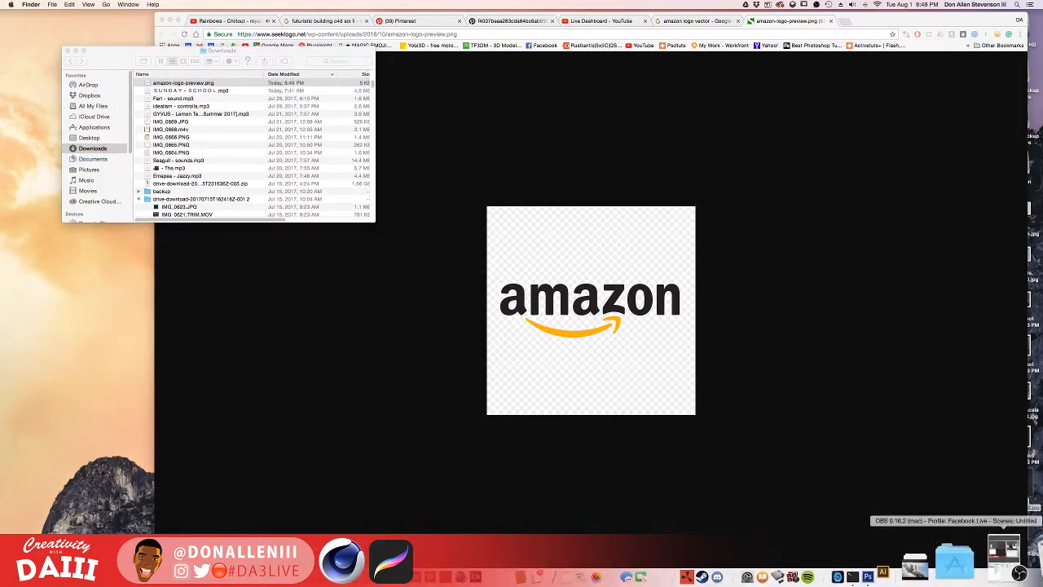
right_click(957, 560)
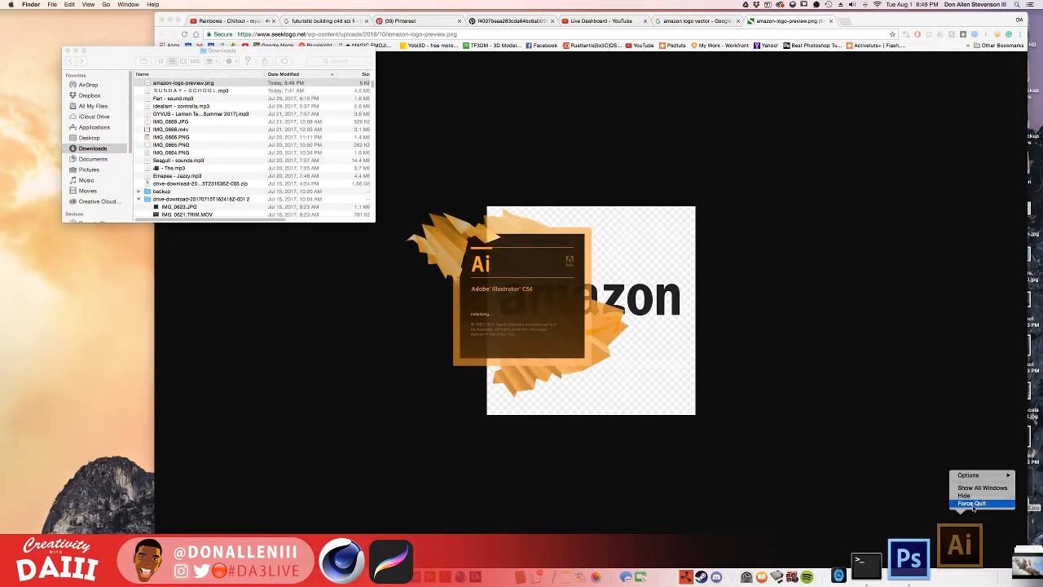
left_click(972, 504)
- Open amazon-logo-preview.png from the Downloads folder in Adobe Illustrator CC 2017
left_click(211, 98)
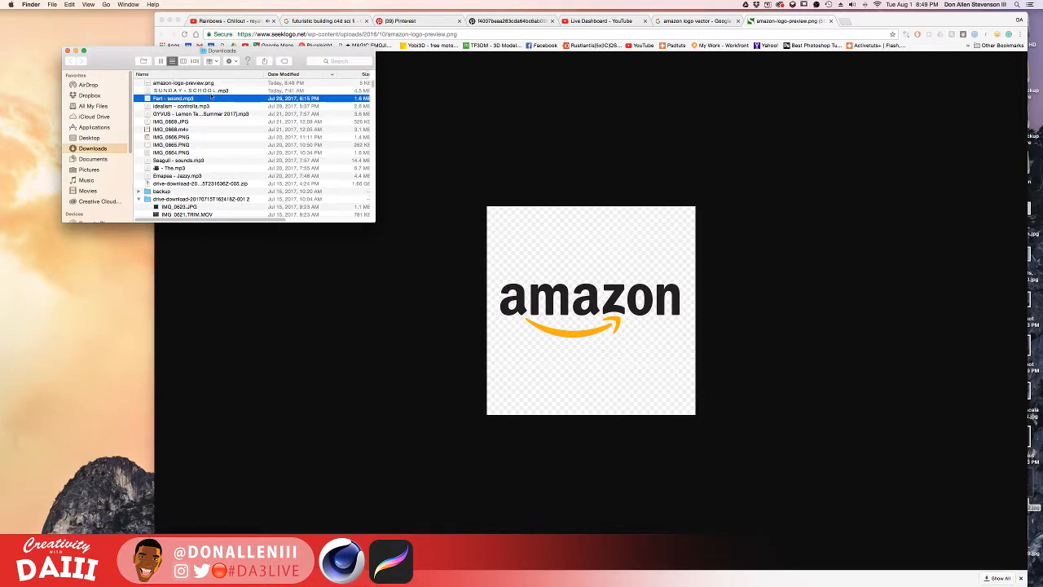
left_click(206, 84)
right_click(206, 84)
mouse_move(269, 93)
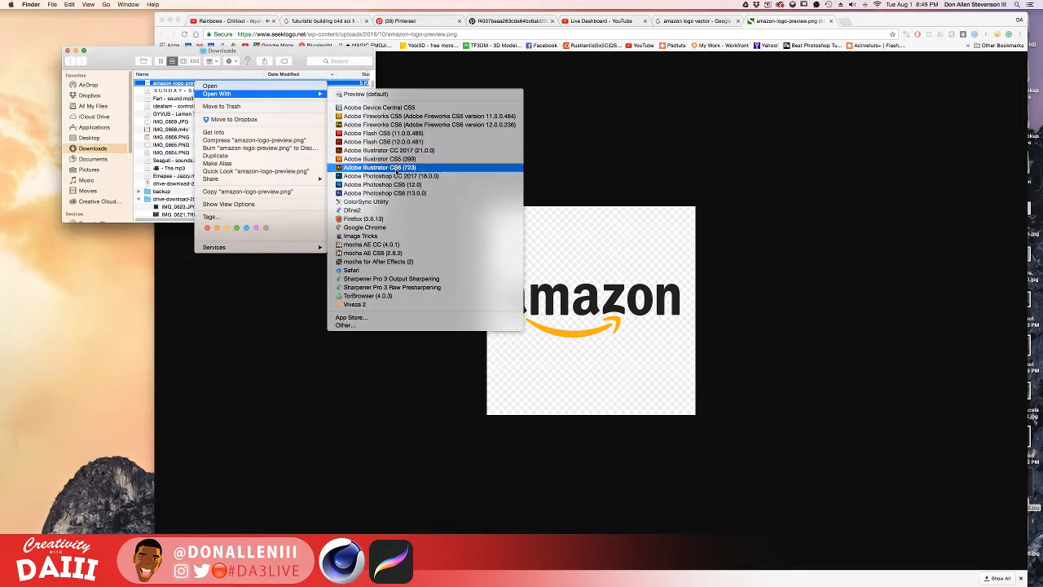
left_click(404, 151)
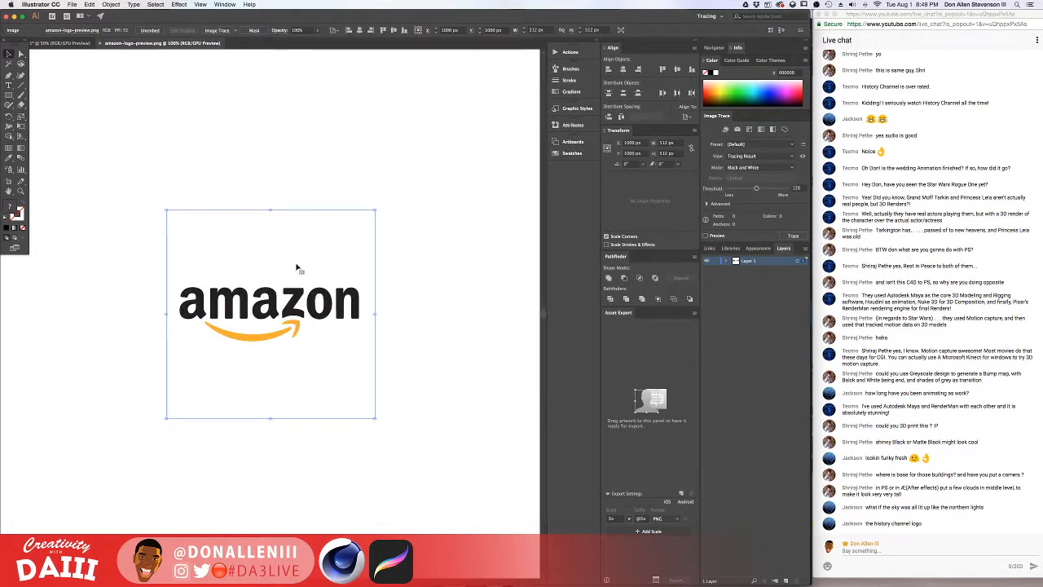
- Add a new layer above the logo's layer and shift the Amazon logo image sideways to X 962 px
key("ctrl+1")
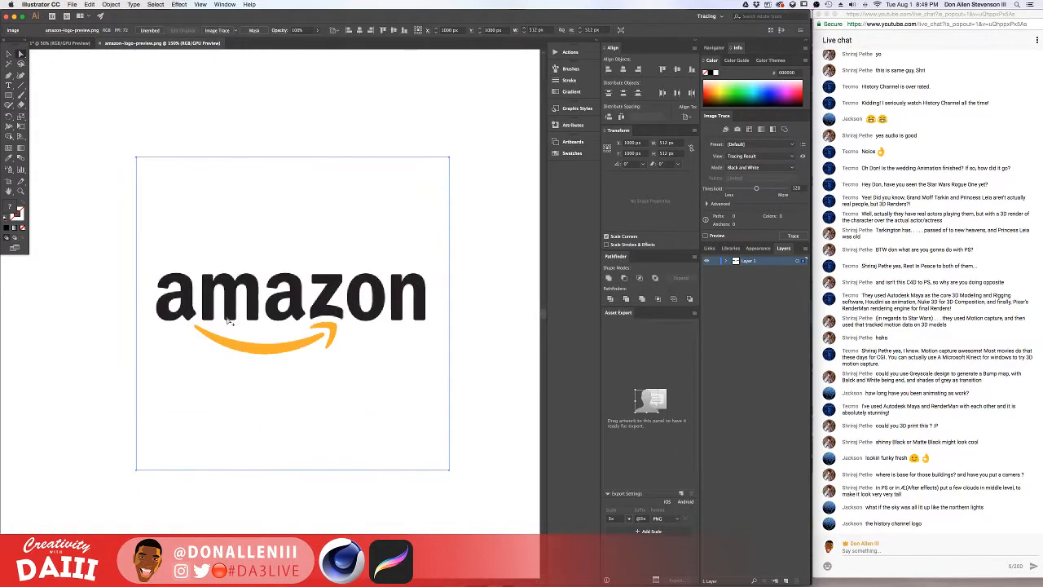
scroll(302, 314, "down", 1, "alt")
left_click_drag(362, 306, 322, 226)
key("super+z")
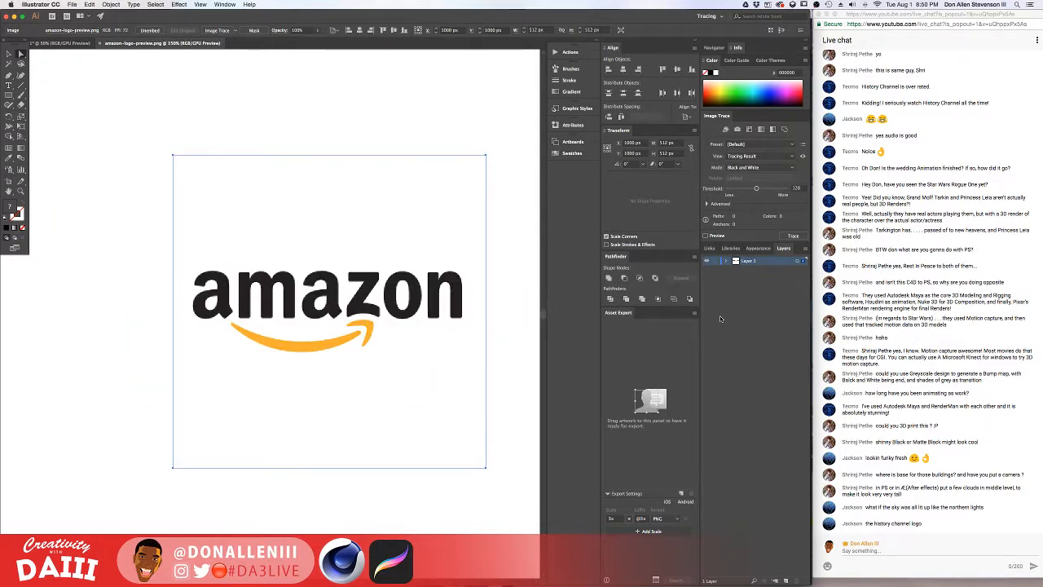
left_click(785, 580)
left_click(748, 269)
key("super+v")
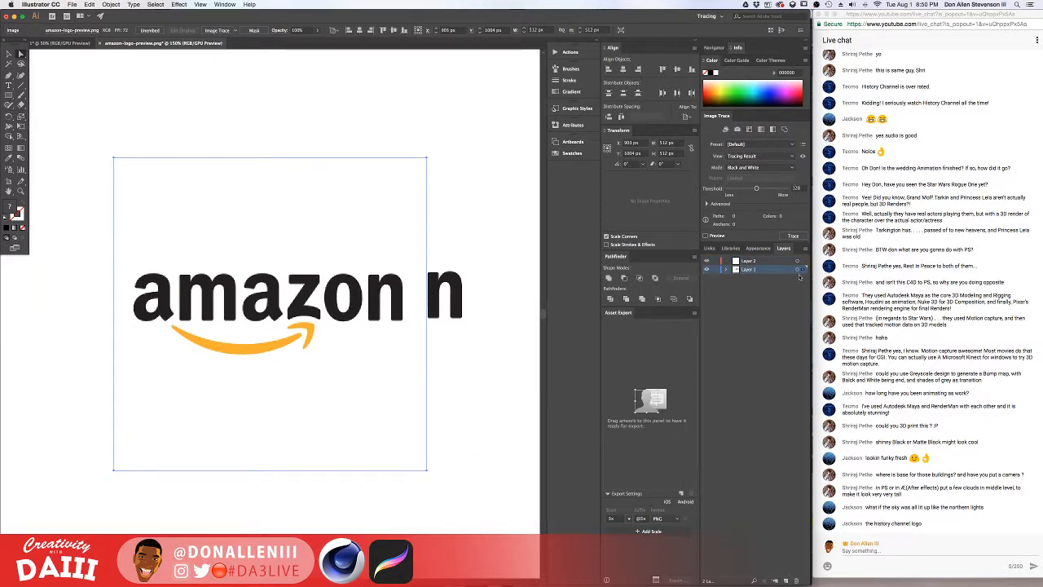
key("Delete")
left_click_drag(447, 312, 422, 313)
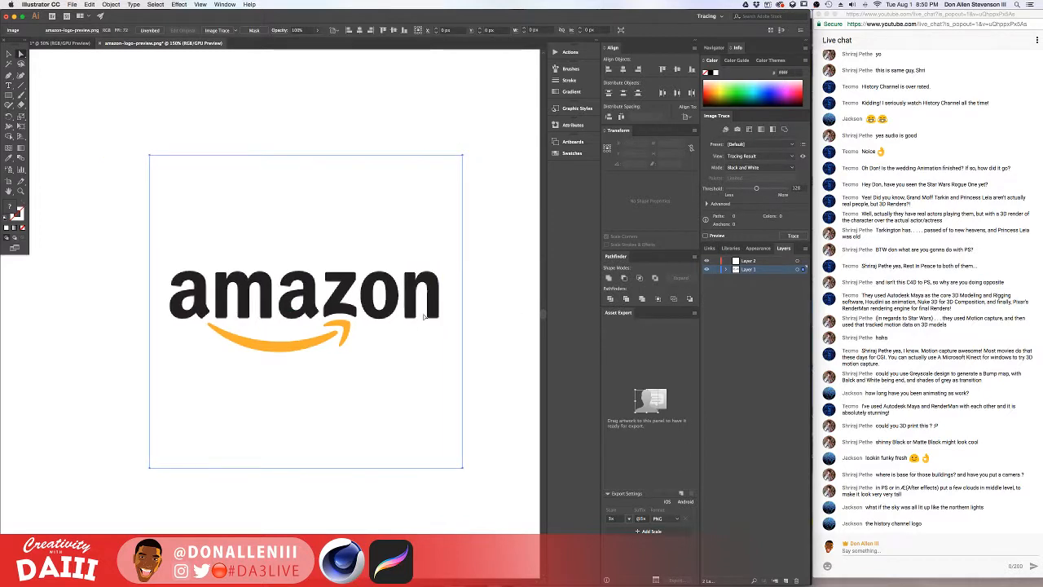
- Try tracing the Amazon logo image with the Black and White Logo preset of Image Trace
left_click(235, 31)
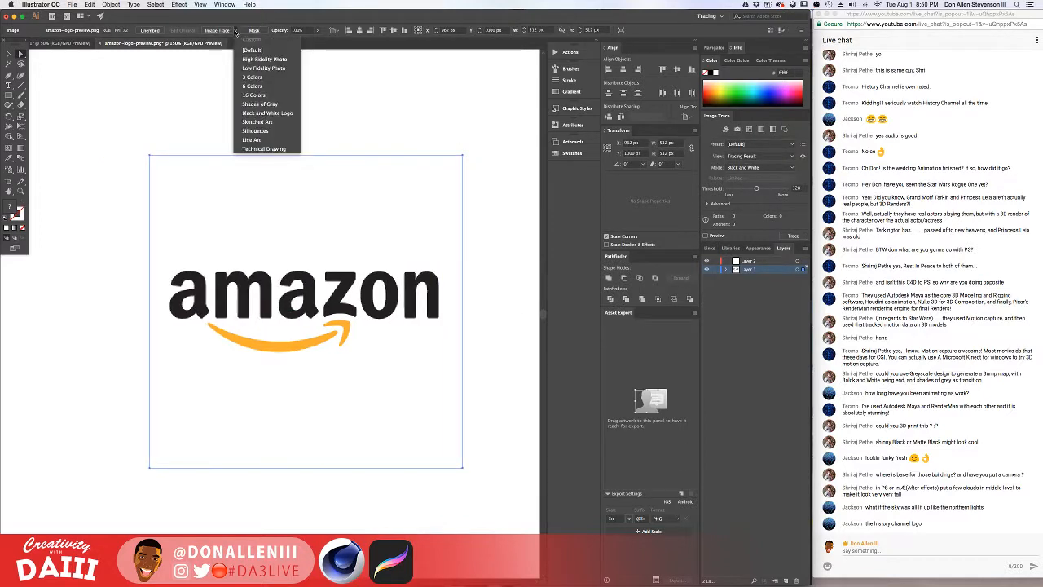
left_click(269, 114)
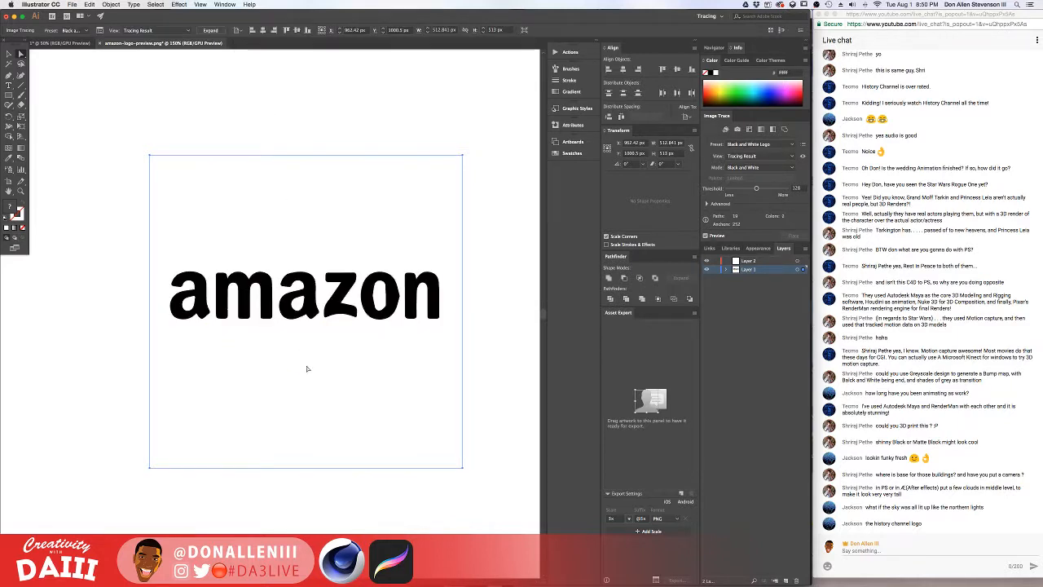
key("super+z")
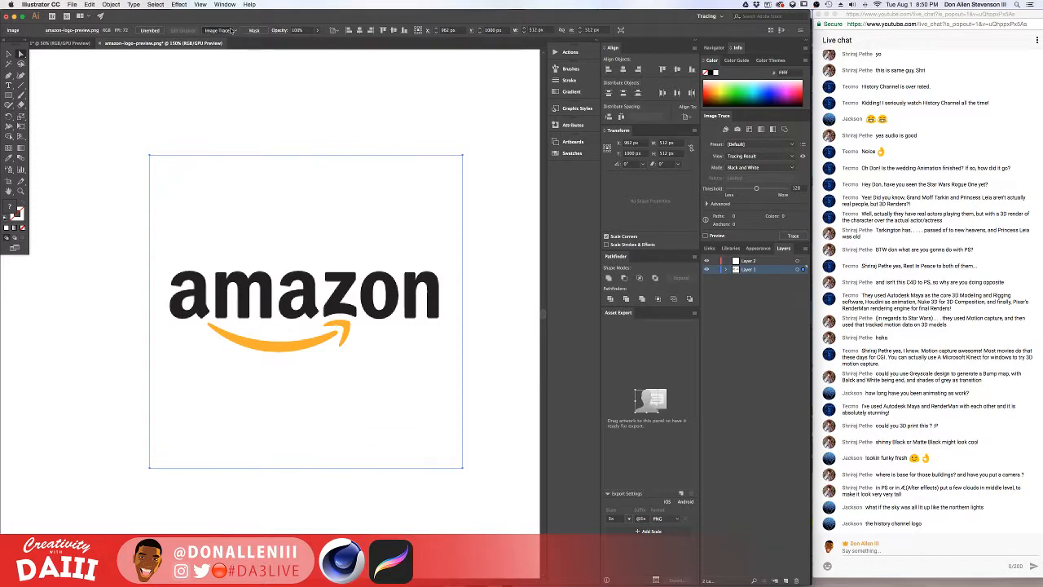
- Try tracing the Amazon logo image with the Default preset of Image Trace, and undo the trace
key("super+z")
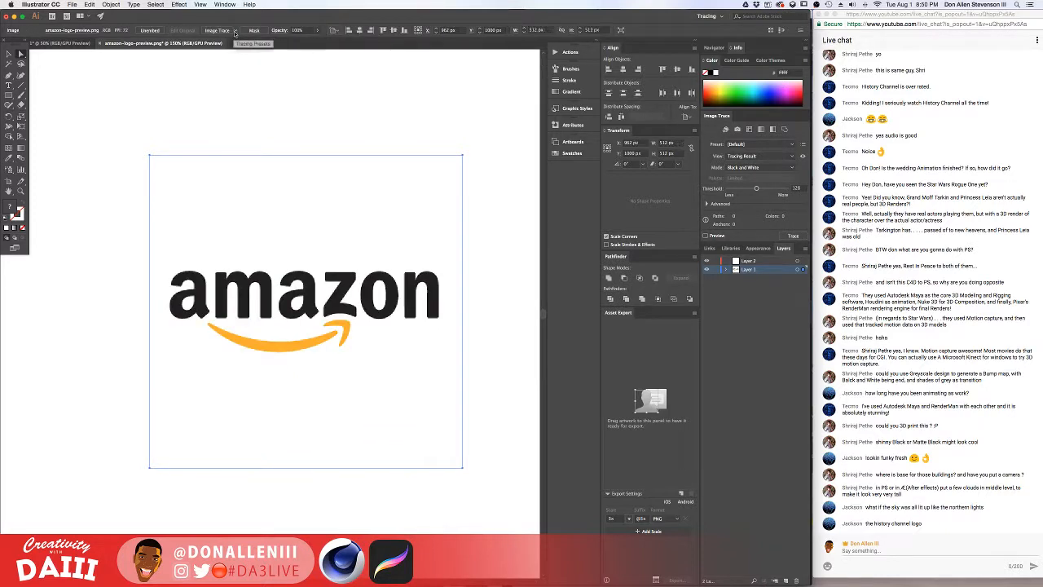
left_click(234, 30)
left_click(247, 50)
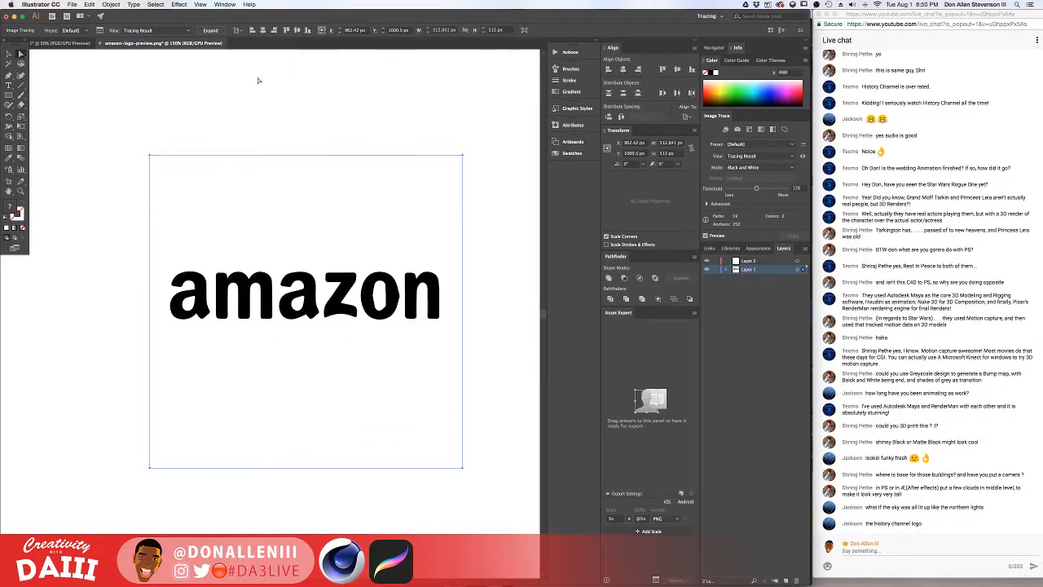
key("super+z")
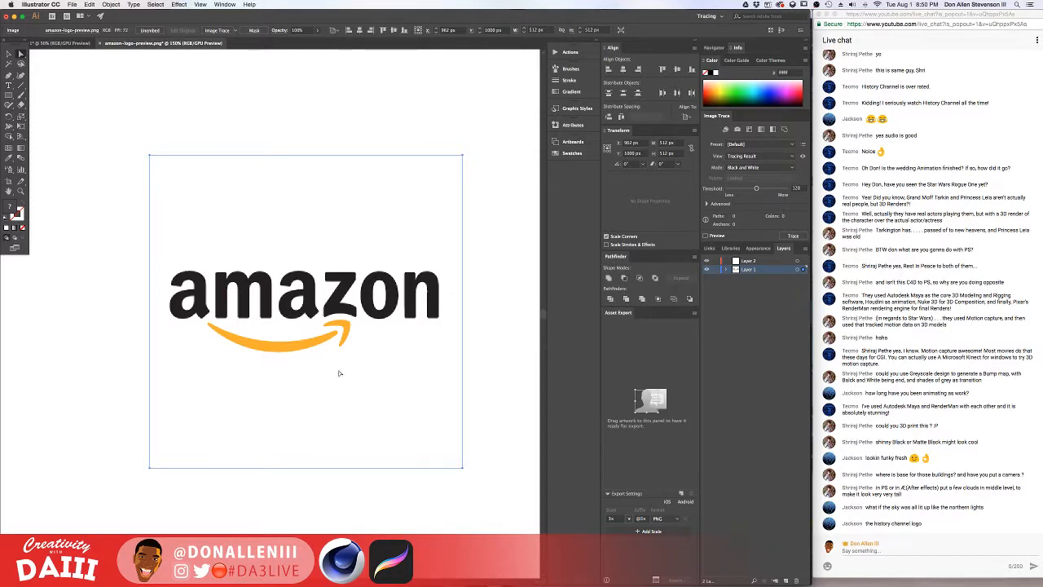
- Trace the Amazon logo image on Layer 1 with the 16 Colors preset and expand the tracing into editable paths
left_click(733, 292)
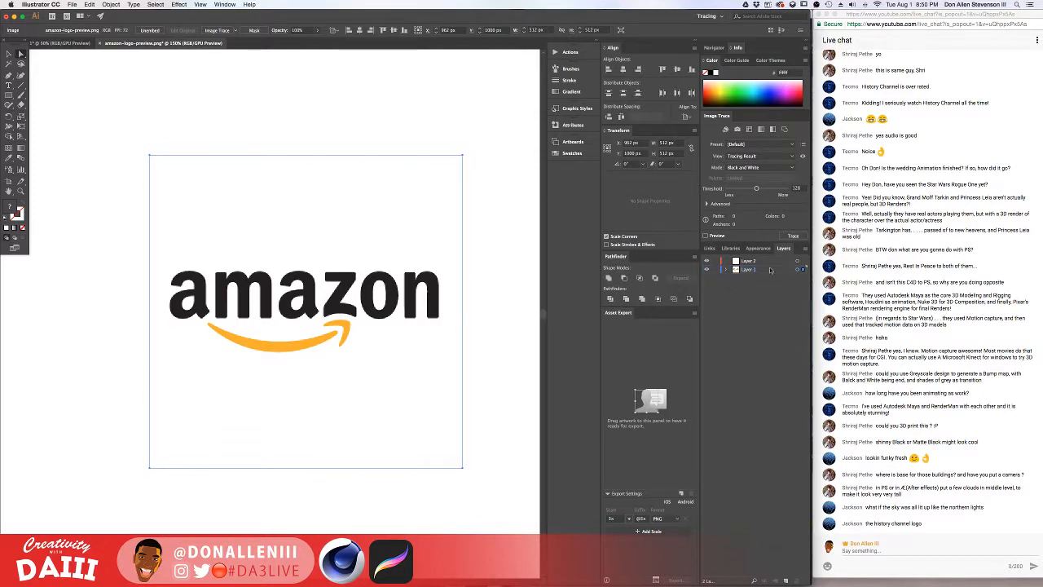
left_click(798, 270)
left_click(236, 31)
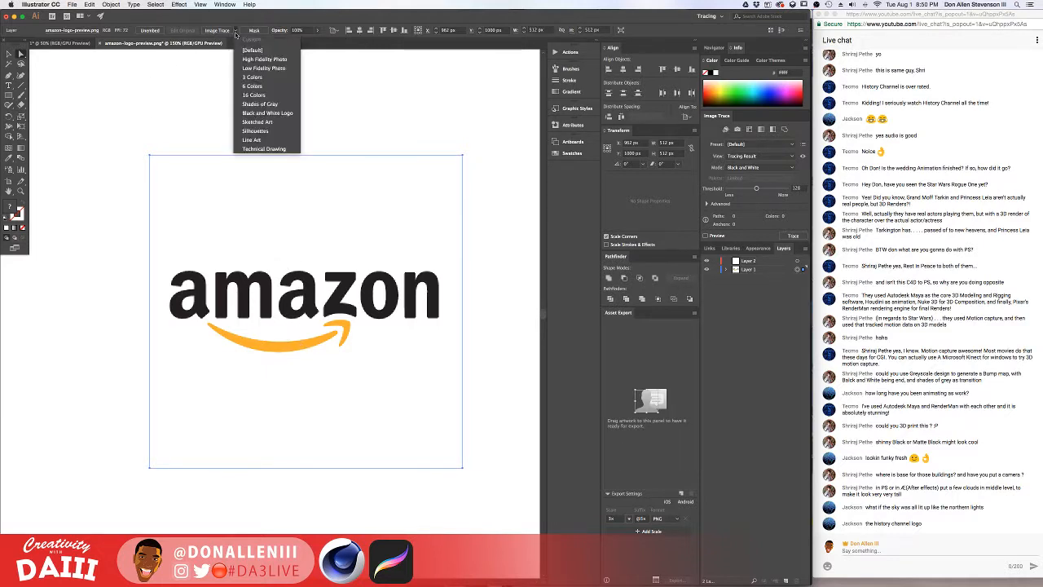
left_click(260, 95)
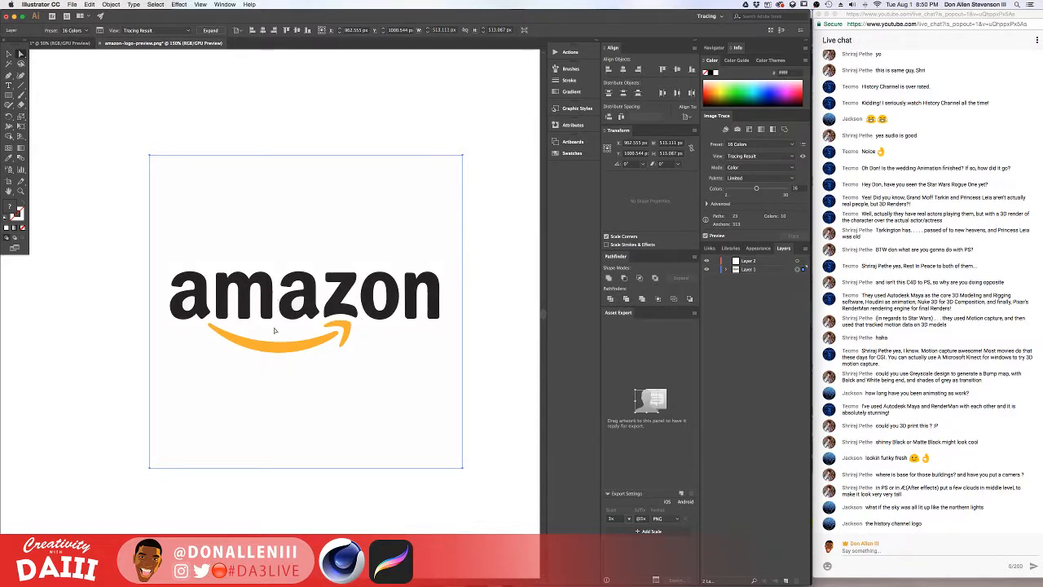
left_click(210, 30)
scroll(293, 359, "up", 3, "alt")
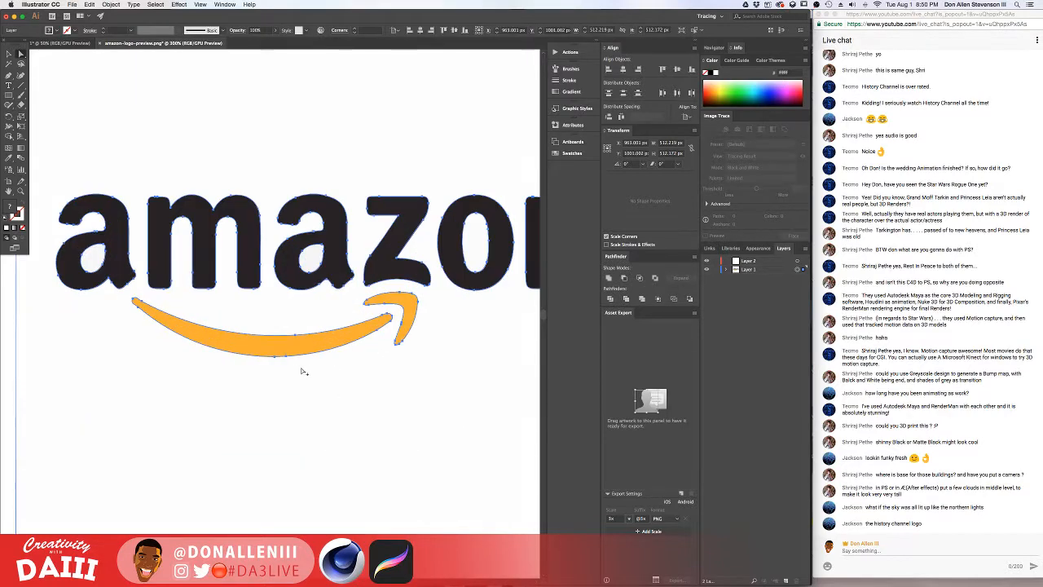
scroll(303, 365, "down", 3, "alt")
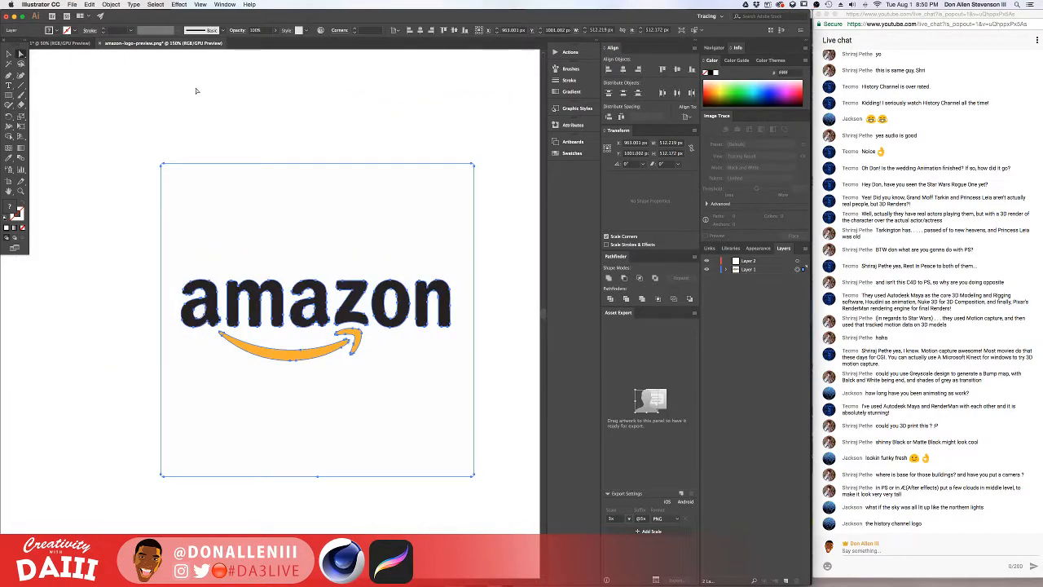
- Delete the white background square behind the traced logo and select the remaining lettering and arrow paths
left_click(242, 255)
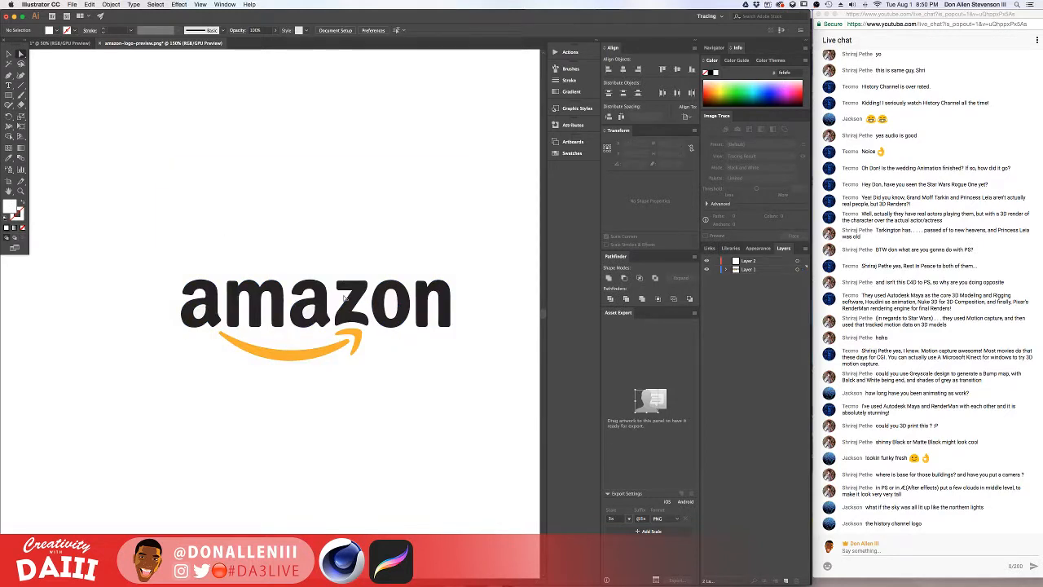
left_click(343, 295)
scroll(361, 317, "up", 2, "alt")
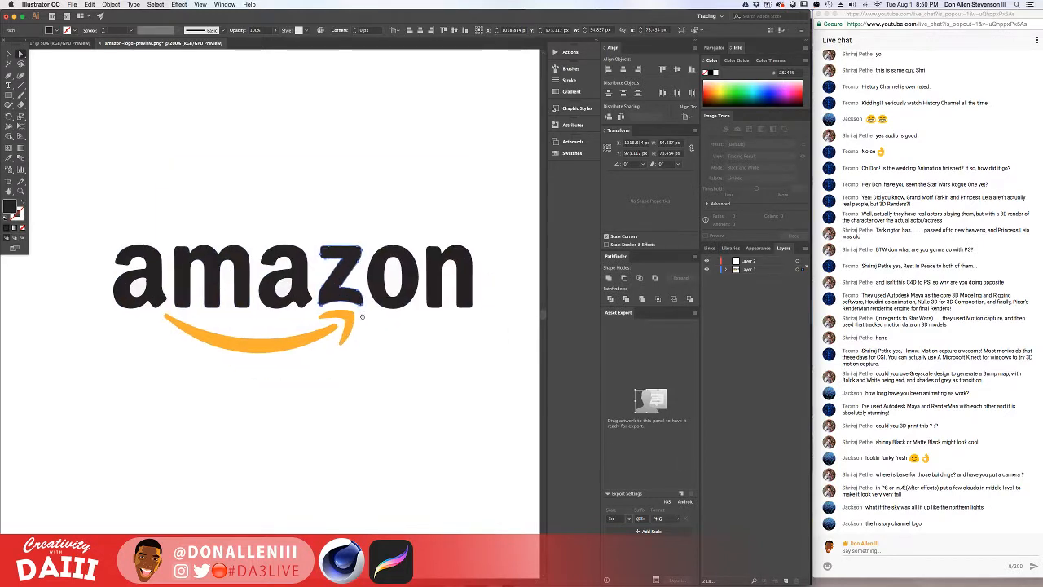
left_click_drag(101, 220, 498, 387)
- Examine the traced outlines of the Amazon lettering and the orange arrow up close for clean edges
scroll(340, 345, "up", 3, "alt")
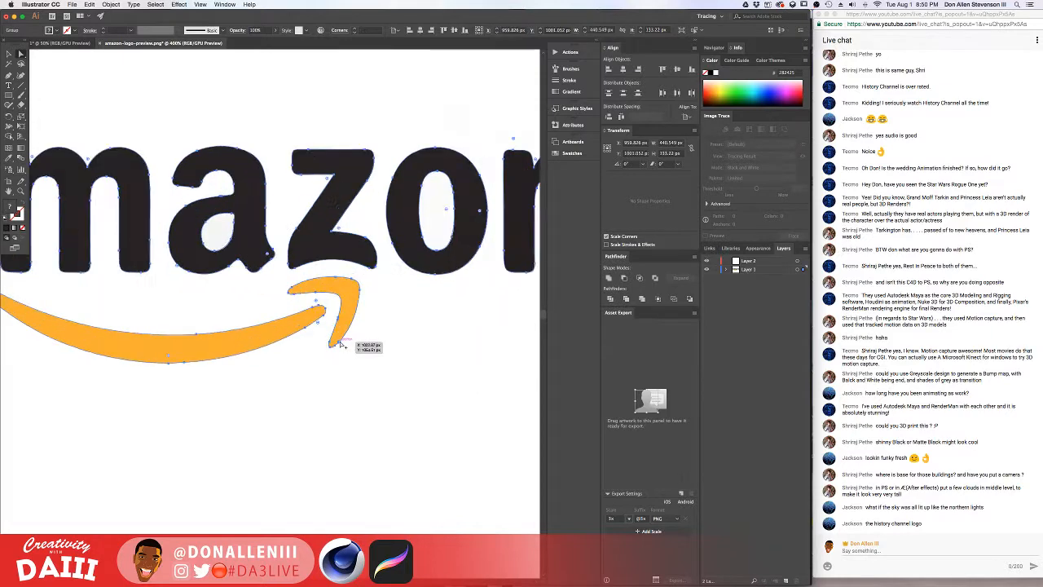
scroll(341, 345, "up", 2, "alt")
scroll(432, 310, "up", 3)
scroll(239, 477, "up", 2, "alt")
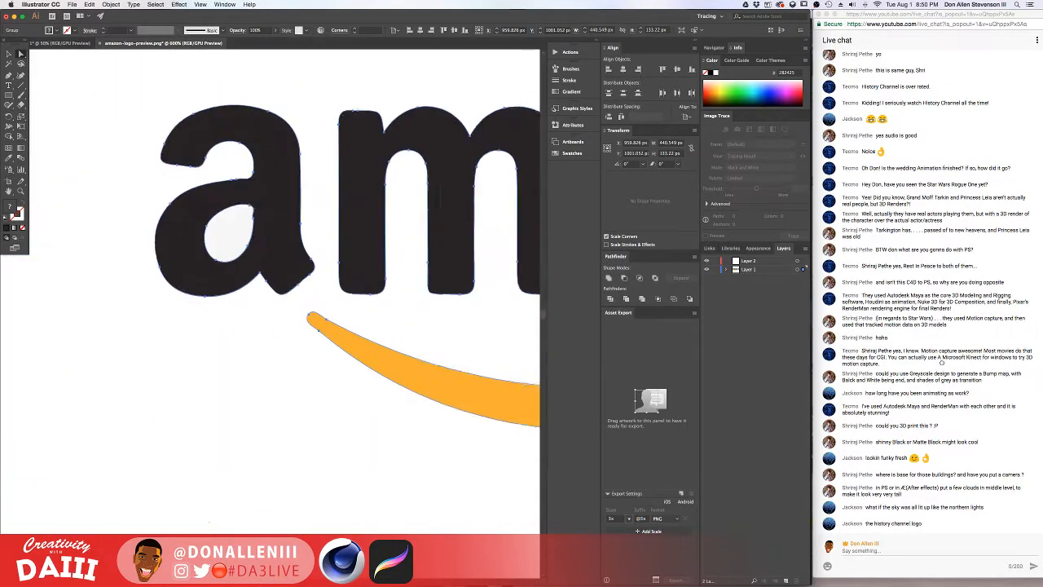
scroll(326, 423, "right", 6)
scroll(374, 415, "left", 3)
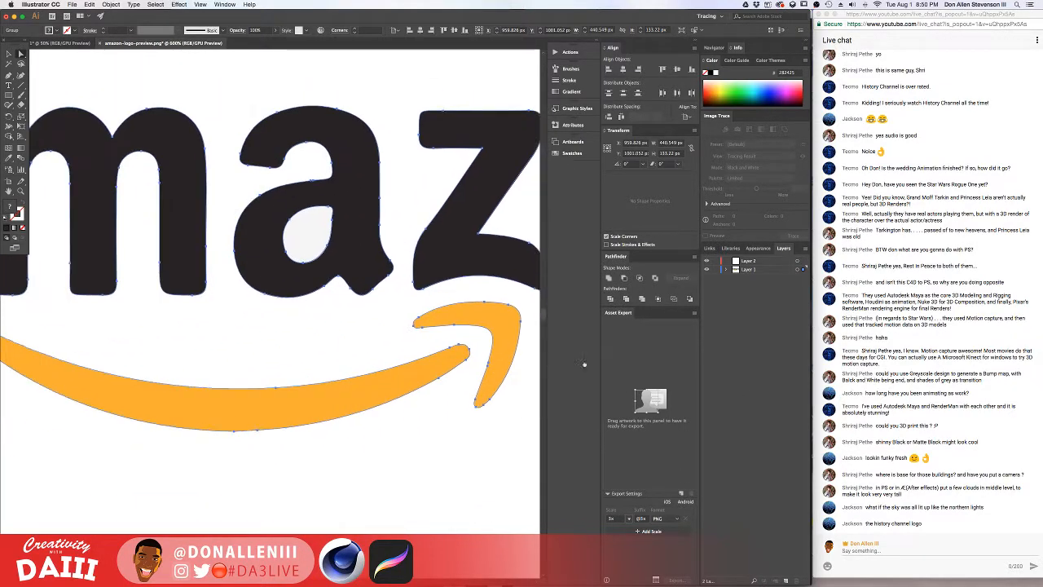
scroll(375, 407, "down", 4, "alt")
scroll(396, 440, "up", 1, "alt")
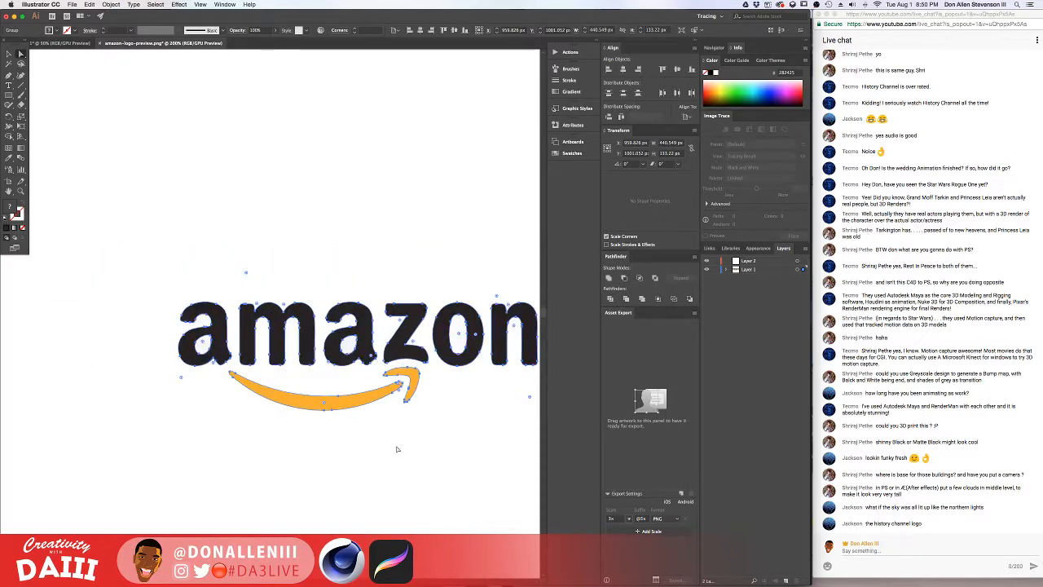
scroll(397, 449, "right", 3)
left_click_drag(378, 450, 413, 375)
scroll(409, 355, "up", 1, "alt")
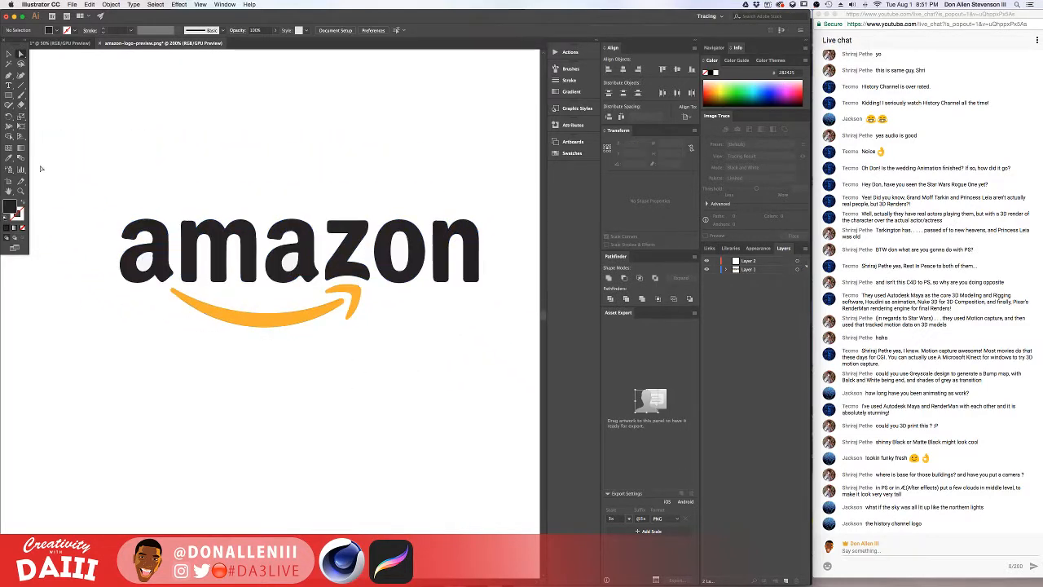
scroll(408, 438, "right", 10)
scroll(268, 446, "left", 10)
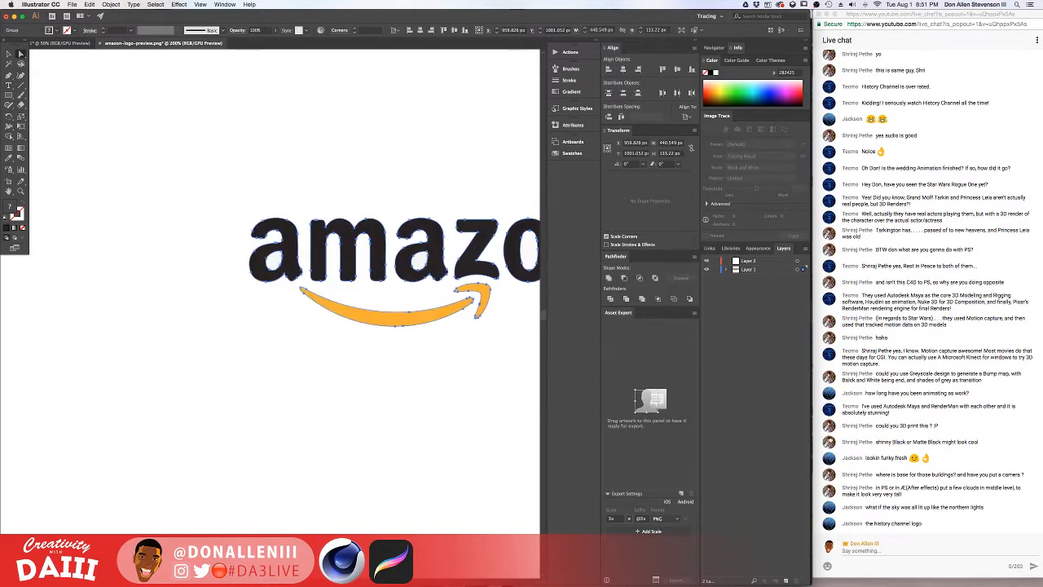
left_click(465, 419)
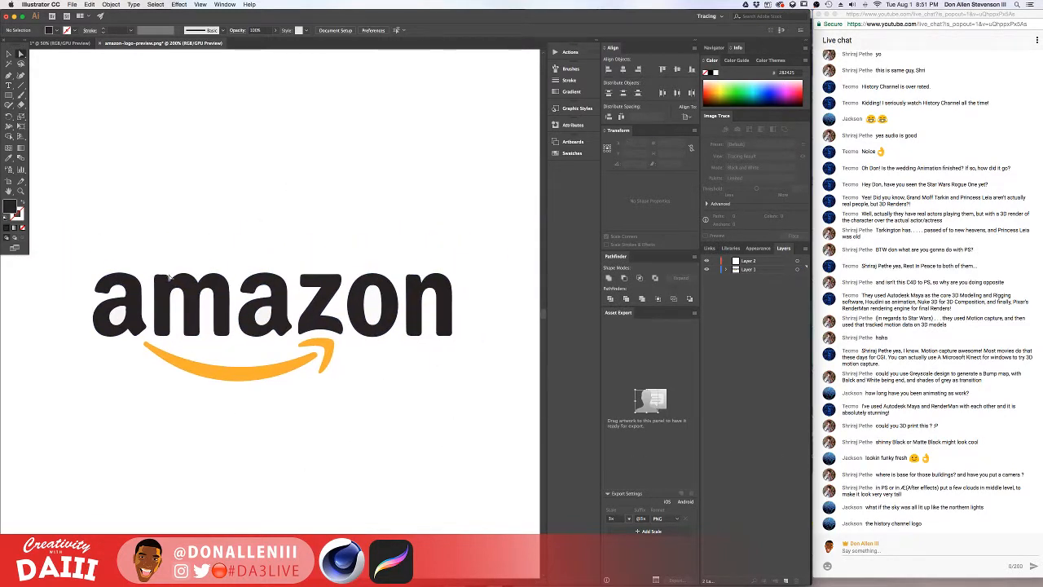
- Save the logo as amazon-logo-preview.ai in the Sci Building youtube series folder, inside starnger things on the Seagate Backup Plus Drive
left_click_drag(93, 240, 499, 452)
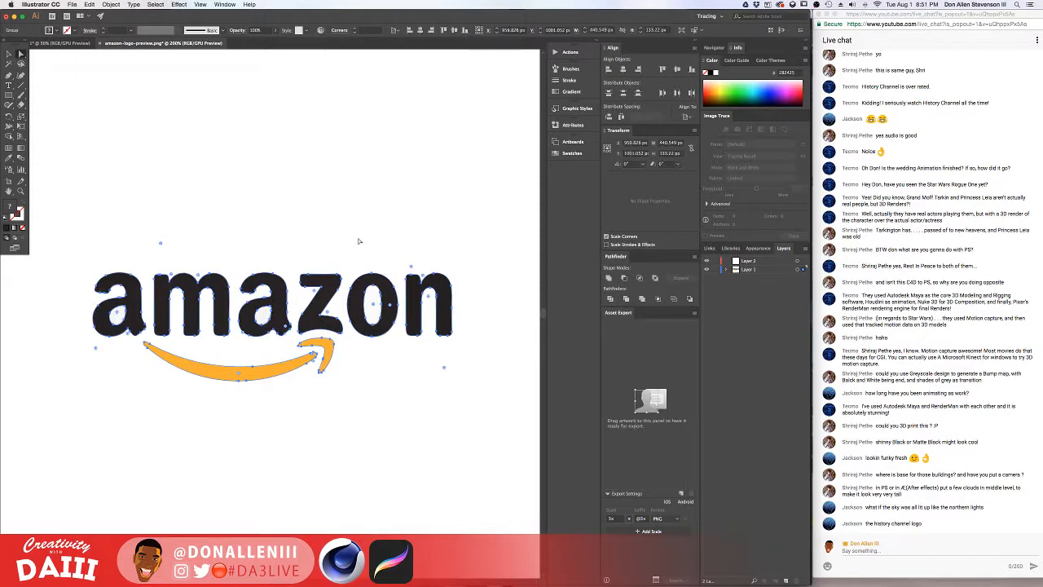
left_click(73, 4)
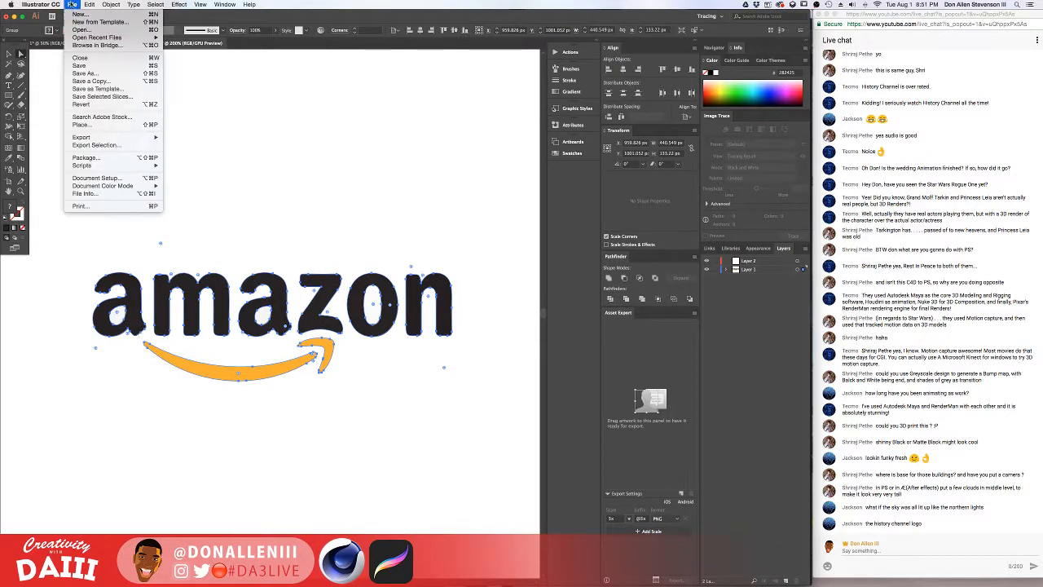
left_click(84, 73)
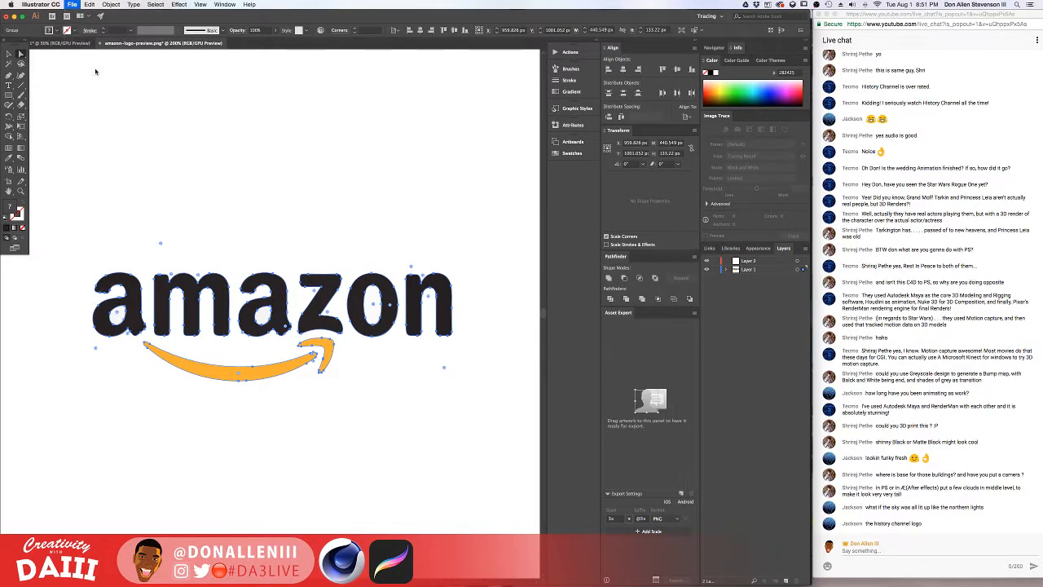
left_click(517, 463)
left_click(72, 4)
left_click(88, 74)
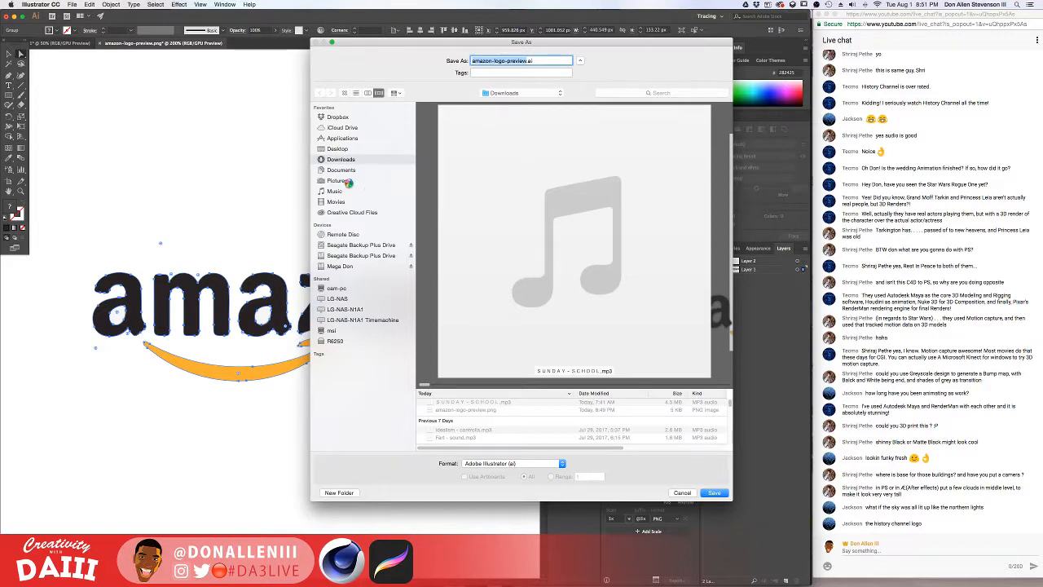
left_click(360, 257)
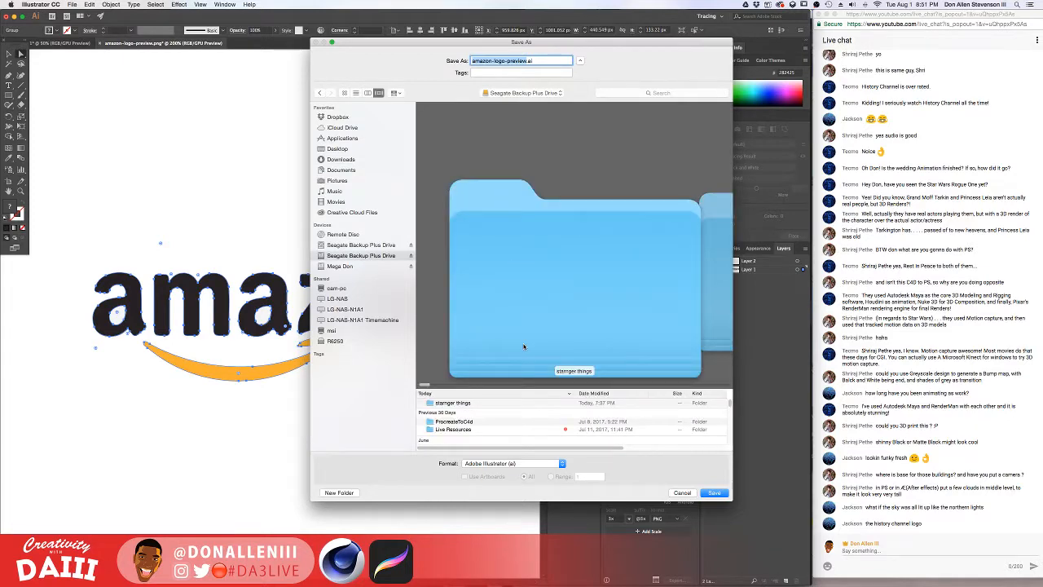
double_click(435, 403)
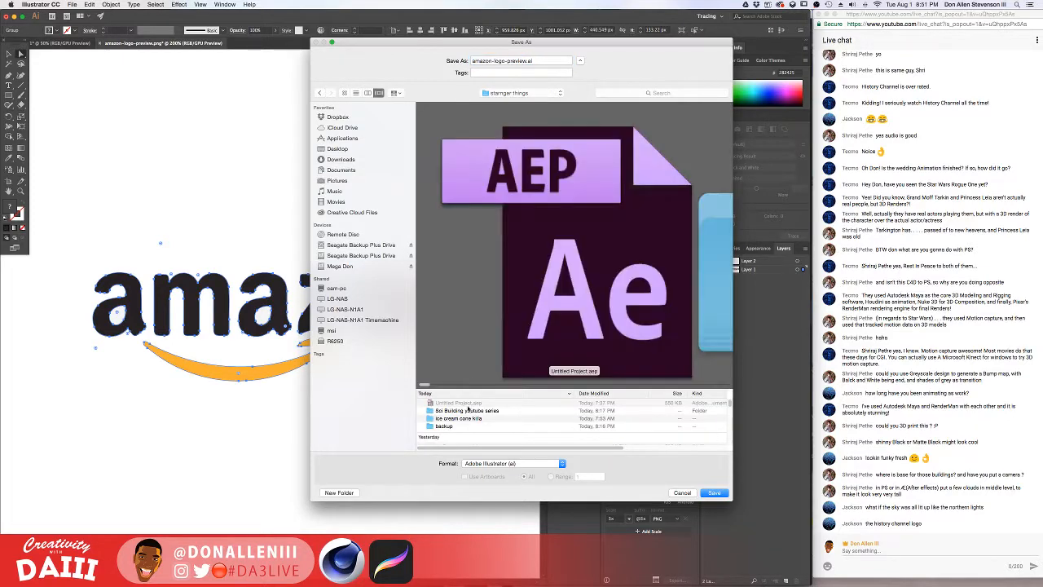
double_click(455, 410)
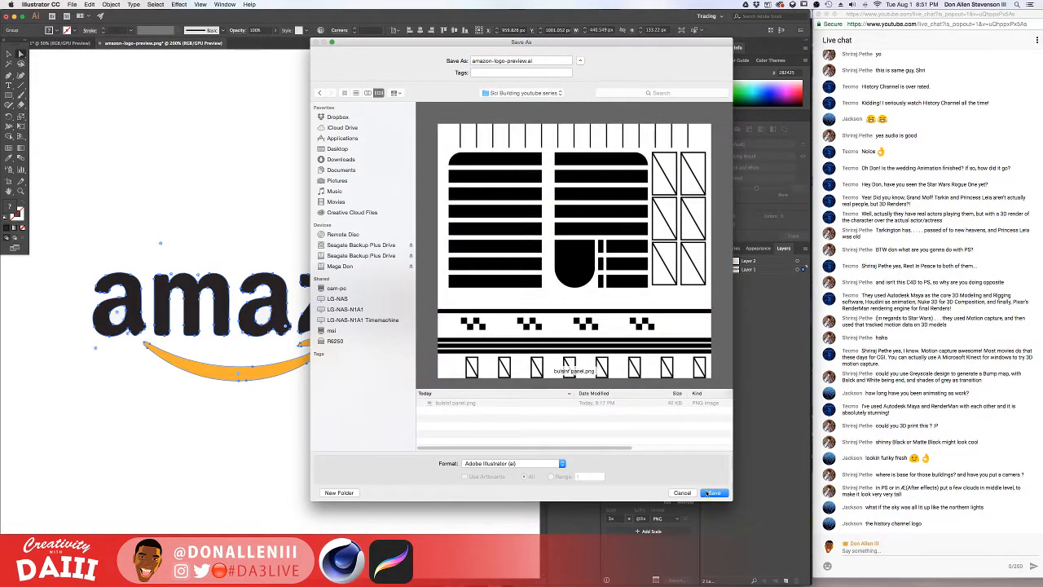
key("Return")
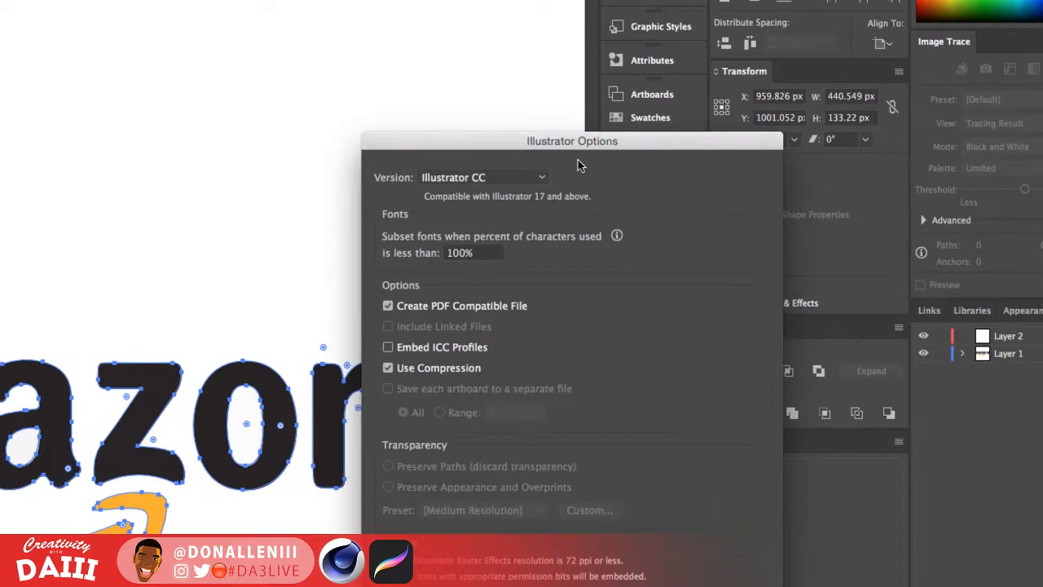
- Set the saved file's version to the legacy Illustrator 8 format and complete the save
left_click(521, 177)
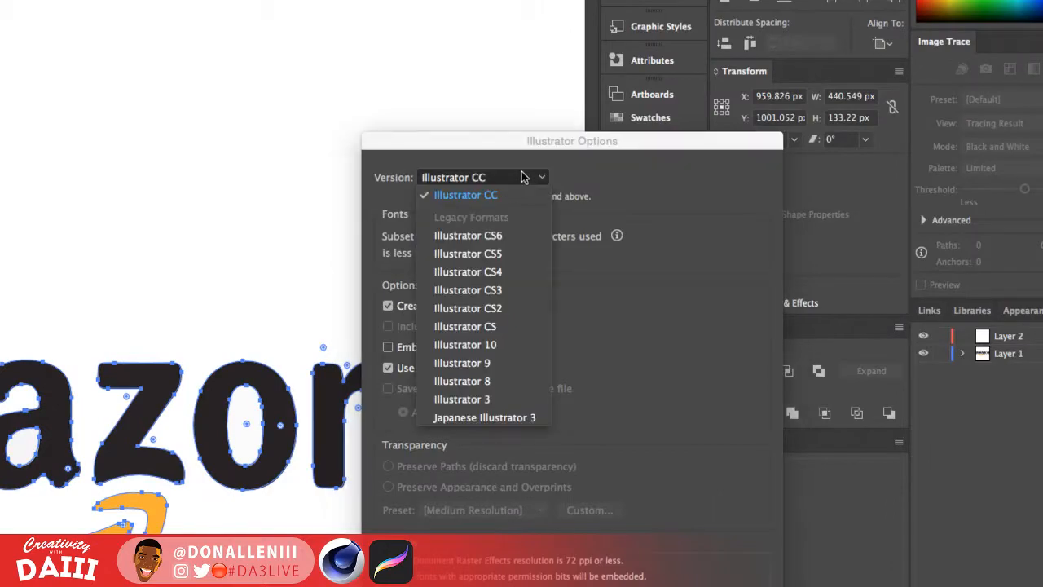
left_click(493, 379)
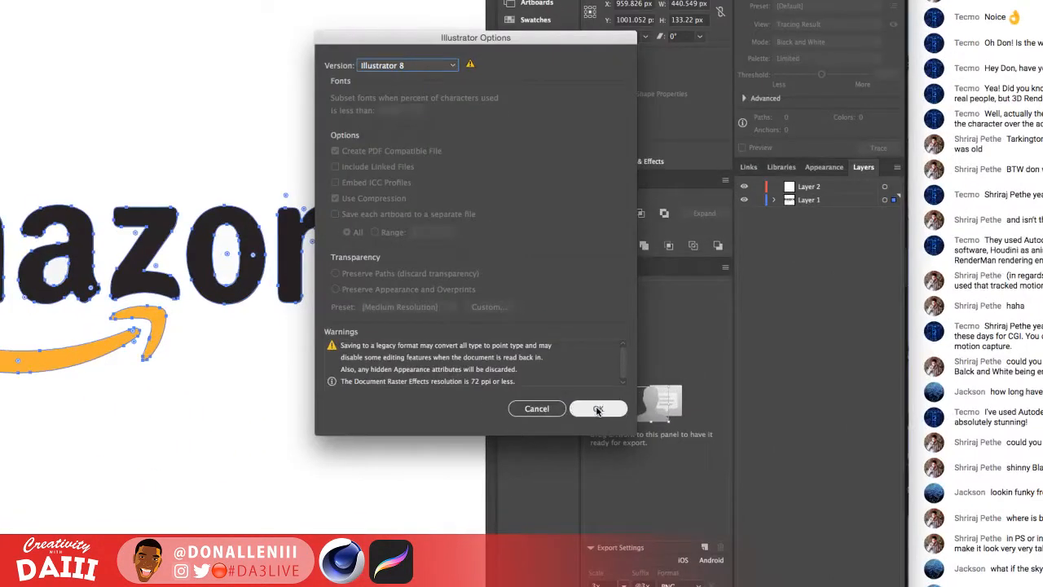
left_click(597, 409)
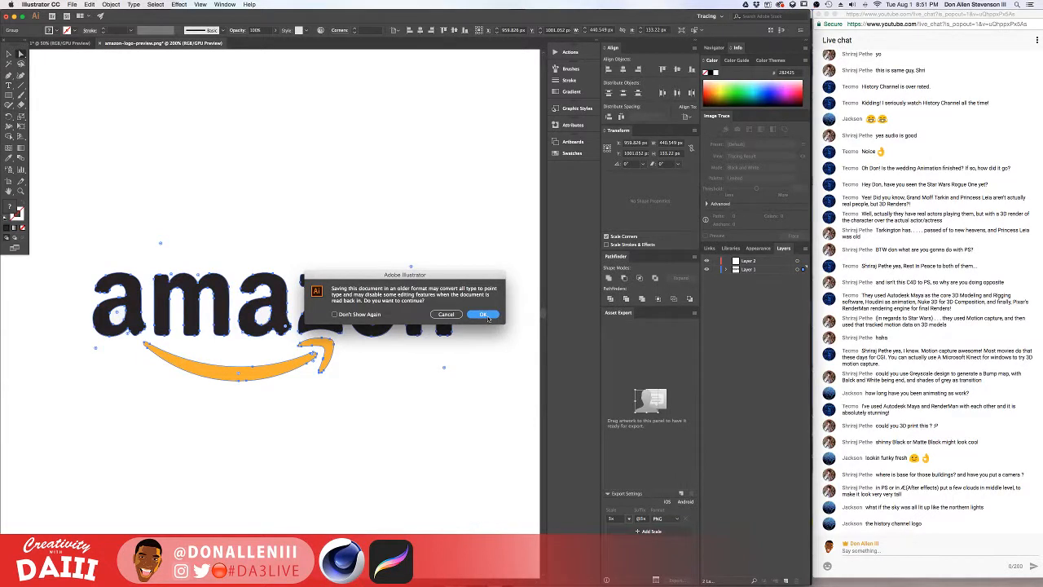
left_click(484, 314)
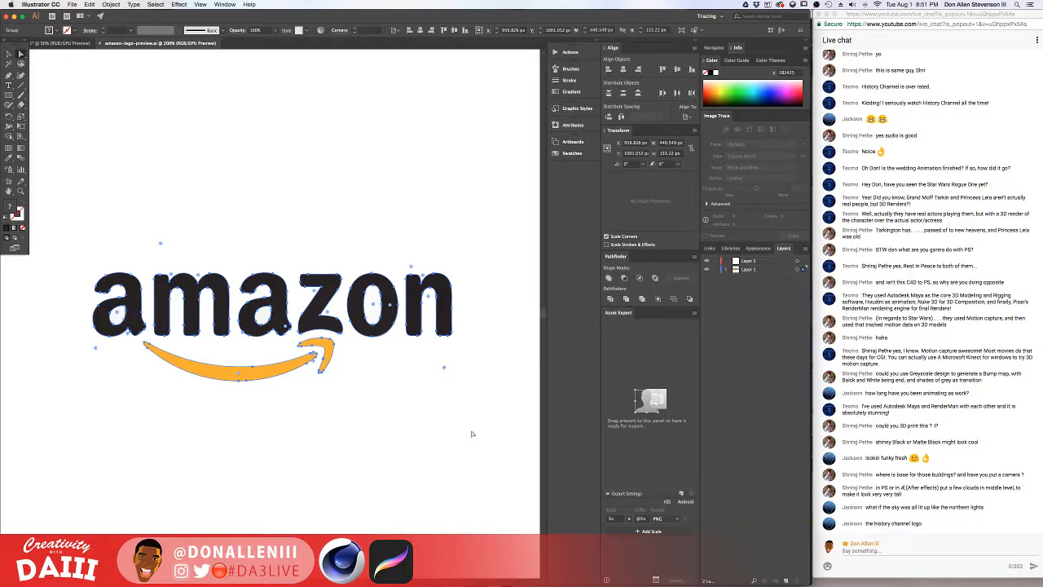
- Switch to Cinema 4D and merge amazon-logo-preview.ai from the Sci Building youtube series folder into the city scene with the default import settings
key("ctrl+Up")
left_click(637, 208)
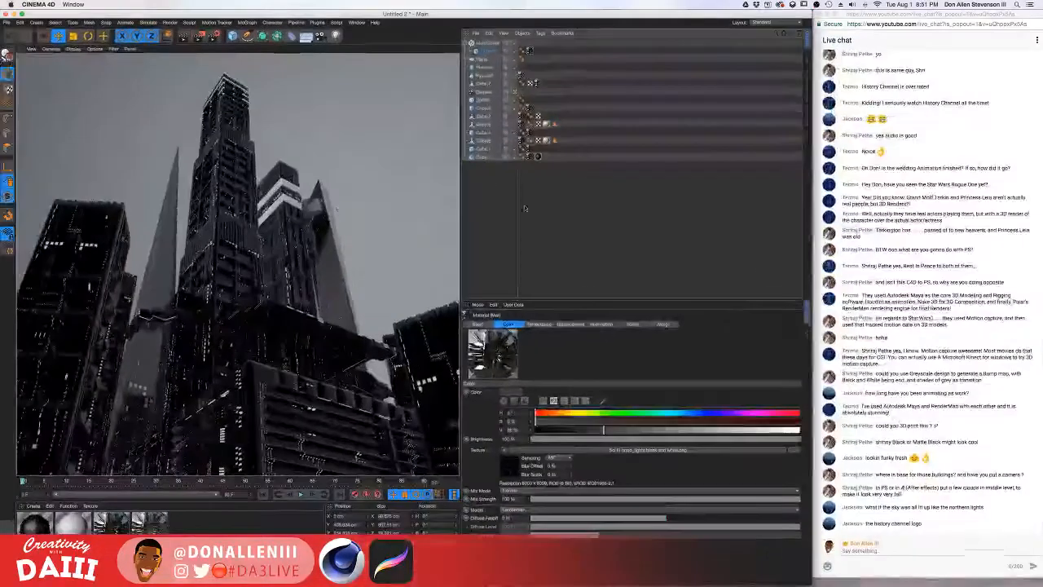
left_click(7, 22)
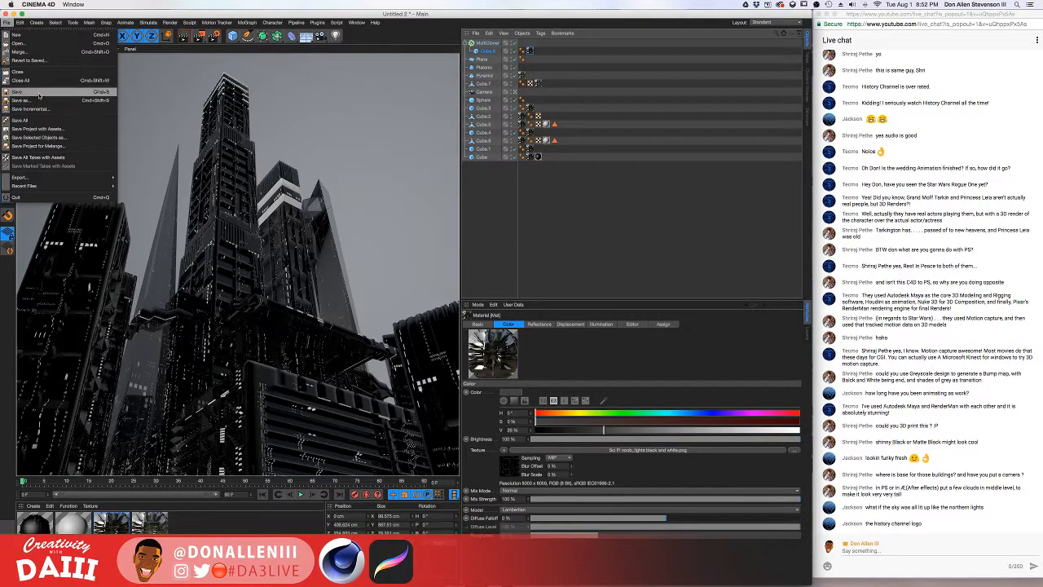
left_click(32, 53)
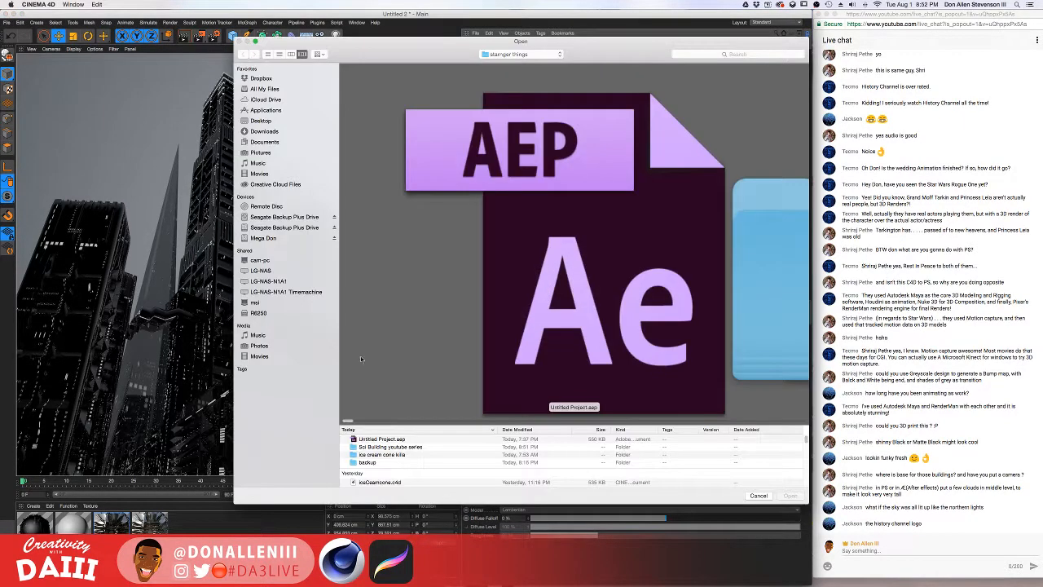
double_click(368, 448)
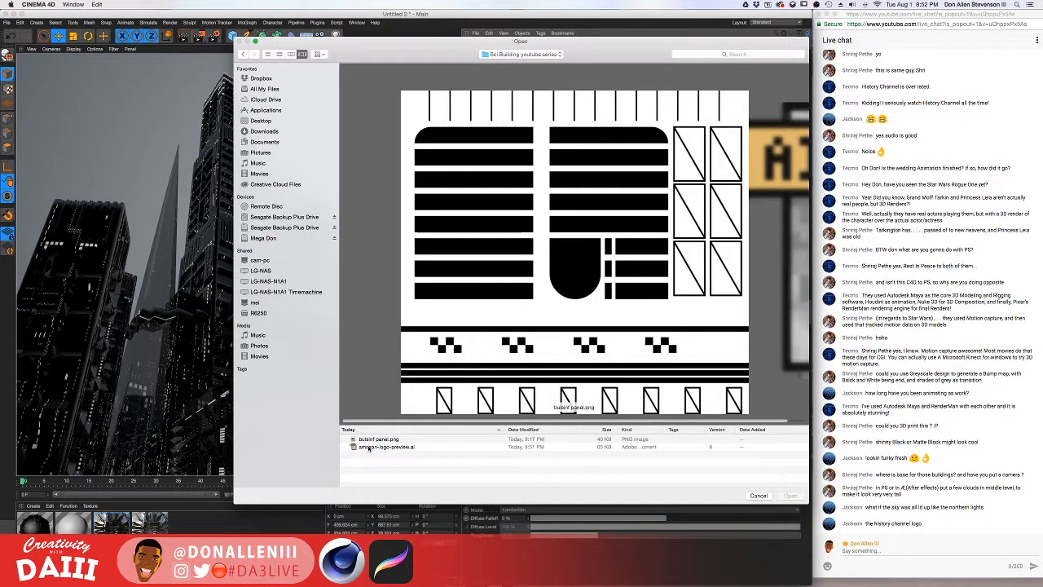
left_click(371, 447)
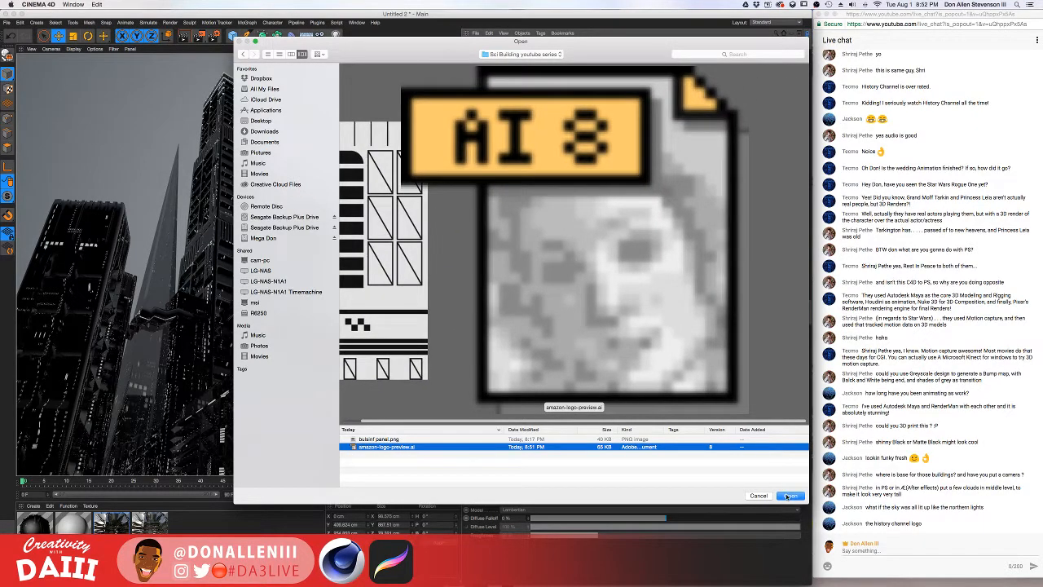
key("Return")
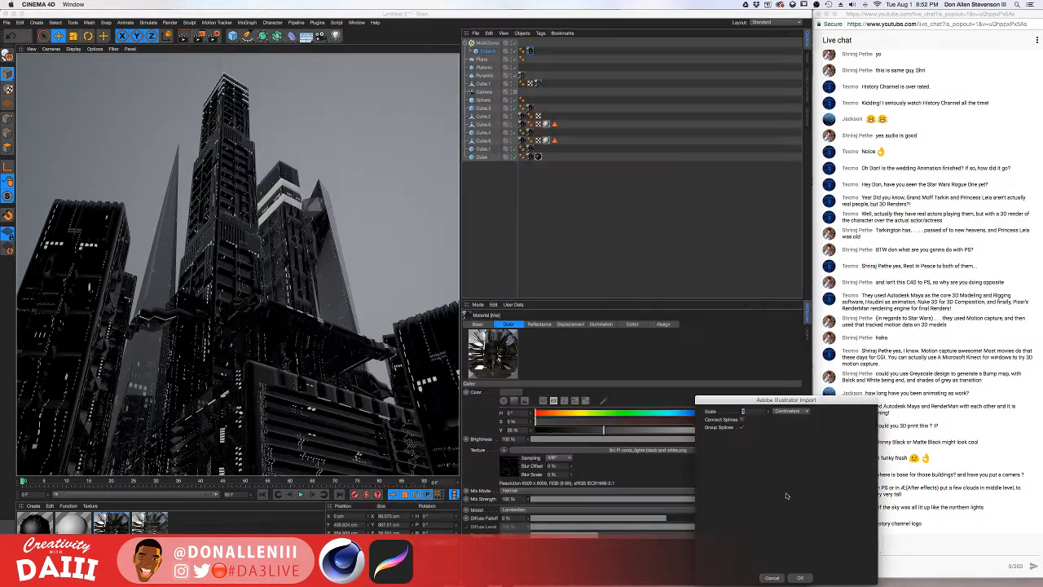
left_click(794, 577)
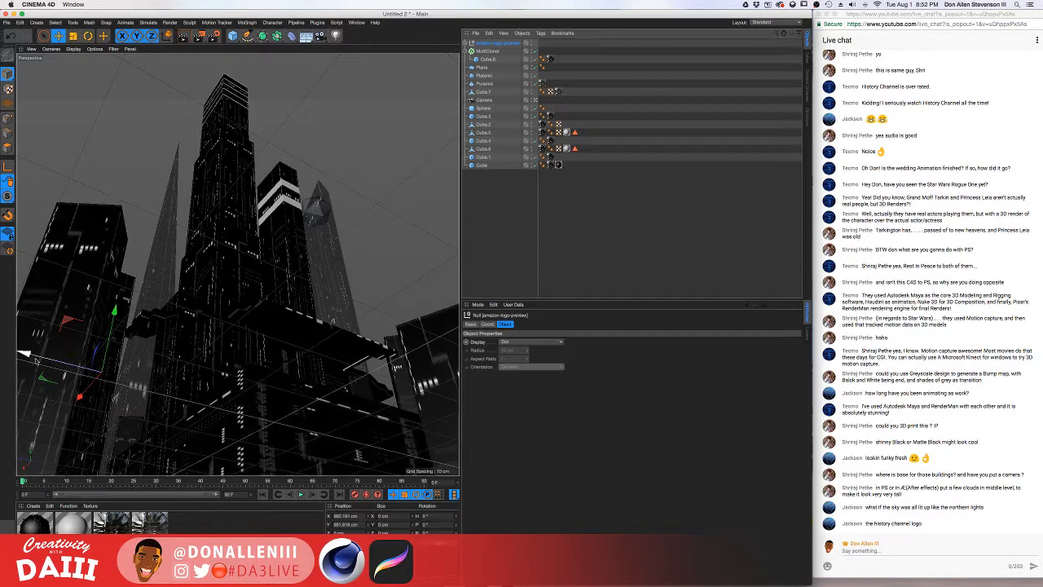
- Move the imported logo into the open sky beside the striped tower and rotate its heading to -180° so the lettering reads correctly
left_click_drag(34, 359, 113, 372)
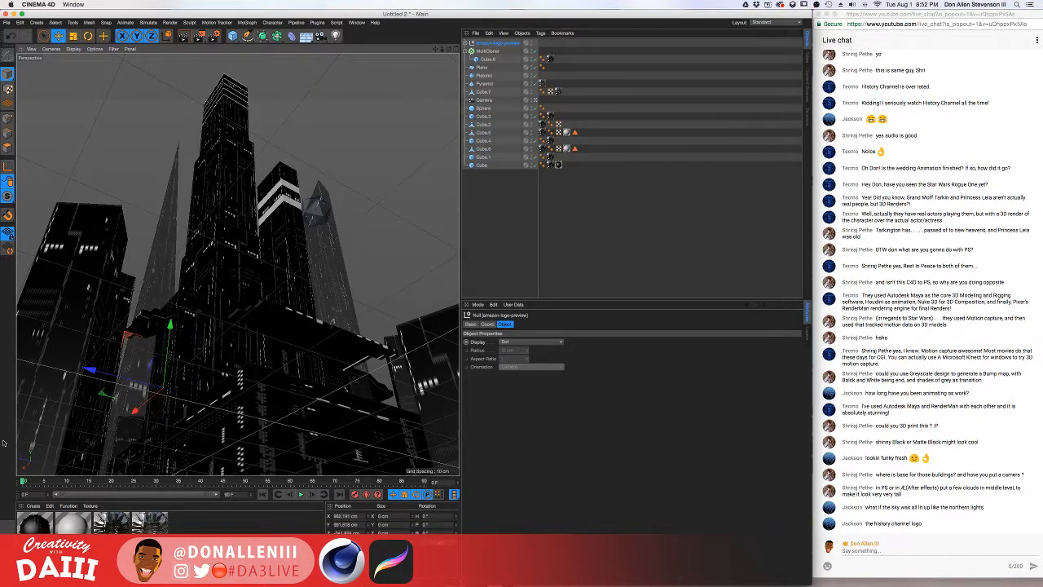
left_click_drag(99, 372, 68, 364)
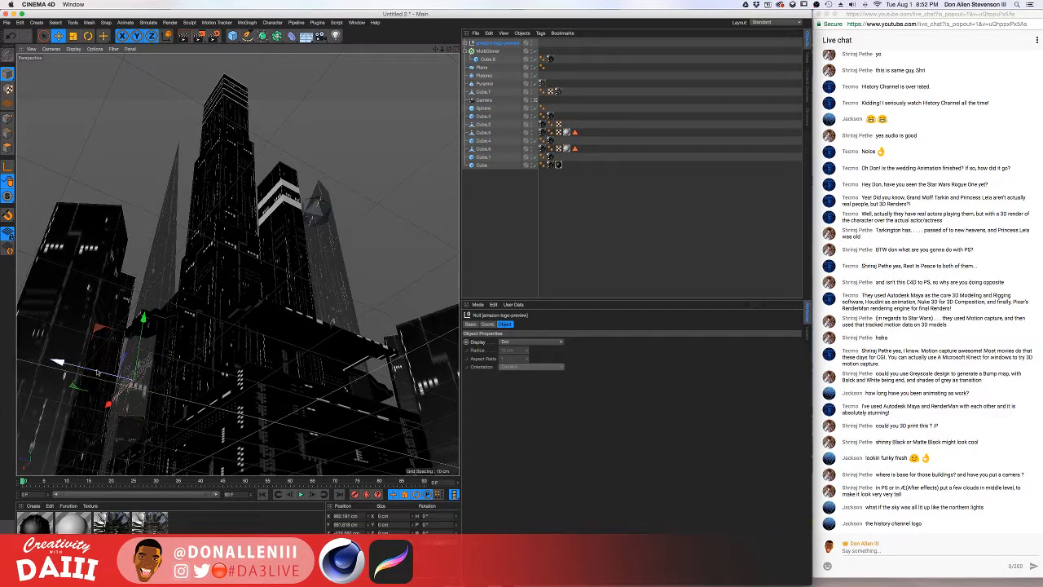
left_click_drag(113, 405, 345, 255)
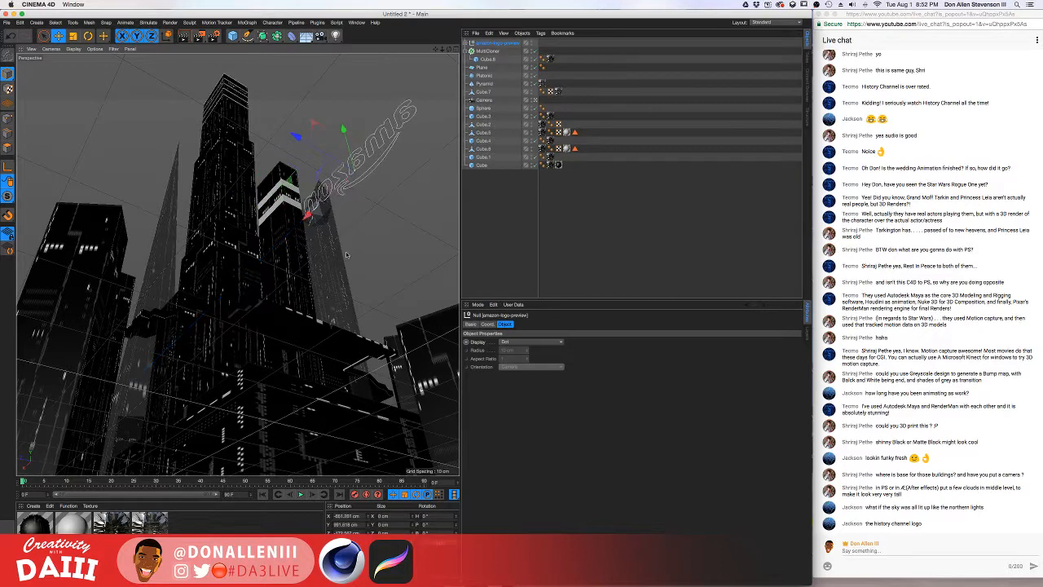
key("r")
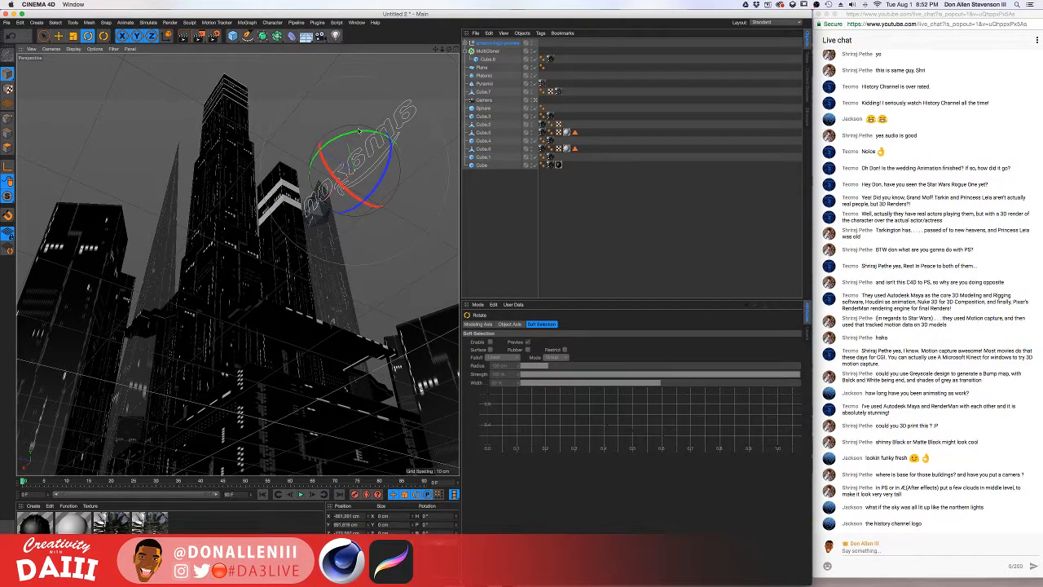
left_click_drag(359, 130, 347, 242)
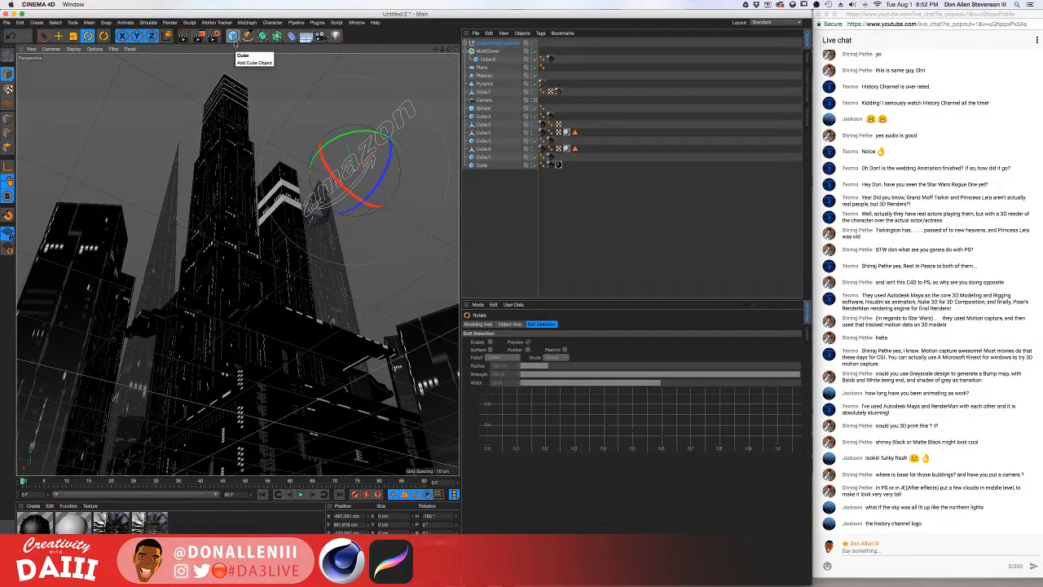
- Add an Extrude object and nest the amazon-logo-preview group beneath it
left_click_drag(266, 41, 355, 47)
left_click_drag(507, 53, 487, 44)
left_click(487, 44)
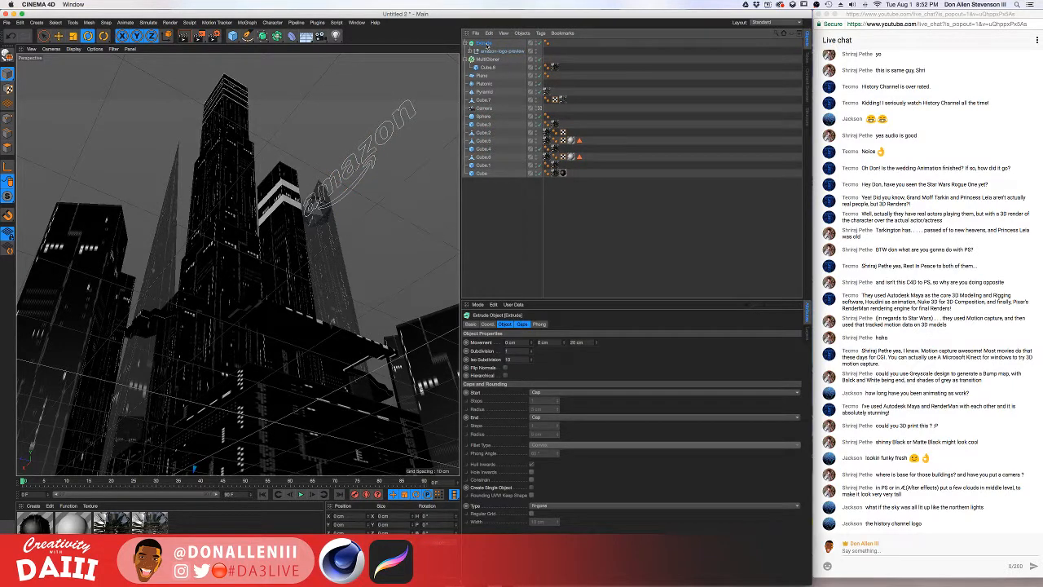
- Try the Extrude as a child of the logo group, and return the logo group beneath the Extrude
left_click_drag(489, 52, 489, 46)
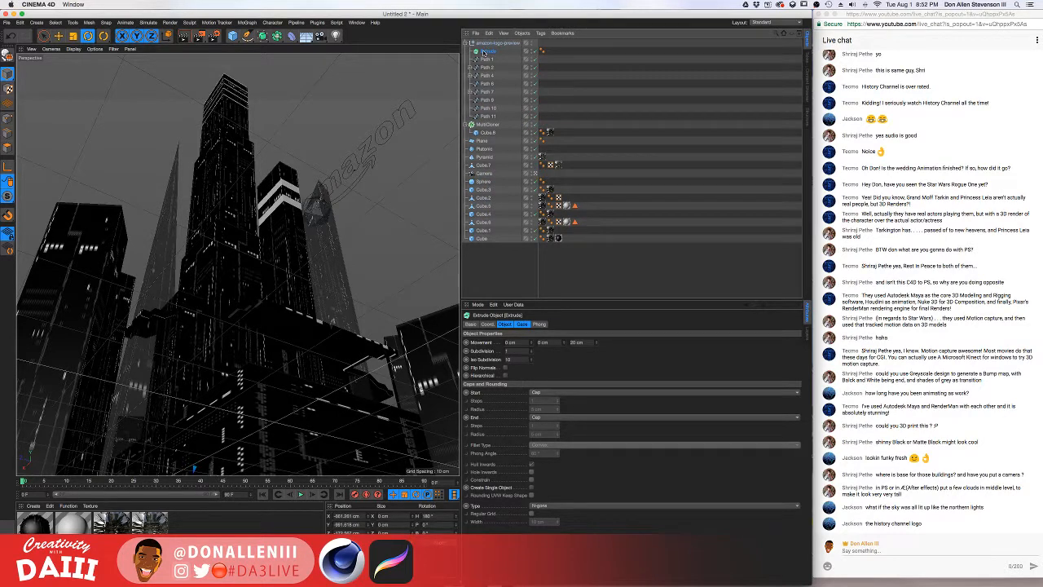
left_click_drag(485, 51, 487, 43)
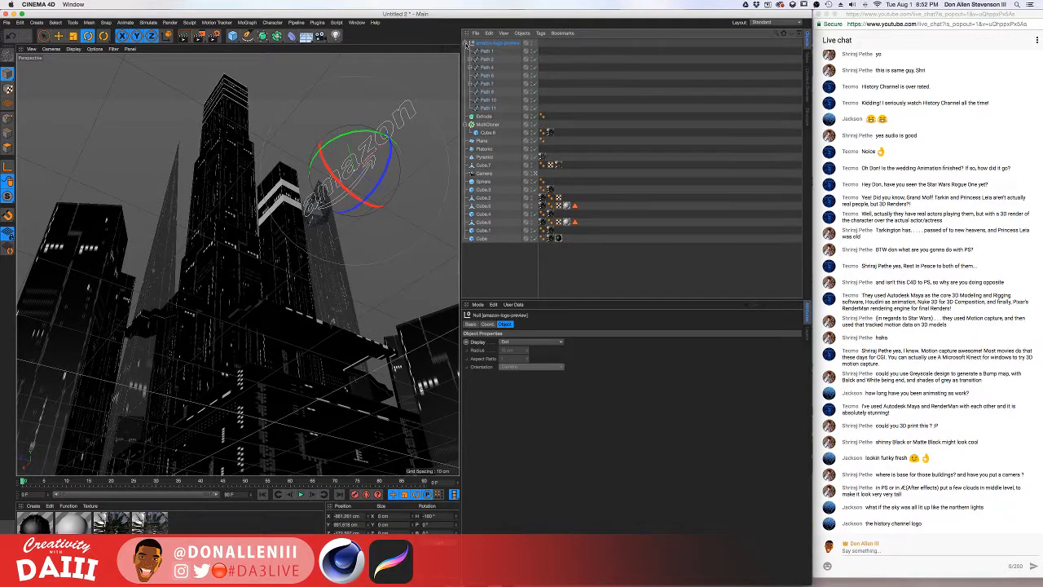
key("super+z")
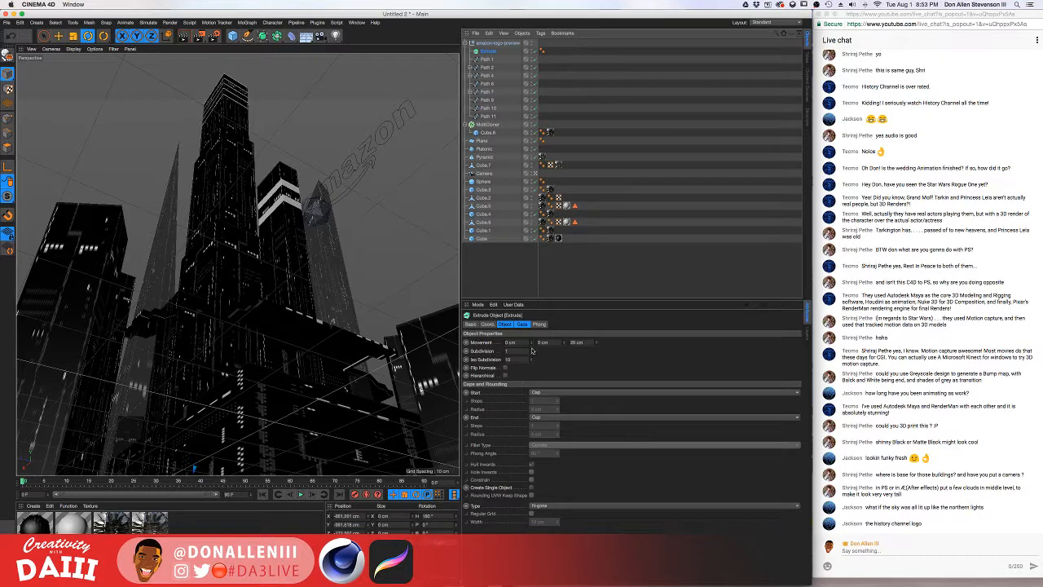
left_click_drag(489, 48, 486, 43)
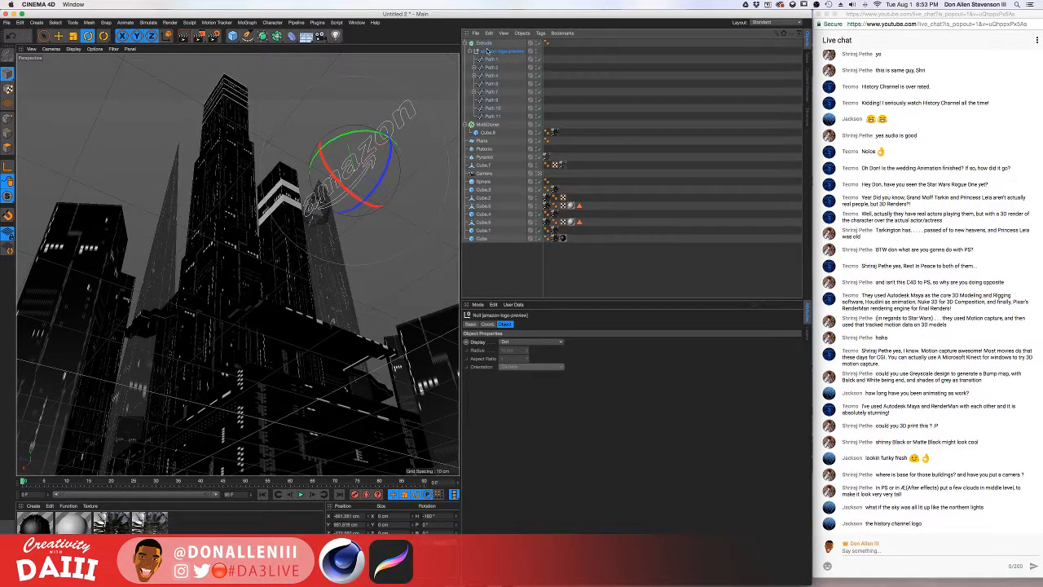
- Try changing the Extrude's Z movement to give the logo depth, and undo it
left_click(486, 43)
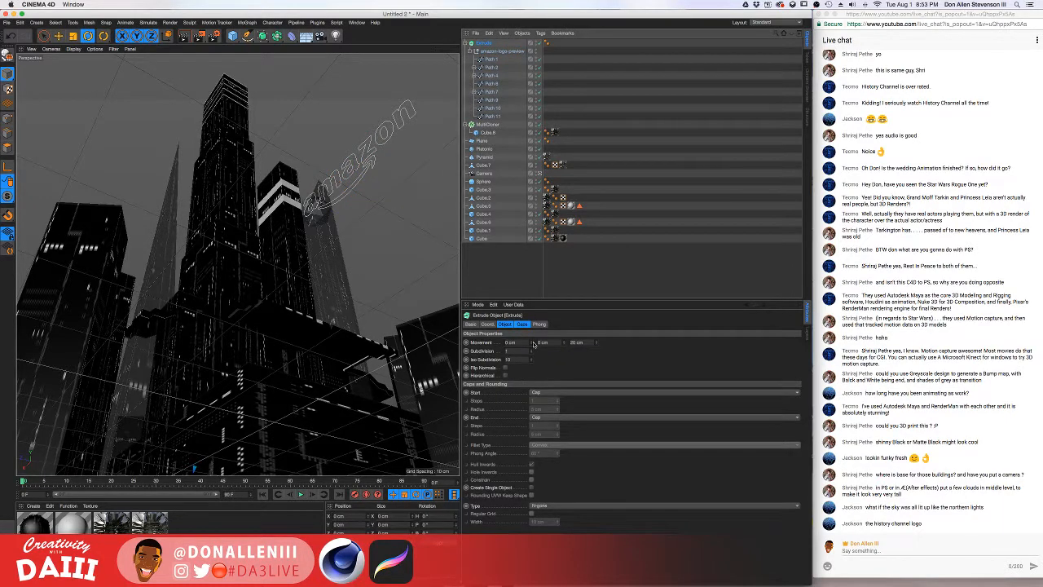
left_click_drag(568, 342, 568, 320)
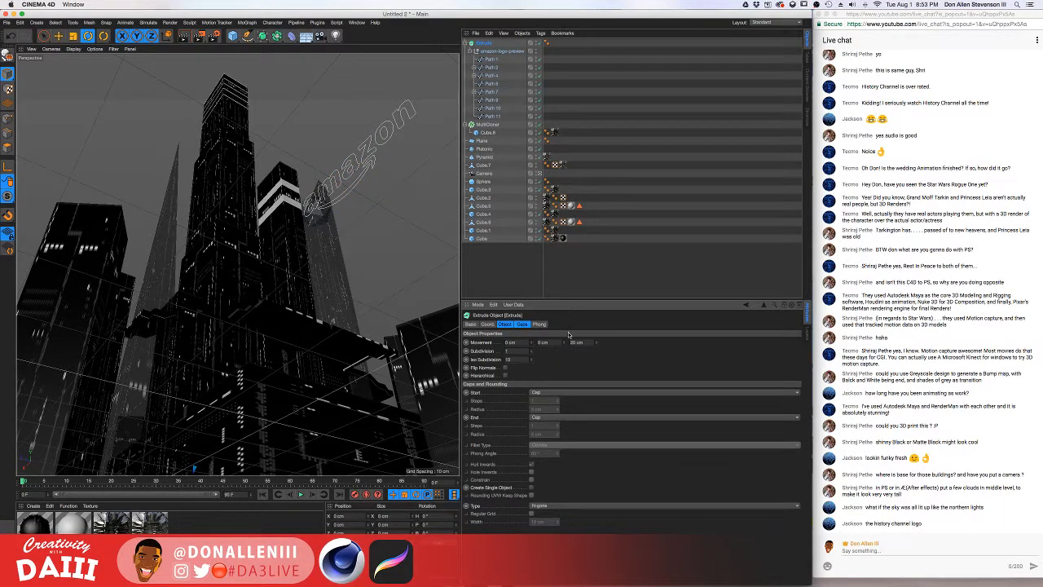
key("super+z")
- Leave the scene camera's view and bring the amazon logo outlines up close in the free perspective view
left_click(538, 173)
scroll(360, 302, "up", 10)
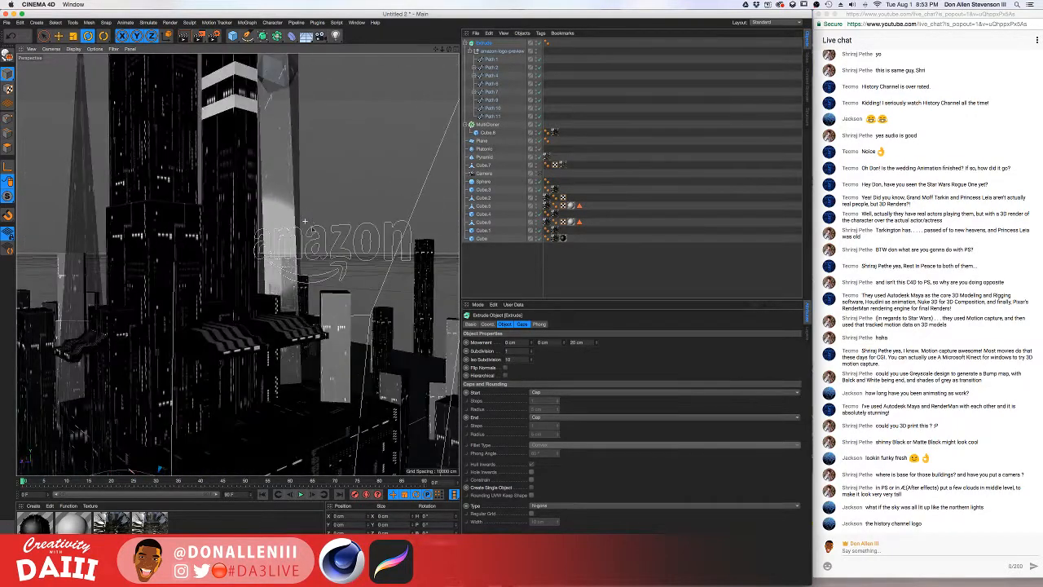
scroll(390, 299, "down", 5)
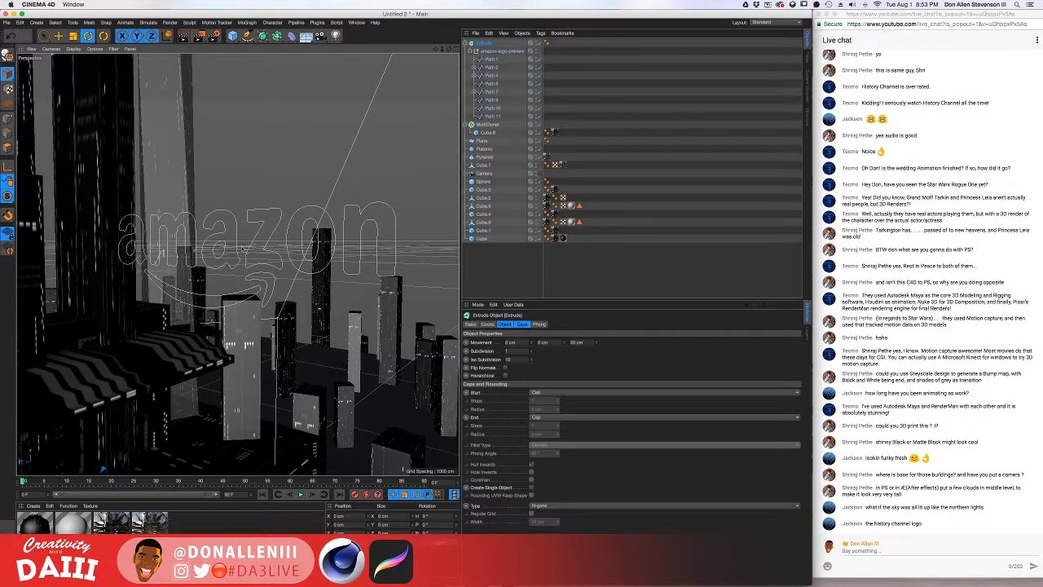
- Examine the available generators and the Extrude's caps, object and coordinate settings for what affects the logo's extrusion
left_click(507, 53)
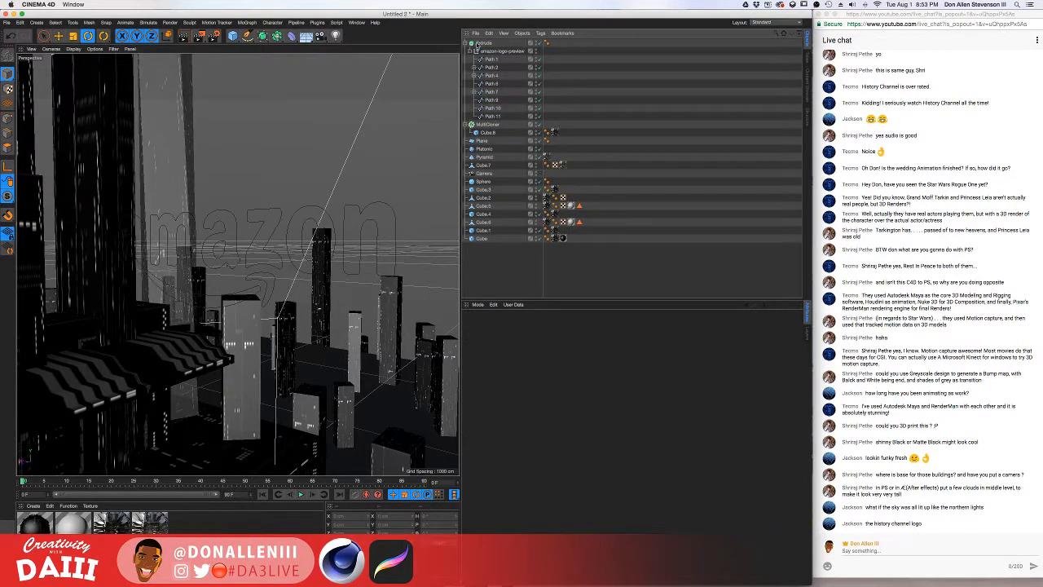
left_click(477, 43)
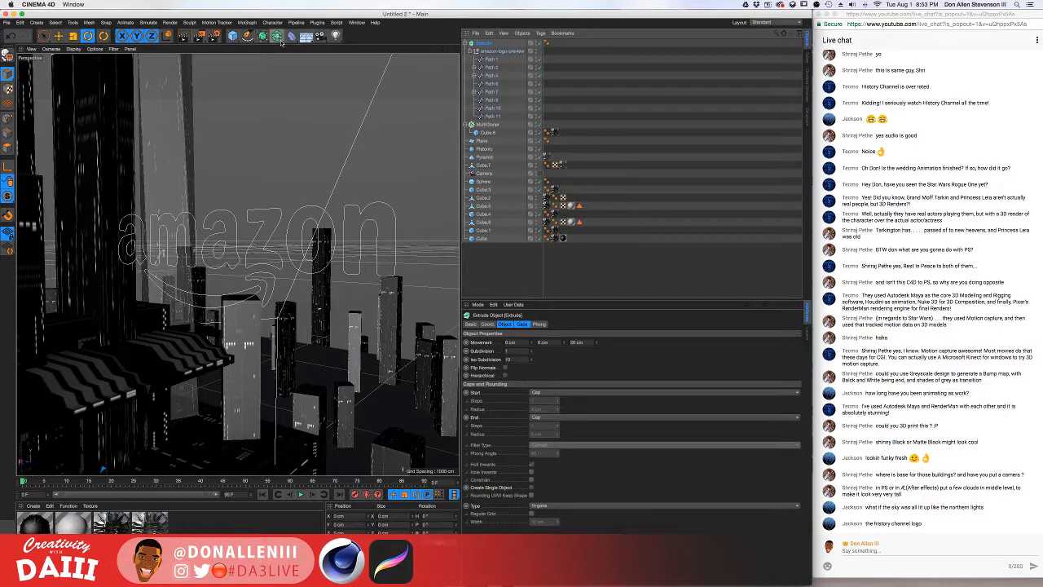
left_click(274, 37)
left_click(263, 37)
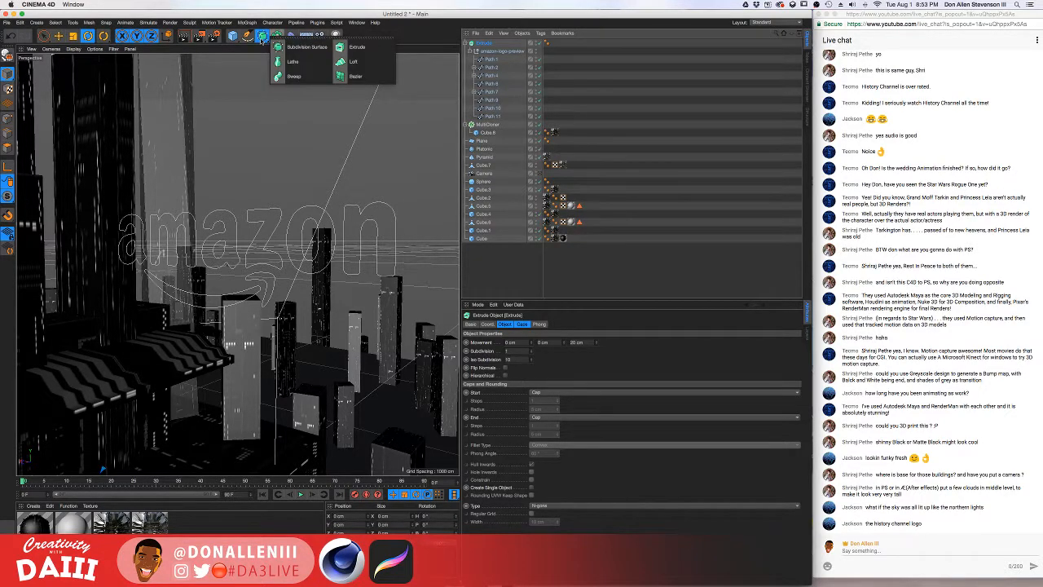
left_click(611, 103)
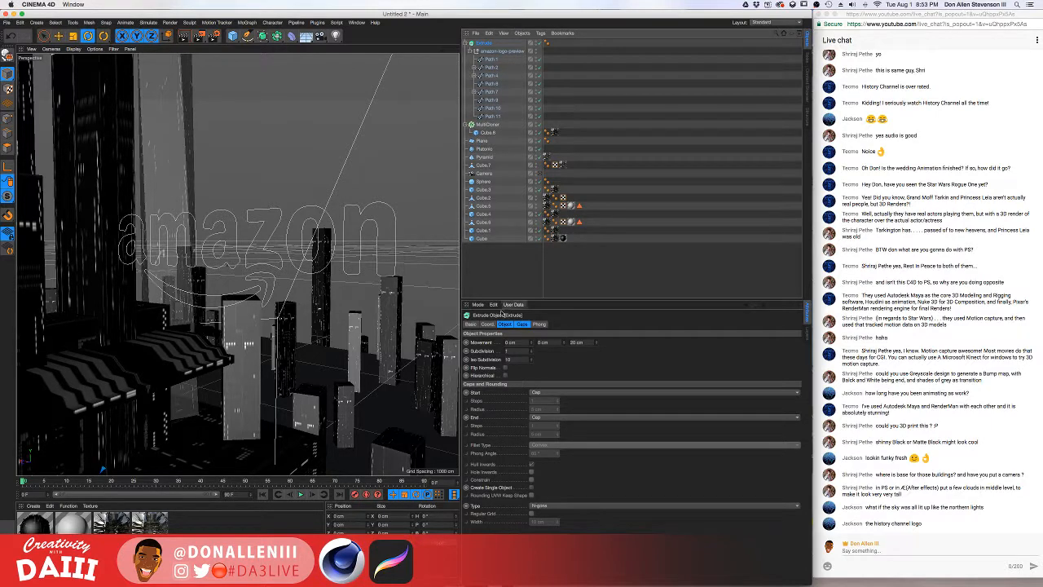
left_click(521, 325)
left_click(504, 325)
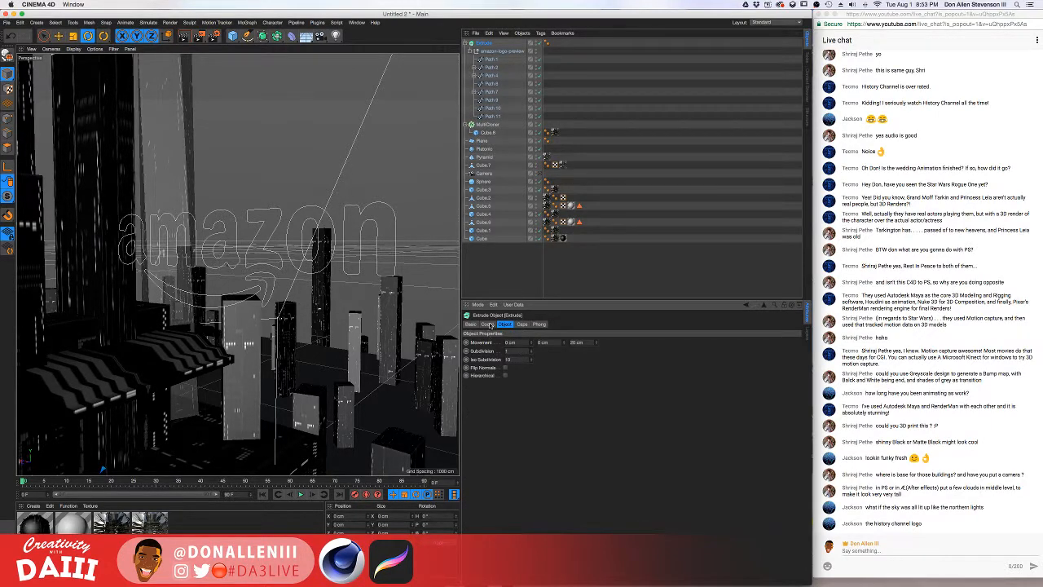
left_click(489, 324)
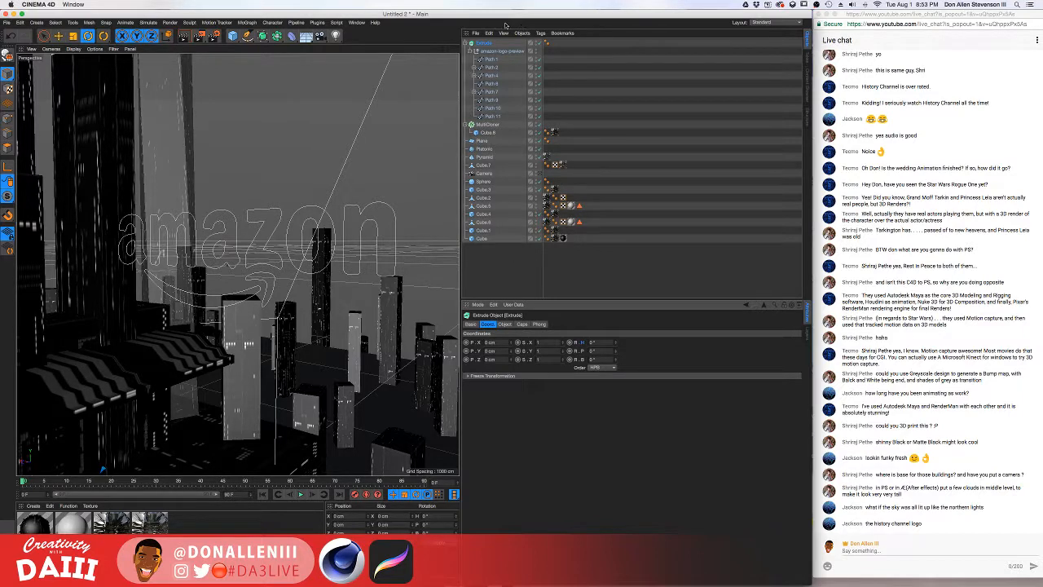
- Take the amazon-logo-preview group out of the Extrude so it stands on its own in the object hierarchy
left_click(473, 52)
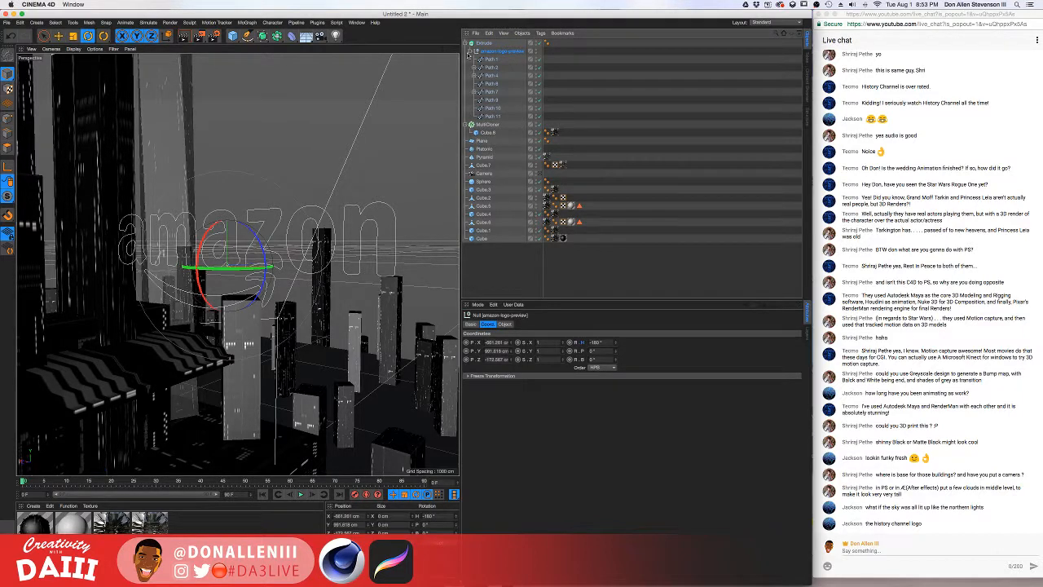
left_click(471, 52)
left_click(470, 51)
mouse_move(479, 43)
left_mouse_down()
mouse_move(497, 67)
mouse_move(496, 45)
mouse_move(499, 65)
mouse_move(484, 60)
left_mouse_up()
left_click_drag(477, 50, 476, 51)
left_click(470, 52)
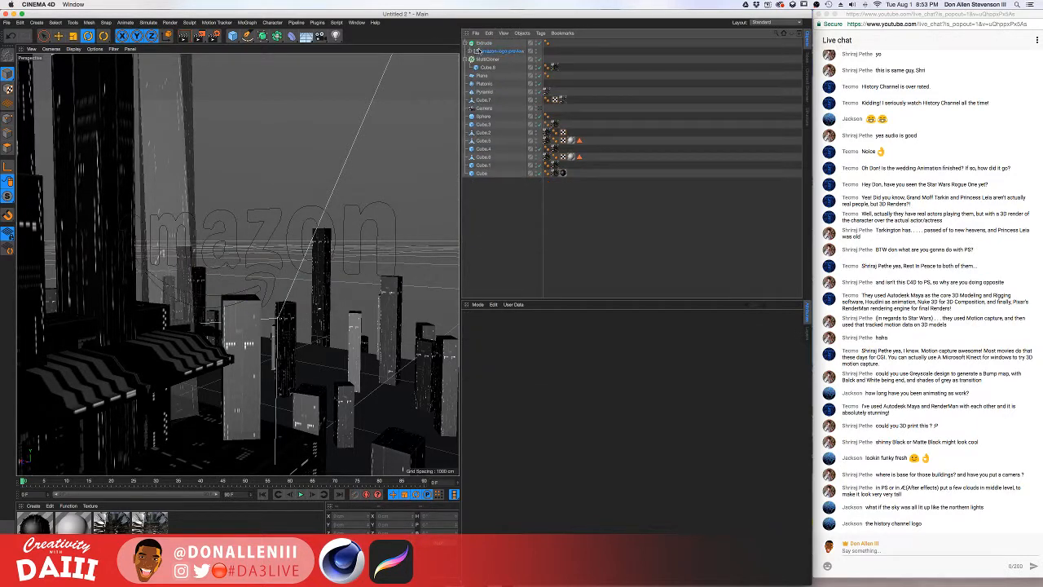
left_click(479, 43)
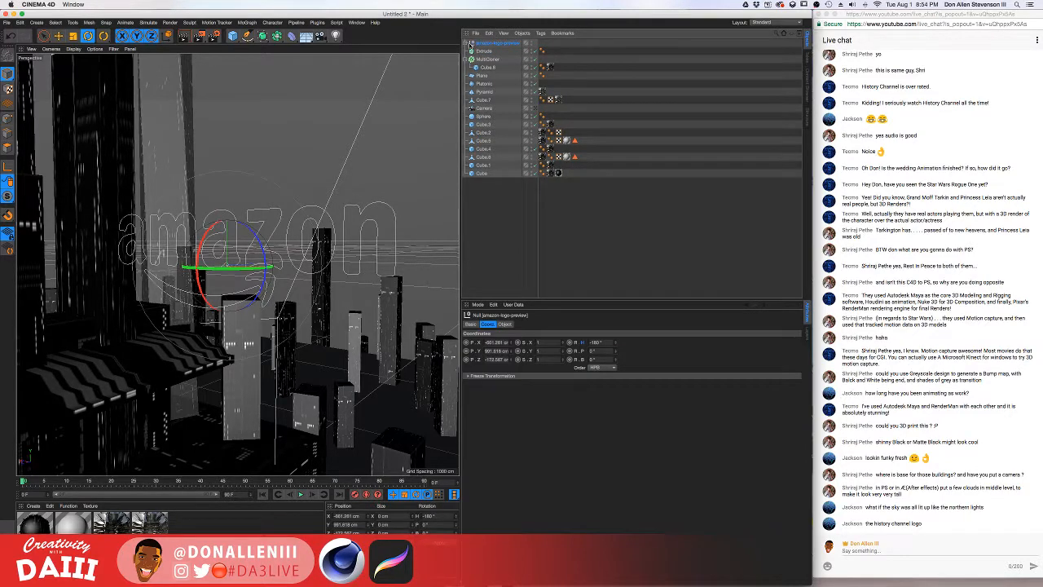
- Place the Extrude inside the logo group and nest Path 1 beneath it to extrude the letter m
left_click(468, 44)
left_click_drag(485, 115, 491, 56)
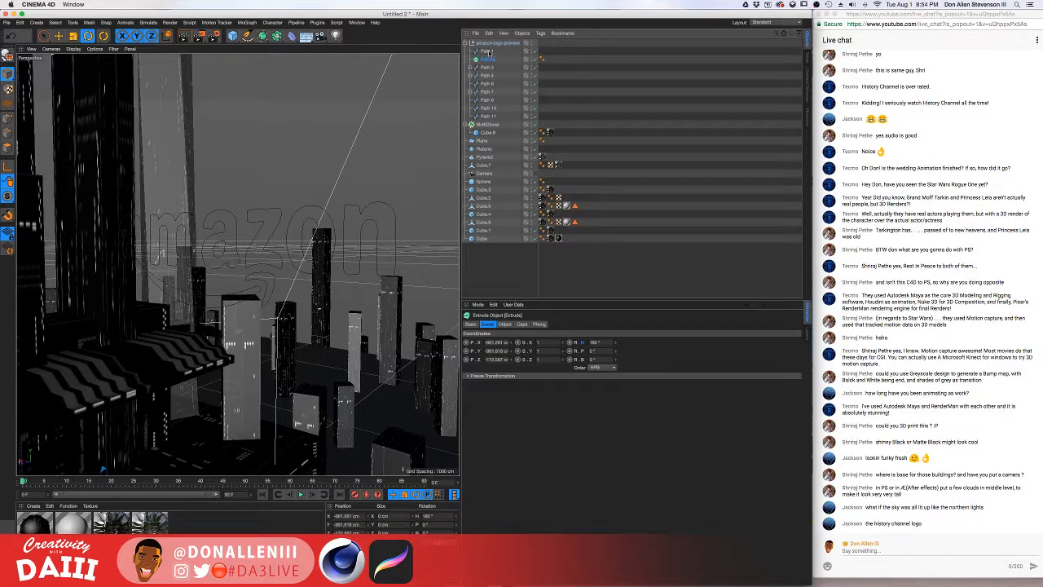
left_click_drag(486, 51, 486, 52)
left_click(486, 55)
left_click_drag(233, 171, 226, 199, "alt")
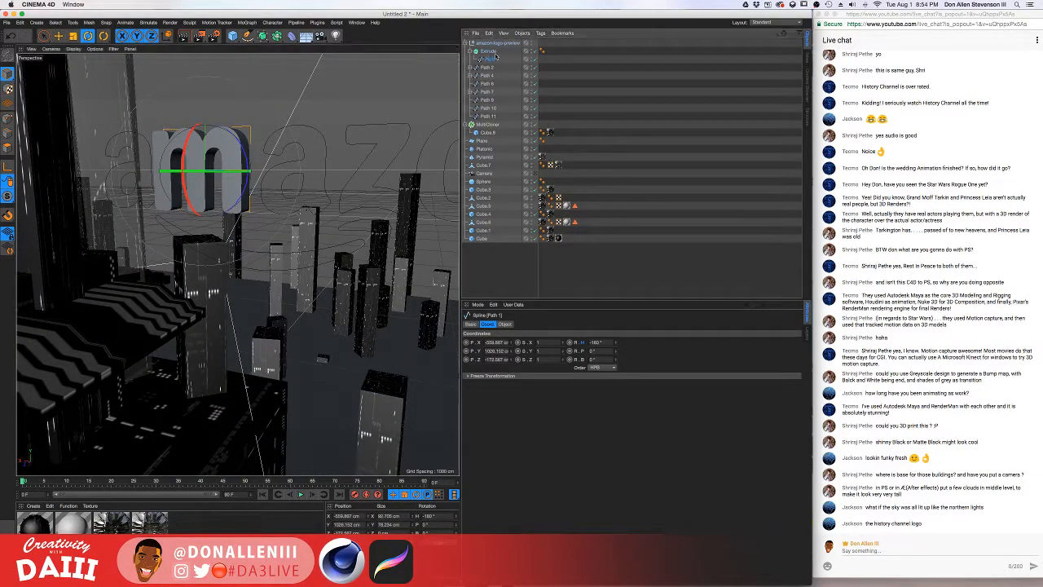
- Add a separate Extrude inside the logo group and nest Path 2 beneath it to extrude the letter a
left_click_drag(486, 43, 488, 44, "ctrl")
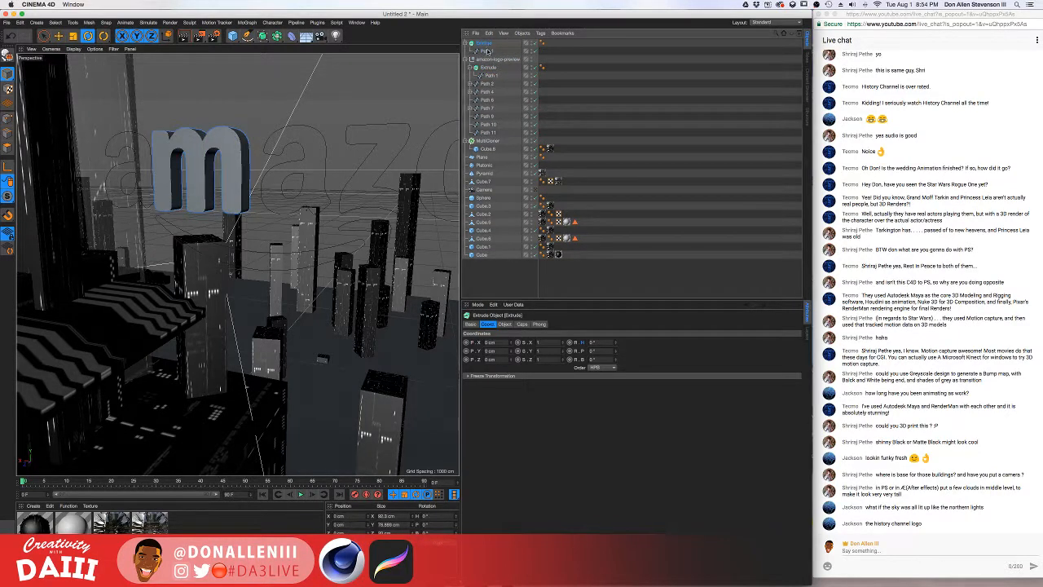
key("super+z")
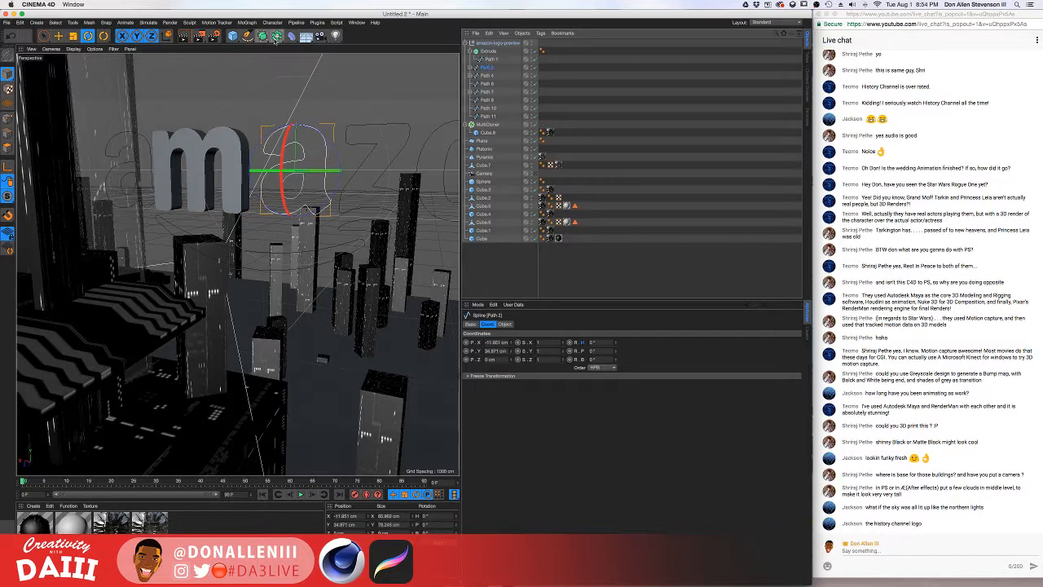
left_click_drag(268, 41, 355, 53)
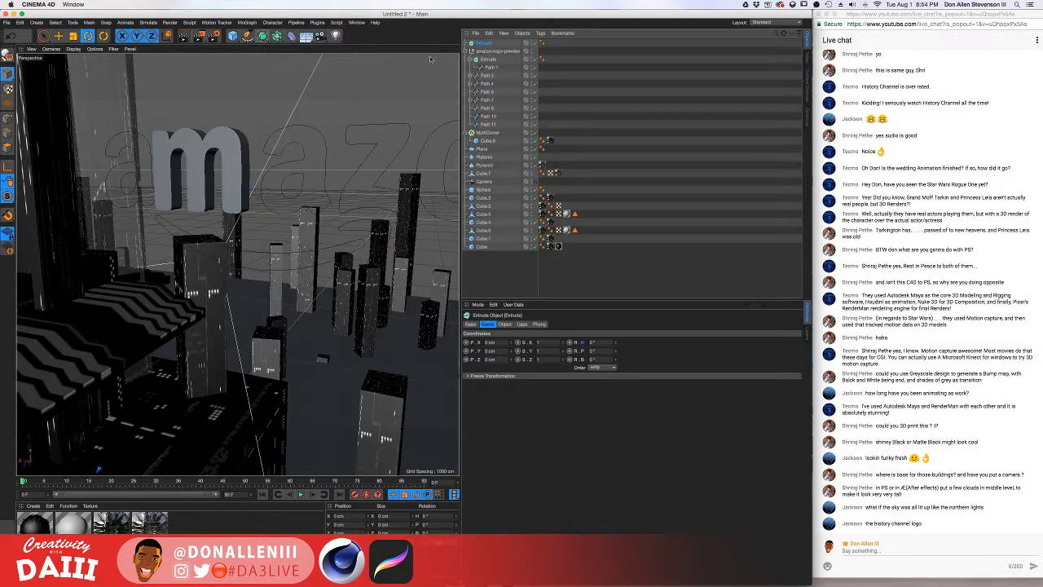
left_click_drag(478, 74, 481, 71)
left_click_drag(322, 174, 335, 139, "alt")
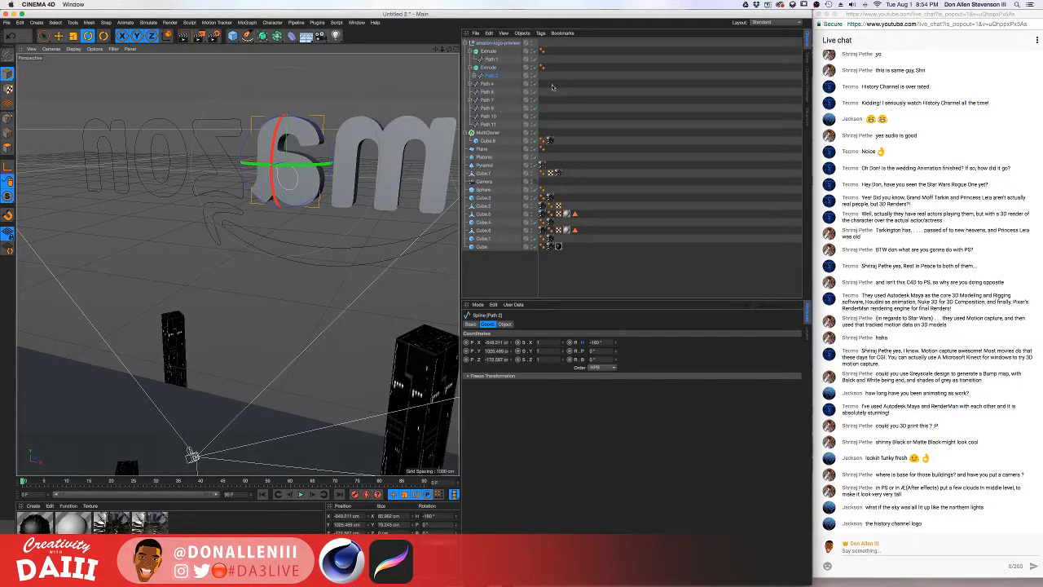
- Undo the nesting of Path 2 and pick out the inner and outer outlines of the letter a
key("super+z")
key("super+z")
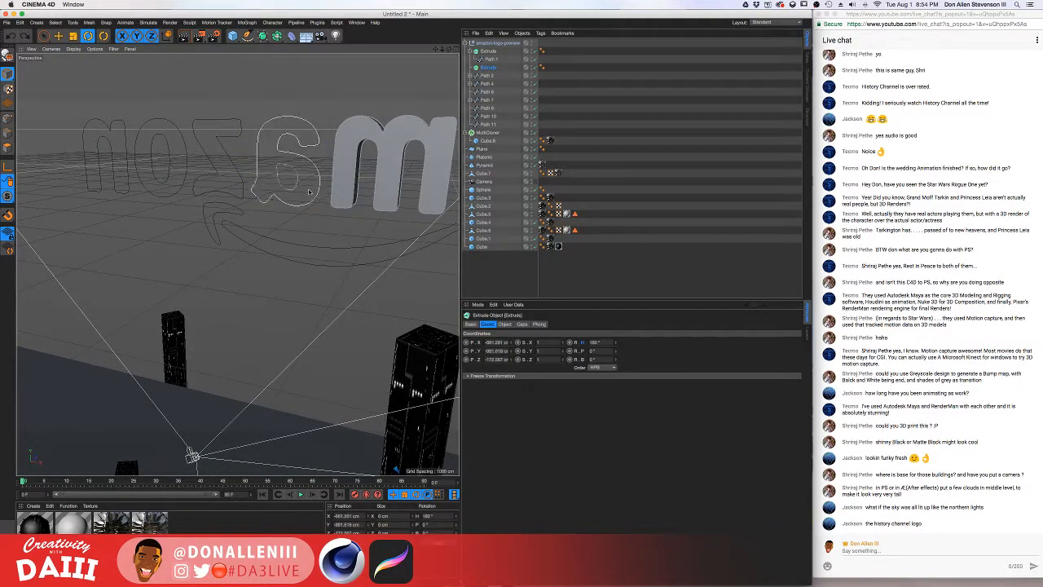
left_click(286, 178)
left_click_drag(307, 181, 312, 199, "alt")
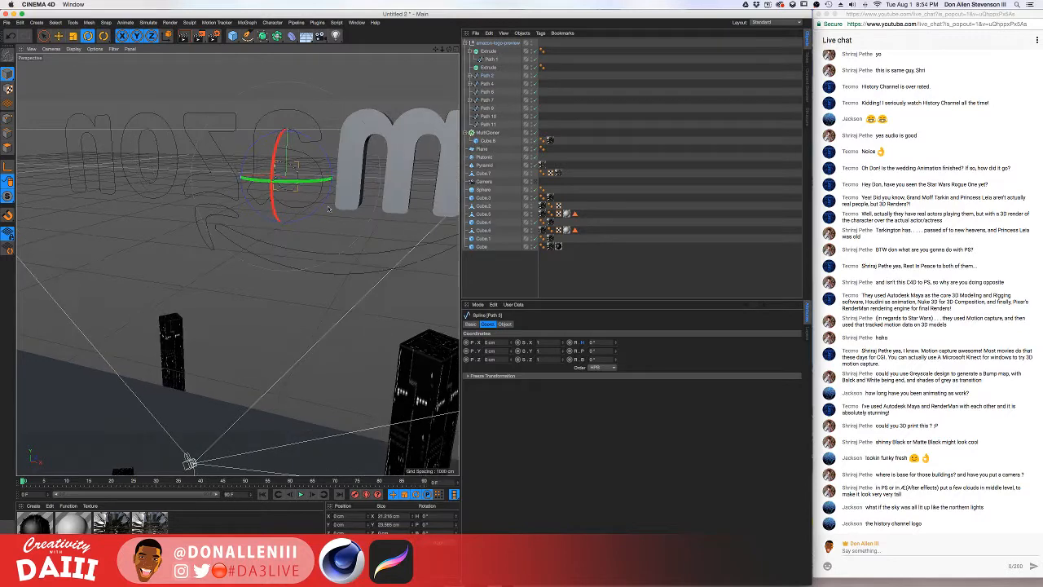
left_click(320, 157)
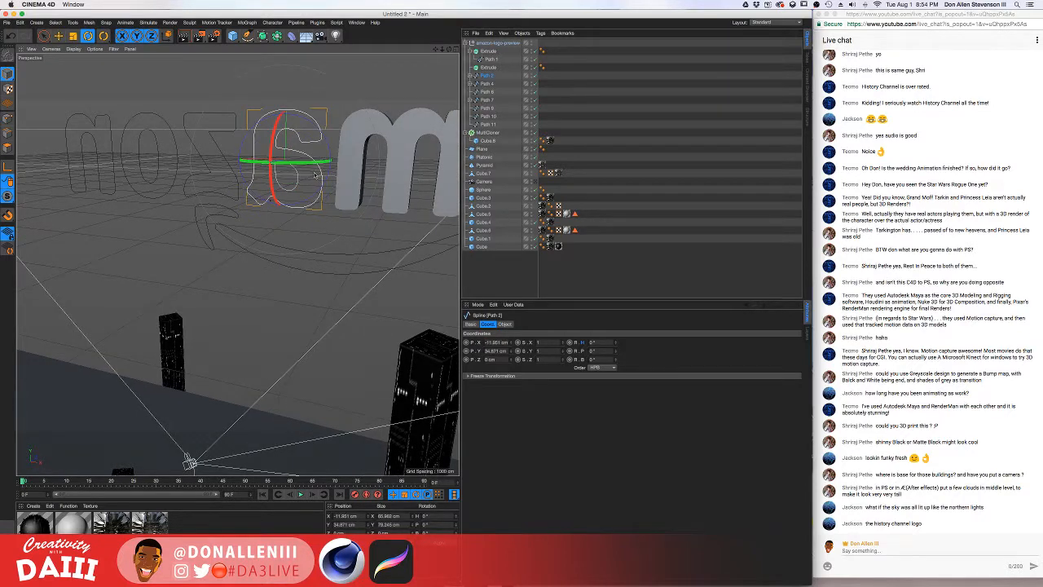
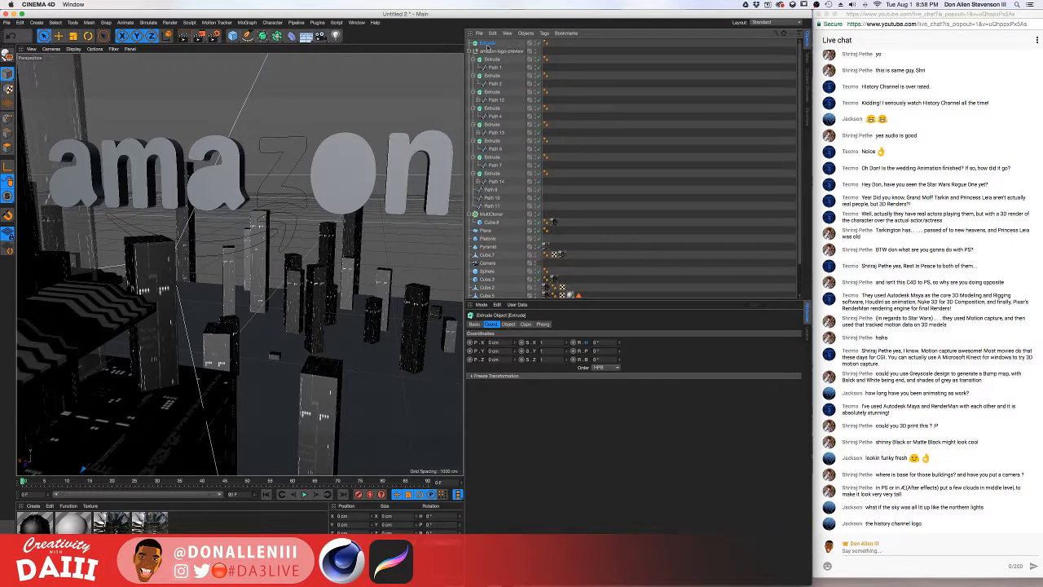
- Nest Path 10 under an Extrude for the letter z, and Path 11 under another new Extrude for the arrow tip
left_click_drag(488, 47, 493, 197)
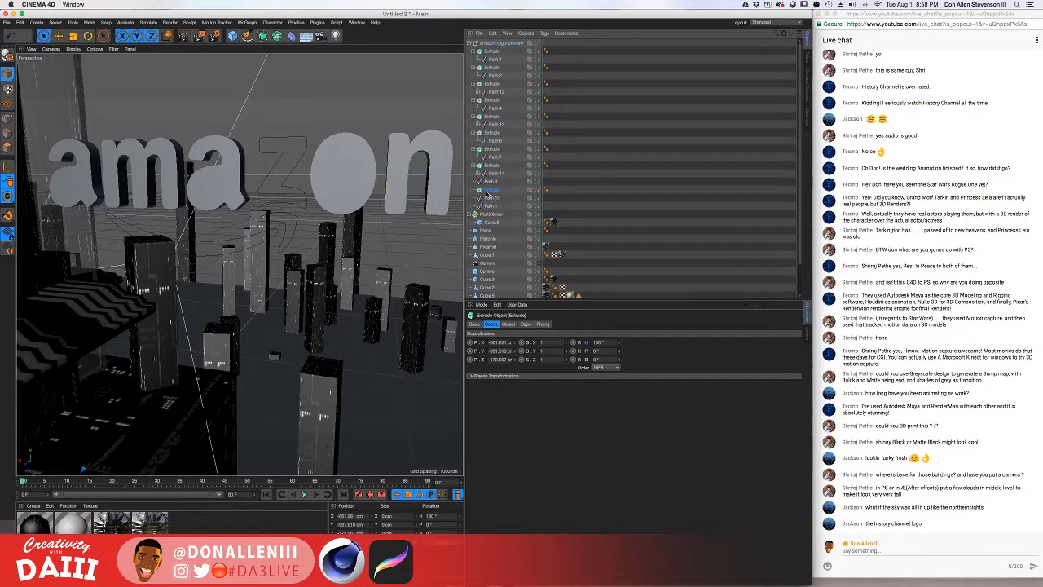
left_click(493, 197)
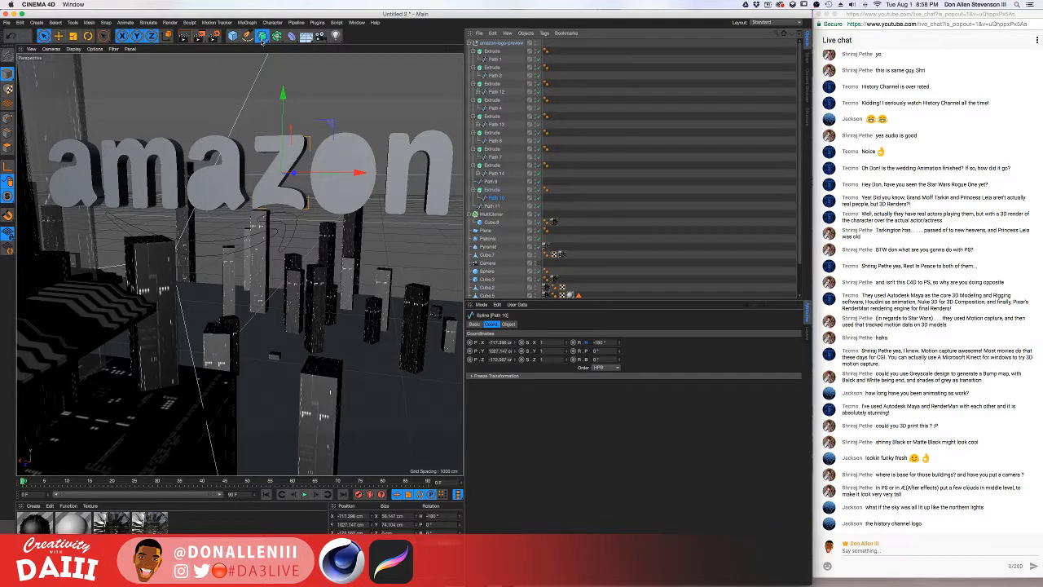
left_click_drag(262, 39, 349, 45)
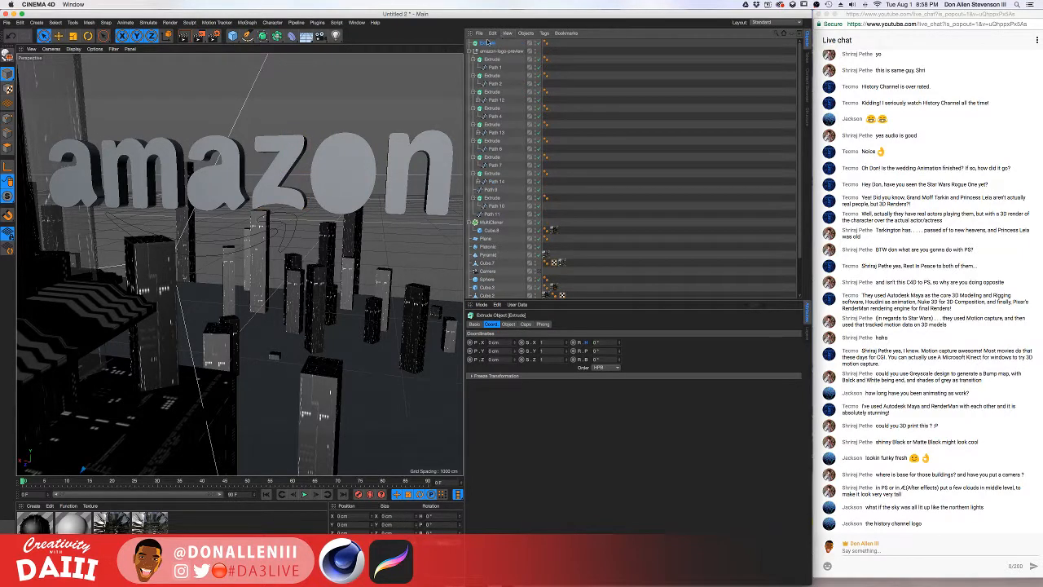
left_click_drag(490, 50, 492, 209)
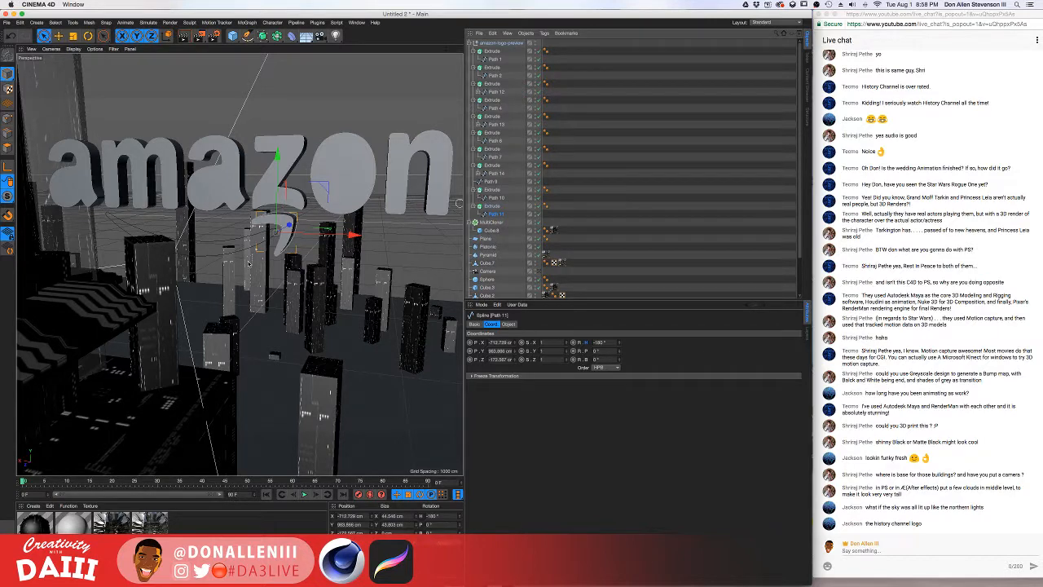
- Create an Extrude inside the logo group and nest Path 9 beneath it to extrude the smile curve
left_click(232, 238)
left_click(232, 240)
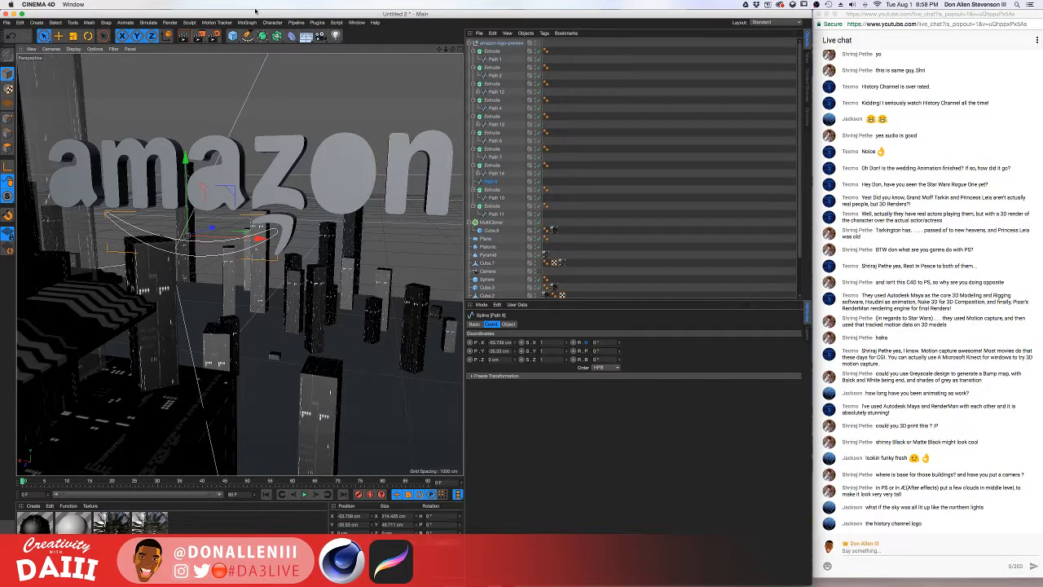
left_click(263, 35)
left_click(354, 40)
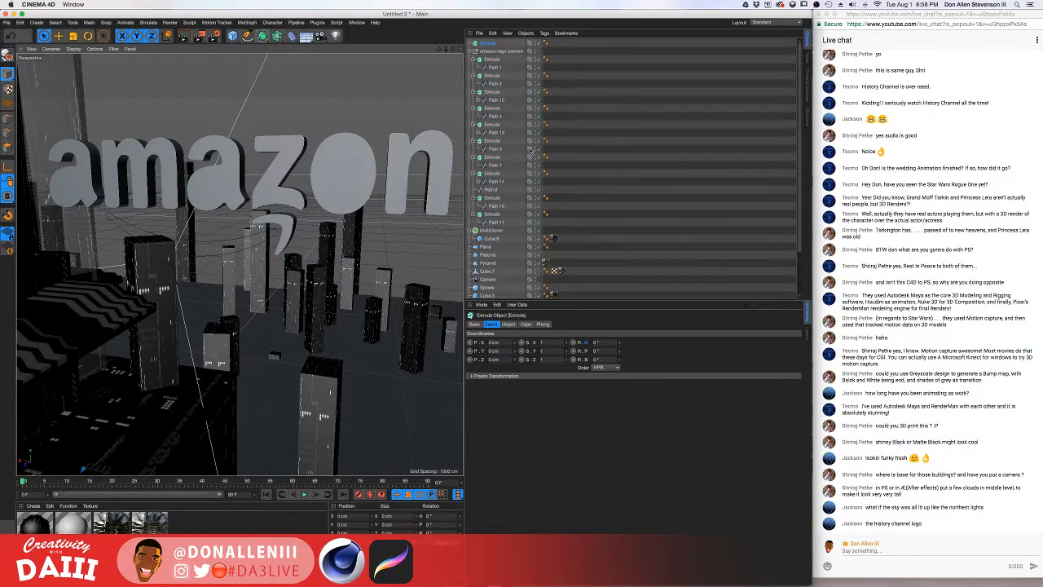
left_click_drag(489, 48, 485, 183)
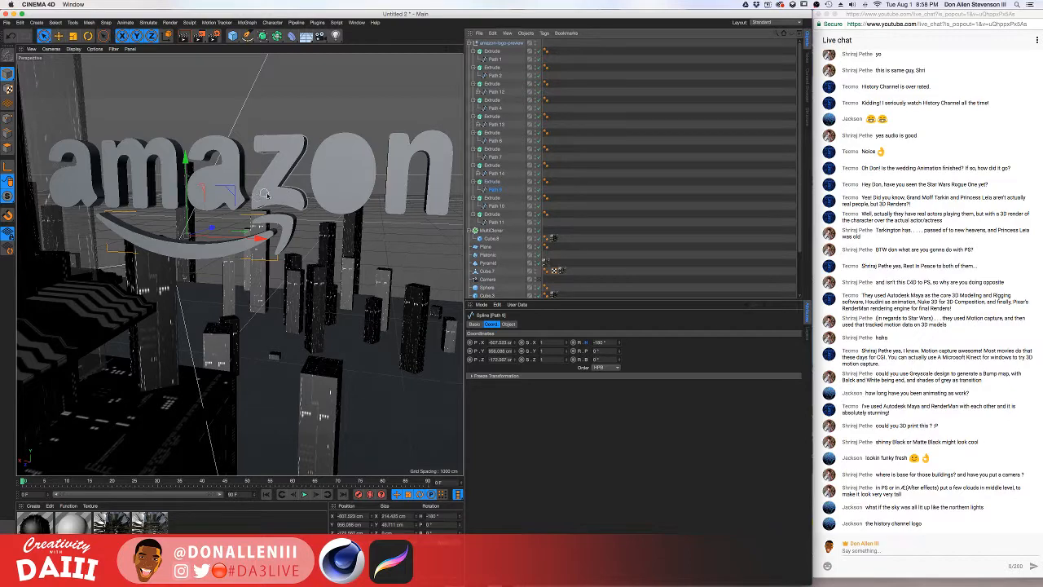
- Identify the two Extrudes that form the letter o and add a Boole object to the scene
left_click_drag(261, 195, 344, 162, "alt")
left_click(346, 171)
left_click(344, 169)
left_click(349, 169, "shift")
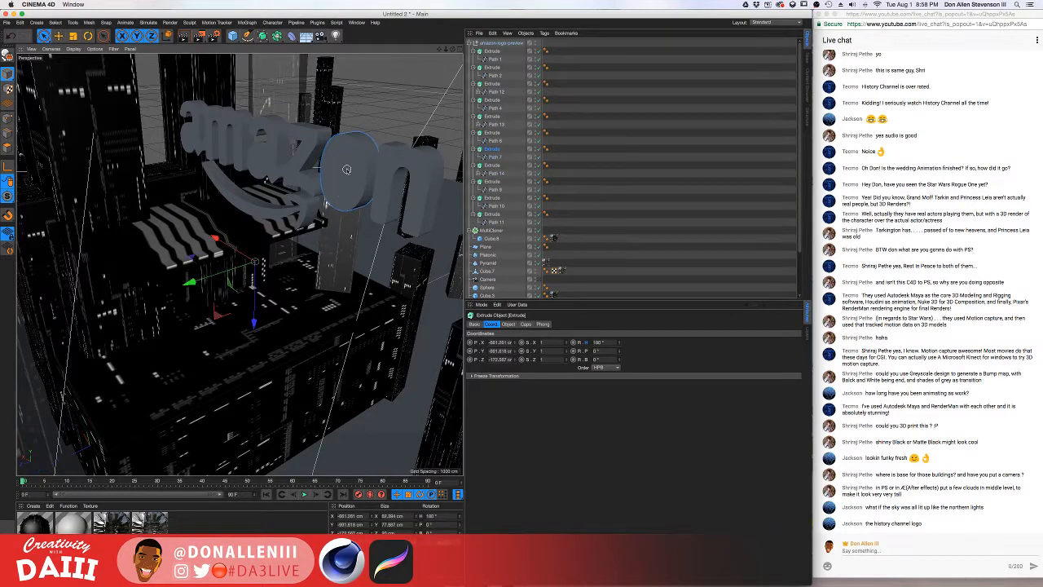
left_click(262, 37)
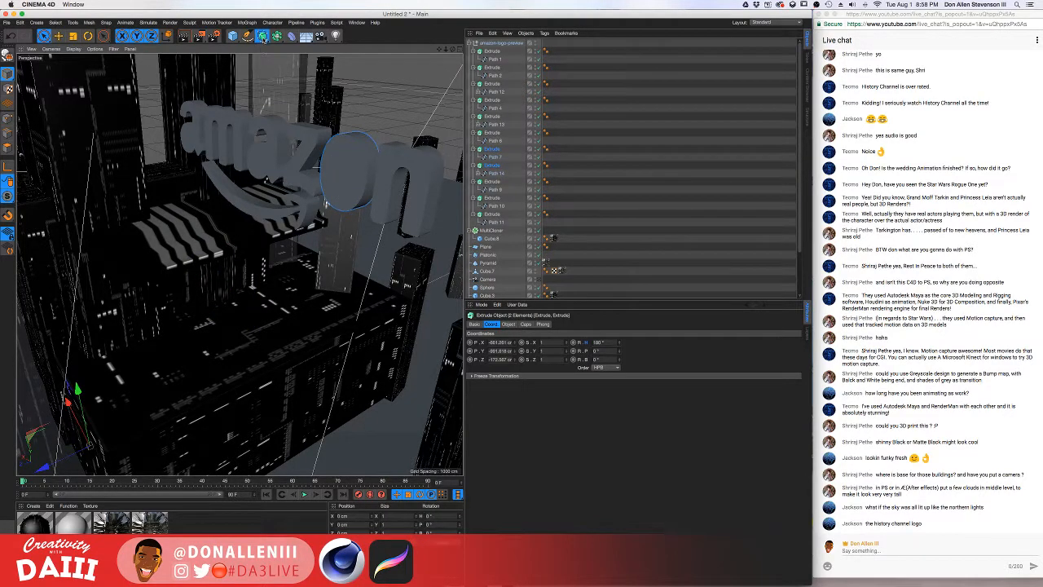
left_click(278, 37)
left_click(278, 37)
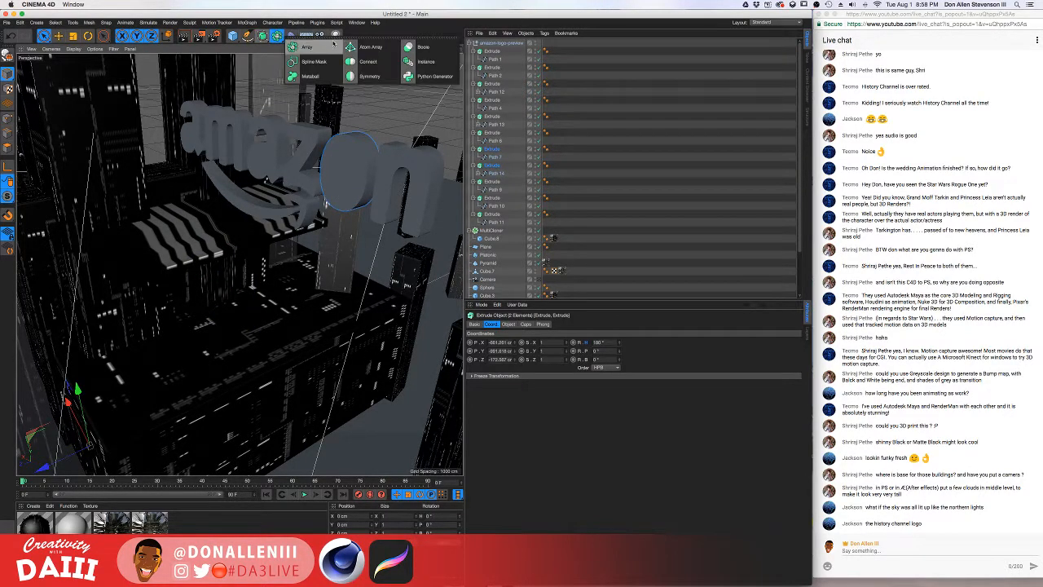
left_click(412, 45)
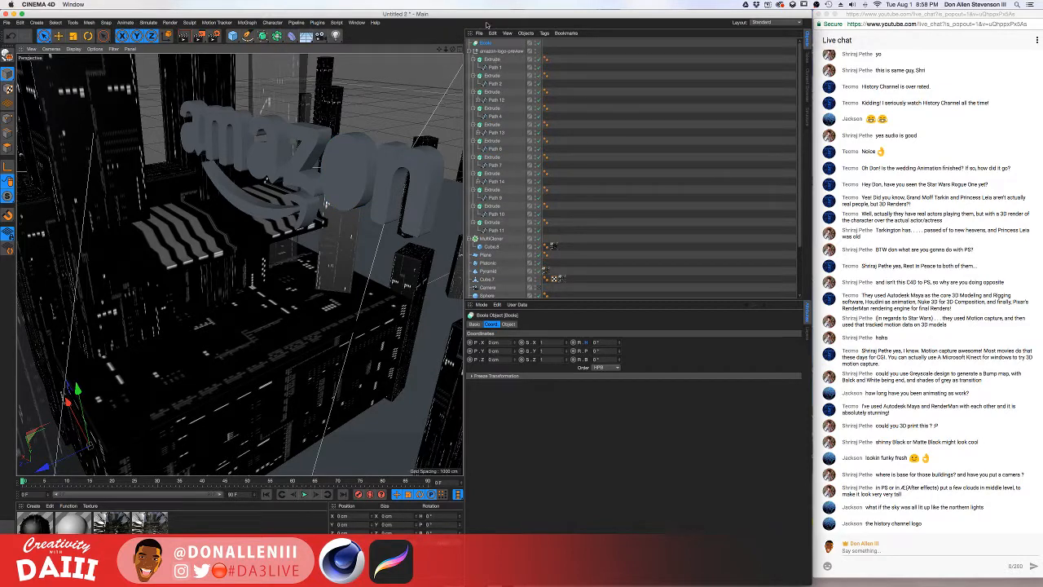
- Place the Boole inside the logo group and nest the letter o's two Extrudes, holding Path 7 and Path 14, beneath it
left_click(353, 161)
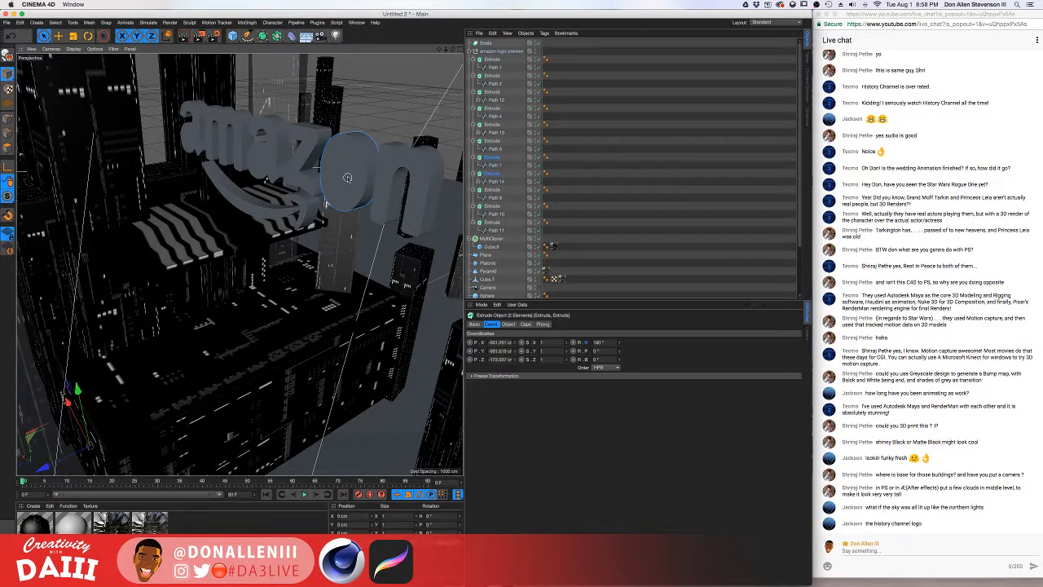
left_click(357, 150)
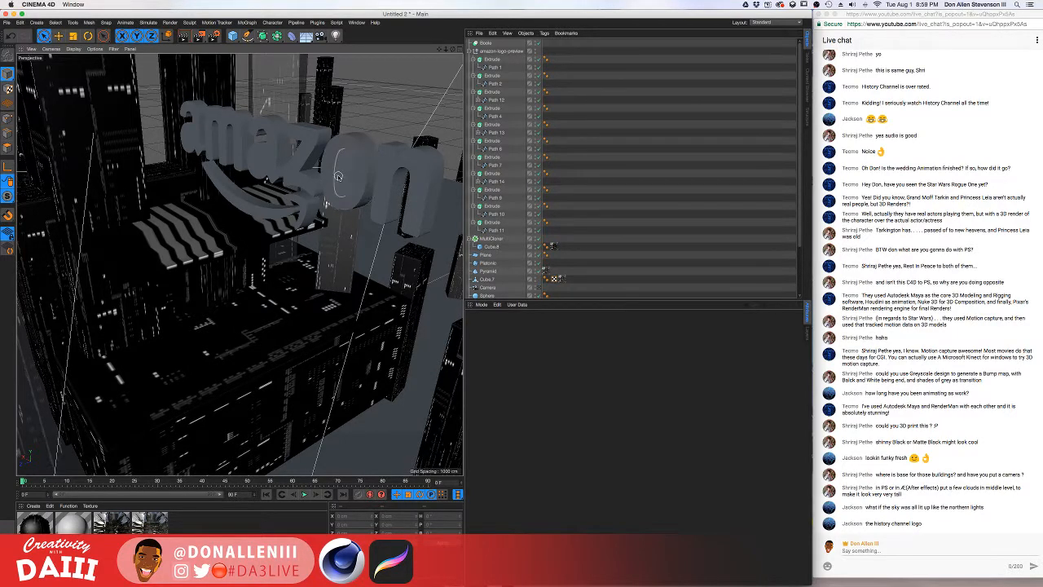
left_click(338, 176)
scroll(343, 173, "up", 3)
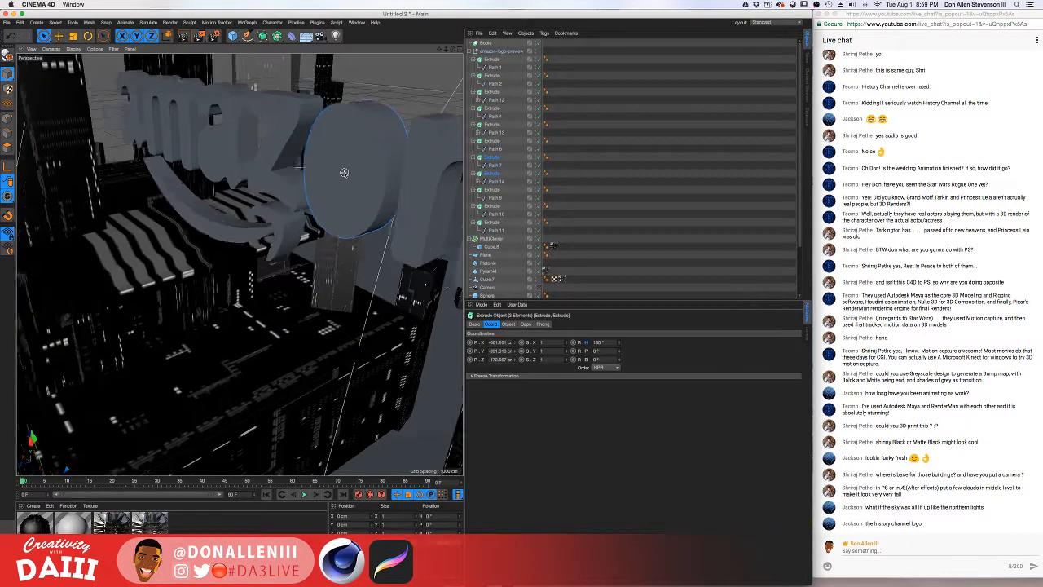
left_click_drag(344, 173, 326, 186, "alt")
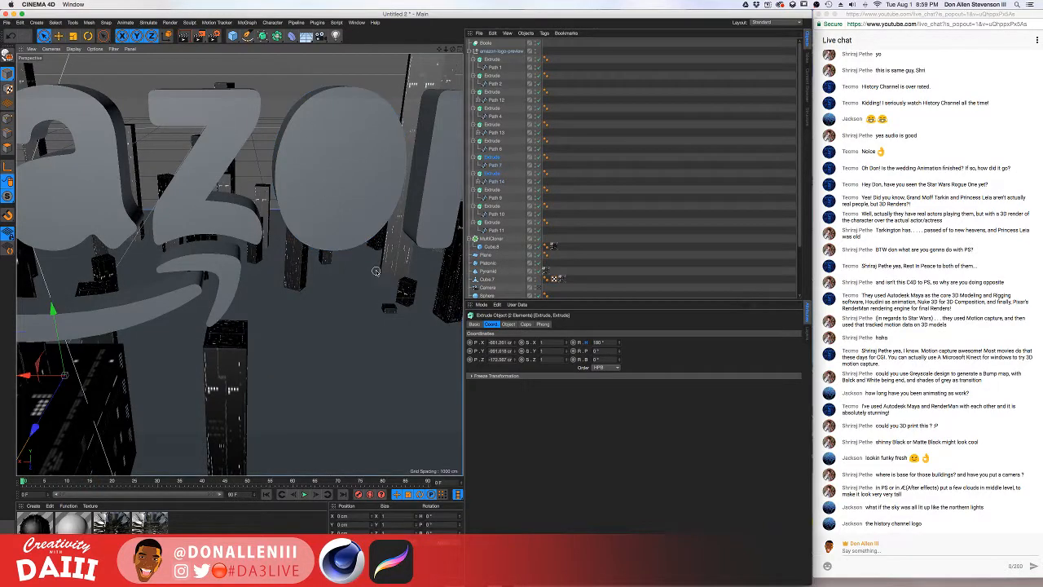
left_click(375, 163)
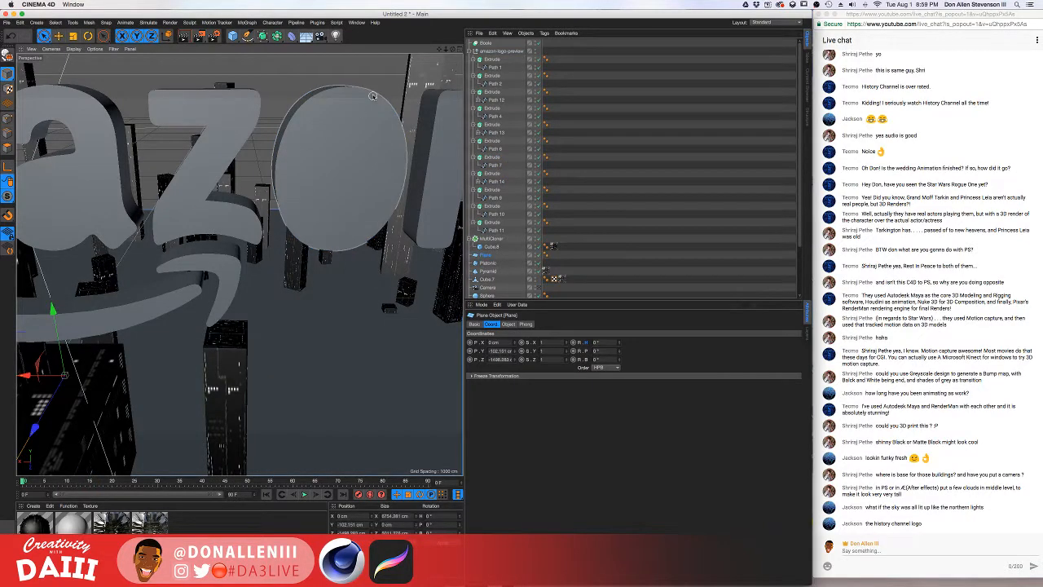
left_click(493, 175)
left_click(491, 158, "super")
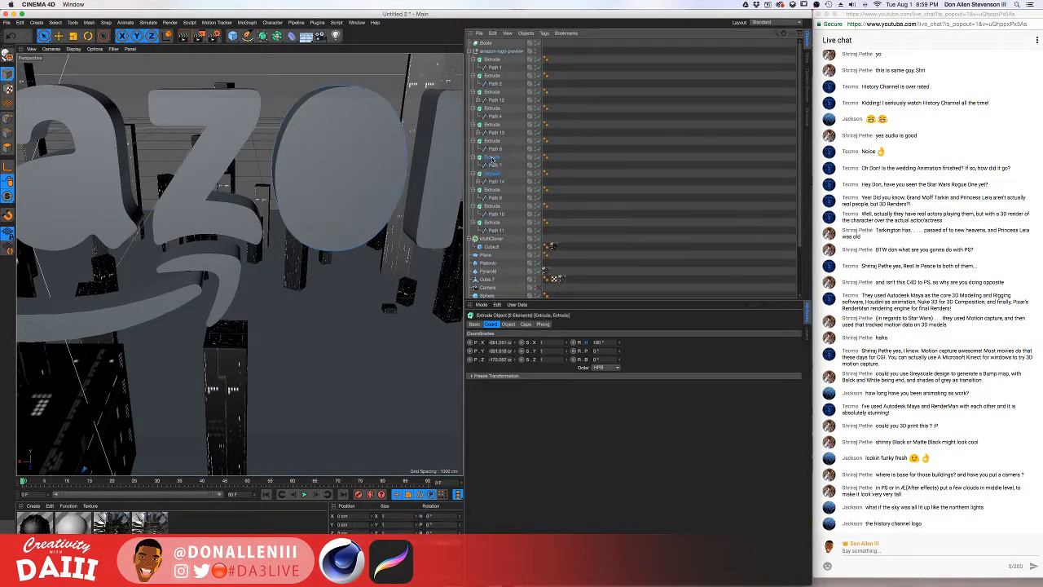
left_click_drag(487, 45, 495, 155)
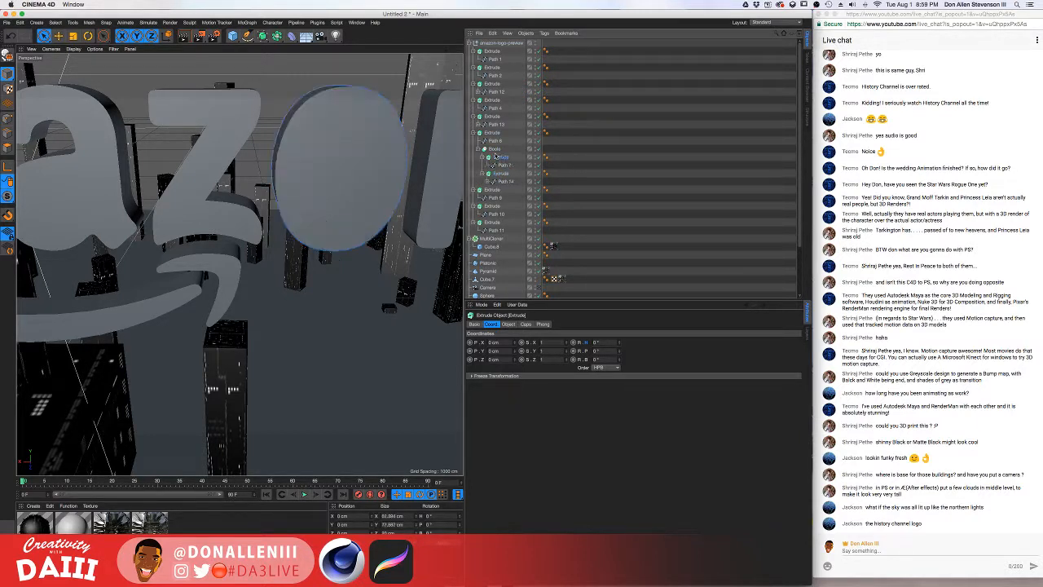
- Move Path 14 along its Z axis so its Extrude cuts into the front face of the letter o
left_click(496, 174)
left_click(340, 179)
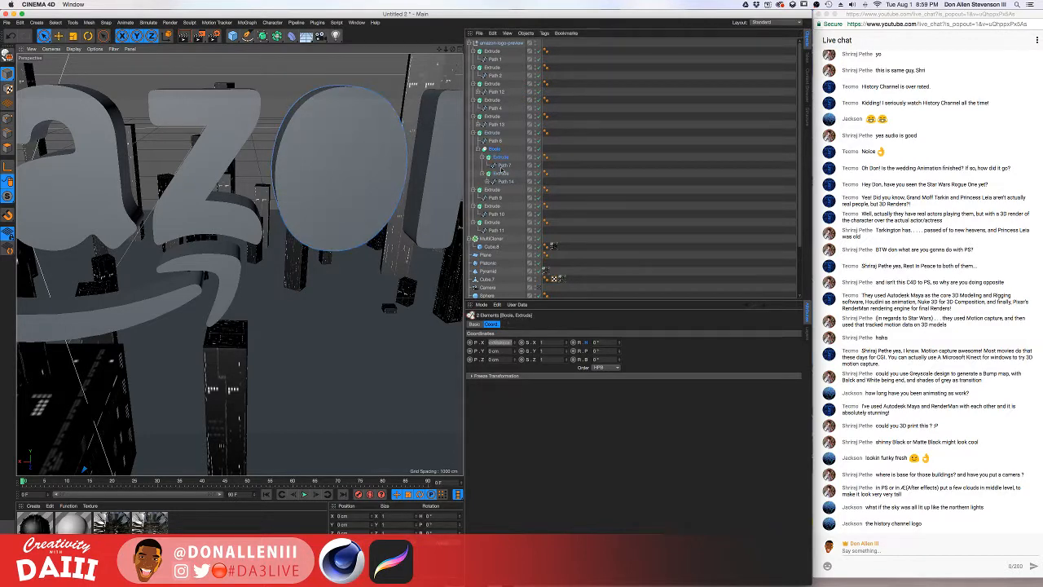
left_click(502, 181)
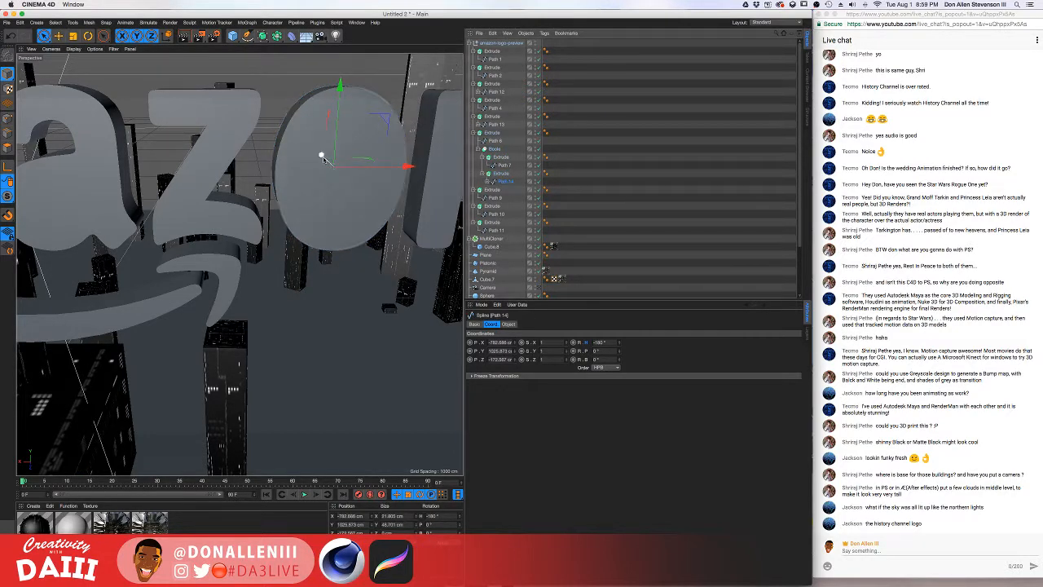
left_click_drag(326, 160, 331, 153)
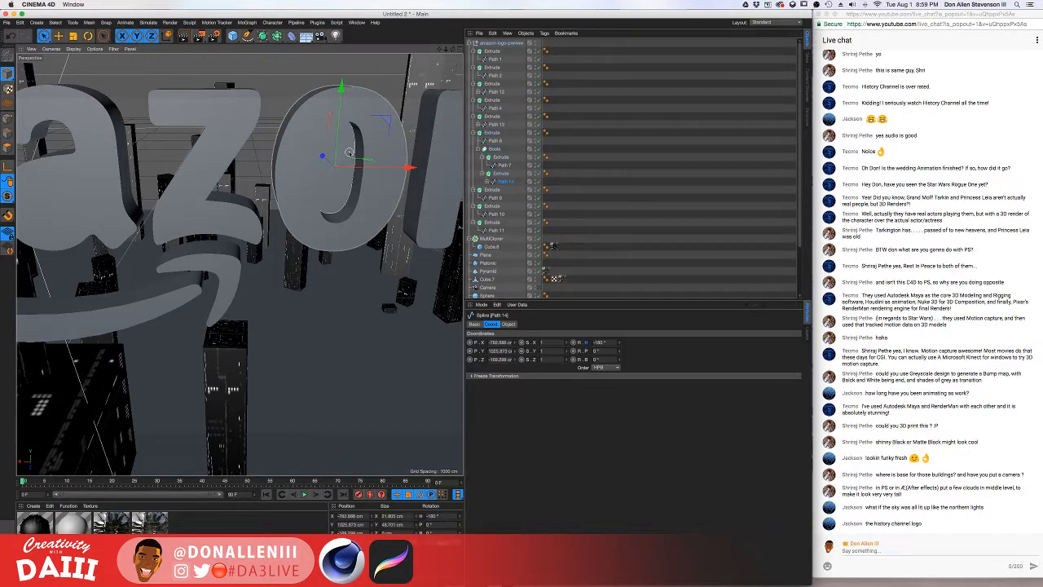
key("e")
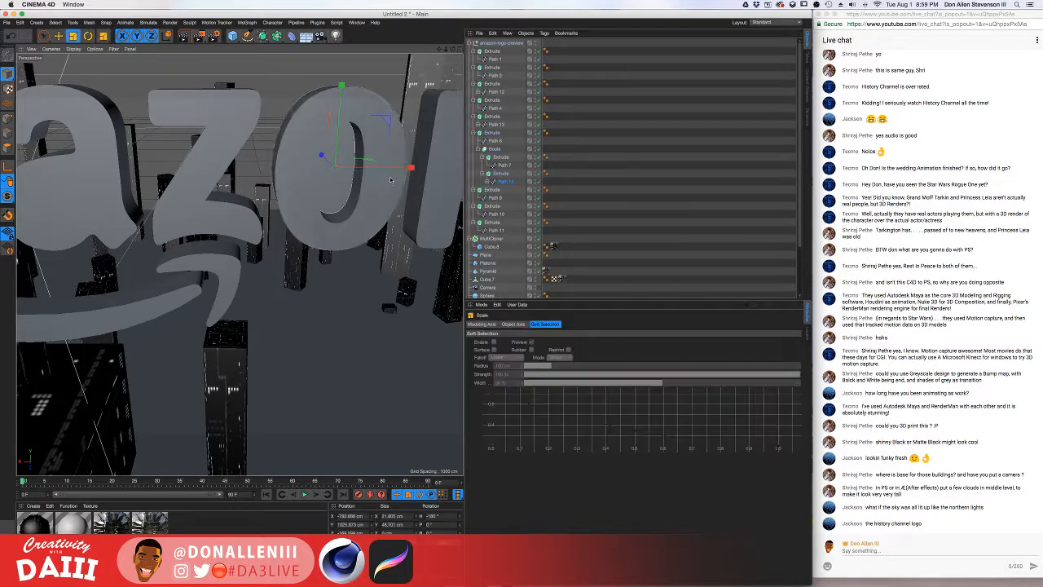
- Check the extrusion settings of the letter o's hole and shift Path 14 along Z so the cut passes through the letter
left_click(500, 173)
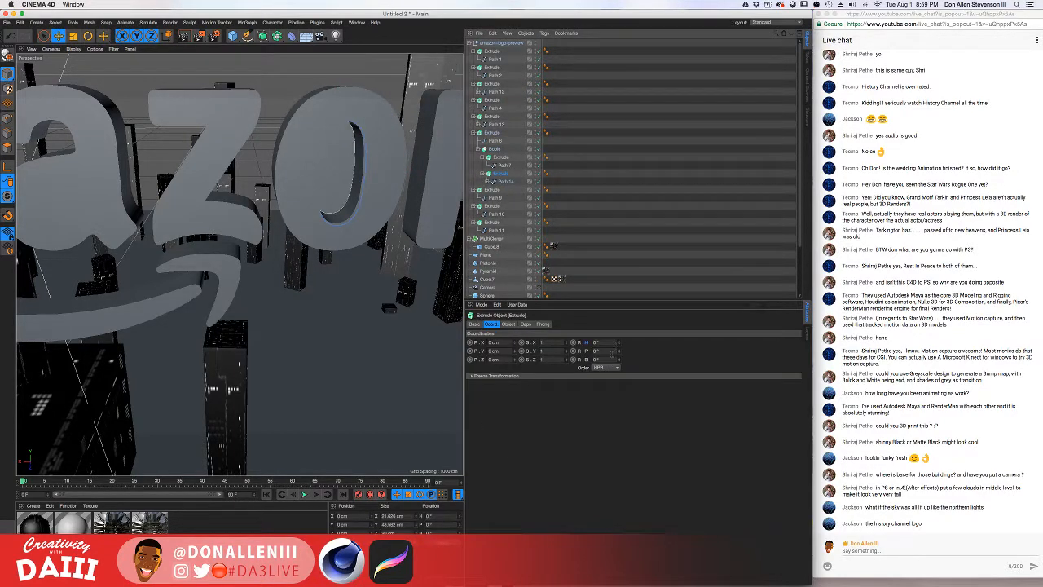
left_click(508, 324)
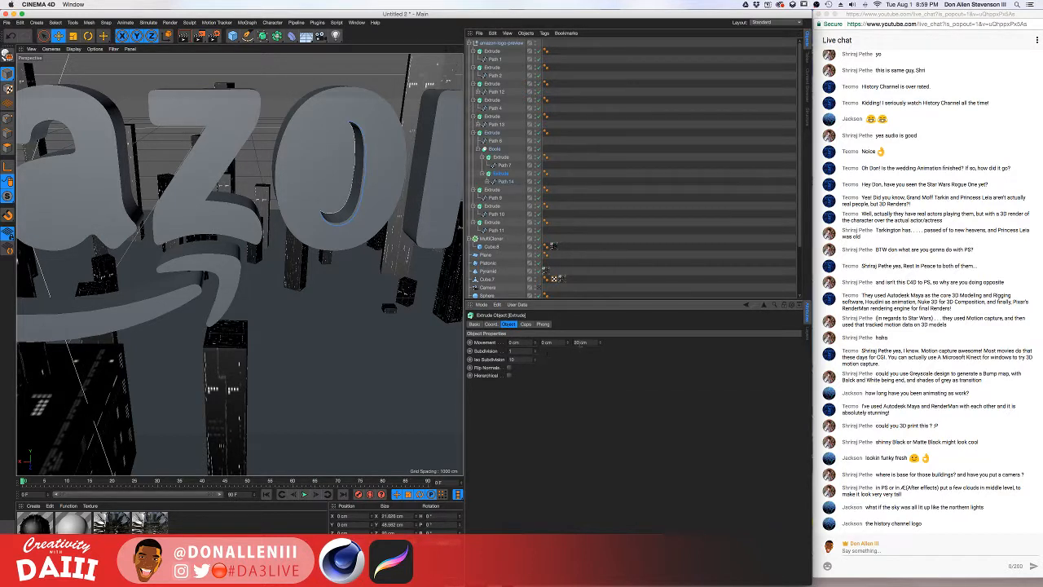
mouse_move(600, 342)
left_mouse_down()
mouse_move(600, 359)
mouse_move(601, 330)
mouse_move(599, 342)
left_mouse_up()
left_click(500, 174)
left_click(503, 181)
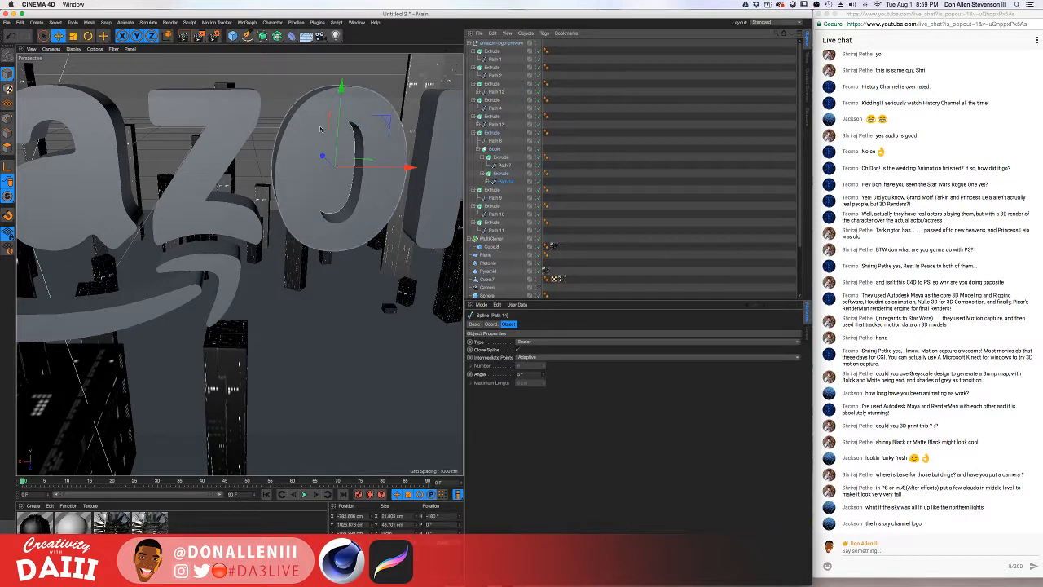
left_click_drag(318, 136, 329, 144)
scroll(329, 145, "down", 5)
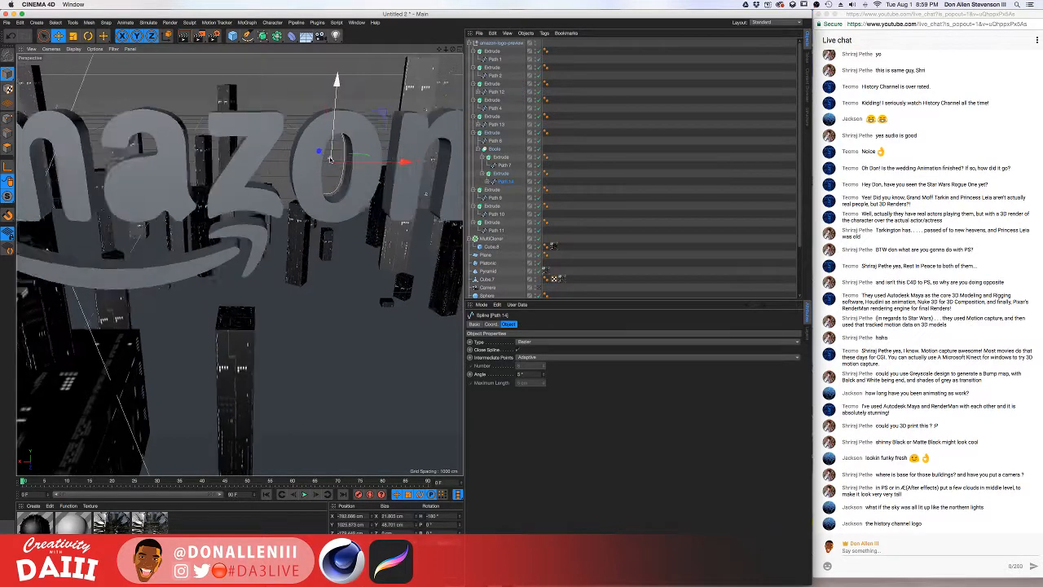
middle_click_drag(329, 147, 410, 169, "alt")
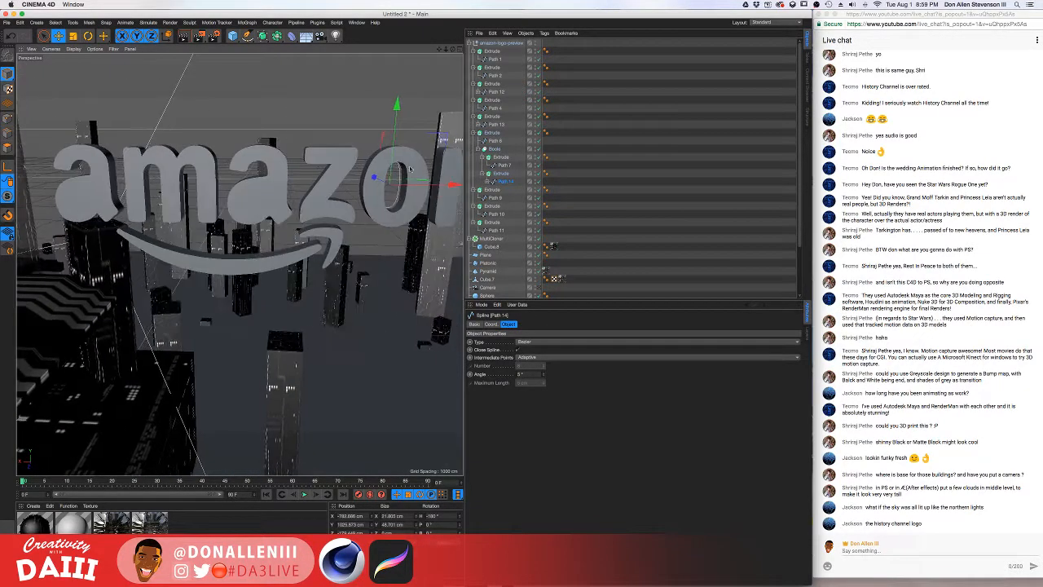
- Collapse the letter o's Boole, identify the two Extrudes of the second letter a, and add another Boole object
left_click(479, 149)
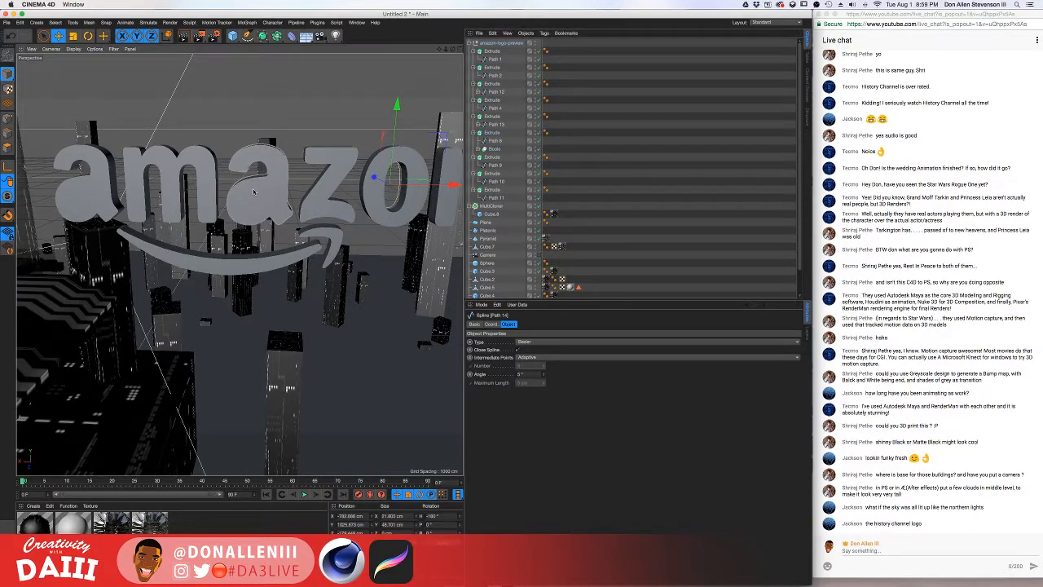
left_click(253, 191)
right_click_drag(254, 191, 281, 206, "alt")
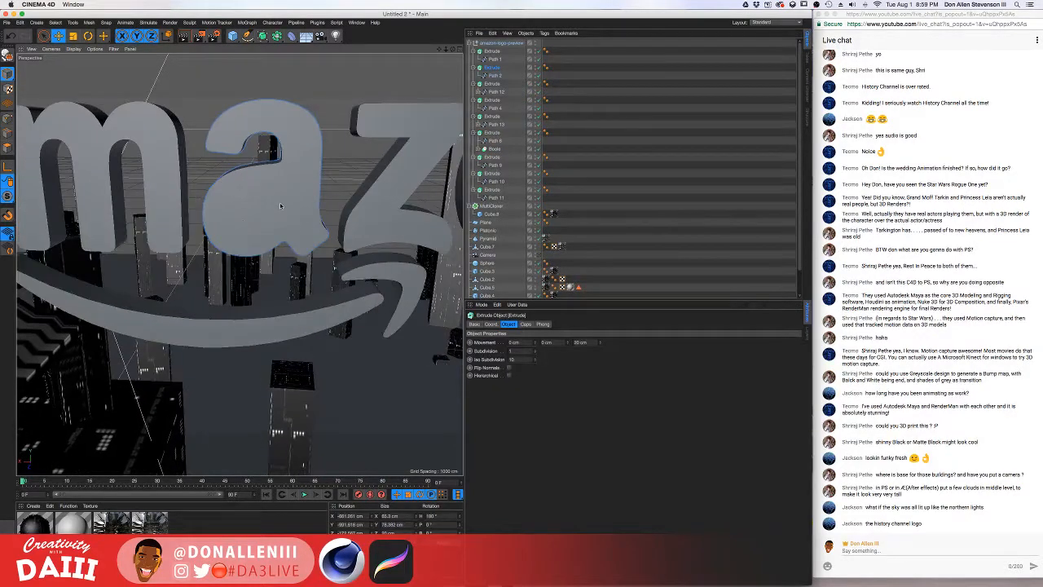
left_click(495, 85)
left_click(492, 67)
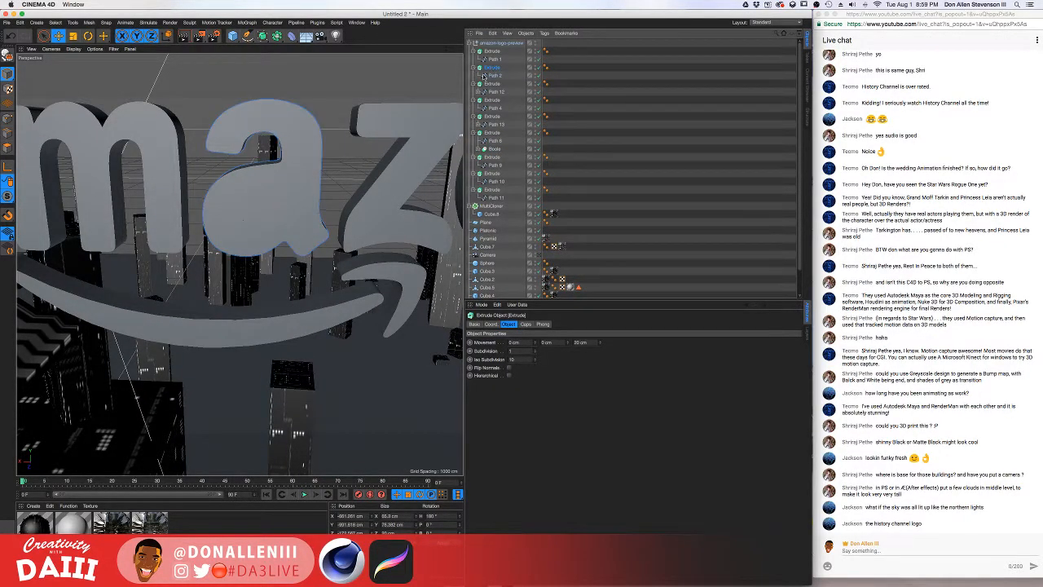
left_click(492, 84, "ctrl")
left_click_drag(277, 35, 409, 49)
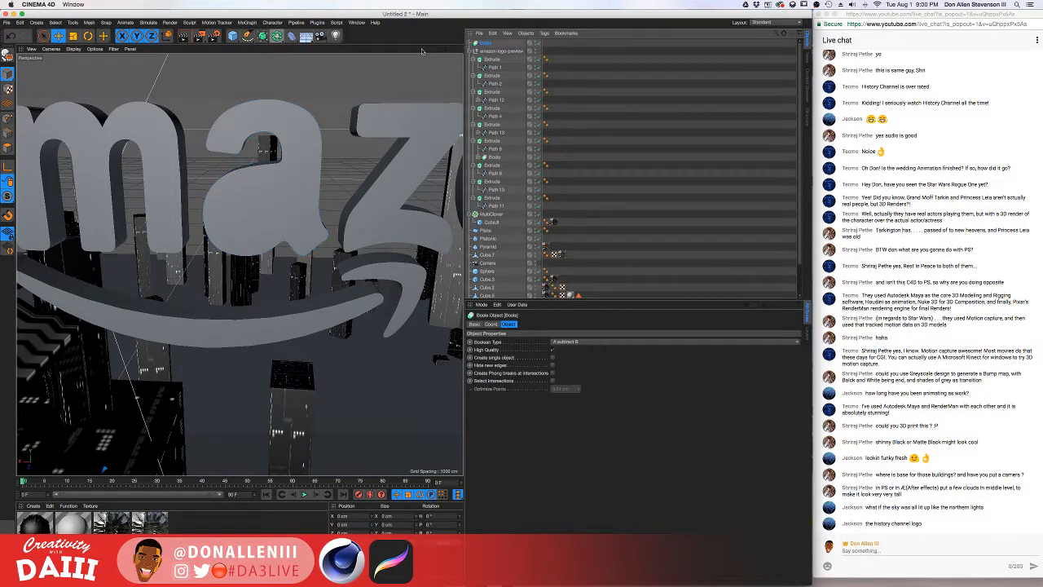
- Place the new Boole in the logo group with the Extrudes holding Path 2 and Path 12 nested beneath it
left_click(493, 76)
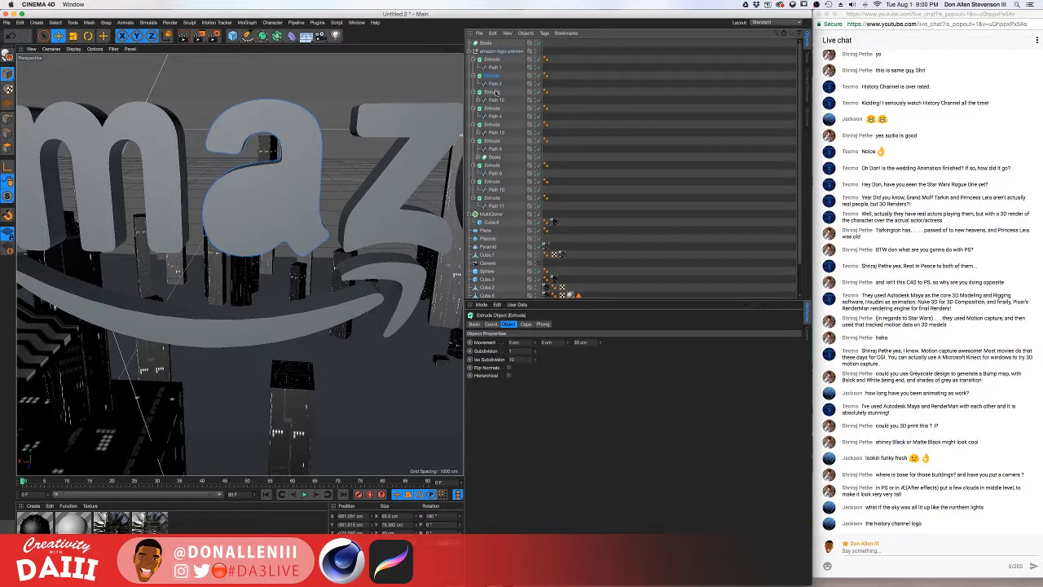
left_click(496, 92, "ctrl")
mouse_move(492, 76)
left_mouse_down()
mouse_move(486, 45)
mouse_move(491, 84)
left_mouse_up()
left_click(586, 76)
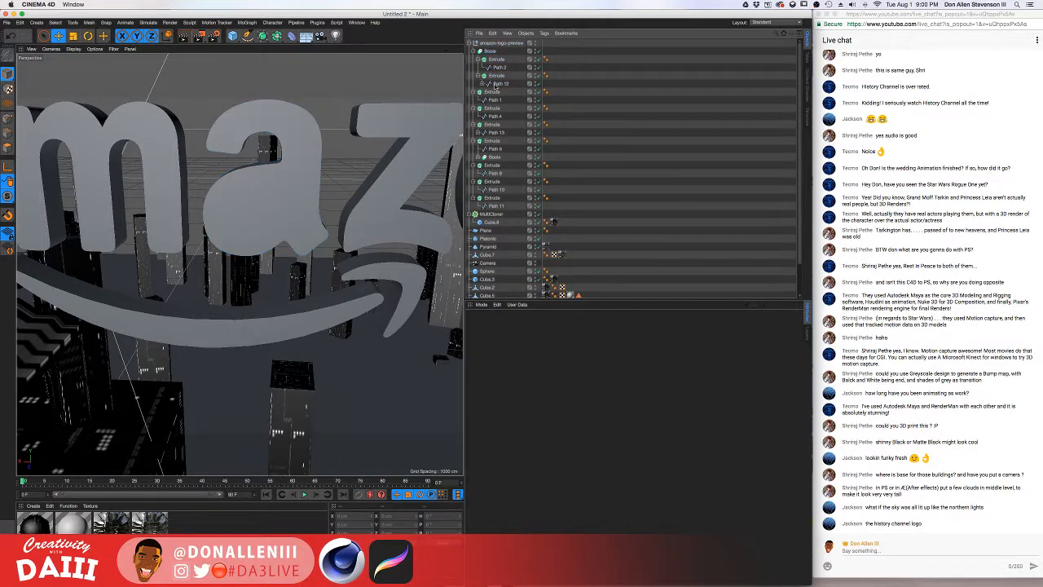
- Shift Path 12 along its Z axis and increase its Extrude's Z movement to cut through the second letter a
left_click(496, 84)
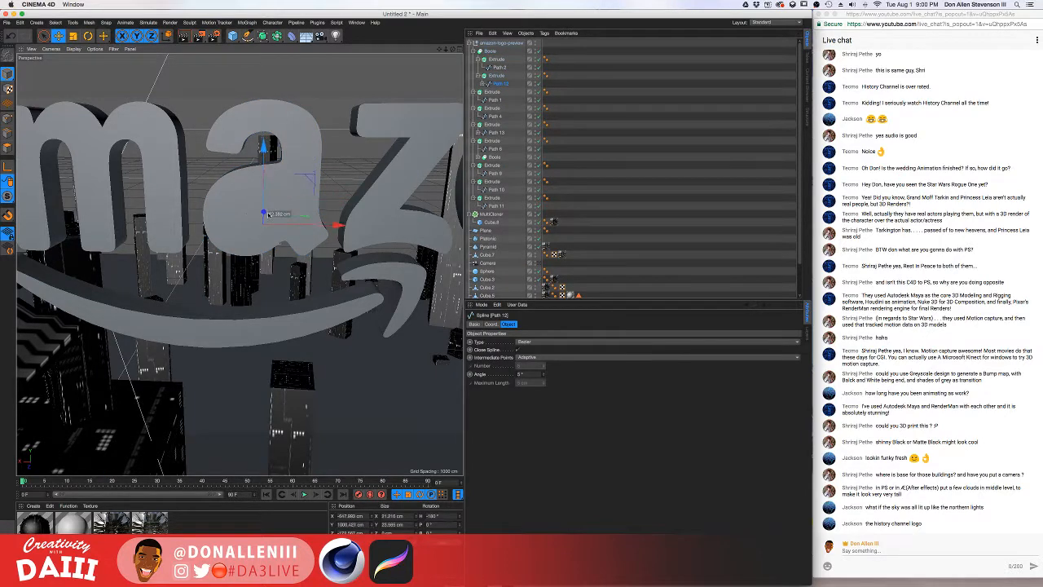
left_click(501, 84)
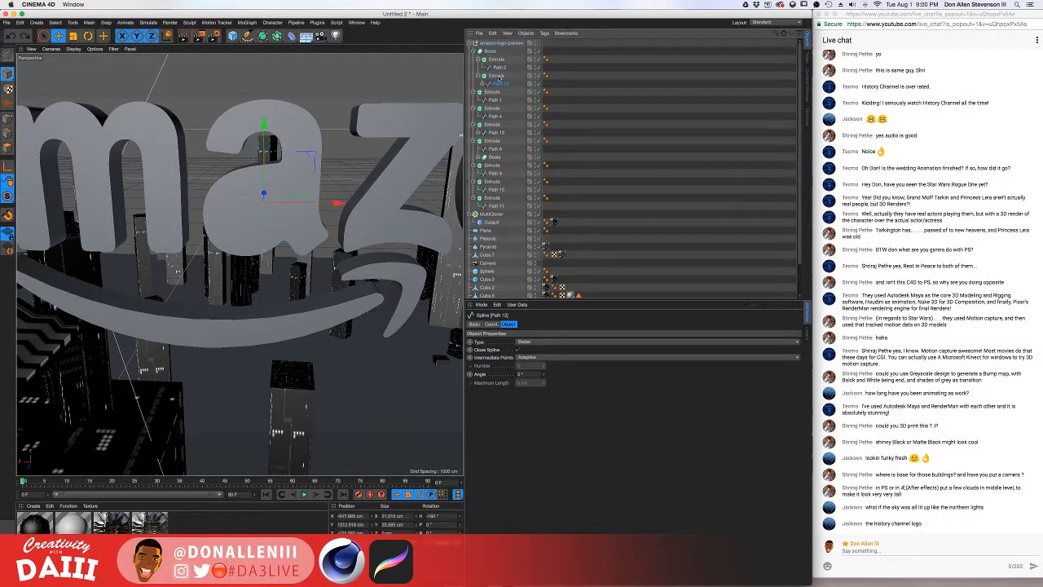
left_click(499, 76)
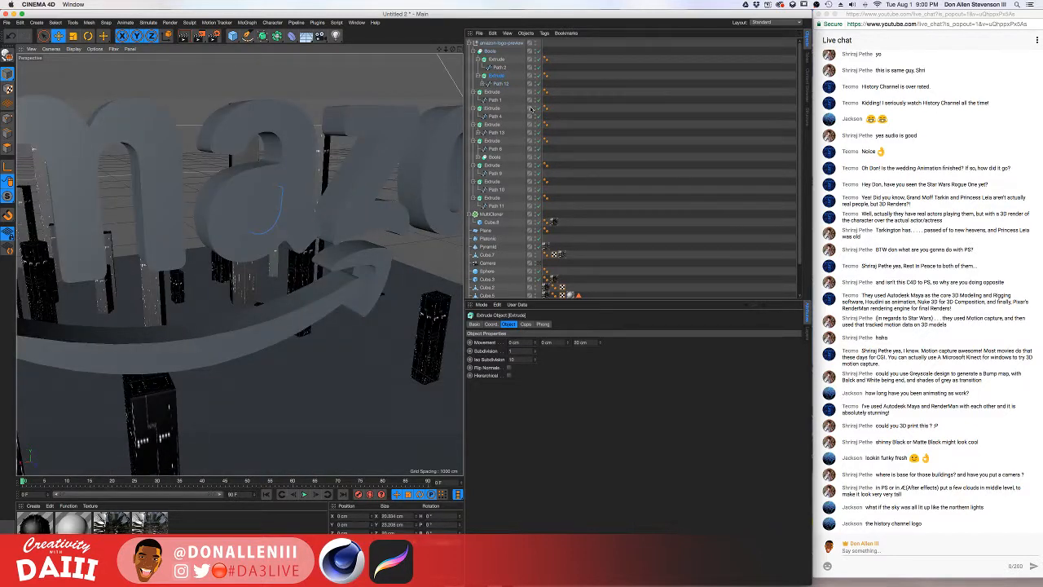
left_click(499, 85)
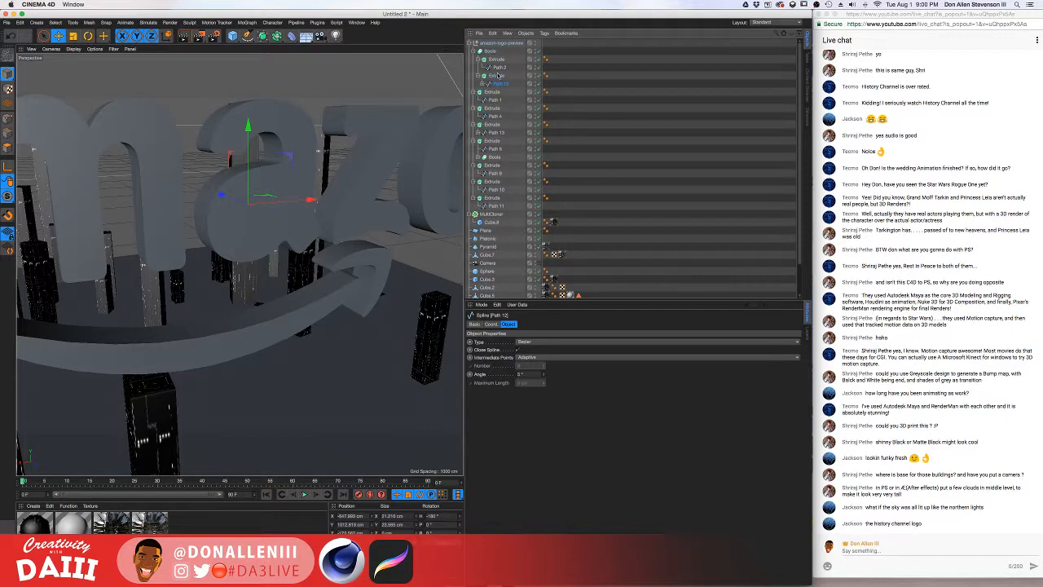
left_click(498, 76)
left_click_drag(601, 342, 601, 329)
left_click(493, 83)
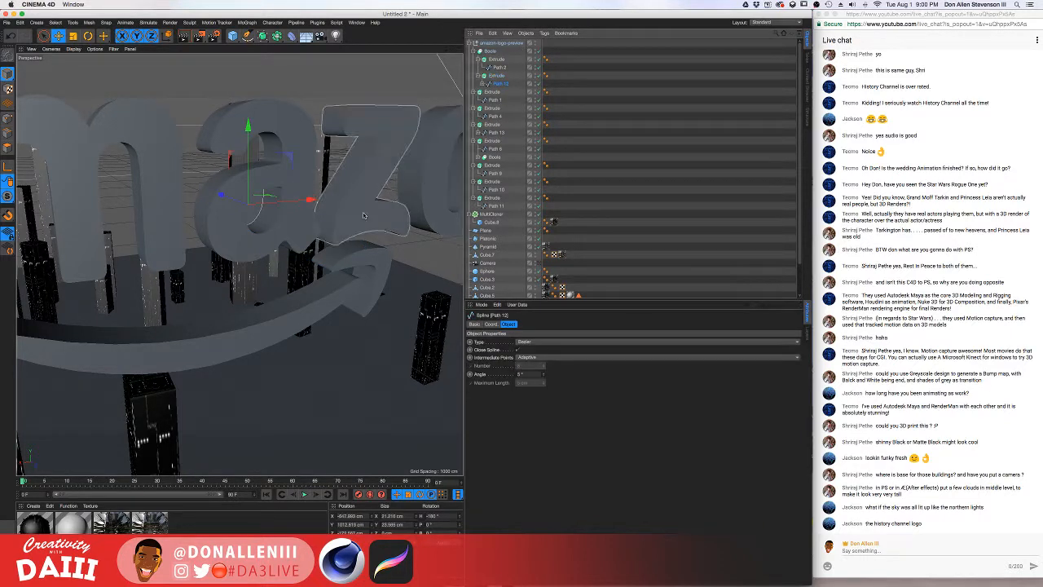
- Select the two Extrudes that form the first letter a, holding Path 4 and Path 13
left_click_drag(228, 196, 286, 198, "alt")
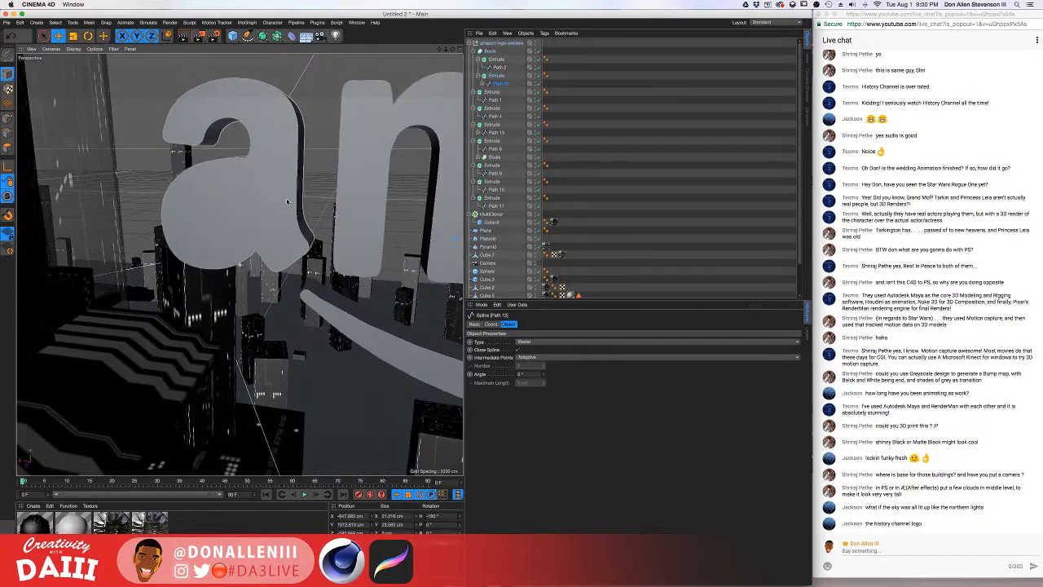
left_click(286, 198)
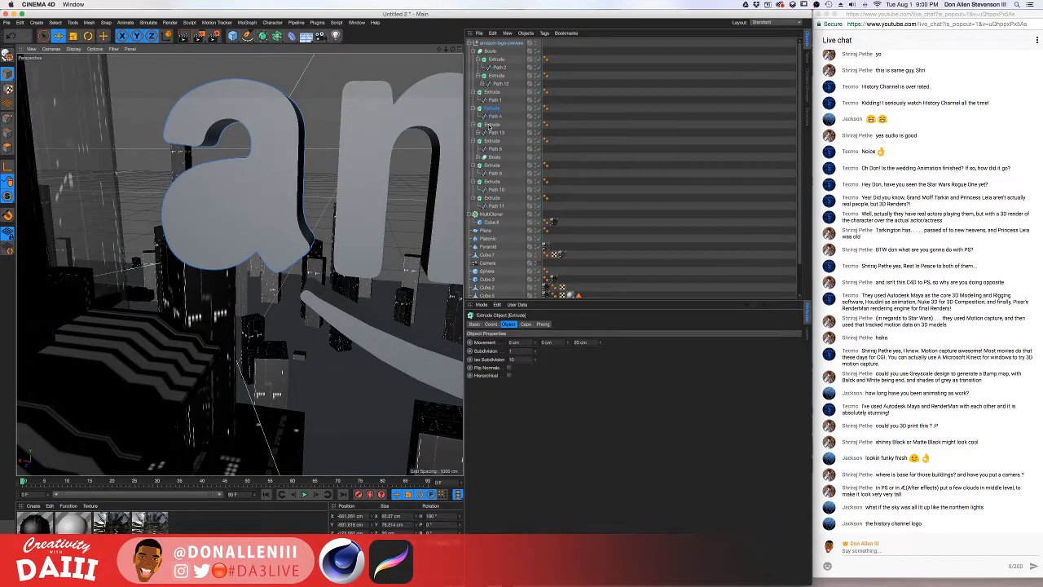
left_click(492, 124)
left_click(492, 109, "shift")
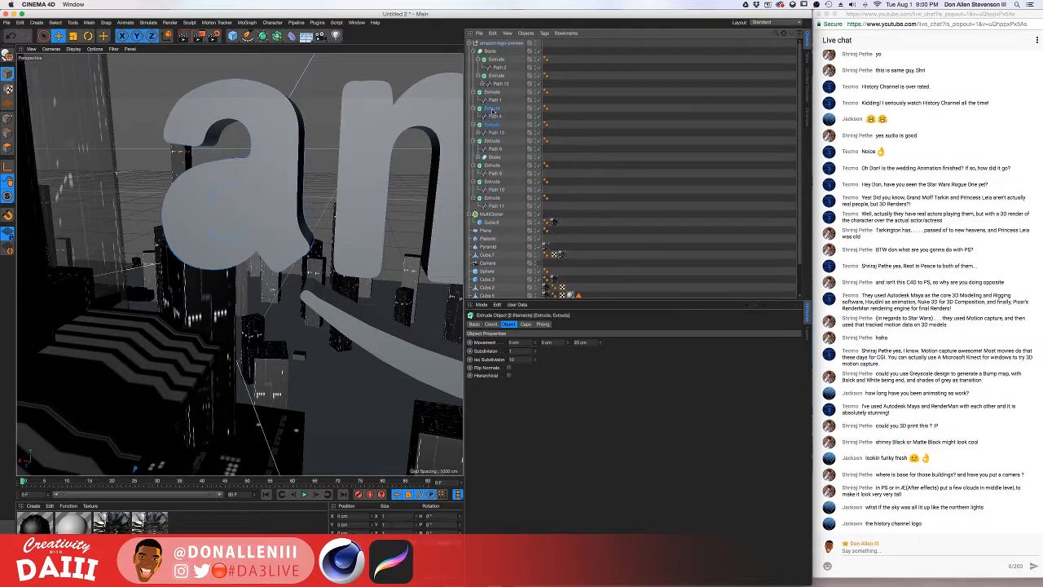
- Save the project as scifi in the Sci Building youtube series folder
key("super+s")
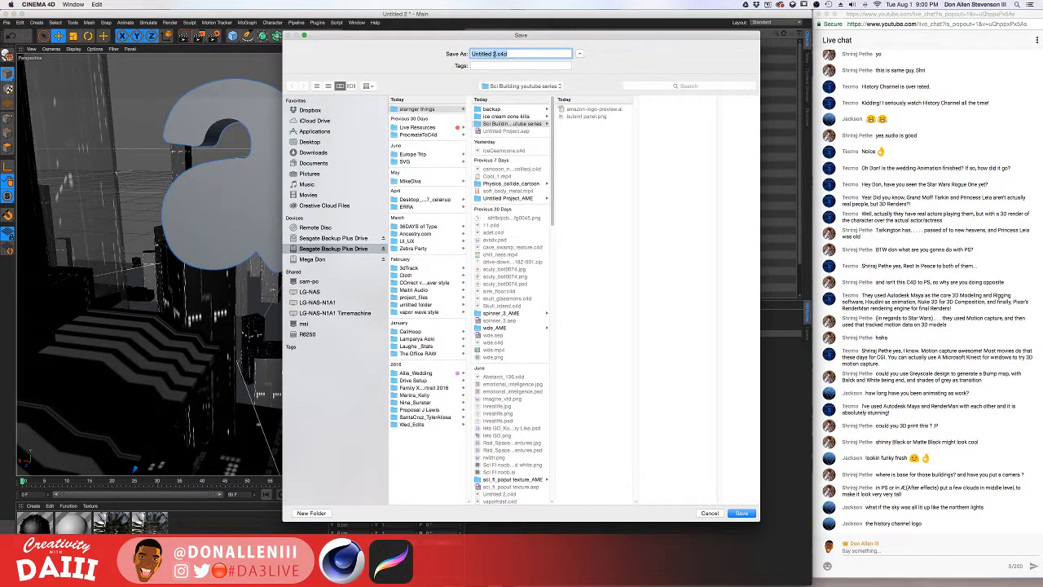
type("scifi")
left_click(742, 512)
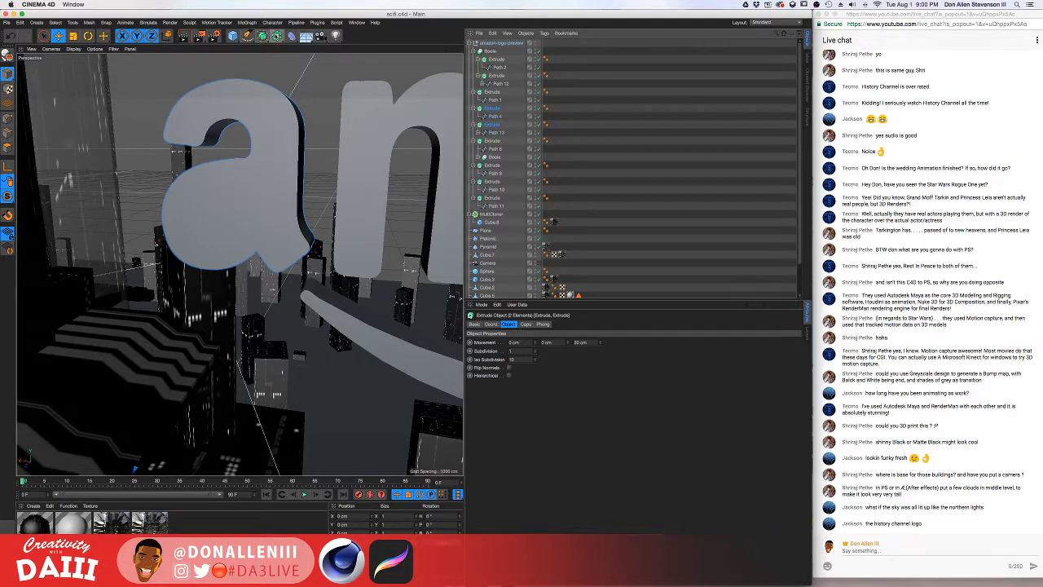
- Add a third Boole inside the logo group and nest the first letter a's two Extrudes beneath it
left_click_drag(277, 36, 340, 48)
left_click(422, 47)
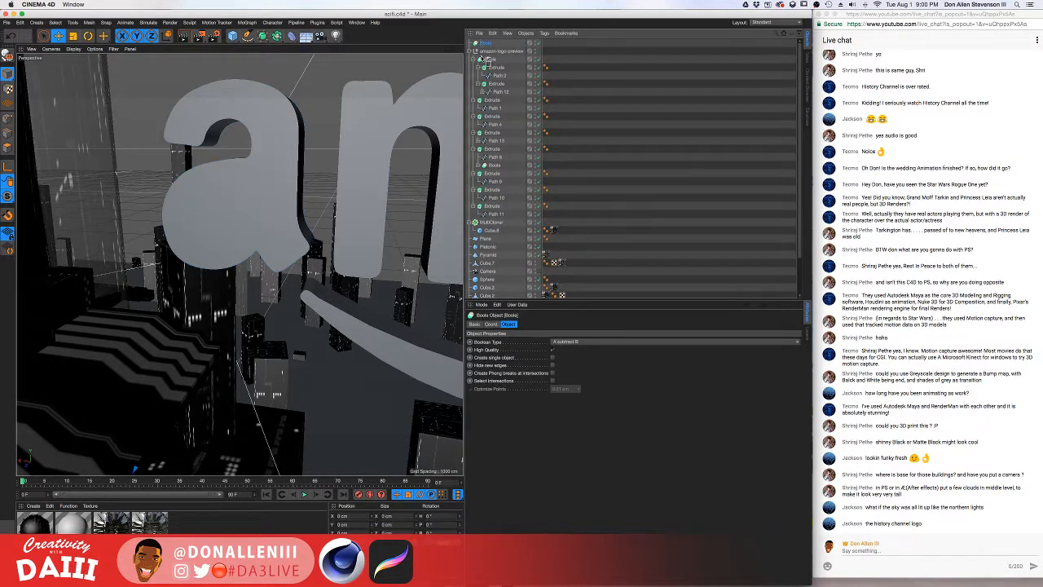
left_click_drag(482, 59, 488, 130)
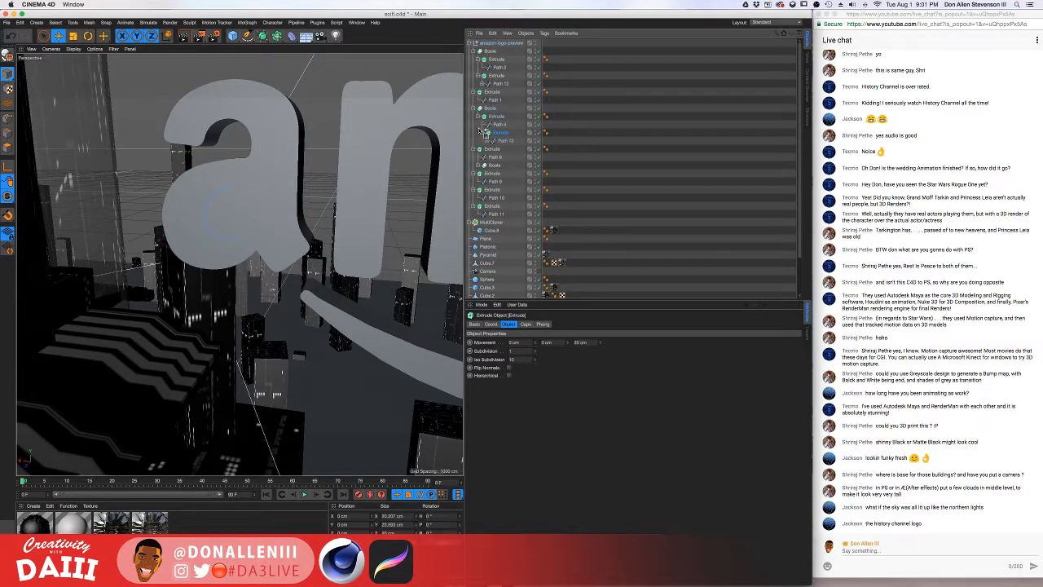
- Try to reorder the Boole's children and shift Path 13, and undo the changes
left_click_drag(489, 122, 486, 114)
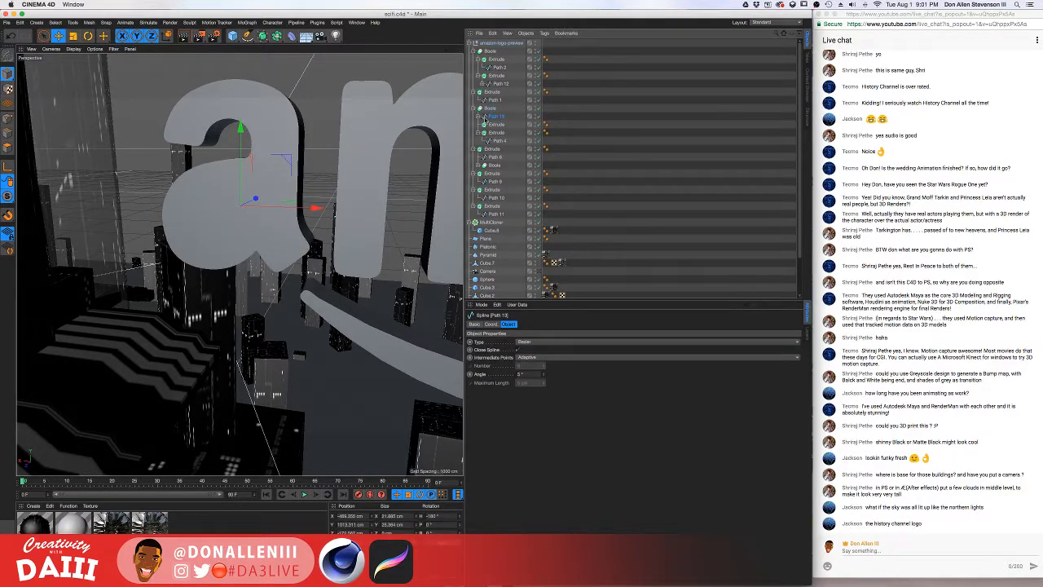
left_click_drag(294, 186, 285, 191)
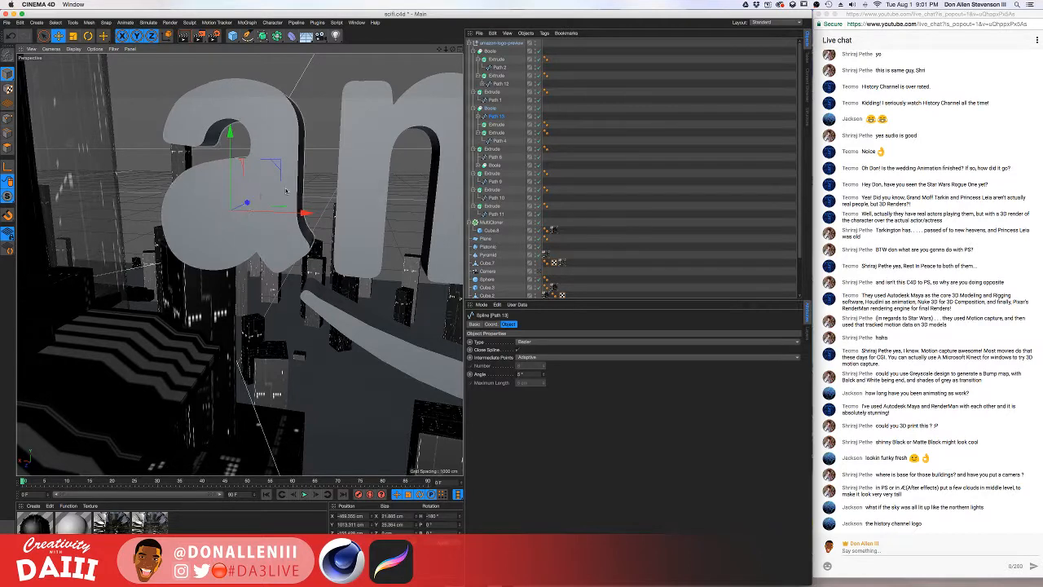
key("super+z")
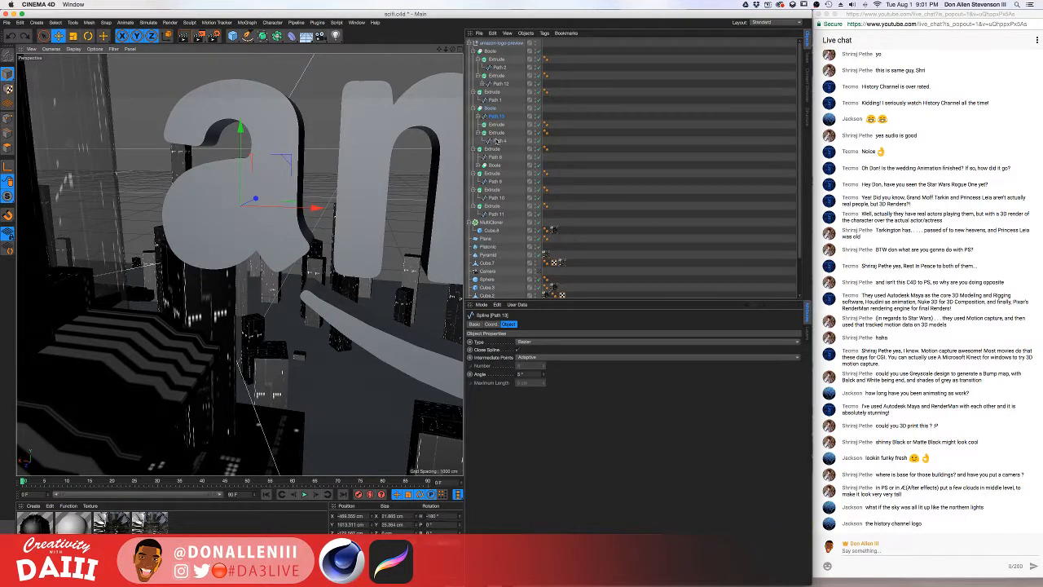
key("super+z")
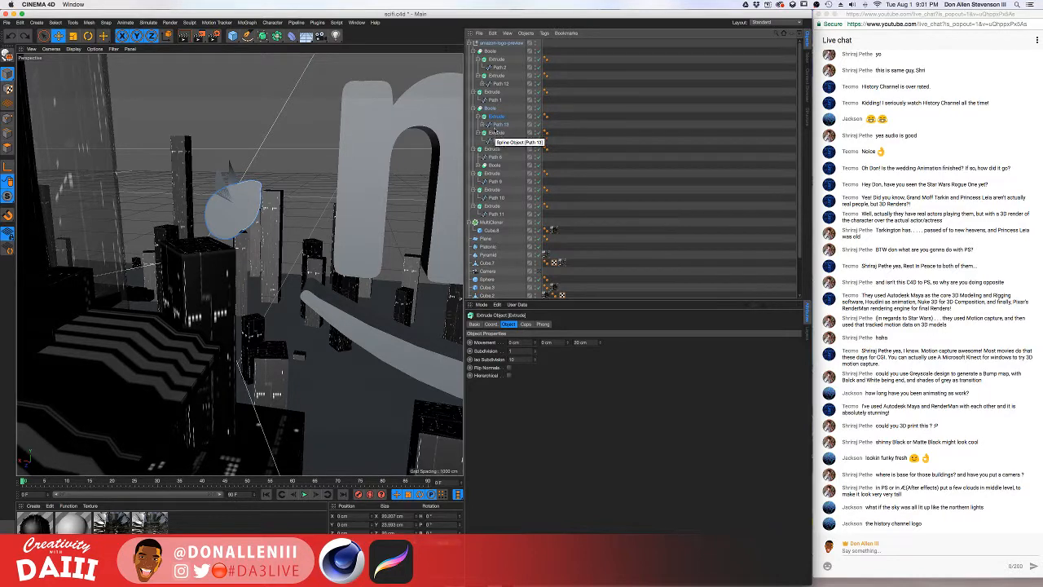
- Order Path 4's Extrude above Path 13's in the Boole and increase the Z movement of Path 13's Extrude to cut the hole
left_click(491, 133)
left_click_drag(494, 118, 493, 117)
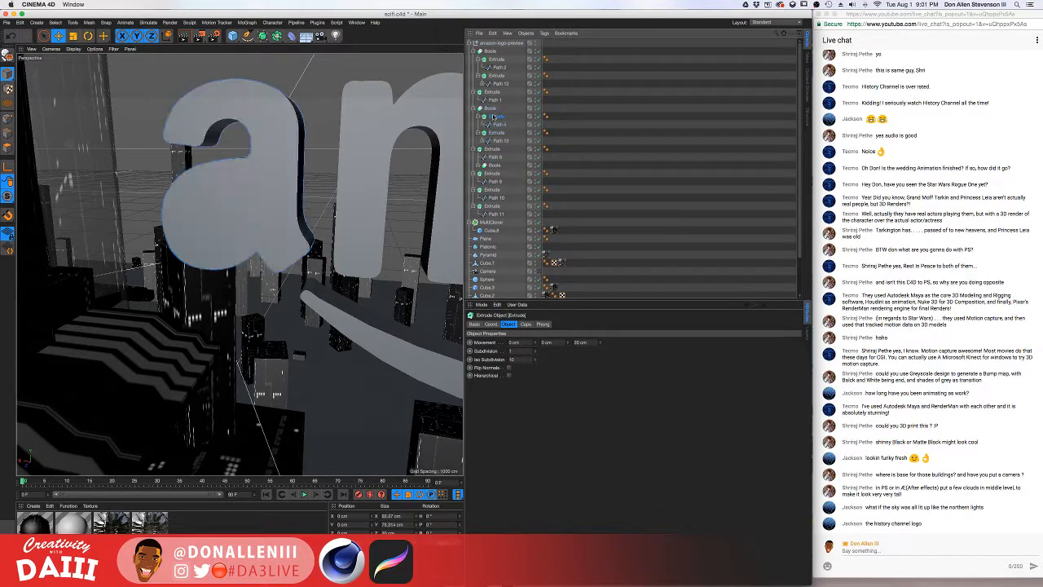
left_click(496, 141)
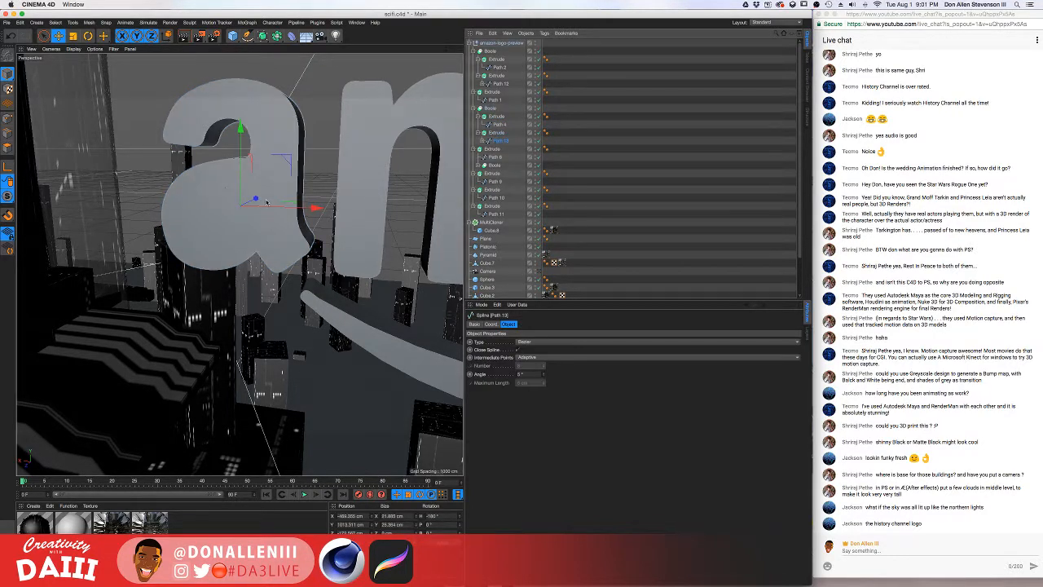
left_click(498, 133)
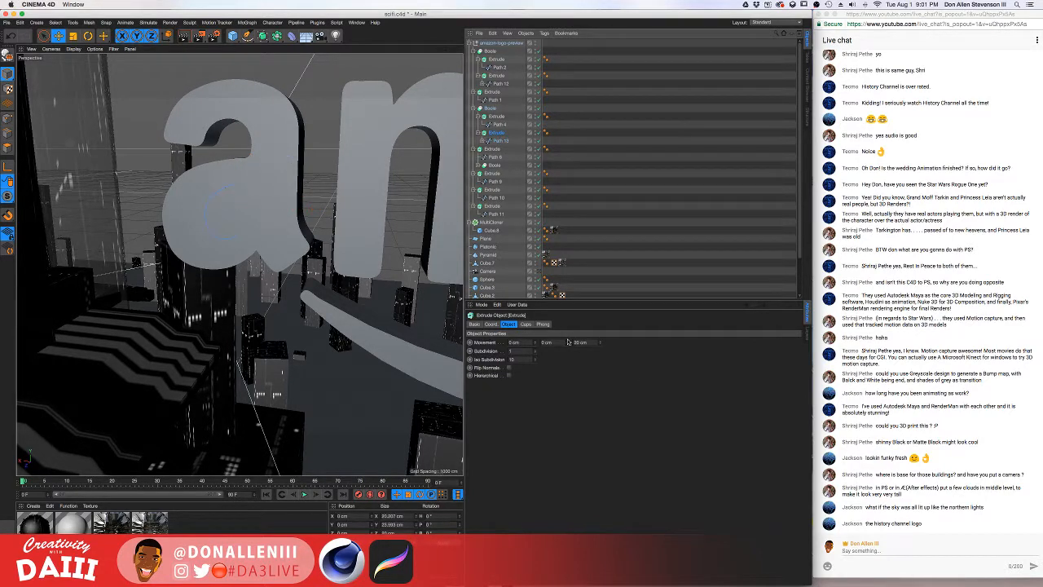
left_click_drag(602, 343, 601, 326)
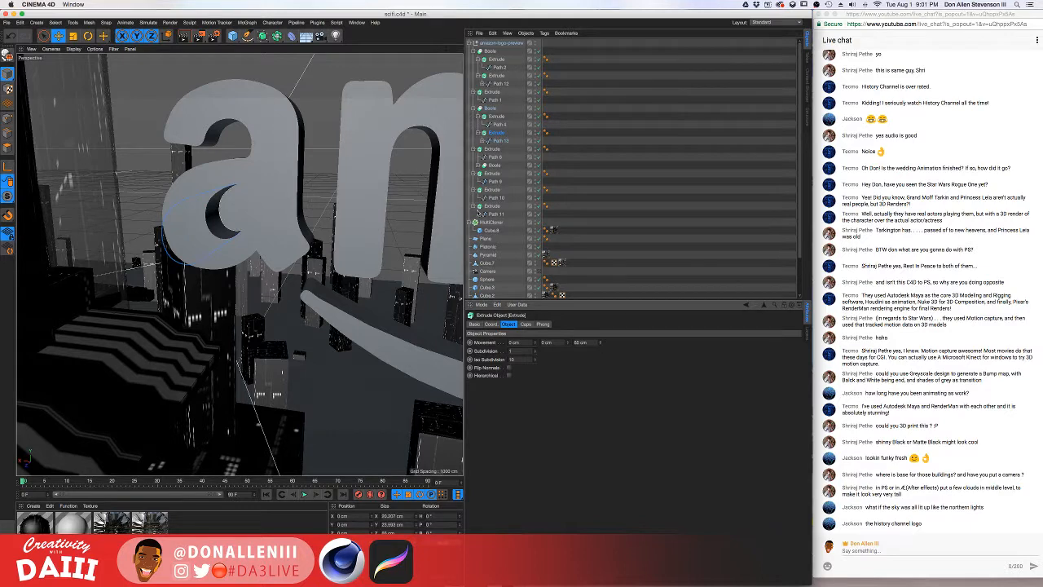
left_click(499, 141)
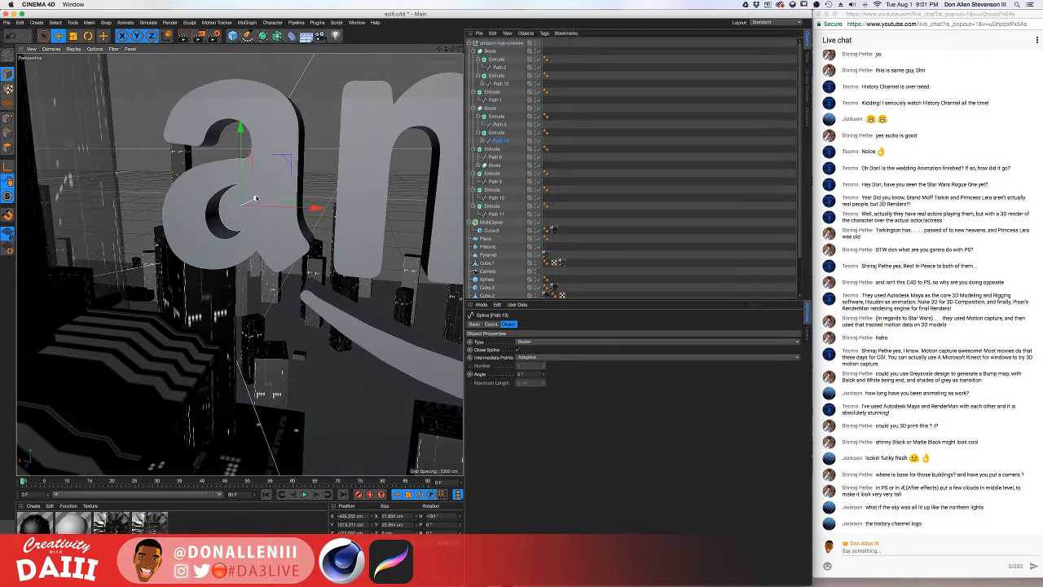
- Collapse the logo group and move the whole amazon logo down to the wall of the large base building, shifting it along Z
scroll(301, 177, "down", 3)
scroll(301, 178, "down", 5)
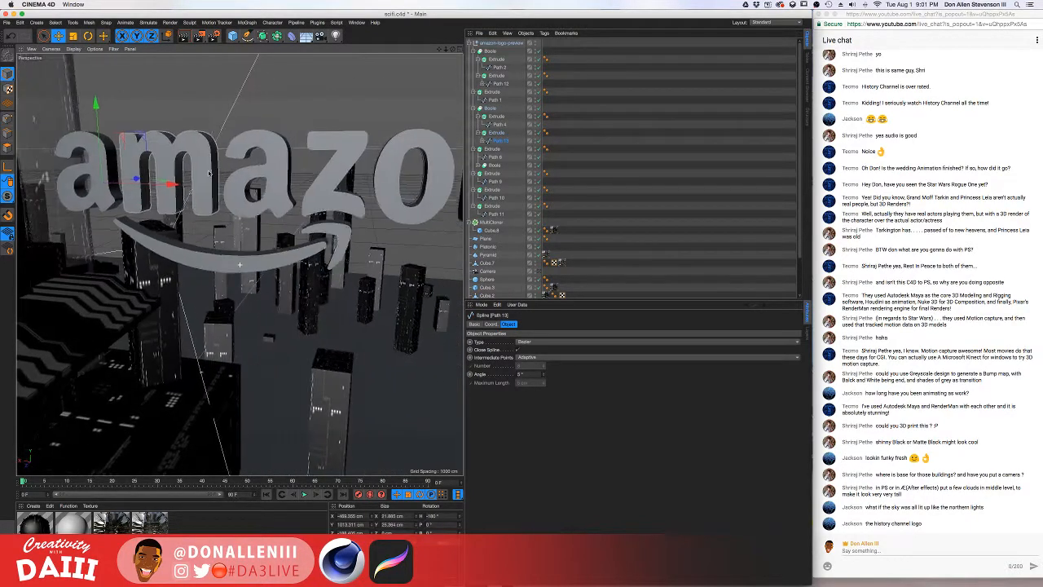
left_click(469, 45)
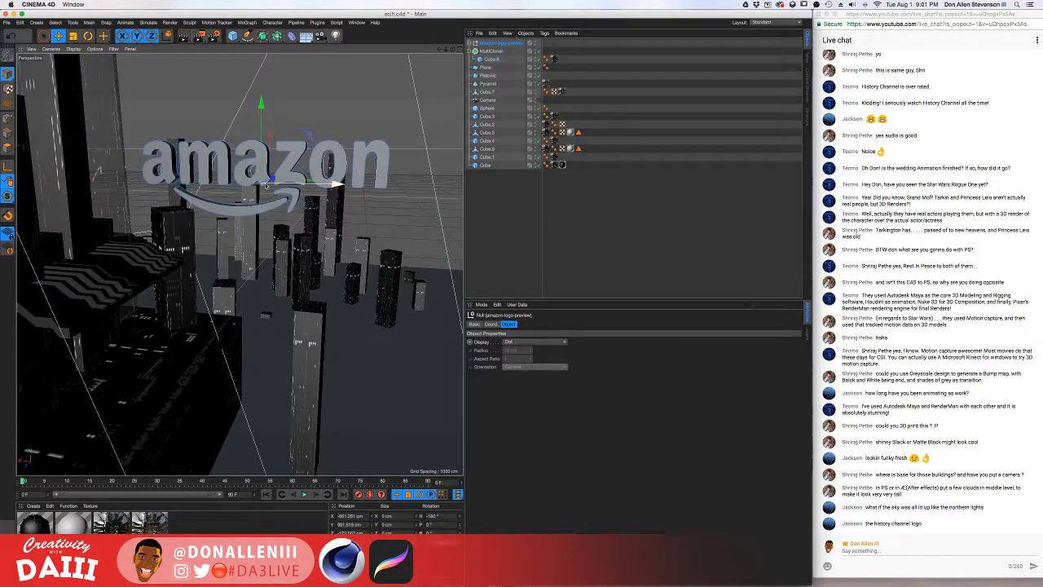
left_click_drag(265, 184, 414, 148, "alt")
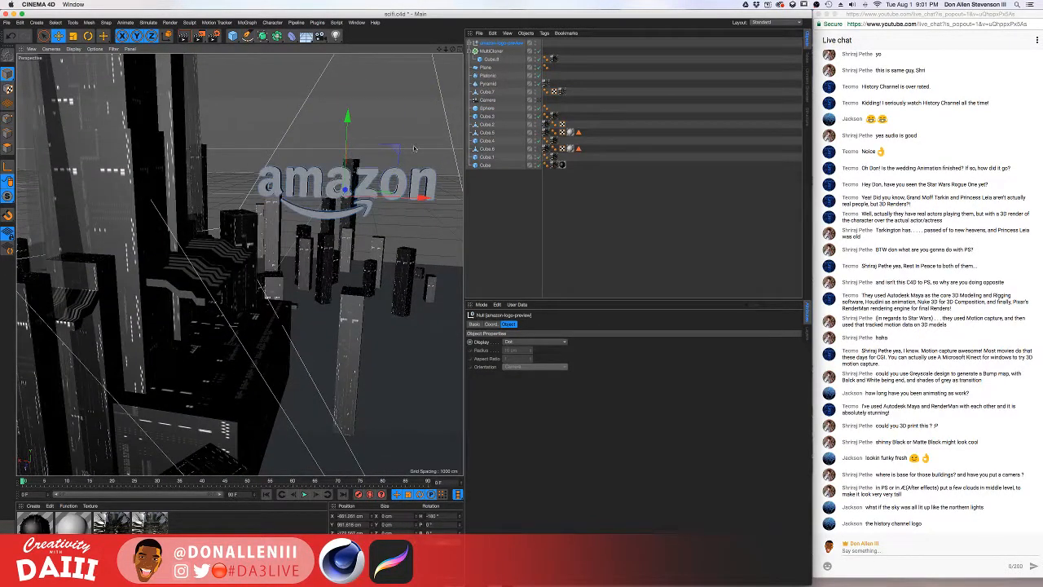
left_click_drag(376, 179, 196, 345, "alt")
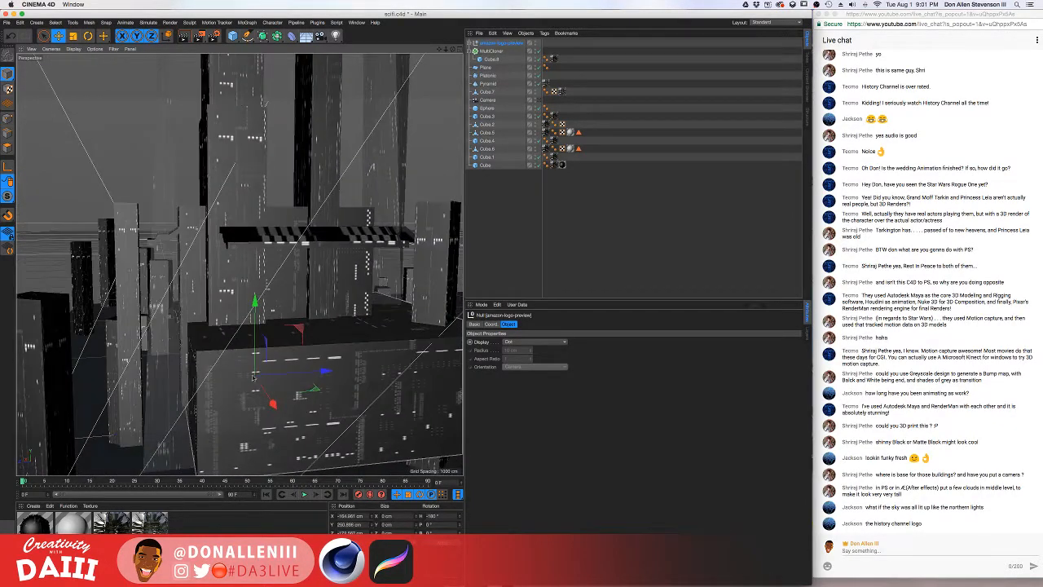
left_click_drag(324, 372, 261, 365)
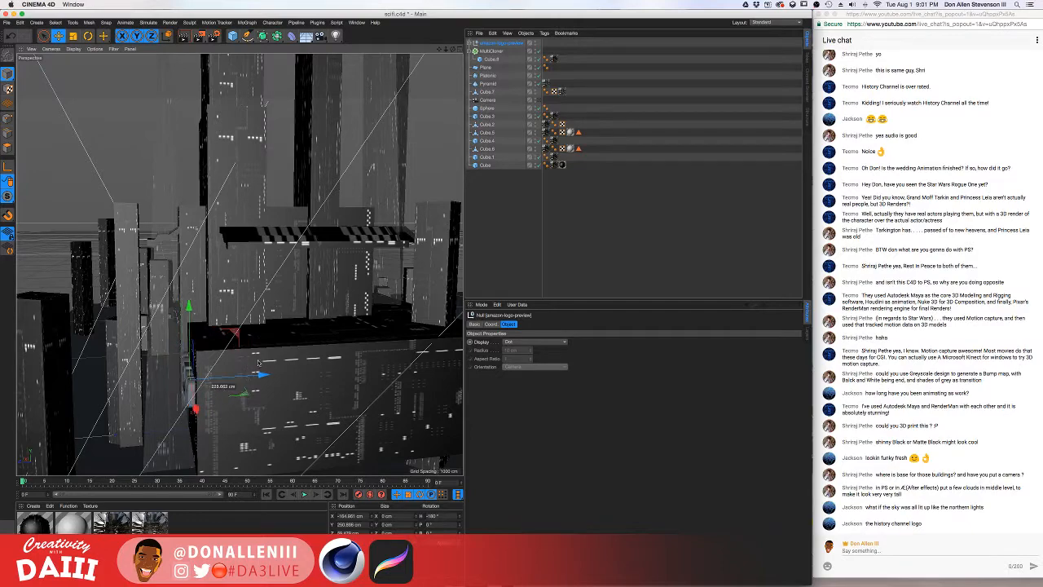
- Raise the amazon logo toward the upper edge of the base building's wall and adjust its position along the wall
left_click_drag(192, 363, 284, 337, "alt")
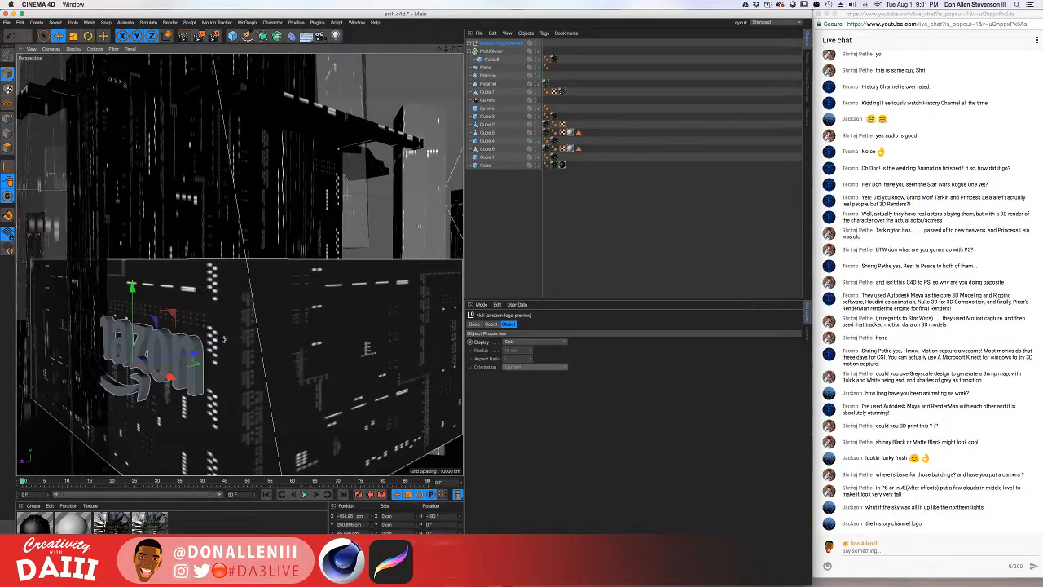
left_click_drag(211, 342, 275, 300, "alt")
left_click_drag(171, 259, 173, 202)
left_click_drag(231, 245, 257, 287, "alt")
left_click_drag(378, 276, 209, 180, "alt")
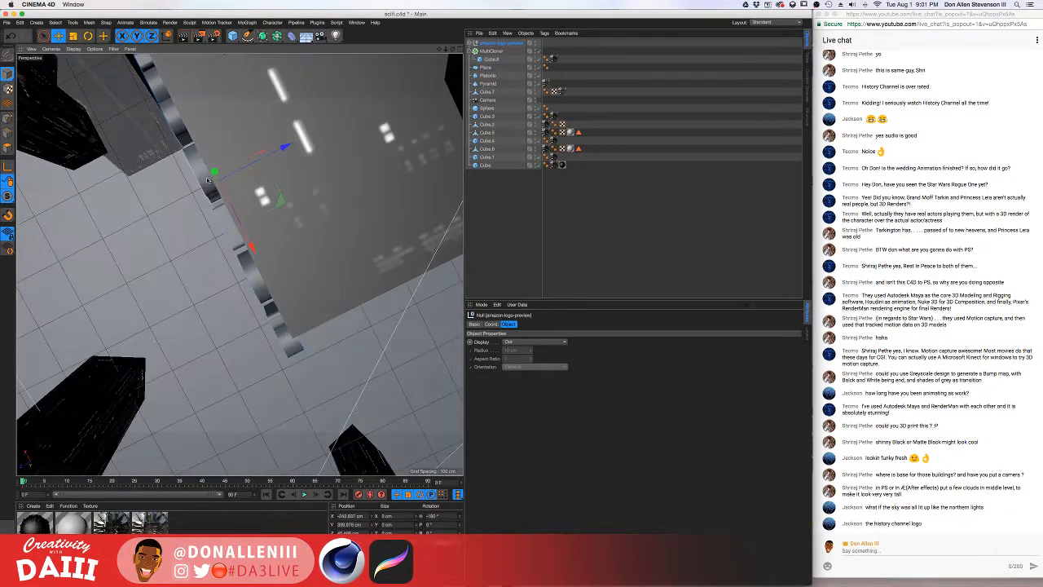
left_click_drag(253, 248, 263, 160, "alt")
left_click_drag(258, 241, 283, 214, "alt")
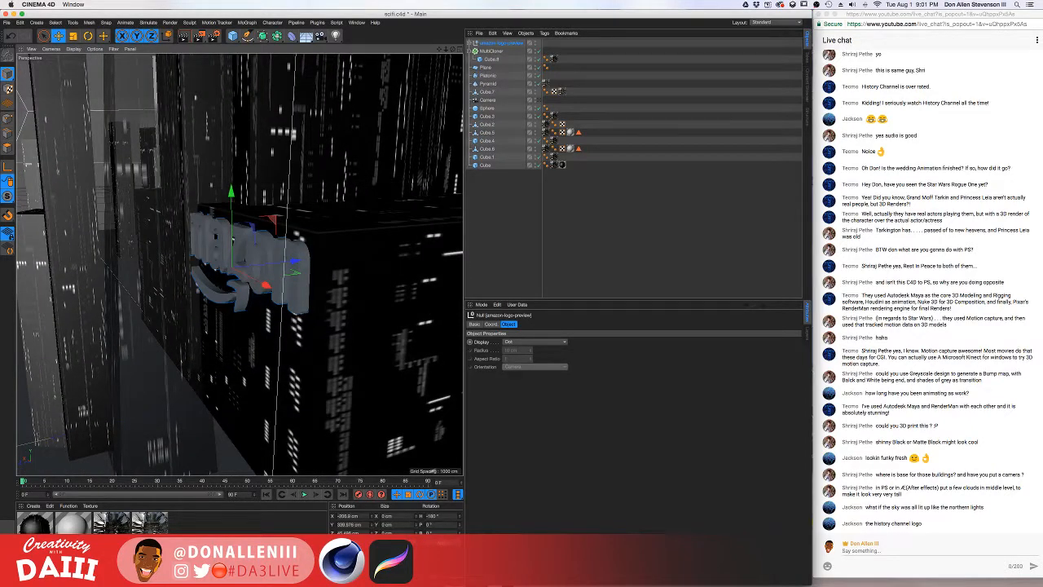
- Duplicate the plain white material in the material list
left_click_drag(73, 523, 189, 533)
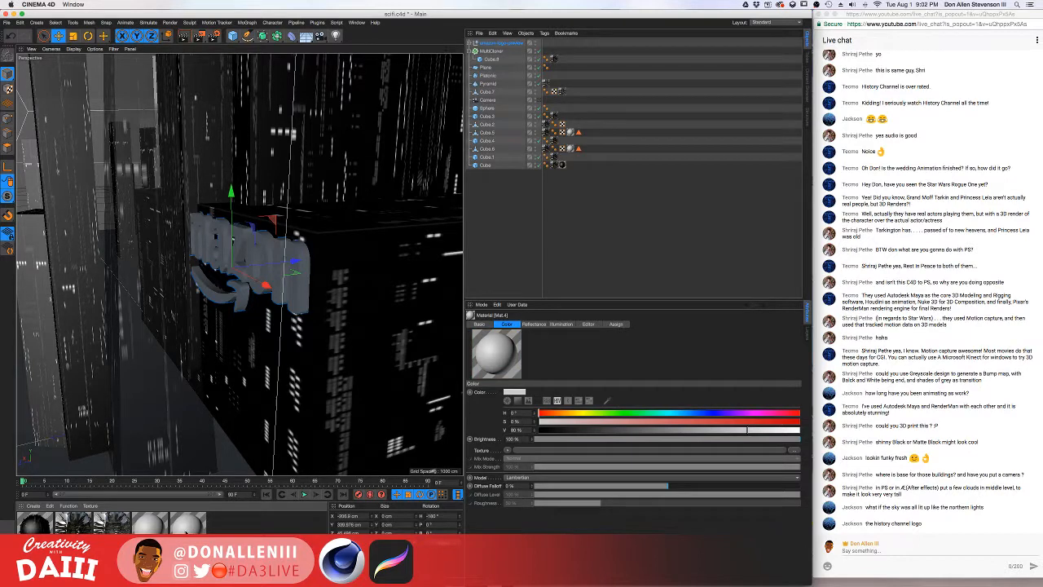
scroll(287, 188, "up", 3)
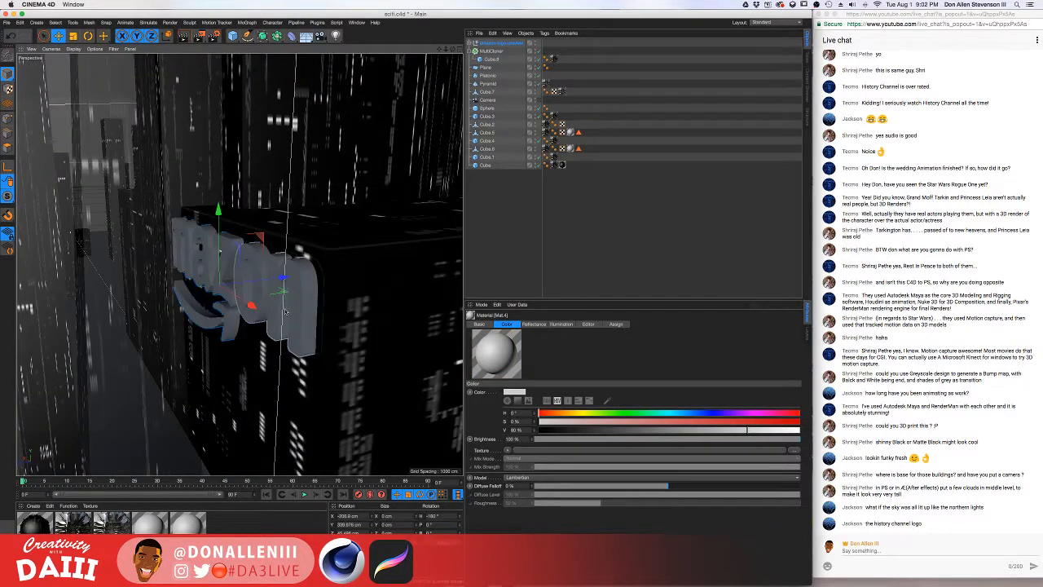
left_click_drag(285, 311, 261, 241, "alt")
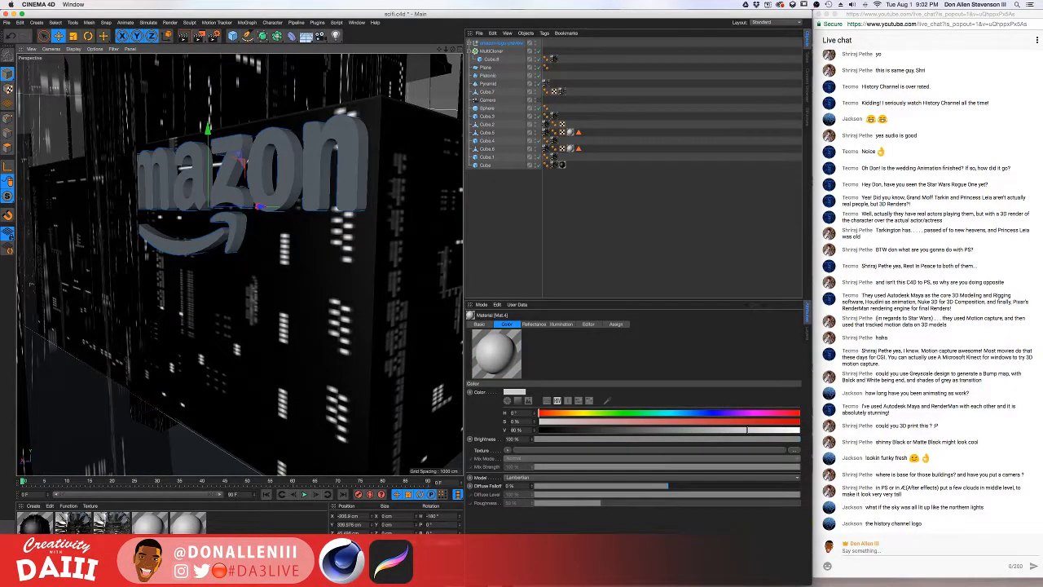
left_click(261, 528)
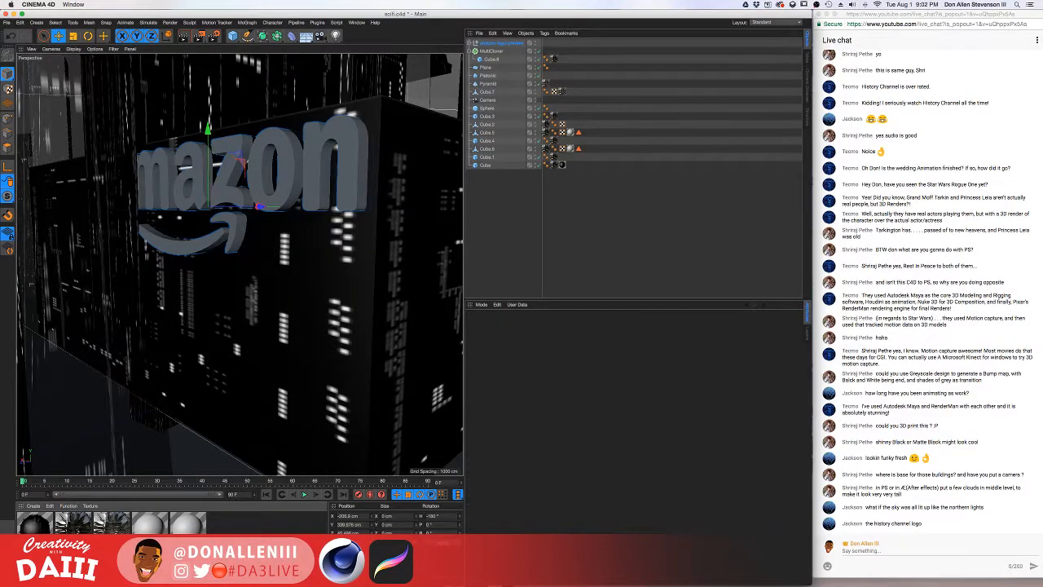
- Enable Luminance on the duplicated material Mat.4 and set its luminance brightness to about 55%
double_click(188, 526)
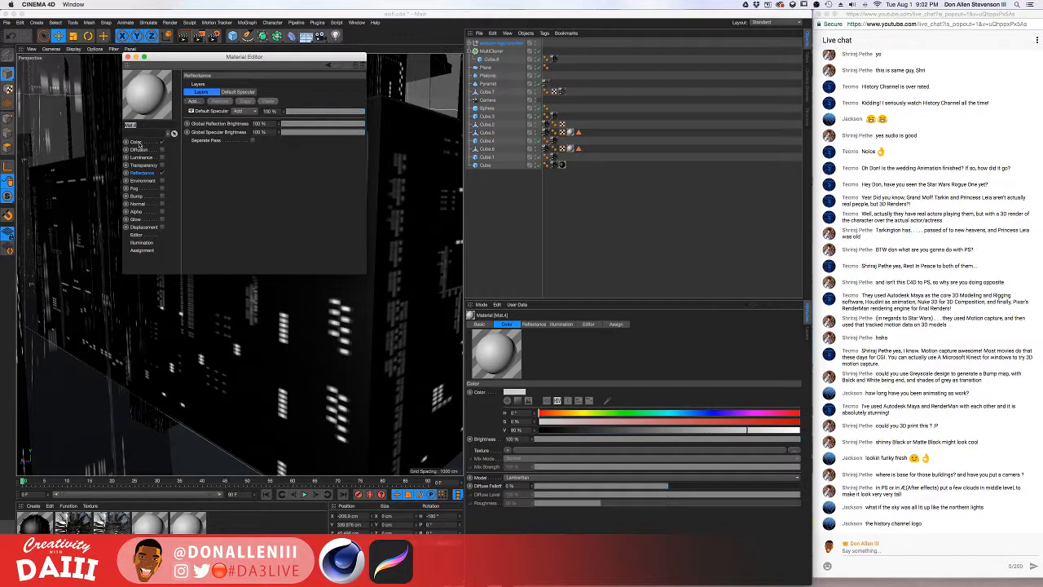
left_click(136, 142)
left_click(142, 157)
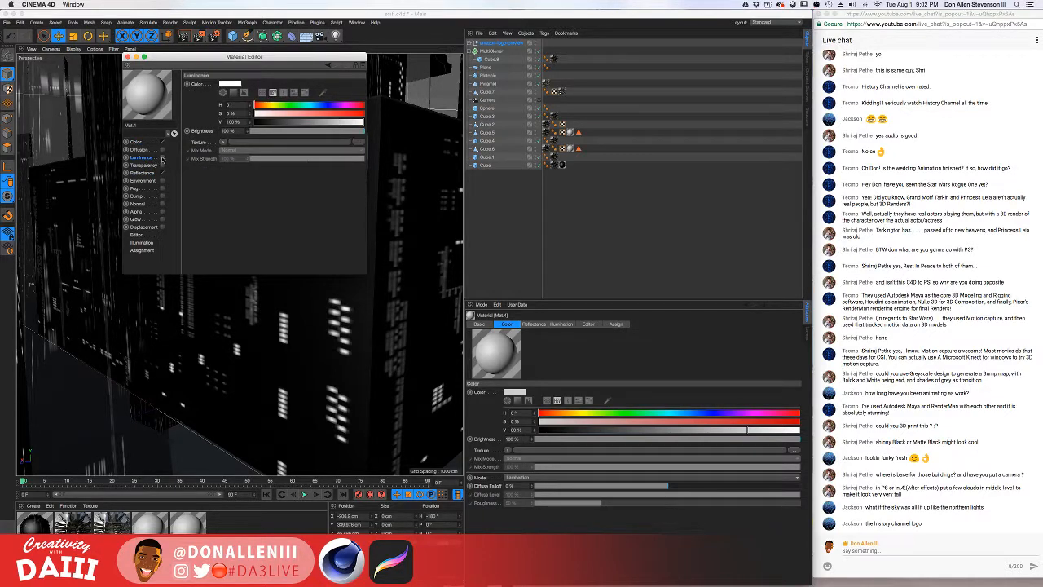
left_click(161, 158)
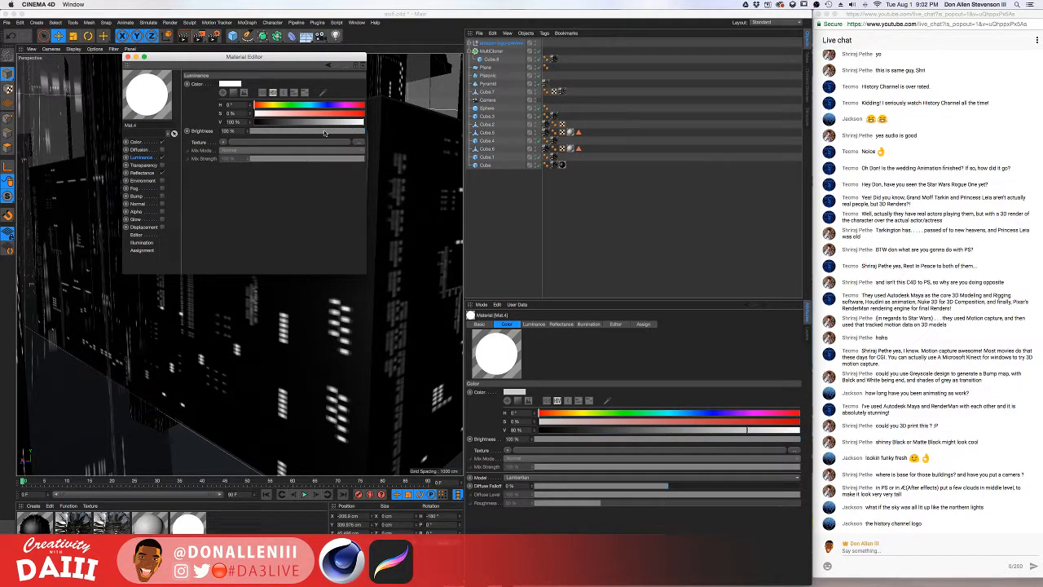
left_click_drag(295, 129, 313, 130)
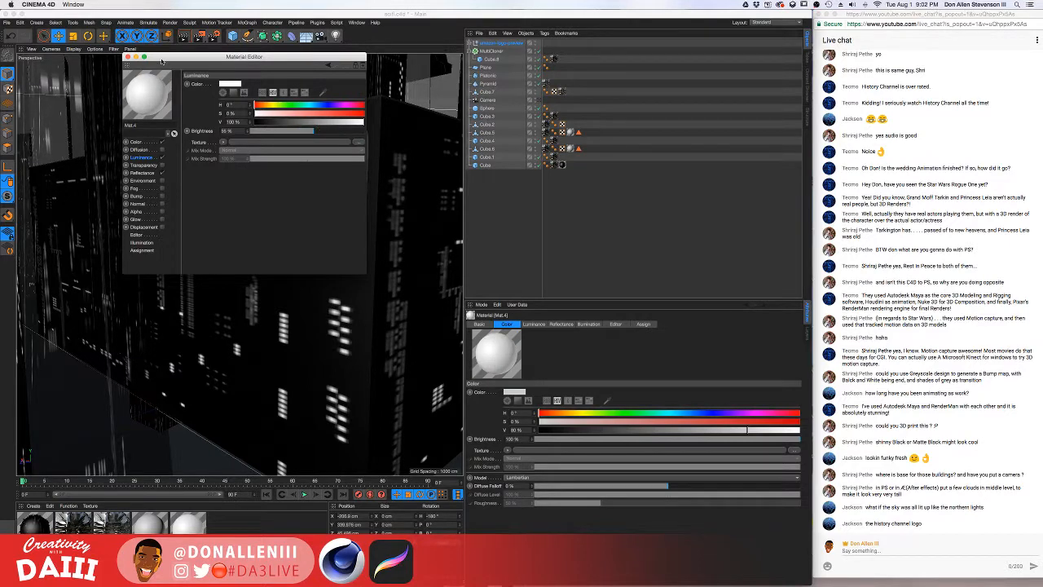
left_click(127, 58)
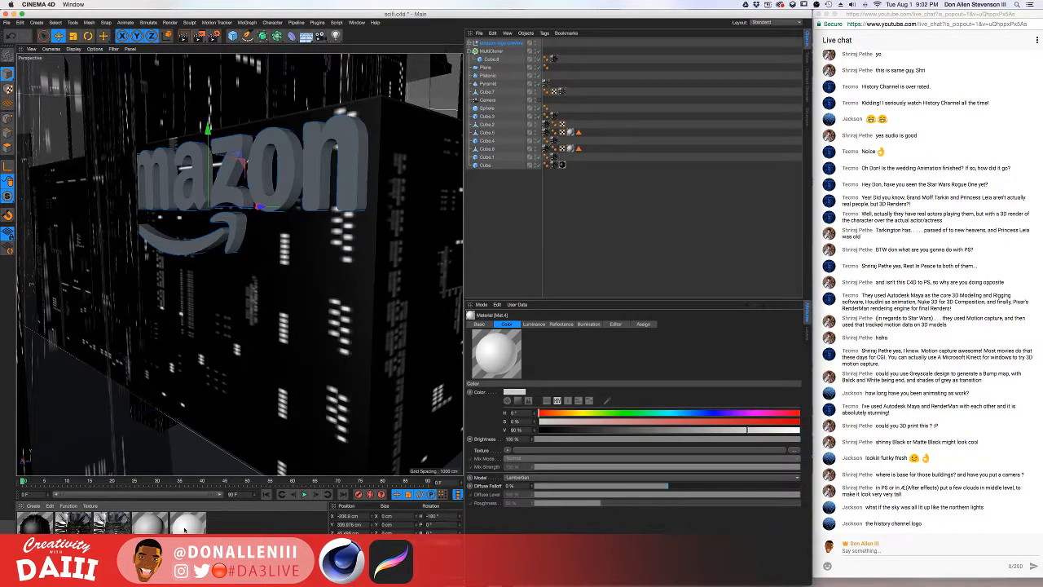
- Apply the luminous white Mat.4 material to the letters of the amazon logo, leaving out the smile arrow
left_click_drag(184, 529, 274, 171)
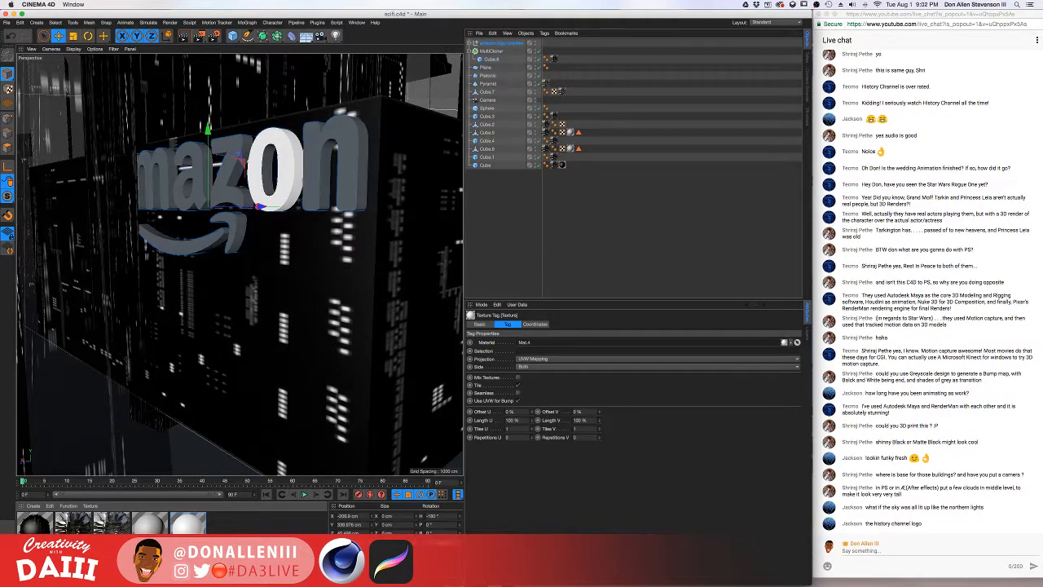
left_click_drag(188, 524, 339, 163)
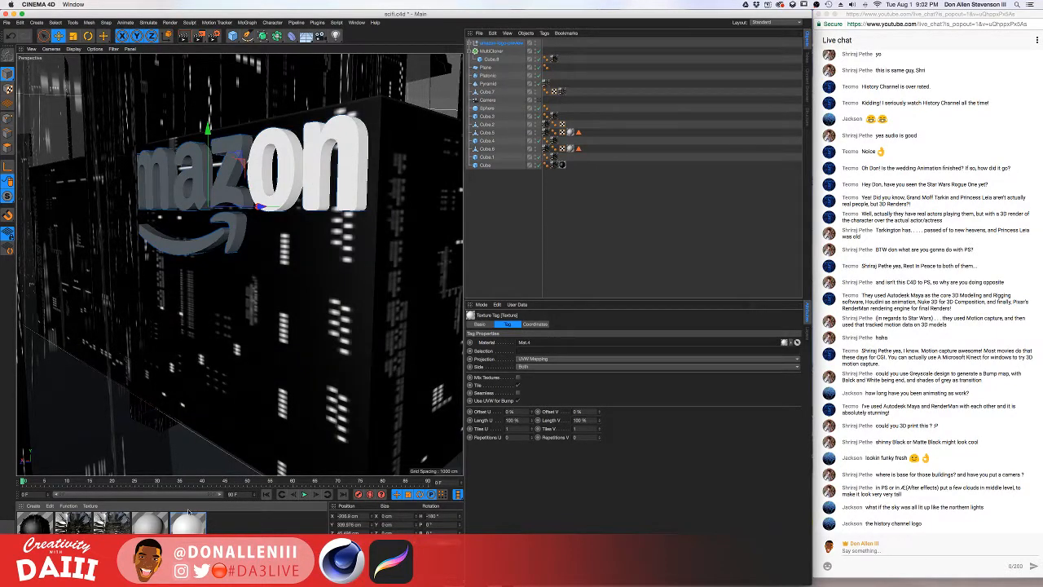
left_click_drag(188, 512, 359, 180)
key("ctrl+Up")
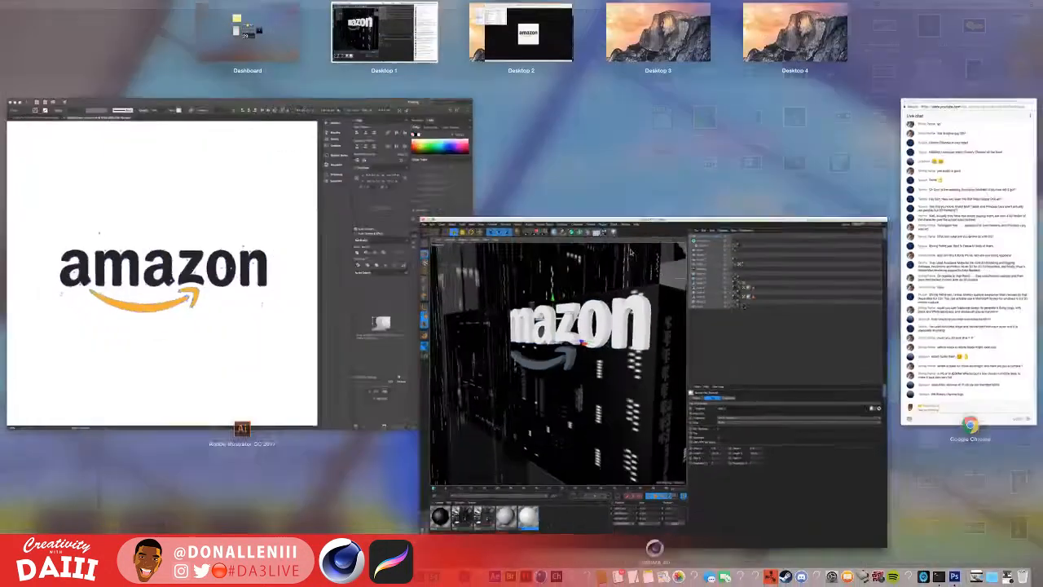
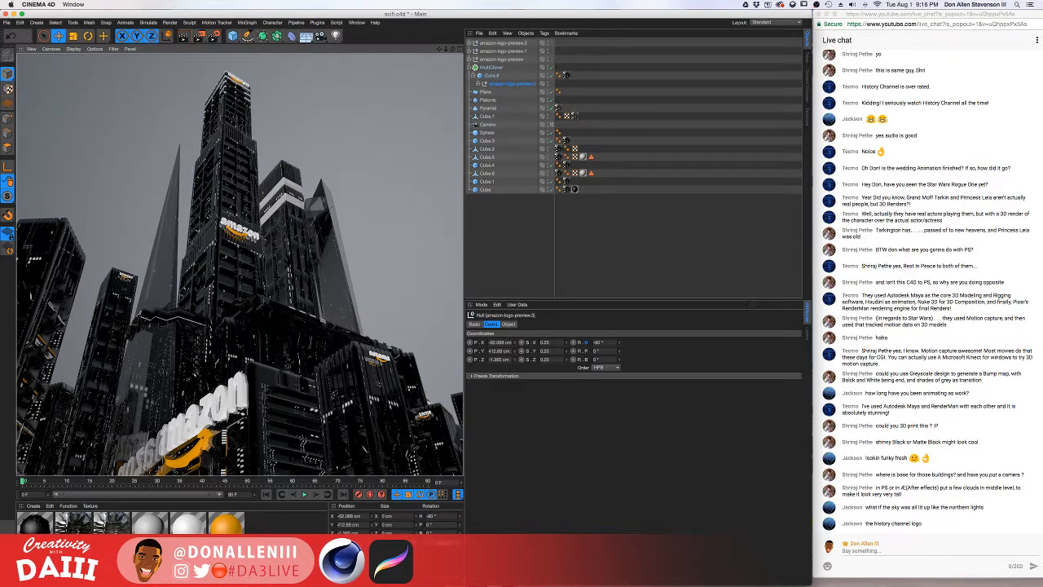
key("ctrl+Up")
key("ctrl+Up")
left_click(76, 107)
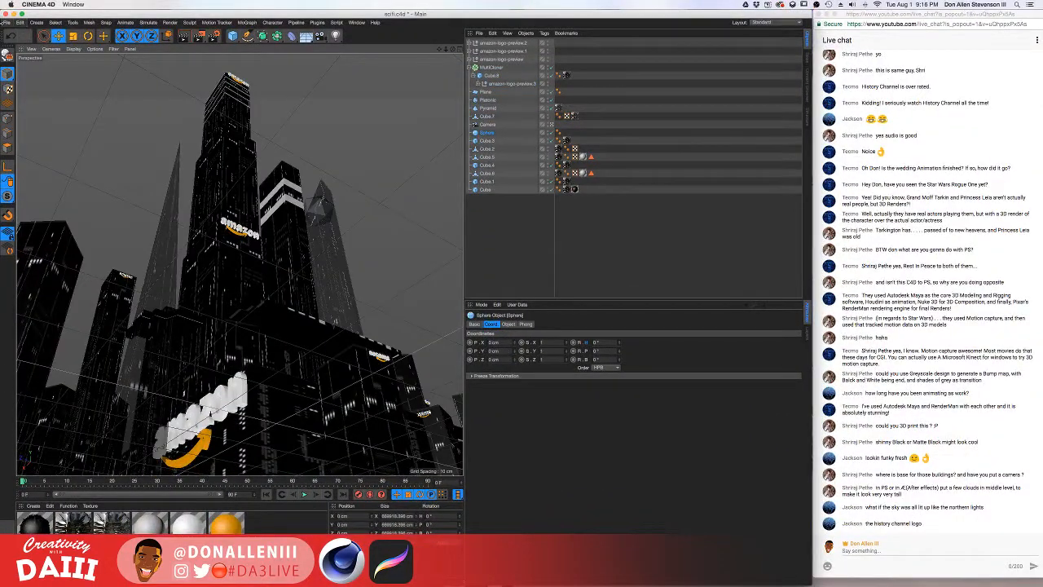
- Start merging another file into the scene and browse the Downloads folder for the drone model
left_click(6, 22)
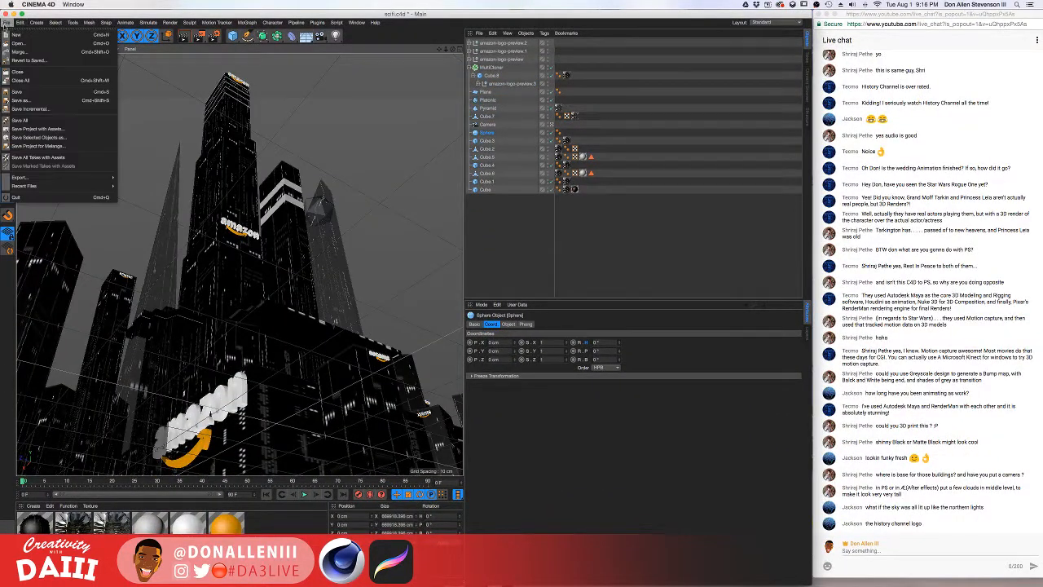
left_click(36, 56)
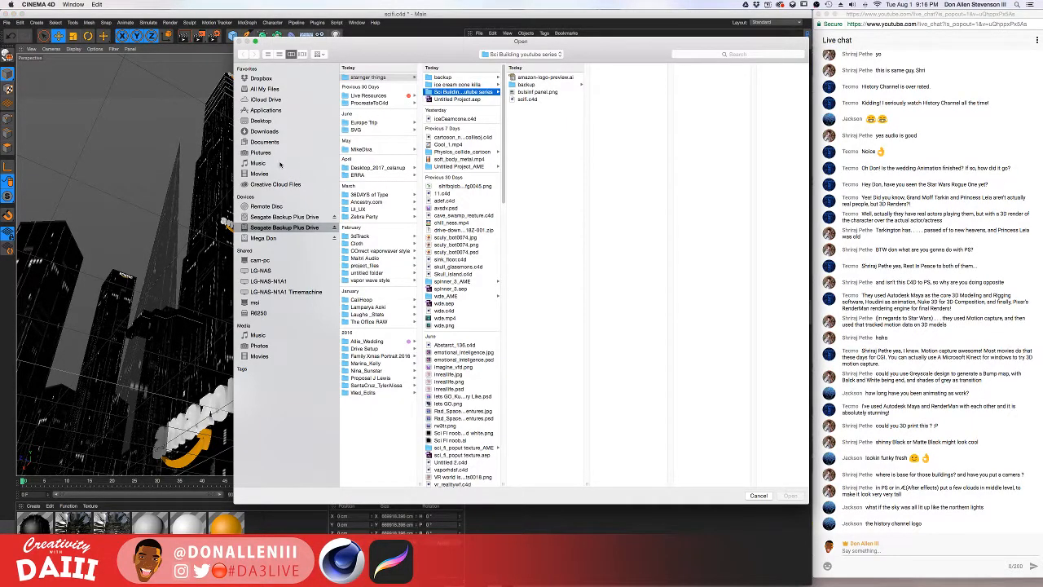
left_click(274, 132)
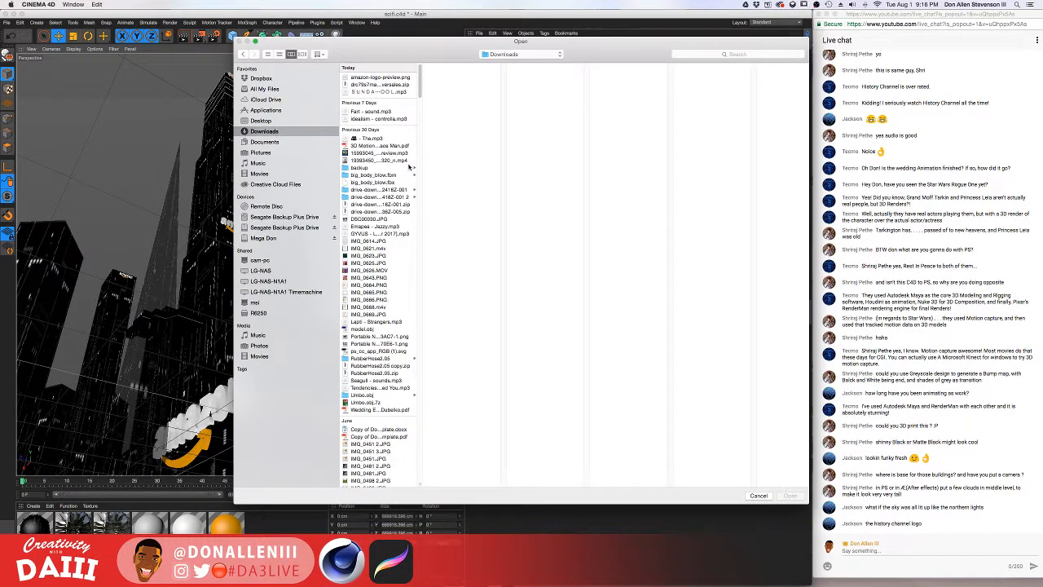
scroll(405, 141, "down", 1)
left_click_drag(417, 103, 399, 488)
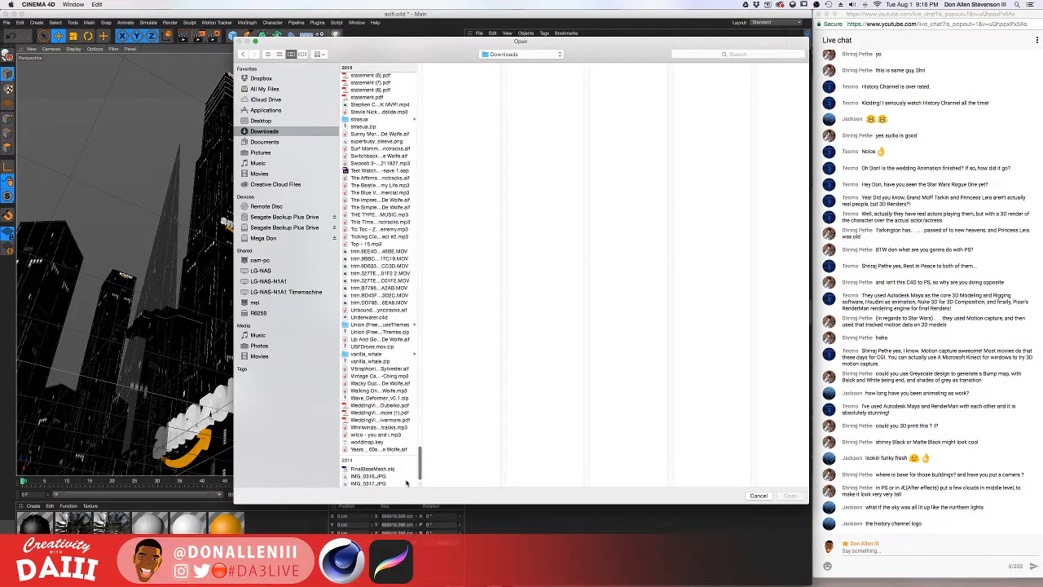
scroll(421, 284, "up", 10)
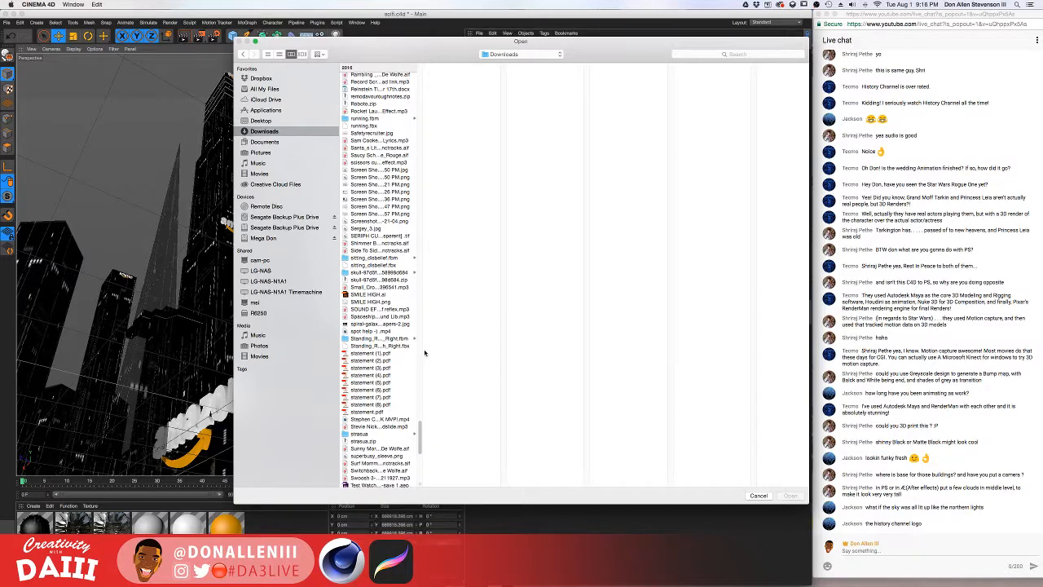
- Search the Downloads folder for "Drone" and merge the drone .c4d file whose name ends in 2 into the scene
left_click(699, 54)
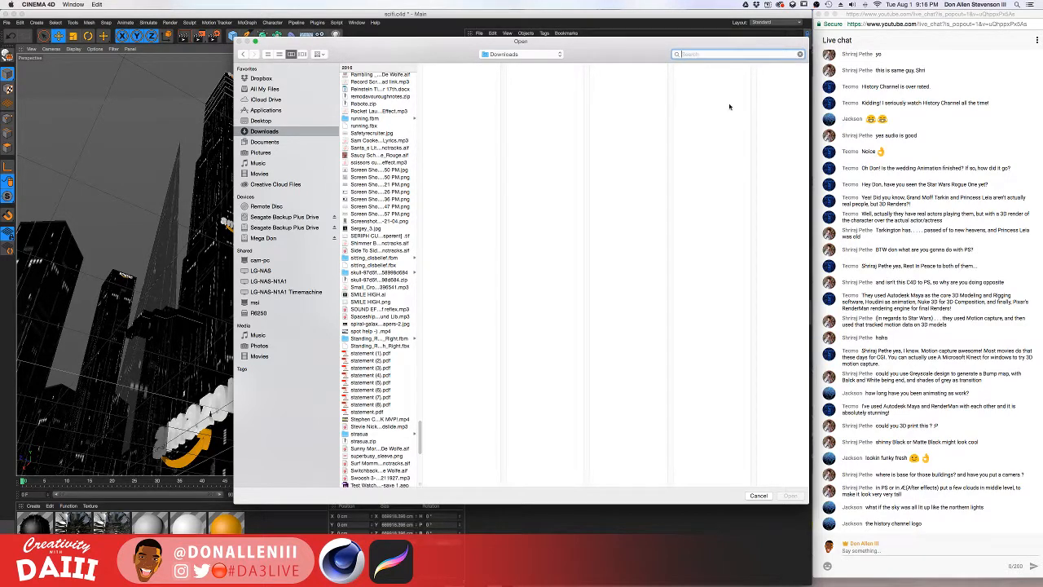
type("Di")
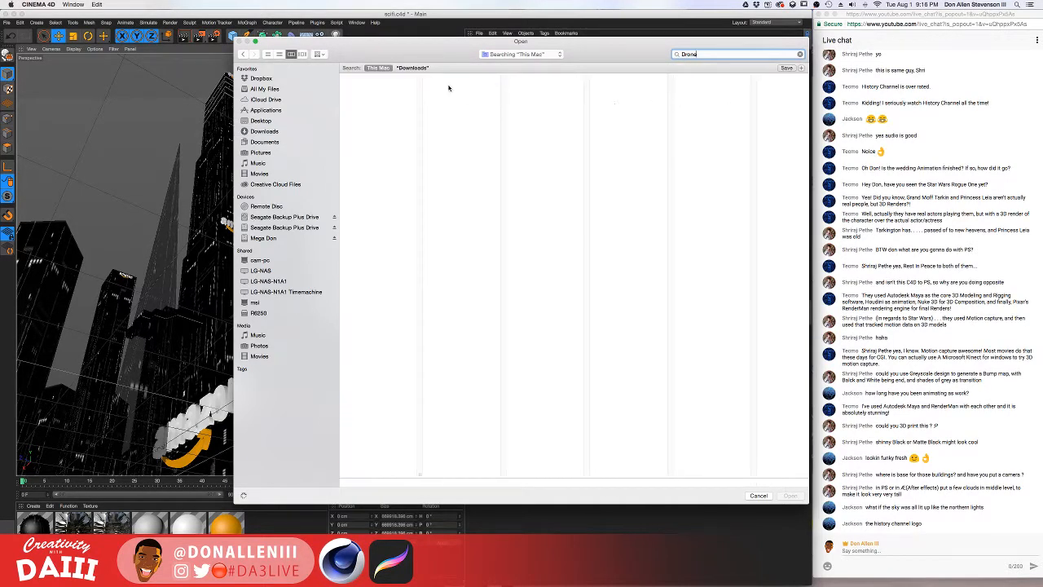
left_click(413, 68)
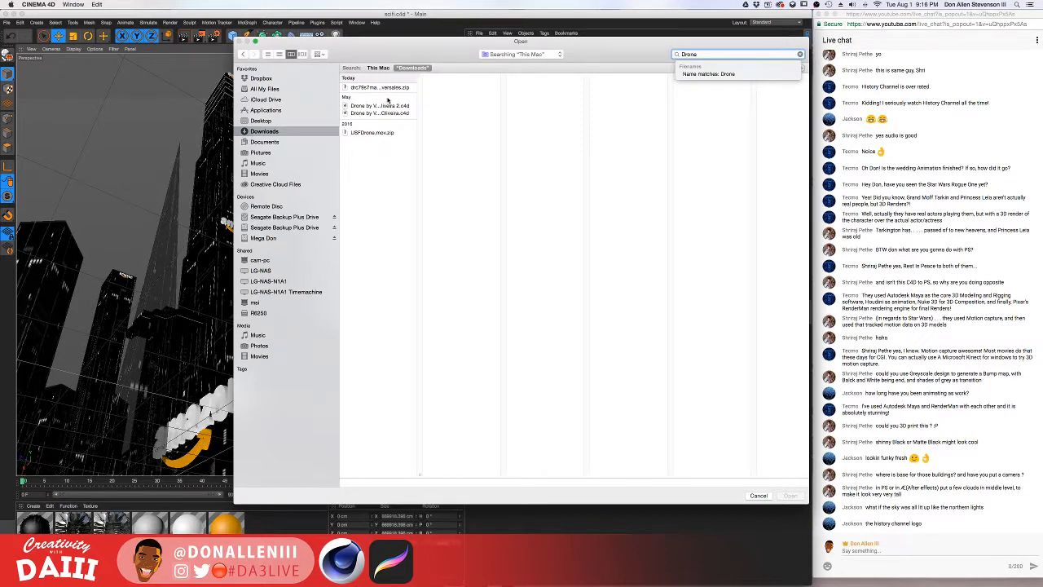
left_click(383, 105)
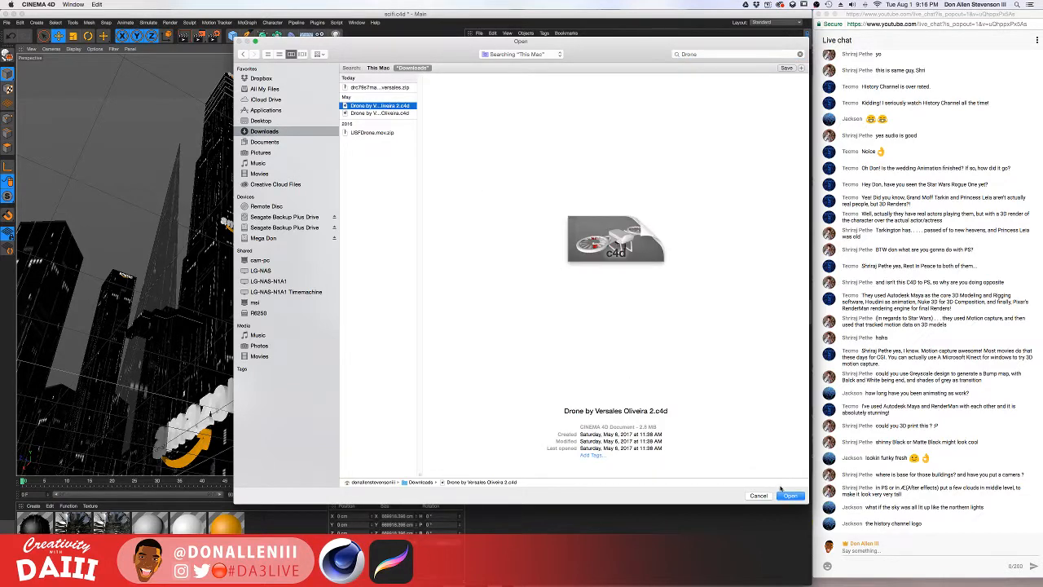
left_click(789, 496)
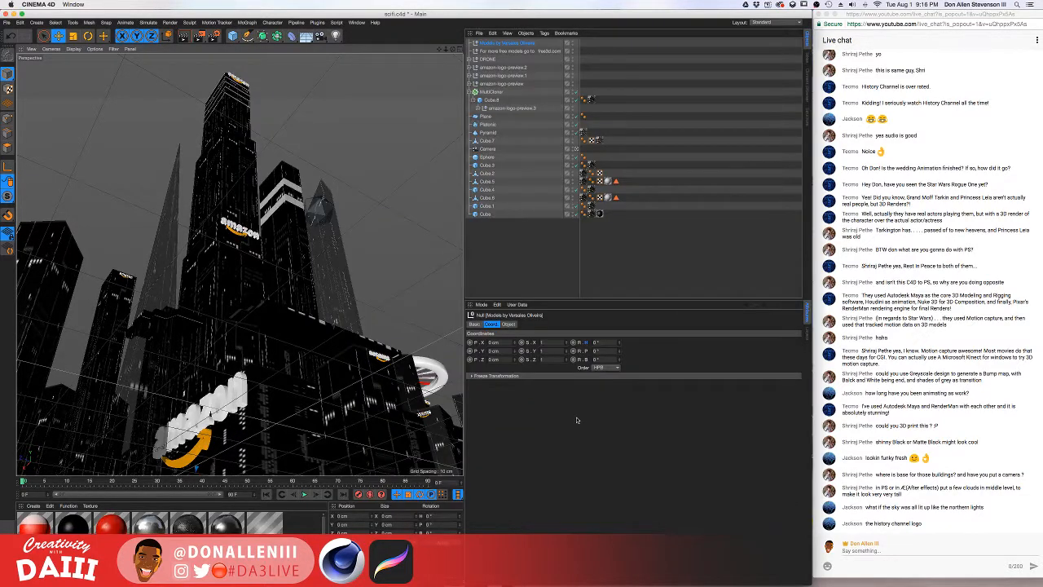
- Leave the scene camera's view and raise the DRONE group along Y above the rooftops
left_click(575, 150)
scroll(355, 333, "down", 10)
left_click_drag(354, 189, 348, 187, "alt")
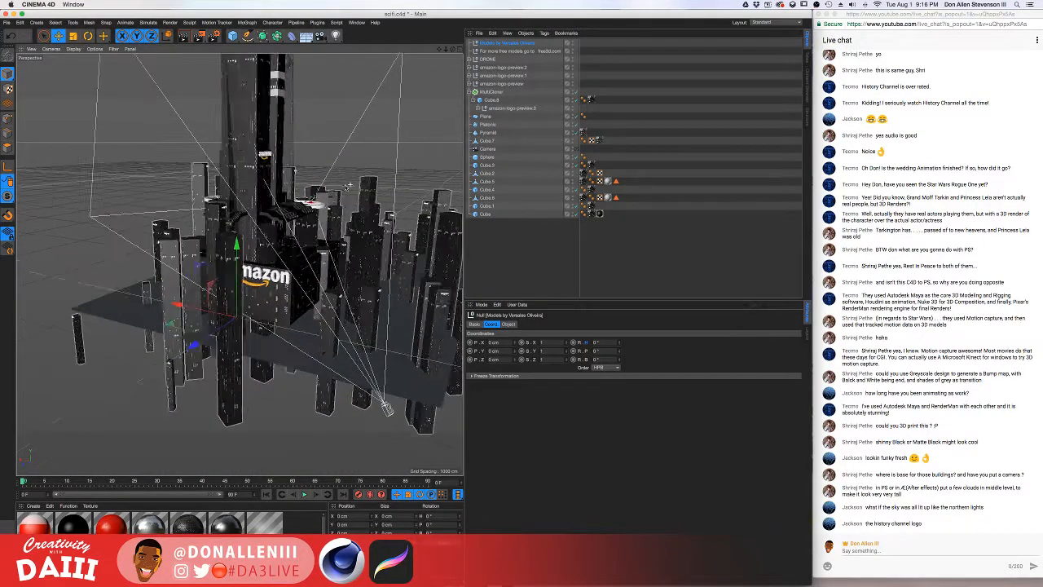
right_click_drag(350, 184, 53, 414, "alt")
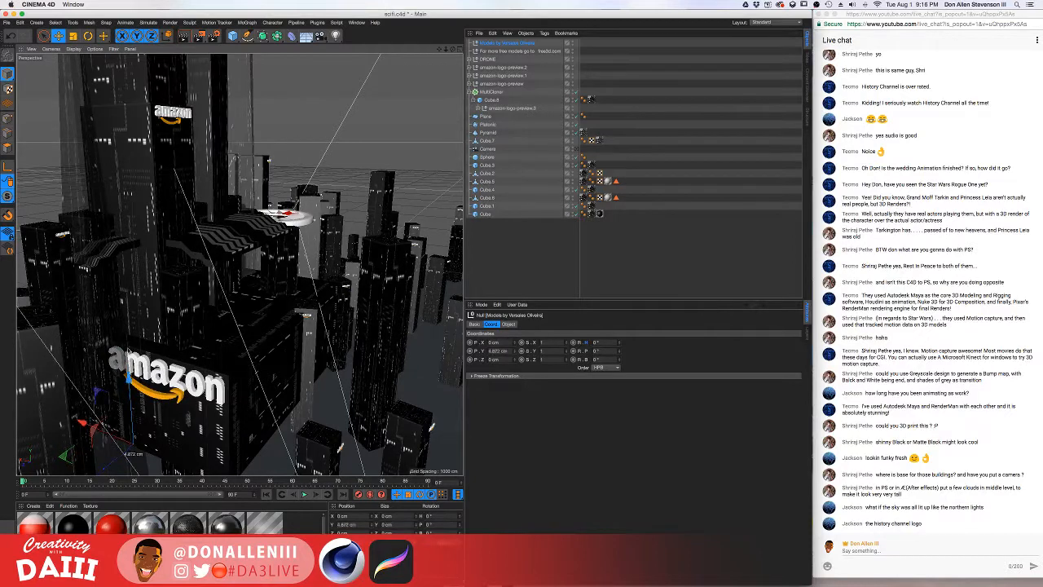
left_click(495, 60)
left_click_drag(189, 131, 199, 73)
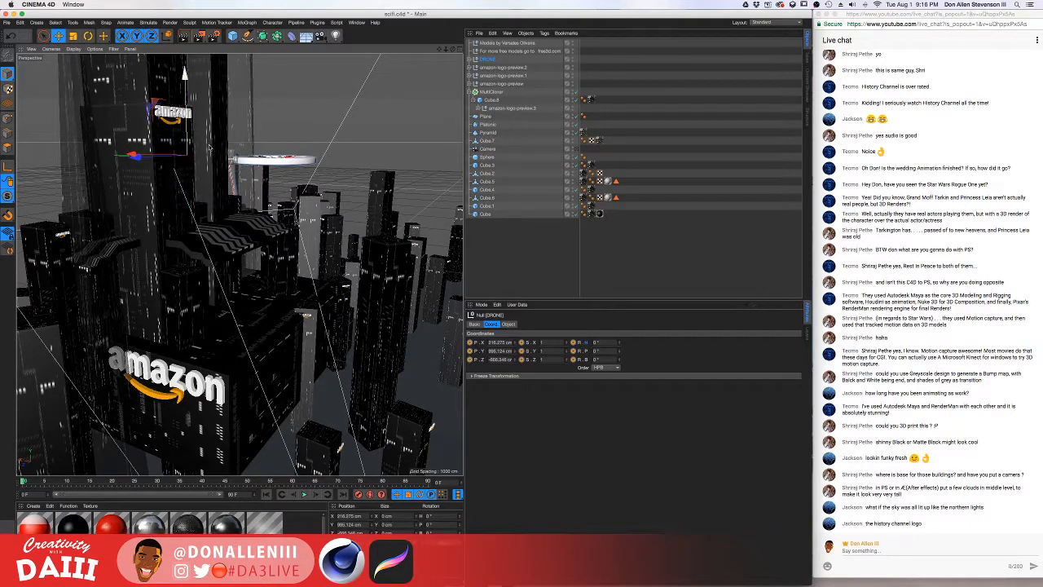
- Scale the DRONE group down and move it along Z, away from the main tower over the smaller buildings
left_click_drag(209, 148, 131, 151, "alt")
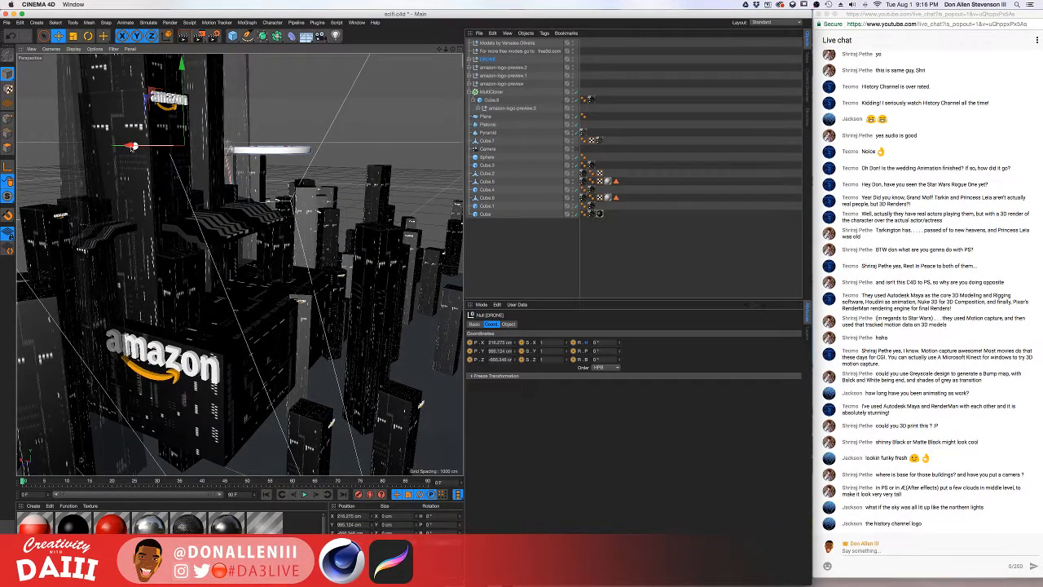
key("t")
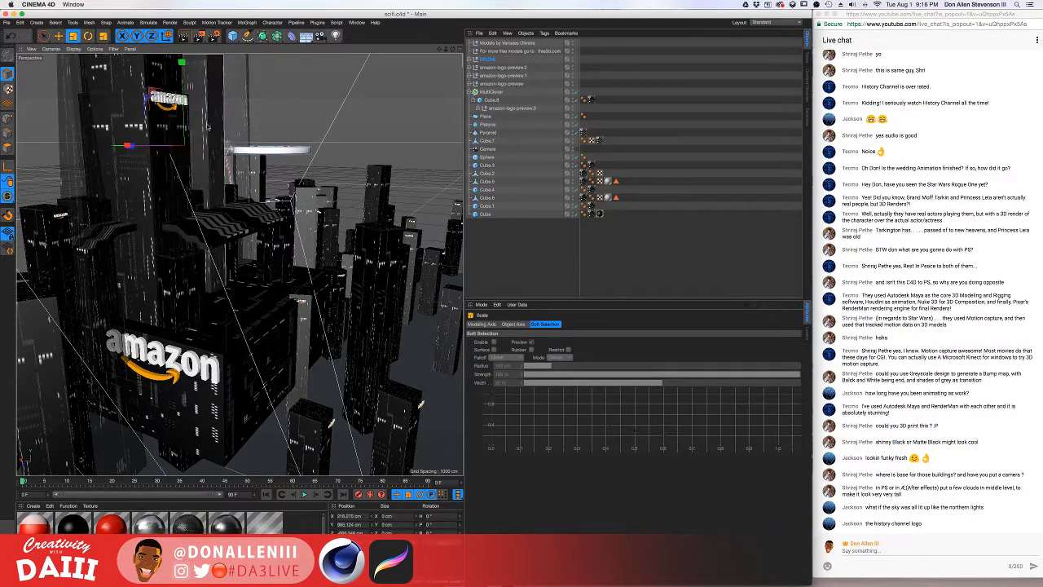
left_click_drag(168, 114, 309, 147)
key("e")
scroll(317, 146, "up", 5)
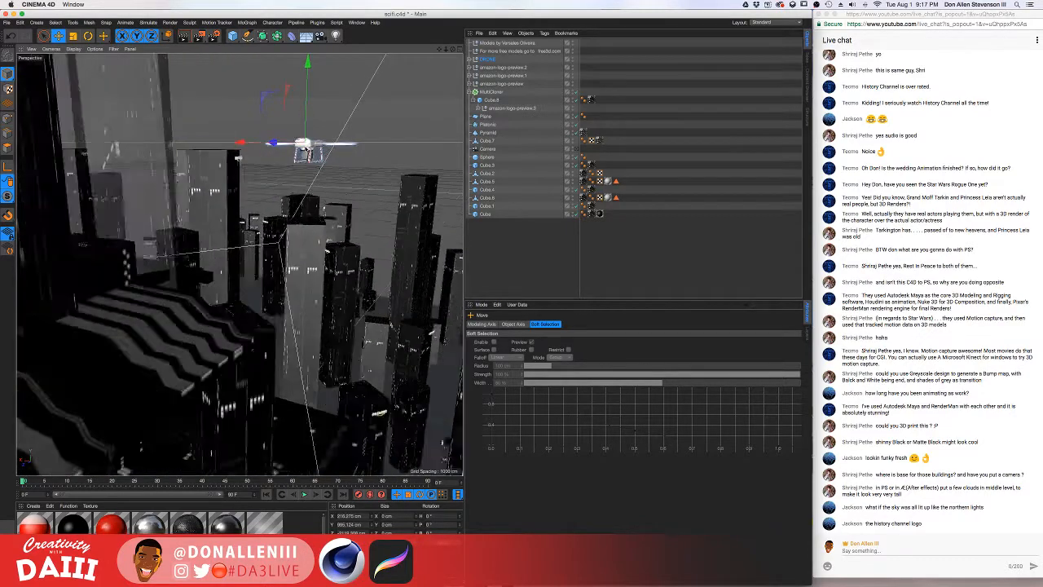
scroll(328, 144, "up", 4)
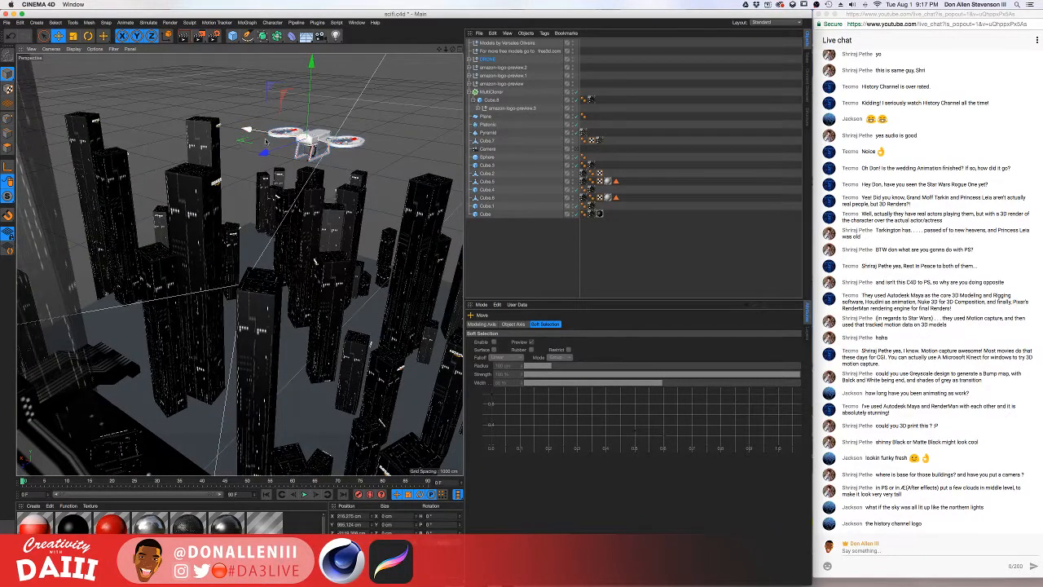
- Return to the scene camera's view, raise the drone into the open sky beside the main tower and render a preview
left_click(576, 149)
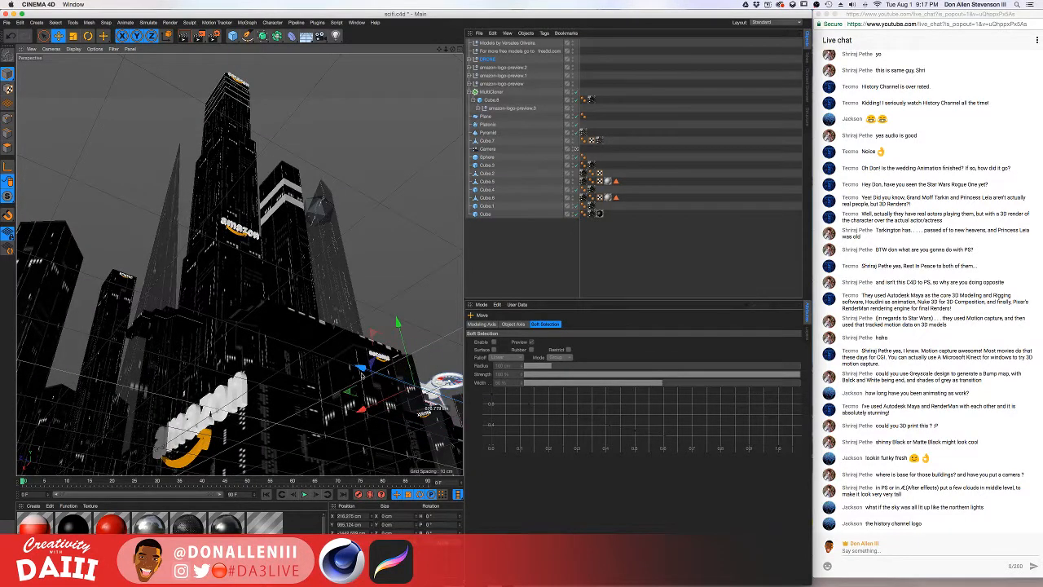
left_click_drag(400, 380, 338, 243)
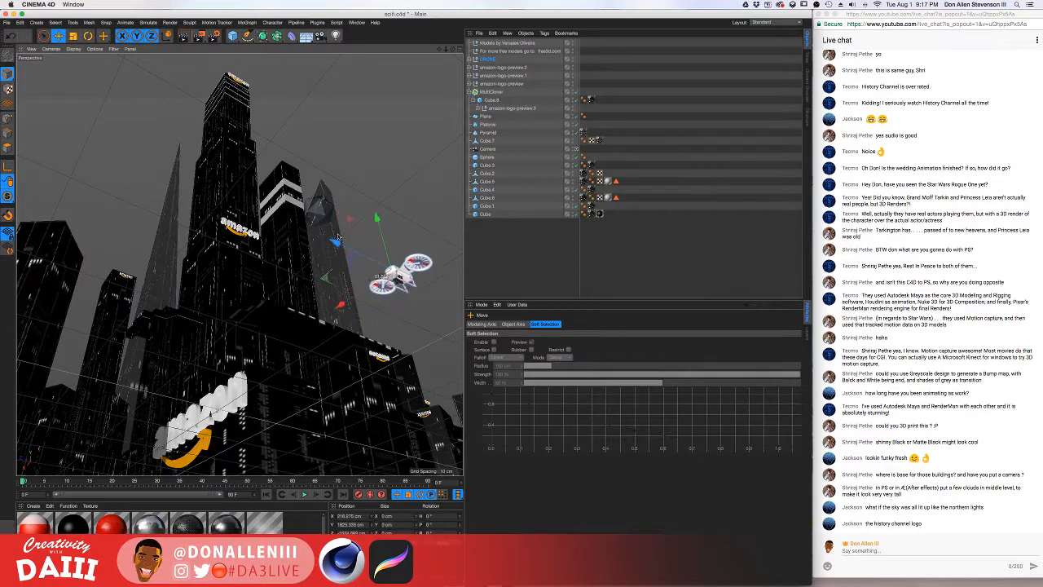
key("super+r")
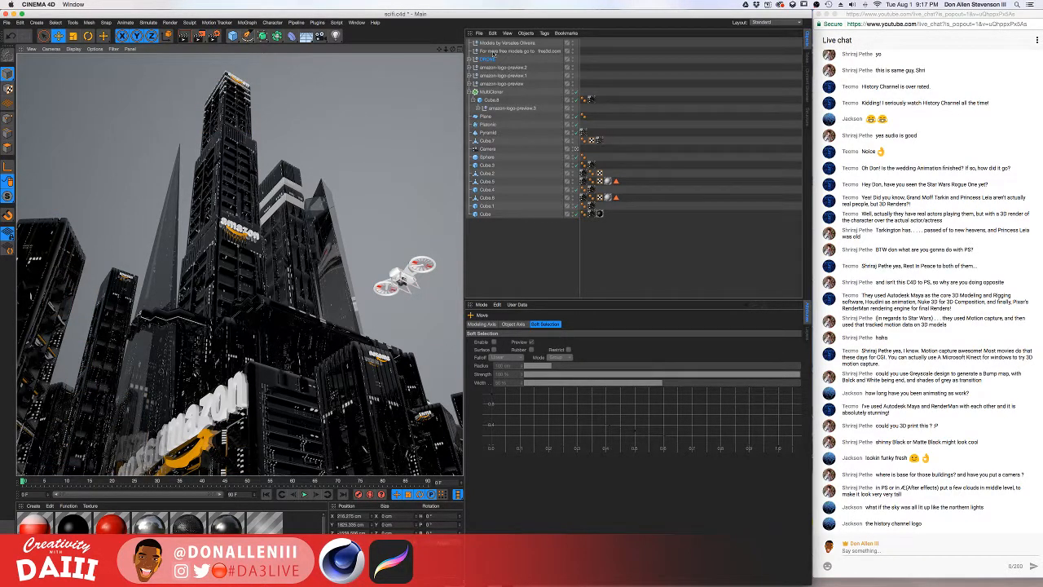
- Add a cube to the scene, scale it down to package size and move it next to the drone
left_click(469, 60)
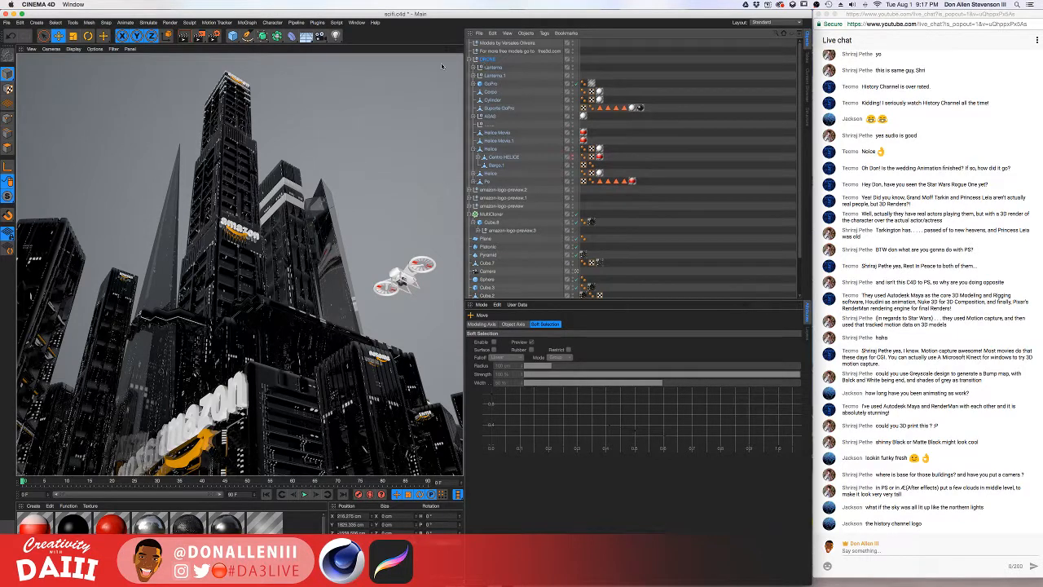
left_click_drag(232, 36, 292, 44)
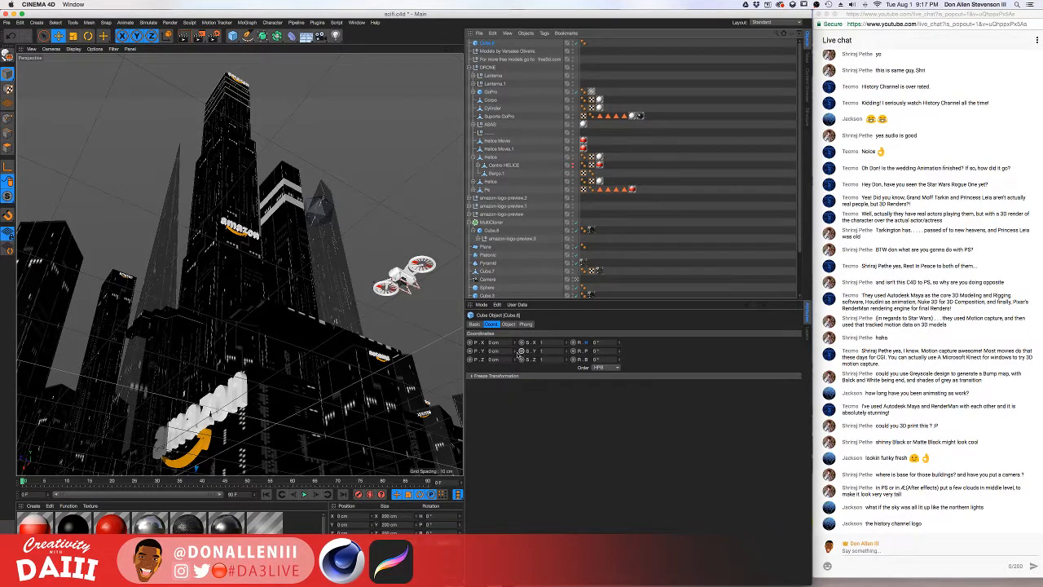
left_click_drag(522, 350, 521, 303)
left_click_drag(139, 224, 381, 235)
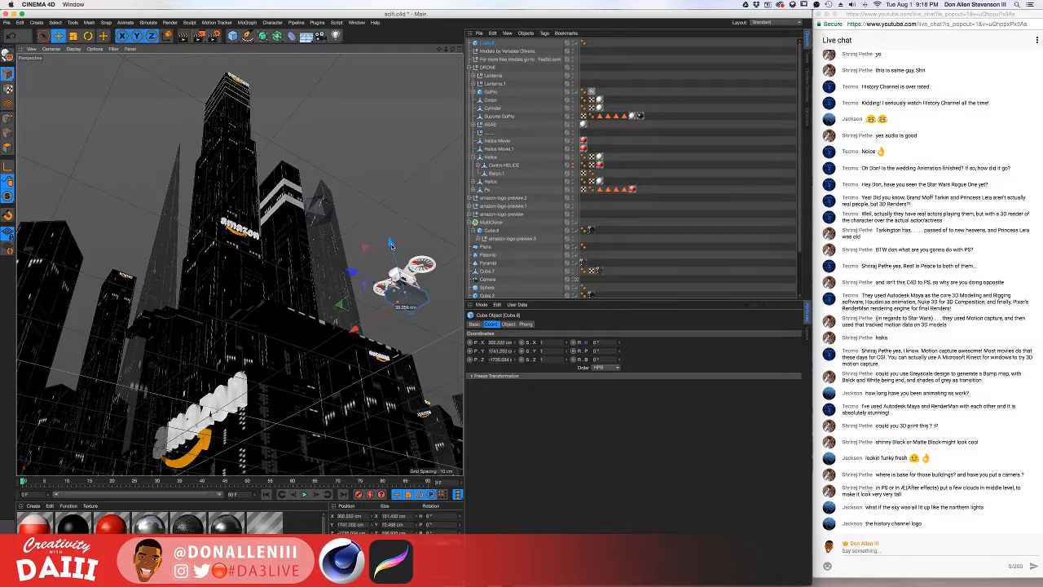
- Move and flatten the cube into a package about 52 cm high, directly beneath the drone's body
left_click_drag(391, 246, 352, 326)
left_click_drag(389, 241, 390, 237)
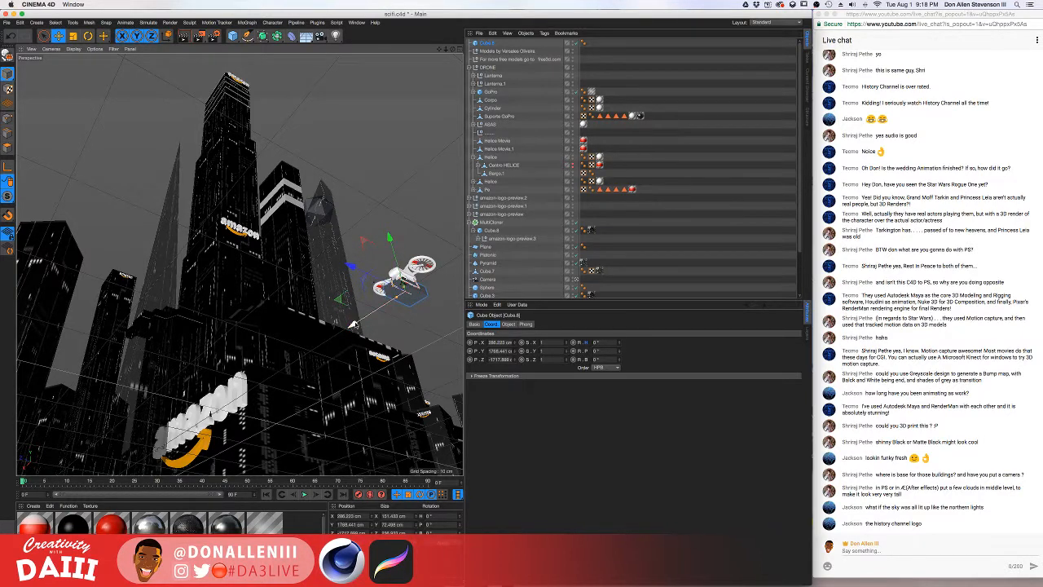
left_click_drag(352, 326, 358, 323)
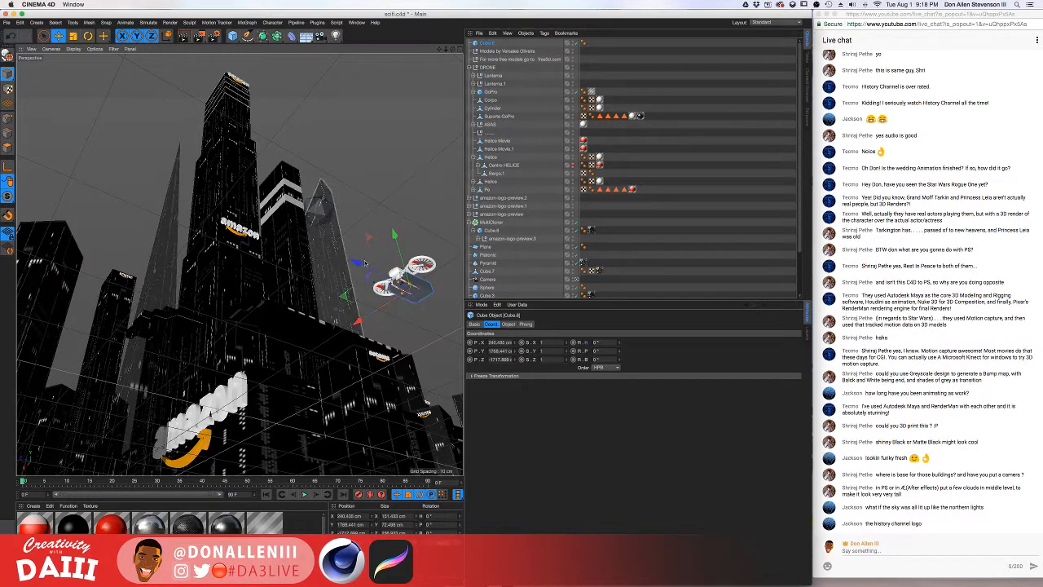
left_click_drag(365, 262, 390, 236)
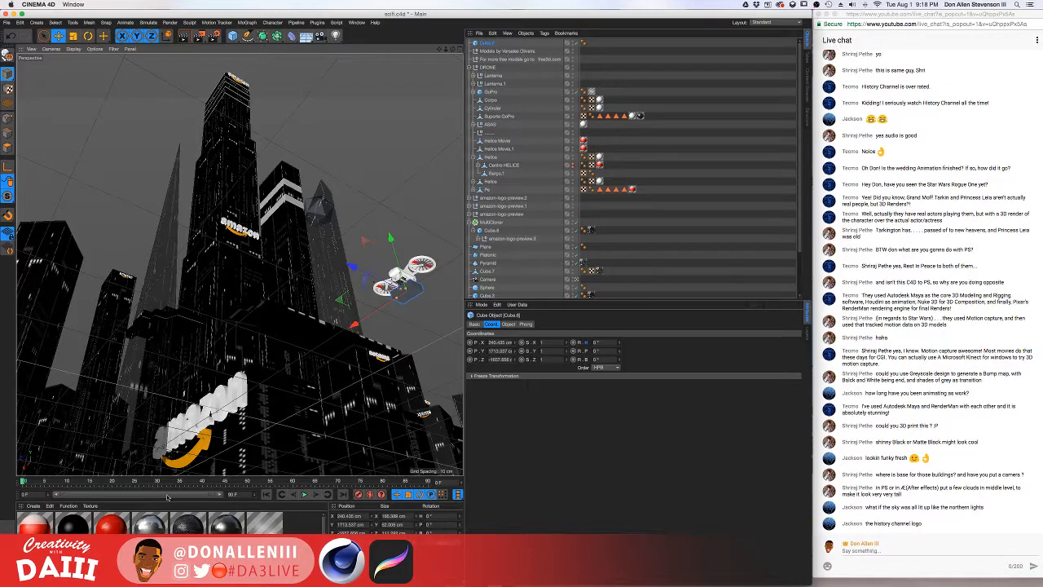
- Create a brown material with H 39°, S 73% and V 41%, apply it to the package and render a preview
left_click_drag(284, 476, 284, 427)
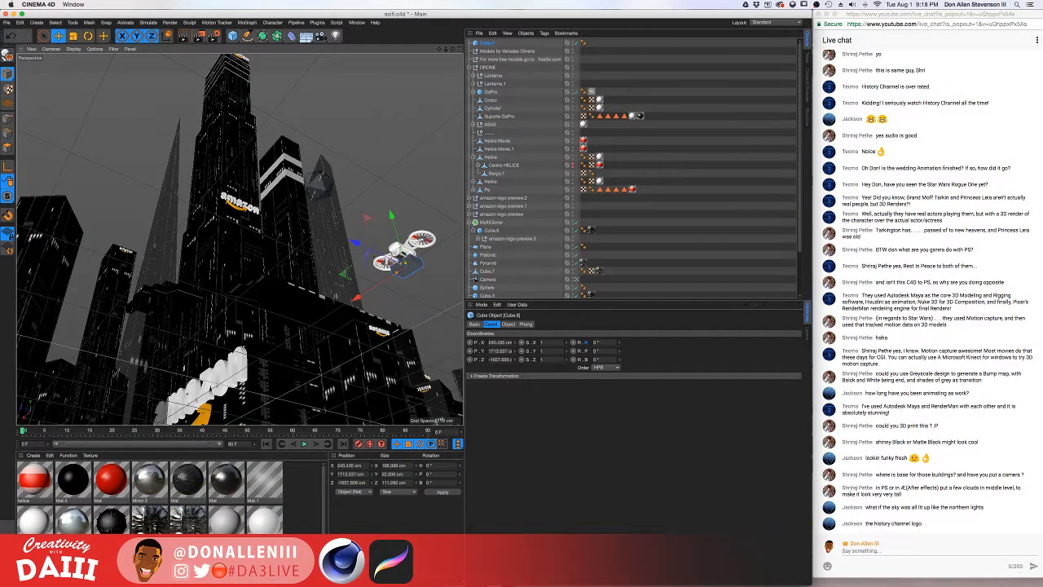
key("ctrl+n")
double_click(43, 477)
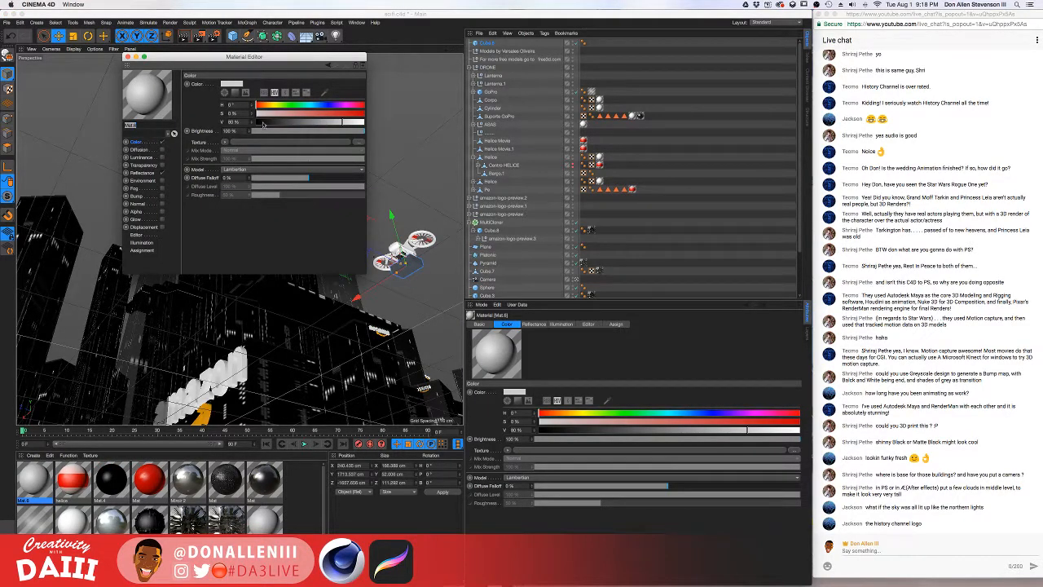
left_click(231, 84)
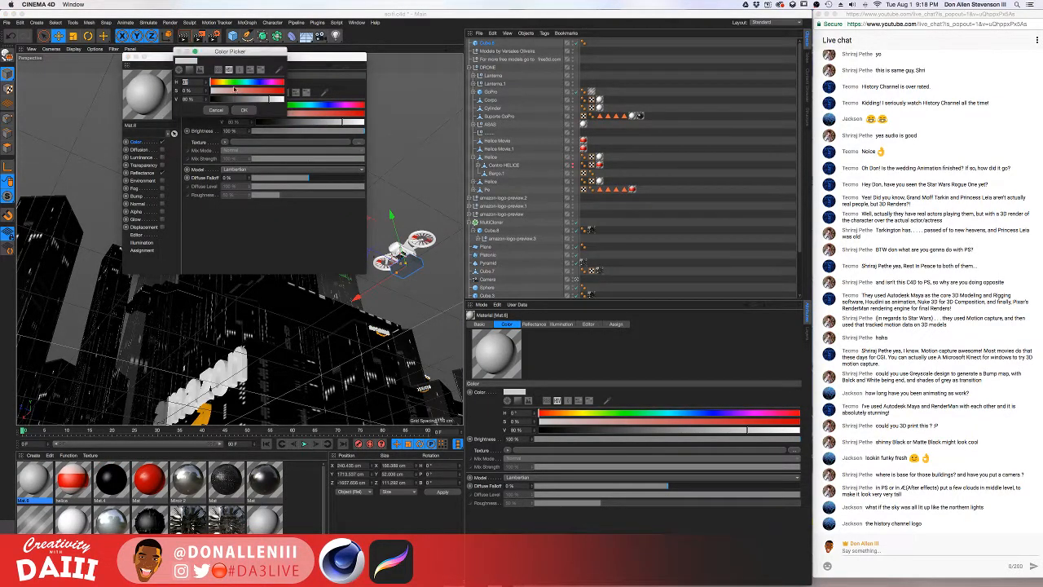
mouse_move(218, 84)
left_mouse_down()
mouse_move(248, 88)
mouse_move(236, 99)
mouse_move(215, 82)
left_mouse_up()
left_click(250, 101)
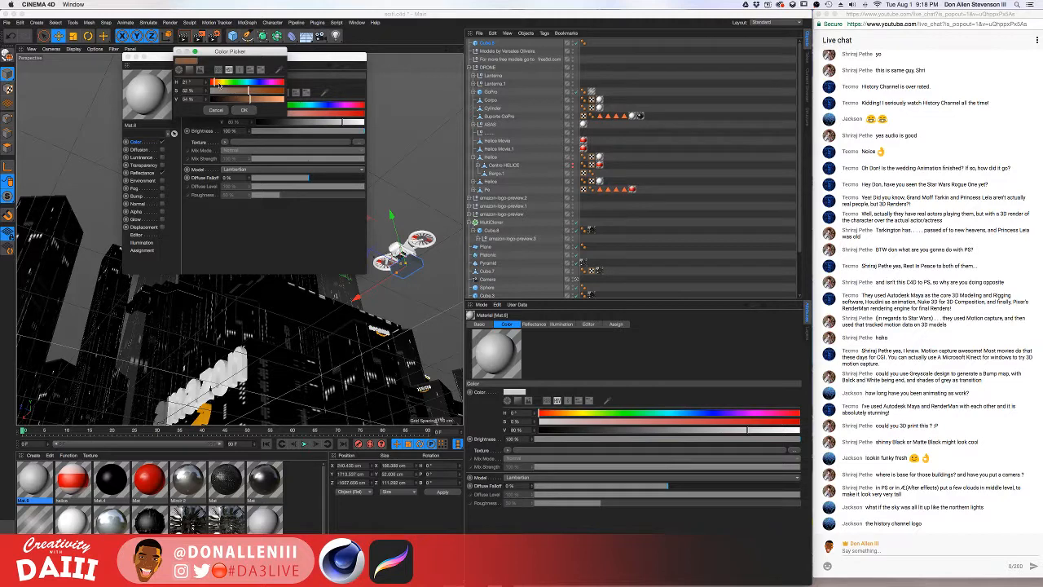
left_click(219, 85)
left_click(241, 101)
left_click(244, 109)
left_click(127, 57)
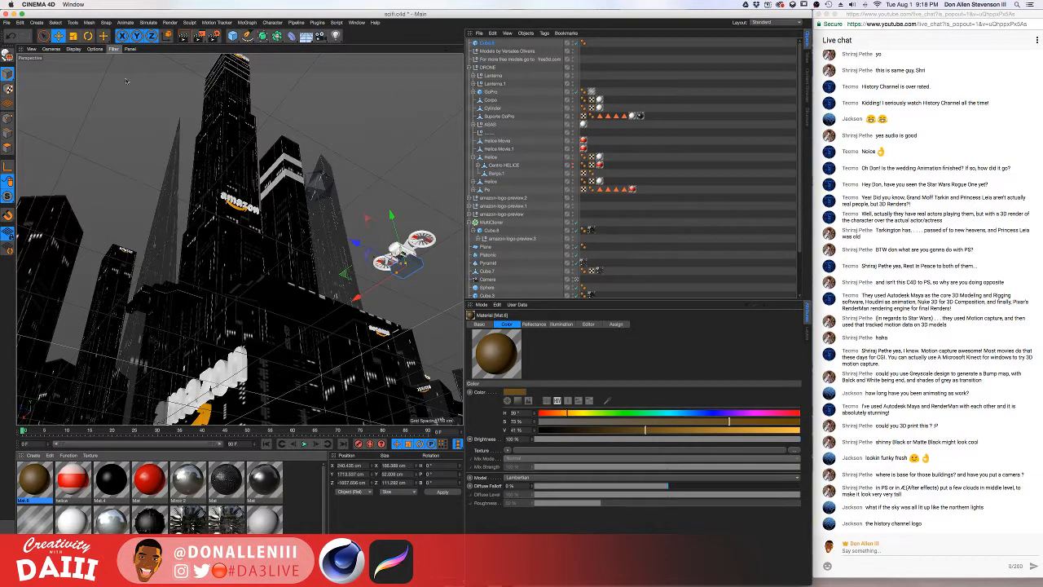
left_click_drag(420, 263, 418, 265)
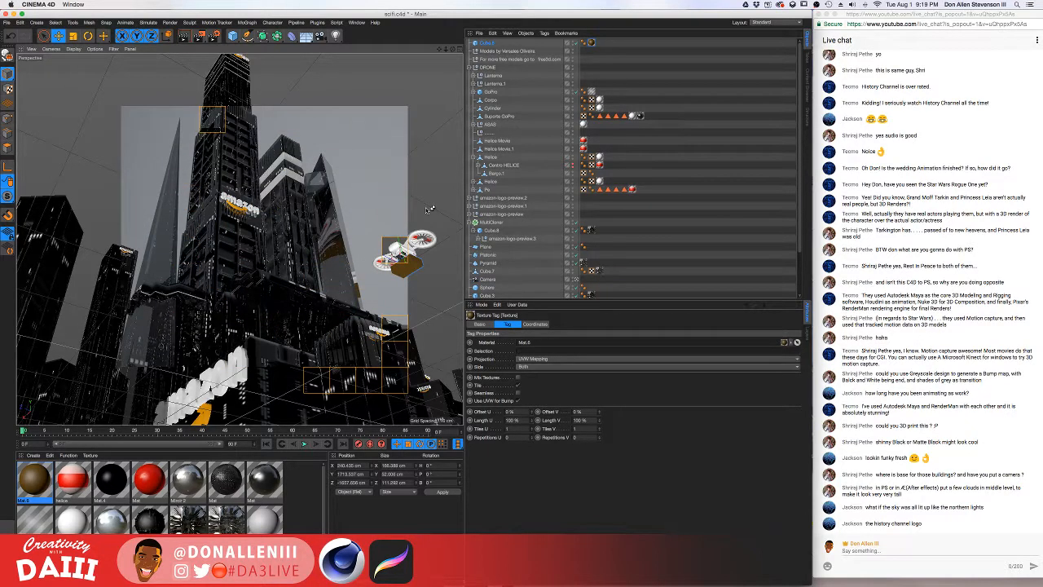
- Open the package's brown material for editing
left_click(44, 484)
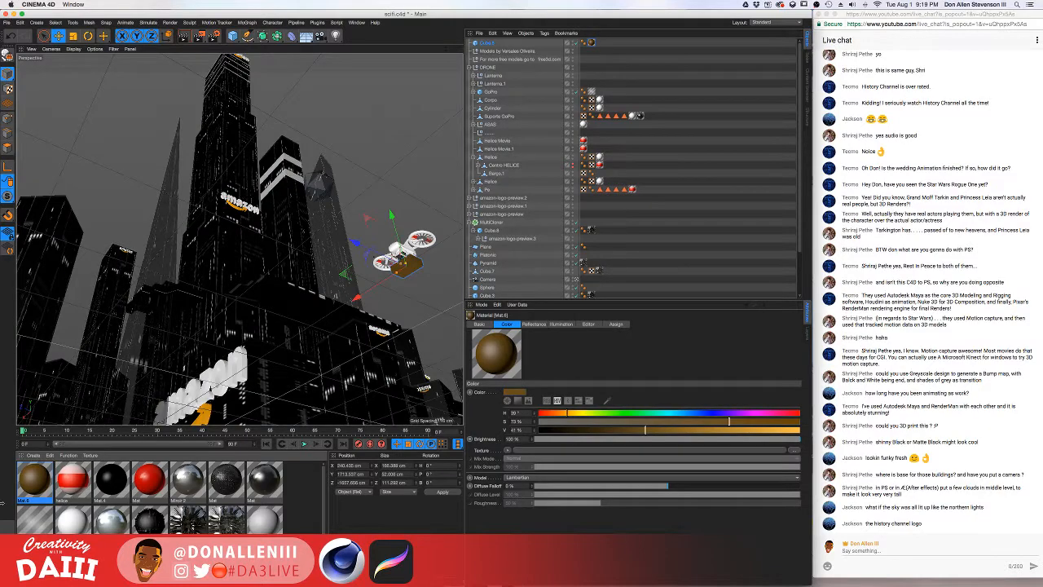
double_click(45, 481)
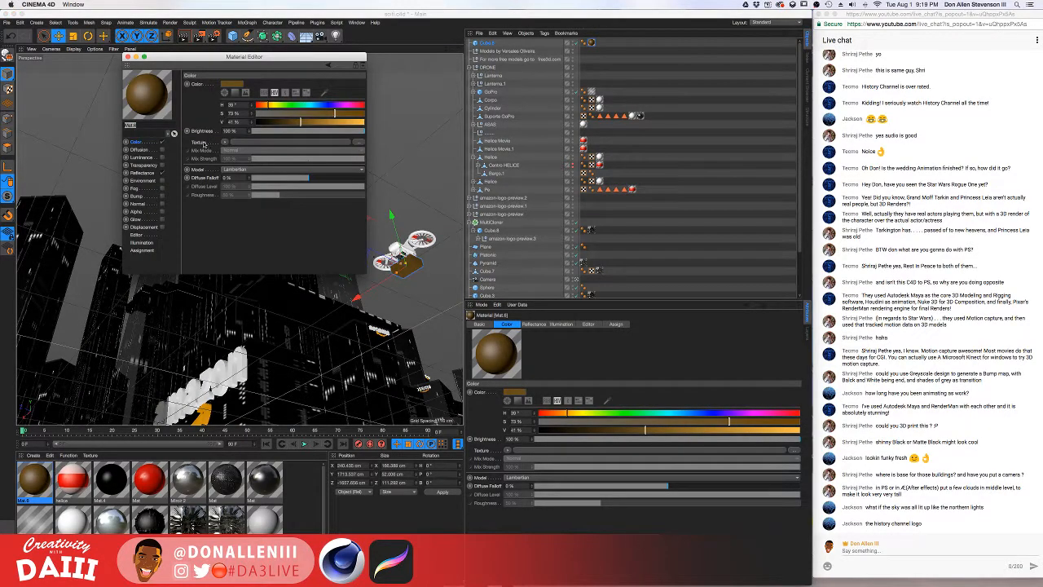
key("ctrl+Up")
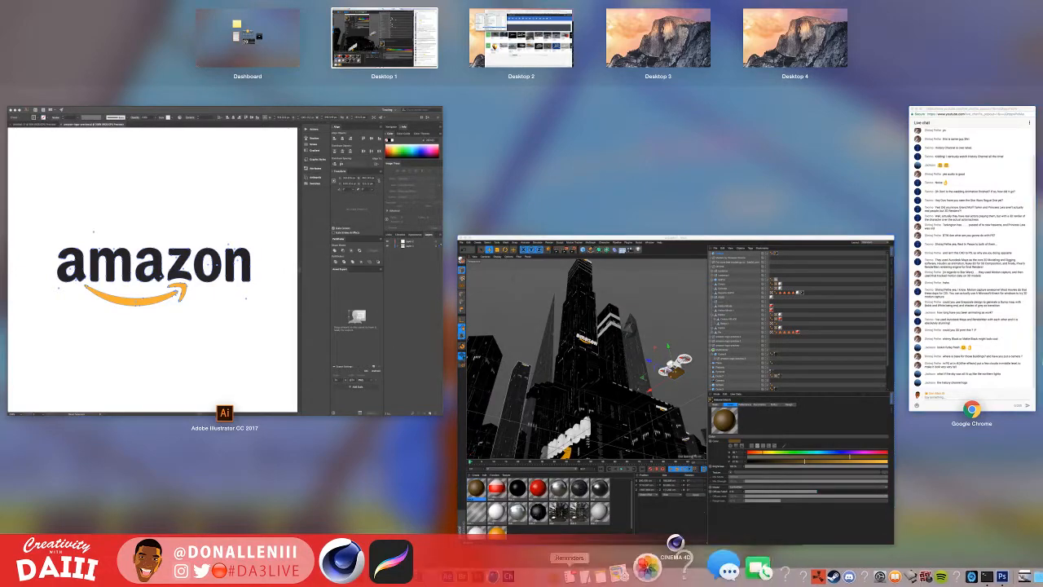
left_click(988, 325)
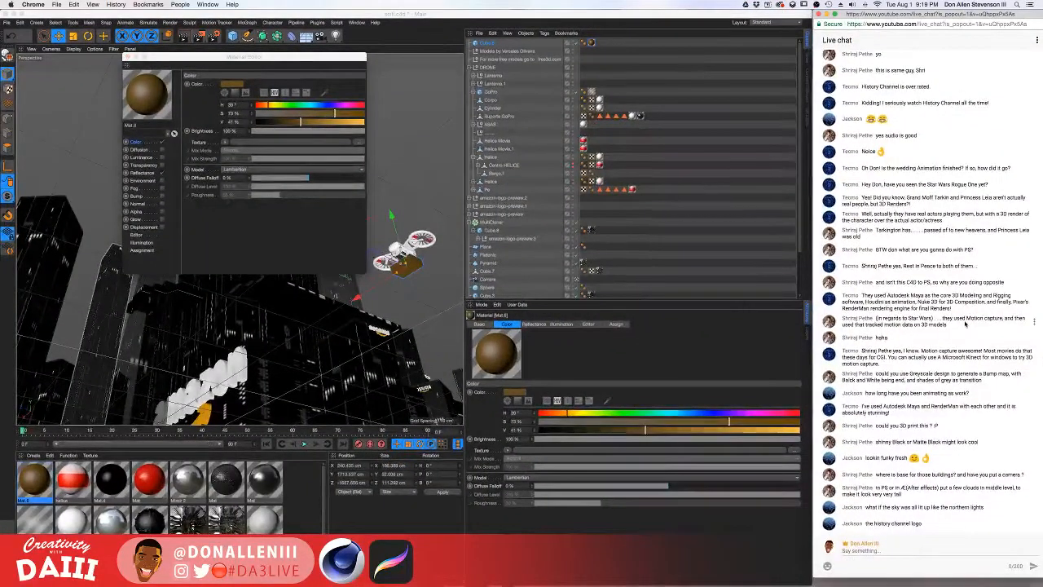
- Switch to Chrome and search Google for "cardboard box texture"
key("ctrl+Up")
left_click(510, 45)
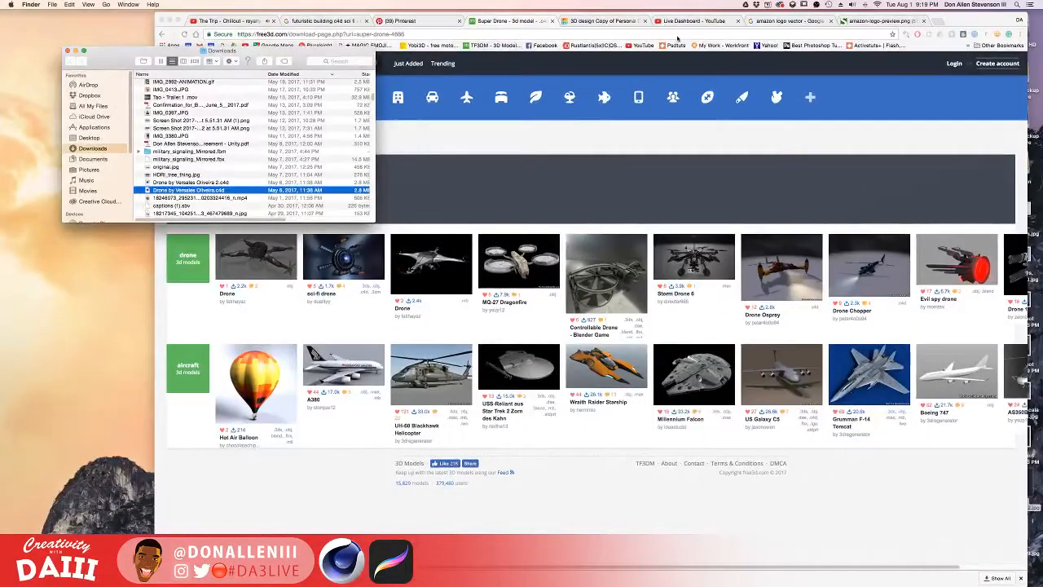
left_click(456, 34)
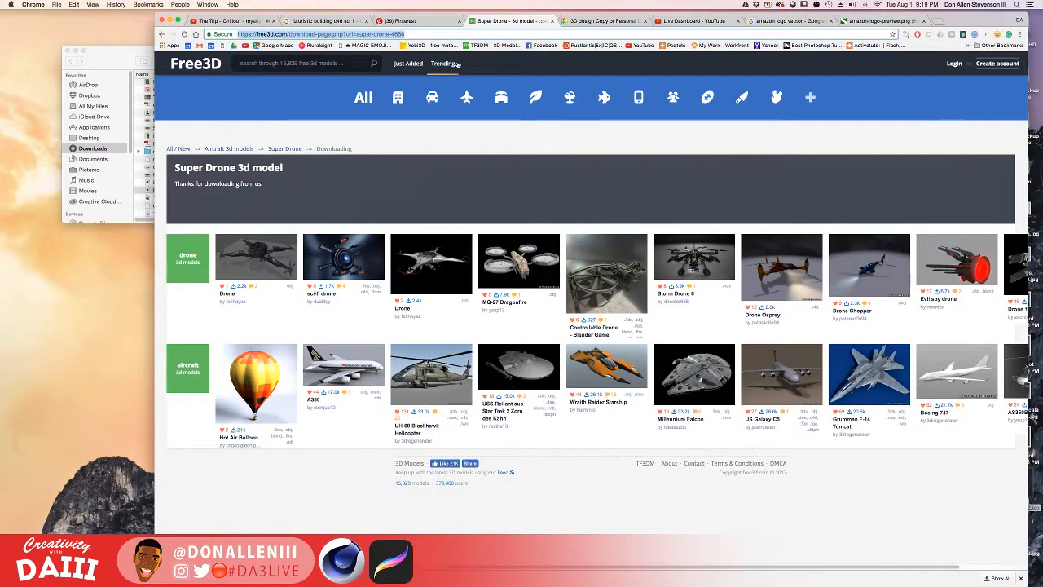
type("cardbo")
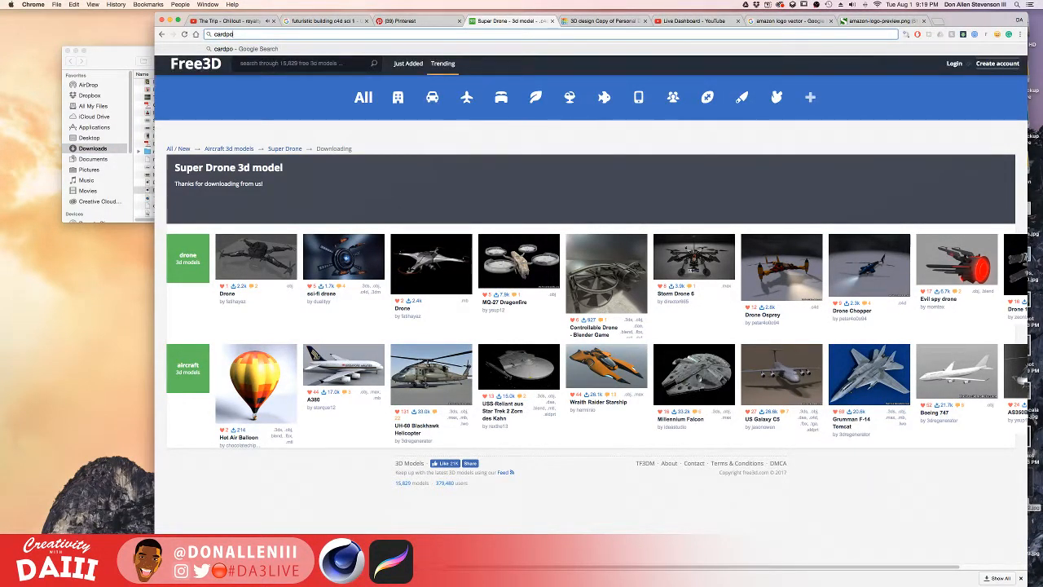
type("s")
type("board box te")
type("xture&oq=cardboard+box+texture&aqs=chrome..69i57.8462j0j4&sourceid=chrome&ie=UTF-8")
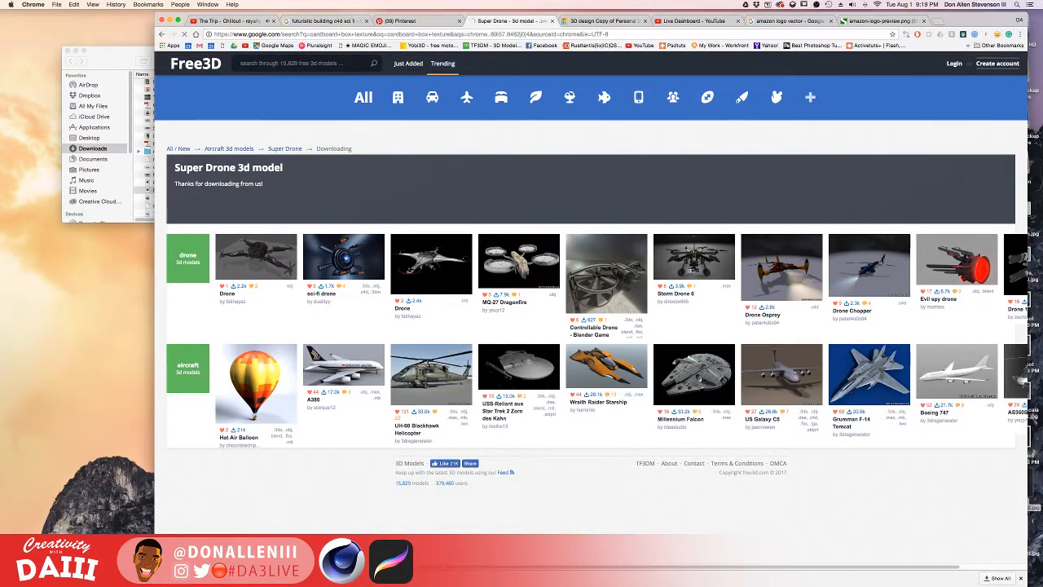
key("Return")
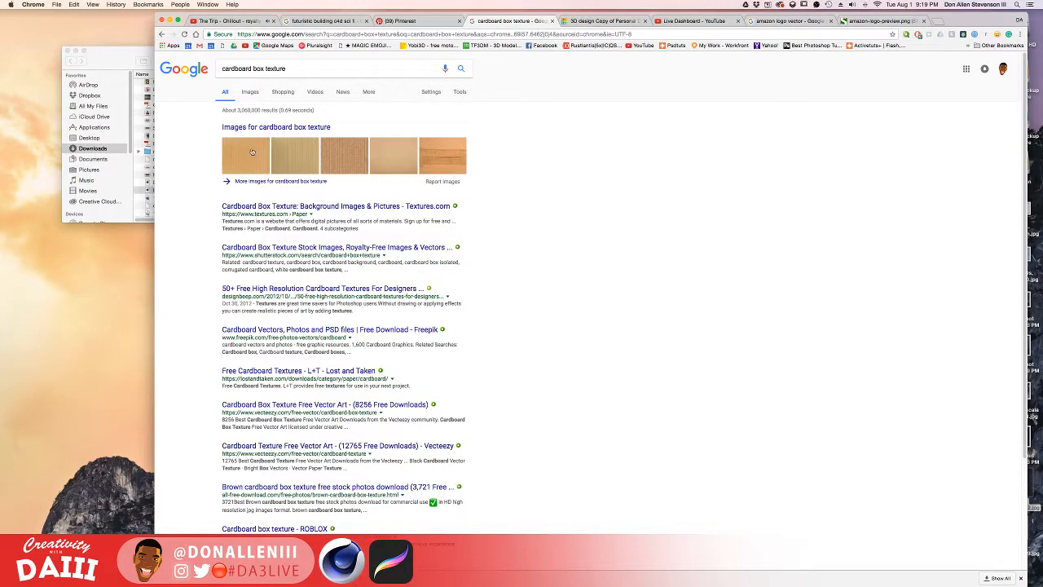
- From the image results, open Bittbox's cardboard texture free_high_res_texture_55.jpg at full size and save it to the Desktop
left_click(249, 91)
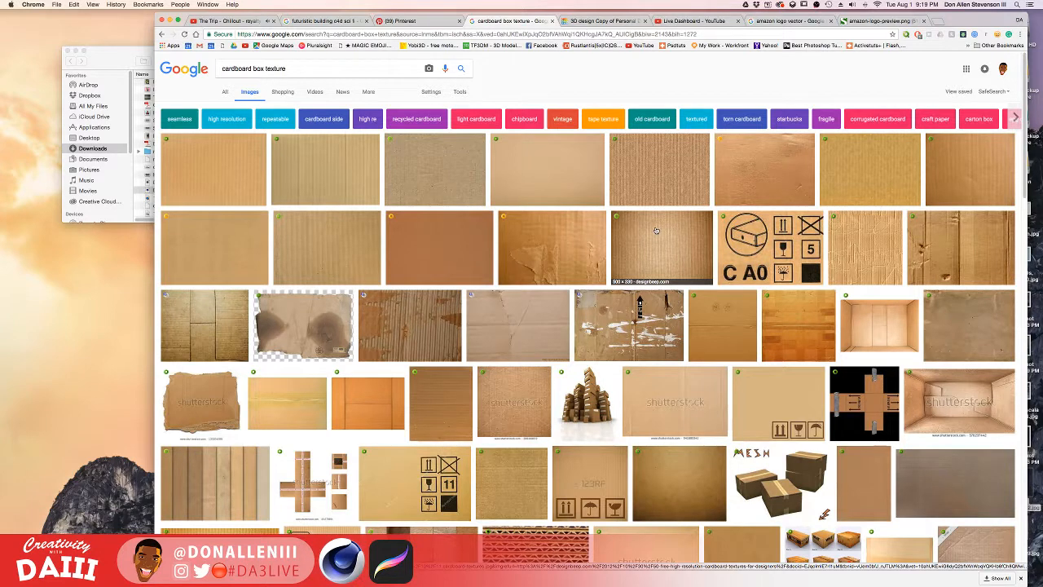
left_click(969, 171)
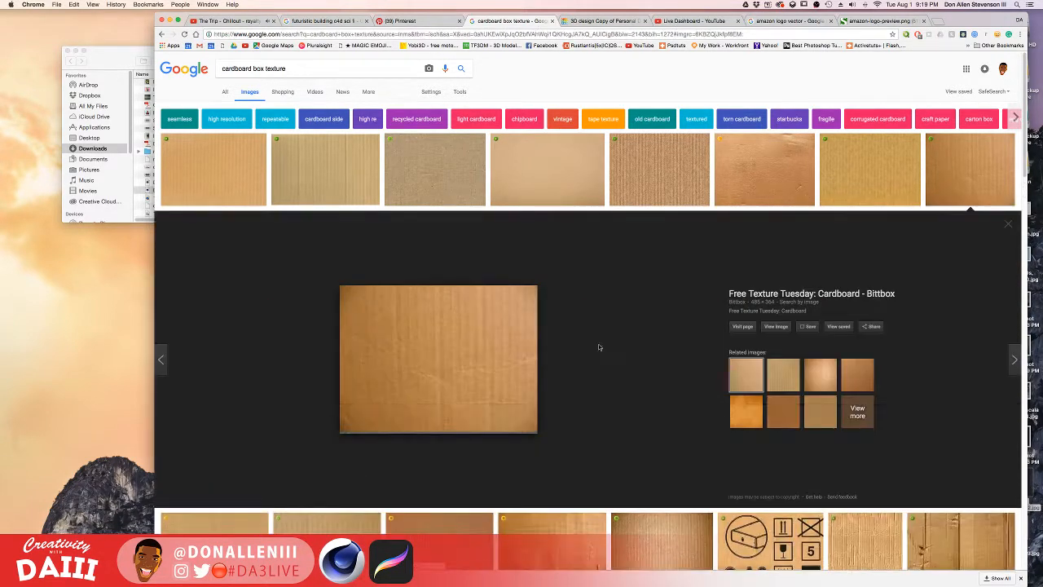
left_click(774, 325)
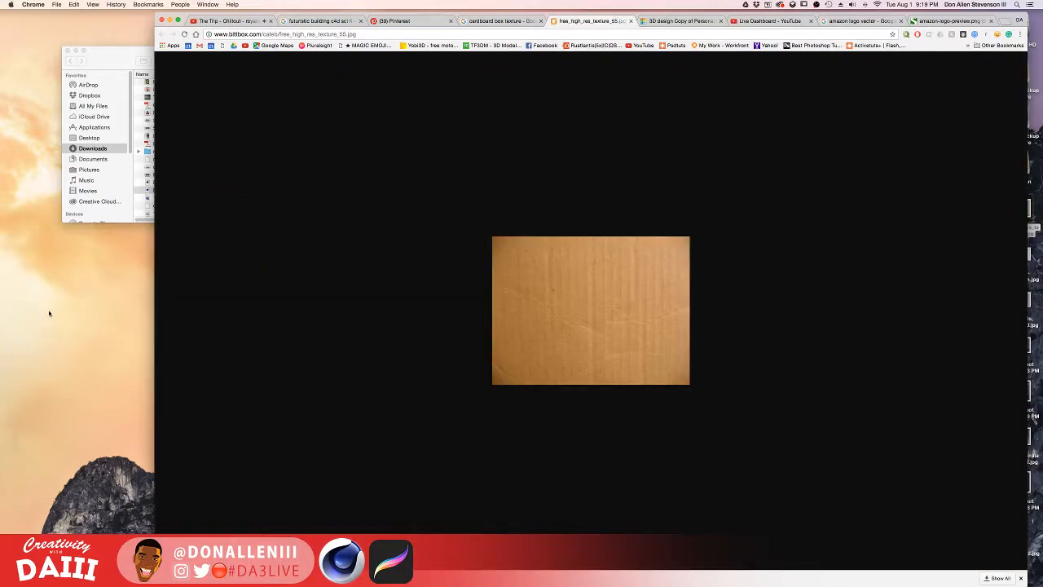
- Switch back to Cinema 4D, load free_high_res_texture_55.jpg from the Desktop as the brown material's color texture and render a preview
key("ctrl+Up")
left_click(381, 36)
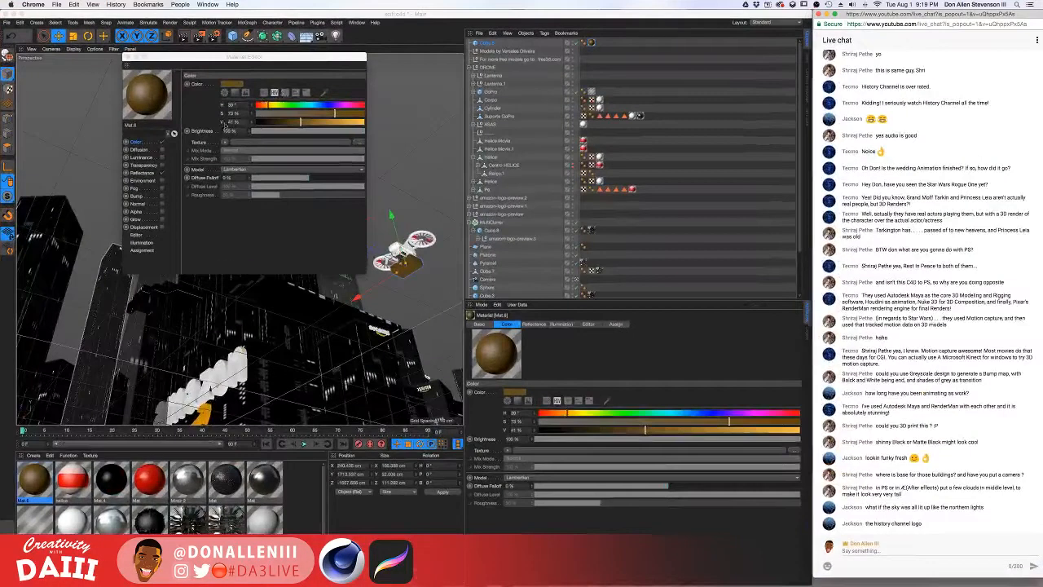
left_click(224, 141)
left_click(244, 158)
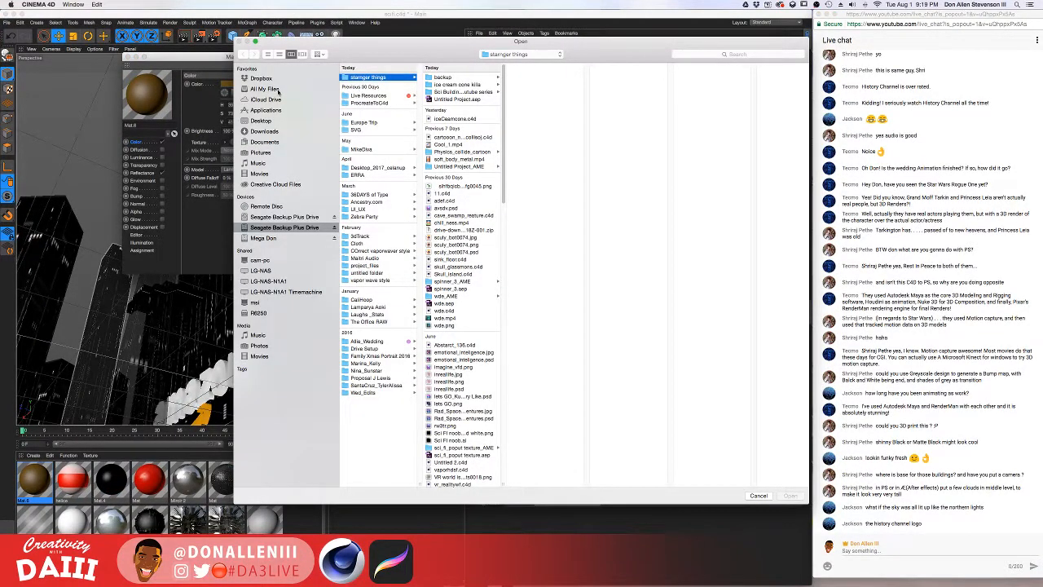
left_click(269, 89)
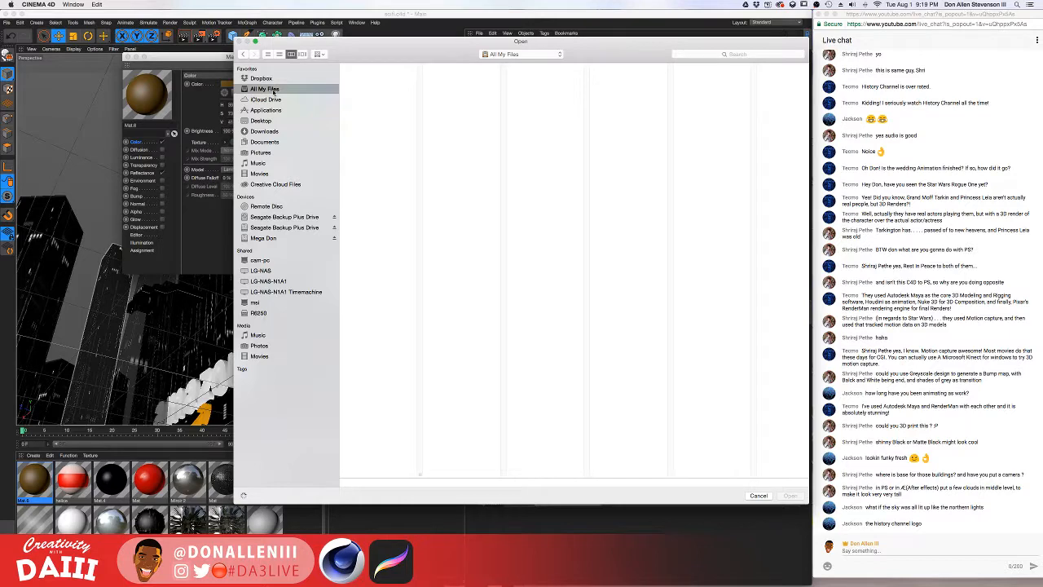
left_click(261, 120)
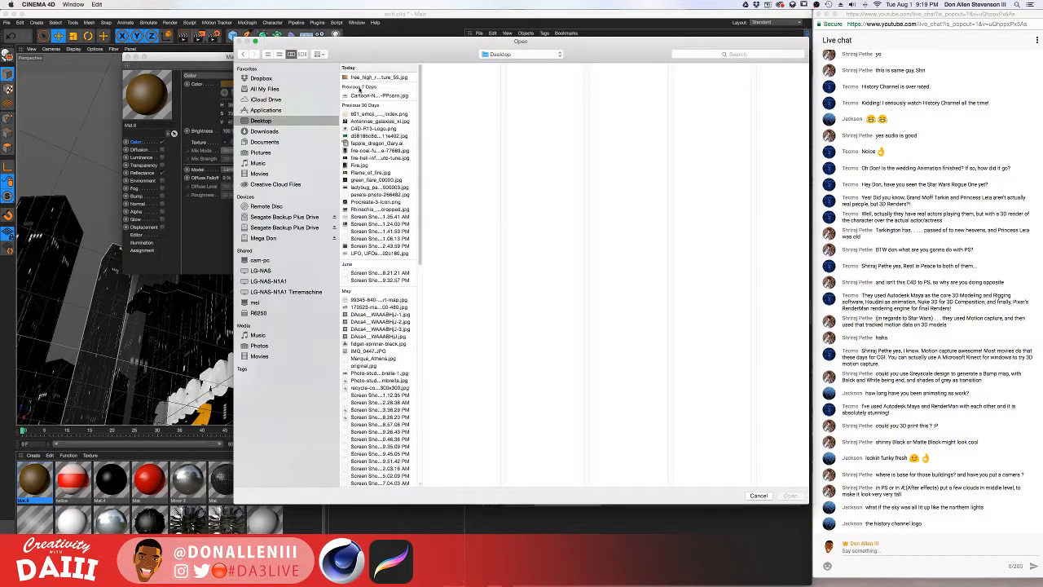
left_click(379, 77)
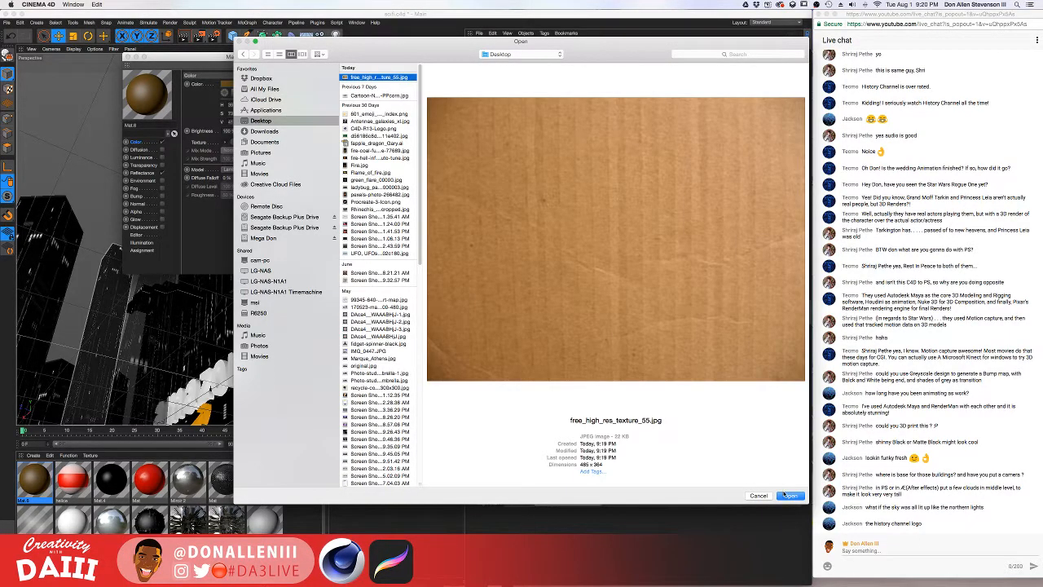
left_click(788, 495)
key("Return")
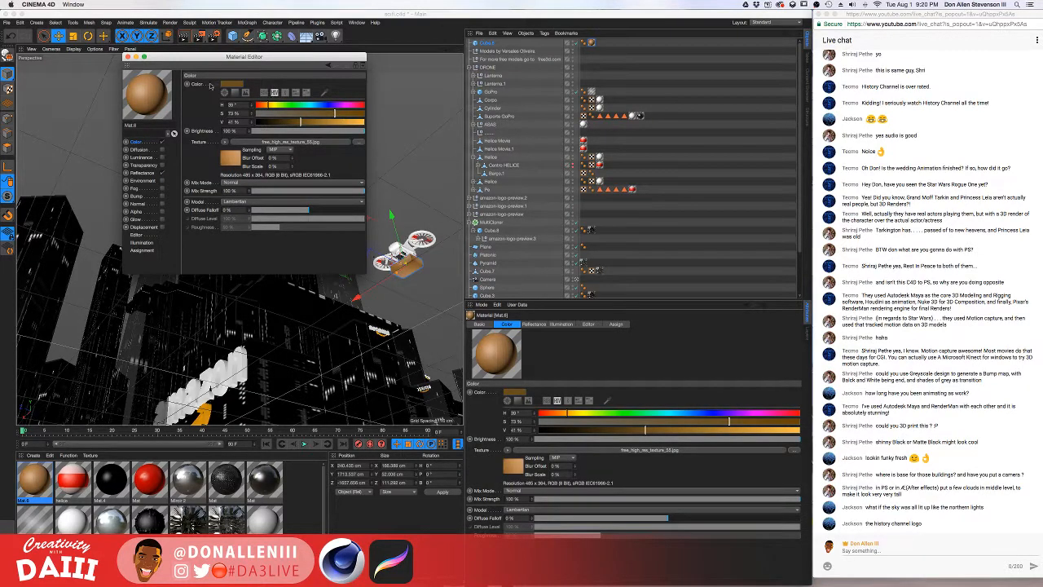
left_click(127, 57)
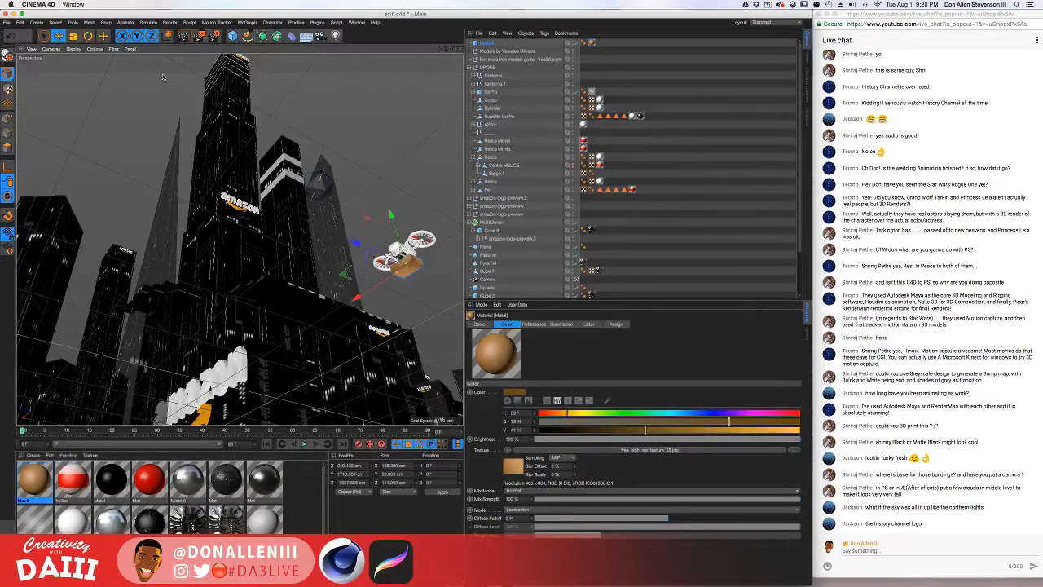
key("ctrl+r")
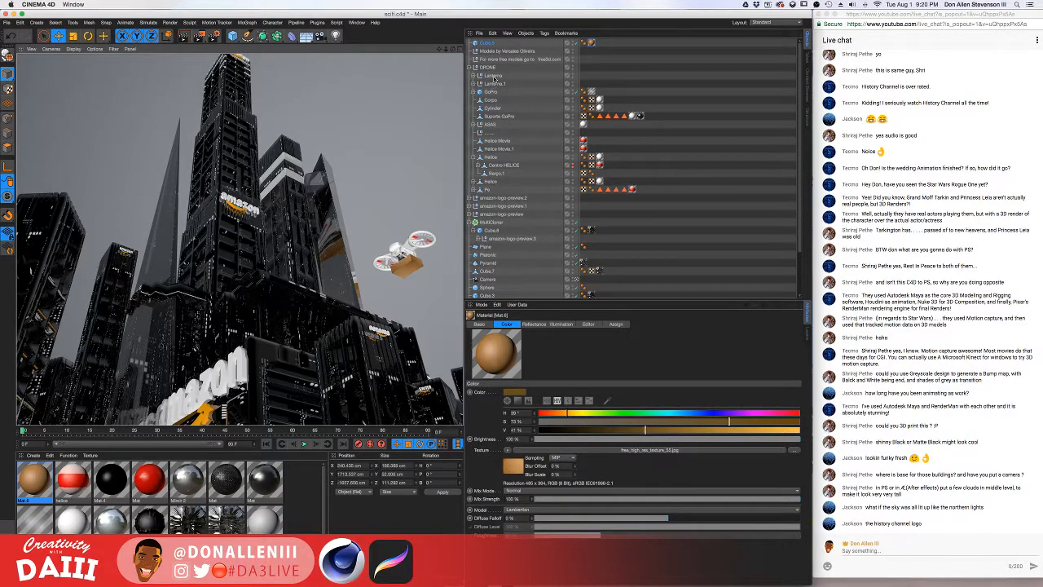
- Collapse the DRONE group and delete the two model-credit nulls listed above it
left_click(470, 68)
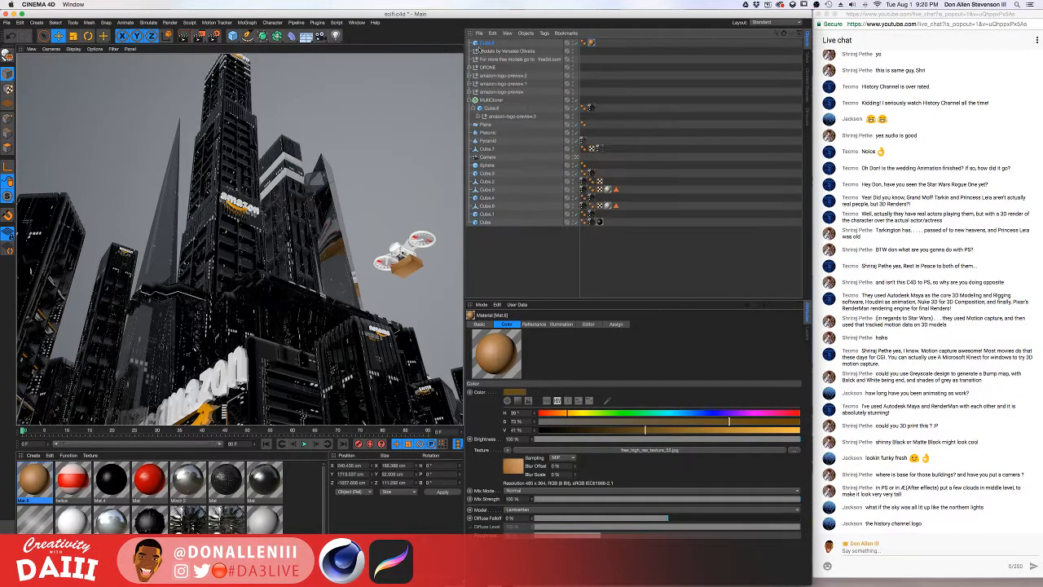
left_click(492, 51)
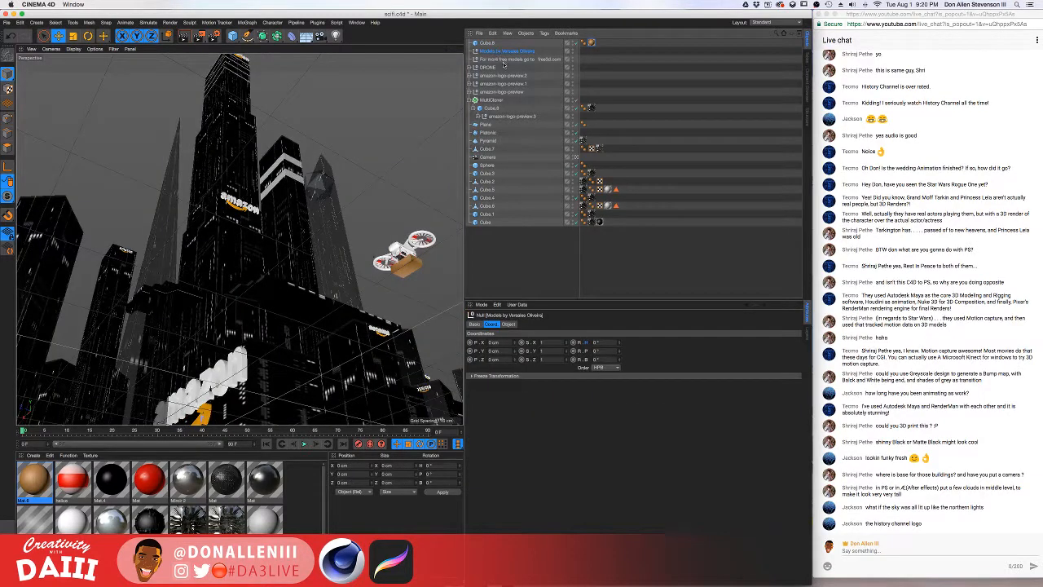
left_click(504, 59, "shift")
key("Delete")
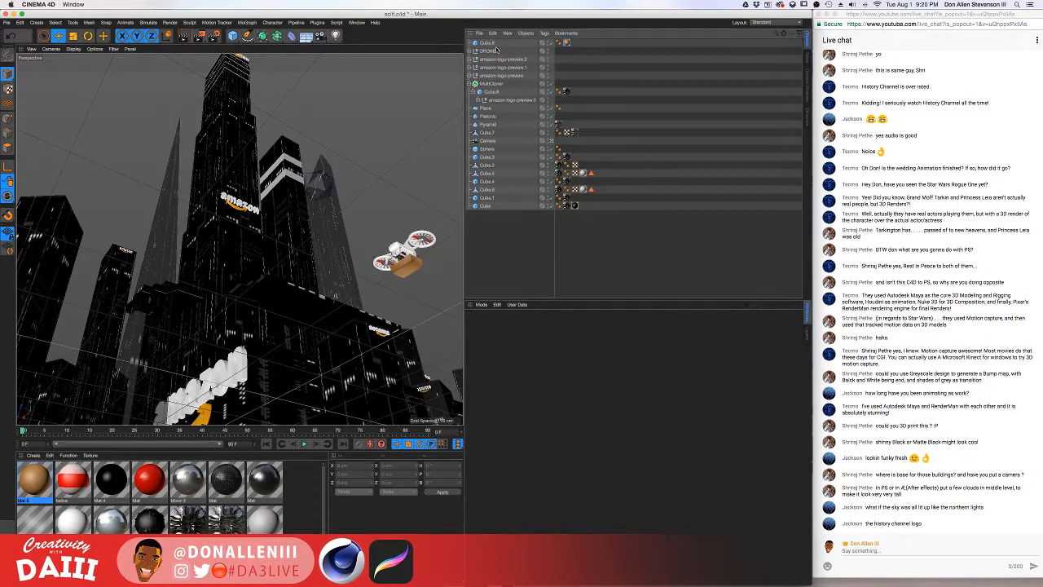
- Nest the cardboard package cube in the DRONE group, and place that group inside a new MoGraph Cloner
left_click_drag(492, 53, 489, 51)
left_click(470, 43)
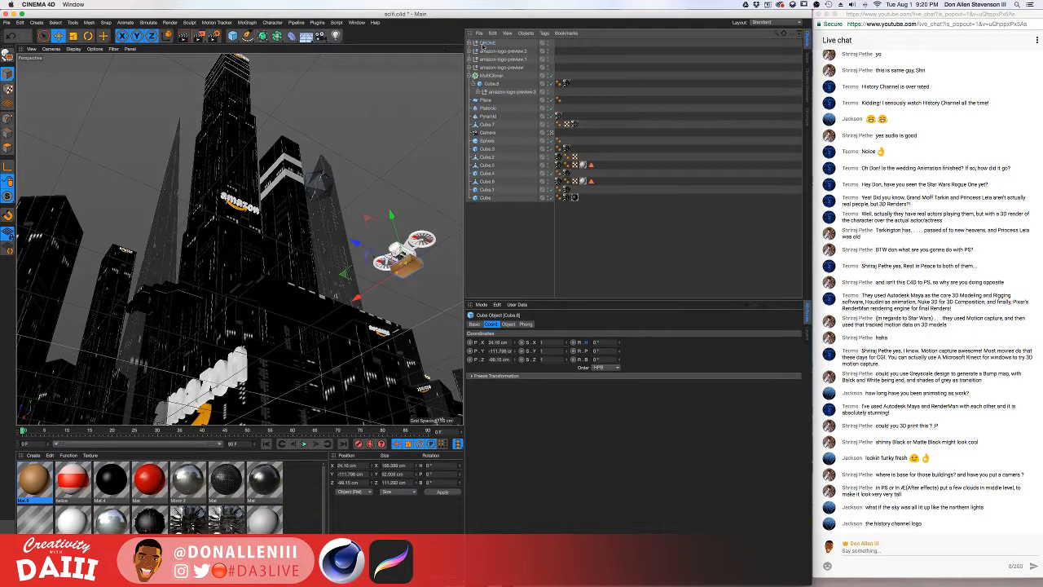
left_click(489, 43)
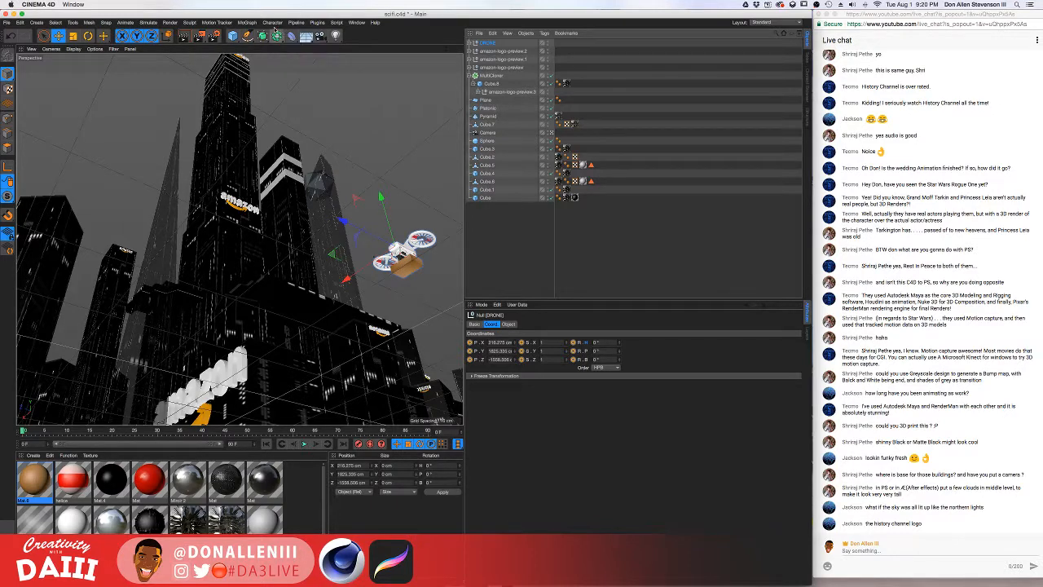
left_click(252, 22)
left_click(253, 86)
left_click(488, 50)
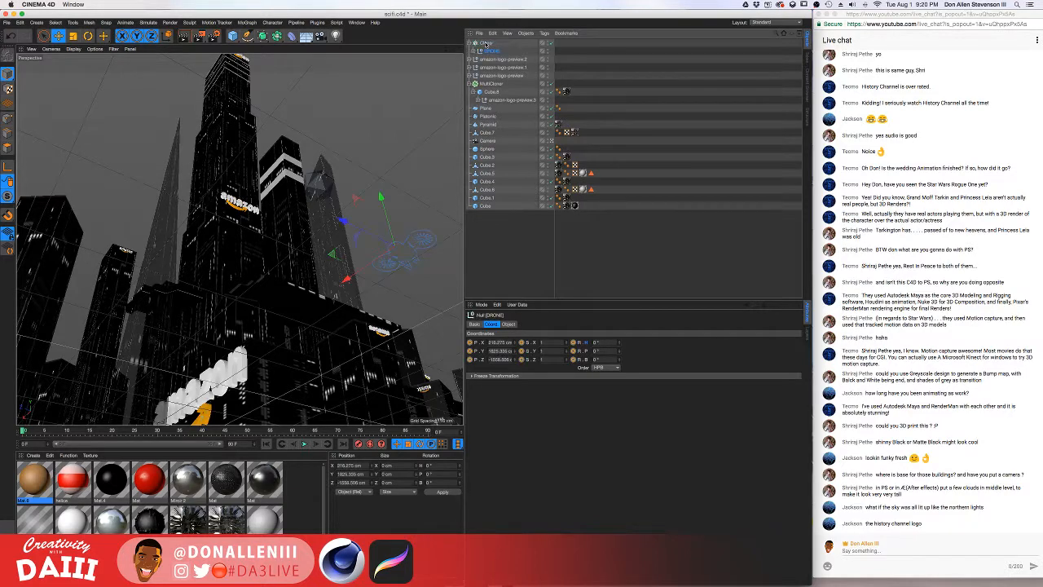
left_click_drag(492, 50, 488, 44)
- Raise the drone Cloner to a Y position of about 1382 cm at the main tower and show its object properties
left_click(489, 44)
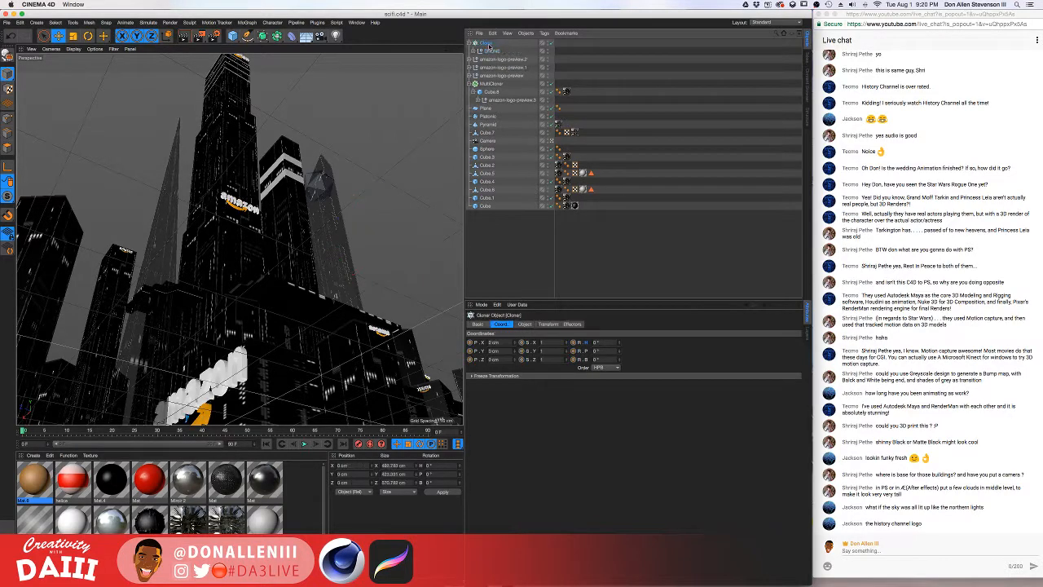
left_click(550, 143)
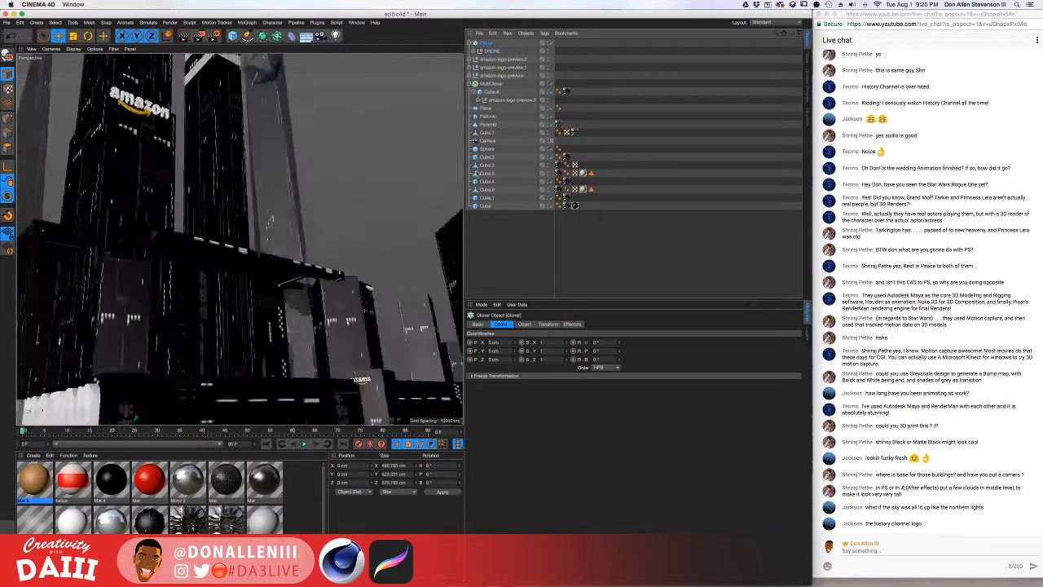
scroll(149, 339, "up", 3)
scroll(149, 339, "down", 5)
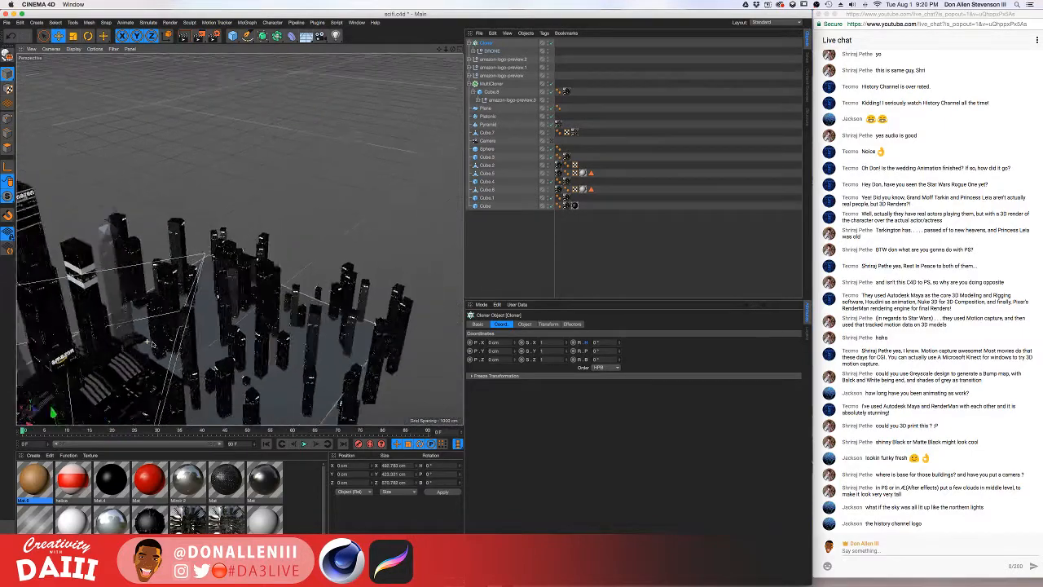
left_click_drag(374, 149, 300, 277, "alt")
left_click_drag(138, 246, 135, 123)
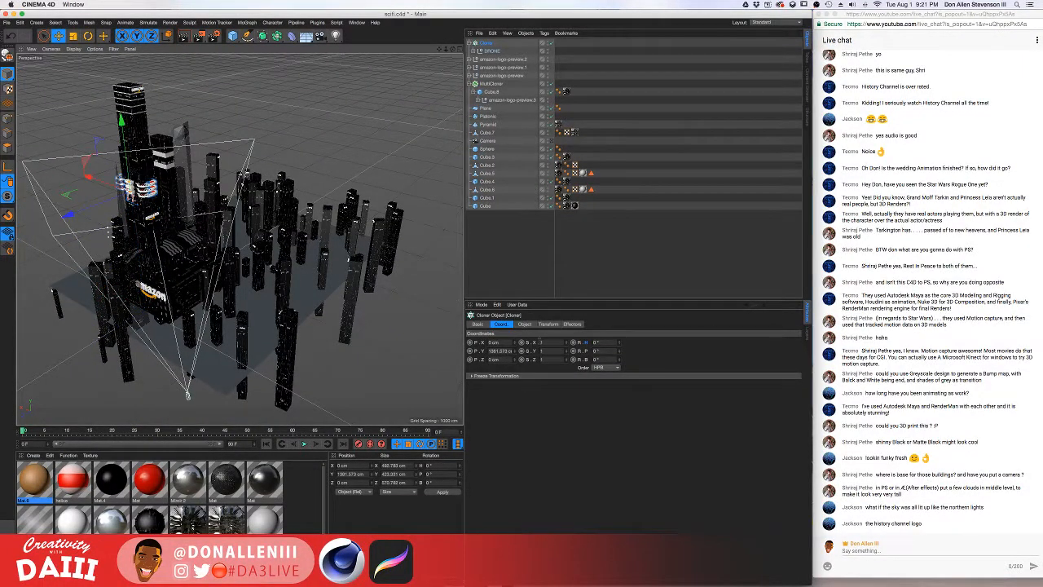
left_click(530, 327)
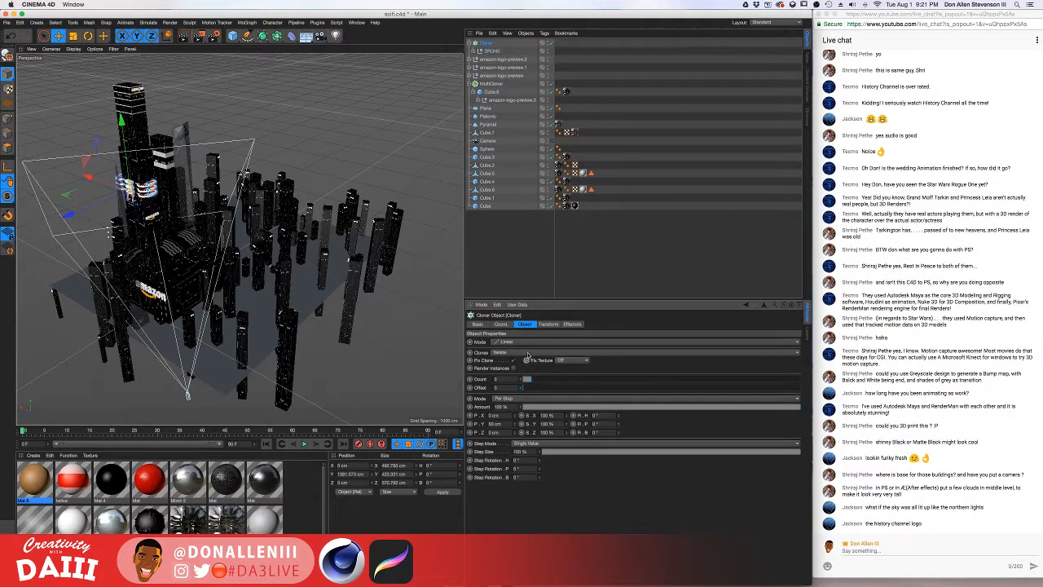